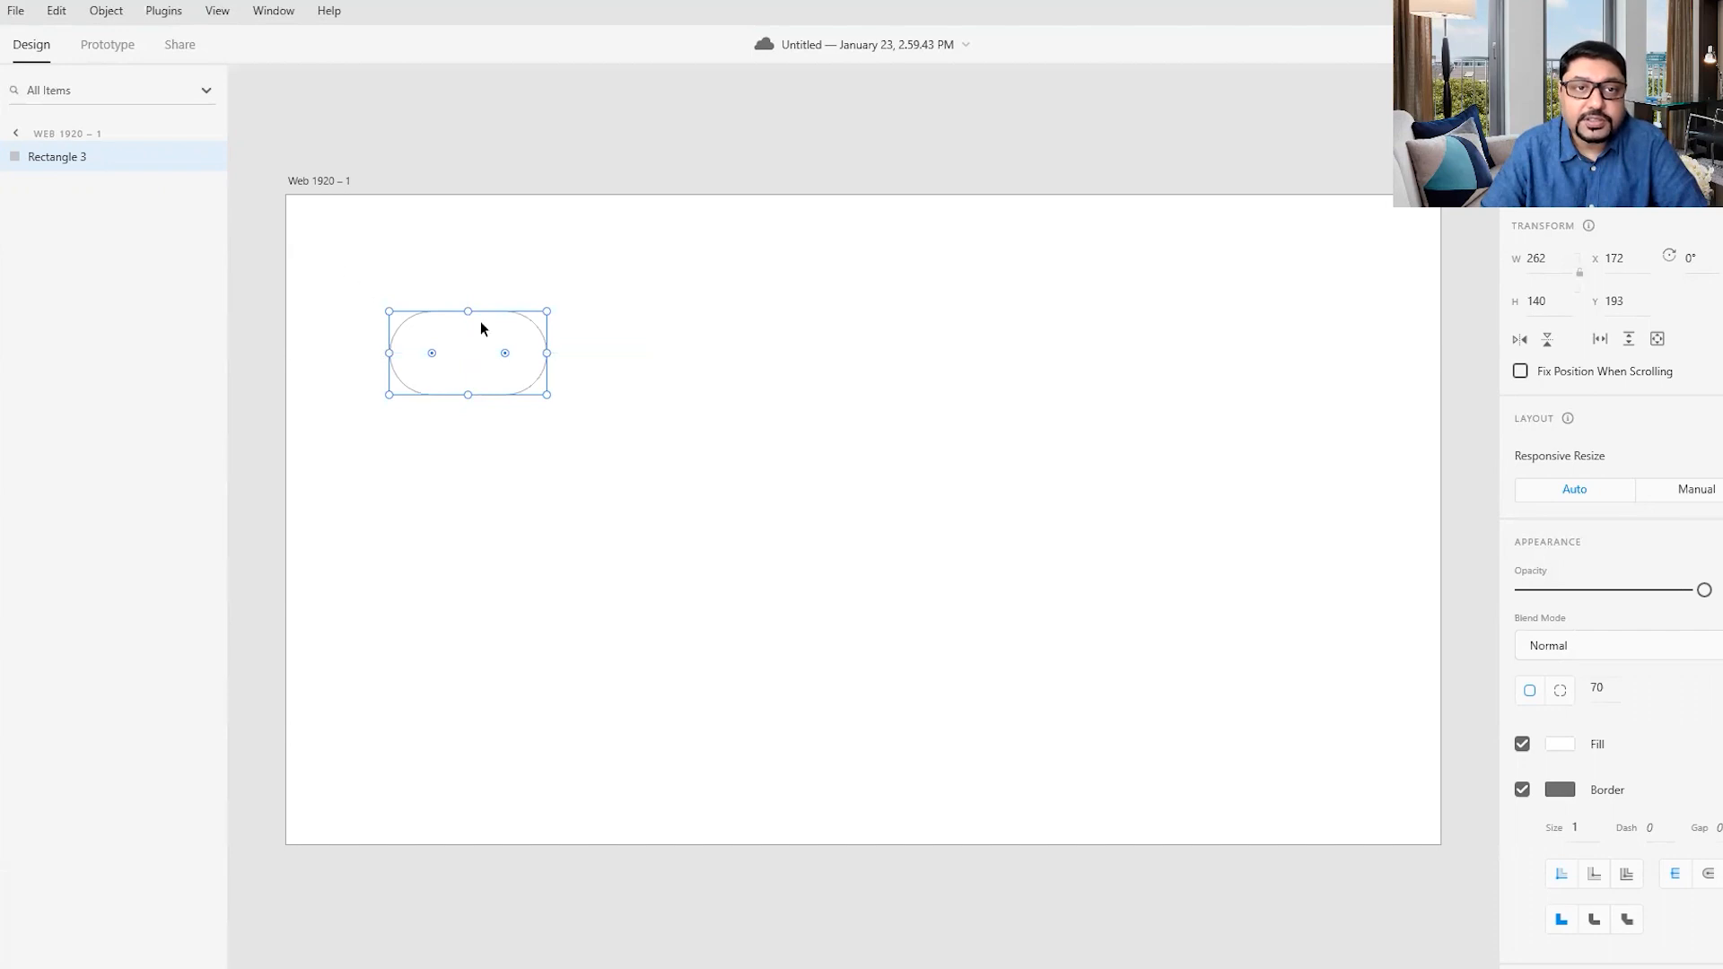
- Move the rounded rectangle to the artboard's middle and draw a circle about 122 px wide fitted inside its left end
drag(504, 318, 880, 452)
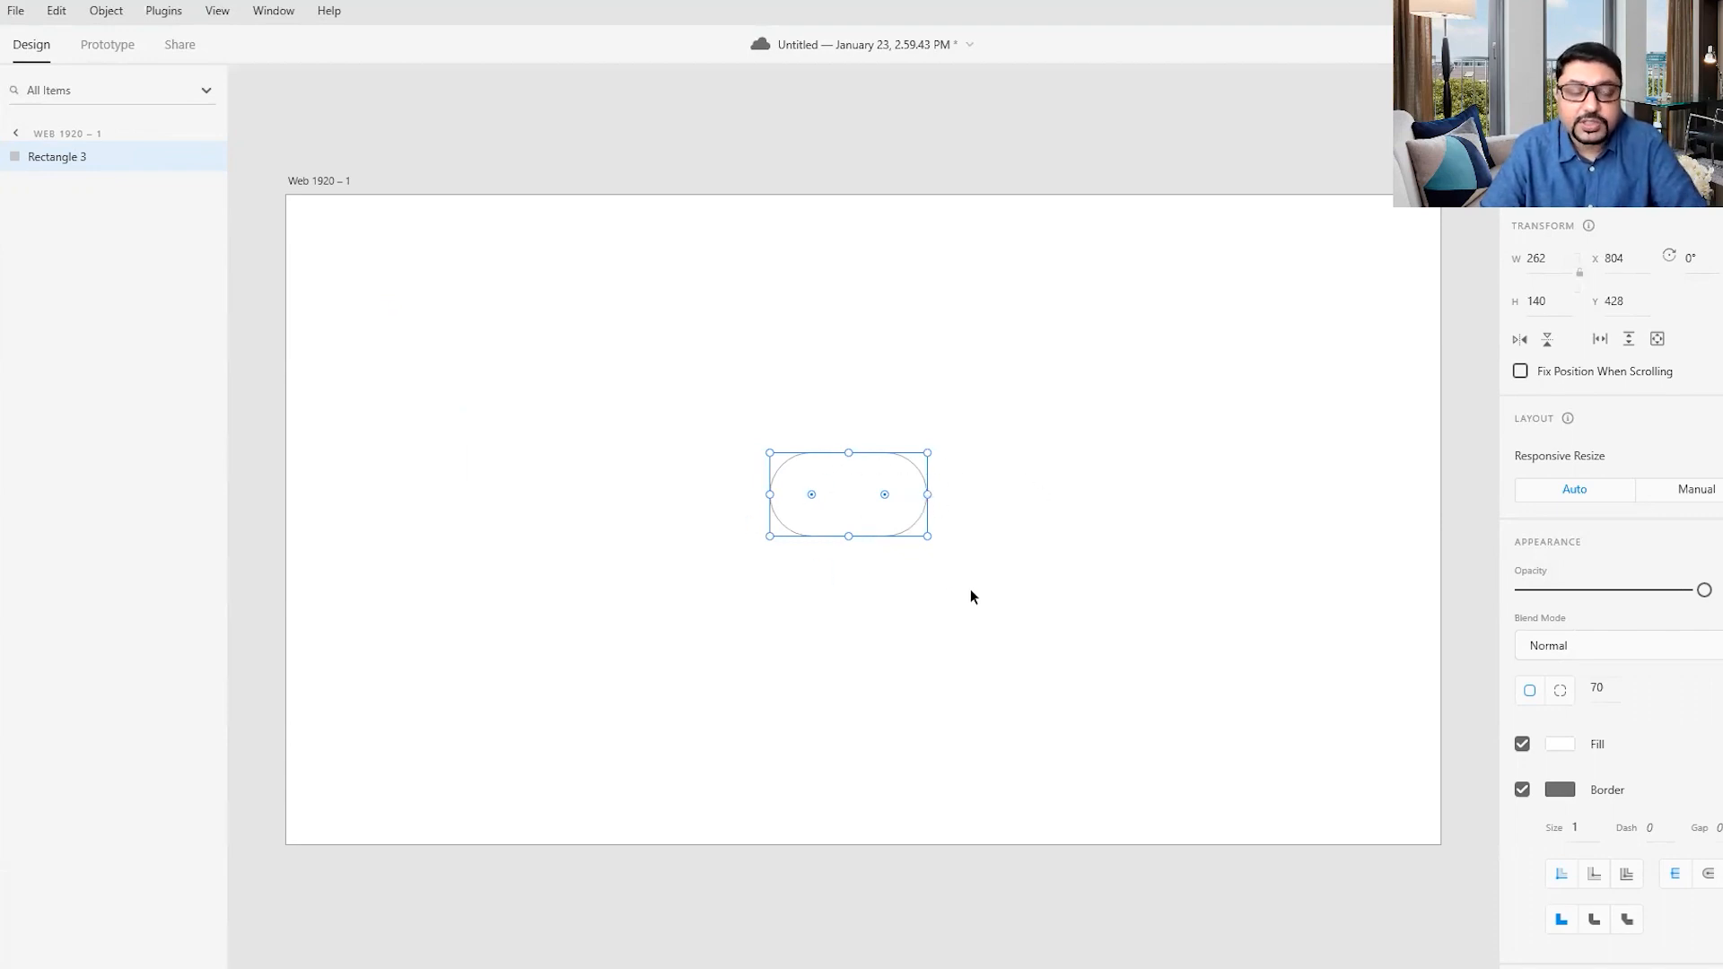
scroll(971, 589, up, 4)
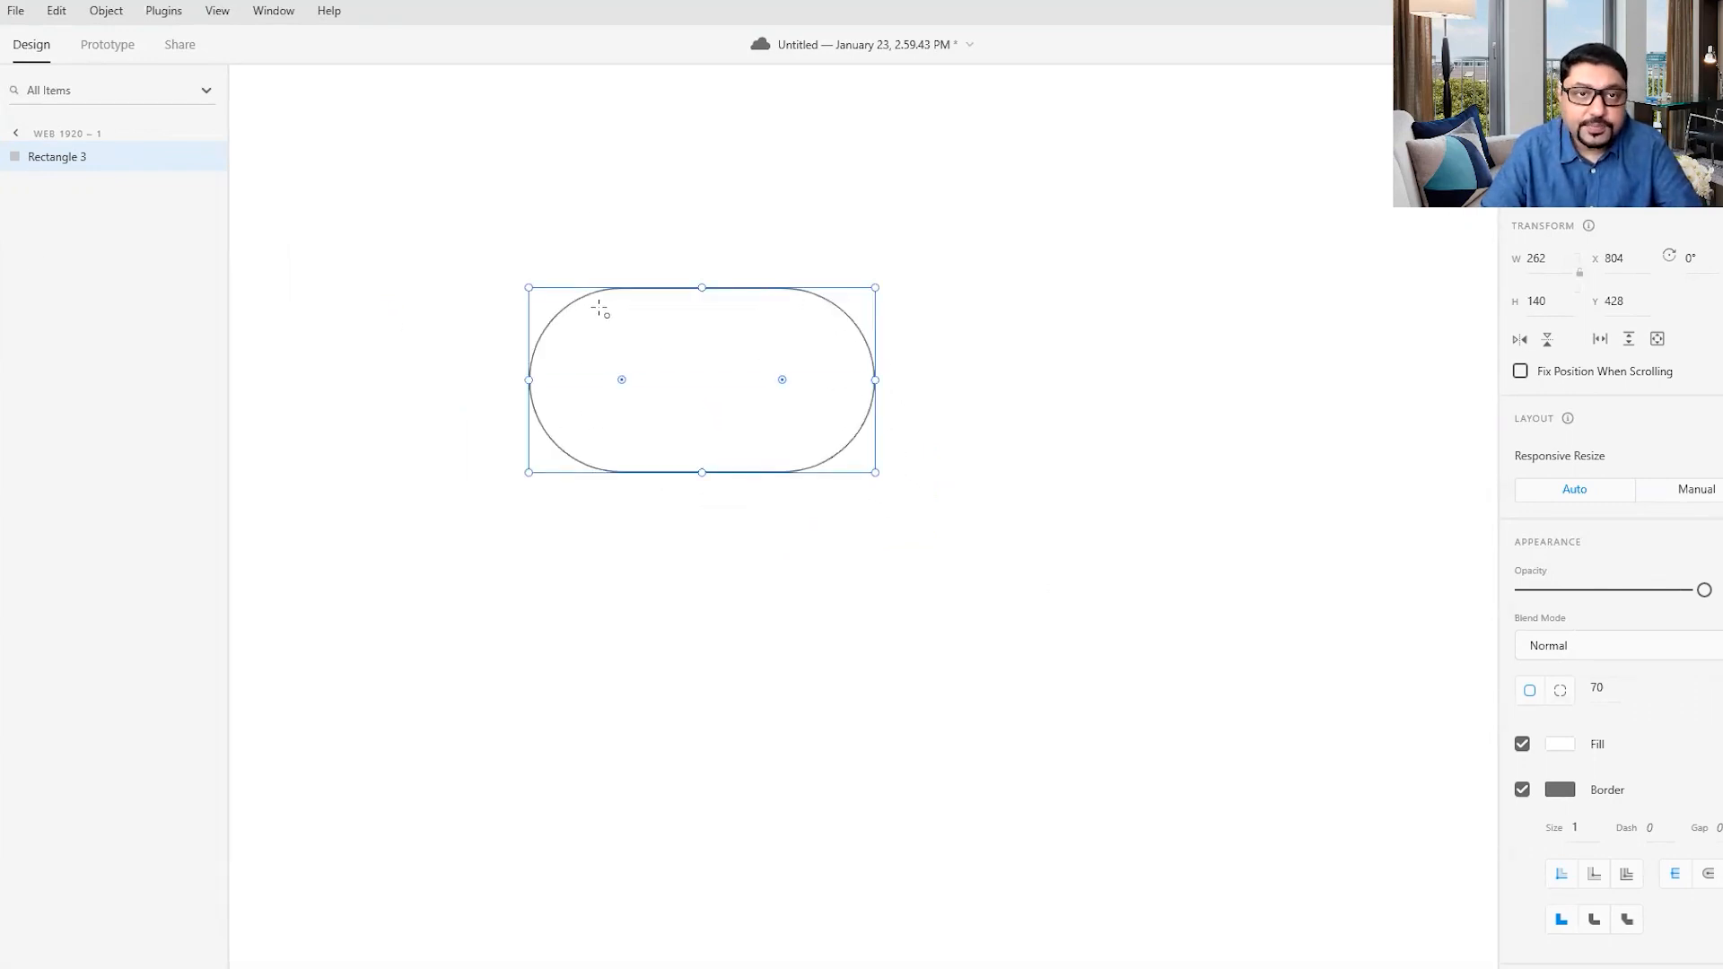
drag(601, 307, 786, 466)
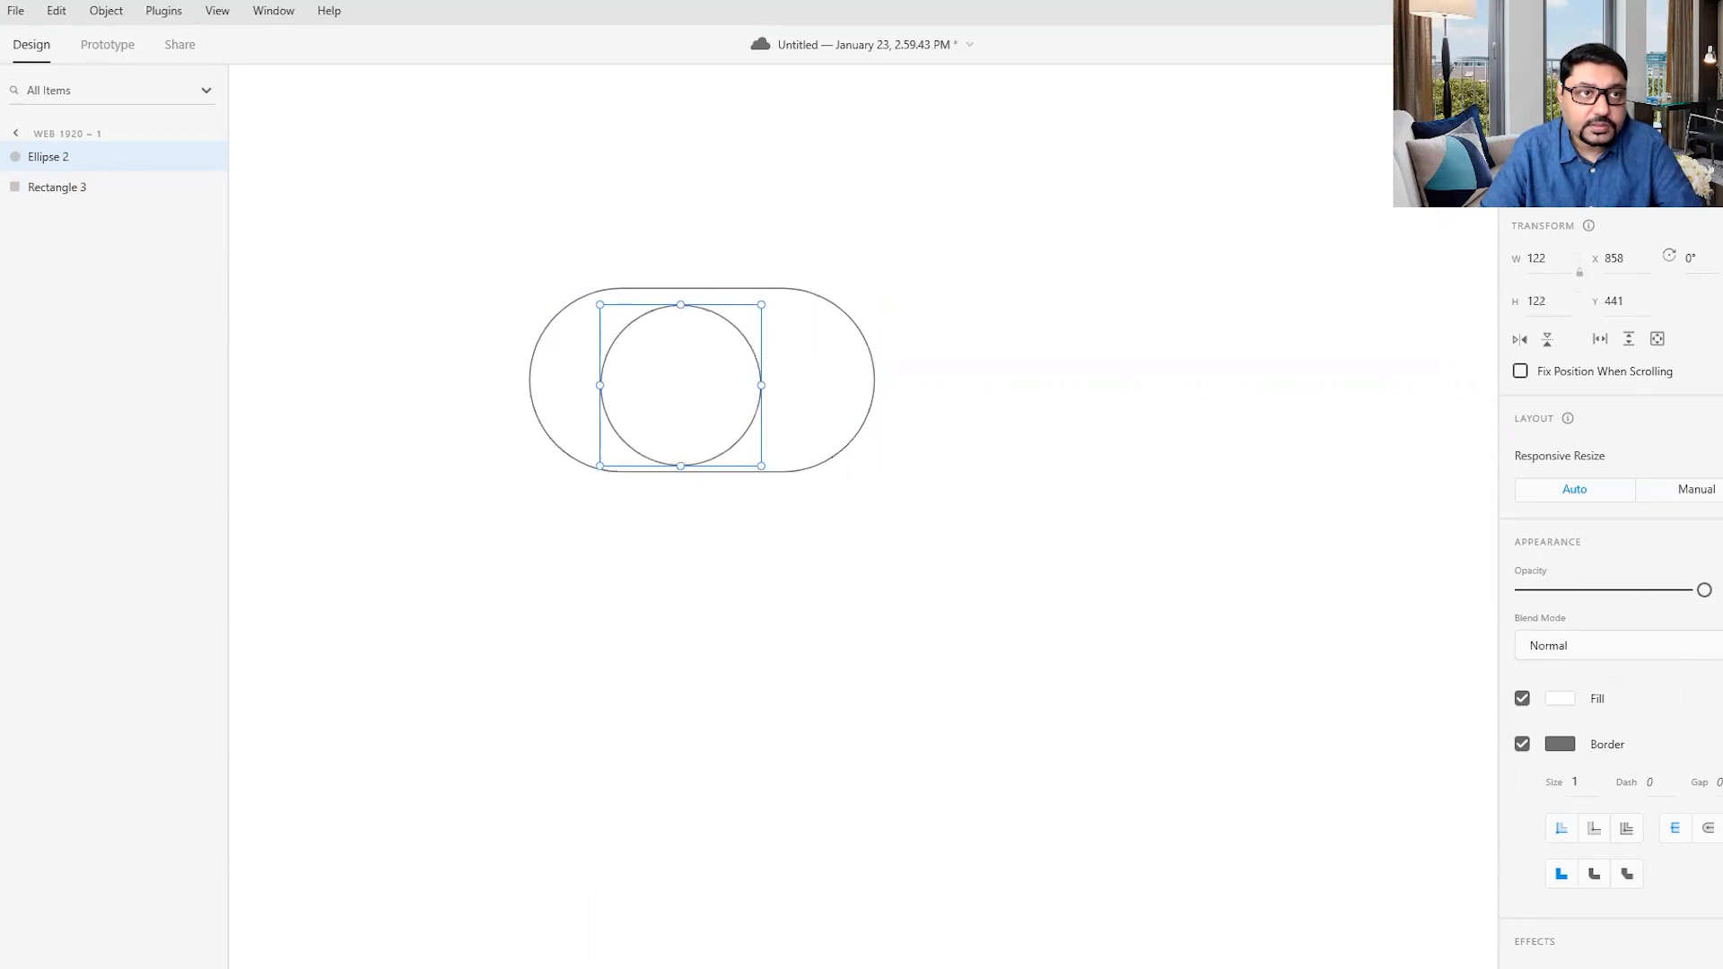
drag(657, 343, 604, 339)
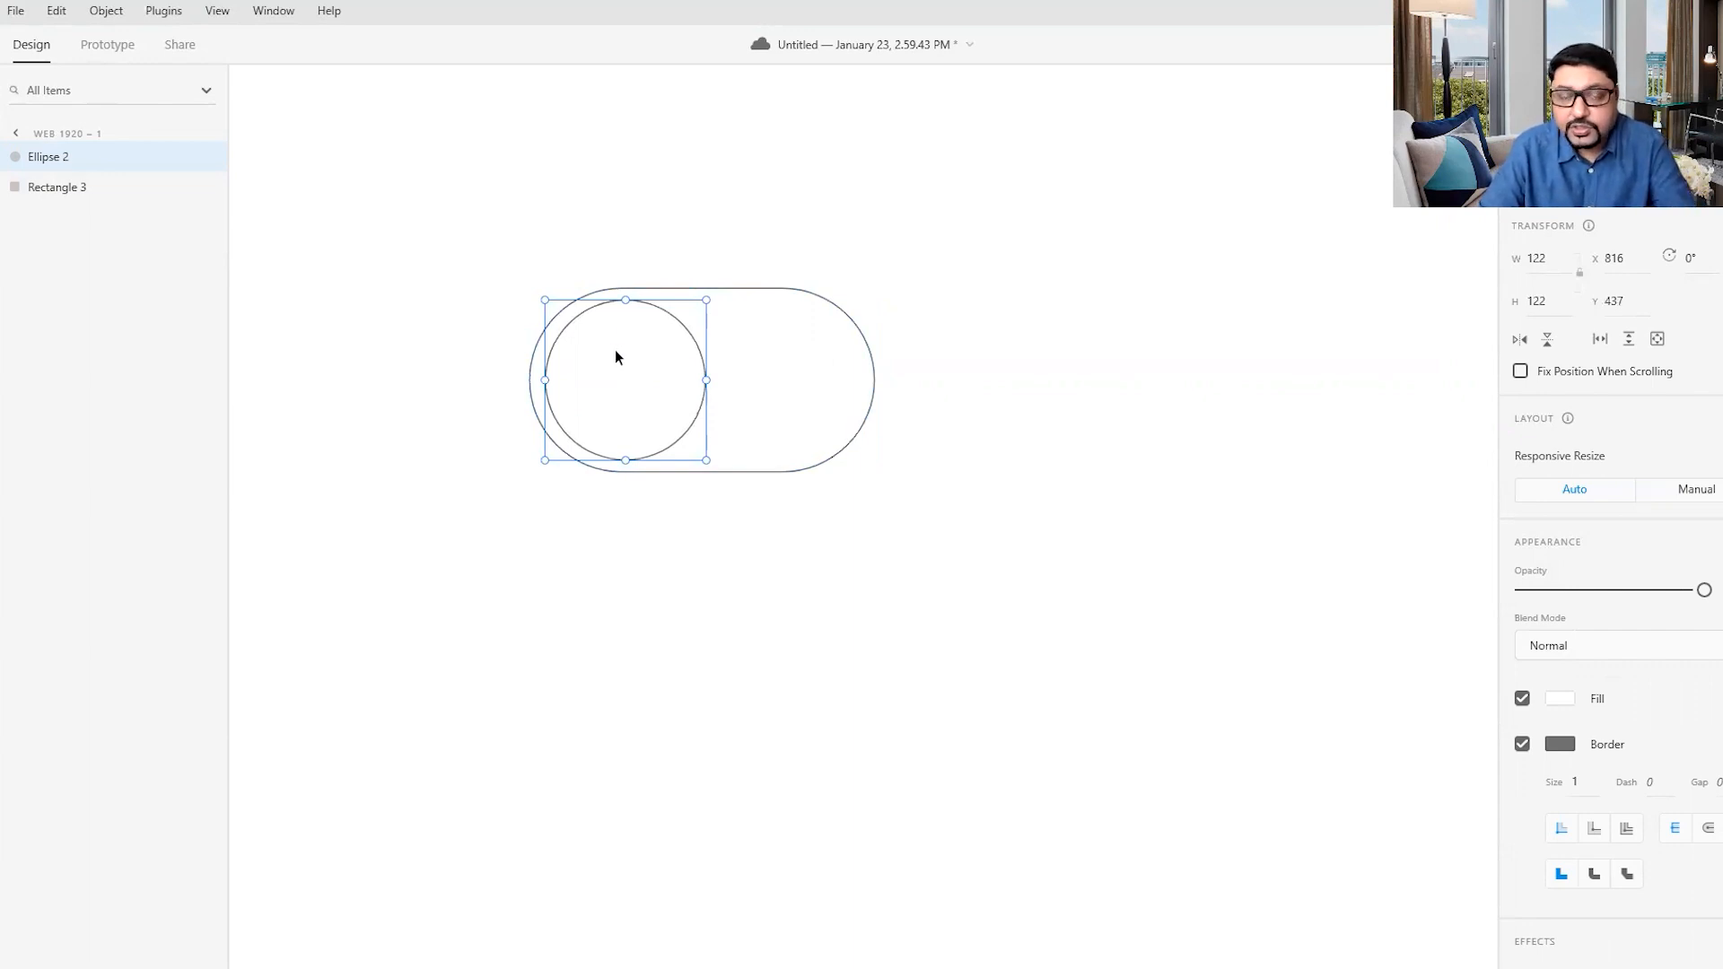
mouse_move(615, 357)
mouse_down()
mouse_move(772, 364)
mouse_move(612, 354)
mouse_move(770, 358)
mouse_move(615, 338)
mouse_move(772, 342)
mouse_move(614, 339)
mouse_up()
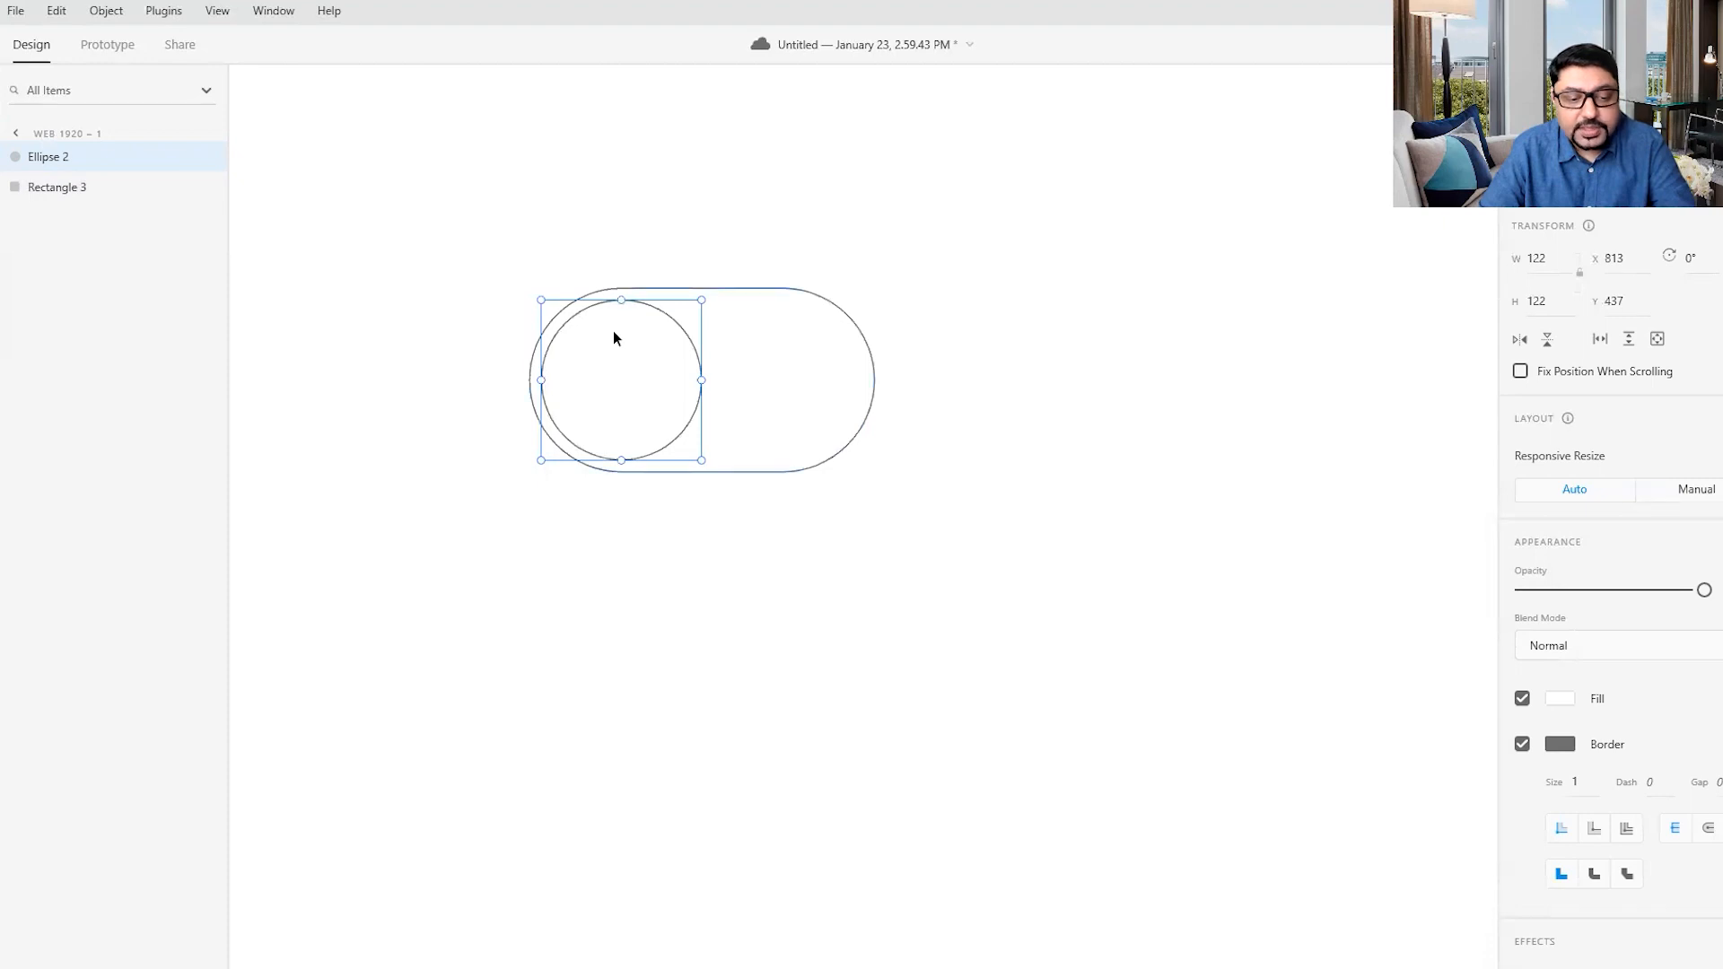
- Try a duplicate of the circle at the pill's right end, and delete the copy
key(ctrl+d)
drag(614, 338, 777, 340)
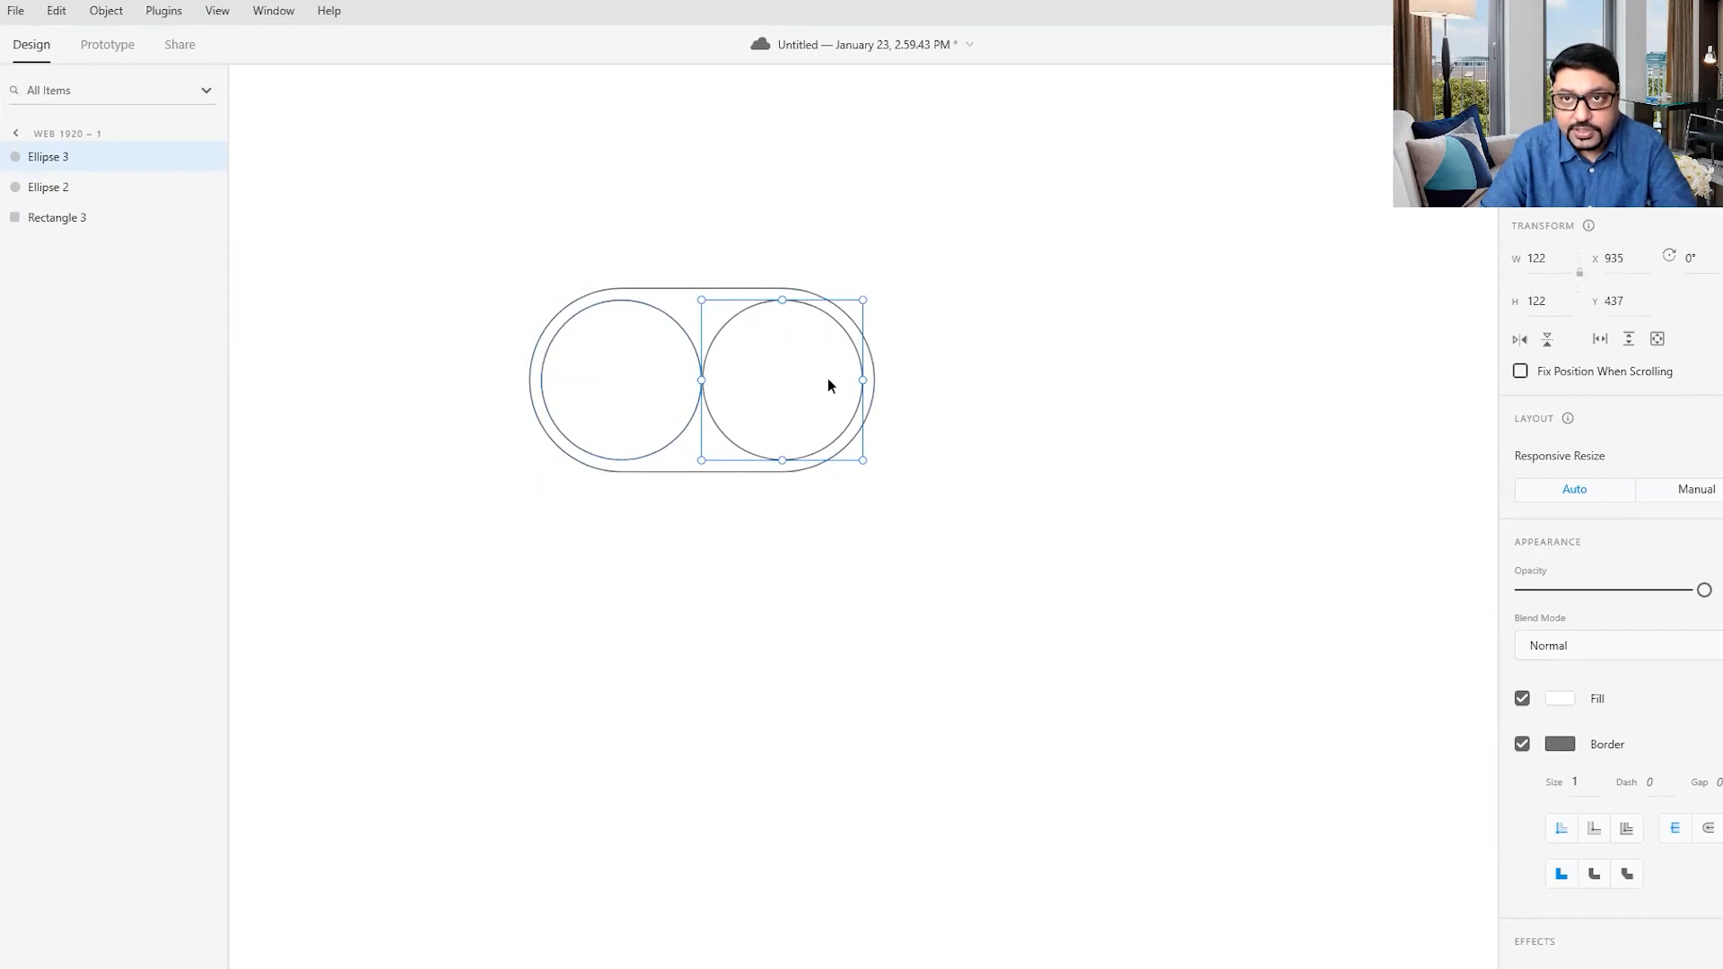
key(Escape)
click(797, 379)
key(Delete)
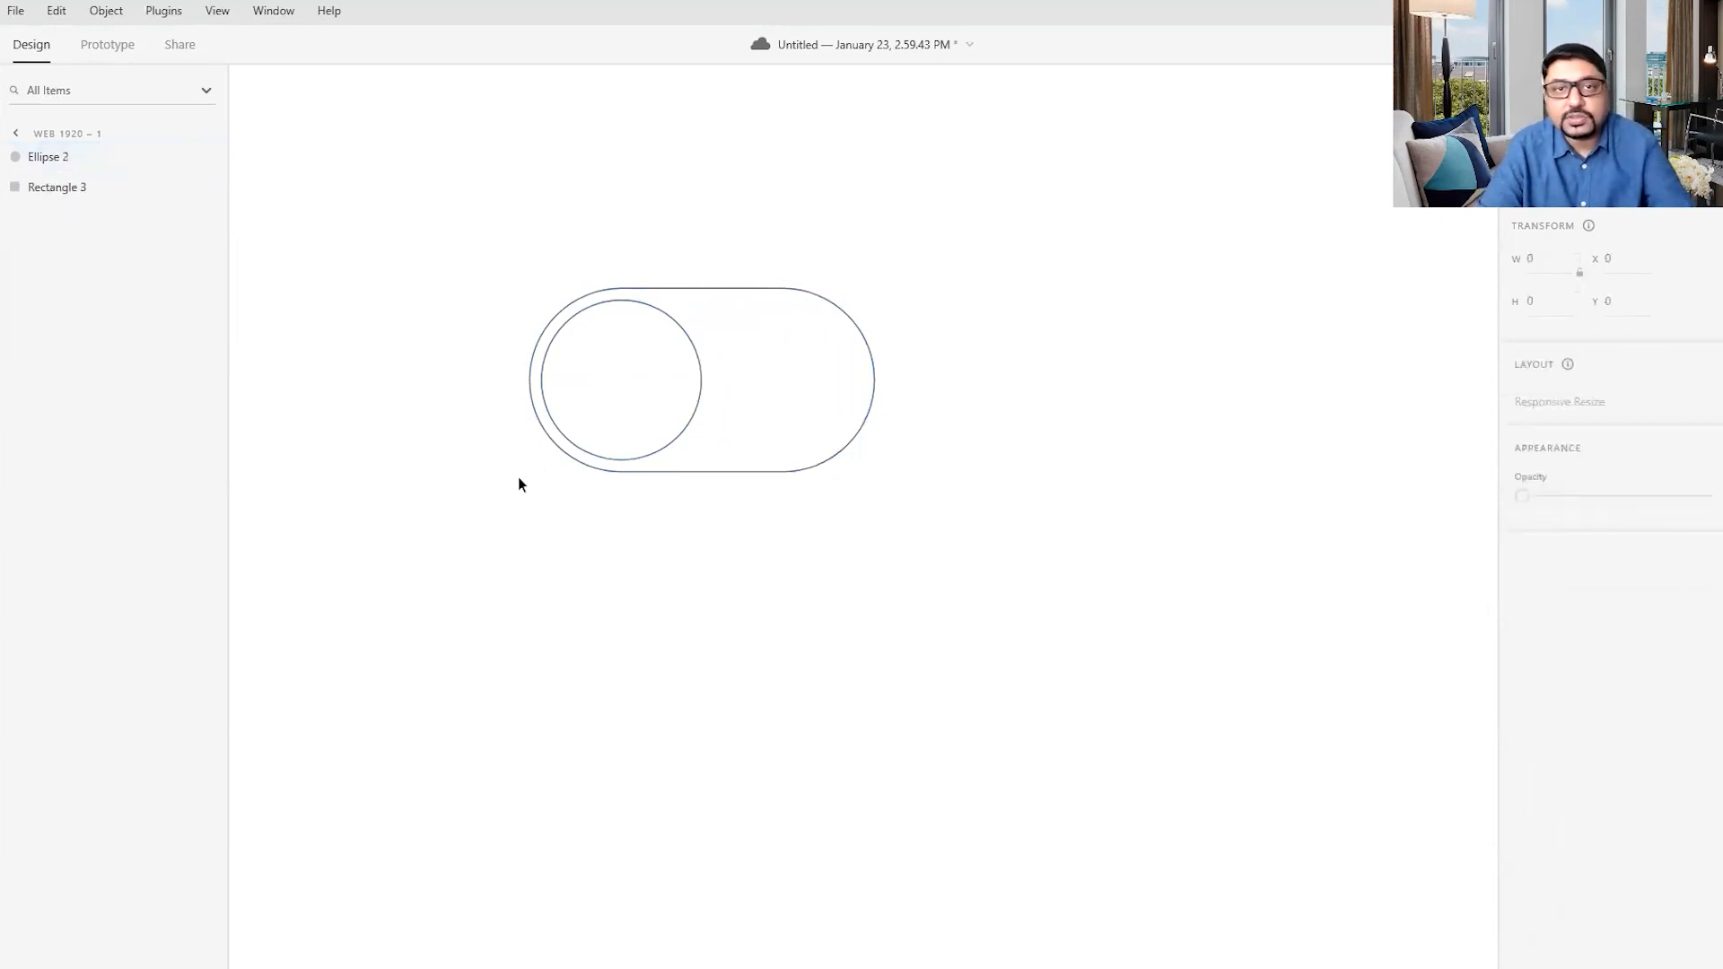
- Fill the pill-shaped rectangle with a light blue, about #CDE4EC
click(720, 291)
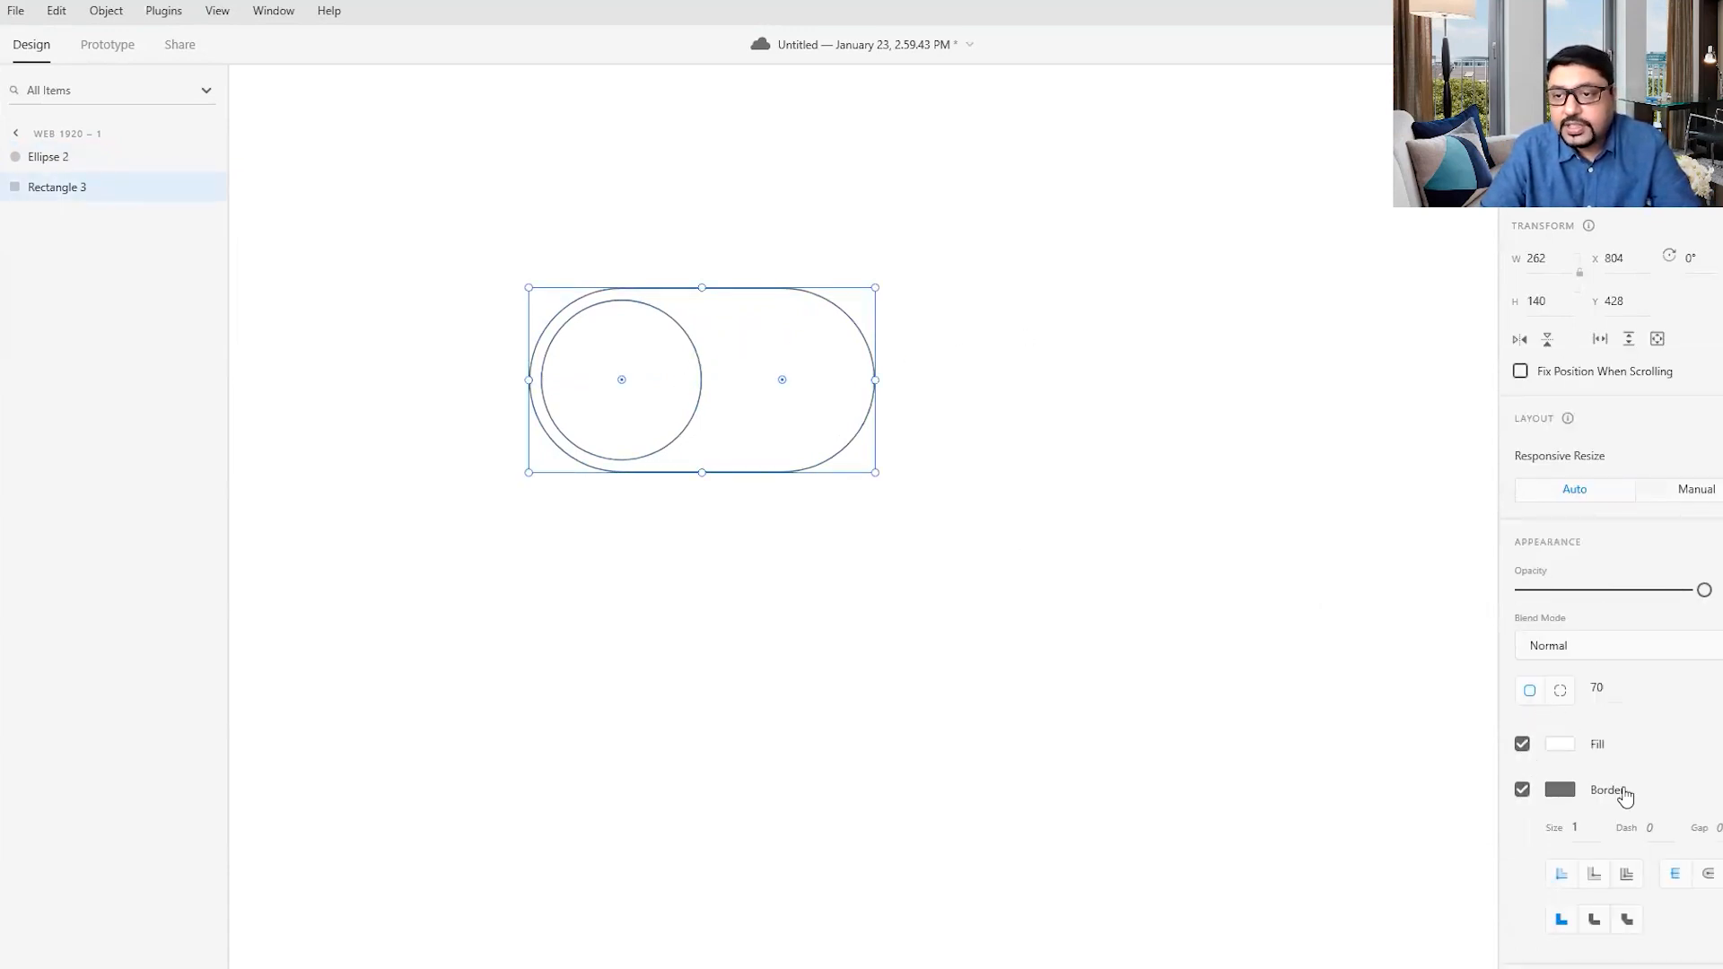
click(1561, 745)
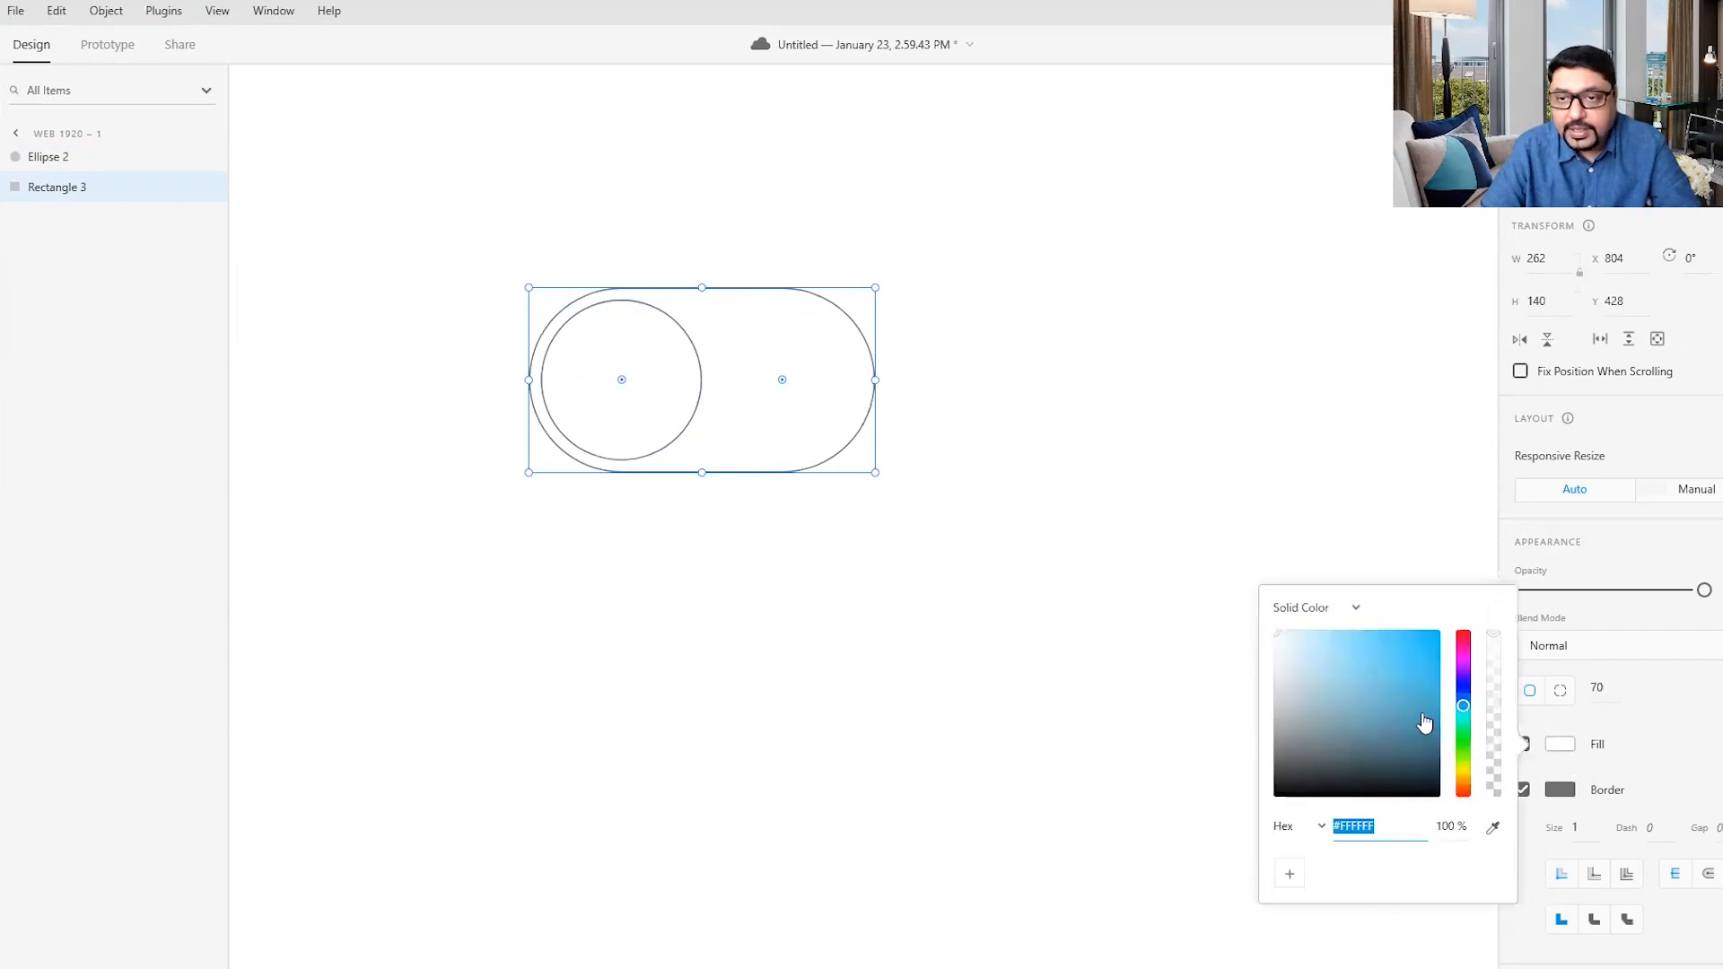
mouse_move(1299, 675)
mouse_down()
mouse_move(1281, 654)
mouse_move(1296, 652)
mouse_up()
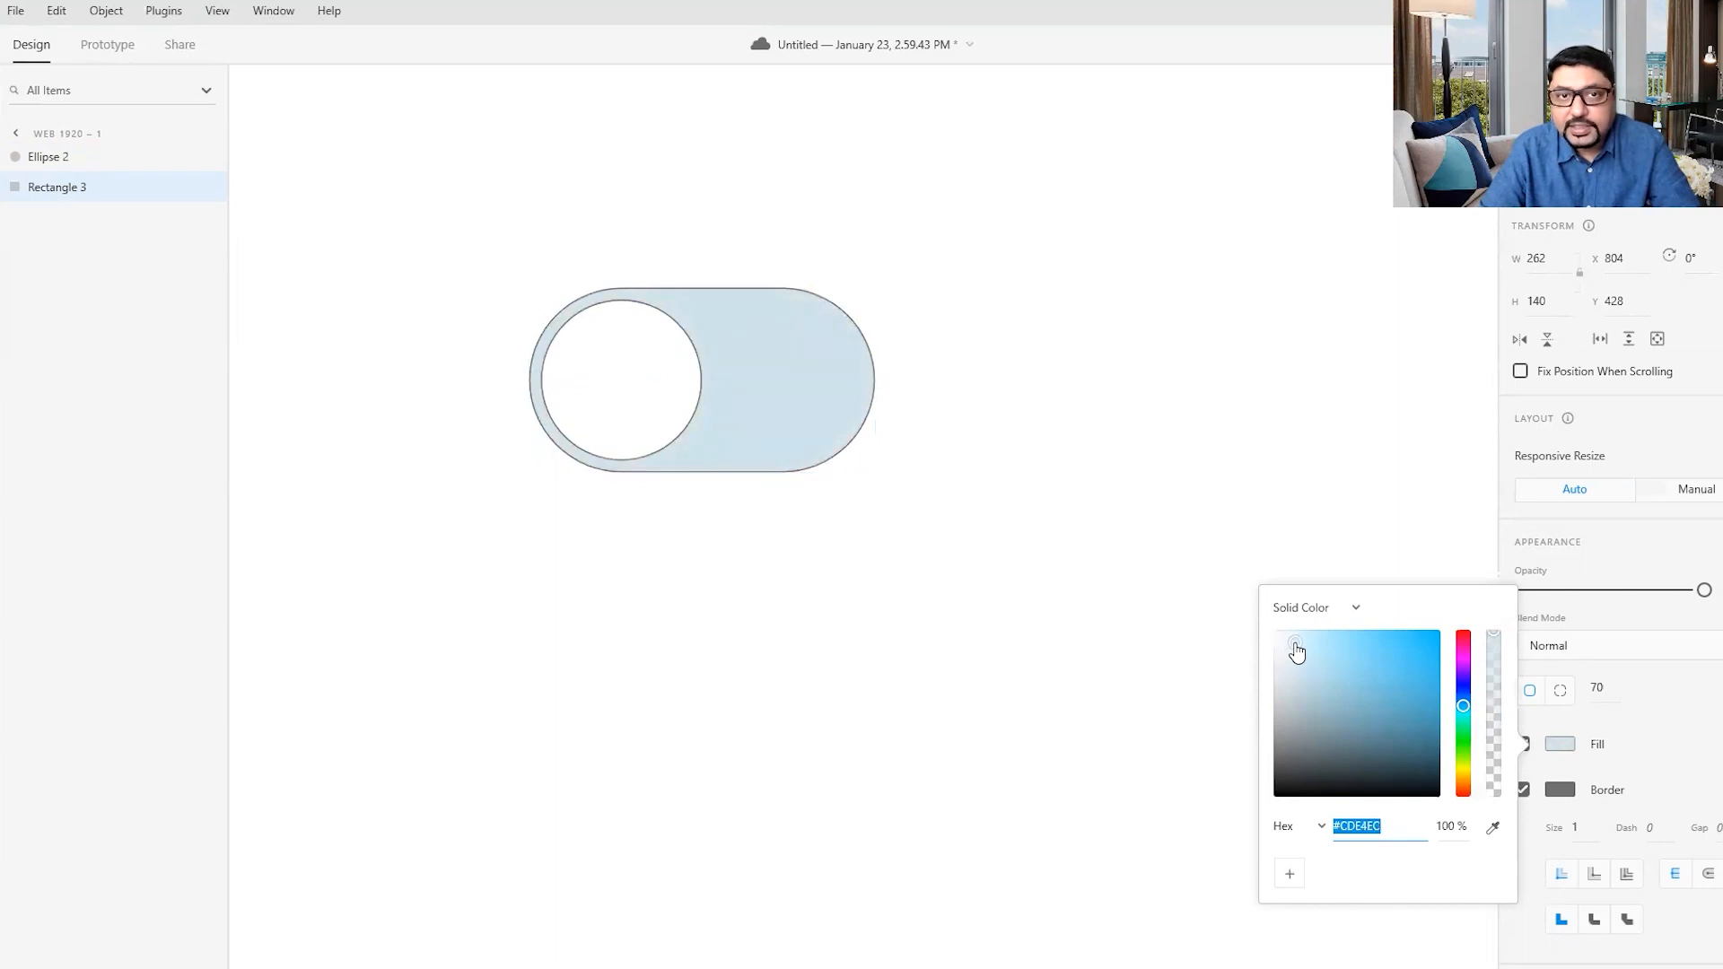
click(910, 495)
- Remove the border from both the pill-shaped rectangle and the circle
click(791, 422)
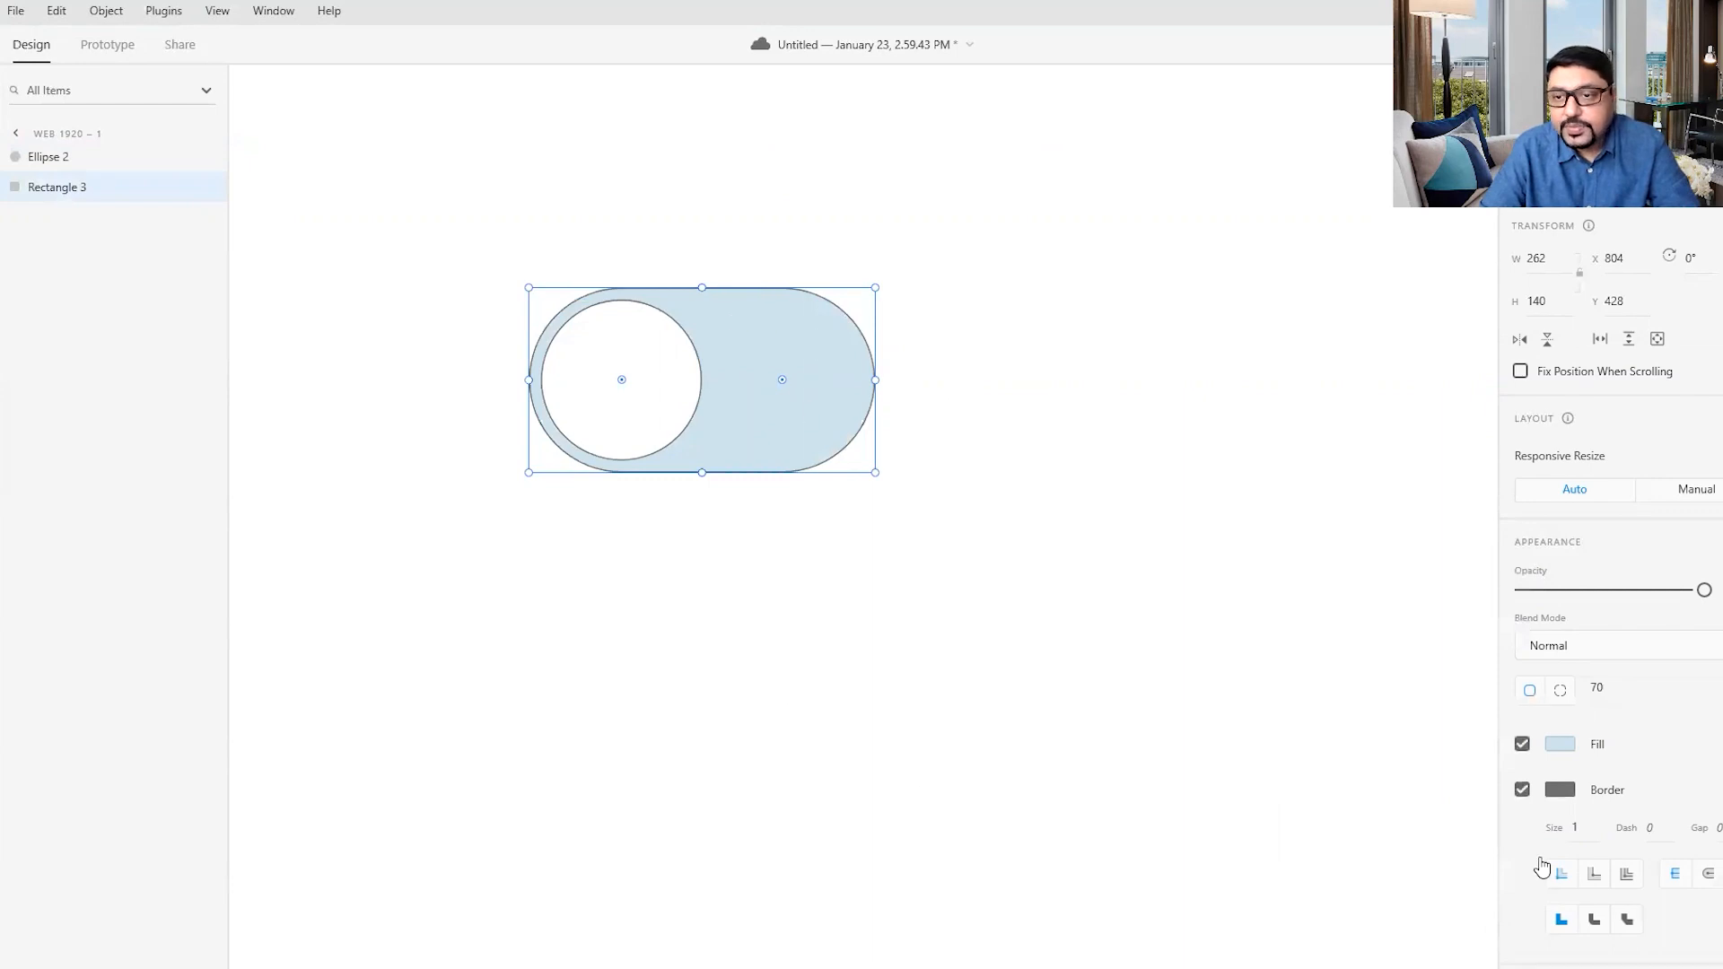
click(1522, 790)
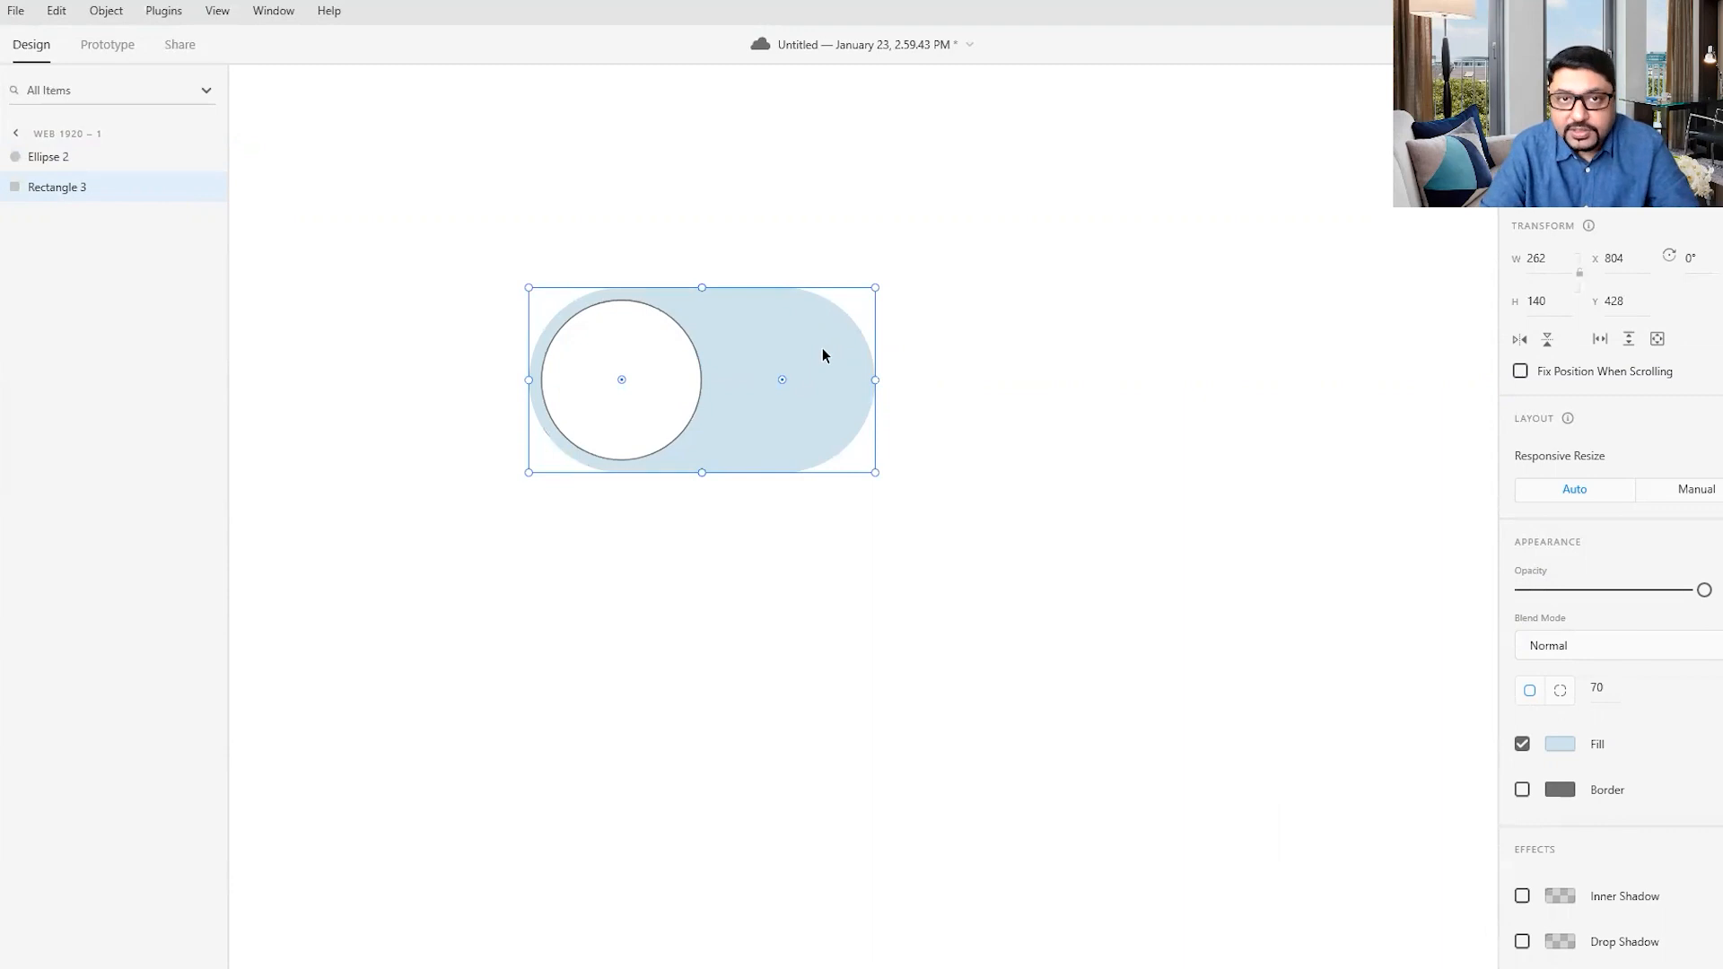
click(579, 370)
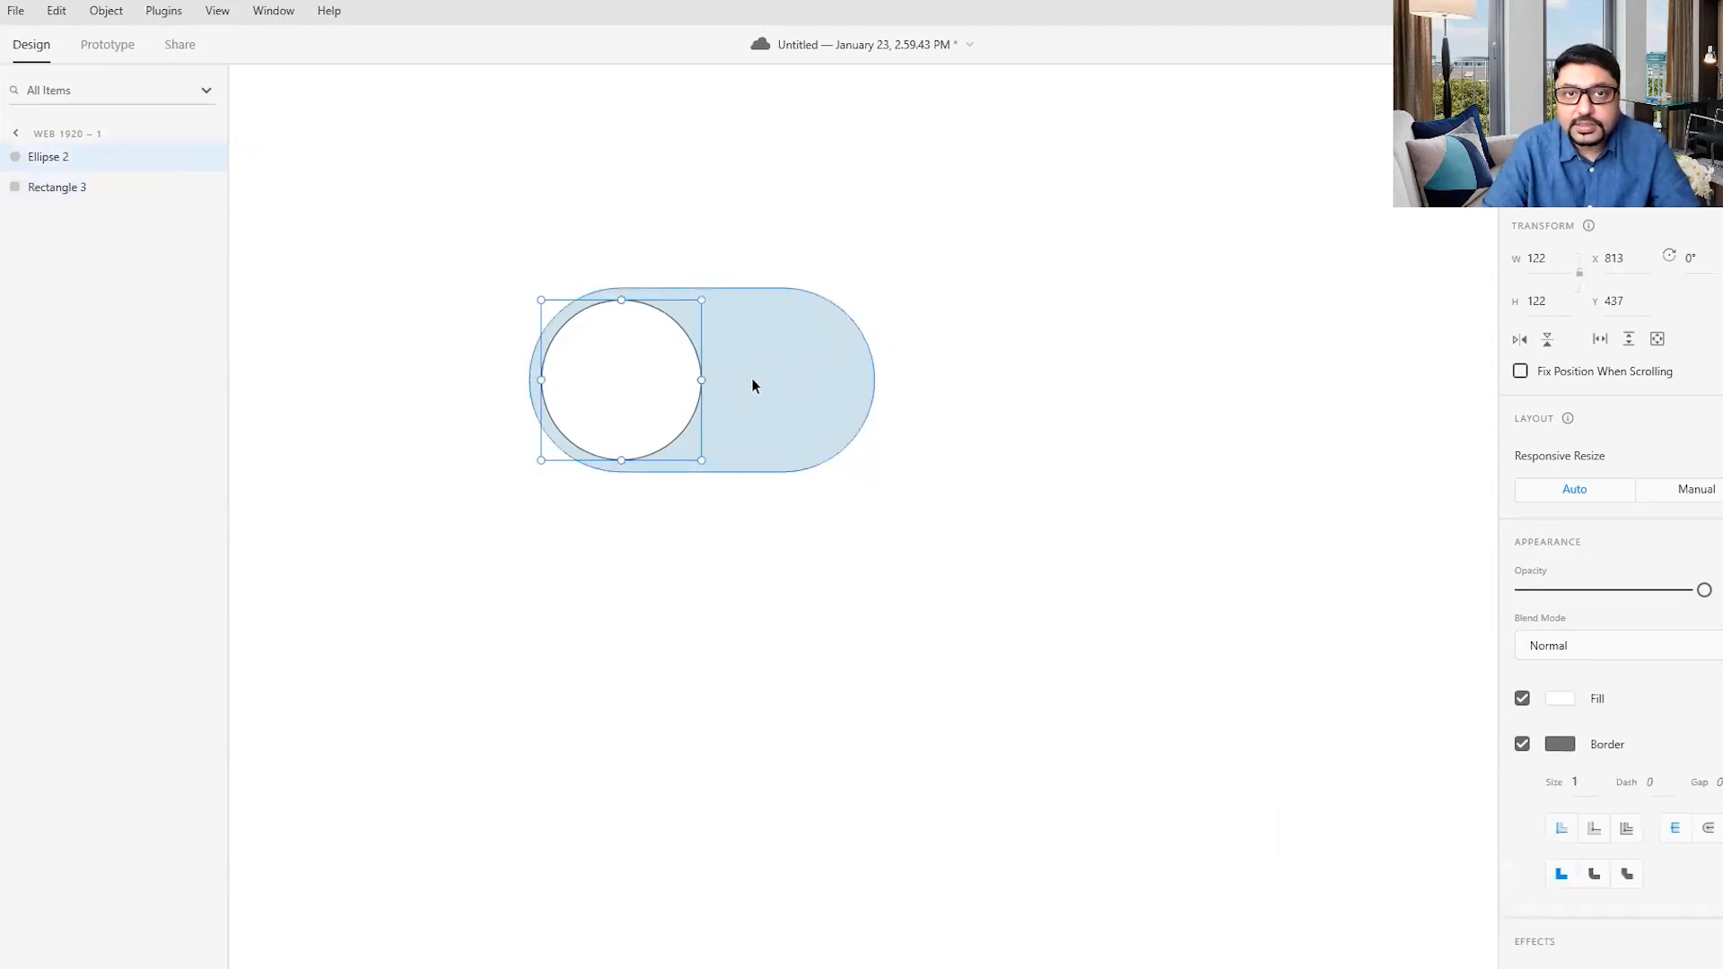
click(1522, 744)
click(1171, 633)
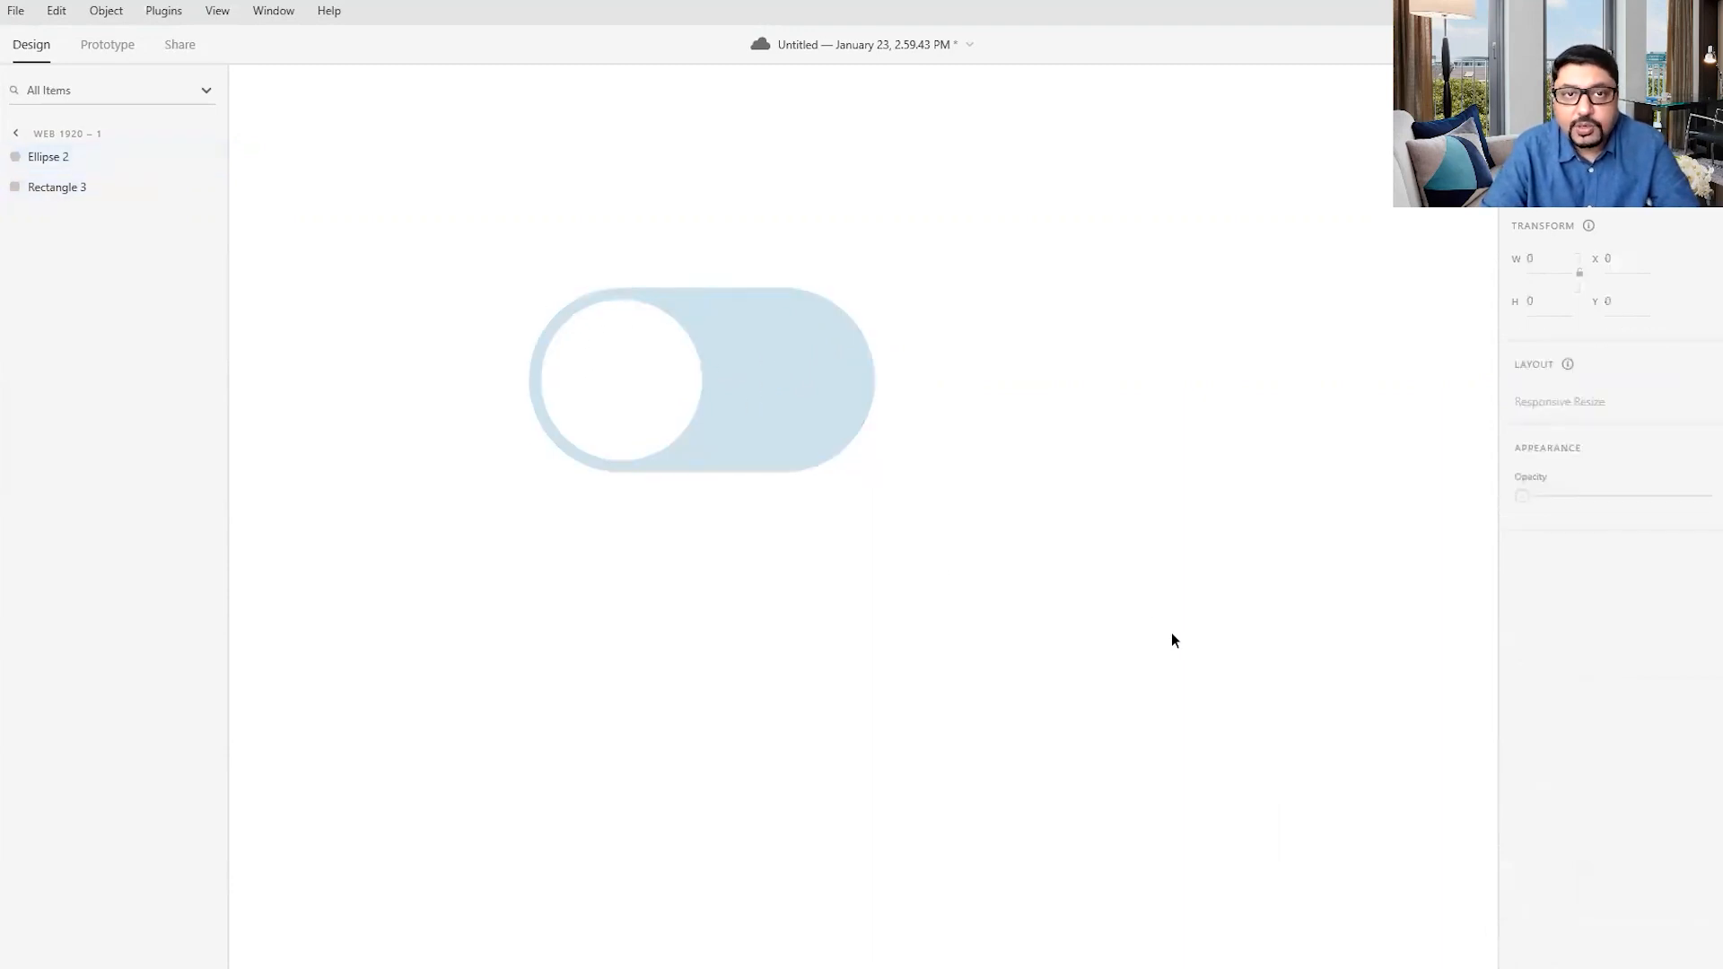
- Move the pill and circle together to about X 866, Y 501 and turn both into one component
drag(420, 219, 643, 416)
drag(746, 461, 840, 530)
click(1120, 446)
drag(542, 358, 1215, 684)
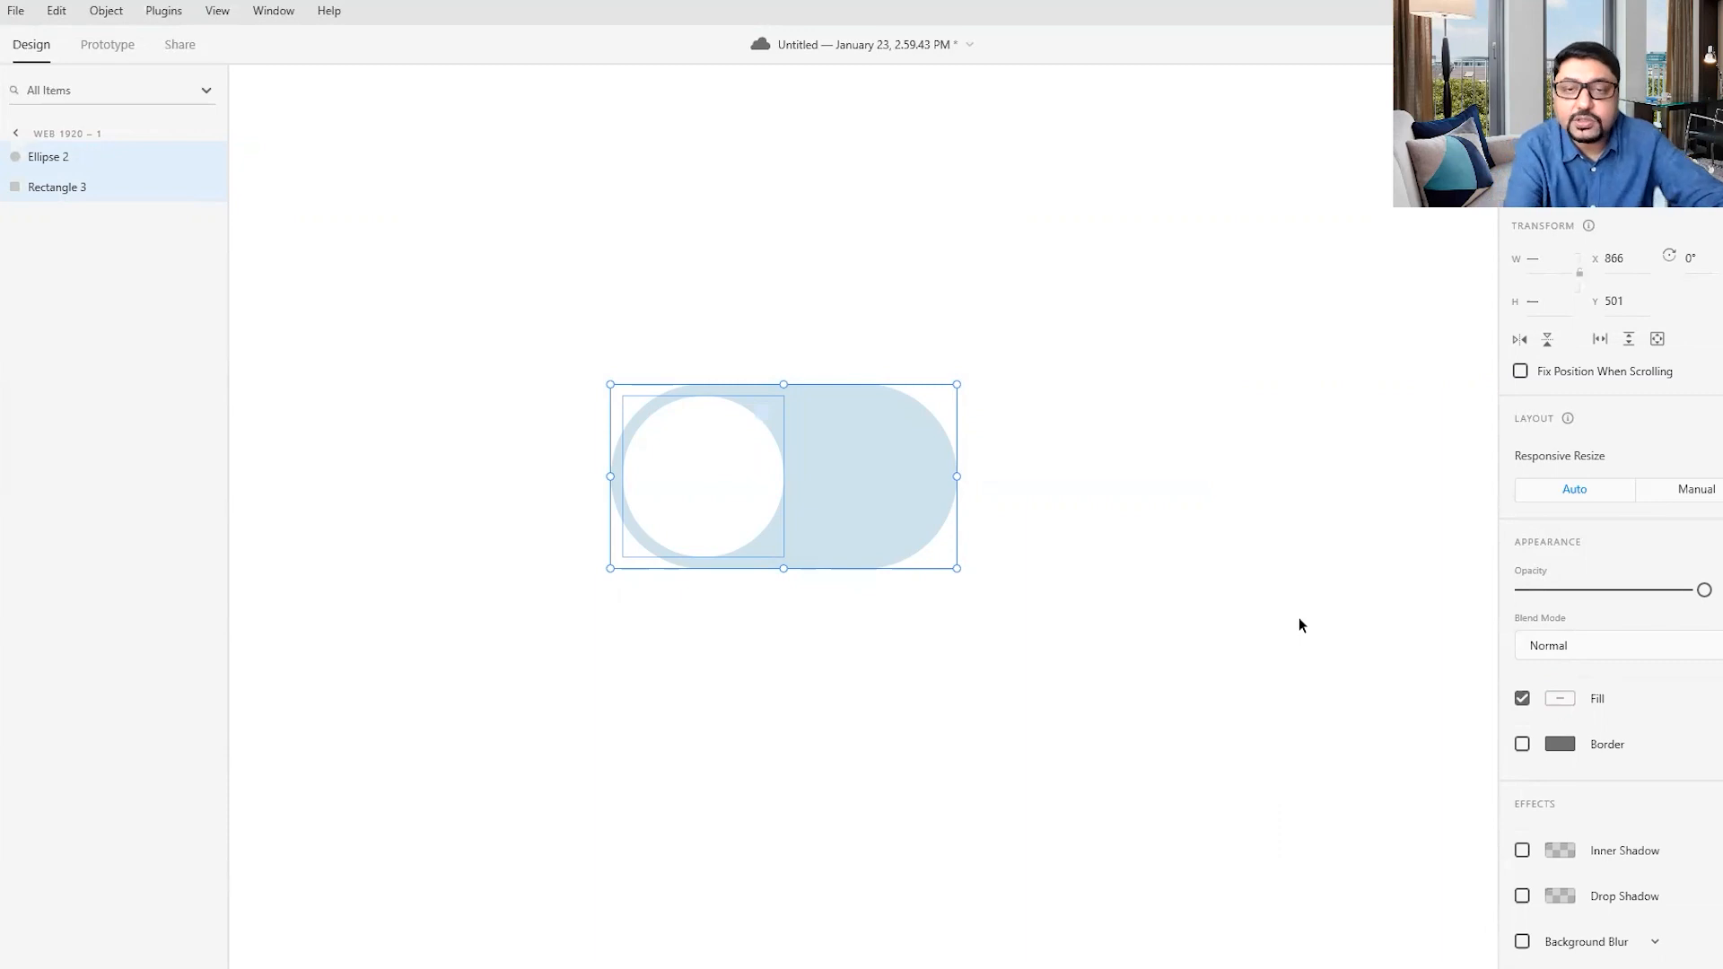
key(ctrl+k)
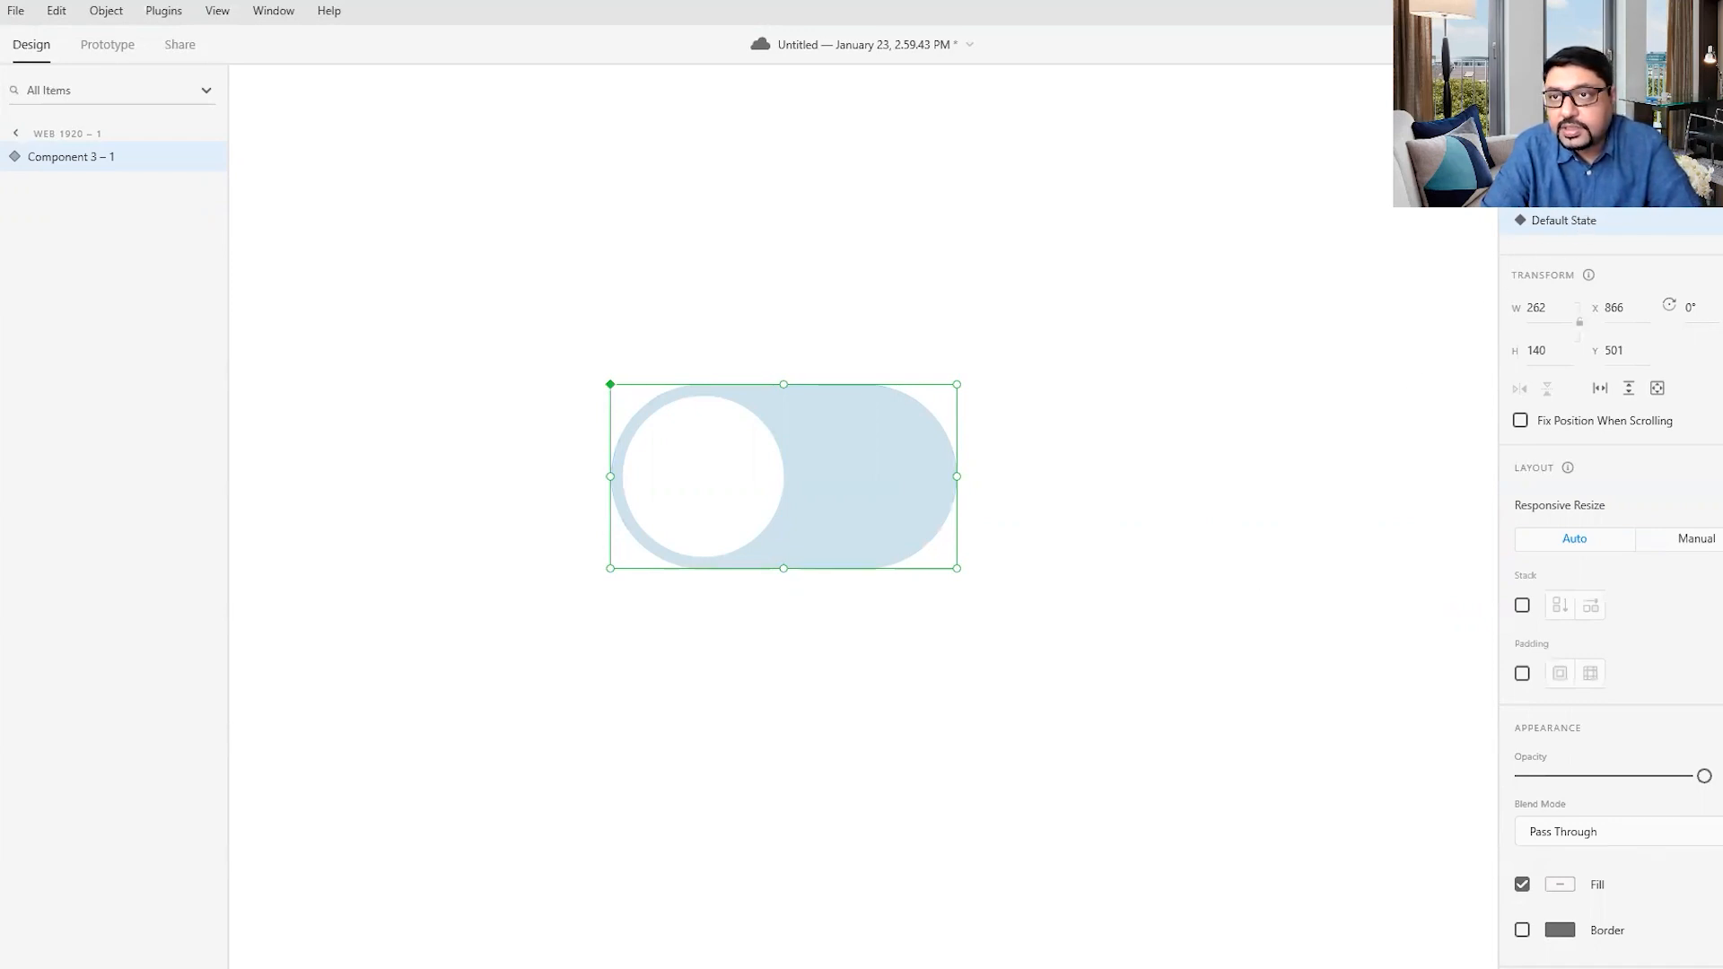
- Rename the component as toggle_button
double_click(79, 160)
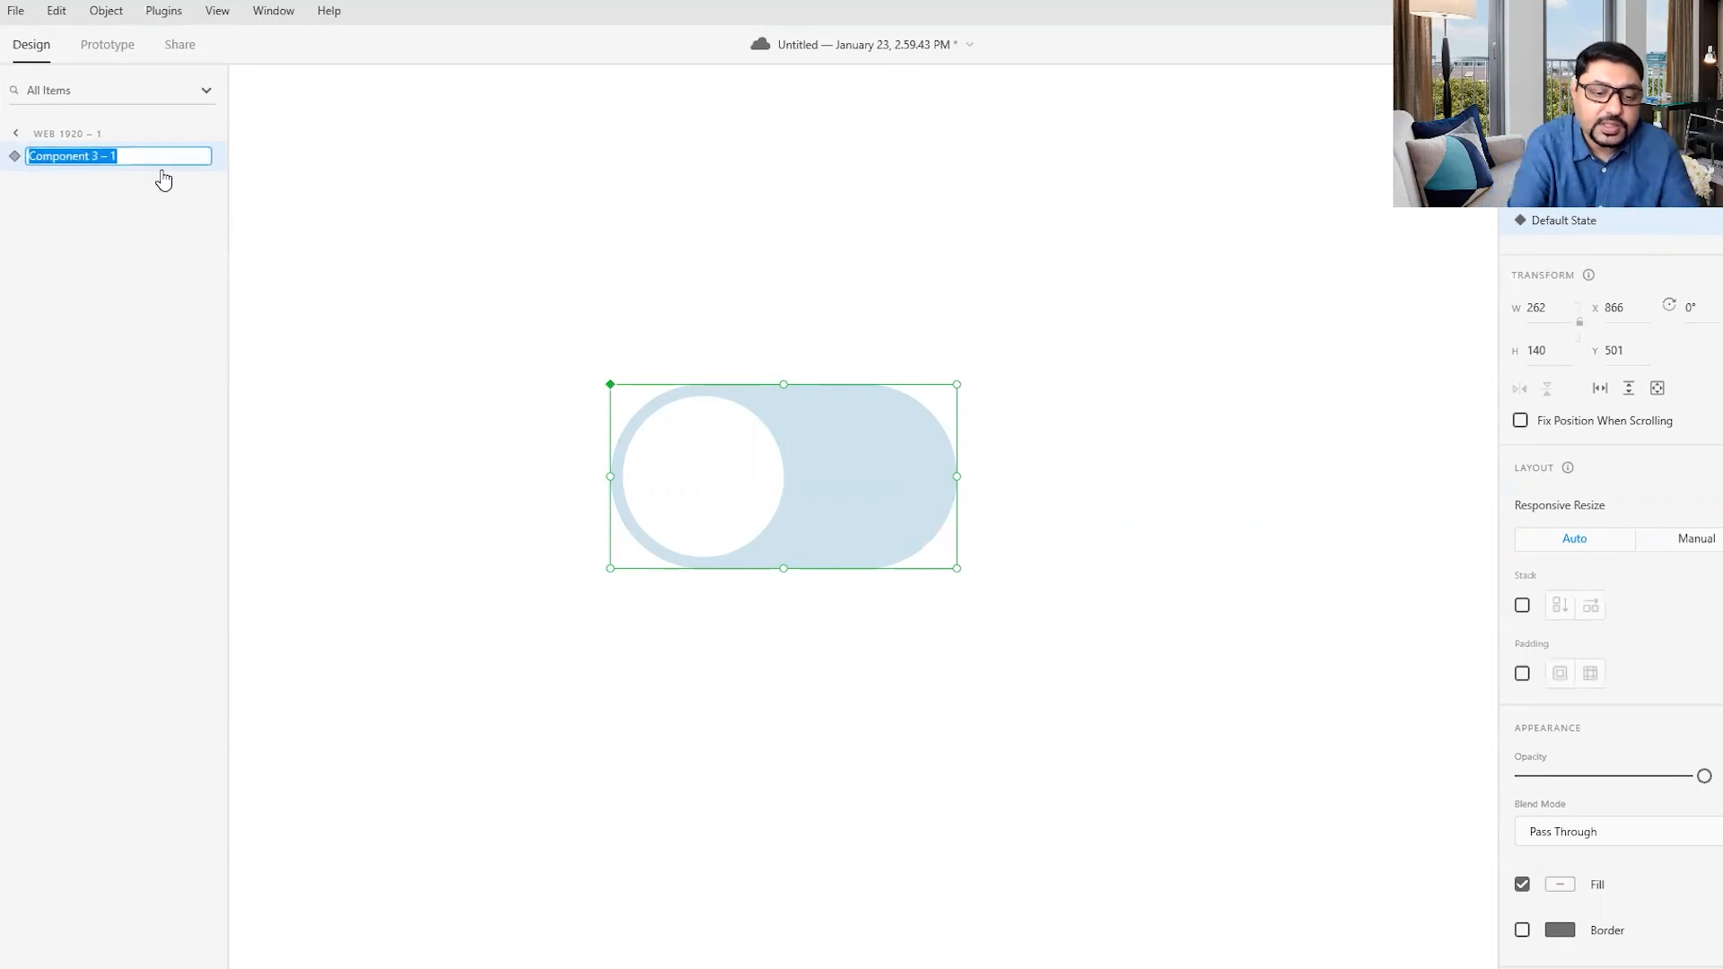
text(toggle_button)
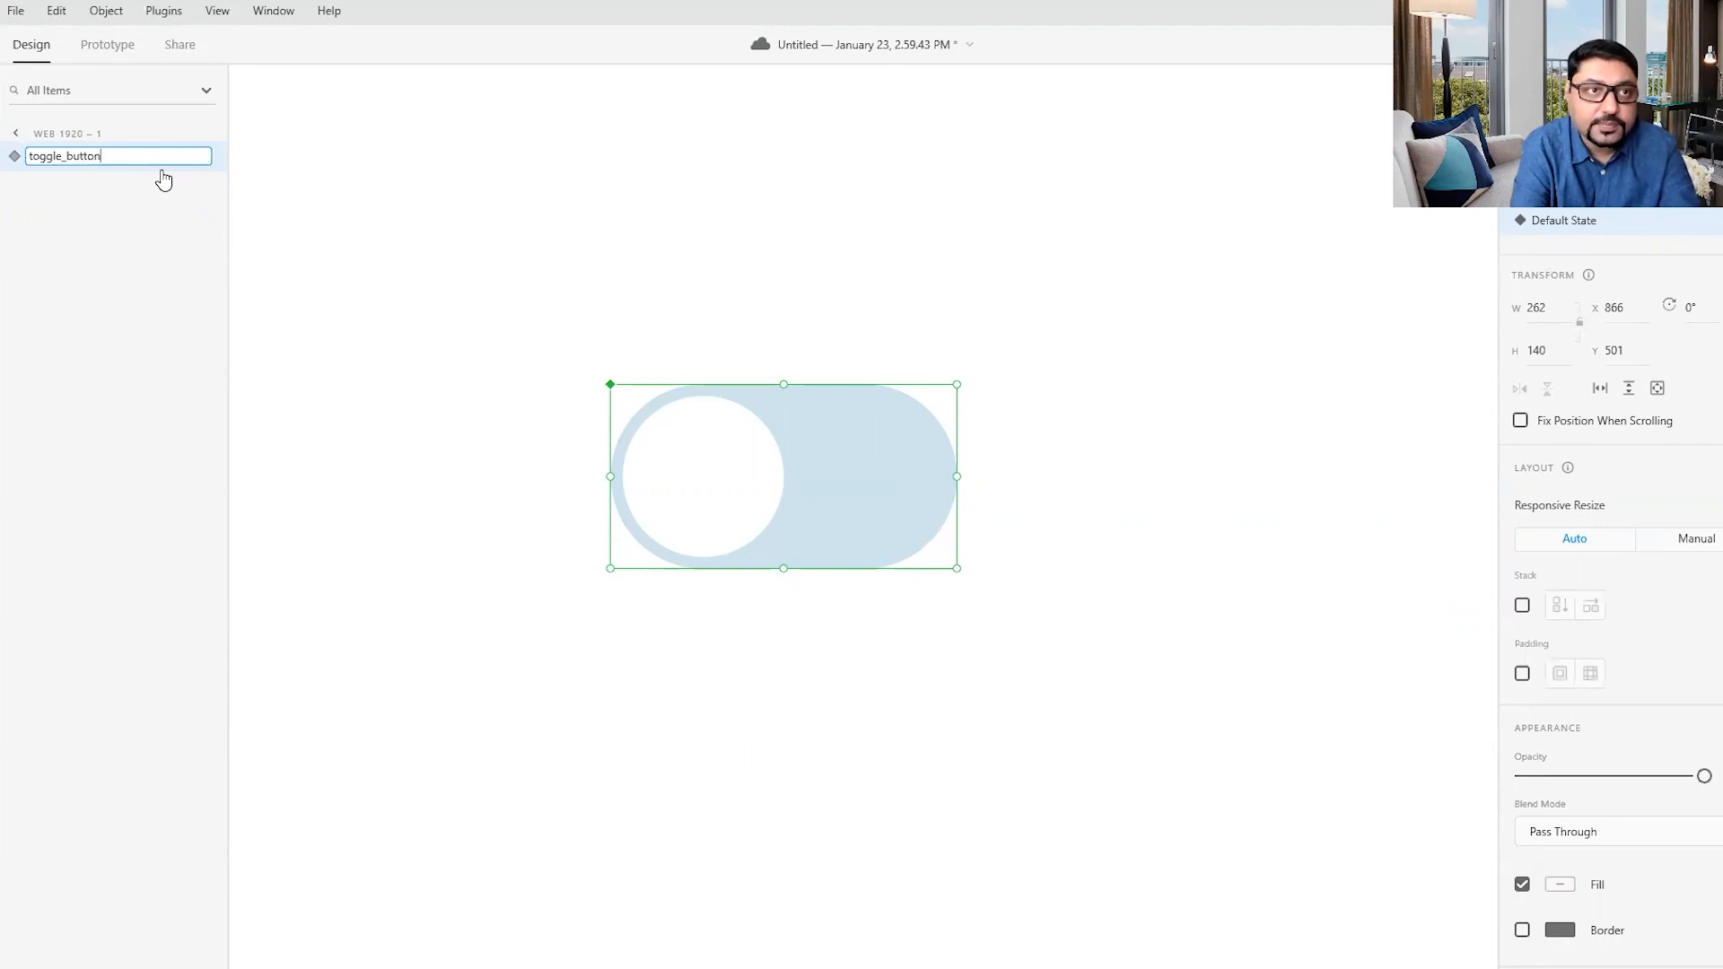
key(Return)
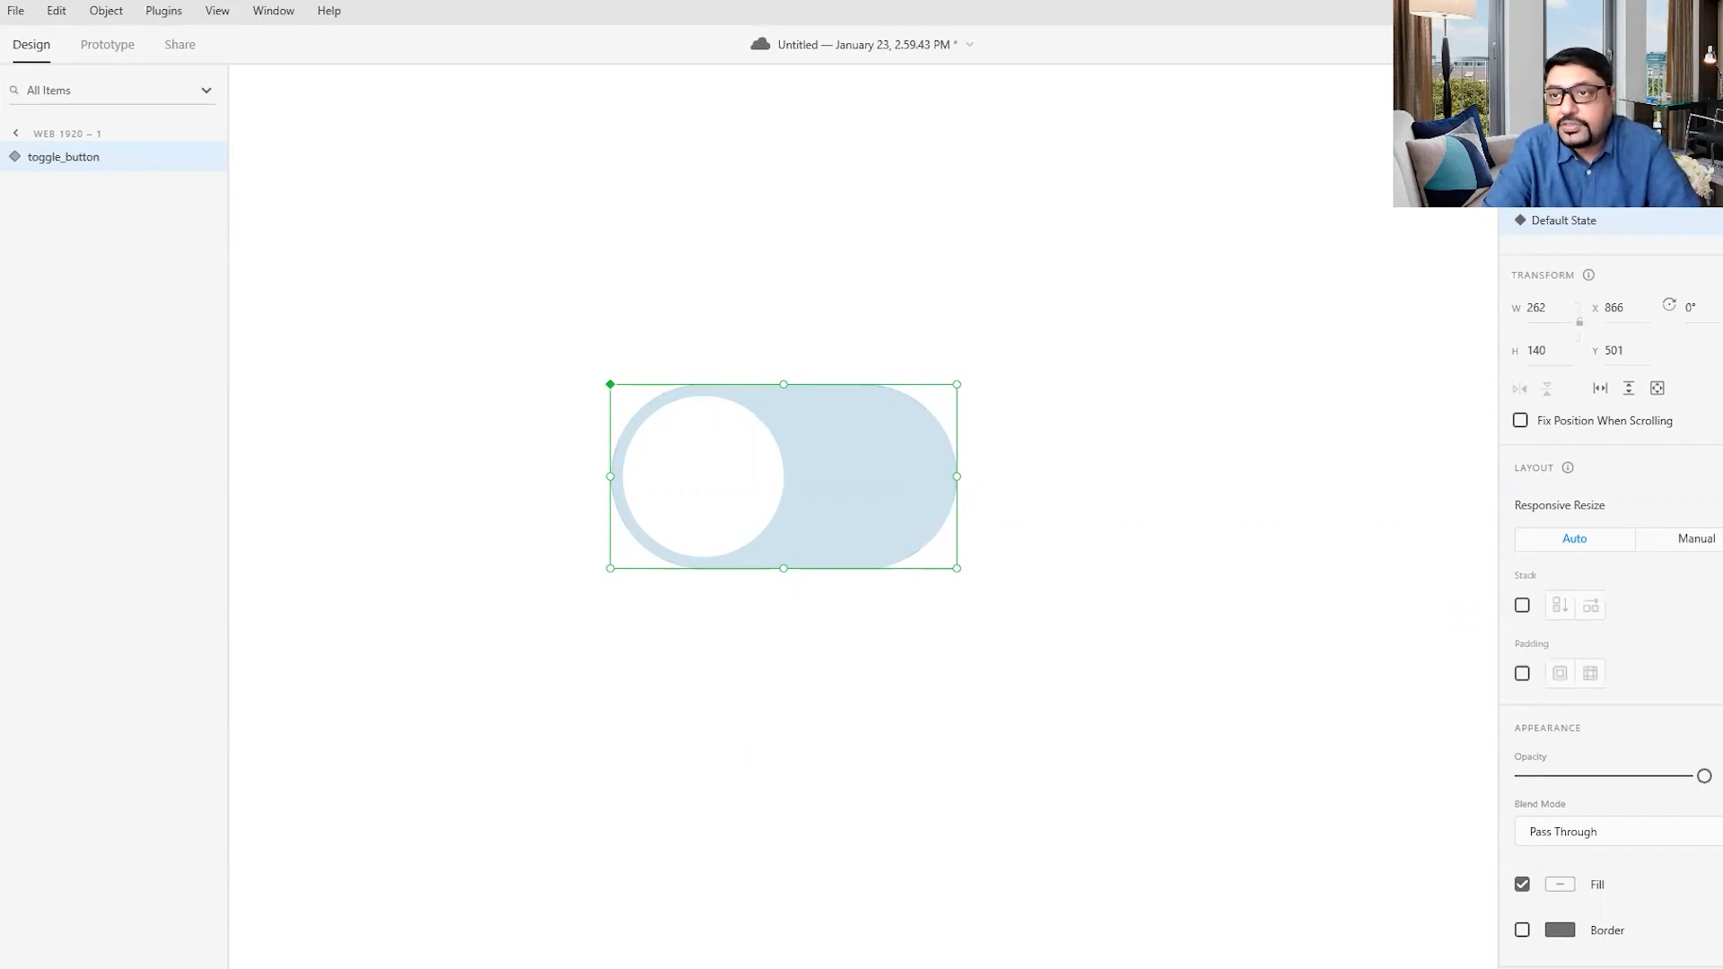
- Add a Hover State to the toggle_button component, keeping its default name
click(1718, 221)
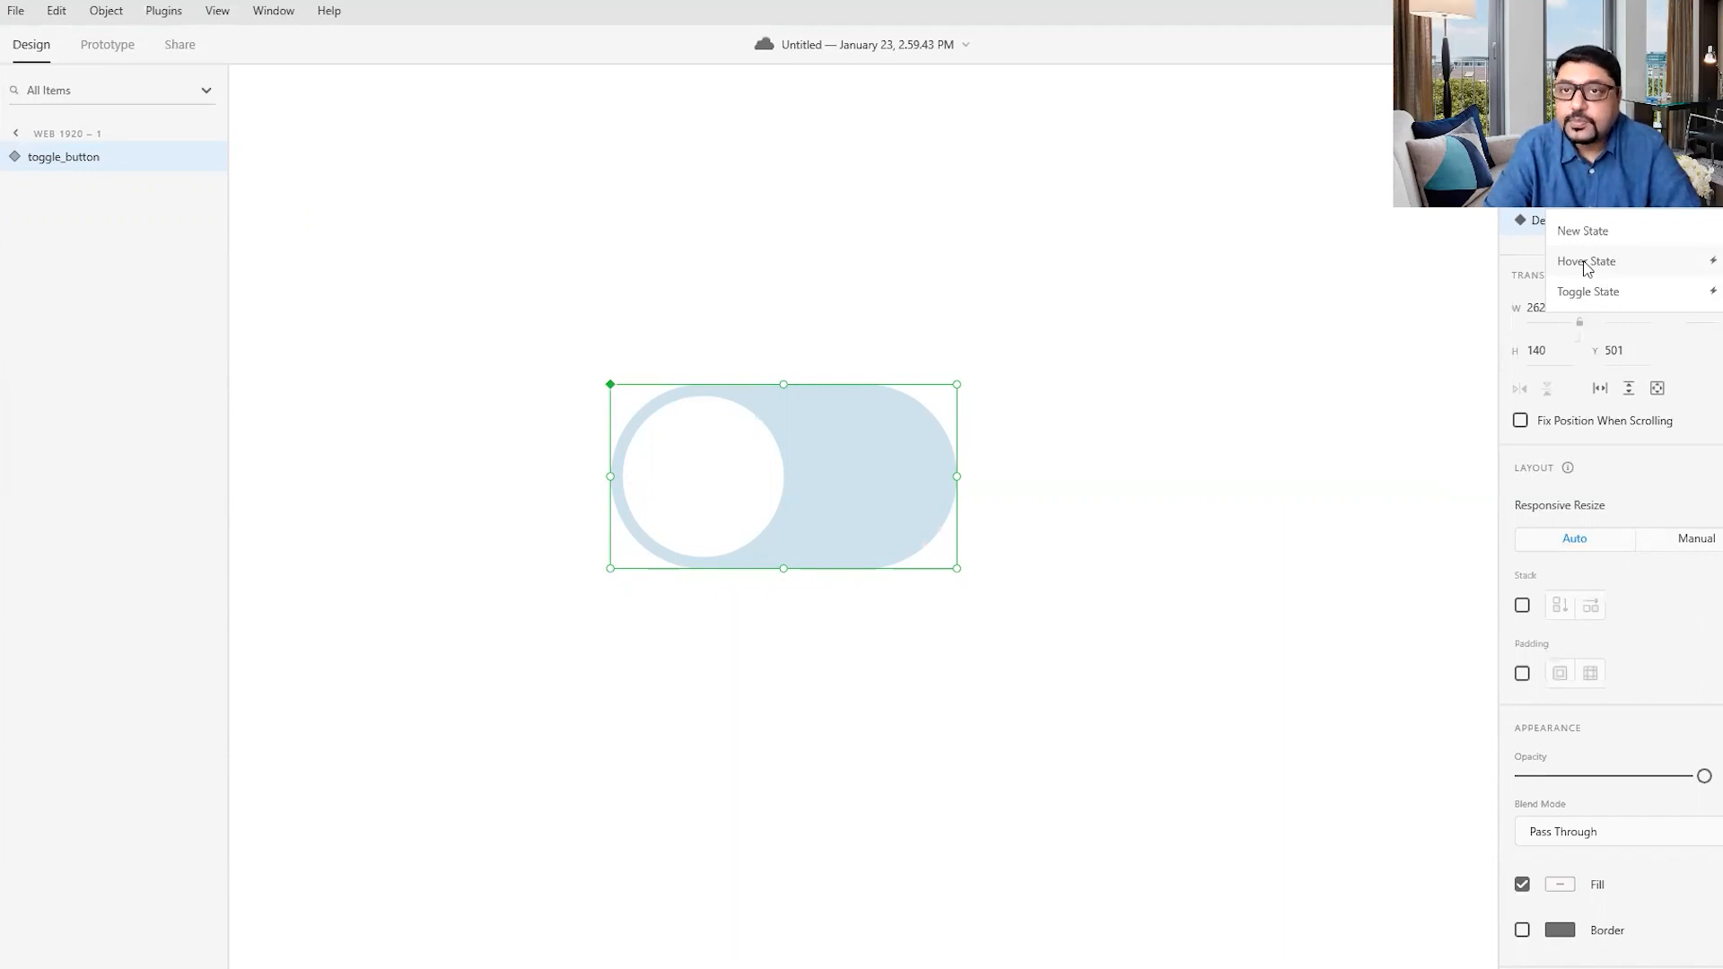
click(1586, 267)
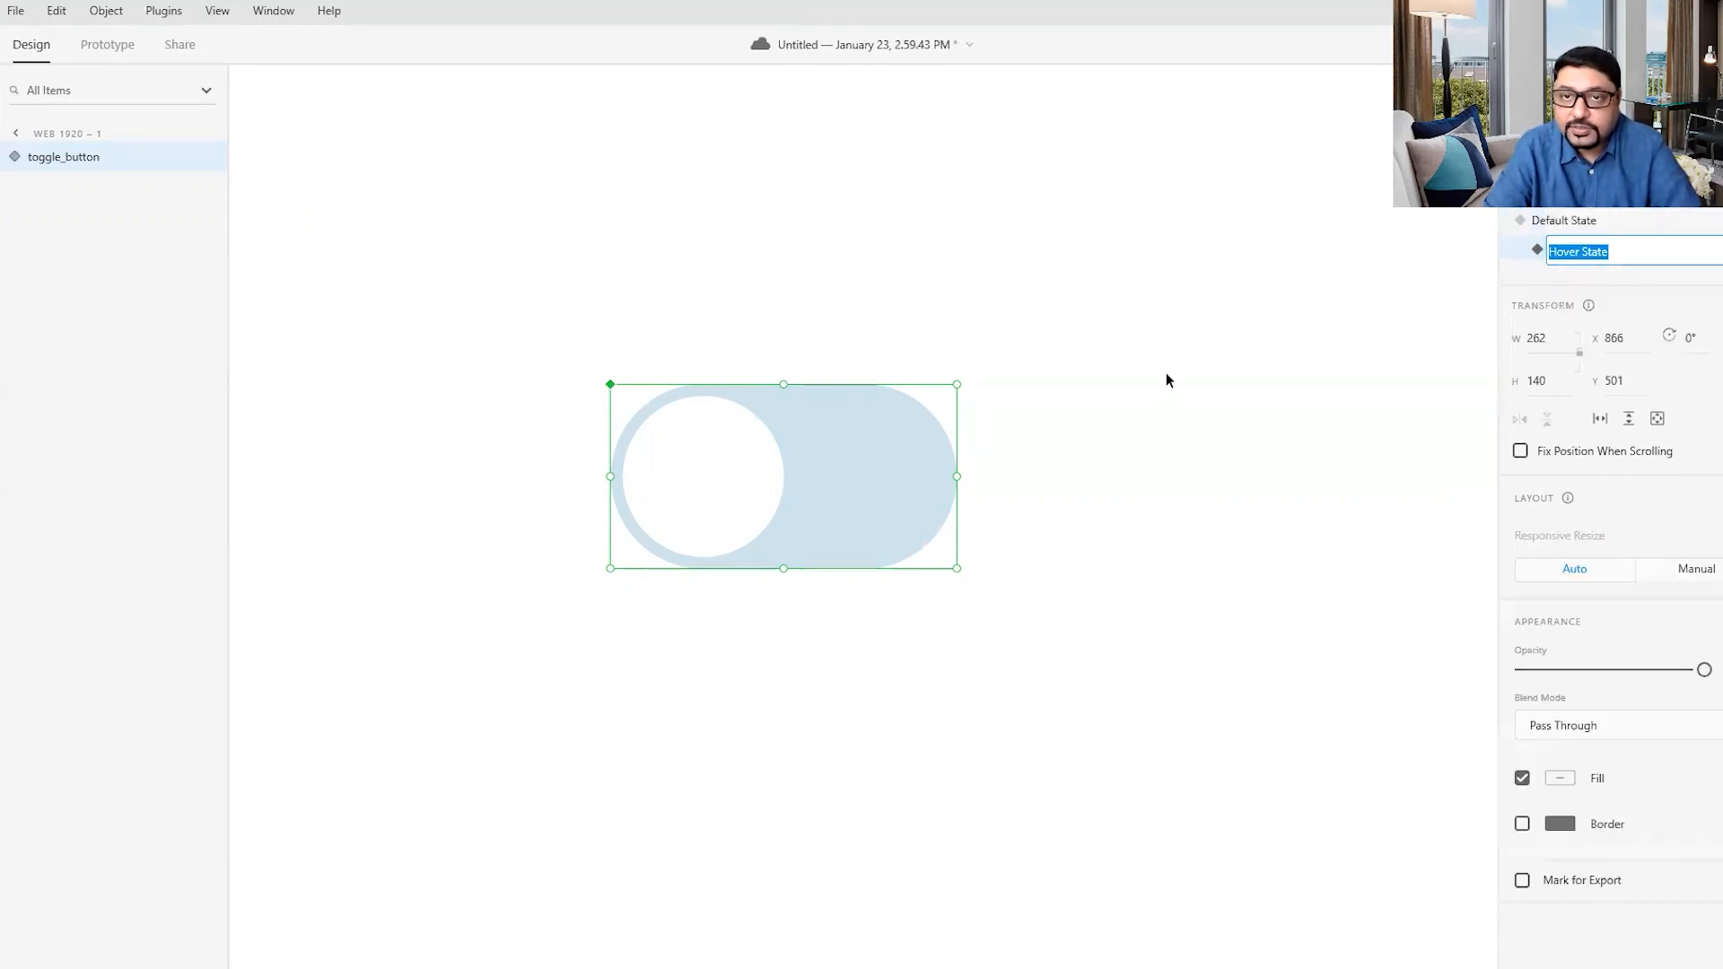
click(1081, 489)
- Change the pill's fill in the Hover State to a darker blue-grey, about #93ADB7
click(919, 490)
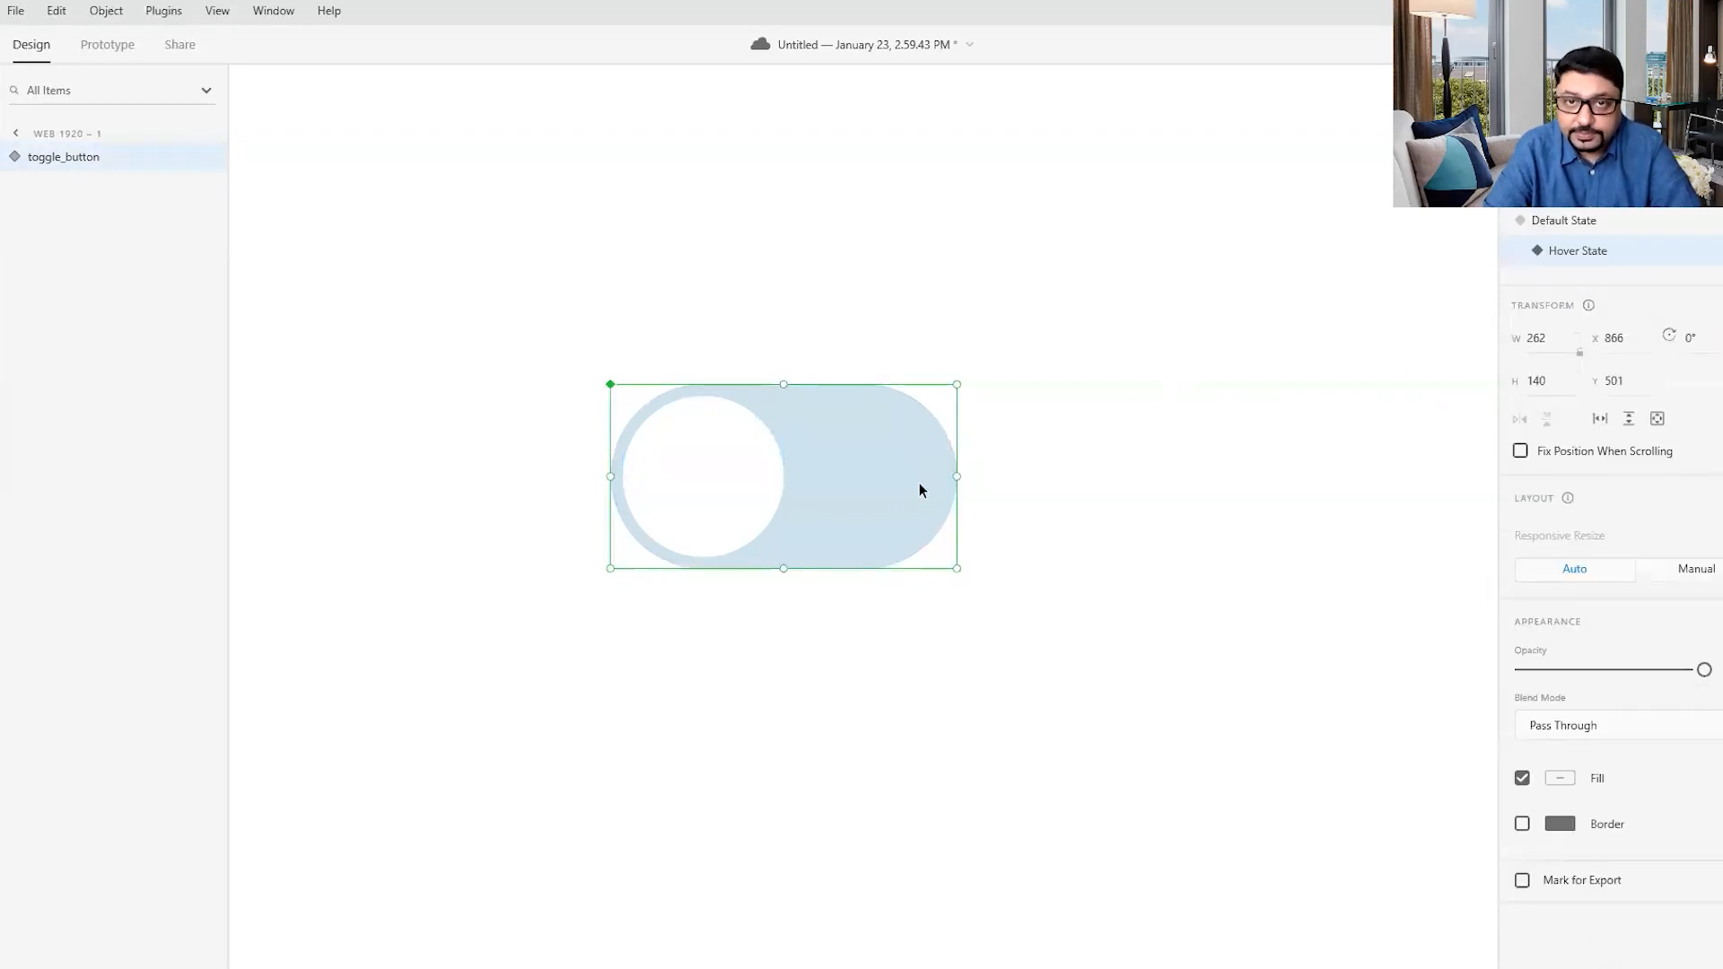
double_click(898, 476)
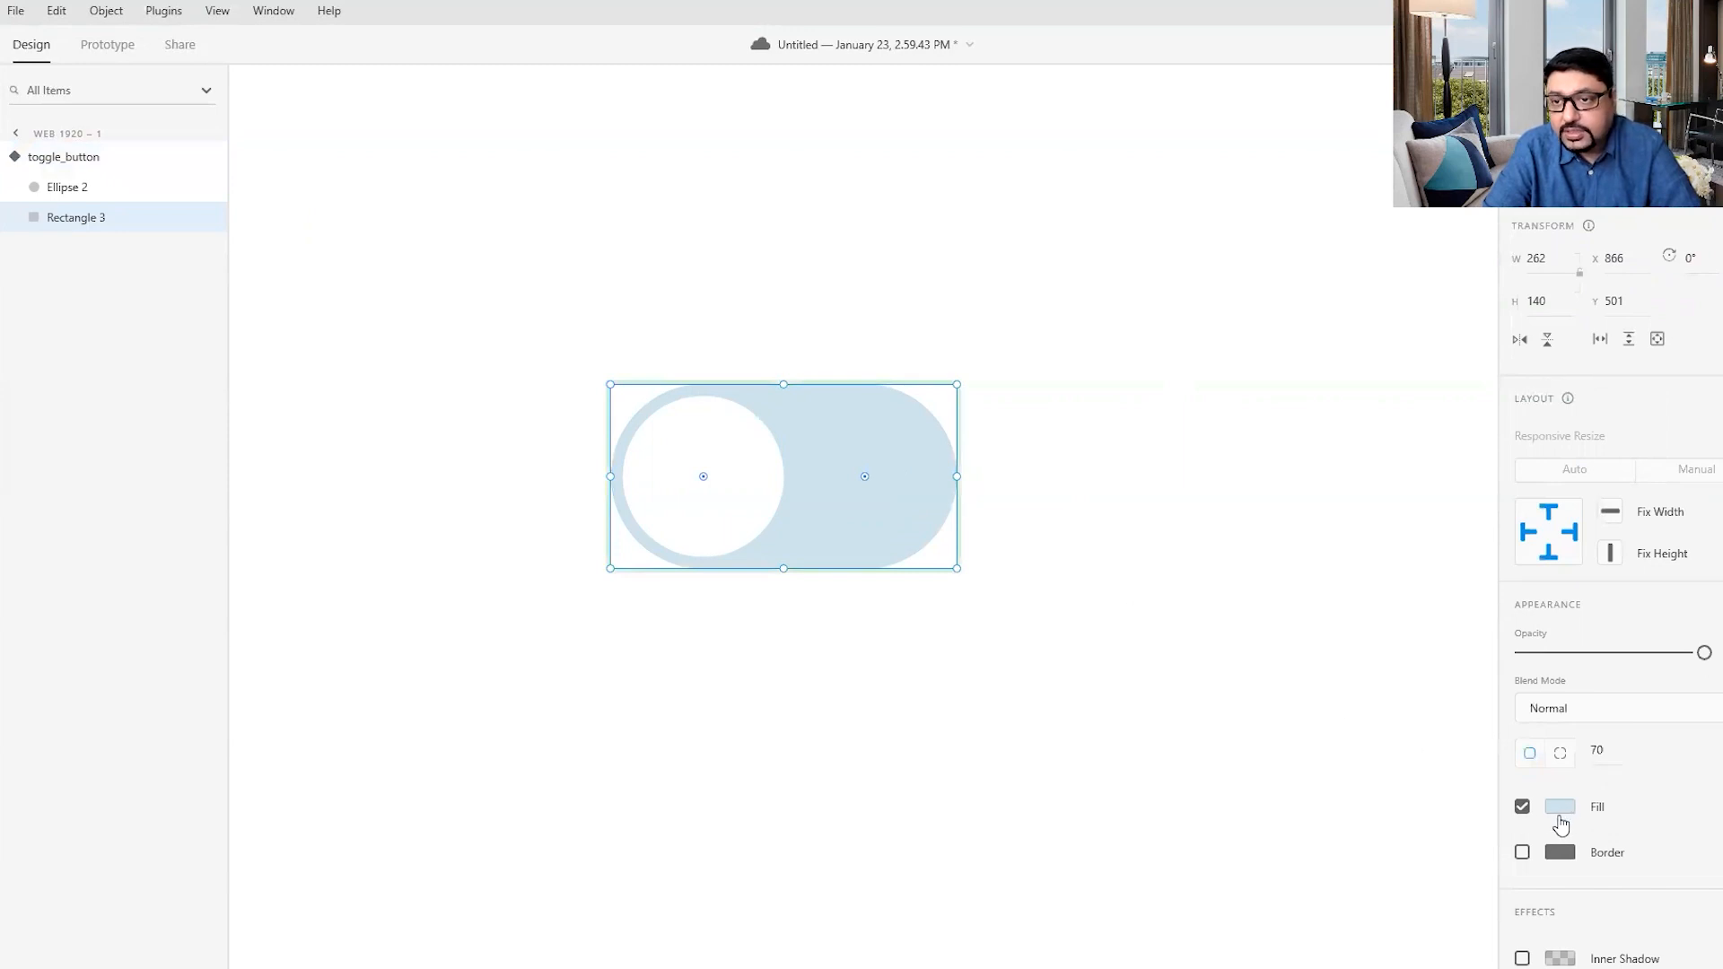
click(1550, 817)
drag(1295, 709, 1307, 748)
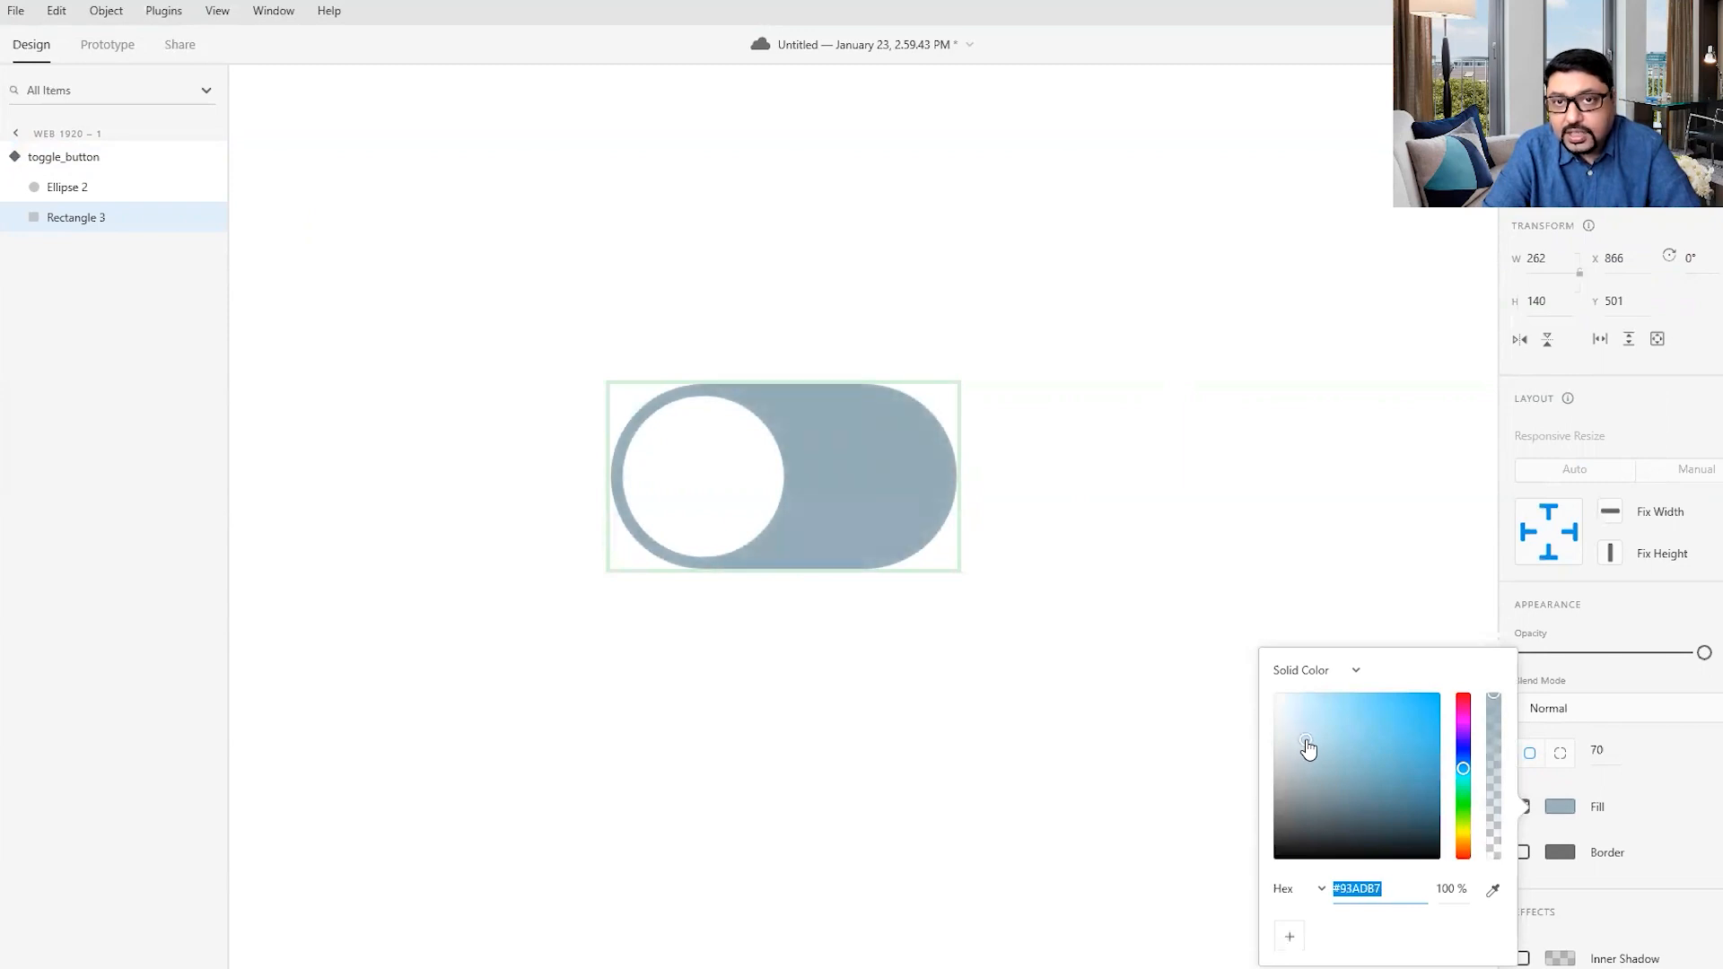
click(1038, 644)
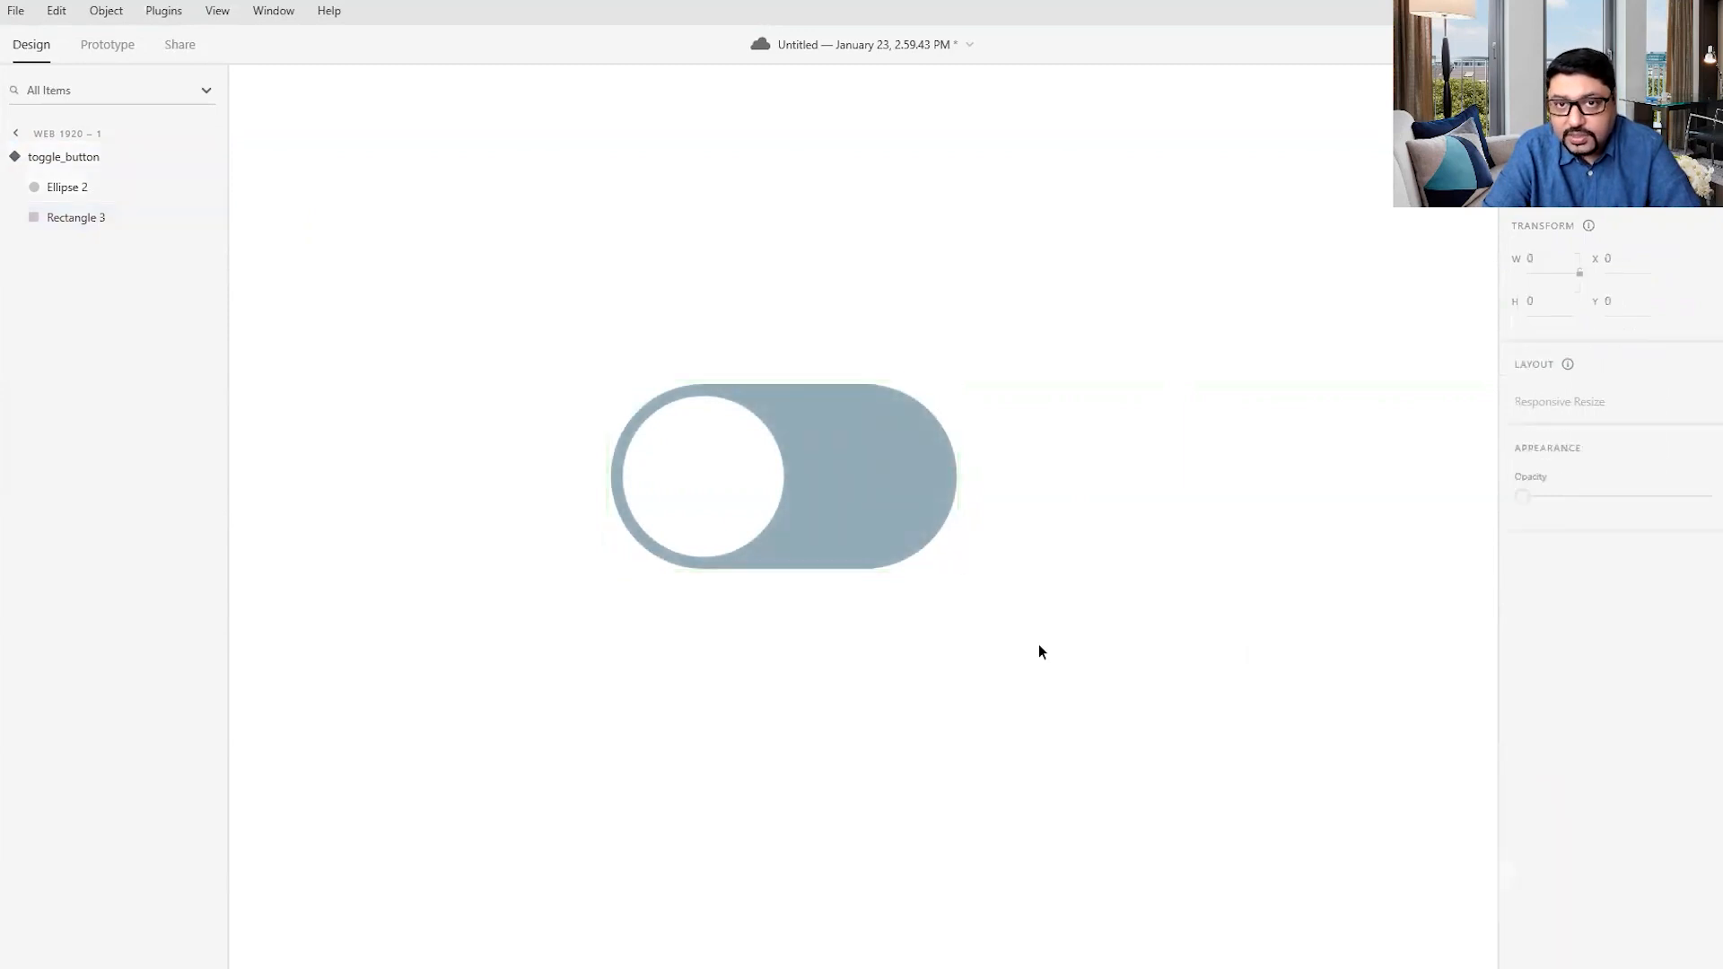
- Add a Toggle State to the toggle_button component, keeping its default name
click(876, 430)
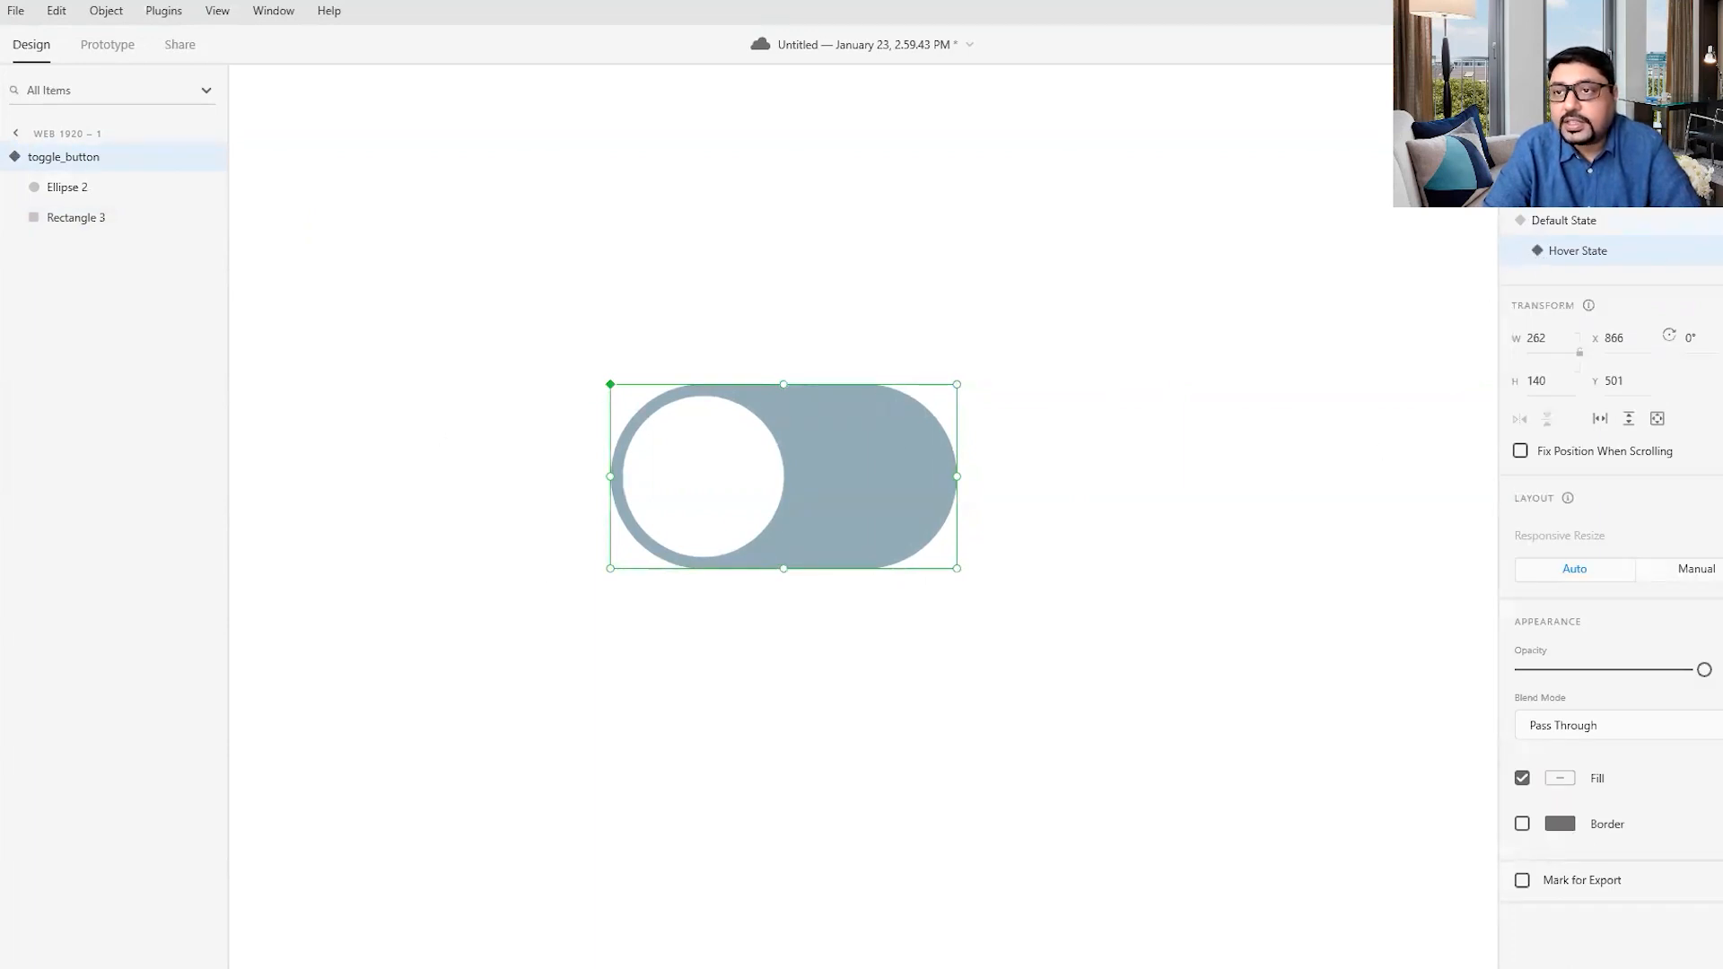
click(1712, 230)
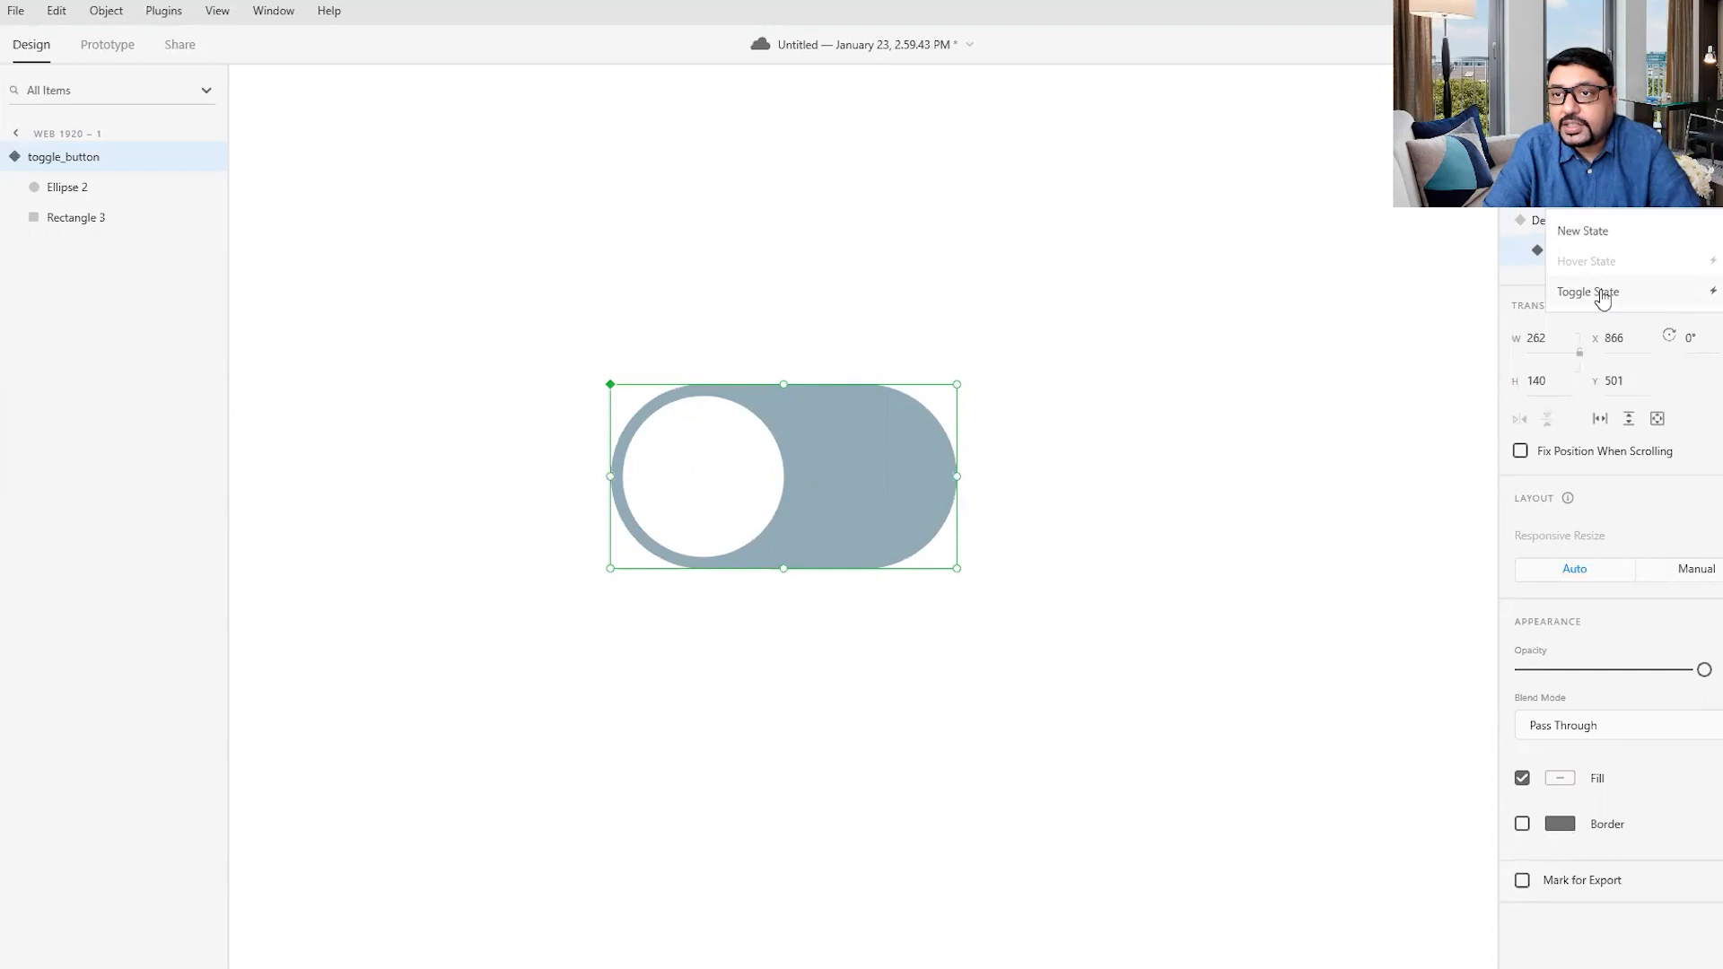
click(1601, 294)
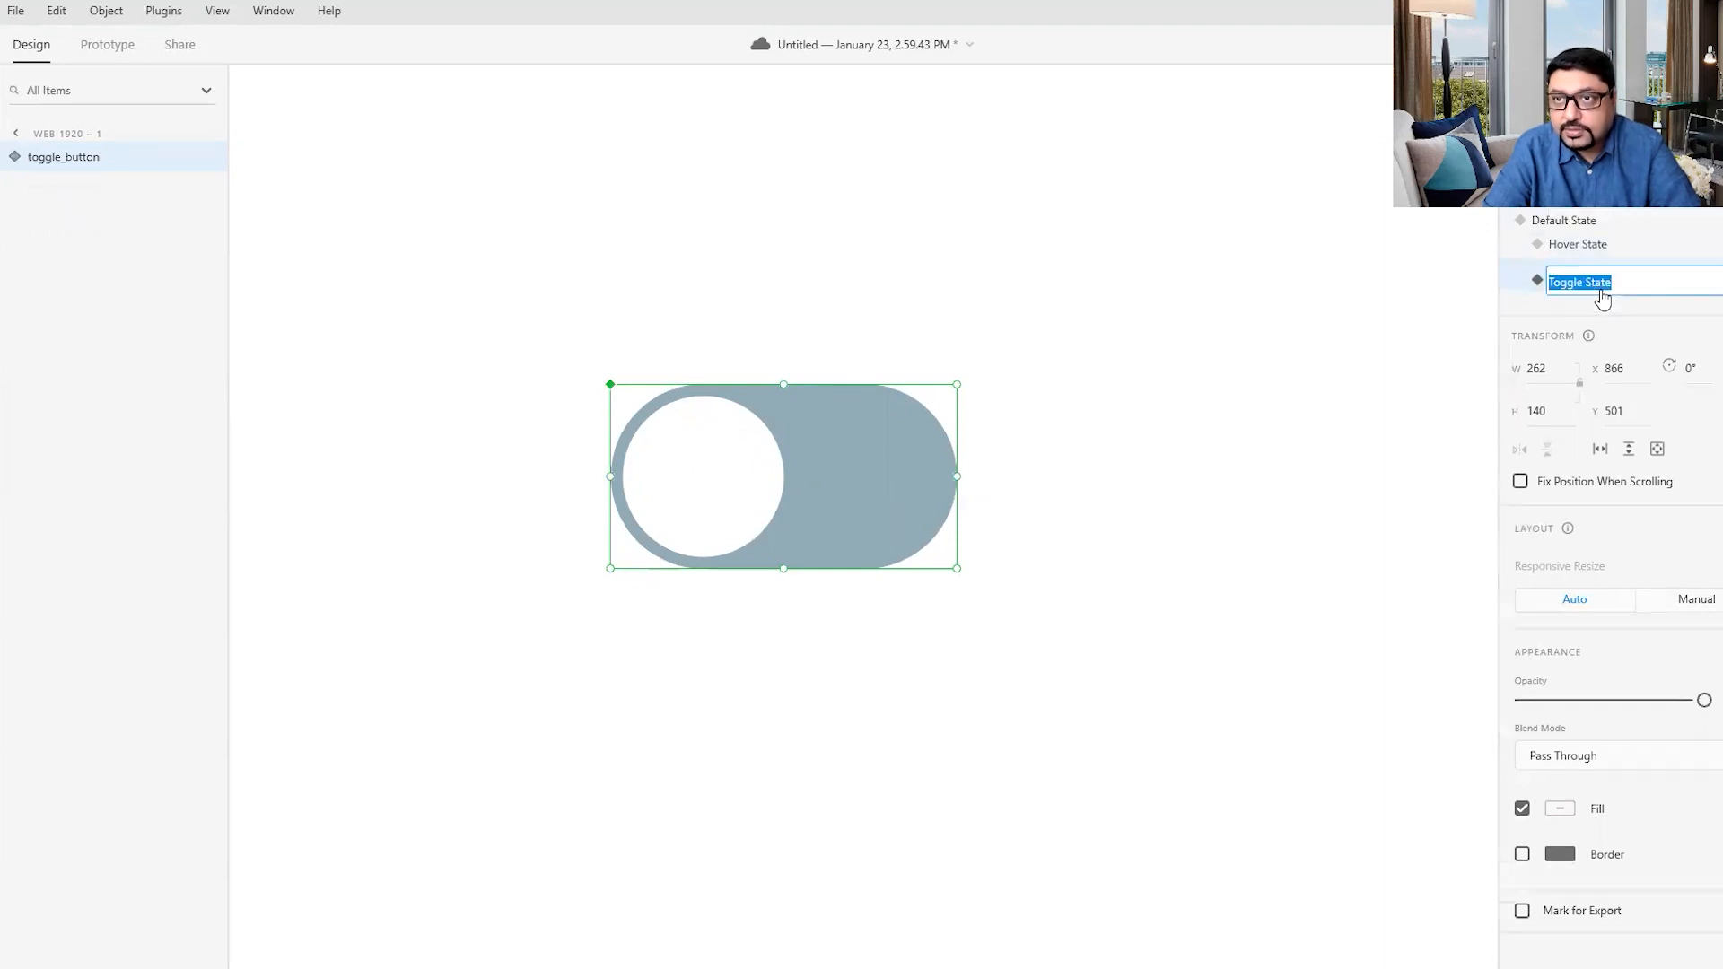
click(1427, 359)
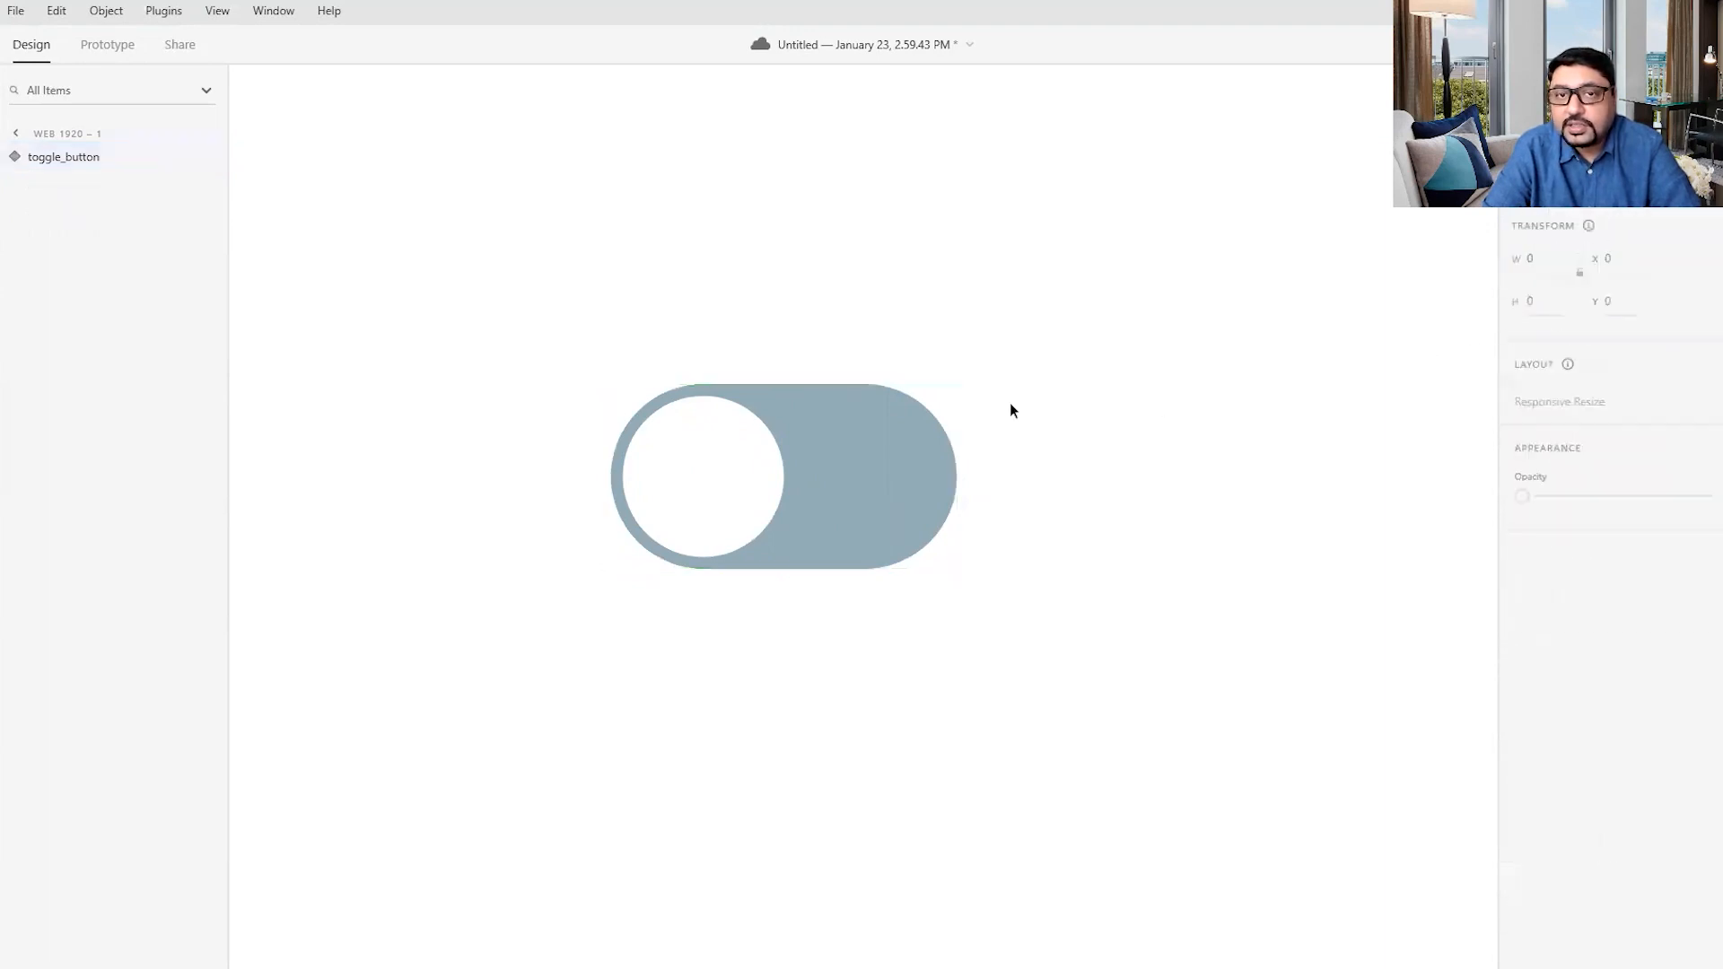
- Move the white circle horizontally to the pill's right end in the Toggle State, at about X 994
click(850, 433)
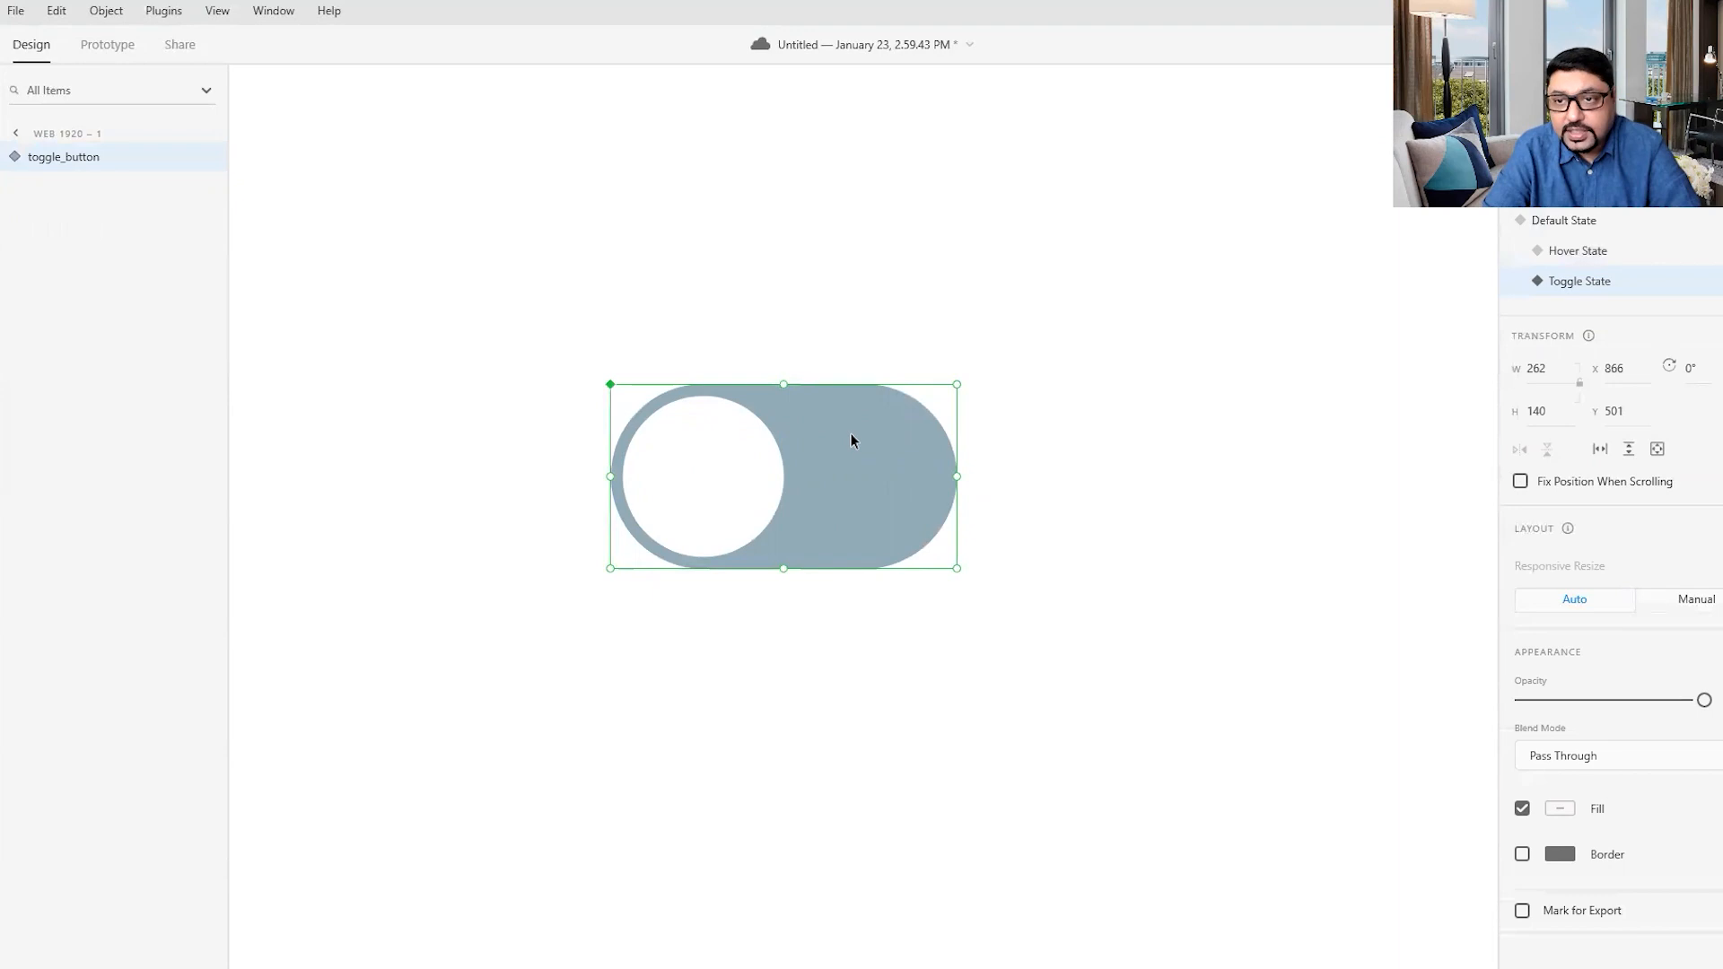
double_click(844, 523)
click(719, 492)
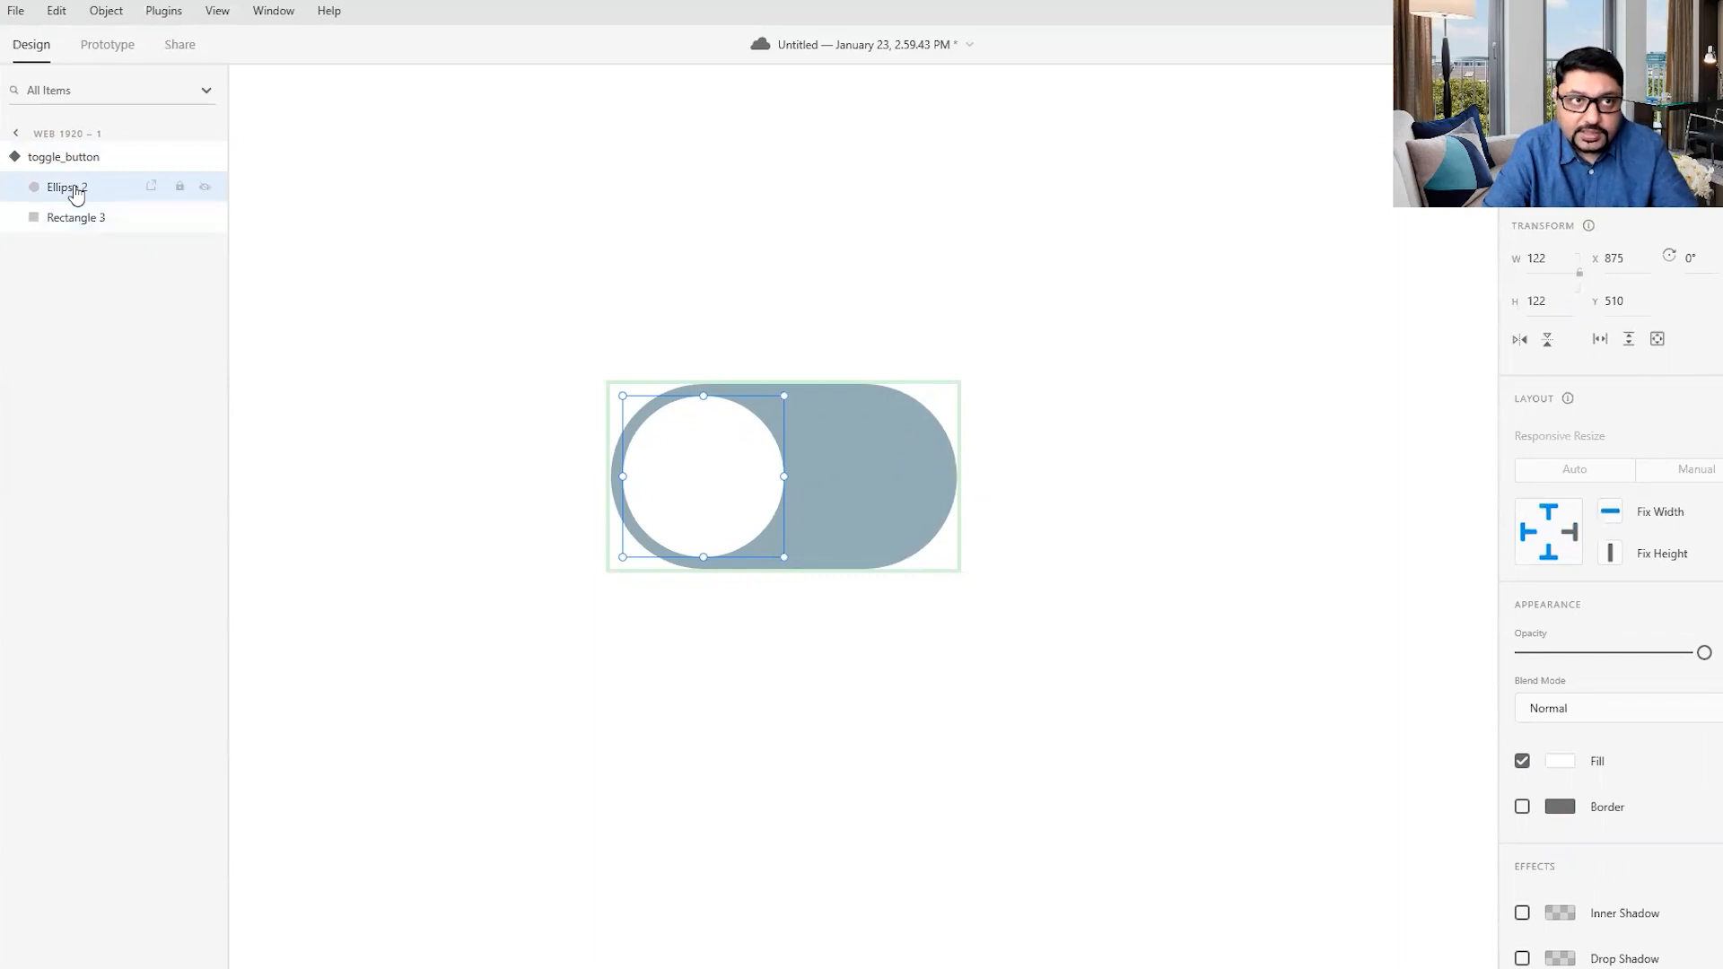
drag(709, 463, 866, 480)
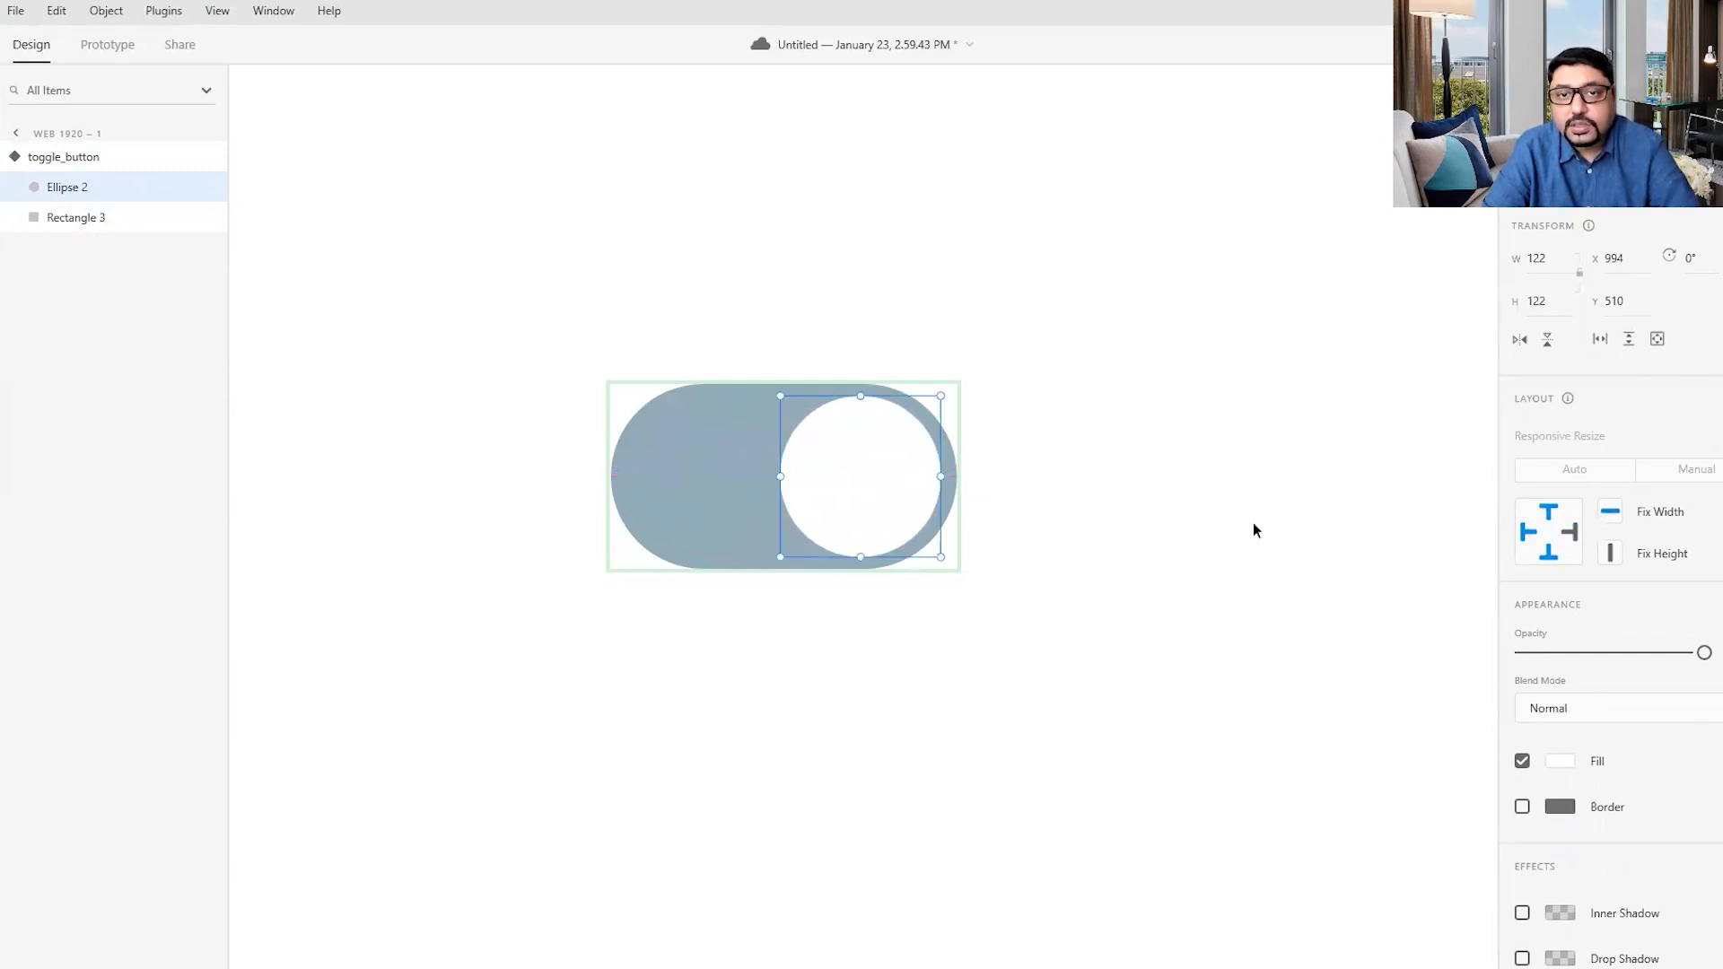
- Fill the pill in the Toggle State with dark green and select the whole component
click(723, 448)
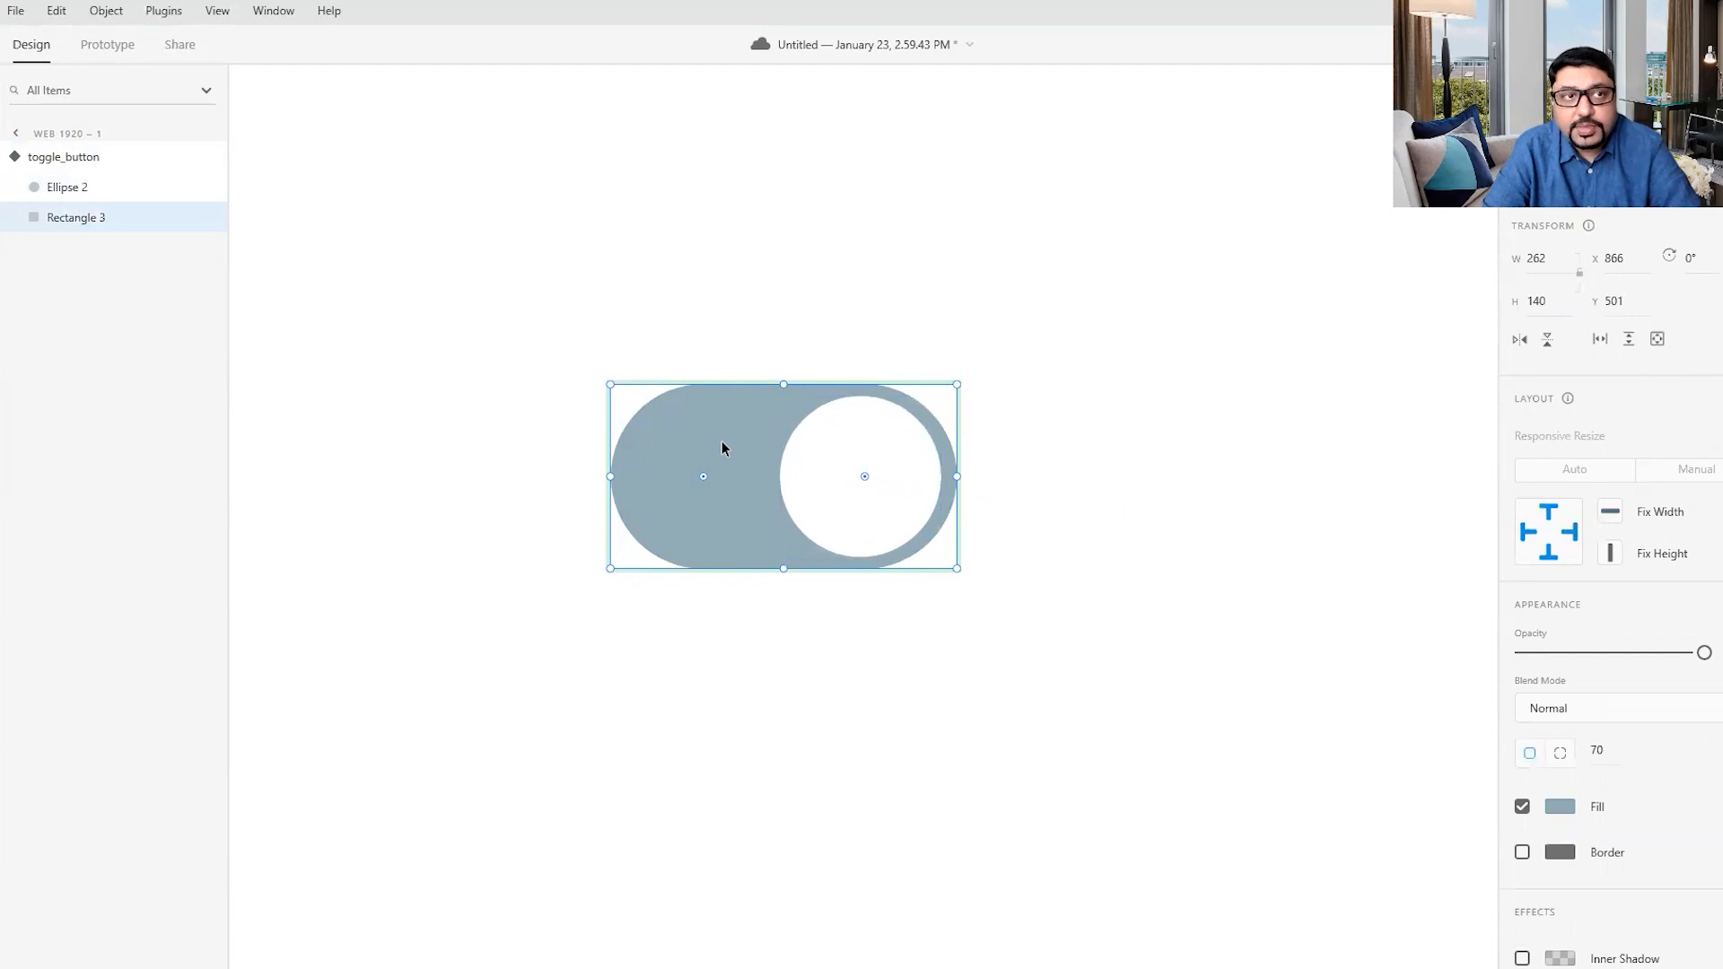
click(1560, 806)
drag(1307, 746, 1467, 802)
click(1216, 597)
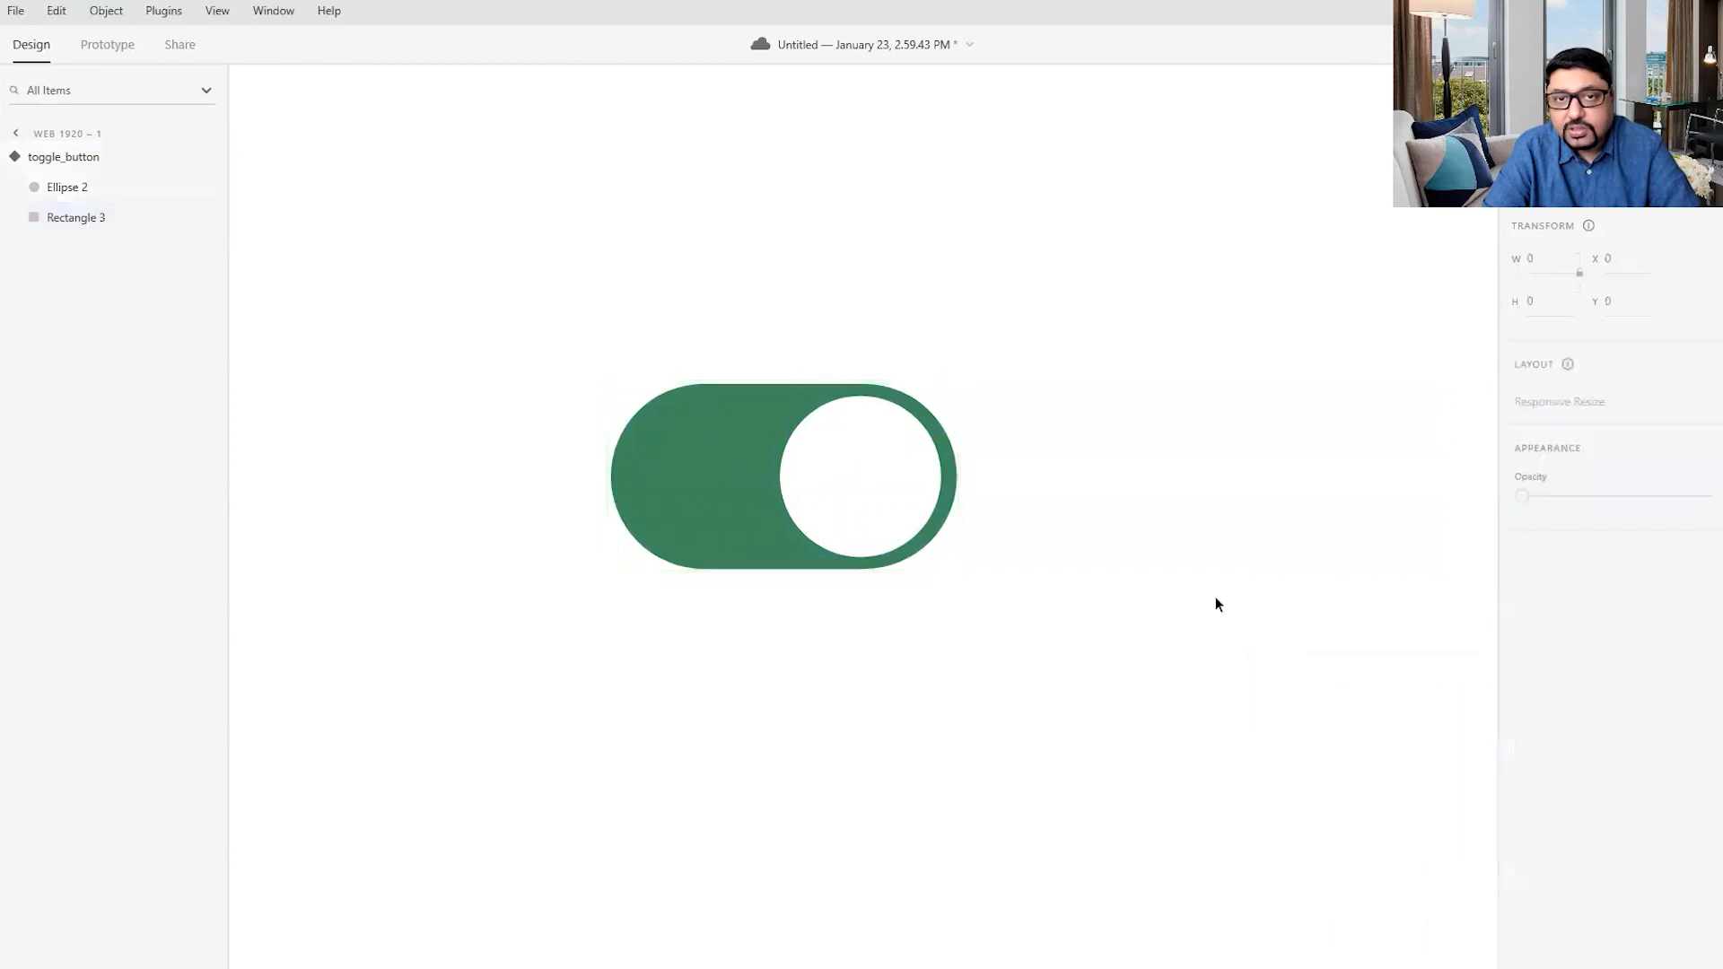
click(742, 415)
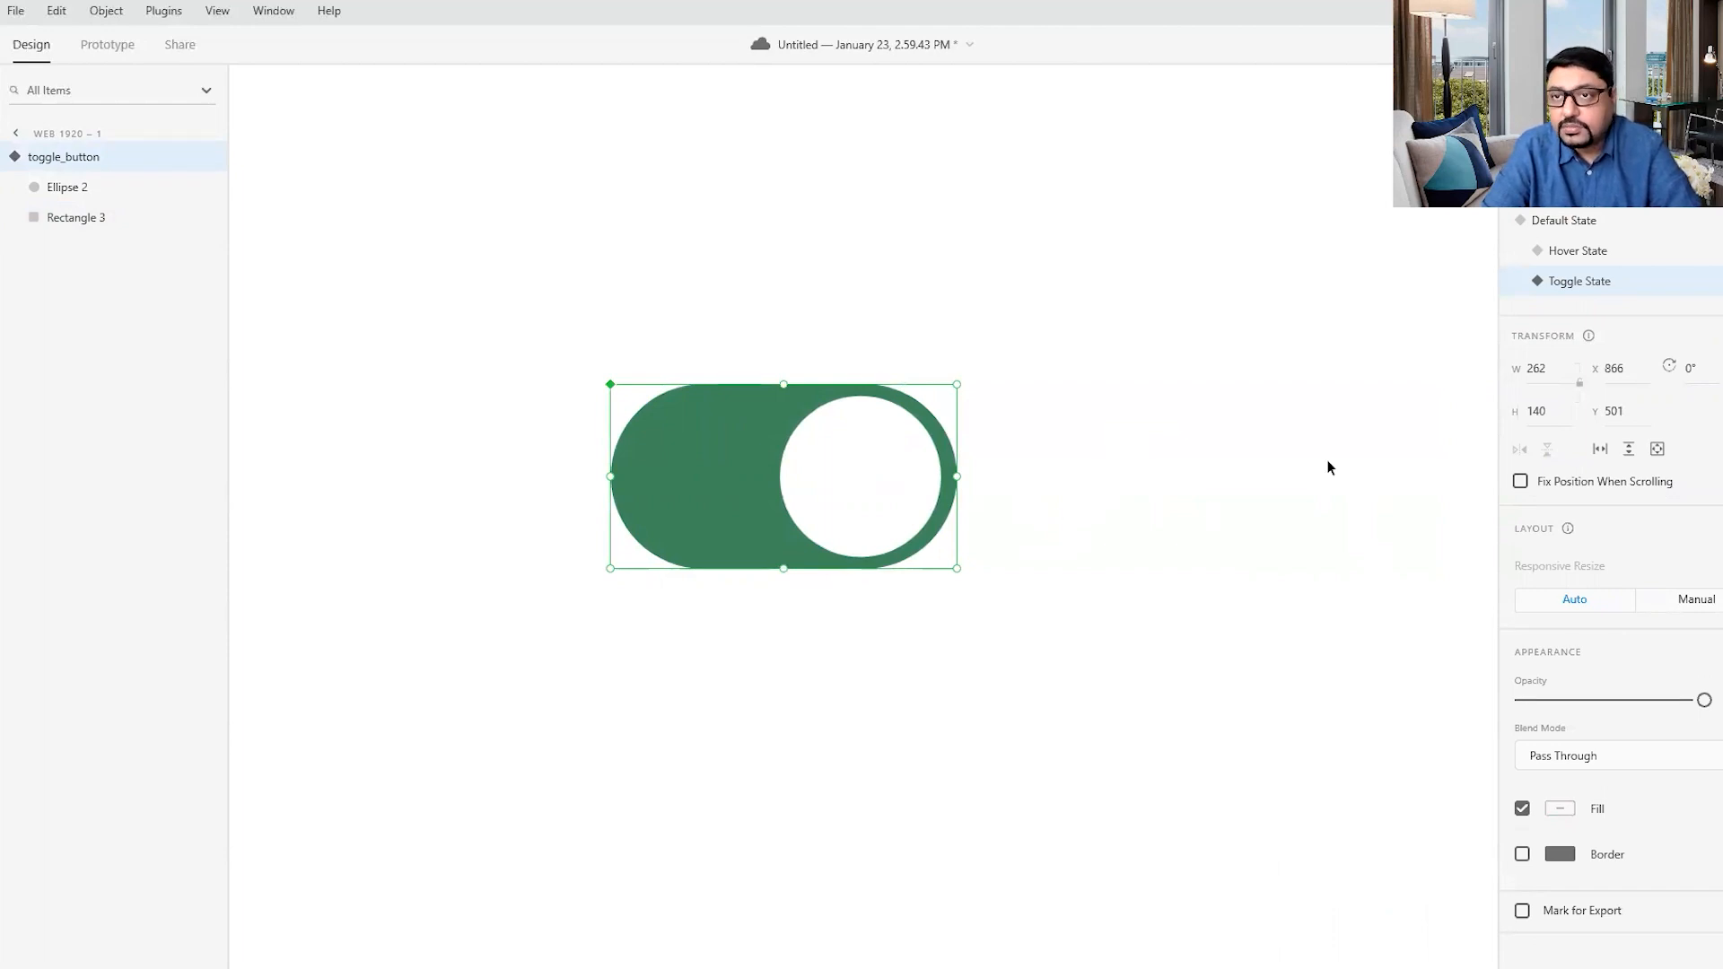
- Review the toggle component's Default, Hover and Toggle states in turn on the canvas
click(1556, 230)
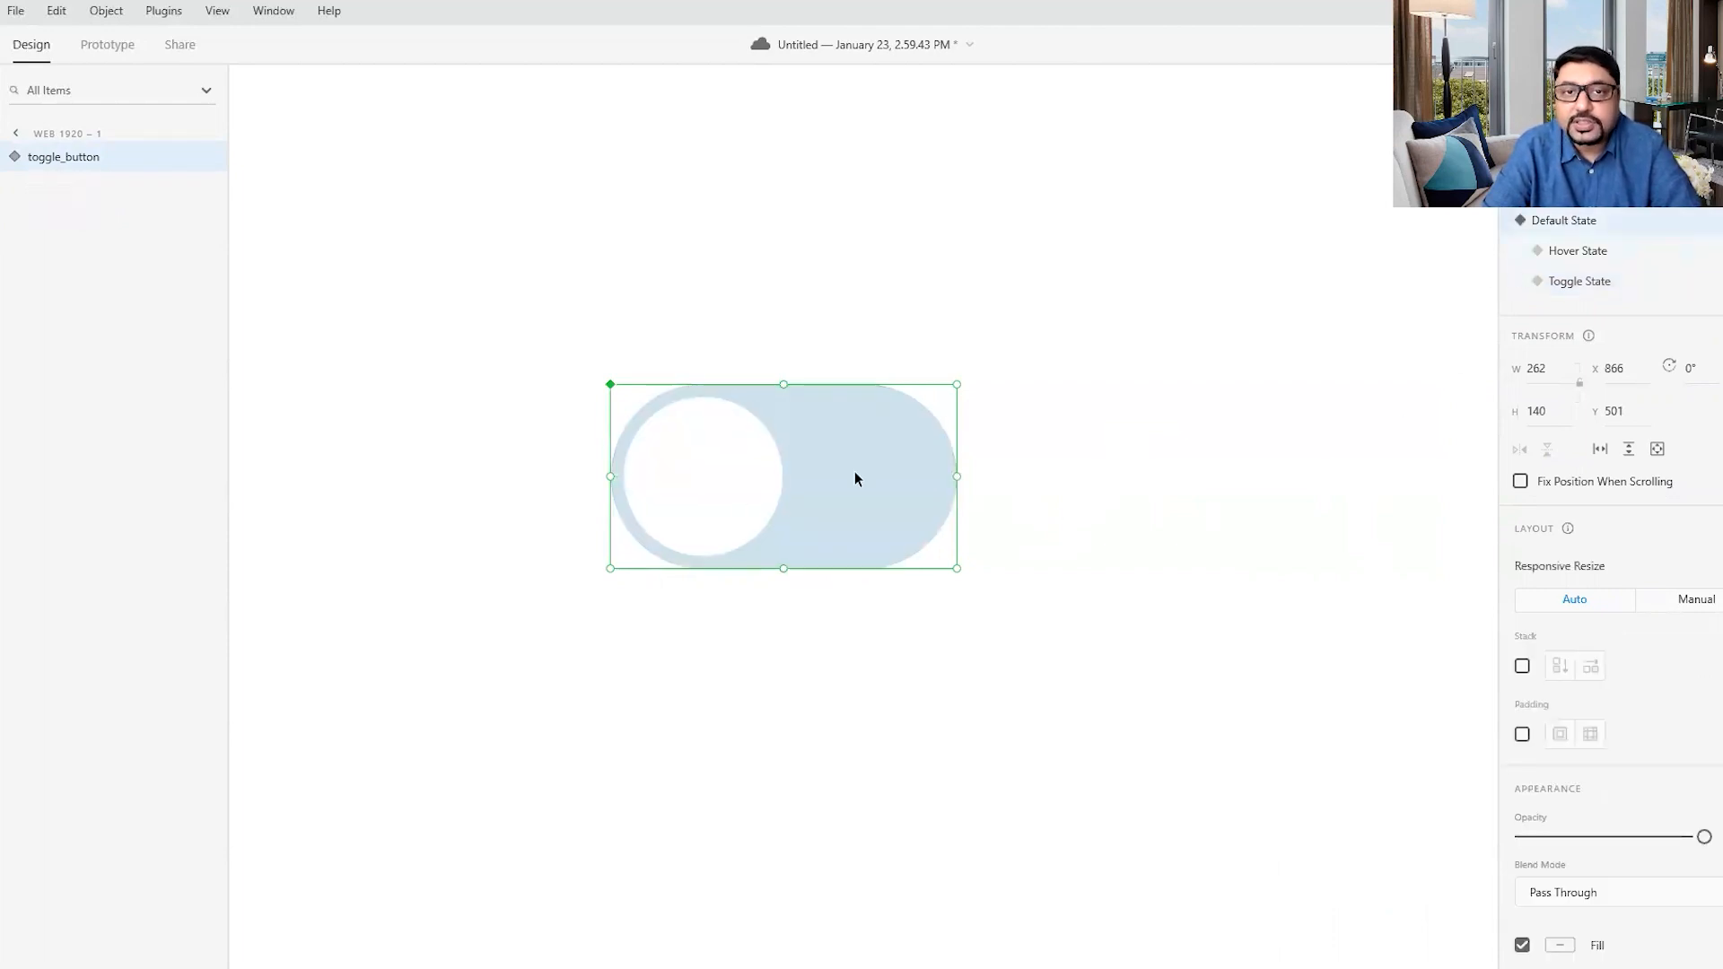
click(1579, 255)
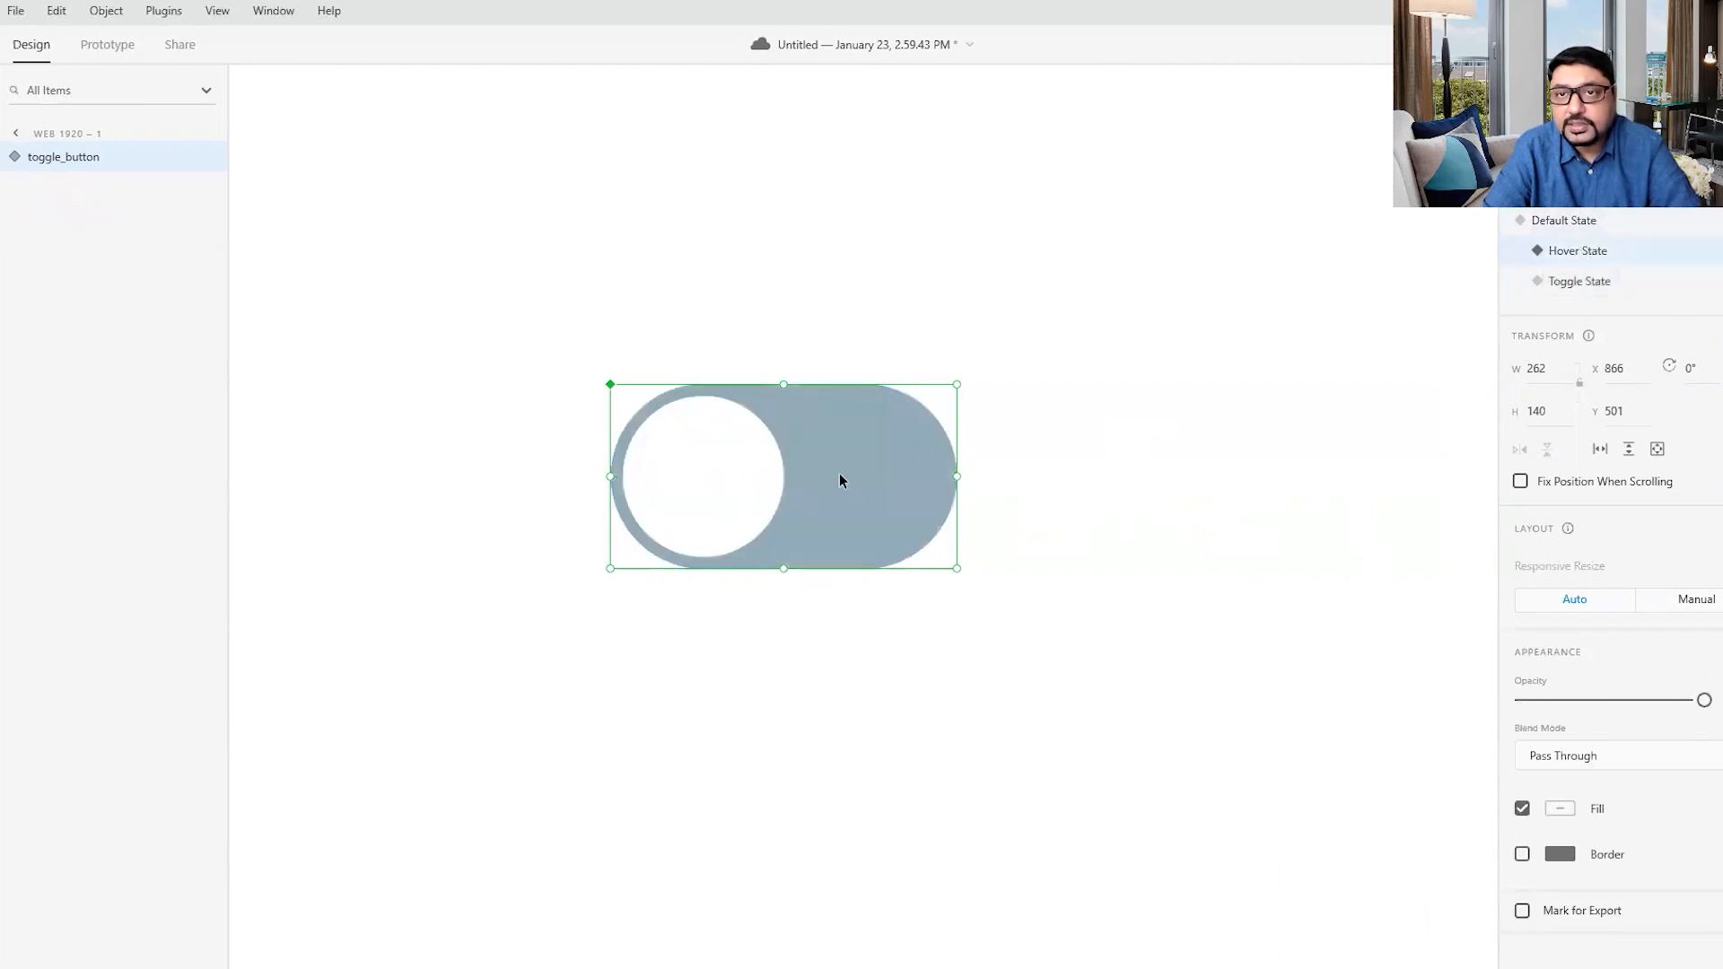
click(1562, 285)
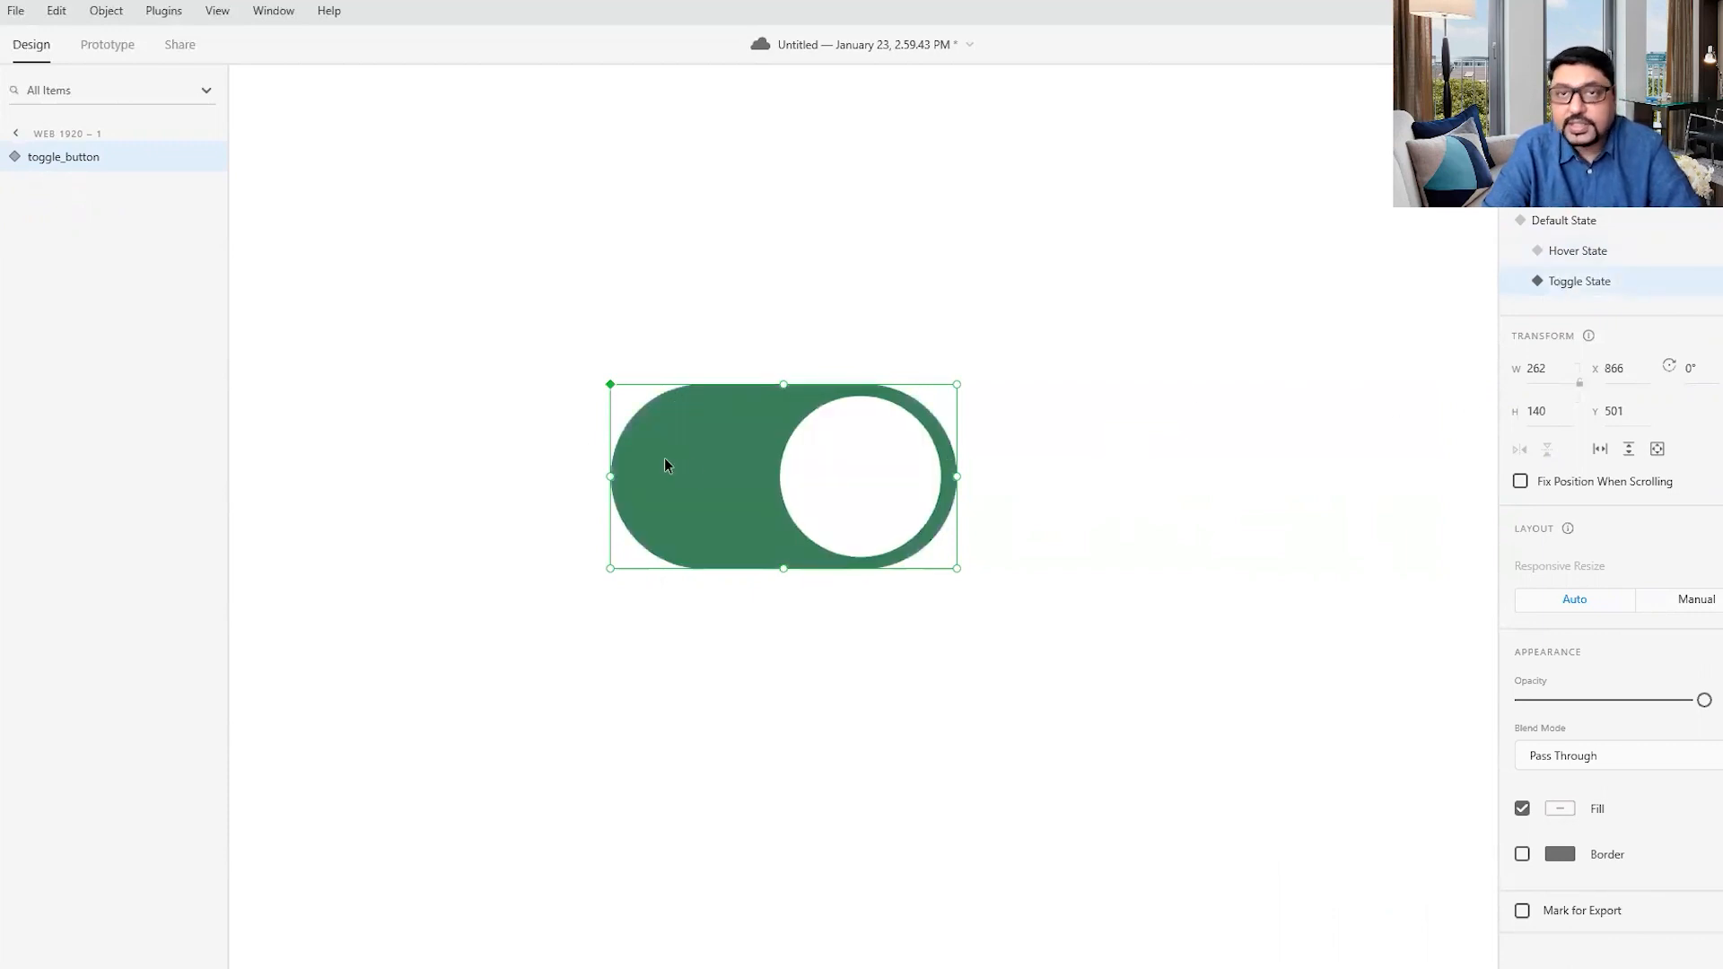
click(1215, 519)
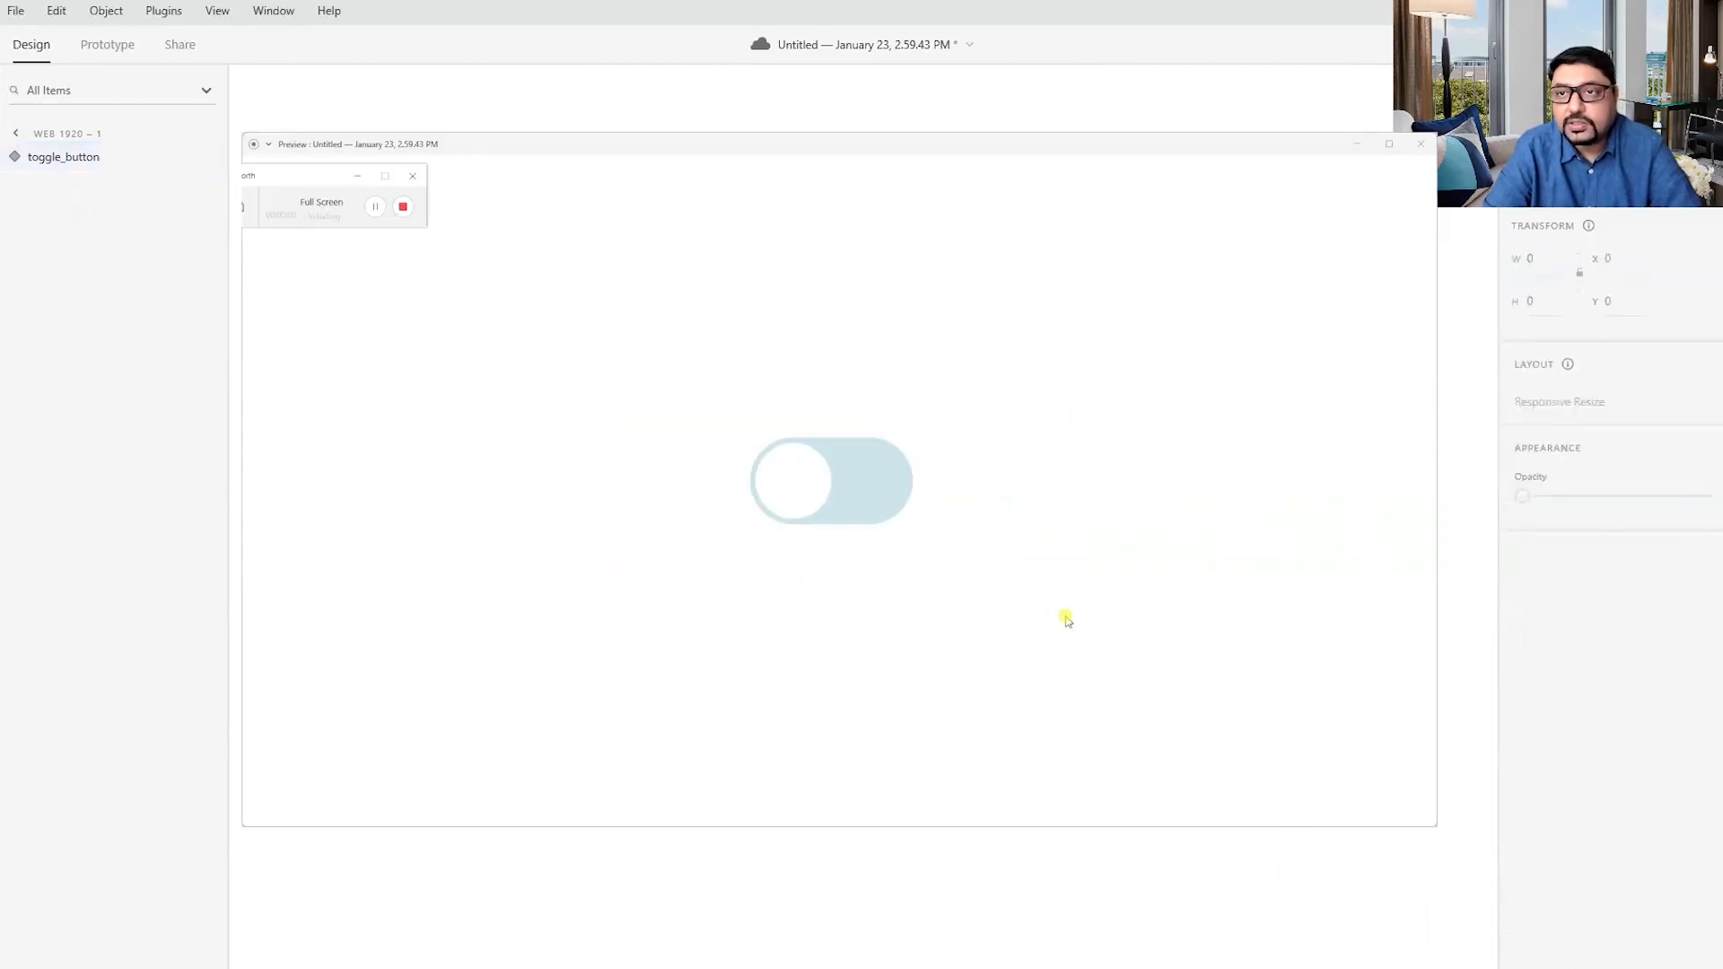
- Return the component to its Default State and test its hover and toggle behaviour in the preview
click(1562, 227)
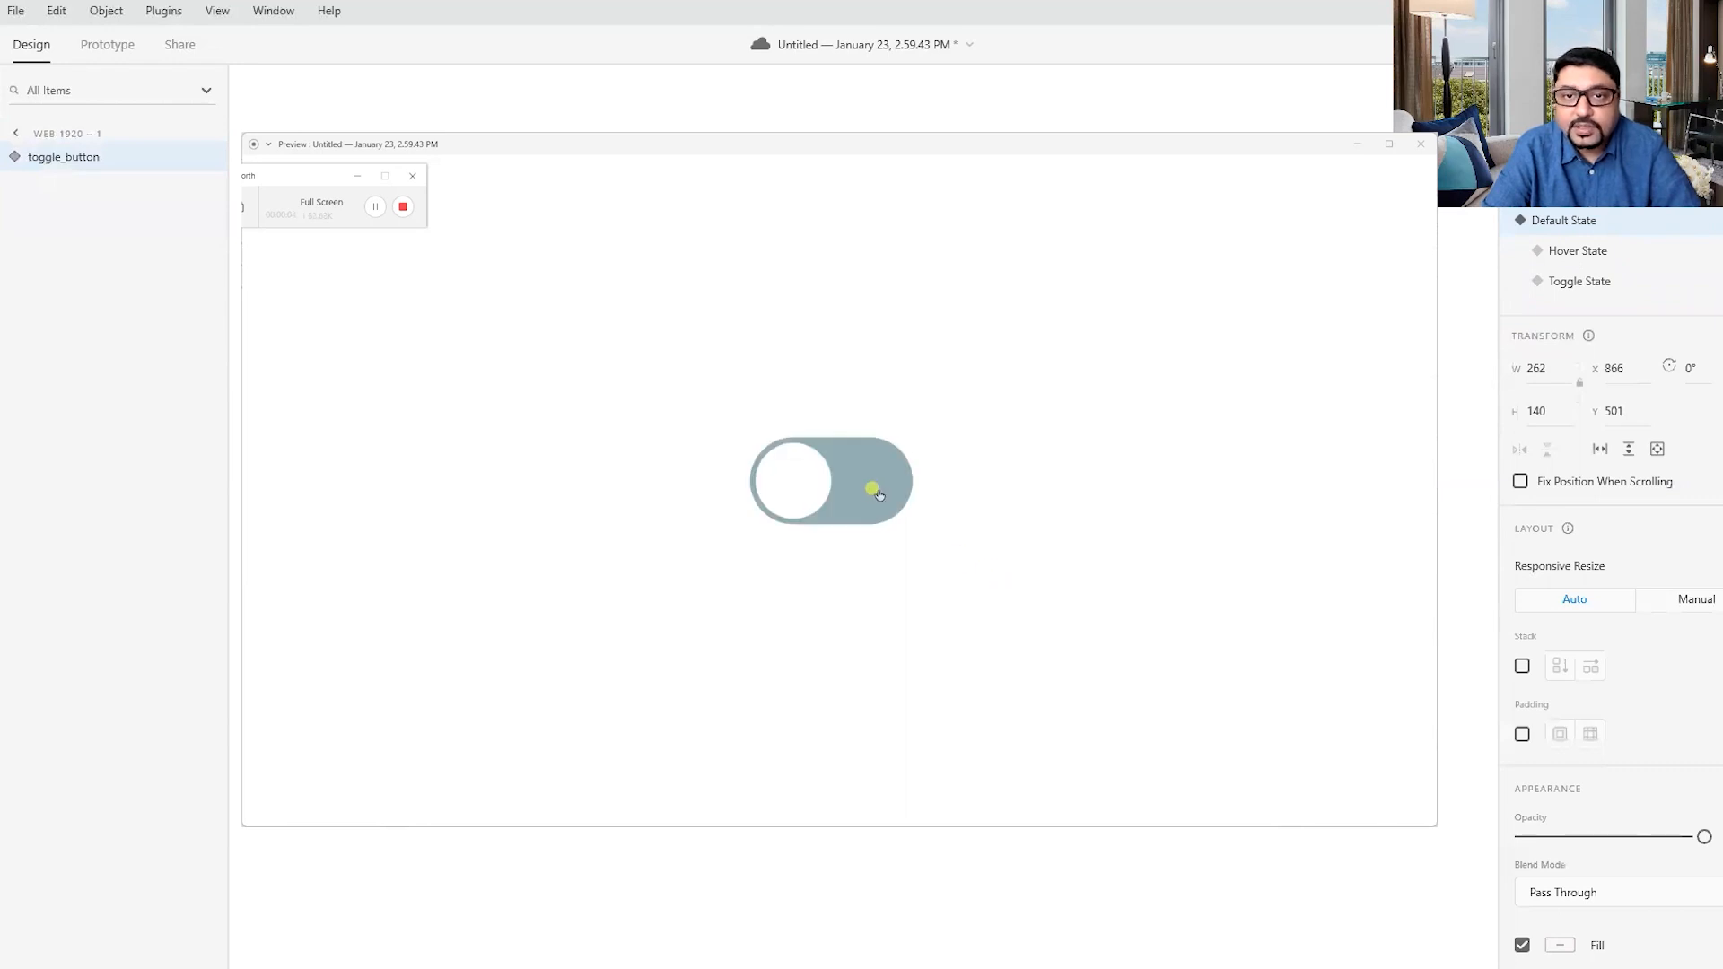
click(879, 495)
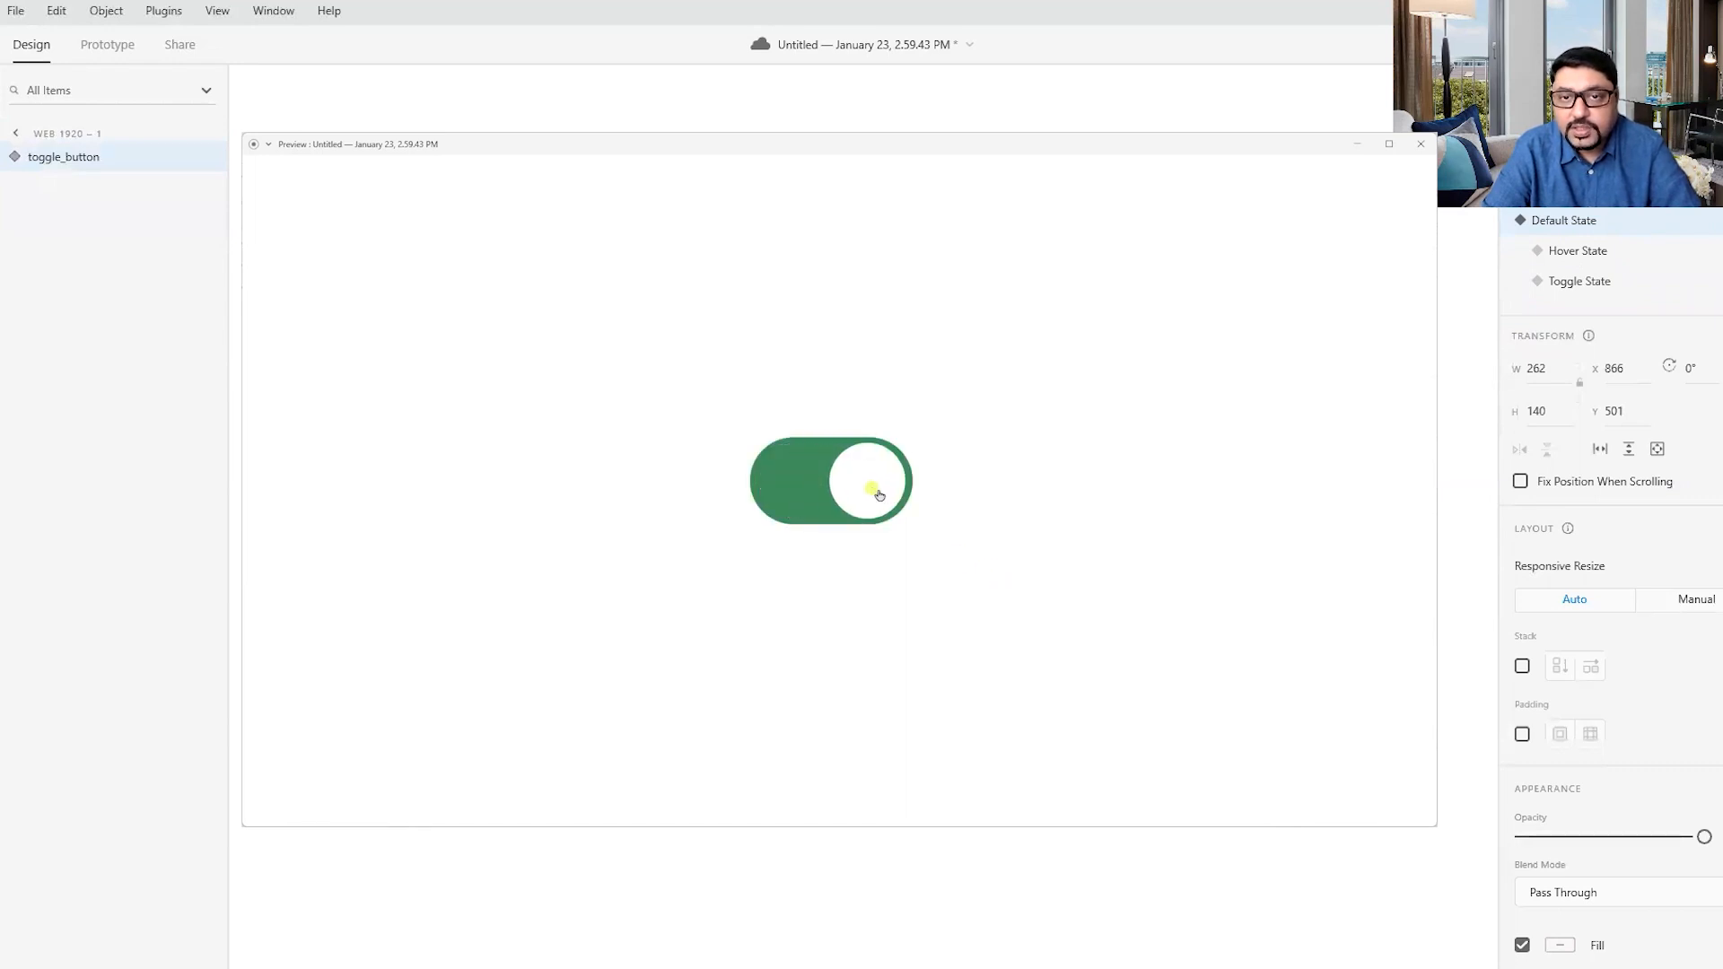
click(781, 482)
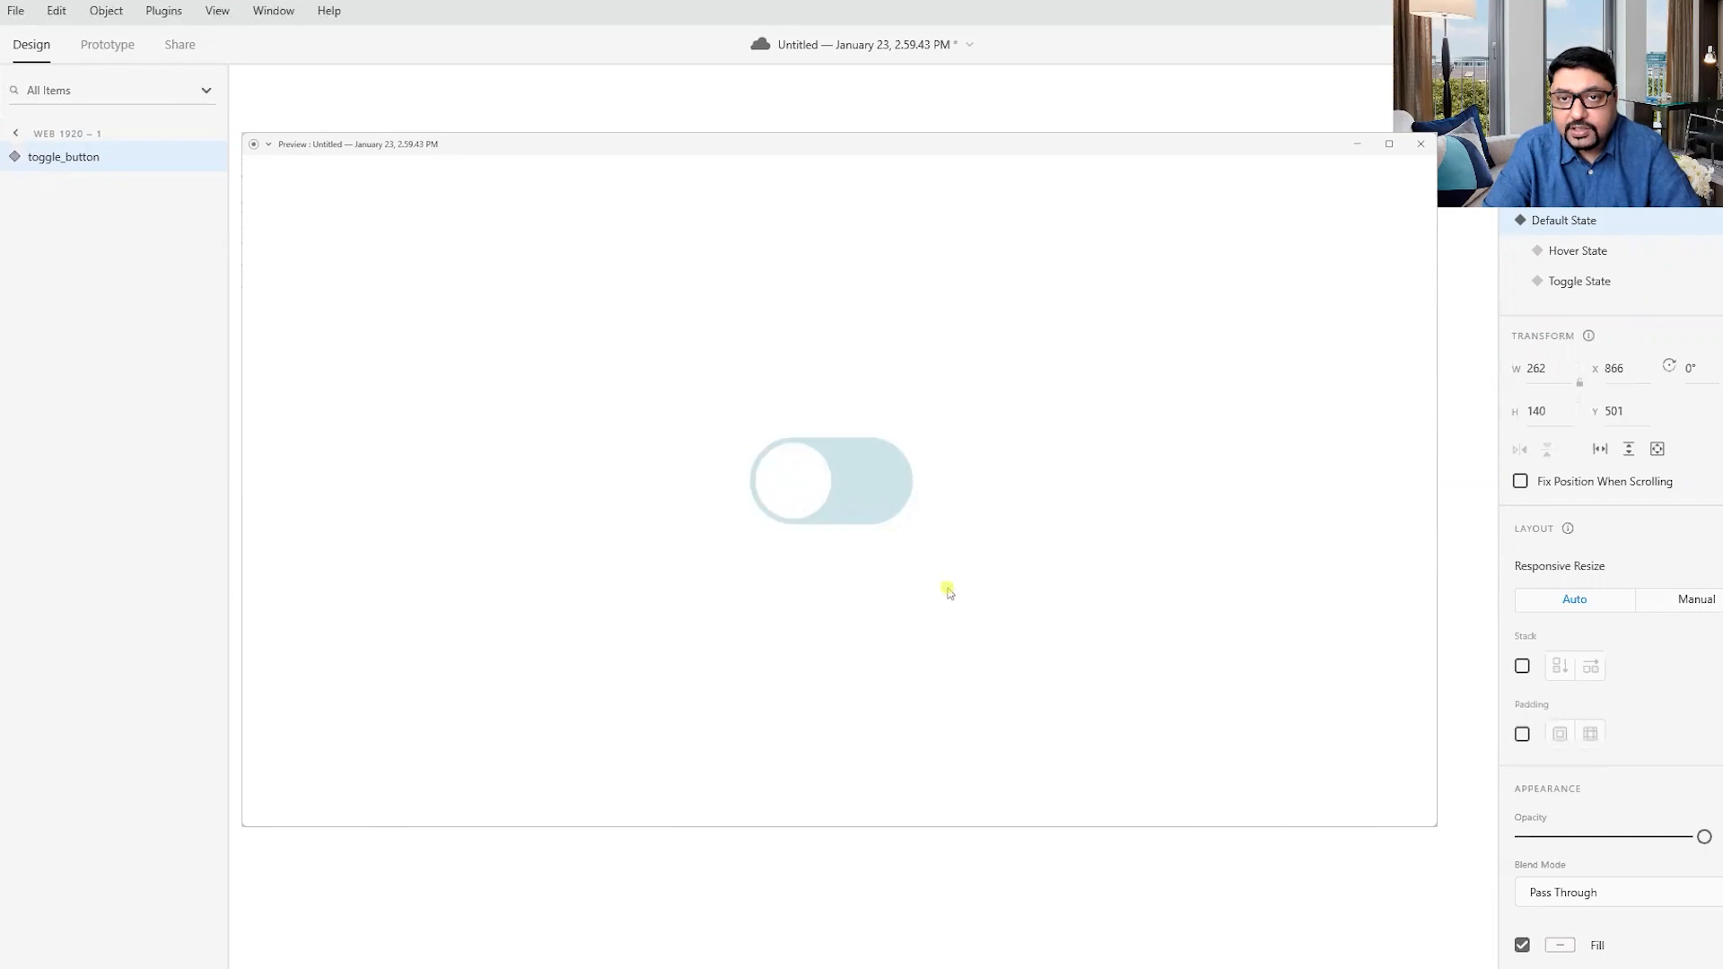
click(877, 500)
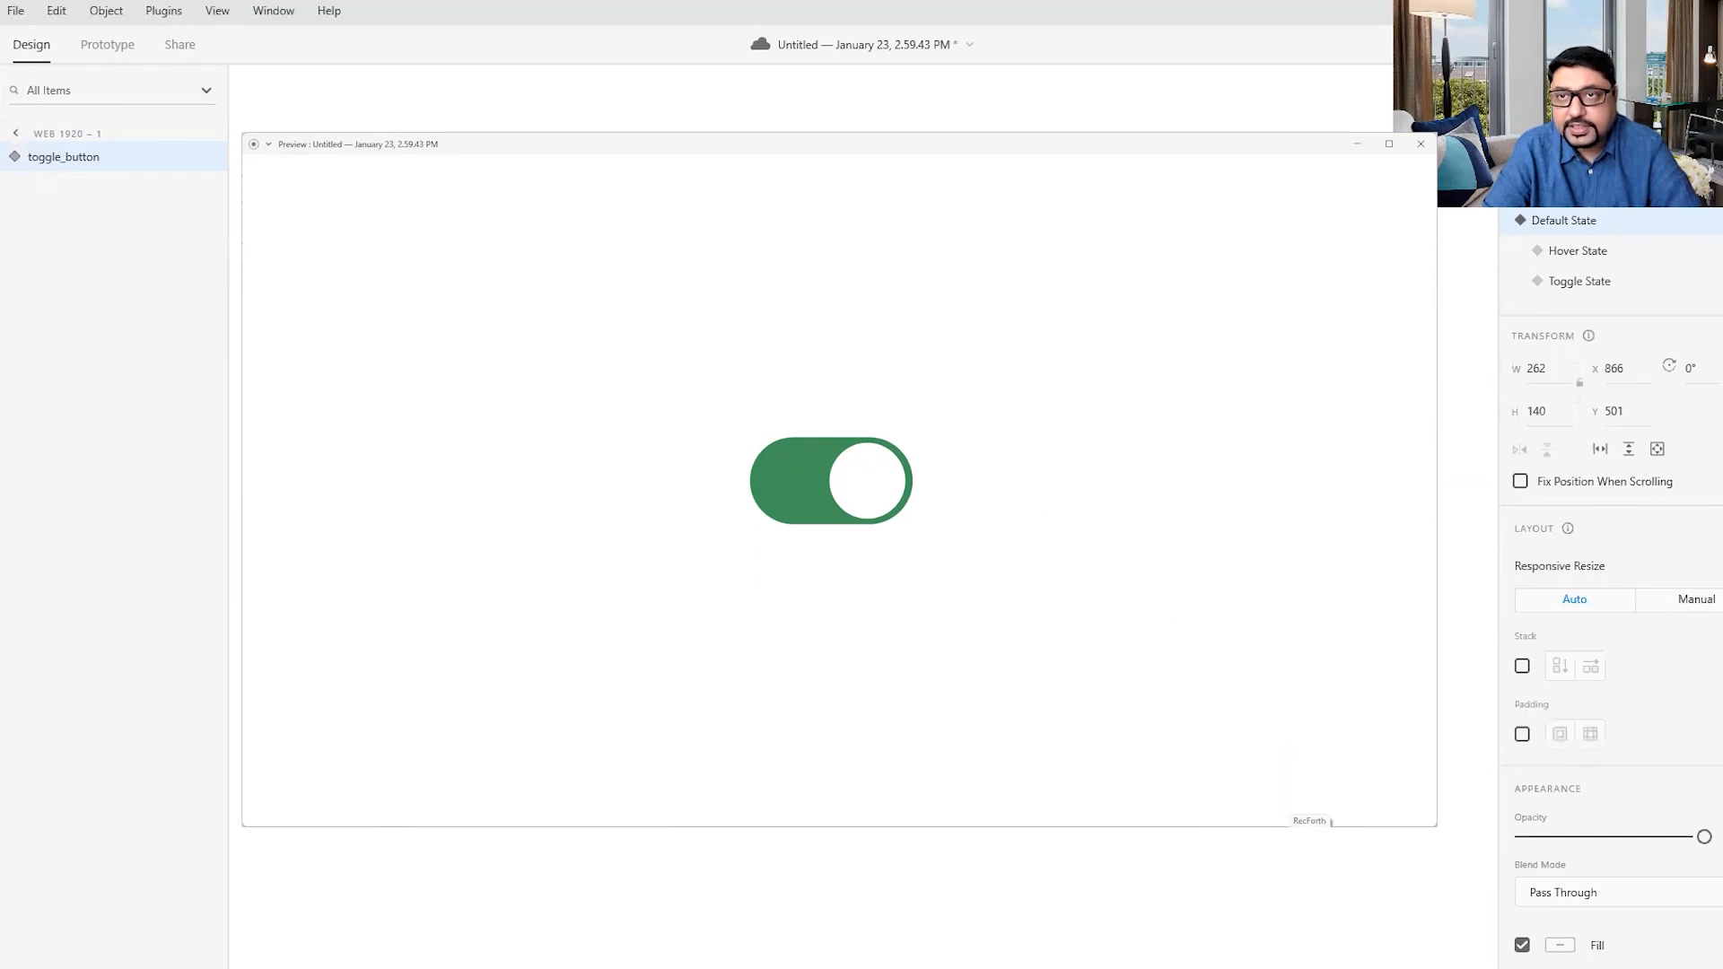
key(Escape)
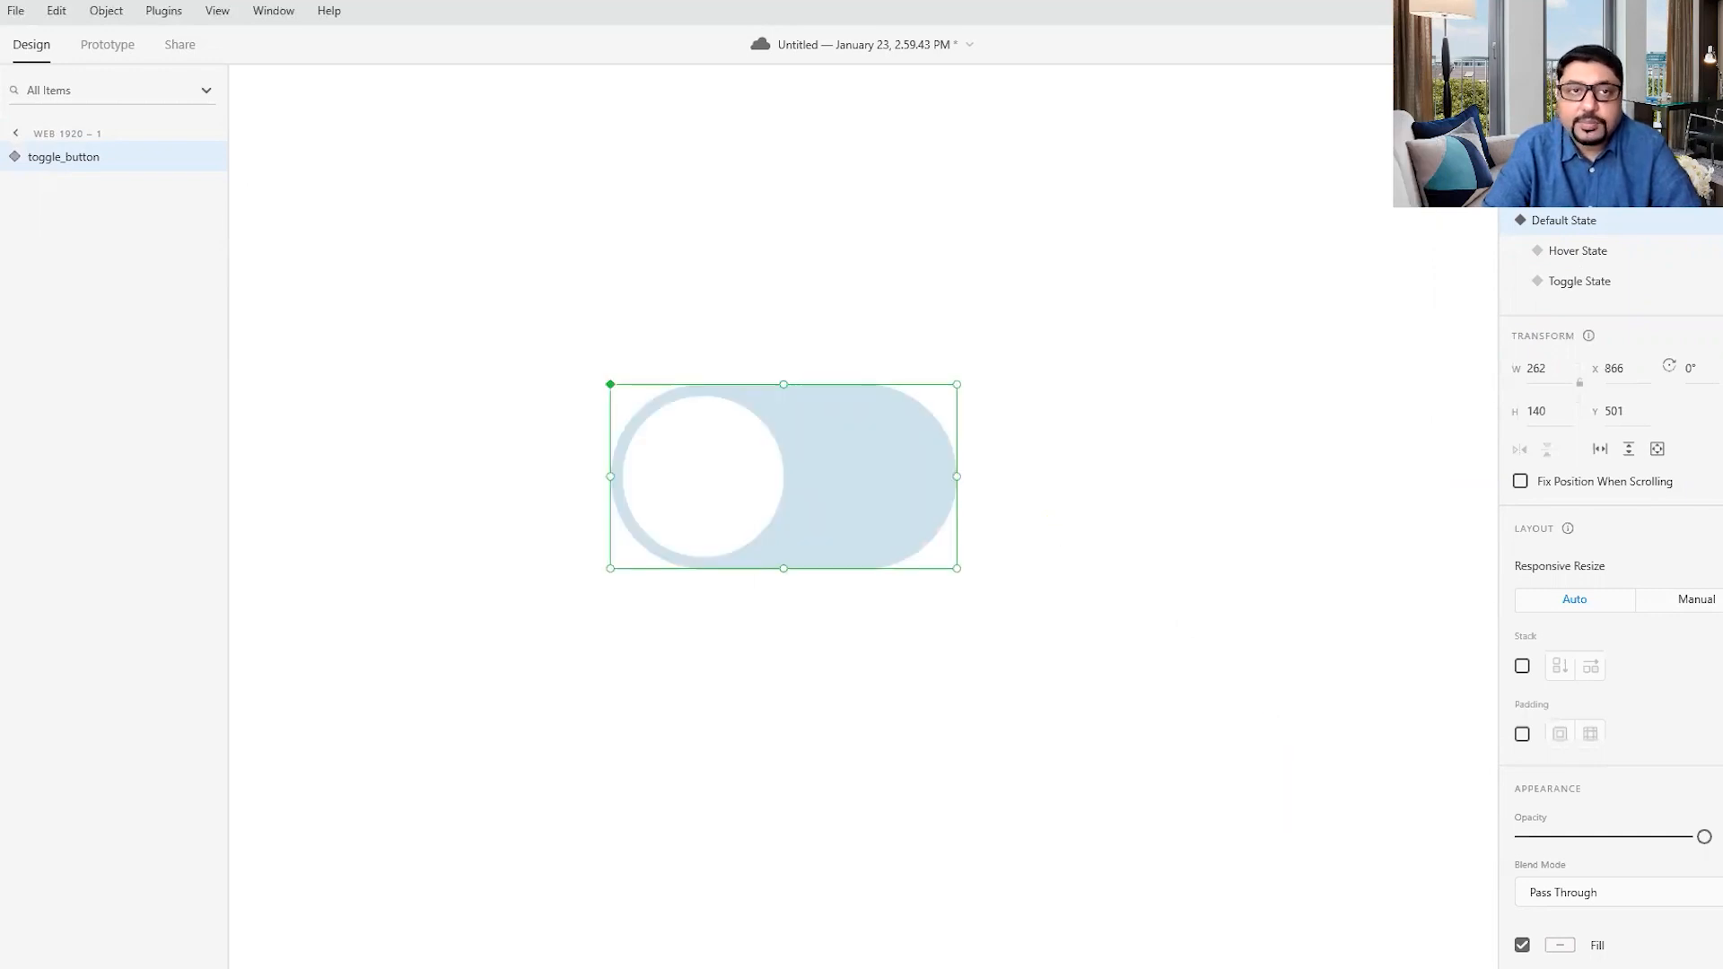
- Move the toggle component to the artboard's upper-left corner, at about X 89, Y 90
drag(863, 507, 552, 250)
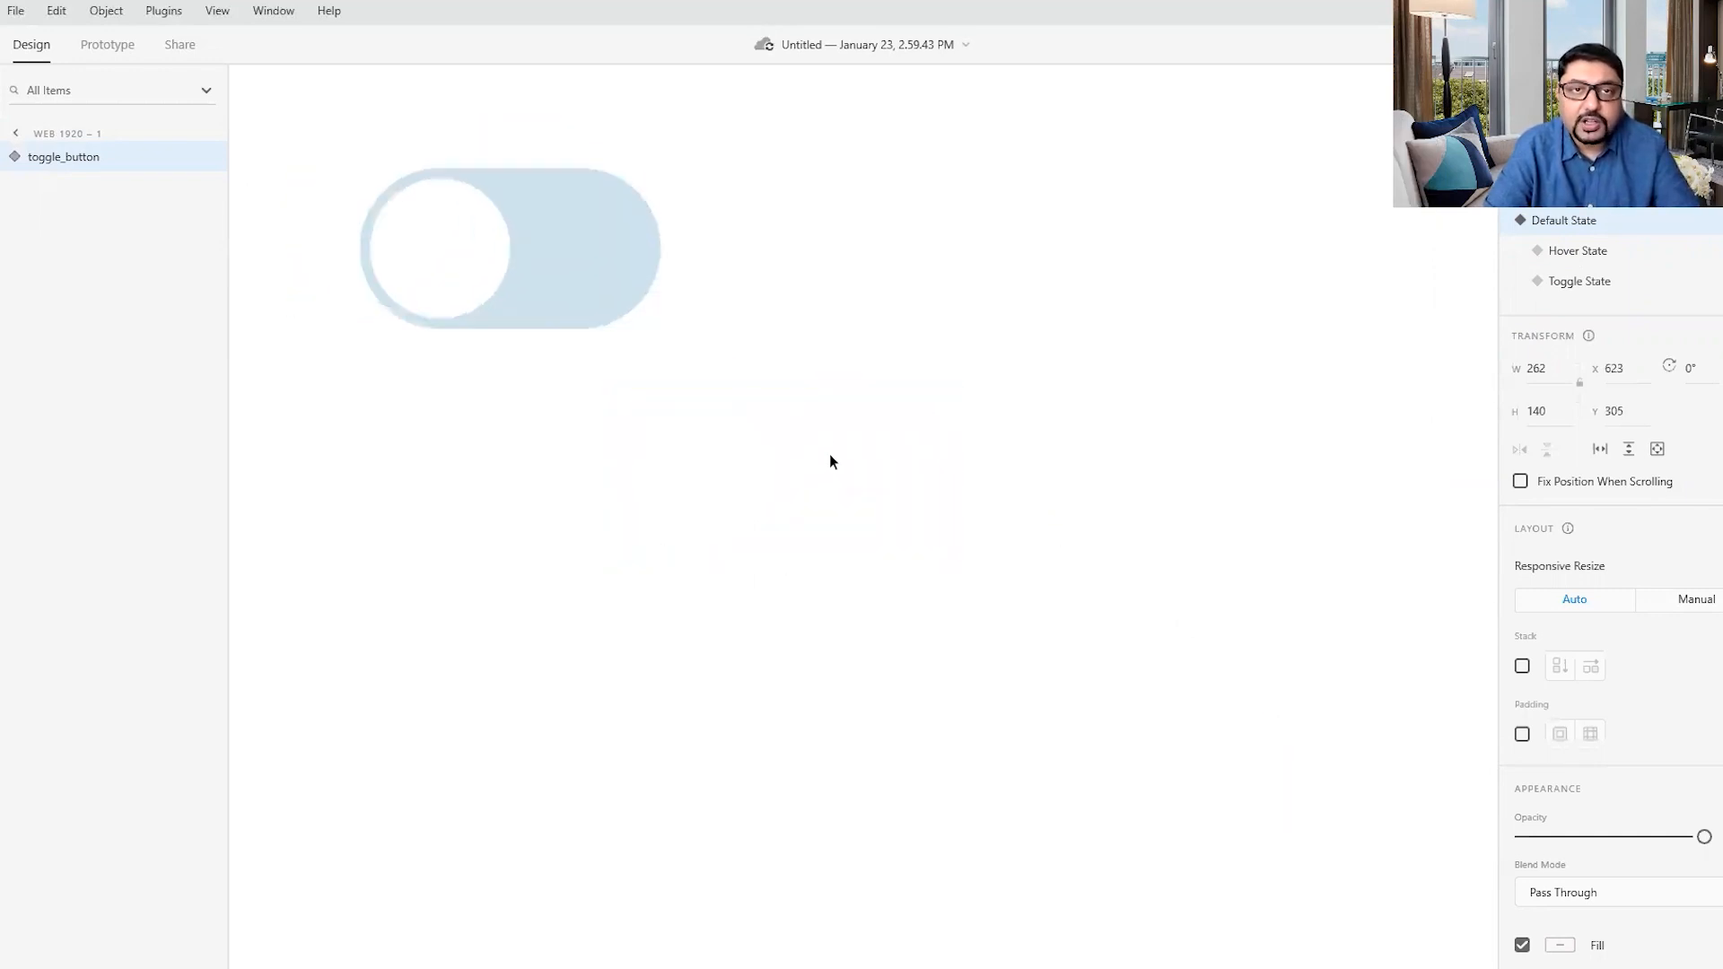
scroll(830, 454, down, 5)
drag(797, 431, 626, 352)
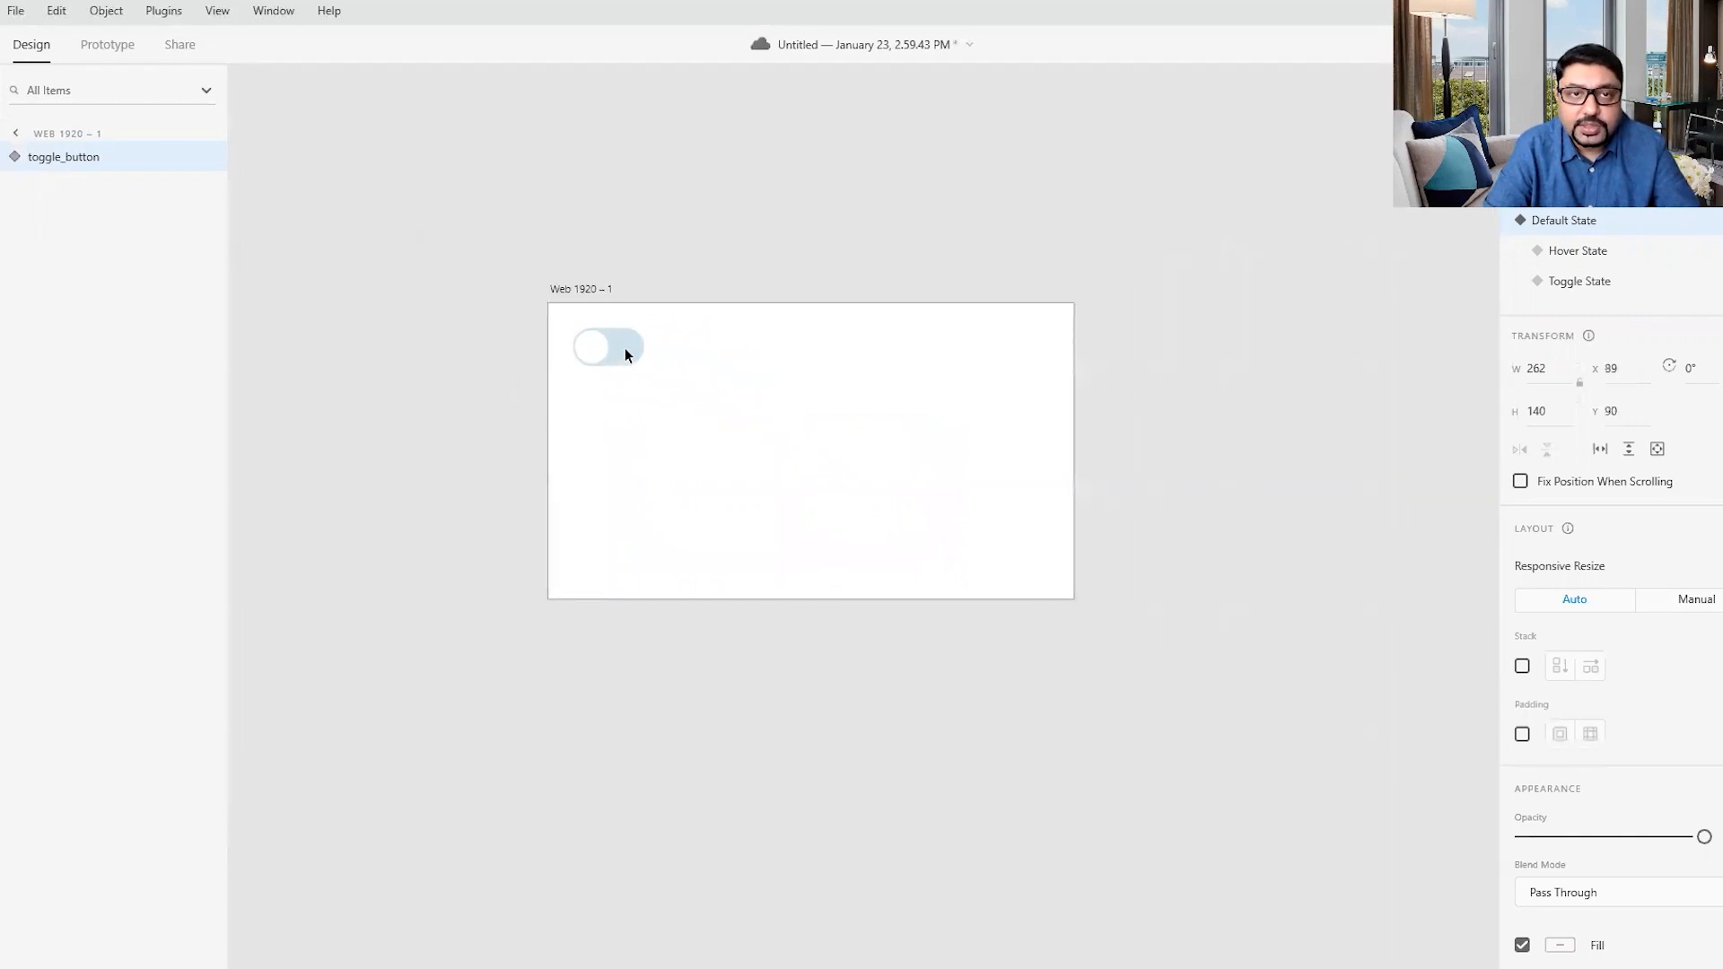
scroll(822, 490, up, 2)
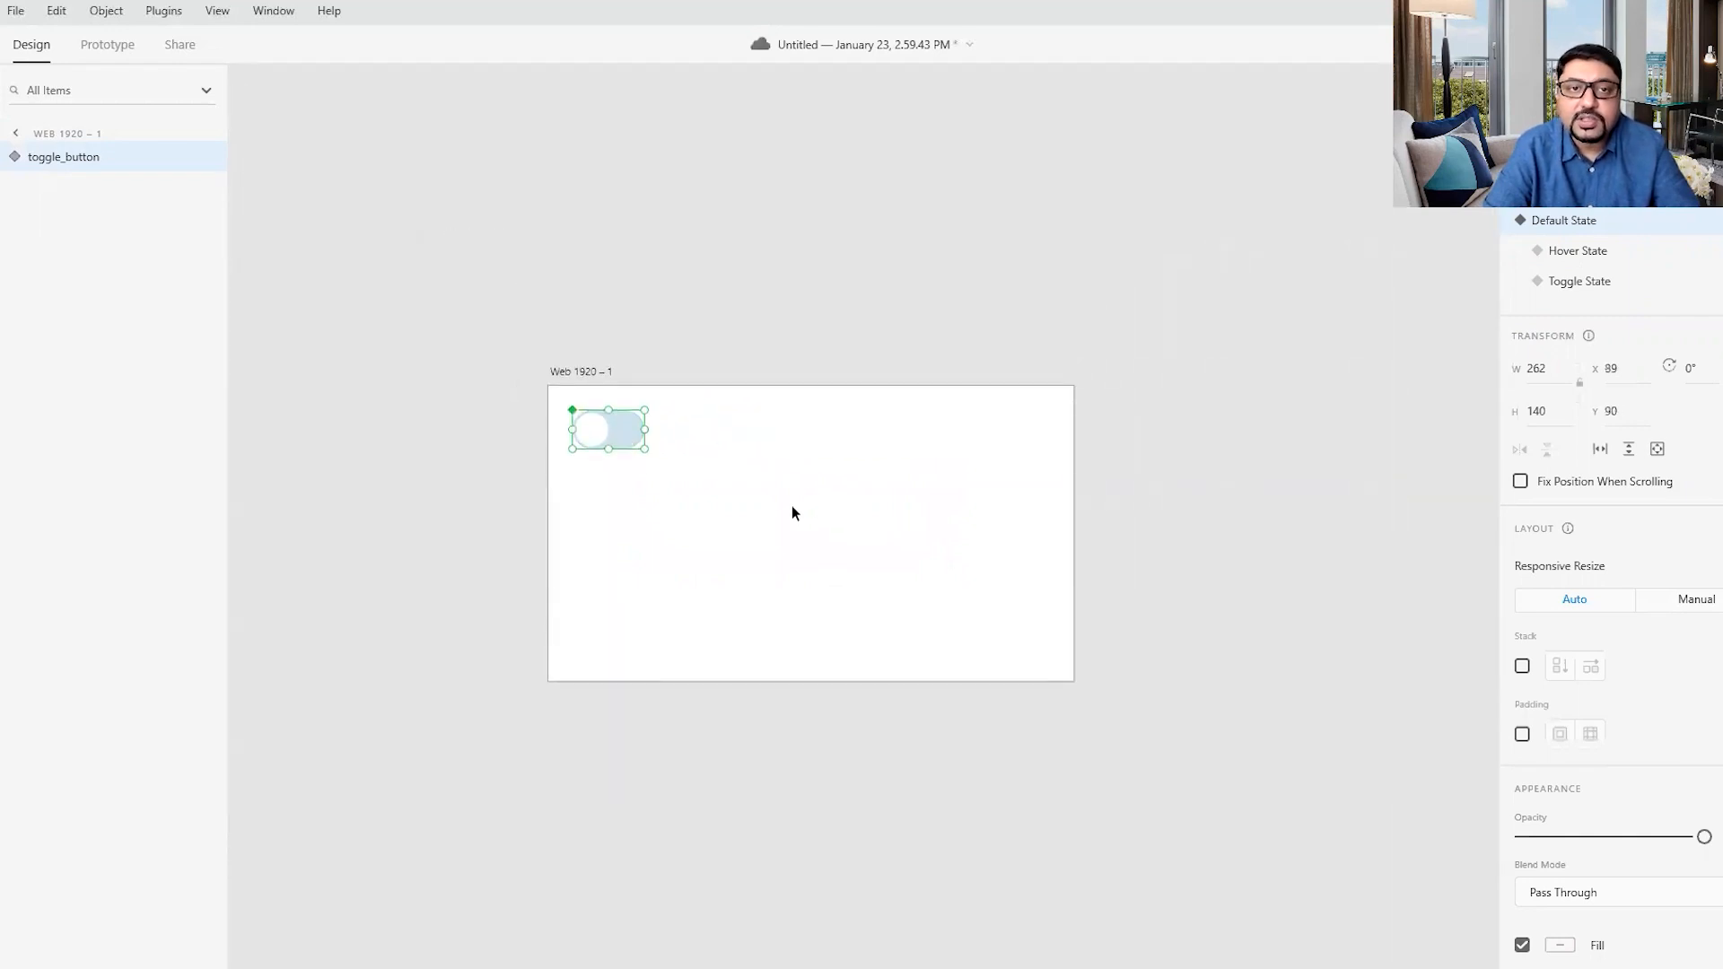
scroll(787, 512, up, 2)
scroll(782, 516, up, 2)
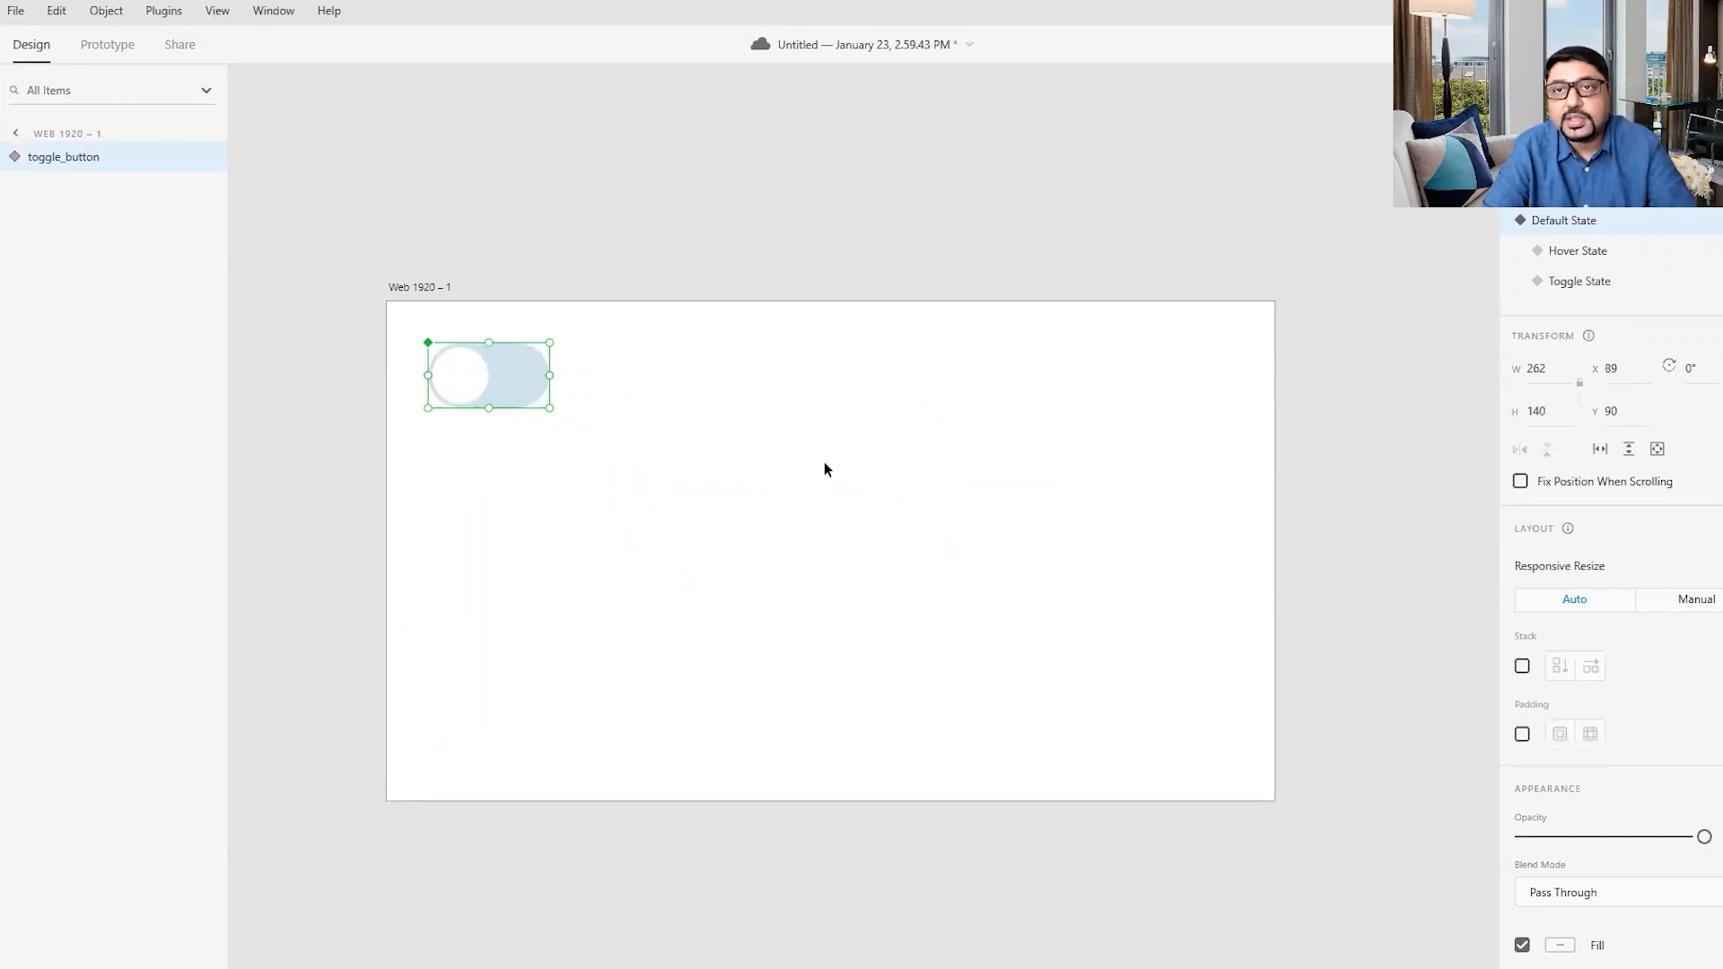
click(928, 502)
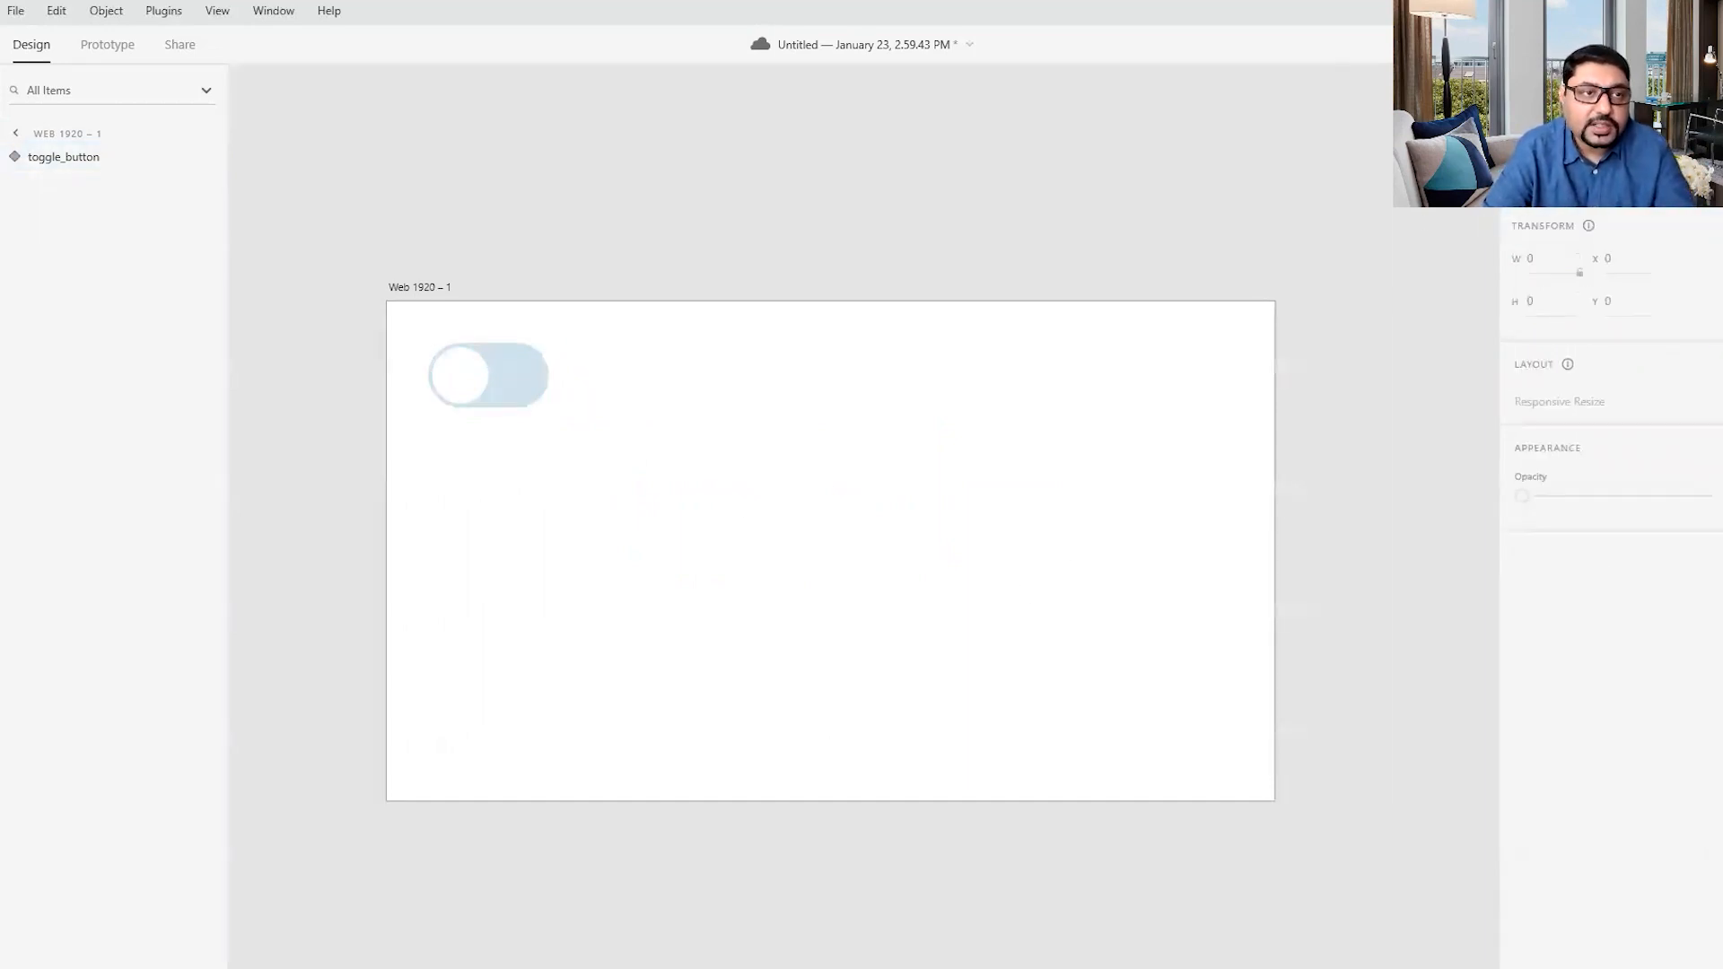
- Draw a rectangle about 413 by 156 below the toggle, round its corners to 78, and shift it to about X 121, Y 424
key(z)
click(494, 479)
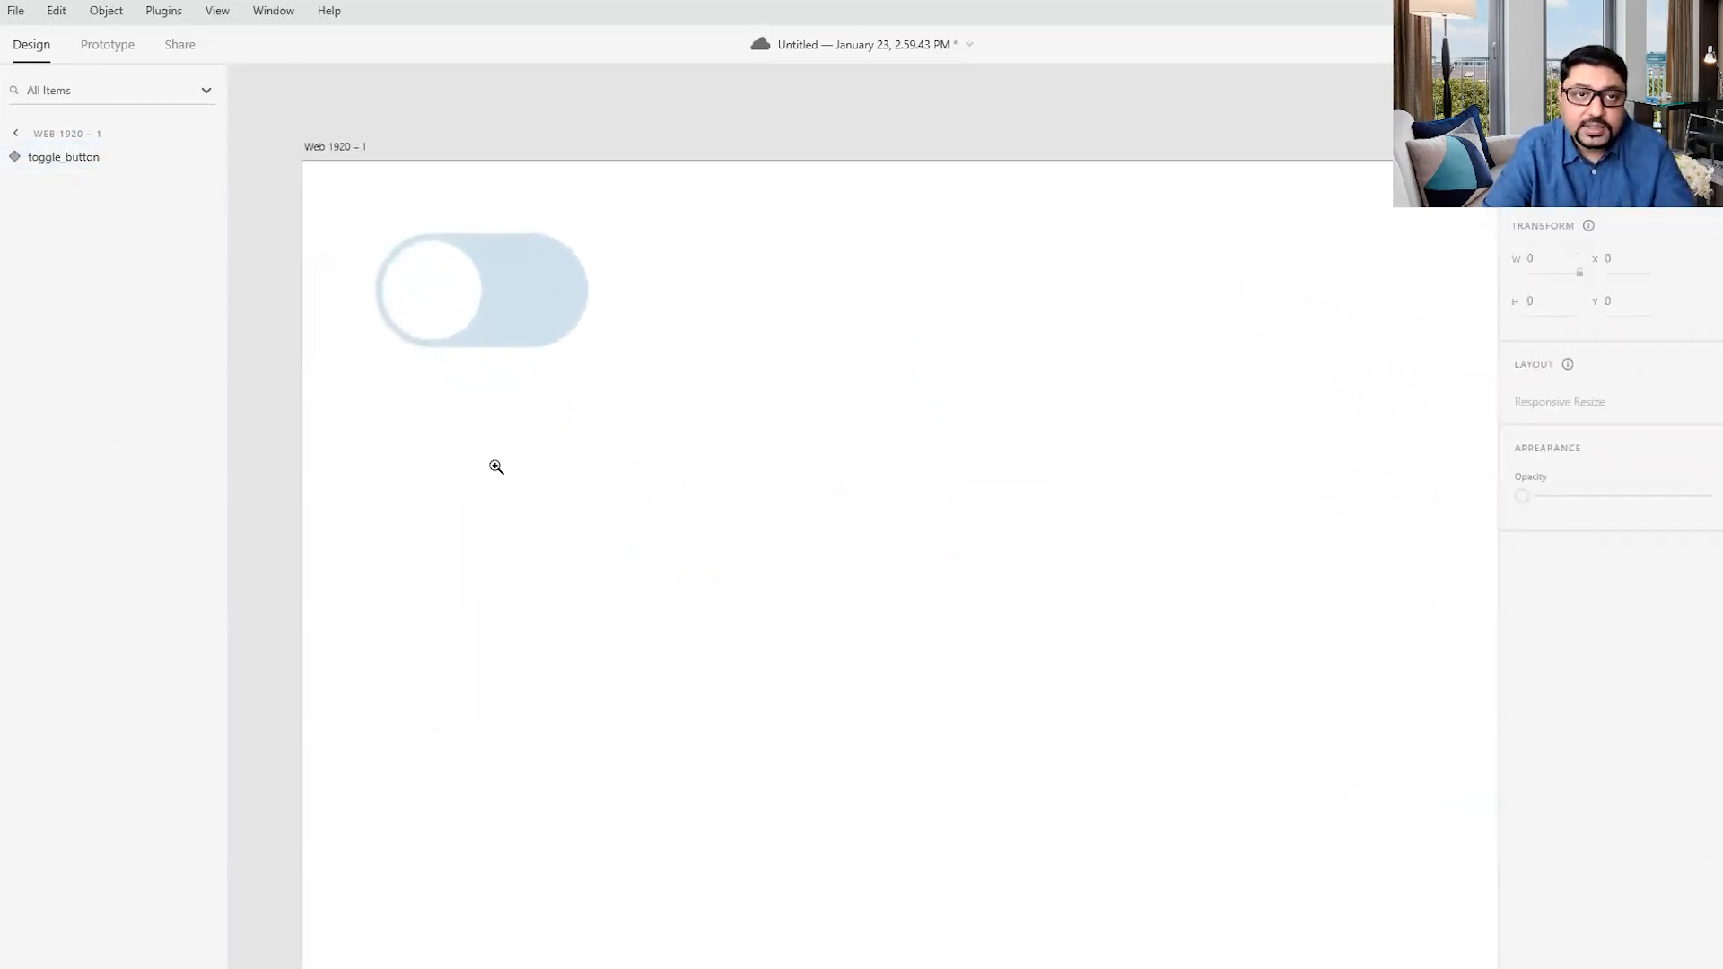
click(496, 467)
key(space)
drag(643, 551, 671, 495)
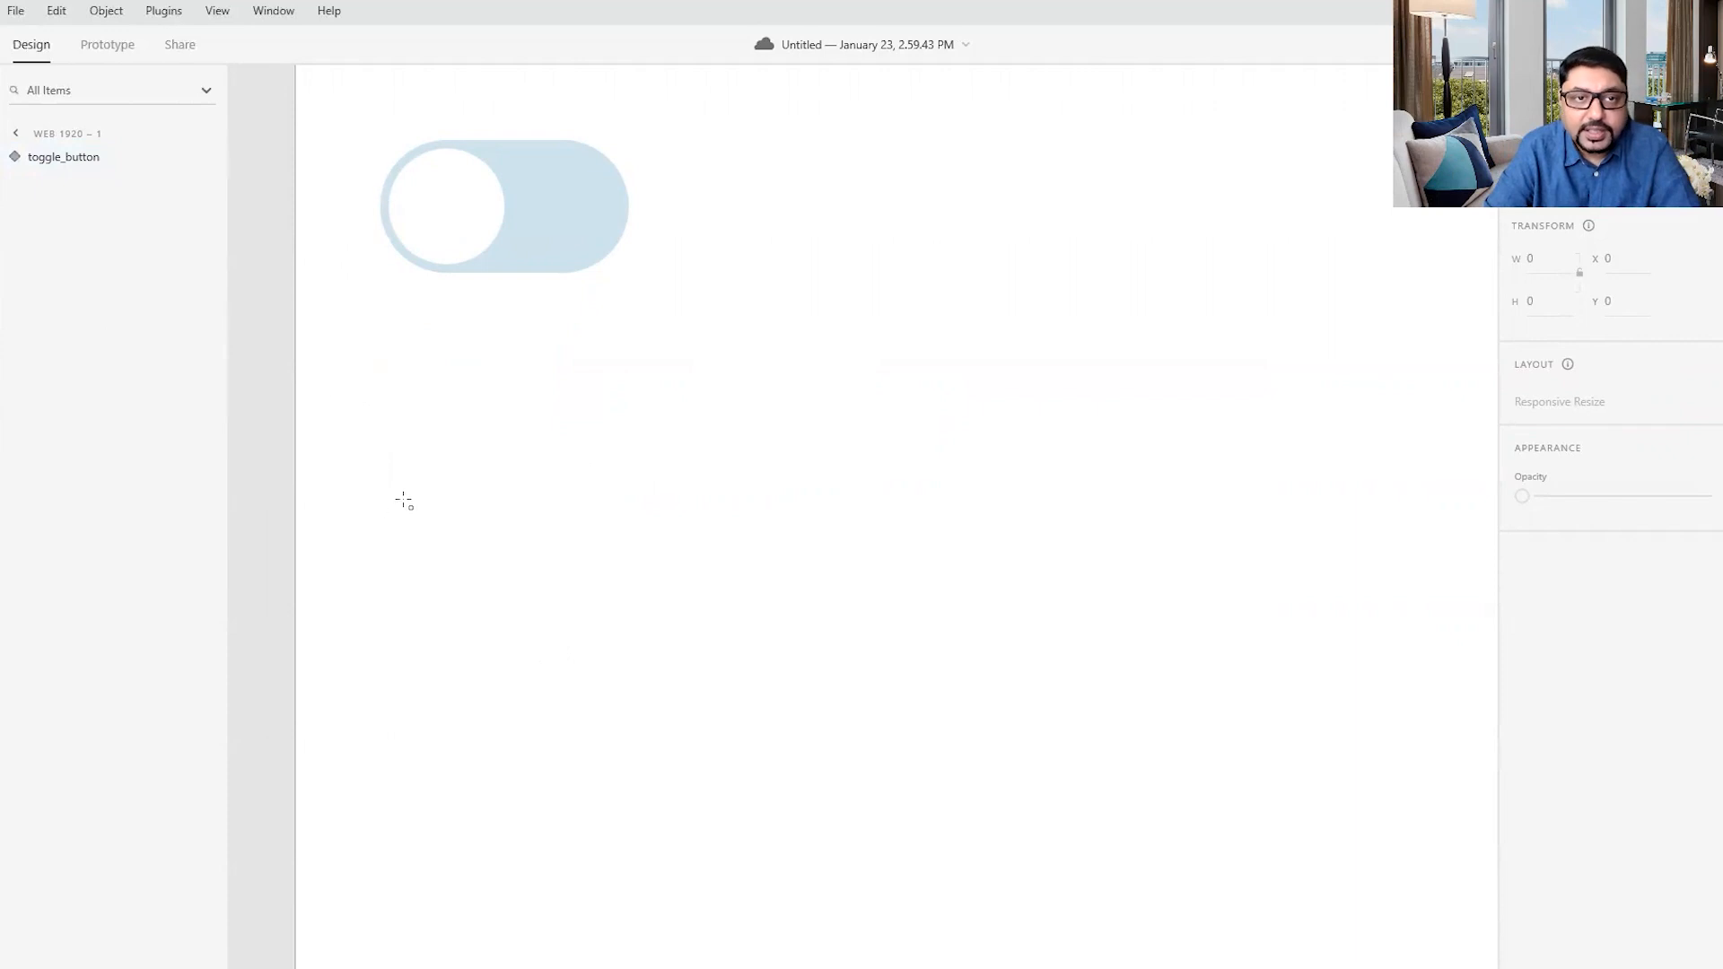
drag(394, 459, 787, 607)
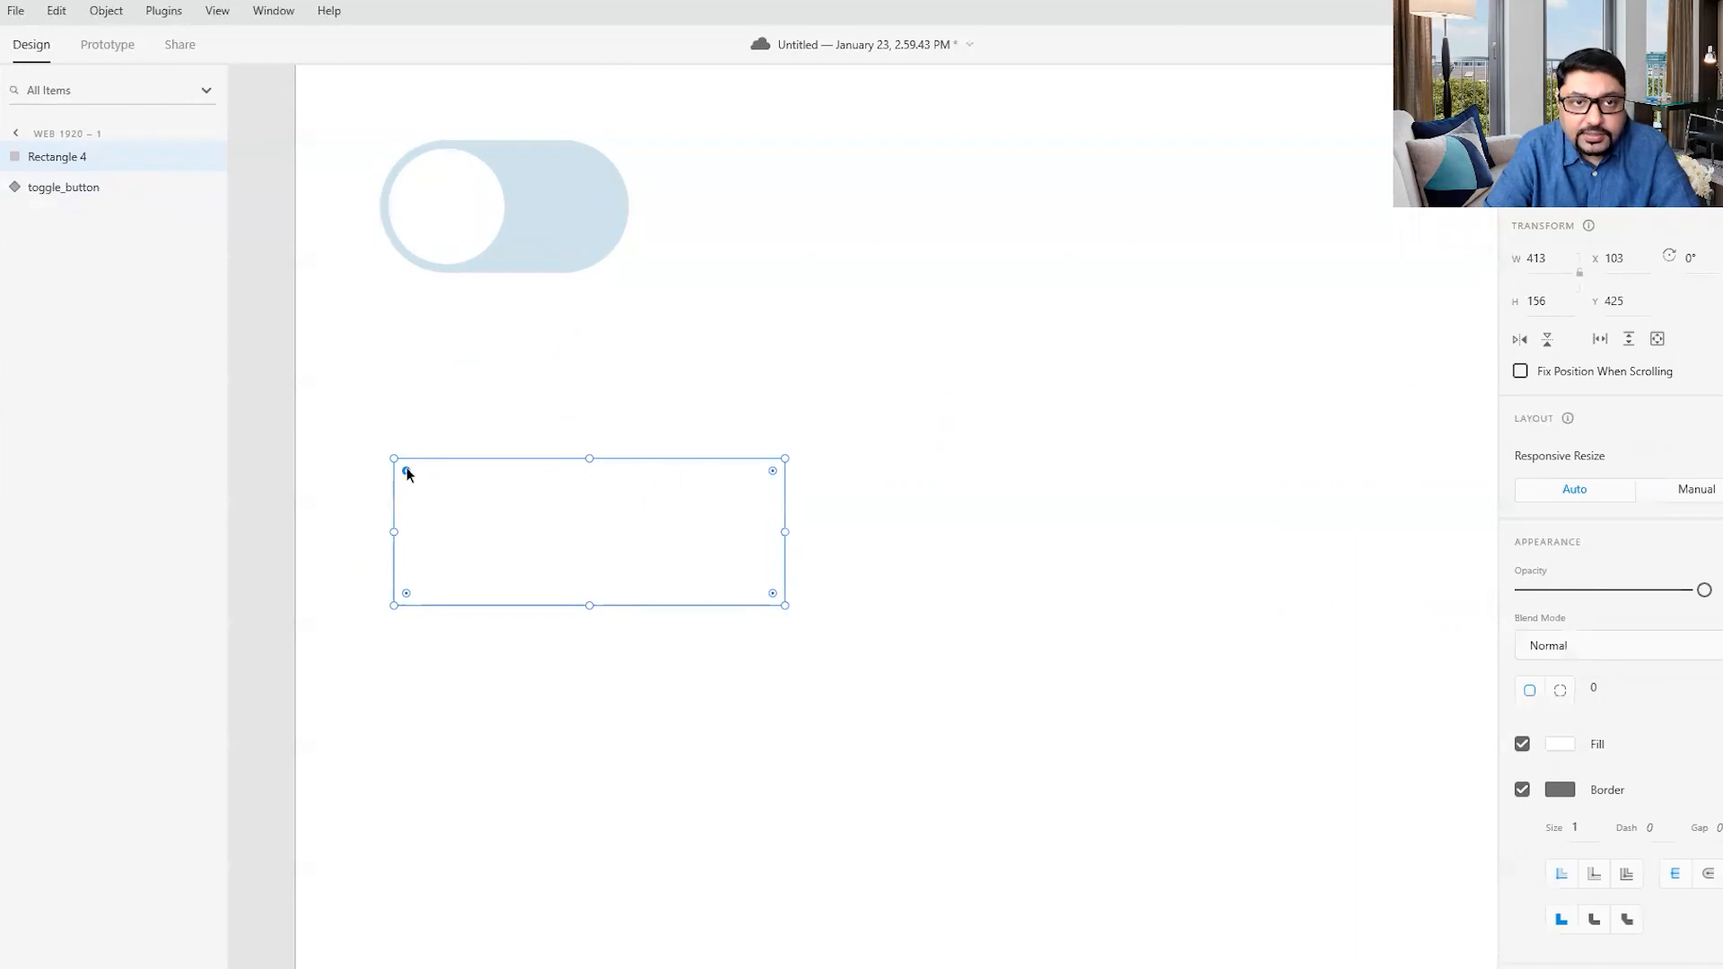
drag(404, 467, 509, 547)
mouse_move(577, 500)
mouse_down()
mouse_move(664, 506)
mouse_move(592, 500)
mouse_up()
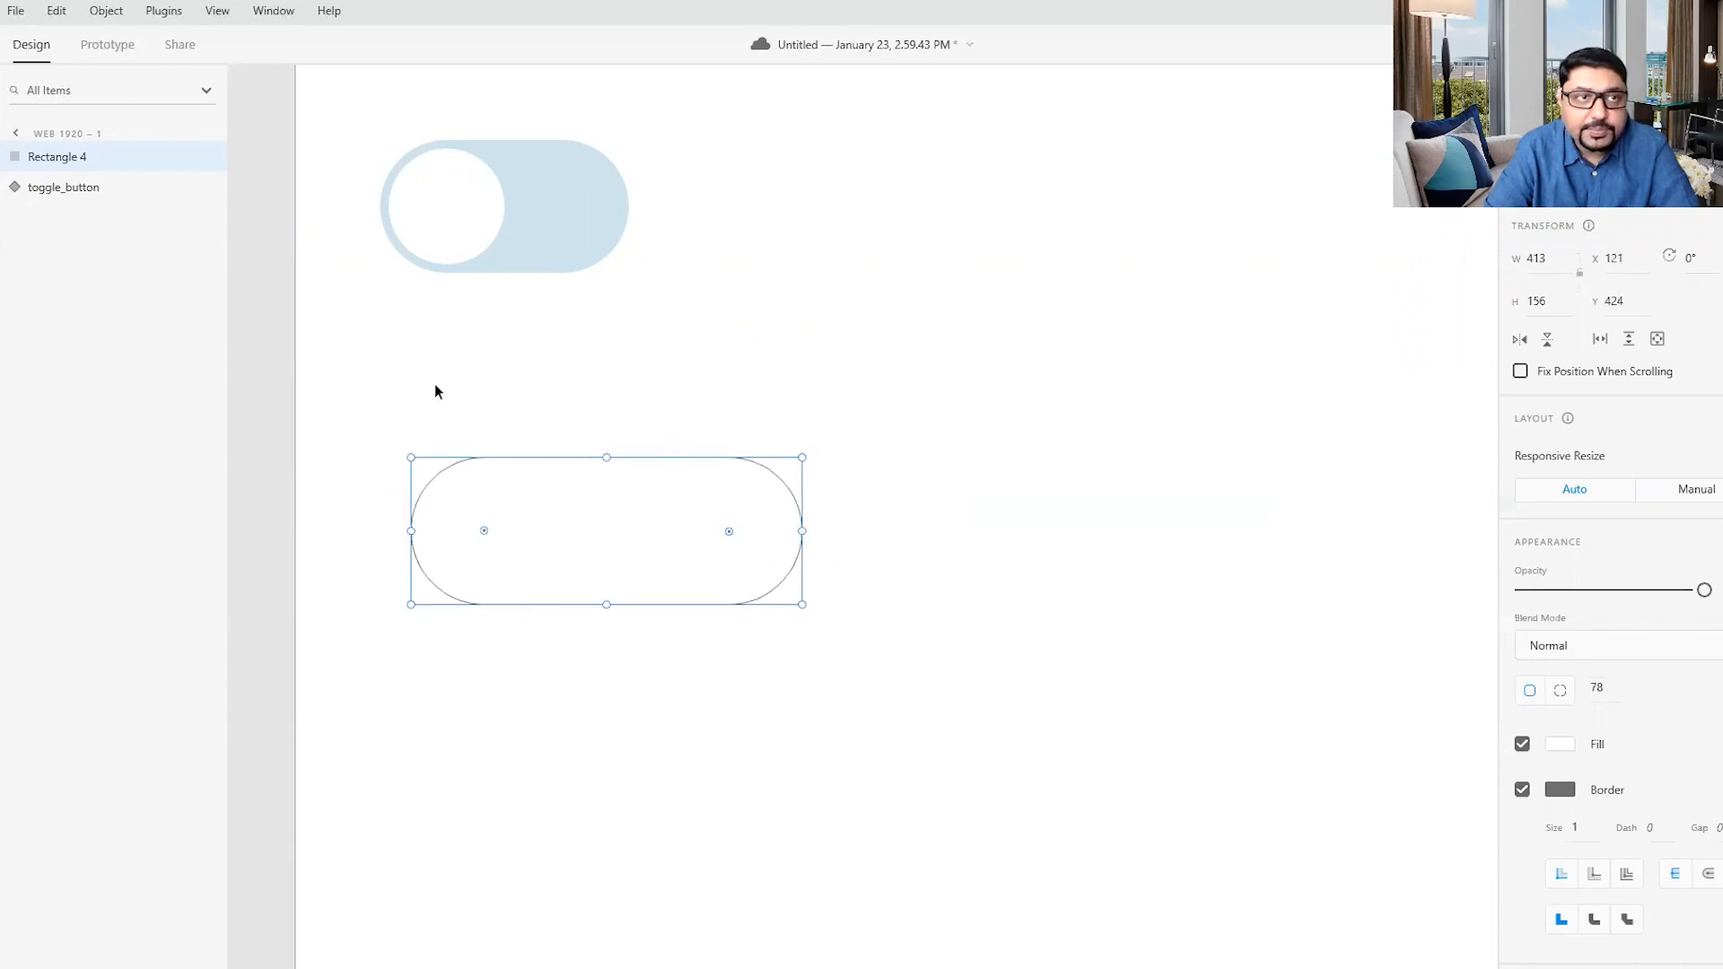
- Edit the rounded rectangle's path and extend its right end horizontally until the pill is about 623 wide
double_click(666, 555)
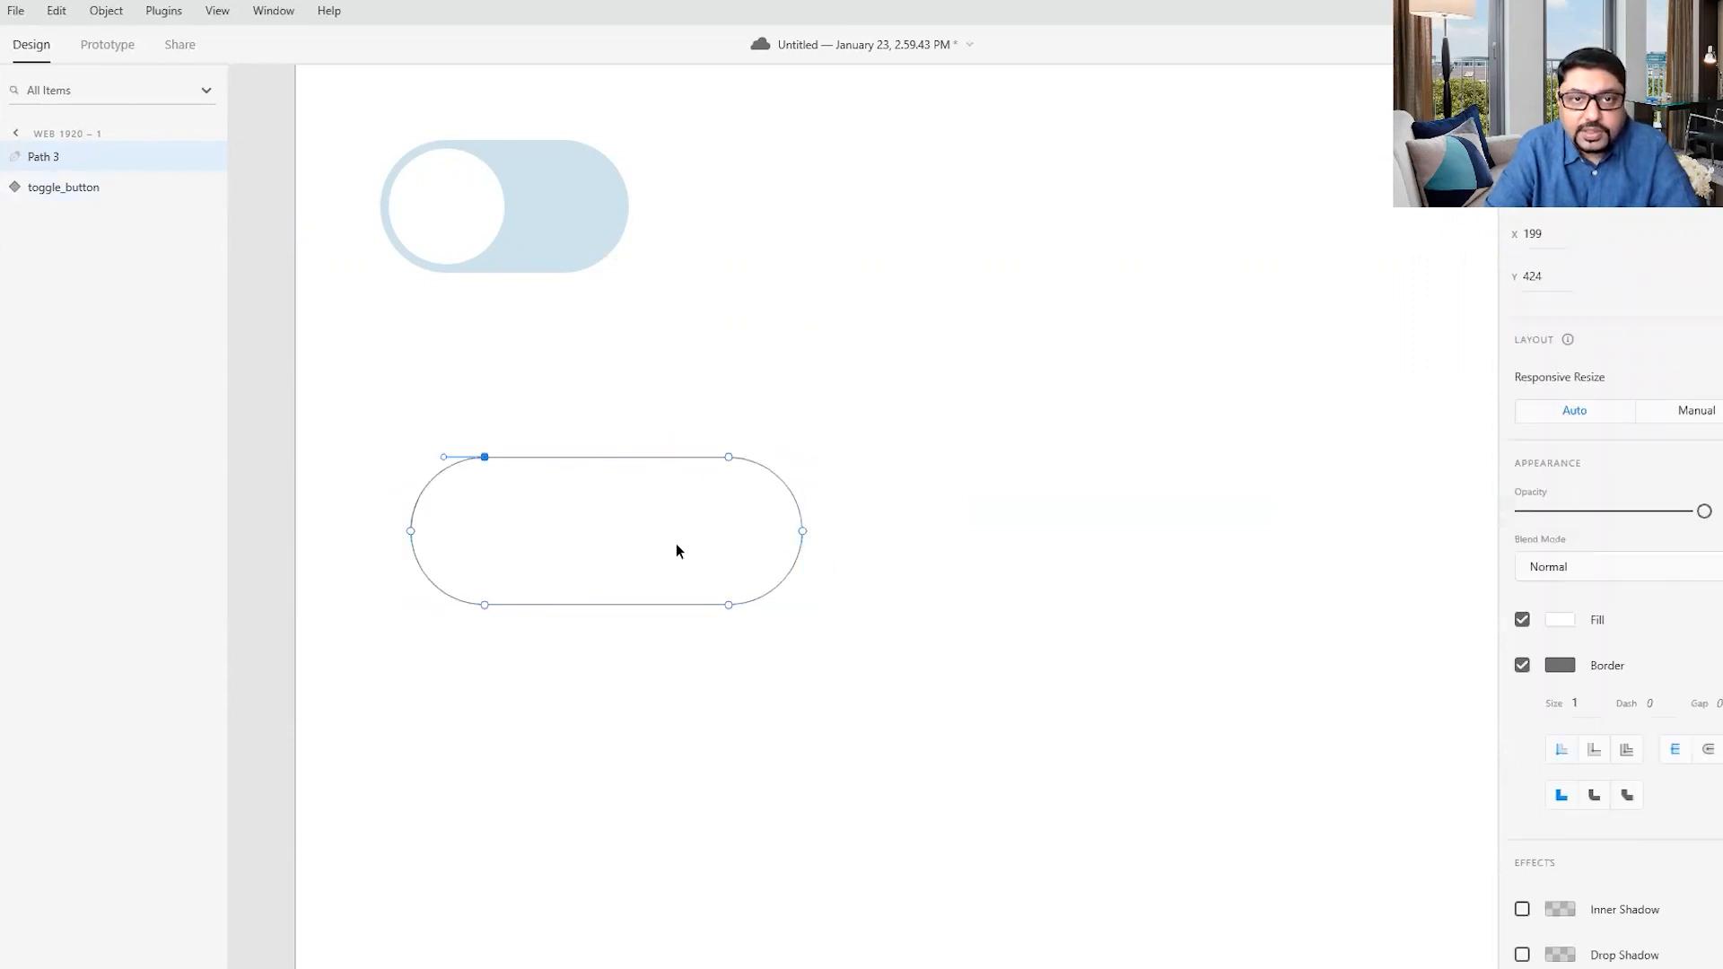
drag(646, 390, 848, 708)
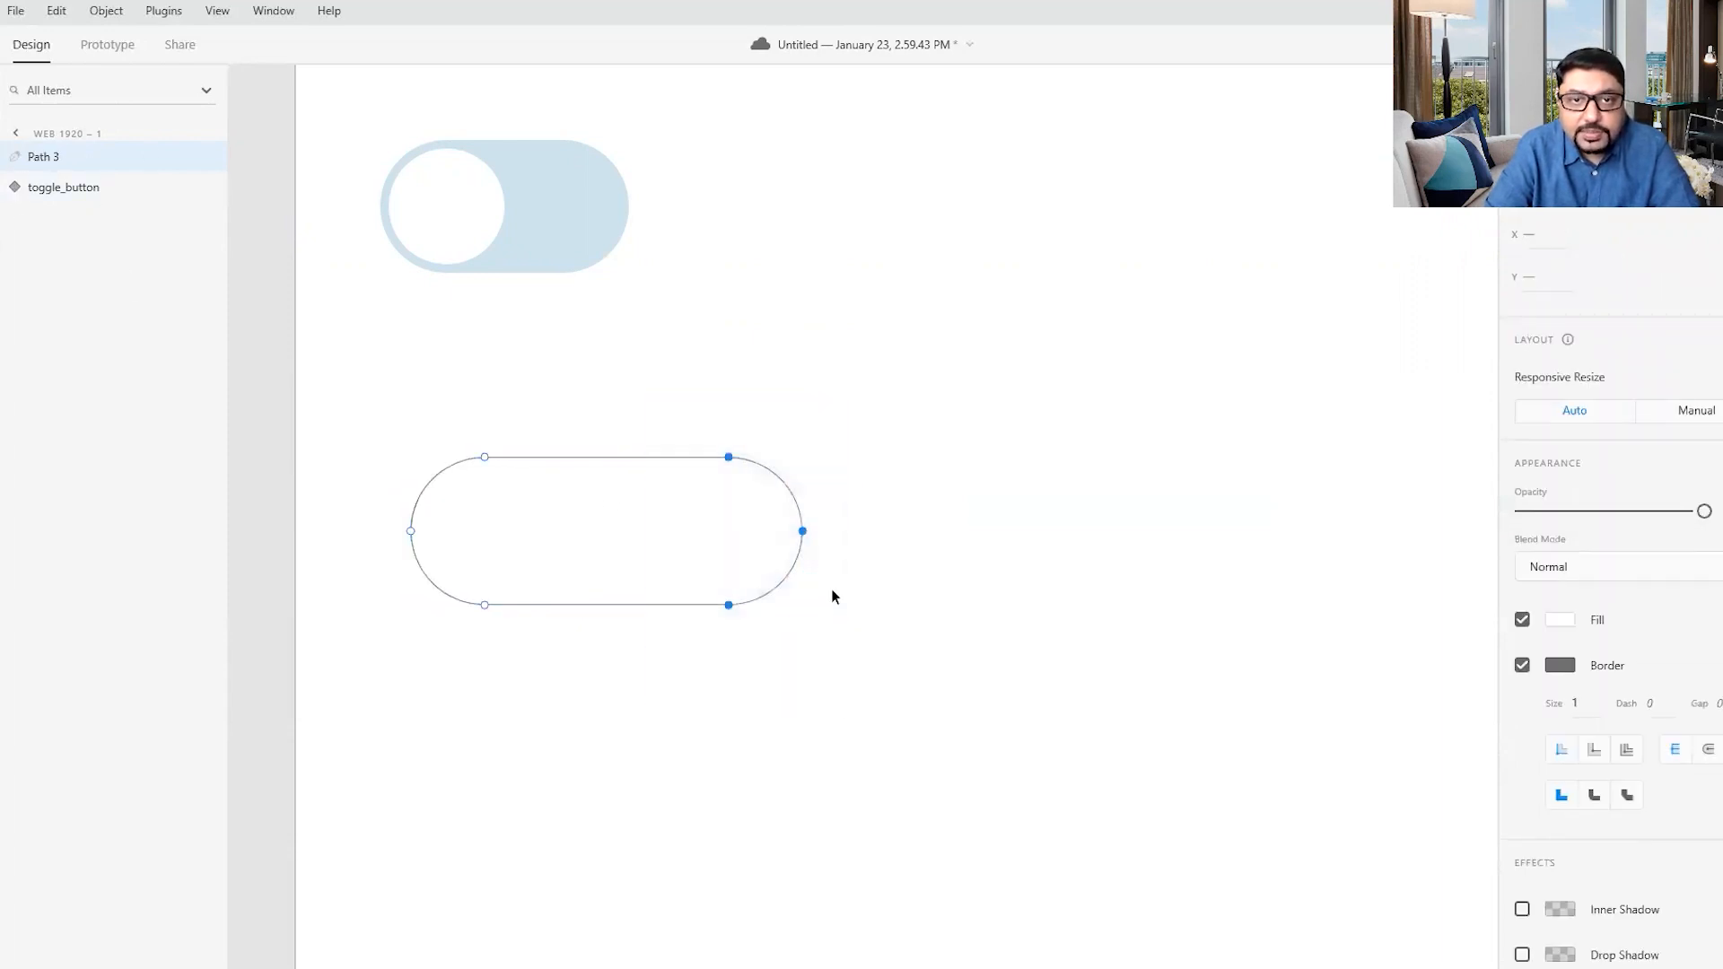
click(800, 511)
drag(800, 511, 849, 519)
key(ctrl+z)
drag(665, 420, 885, 714)
key(shift+Right)
key(shift+Right)
key(shift+Right)
key(shift+Right)
key(shift+Right)
key(shift+Right)
key(shift+Right)
key(shift+Right)
key(shift+Right)
key(shift+Right)
key(shift+Right)
key(shift+Right)
key(shift+Right)
key(shift+Right)
key(shift+Right)
key(shift+Right)
key(shift+Right)
key(shift+Right)
key(shift+Right)
key(shift+Right)
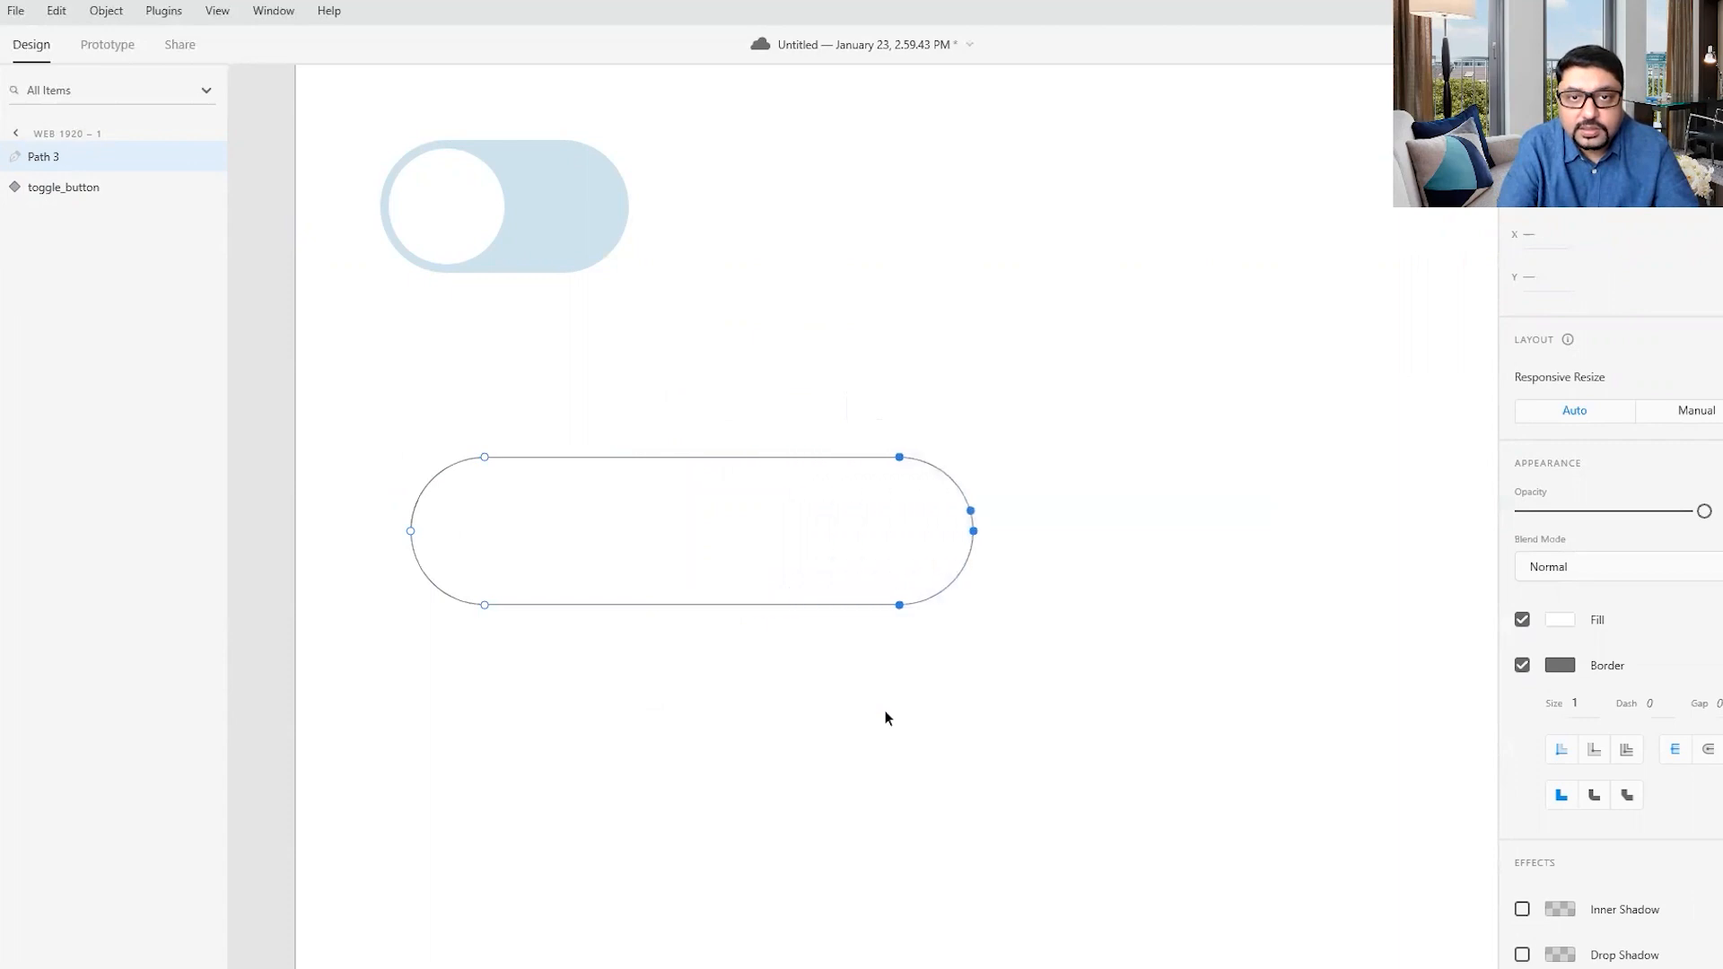
key(shift+Right)
key(shift+Right)
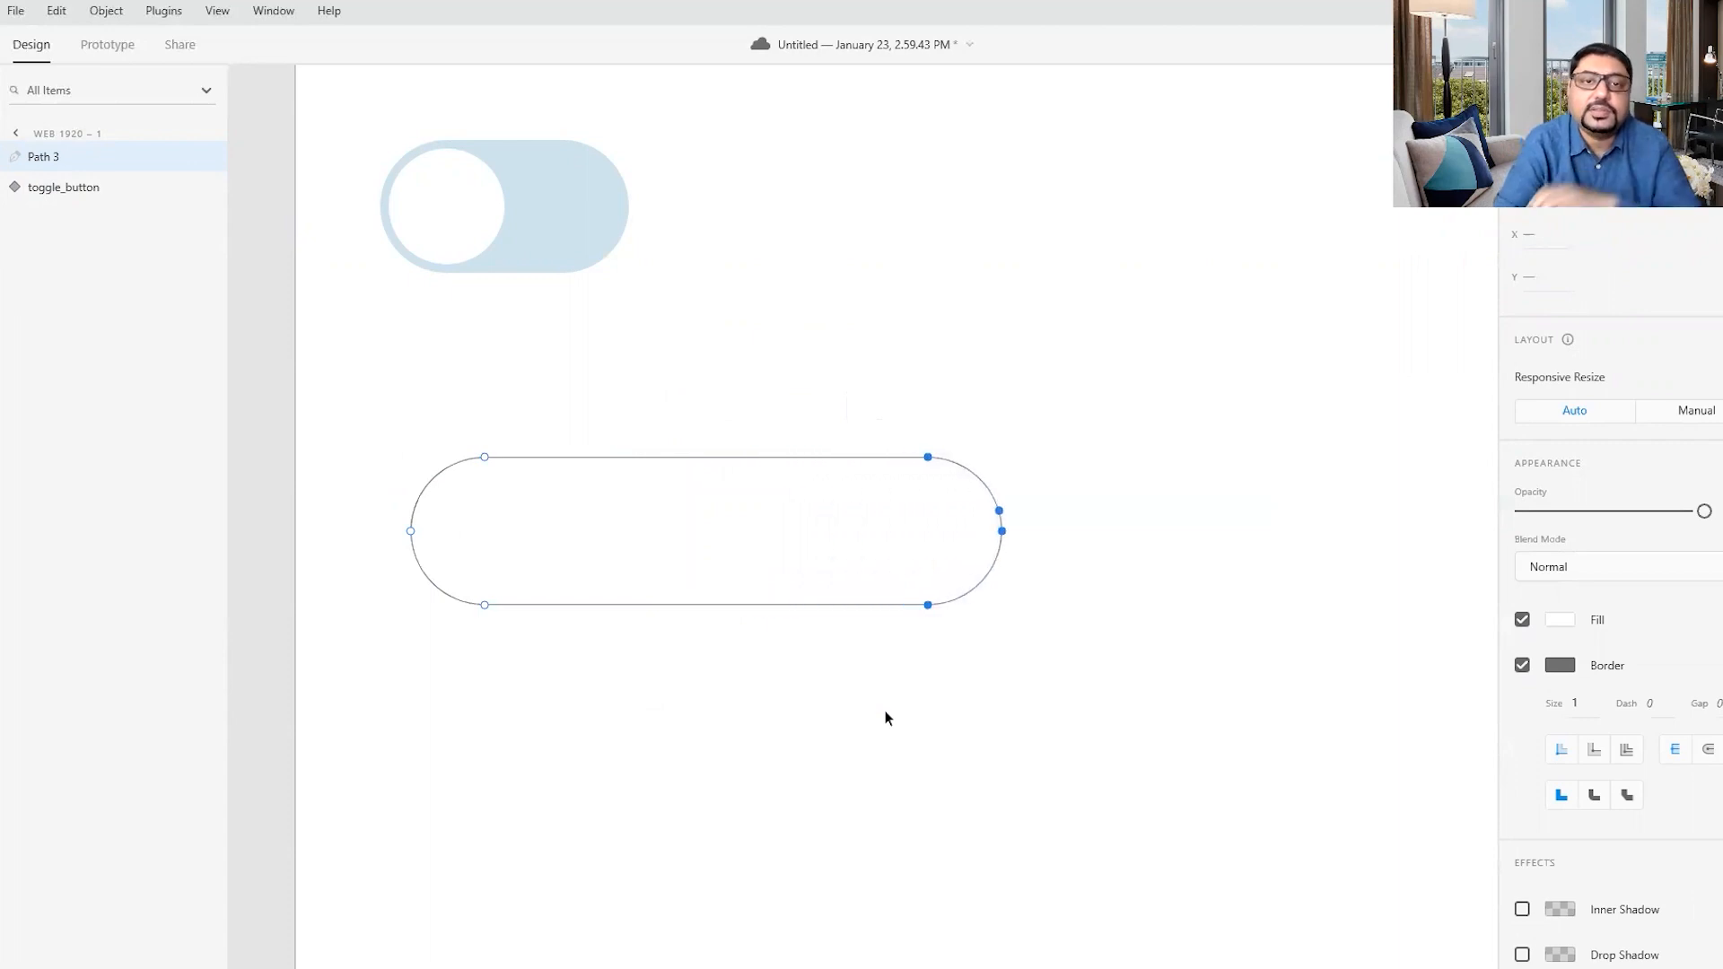
click(1122, 734)
click(445, 537)
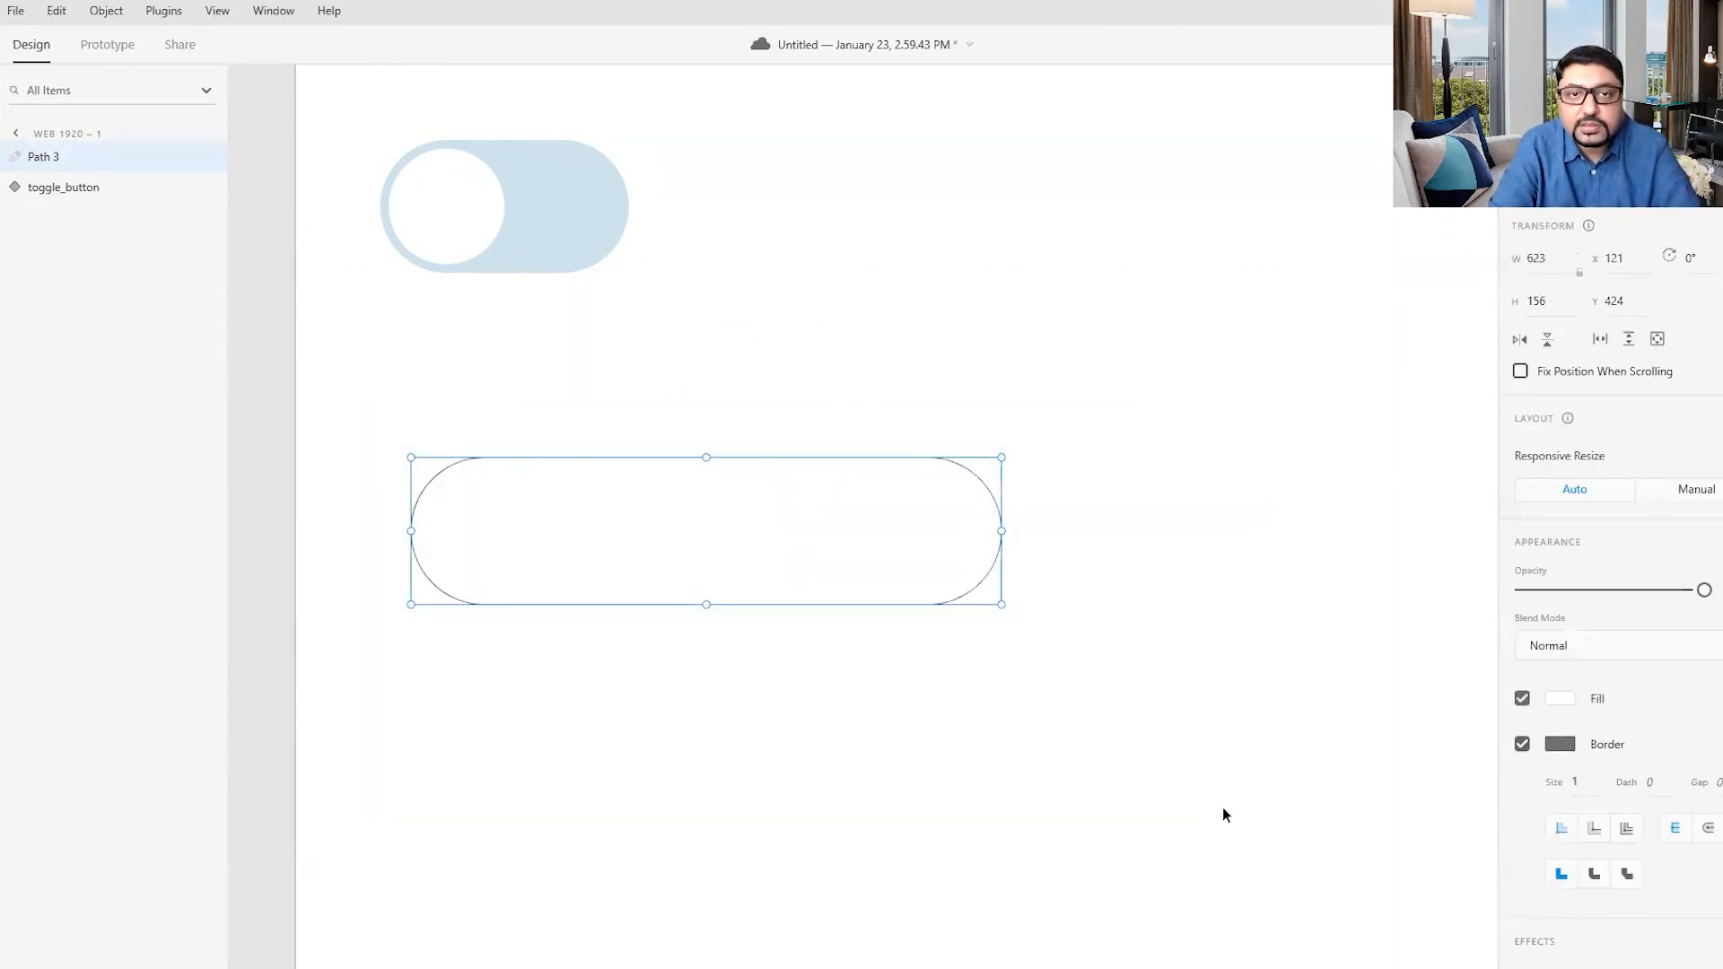
click(1119, 633)
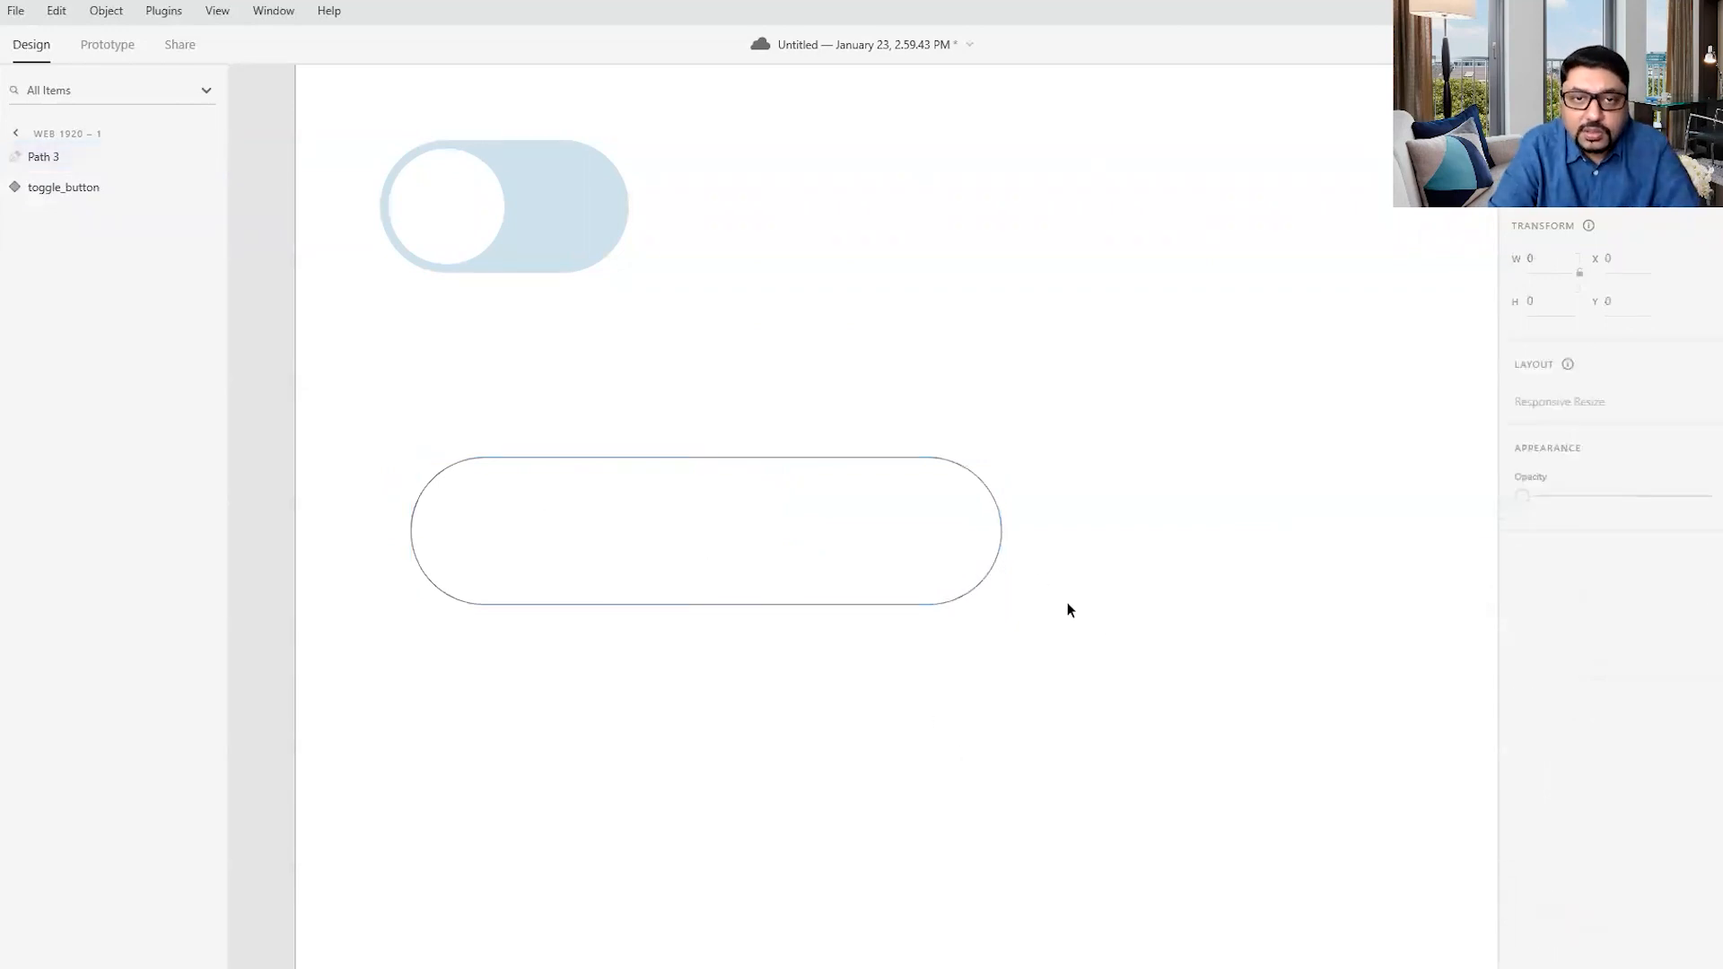
drag(384, 434, 1150, 723)
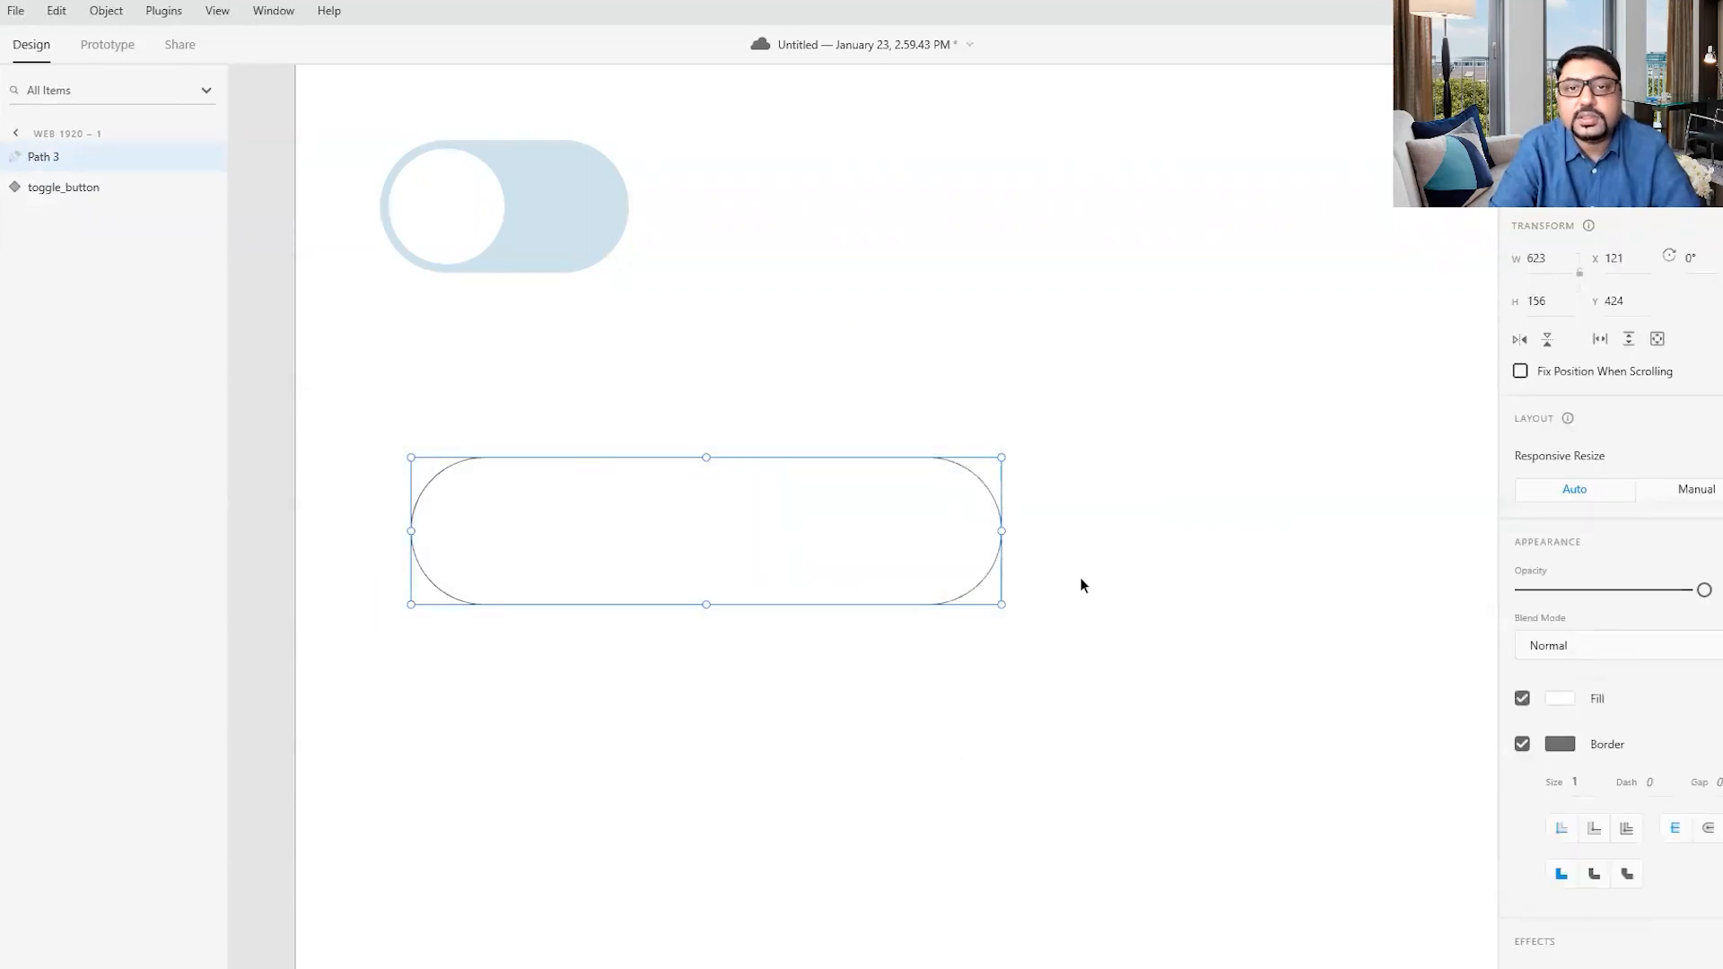
click(1103, 618)
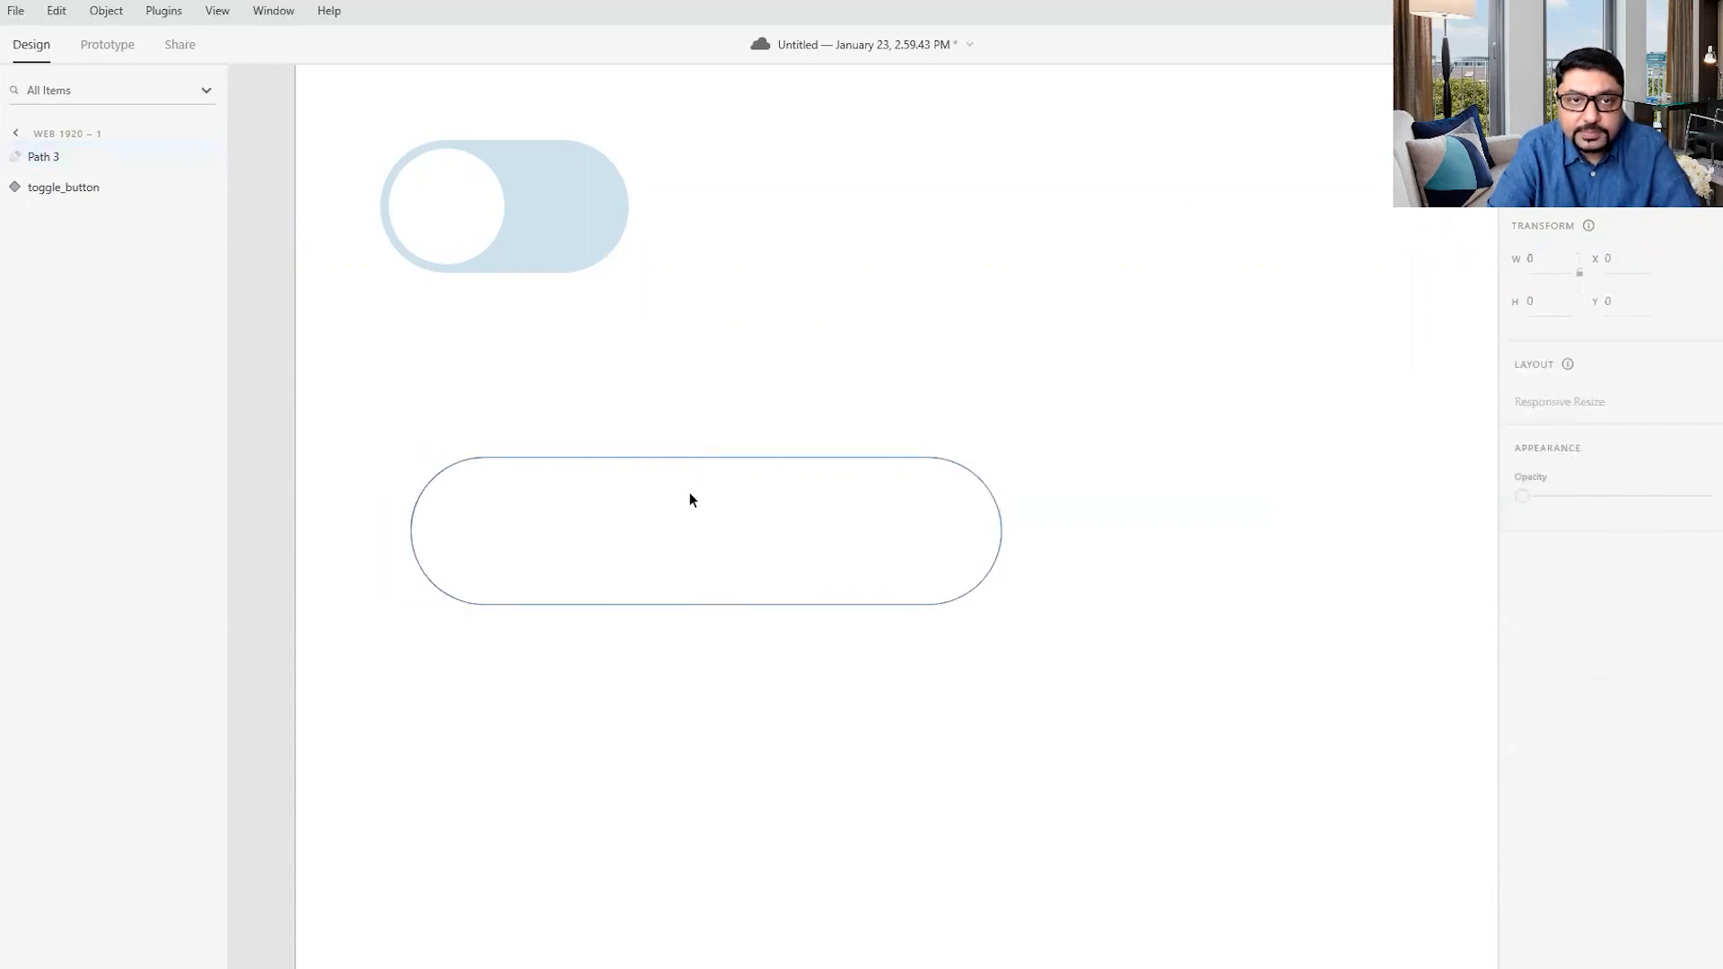
click(661, 457)
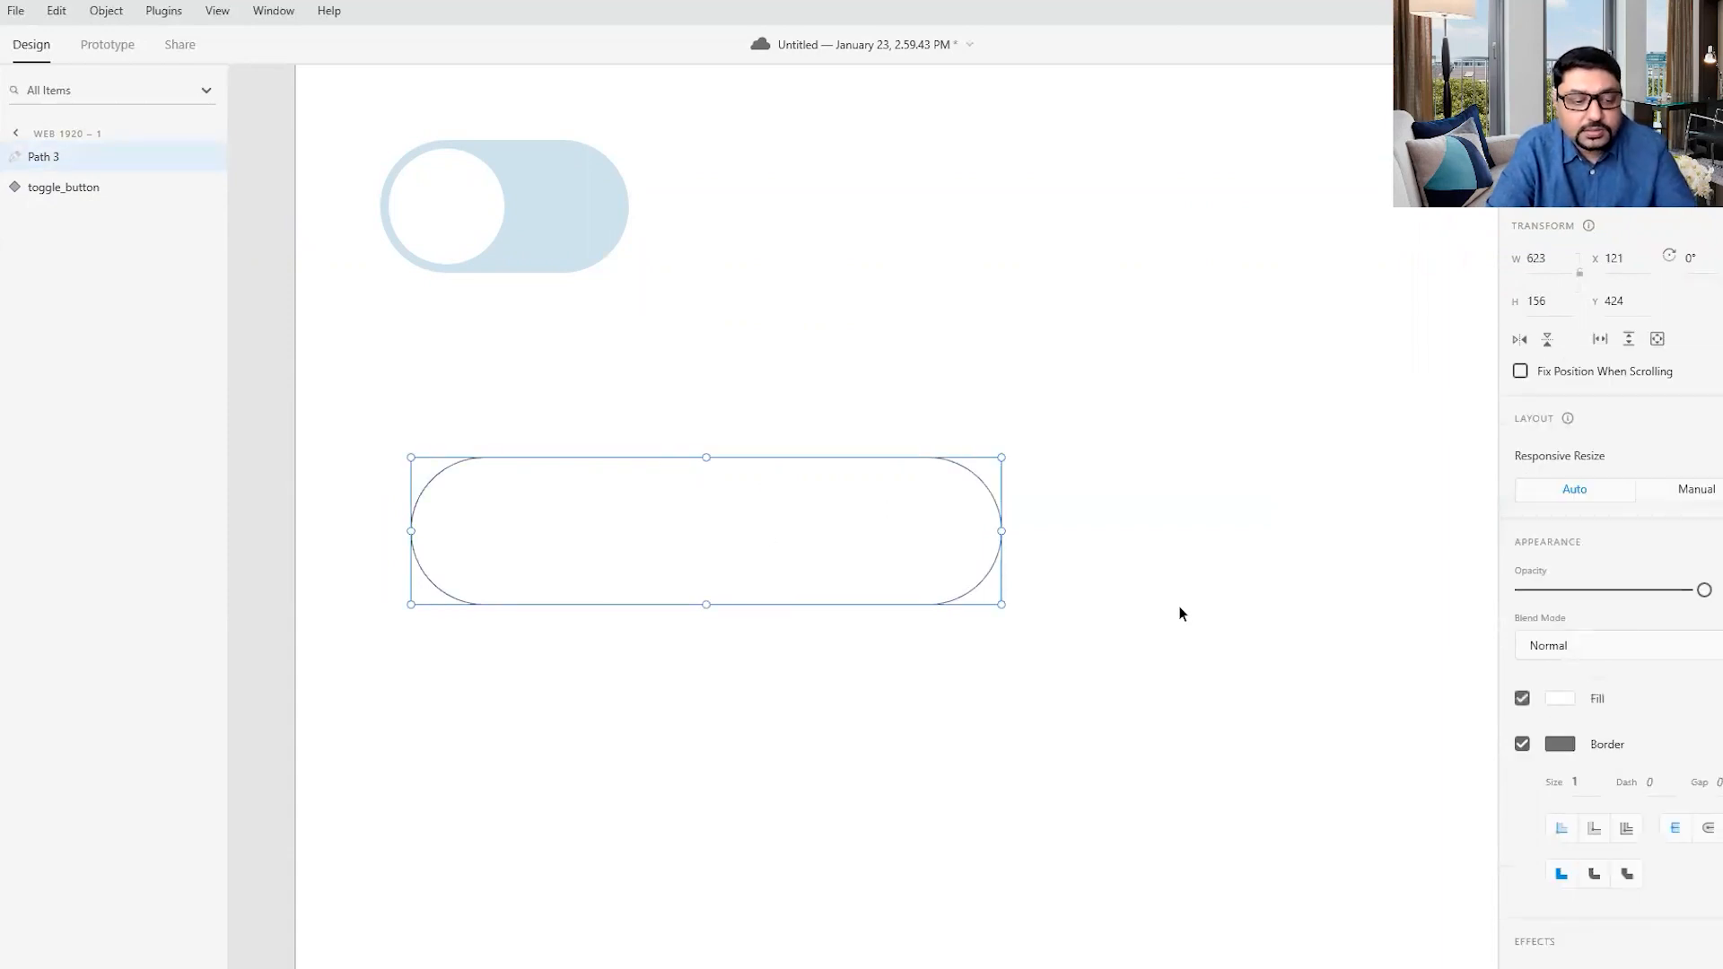
- Move the long pill toward the middle of the artboard, at about X 613, Y 444, and deselect it
scroll(1182, 614, down, 1)
scroll(1181, 614, down, 1)
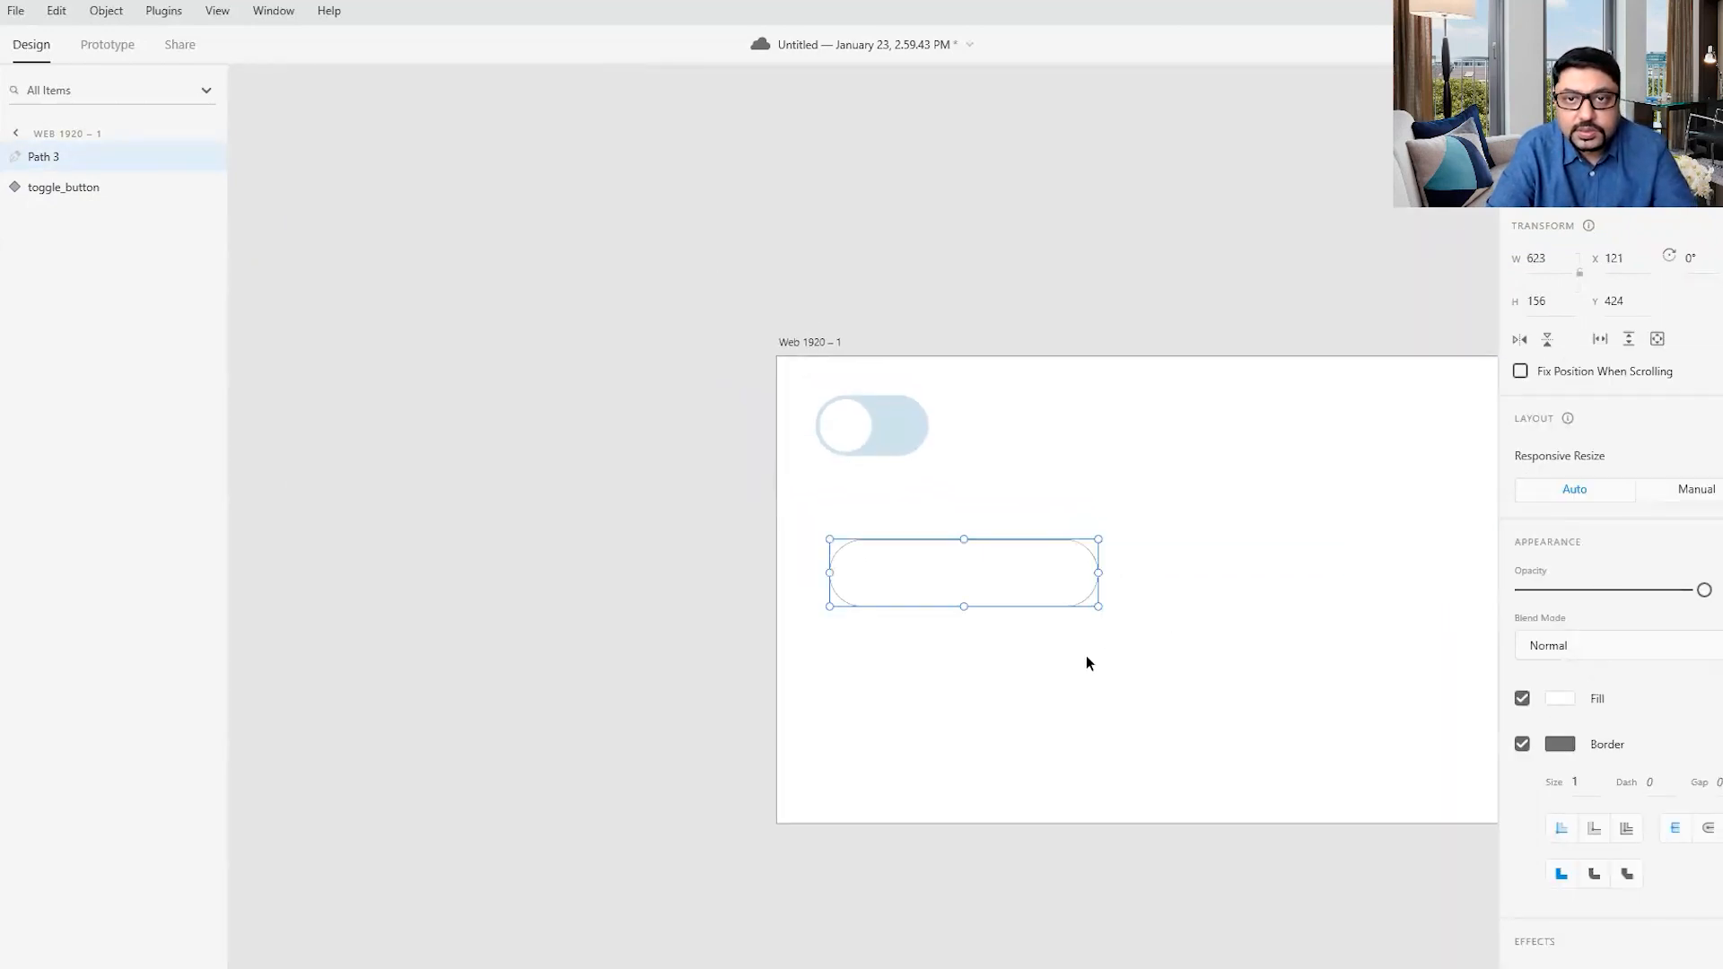
drag(1078, 658, 762, 635)
click(657, 481)
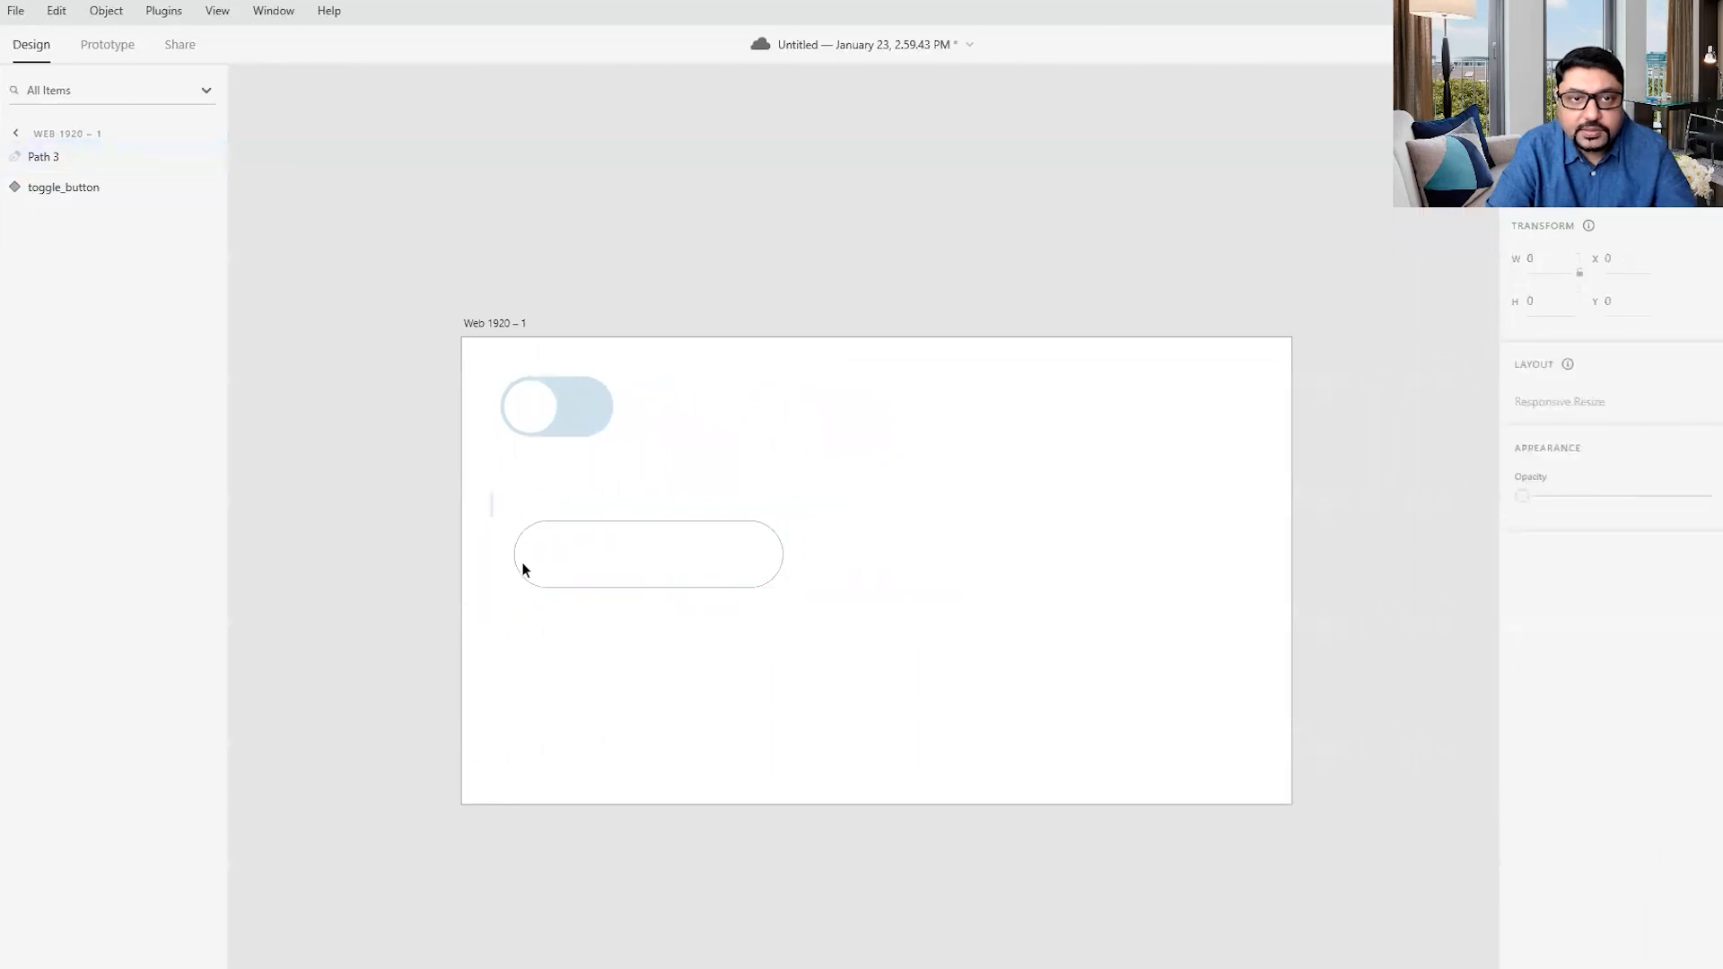
click(699, 572)
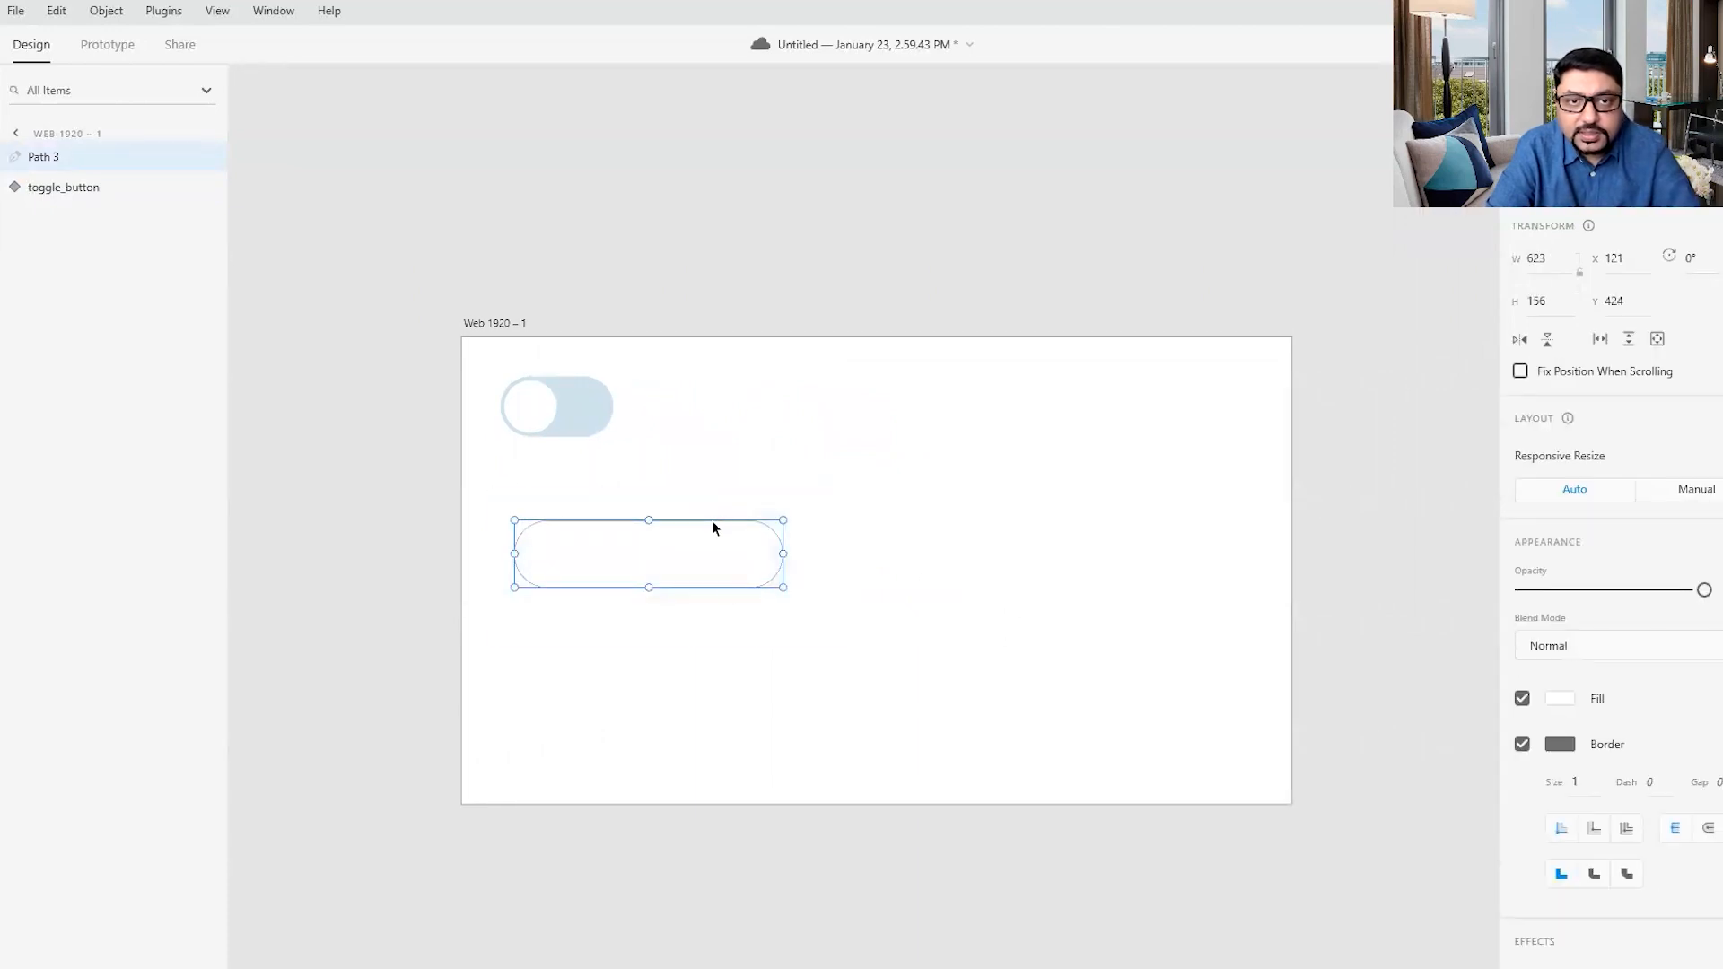
drag(715, 515, 928, 526)
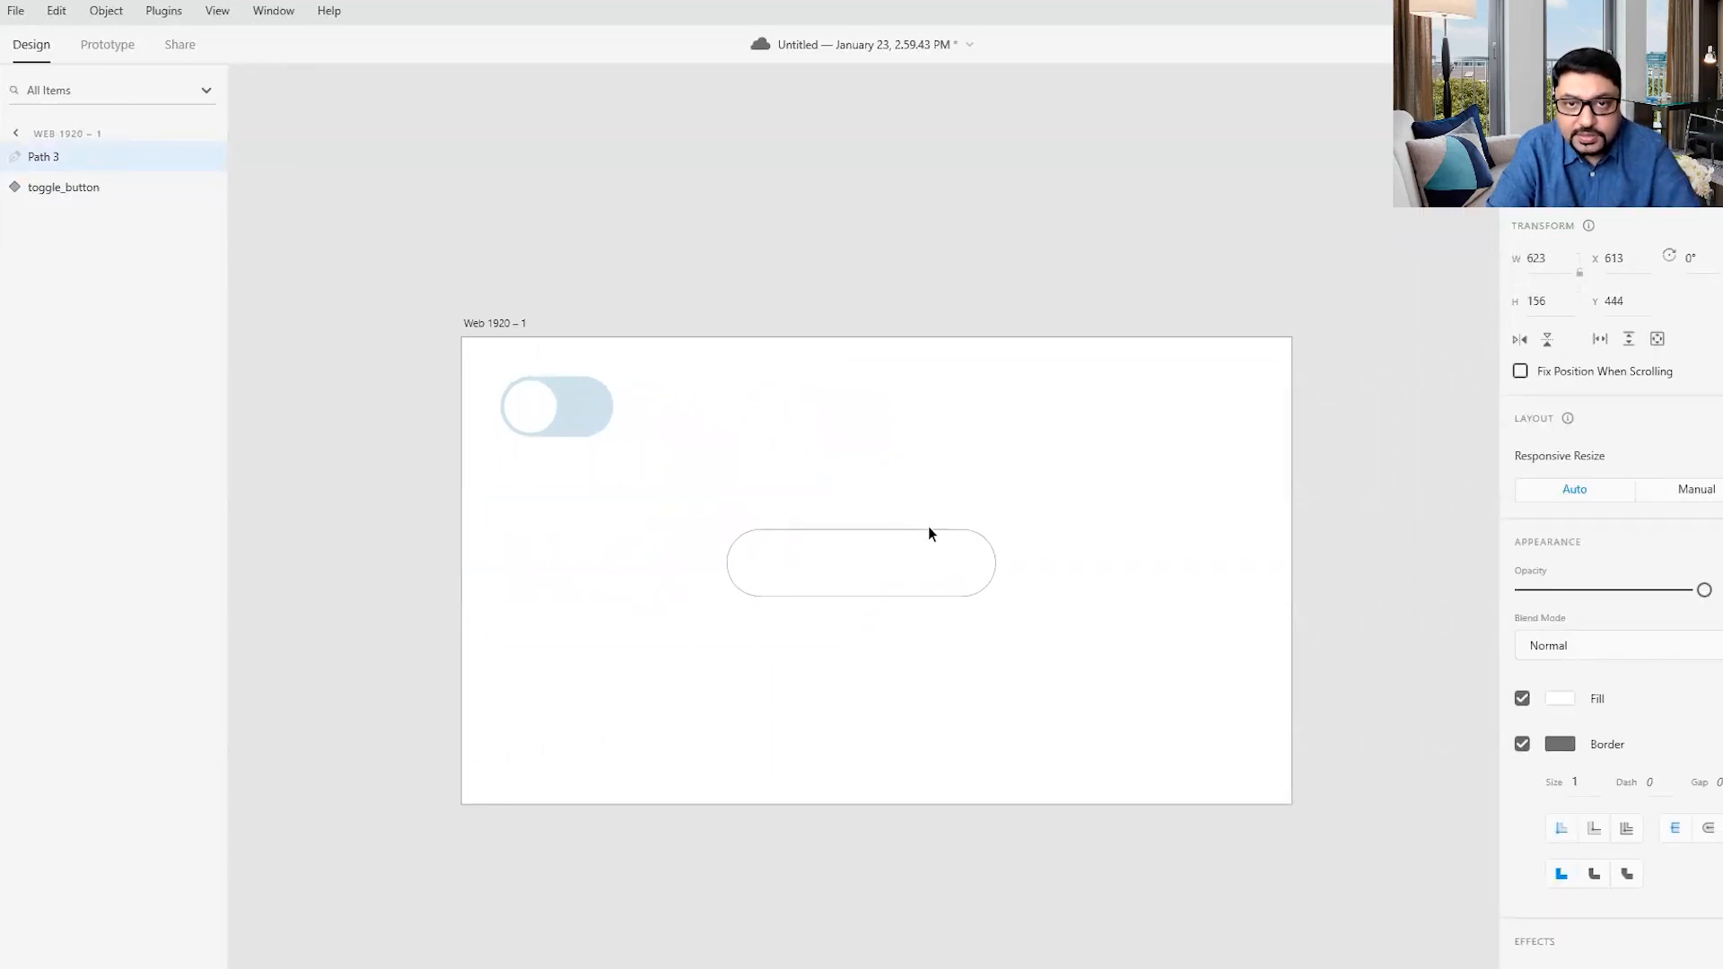
click(1093, 533)
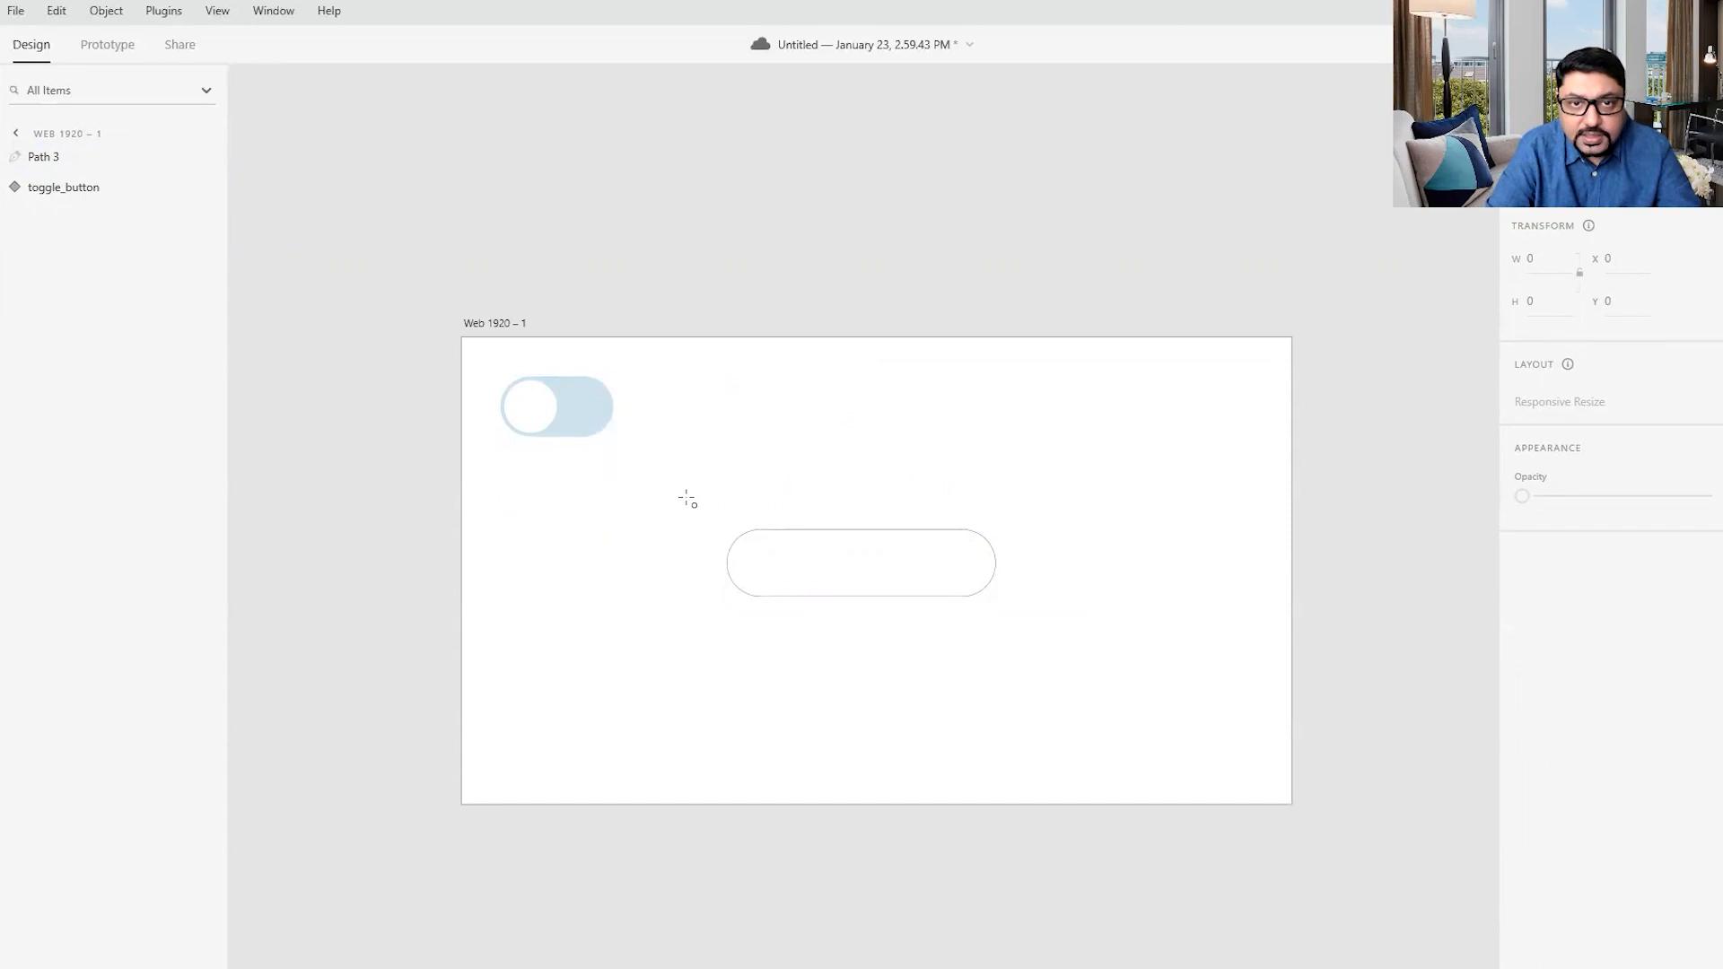
- Draw a circle about 352 in diameter over the long pill's left end
drag(676, 487, 827, 640)
click(1, 94)
click(838, 523)
click(785, 547)
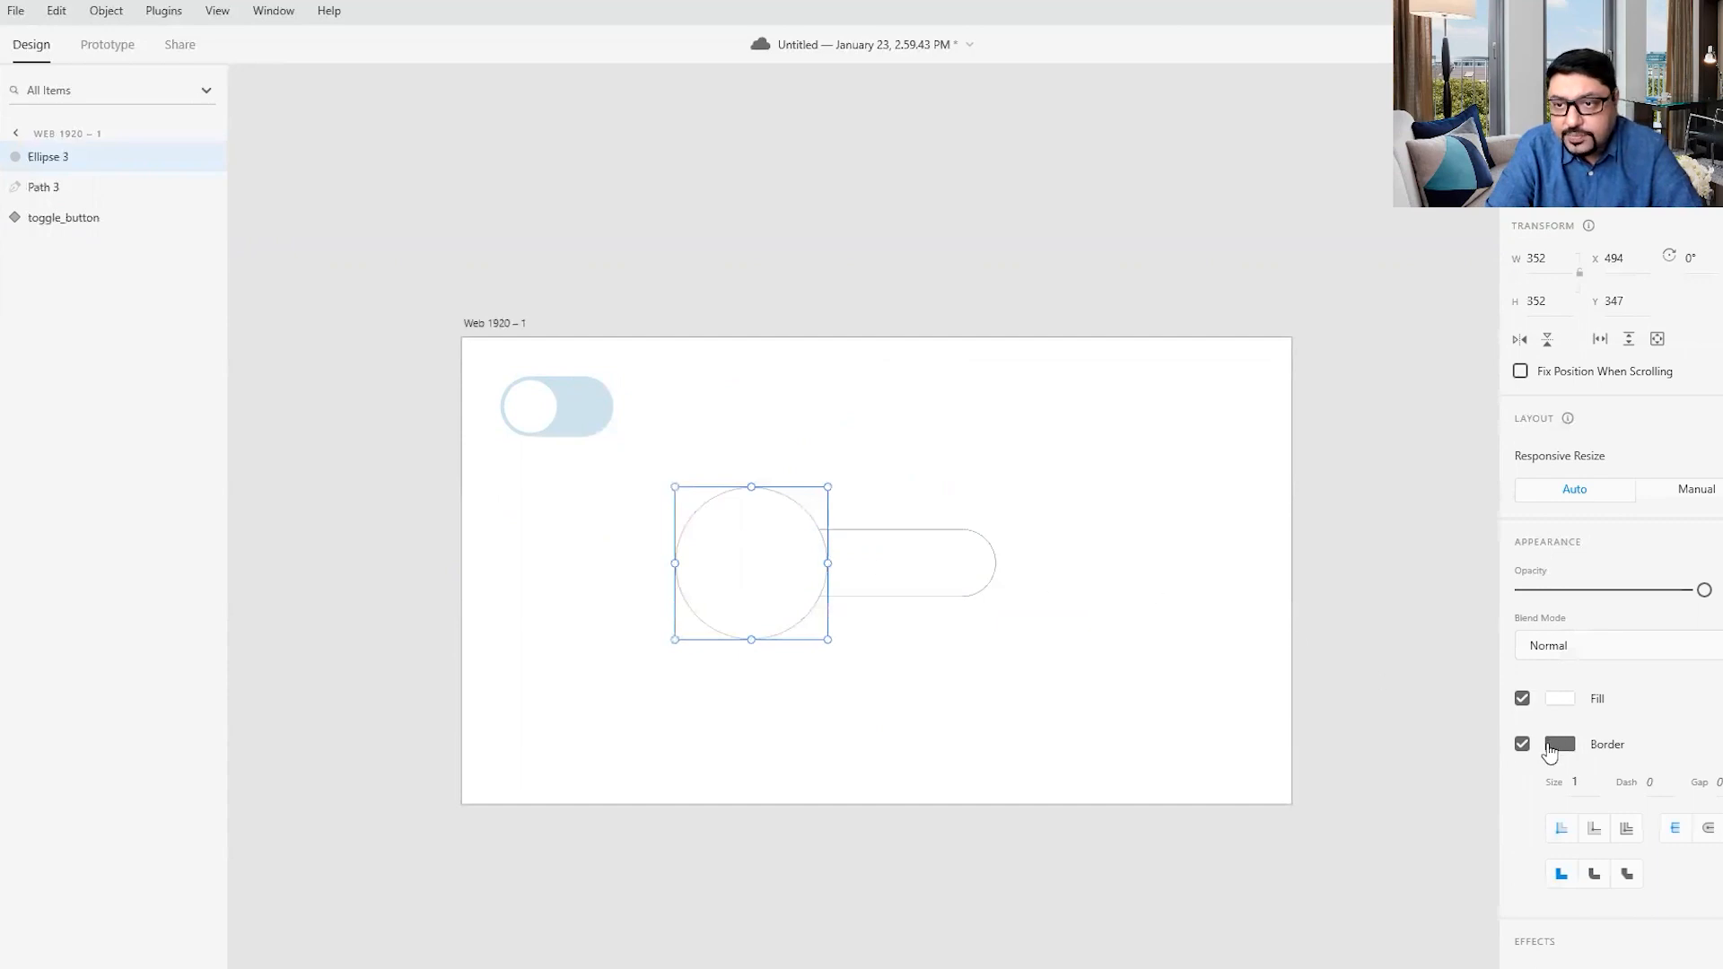
- Remove the large circle's border and fill it with the solid blue #55AAFF
click(1523, 746)
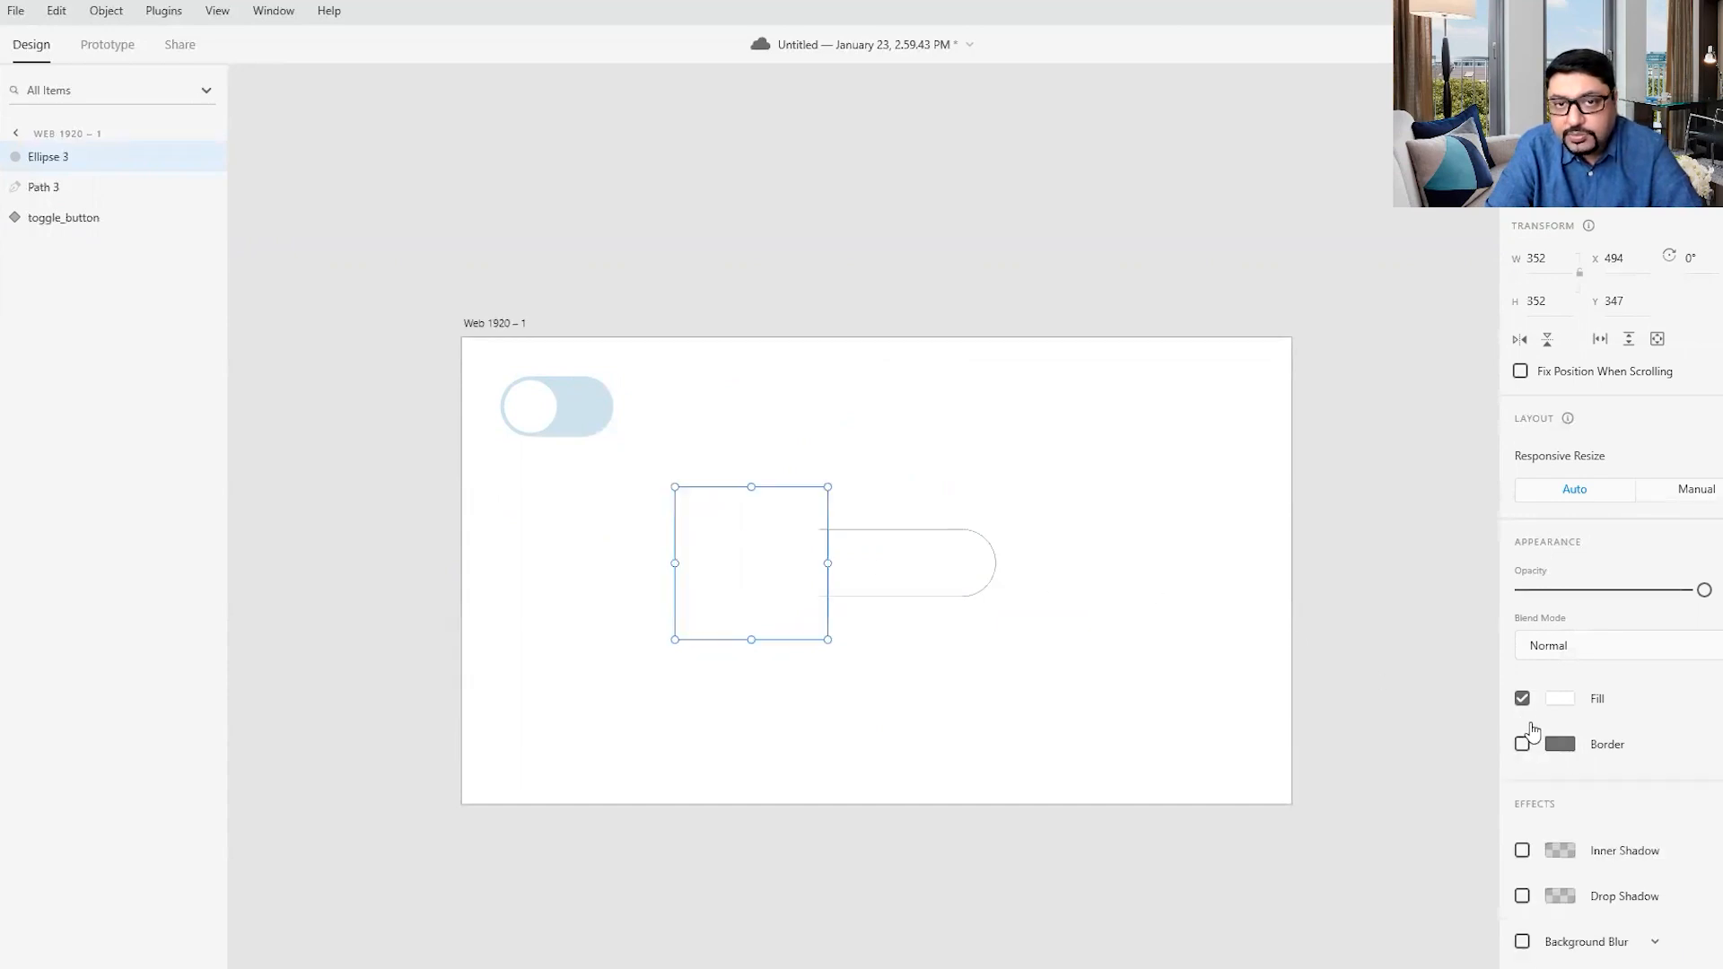
click(1559, 704)
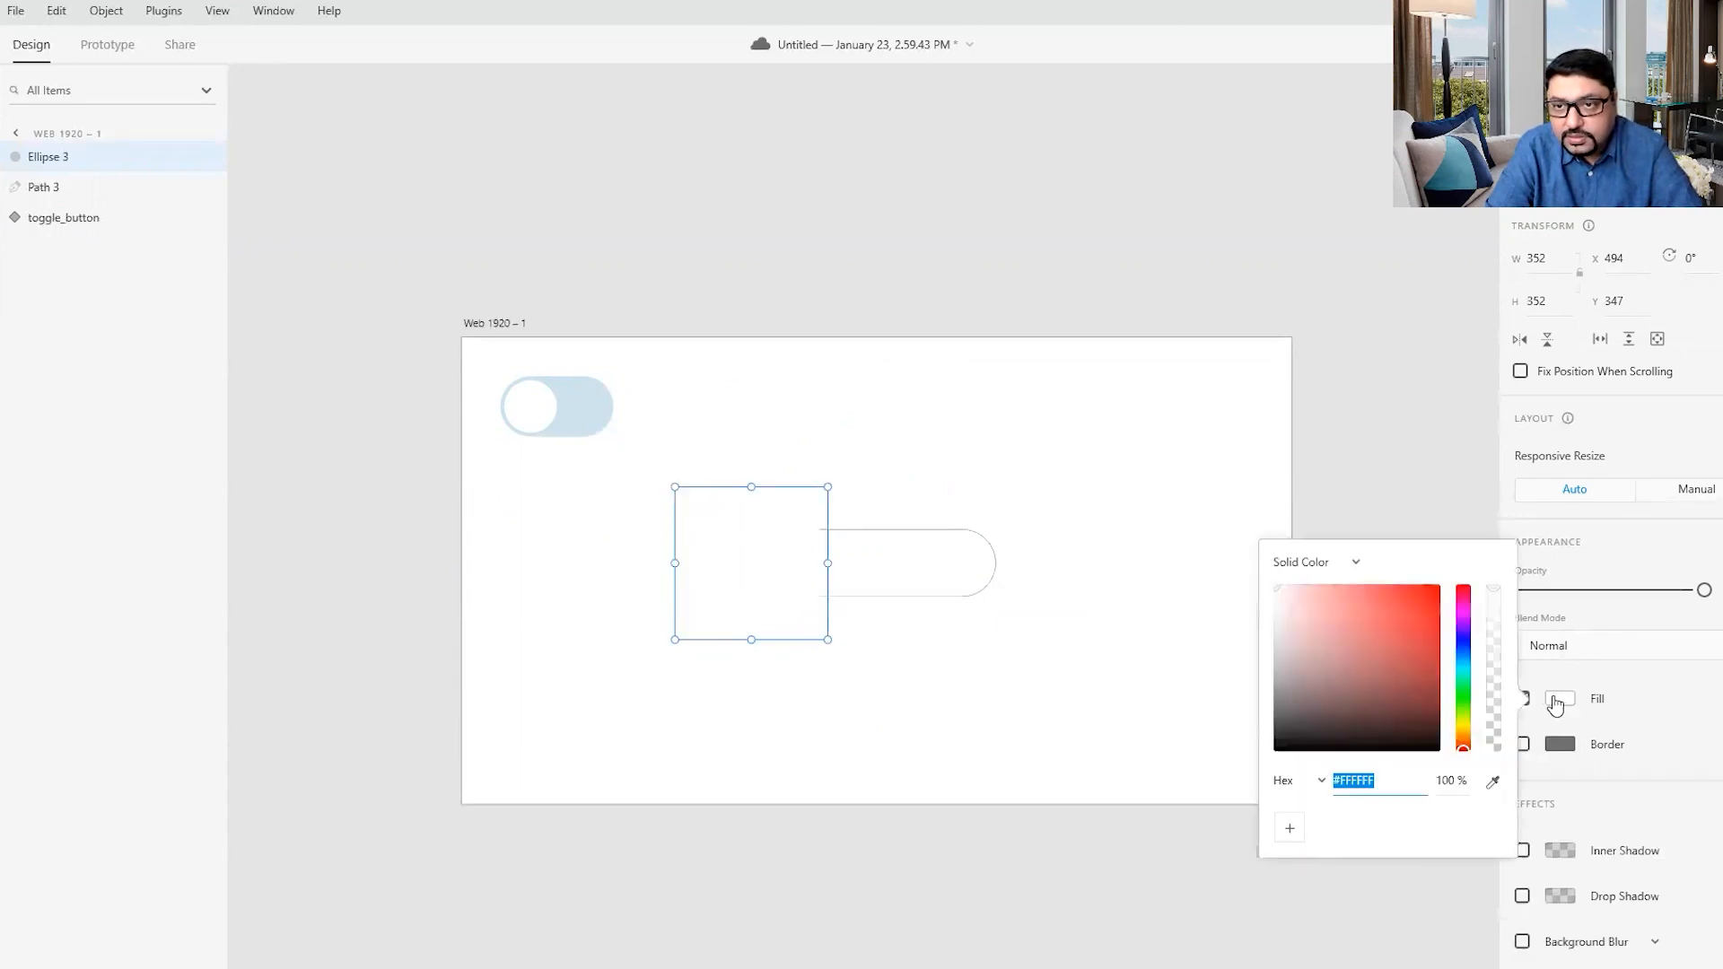
click(1463, 651)
drag(1374, 628, 1387, 588)
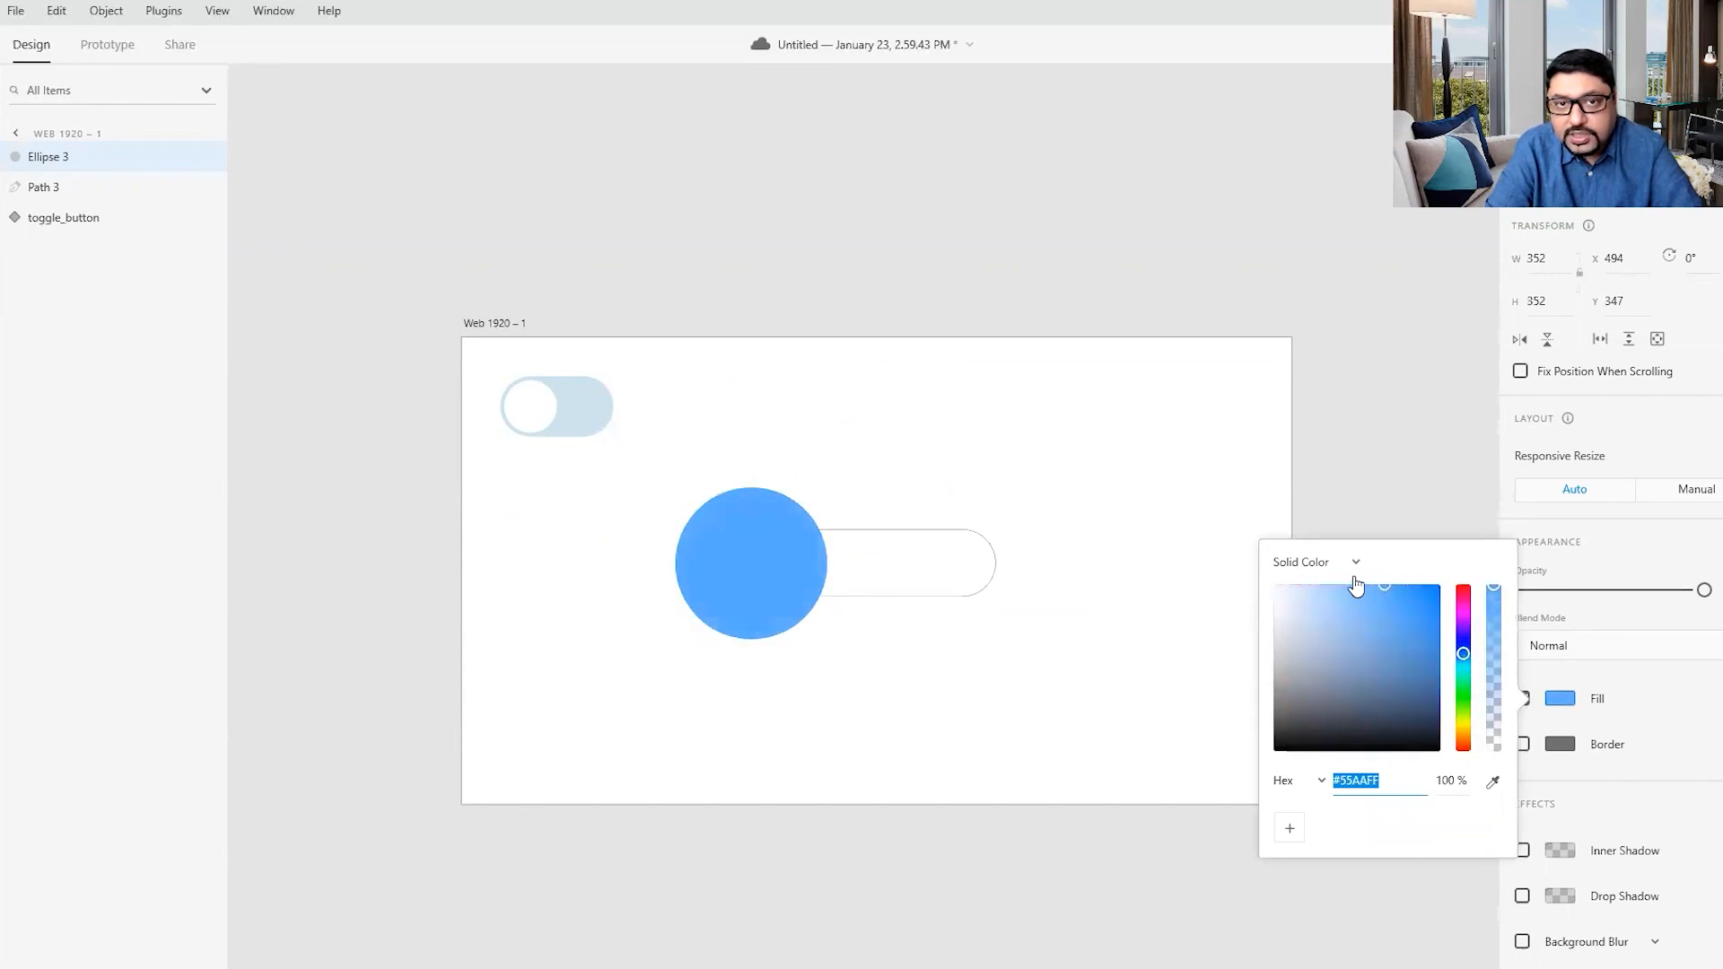
click(1038, 514)
- Add the text "LOADING BUTTON" over the circle and pill, and shift it to about X 767, Y 495
click(789, 527)
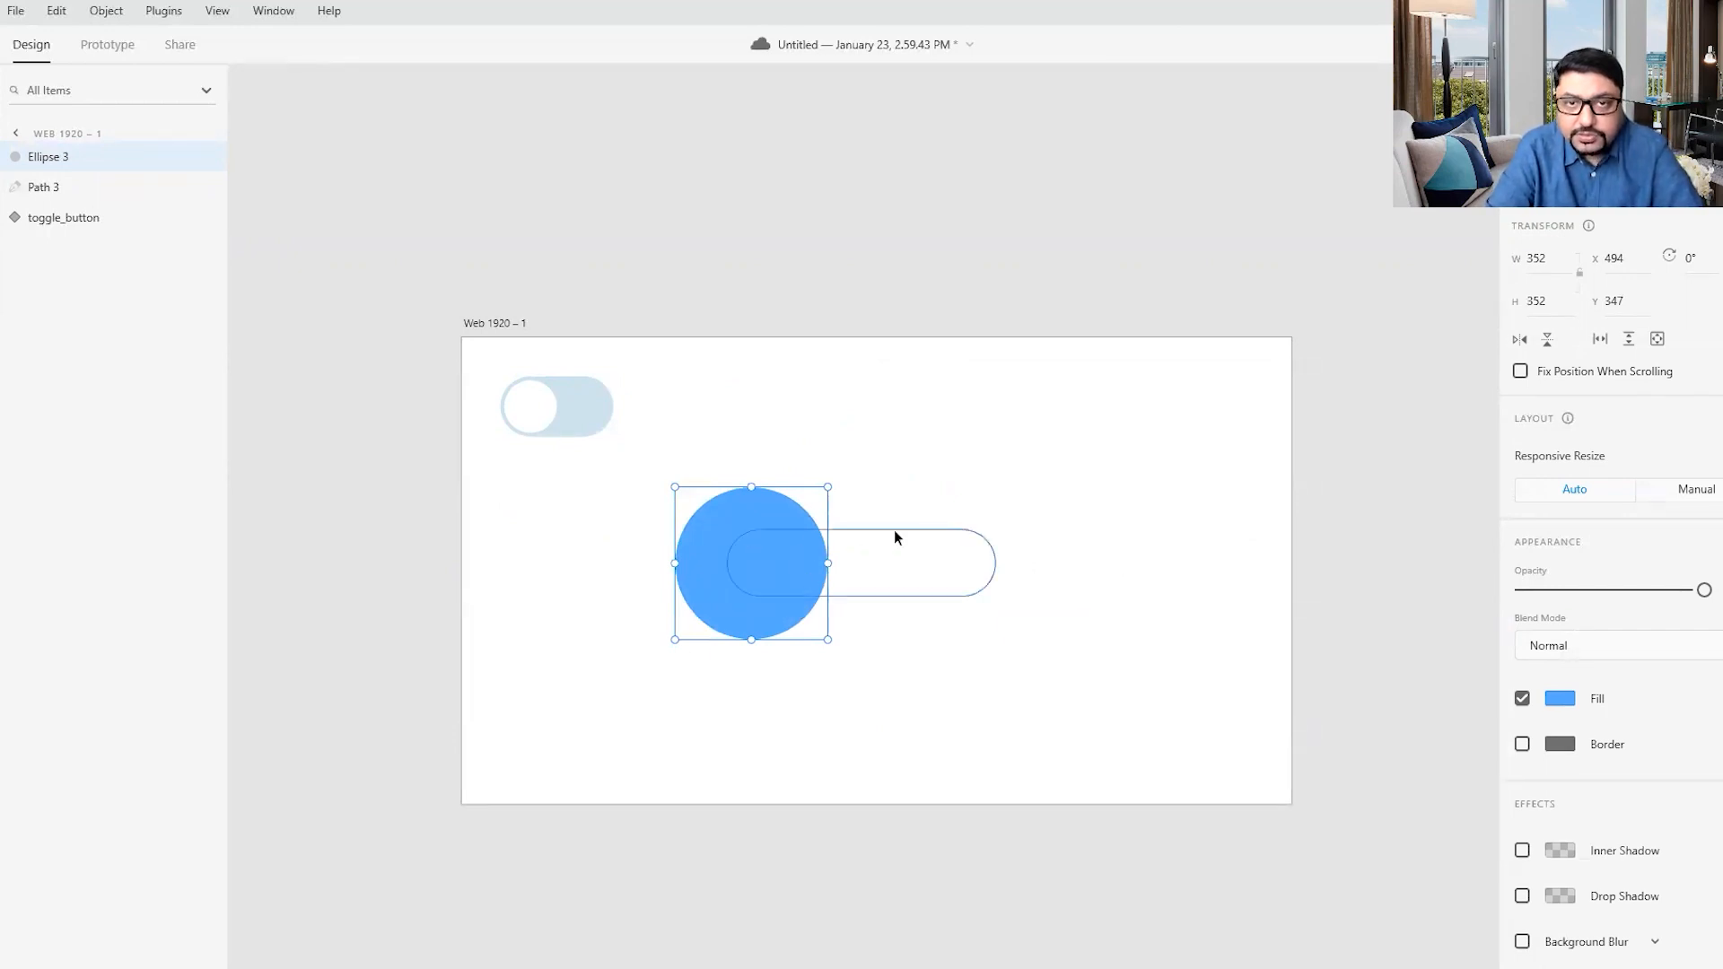
click(881, 561)
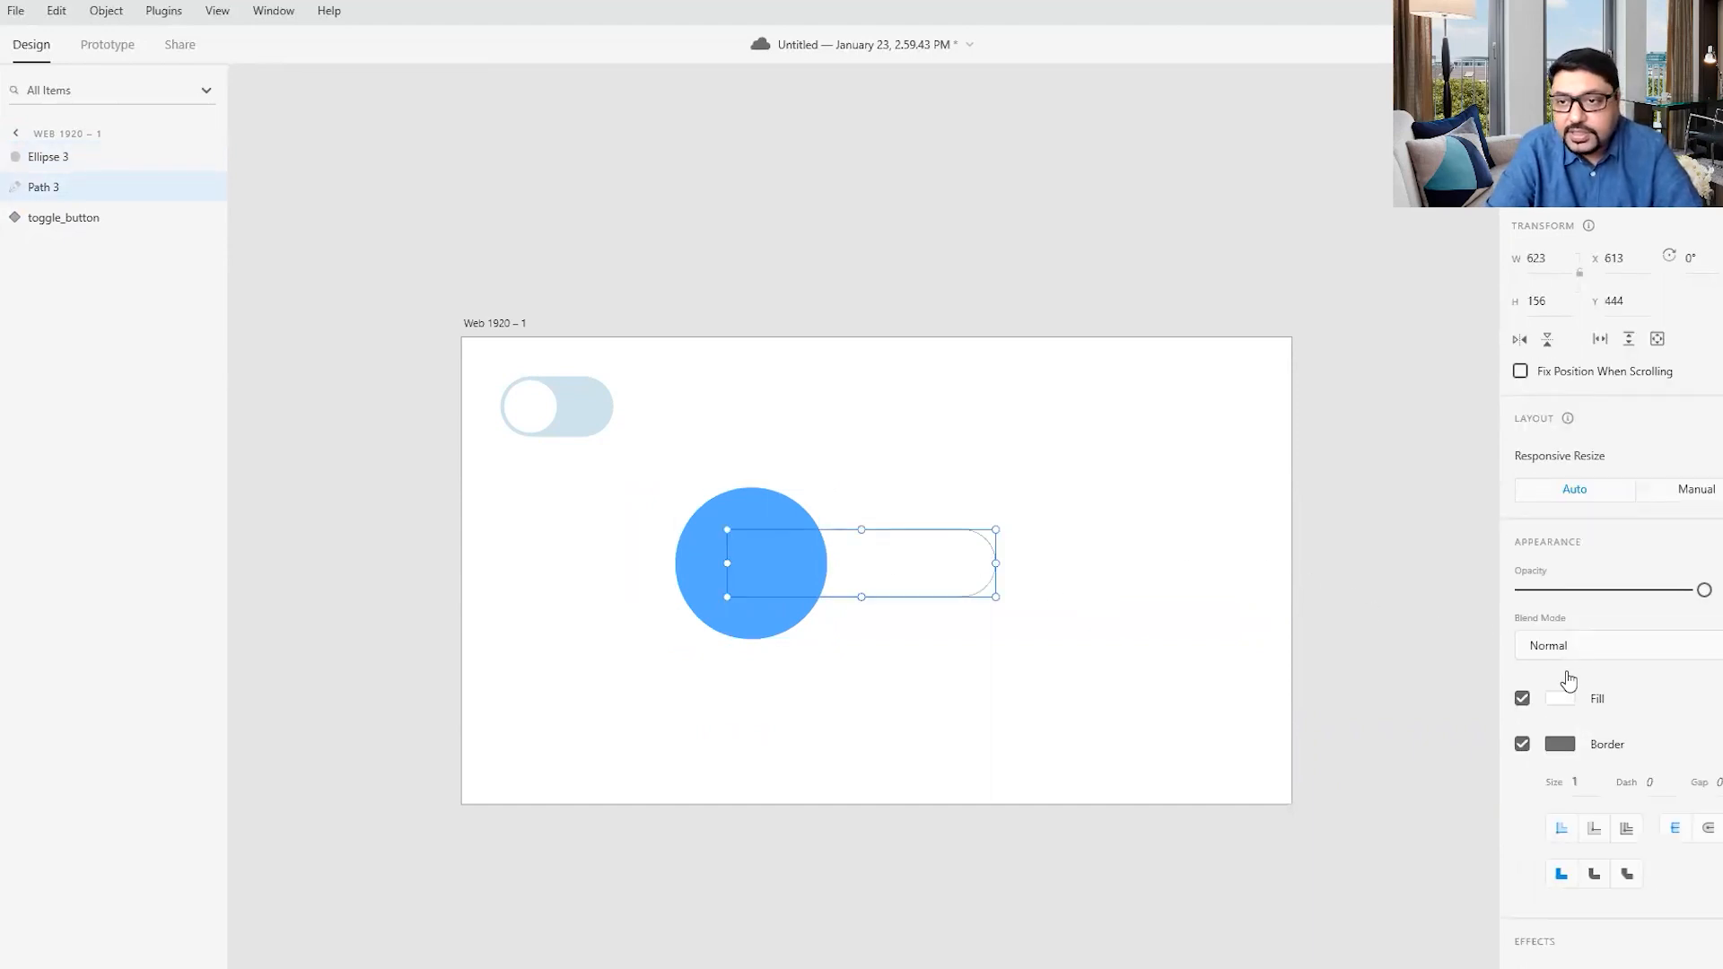
click(763, 563)
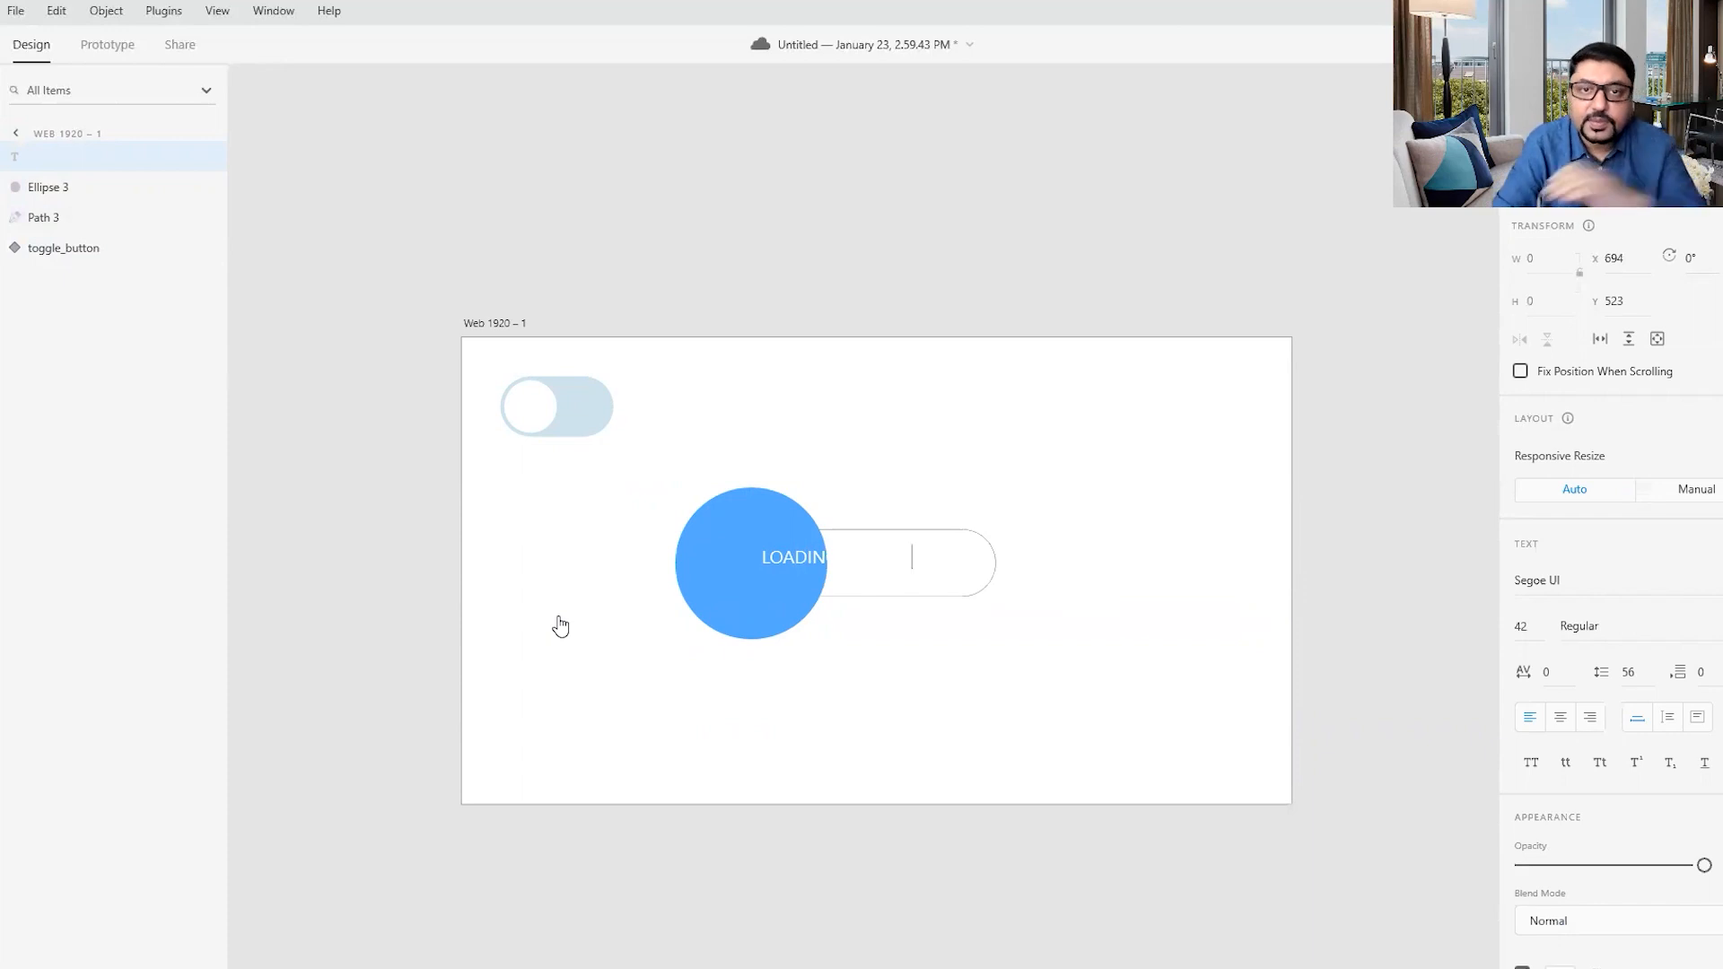
key(Escape)
key(Escape)
drag(799, 556, 831, 563)
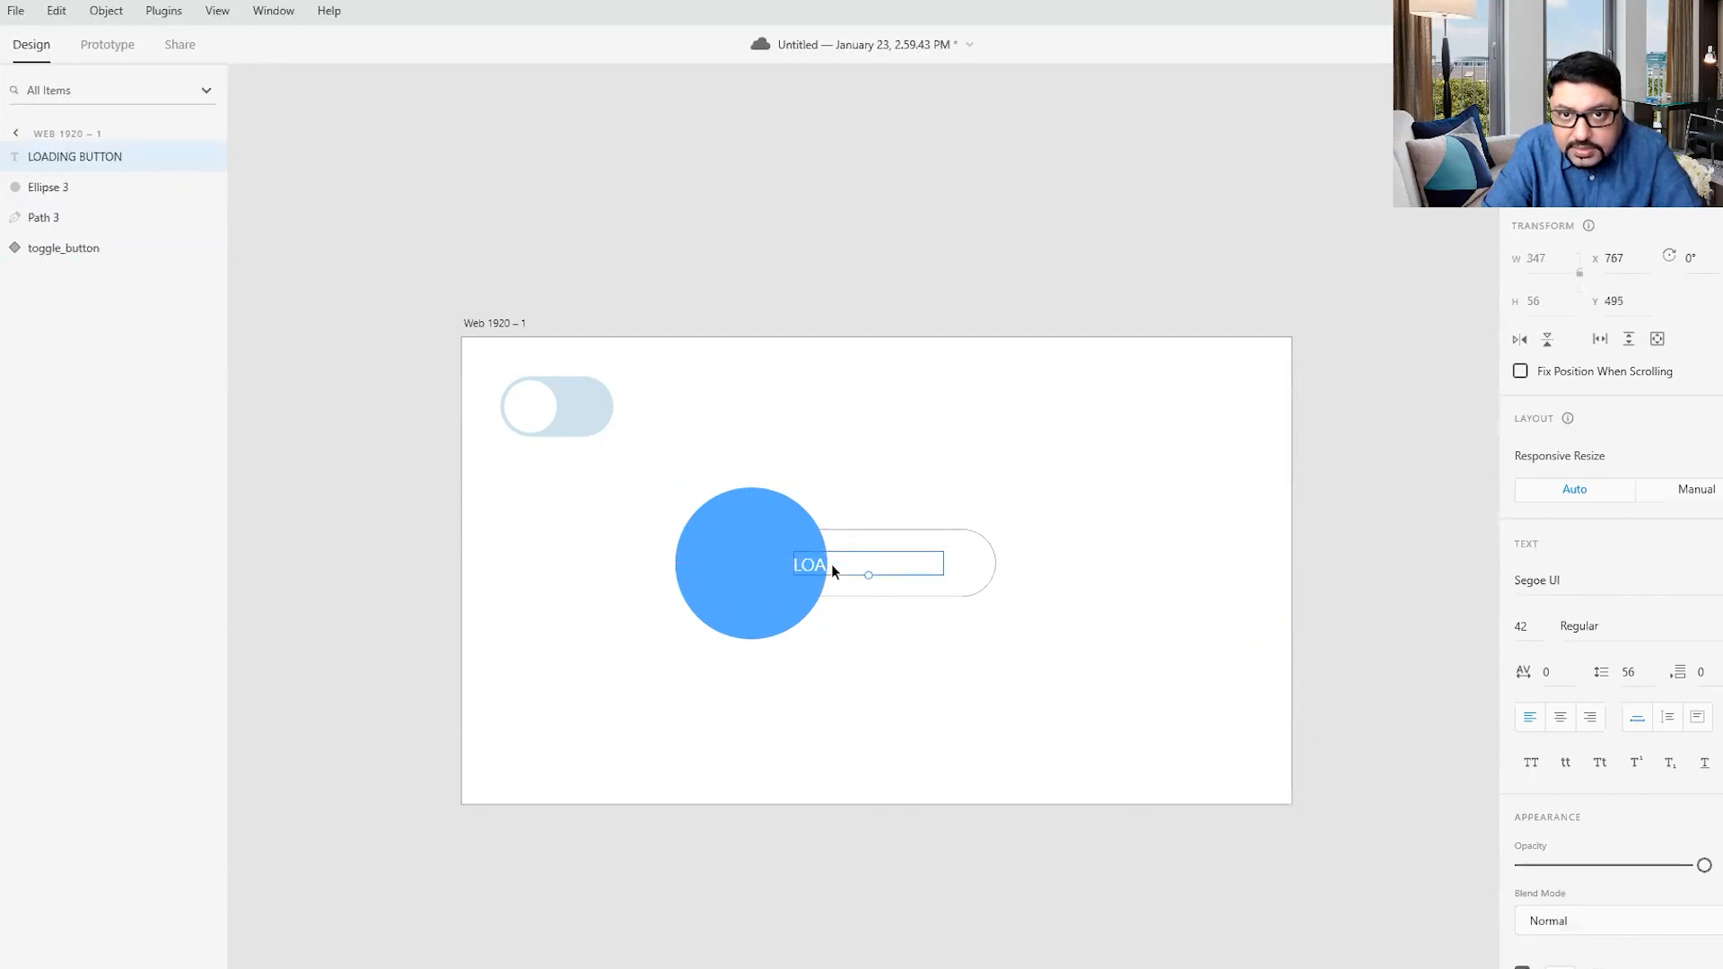
- Fill the LOADING BUTTON text with the blue sampled from the large circle
scroll(1594, 924, down, 3)
scroll(1593, 924, down, 1)
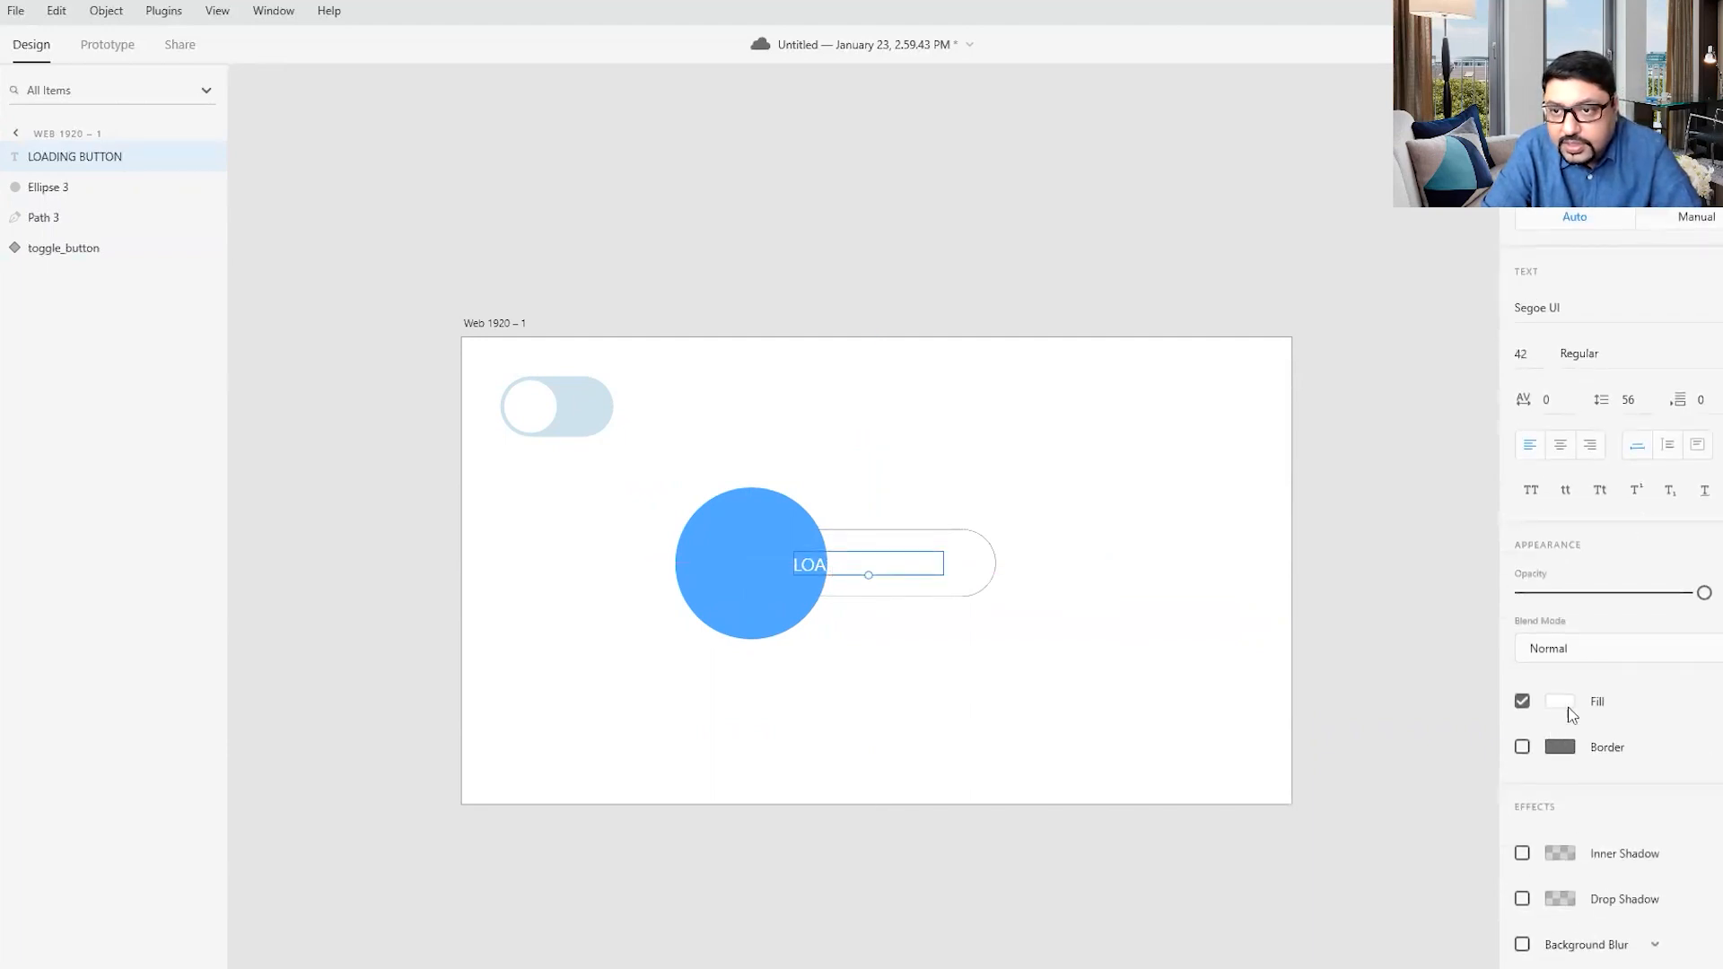
click(791, 532)
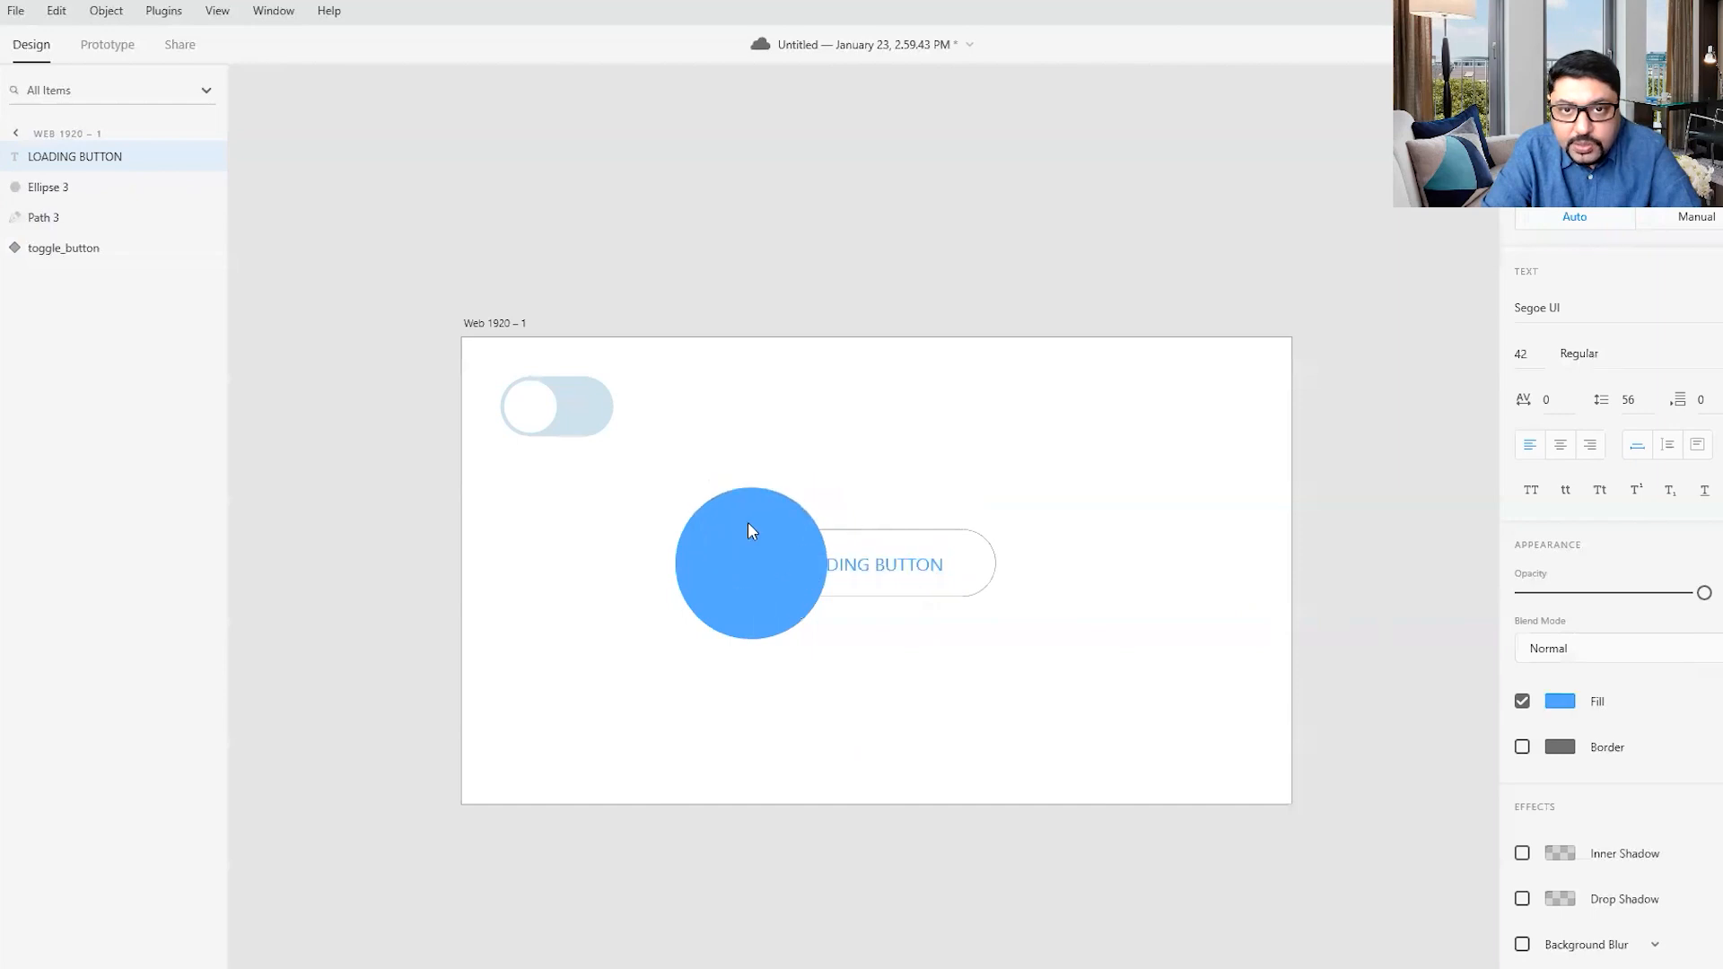
click(1158, 666)
- Add three dots to the end of the label so it reads "LOADING BUTTON..."
click(866, 562)
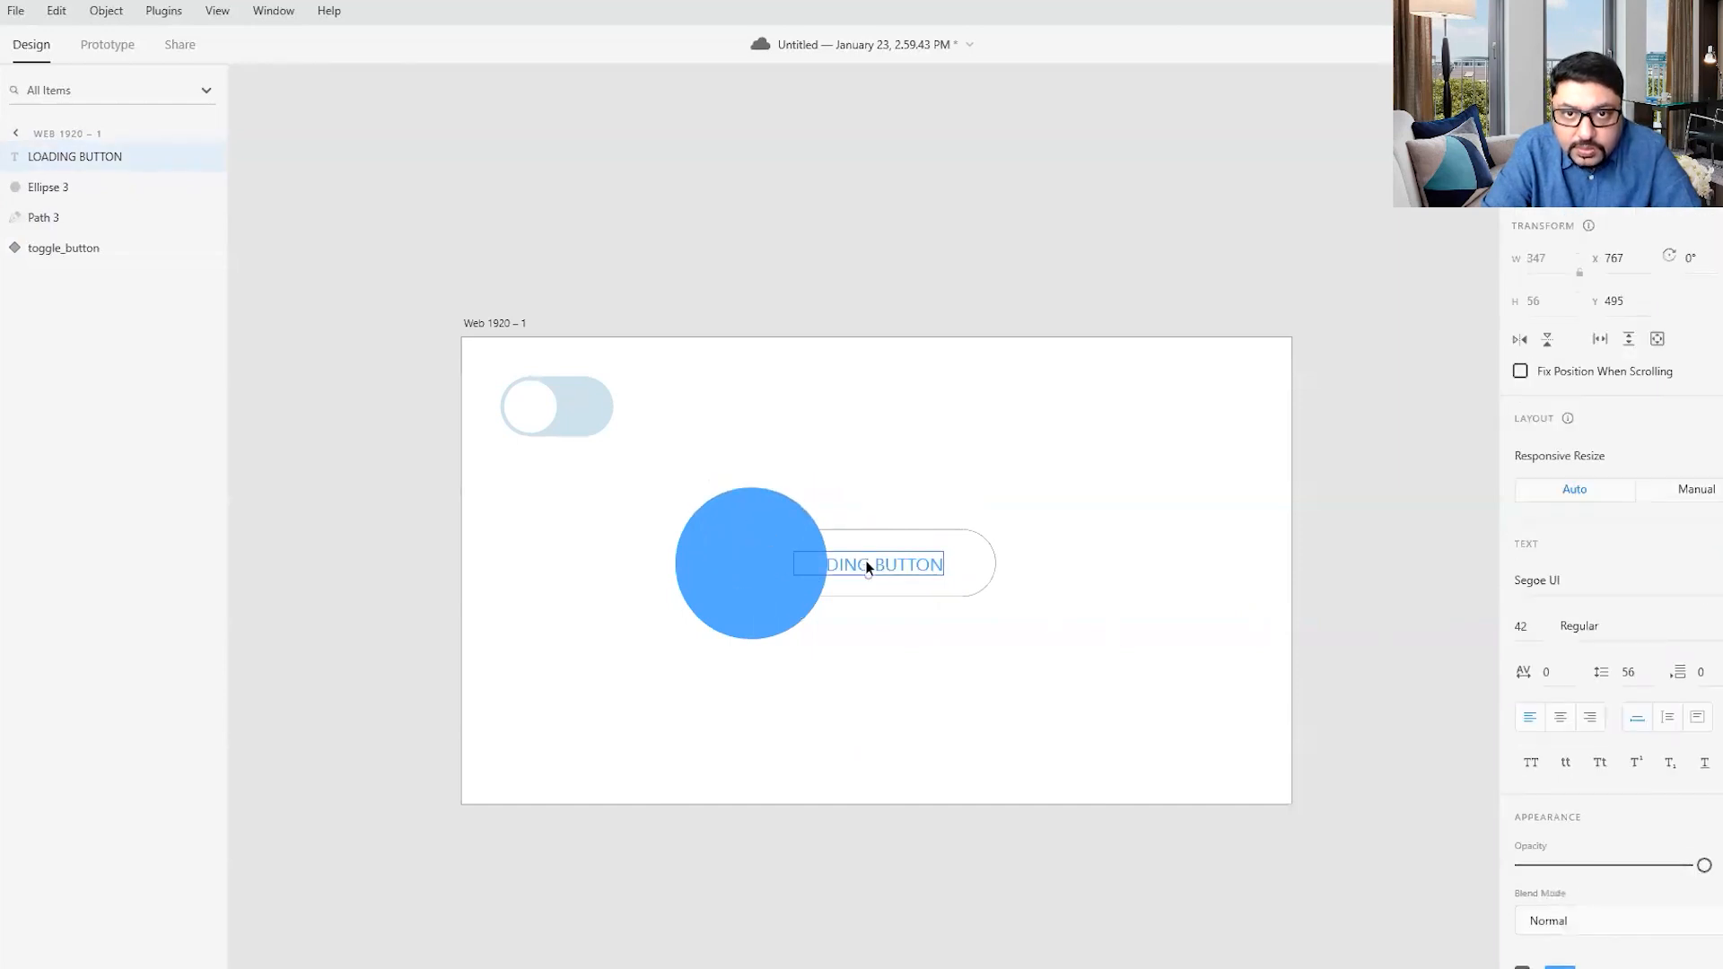
double_click(827, 562)
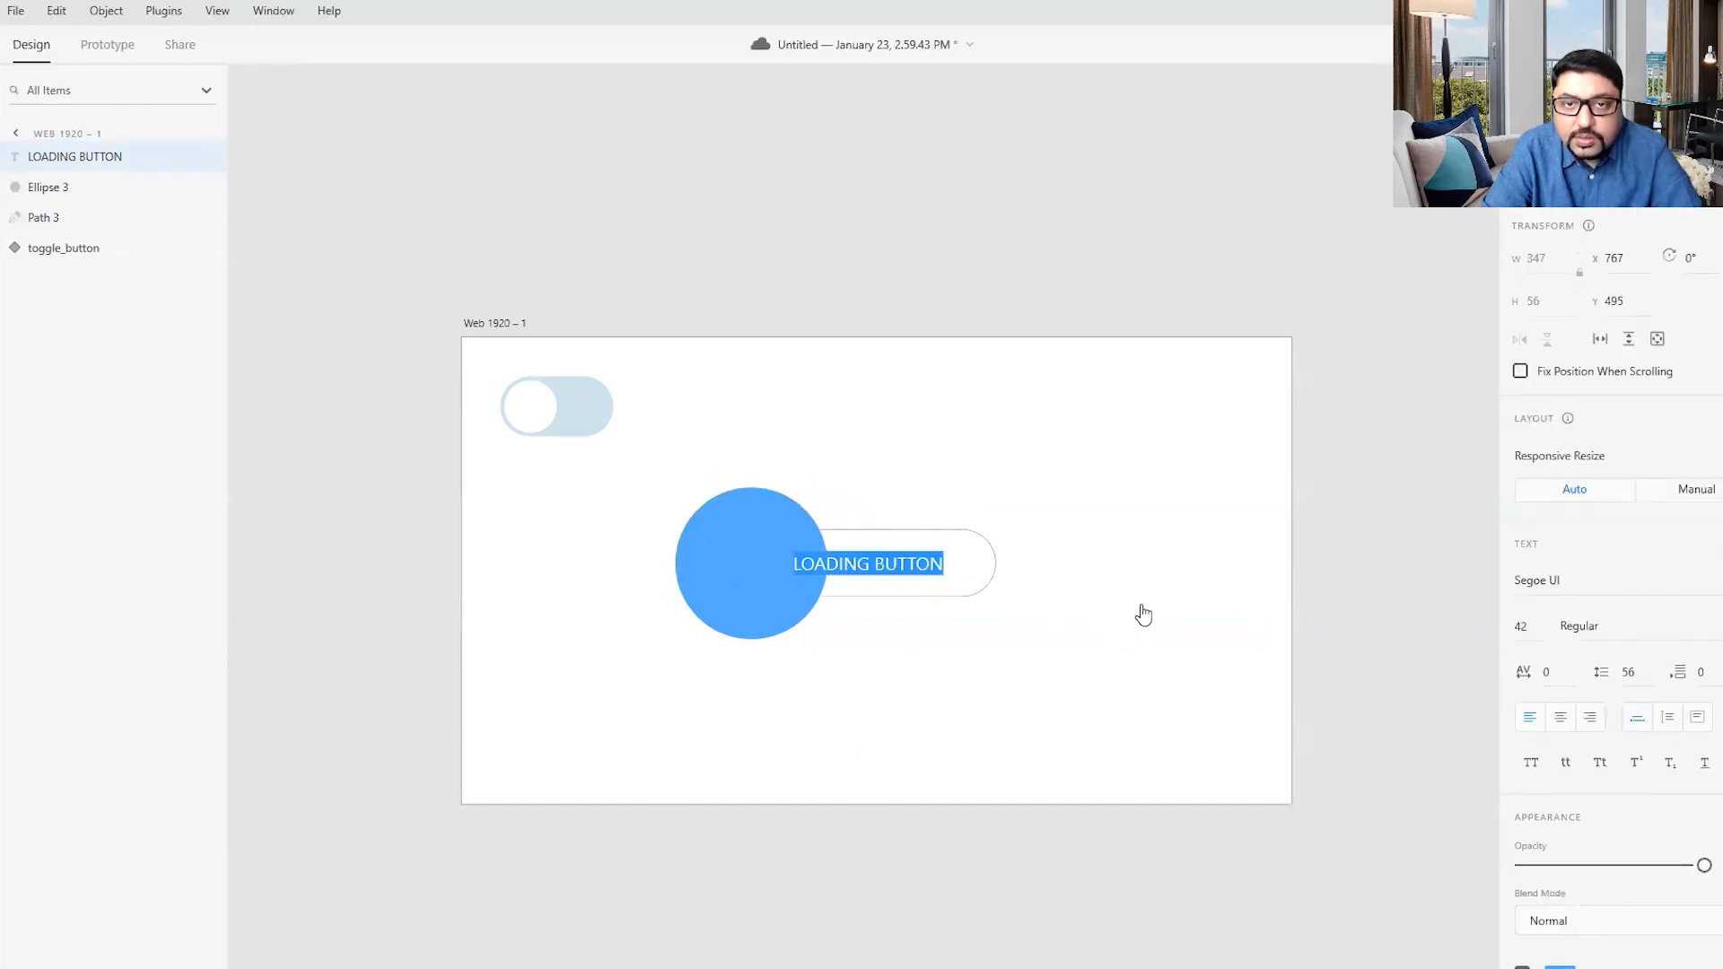
key(Right)
text(.)
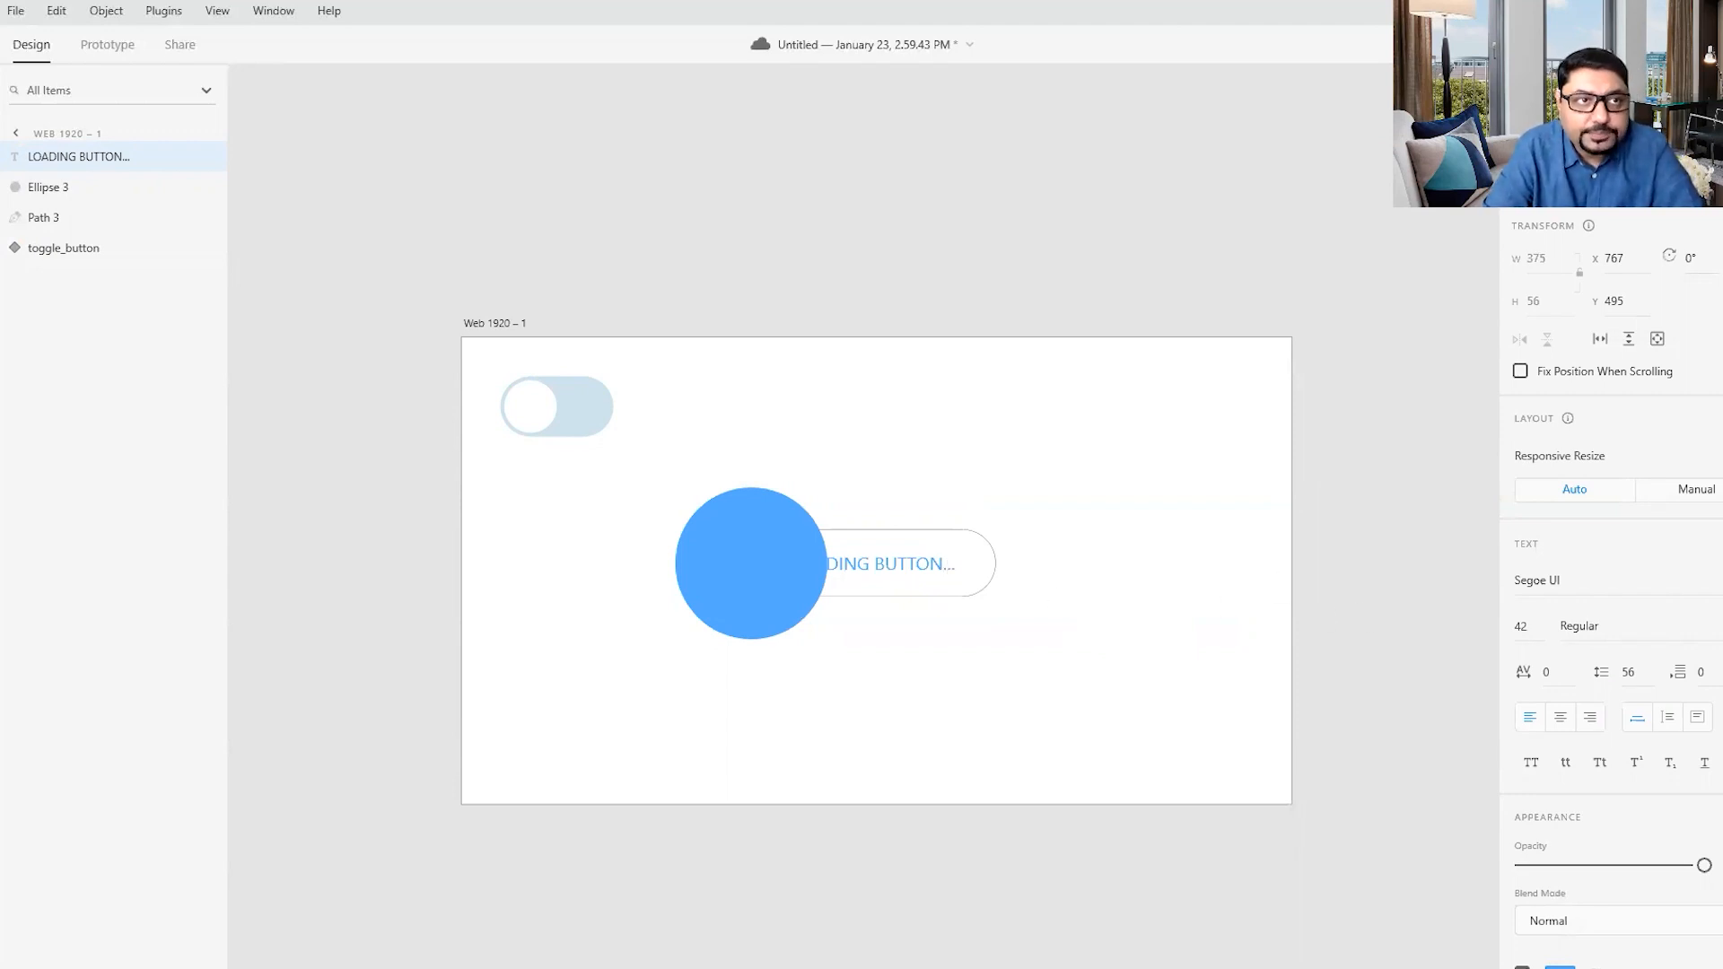
click(729, 499)
- Duplicate the long pill in place and move the copy to the top of the layer order
click(734, 513)
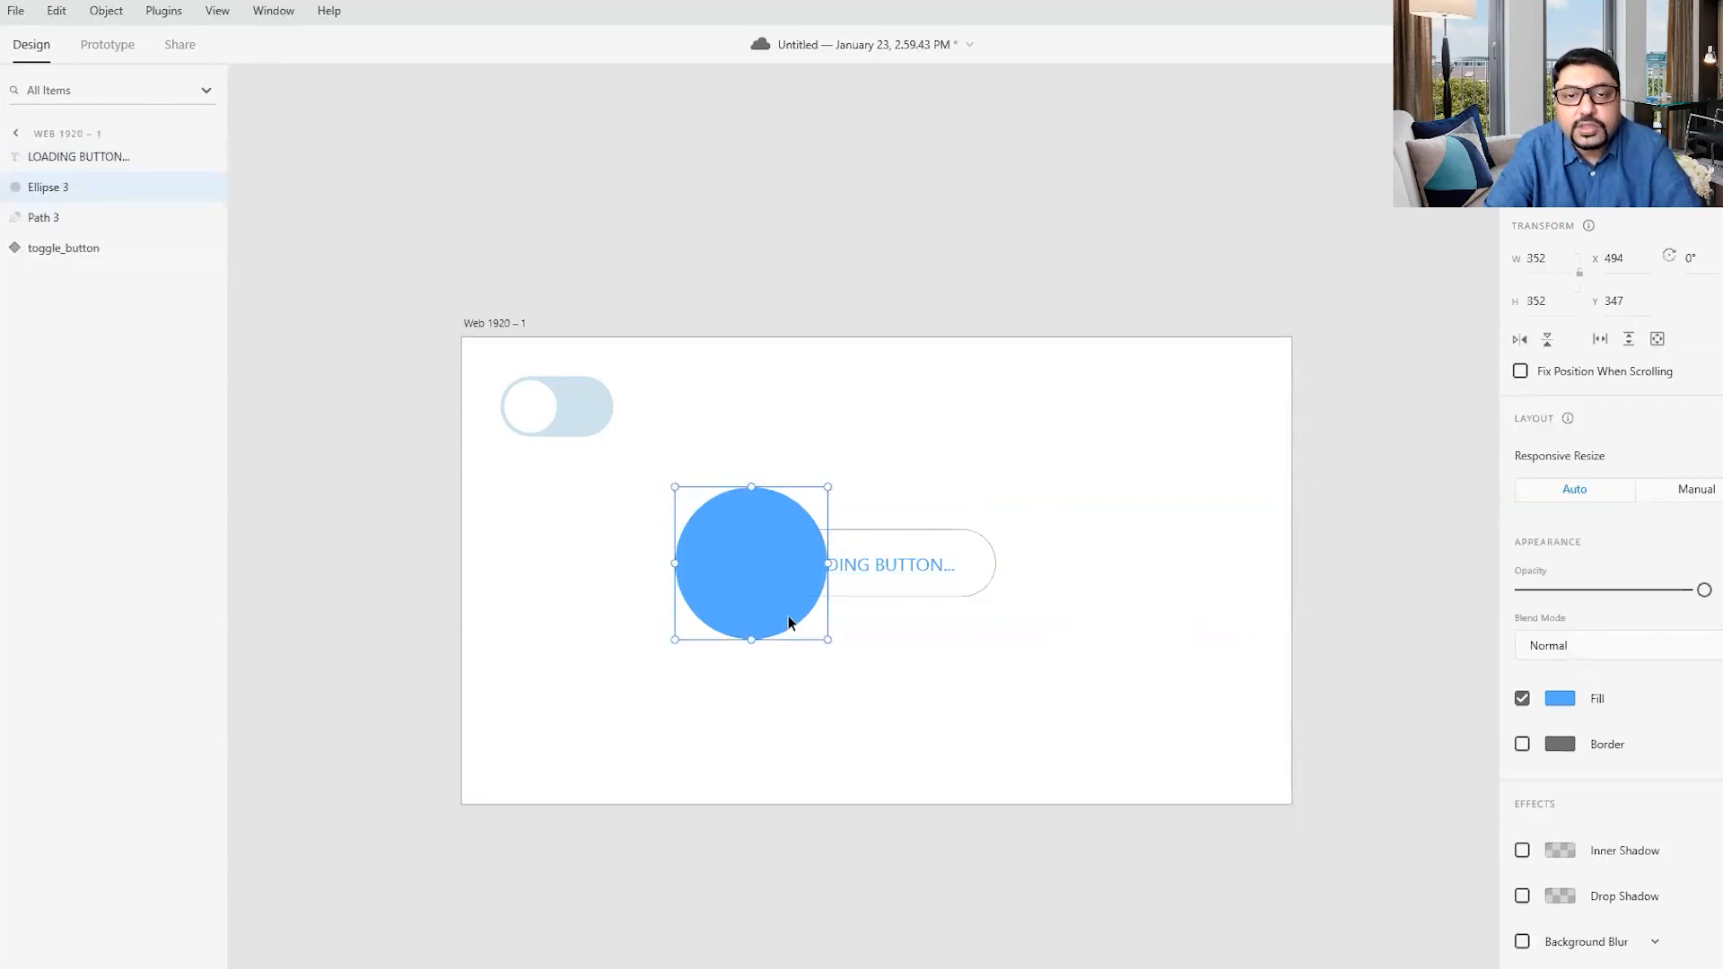
click(1042, 574)
click(931, 544)
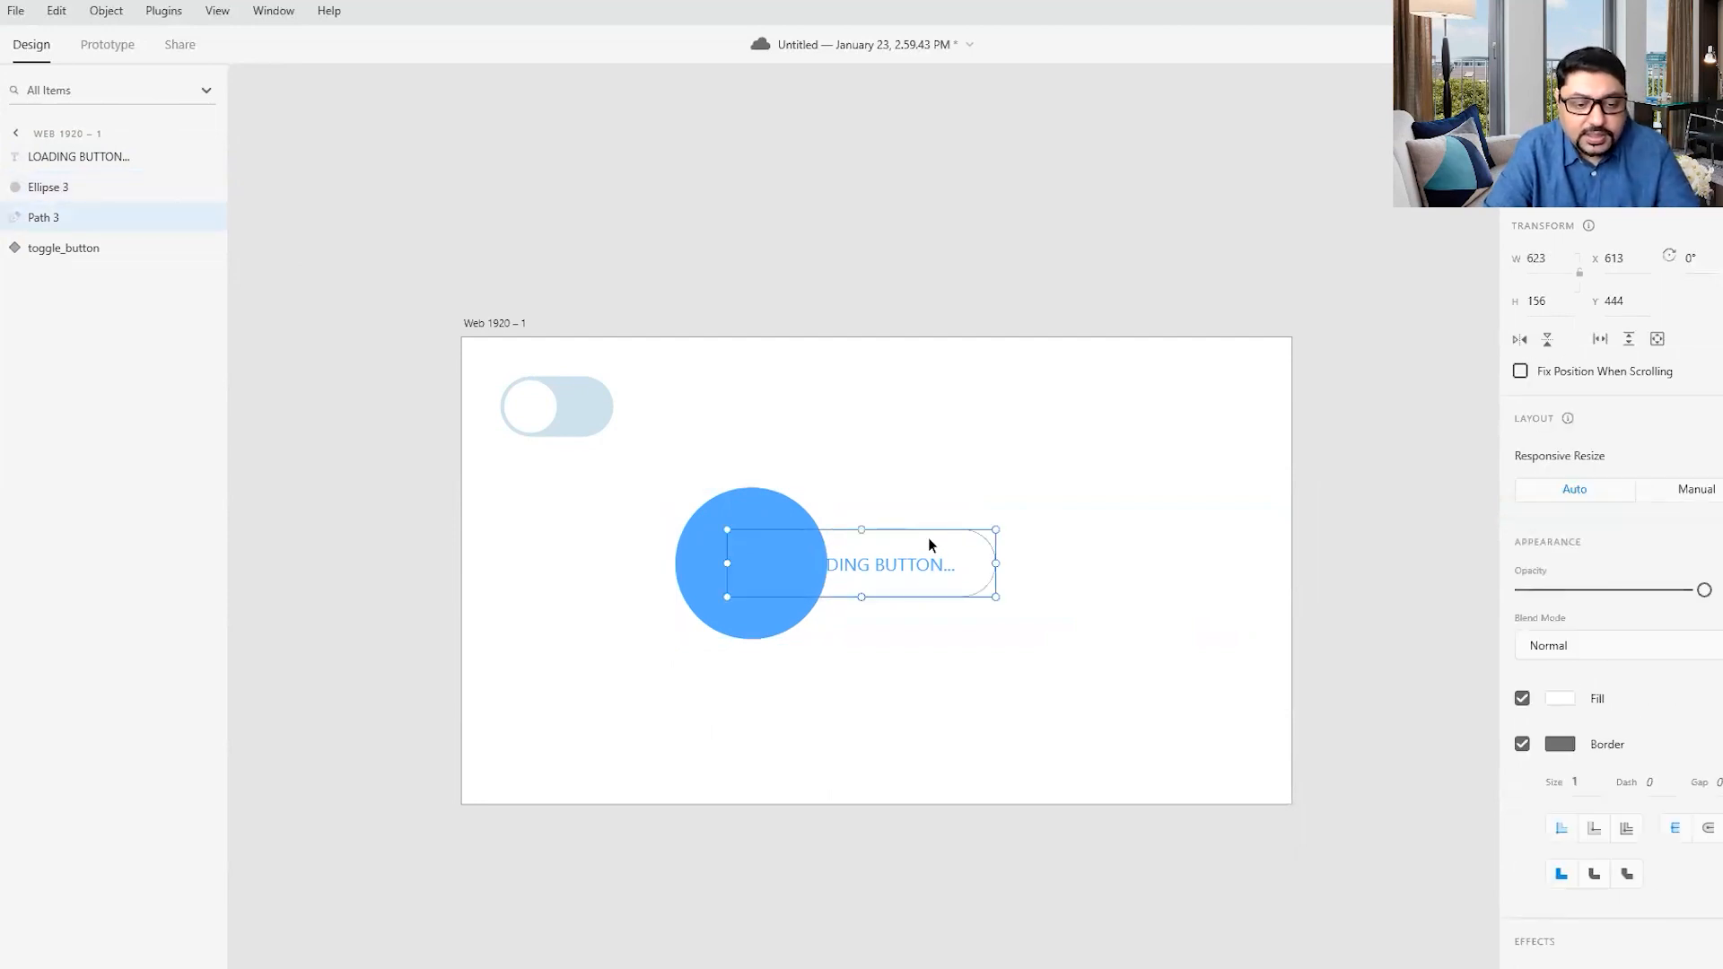
key(ctrl+d)
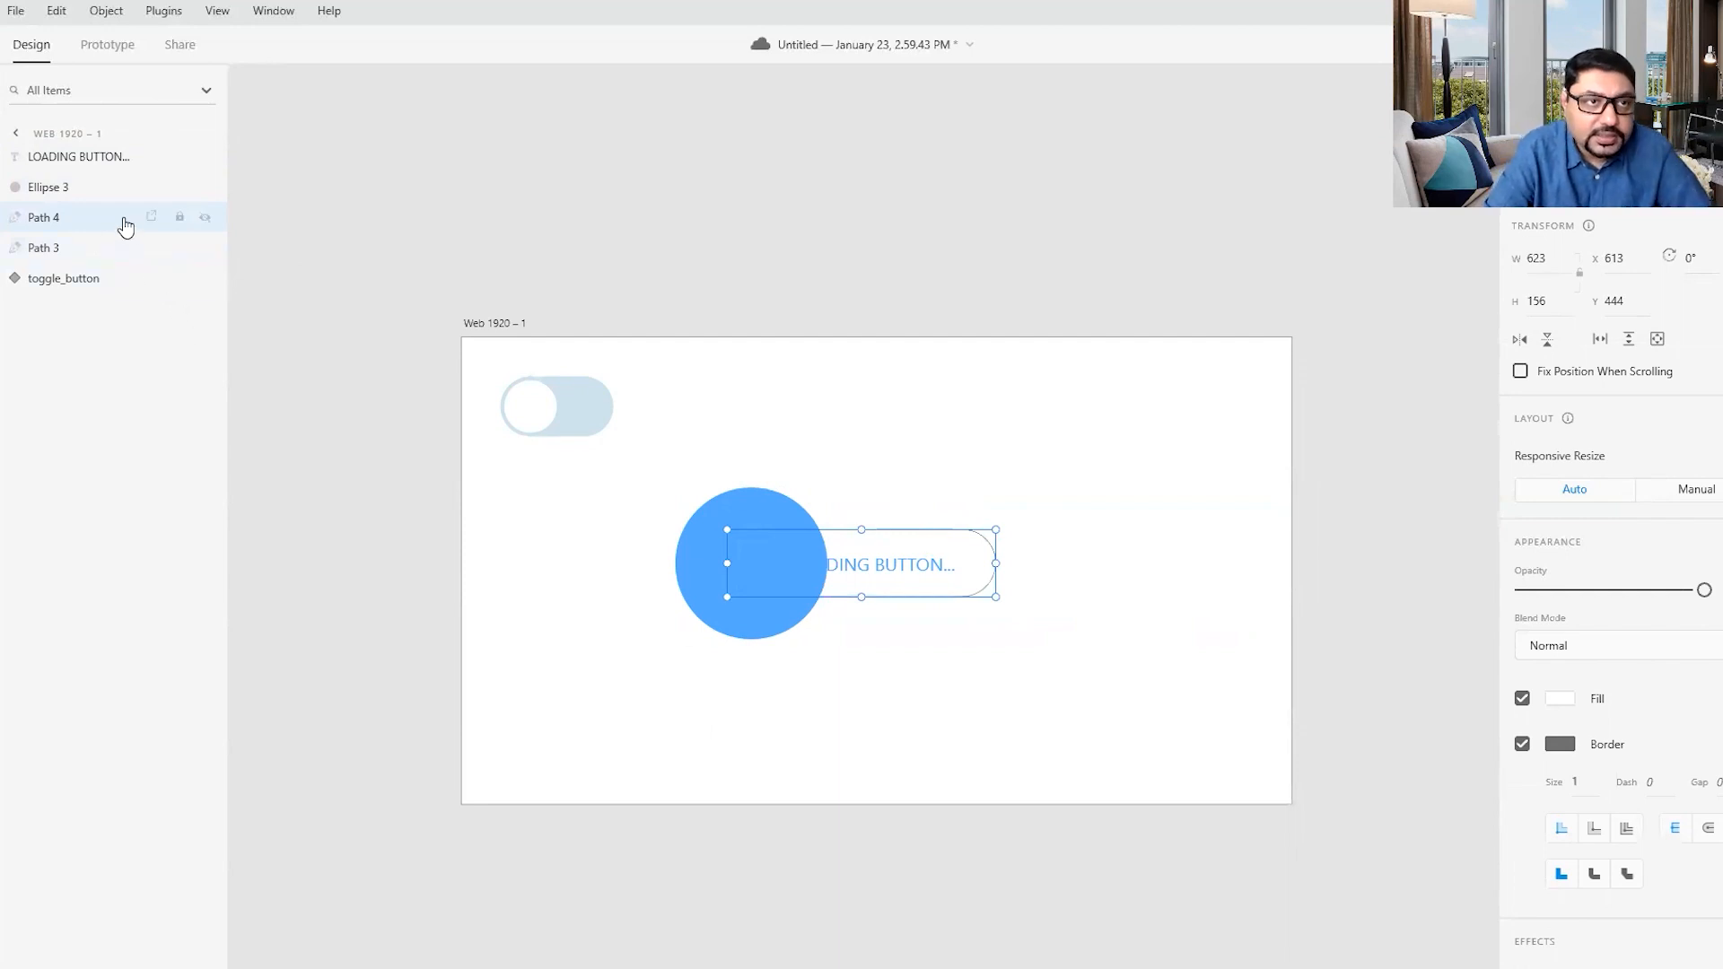
drag(91, 230, 100, 154)
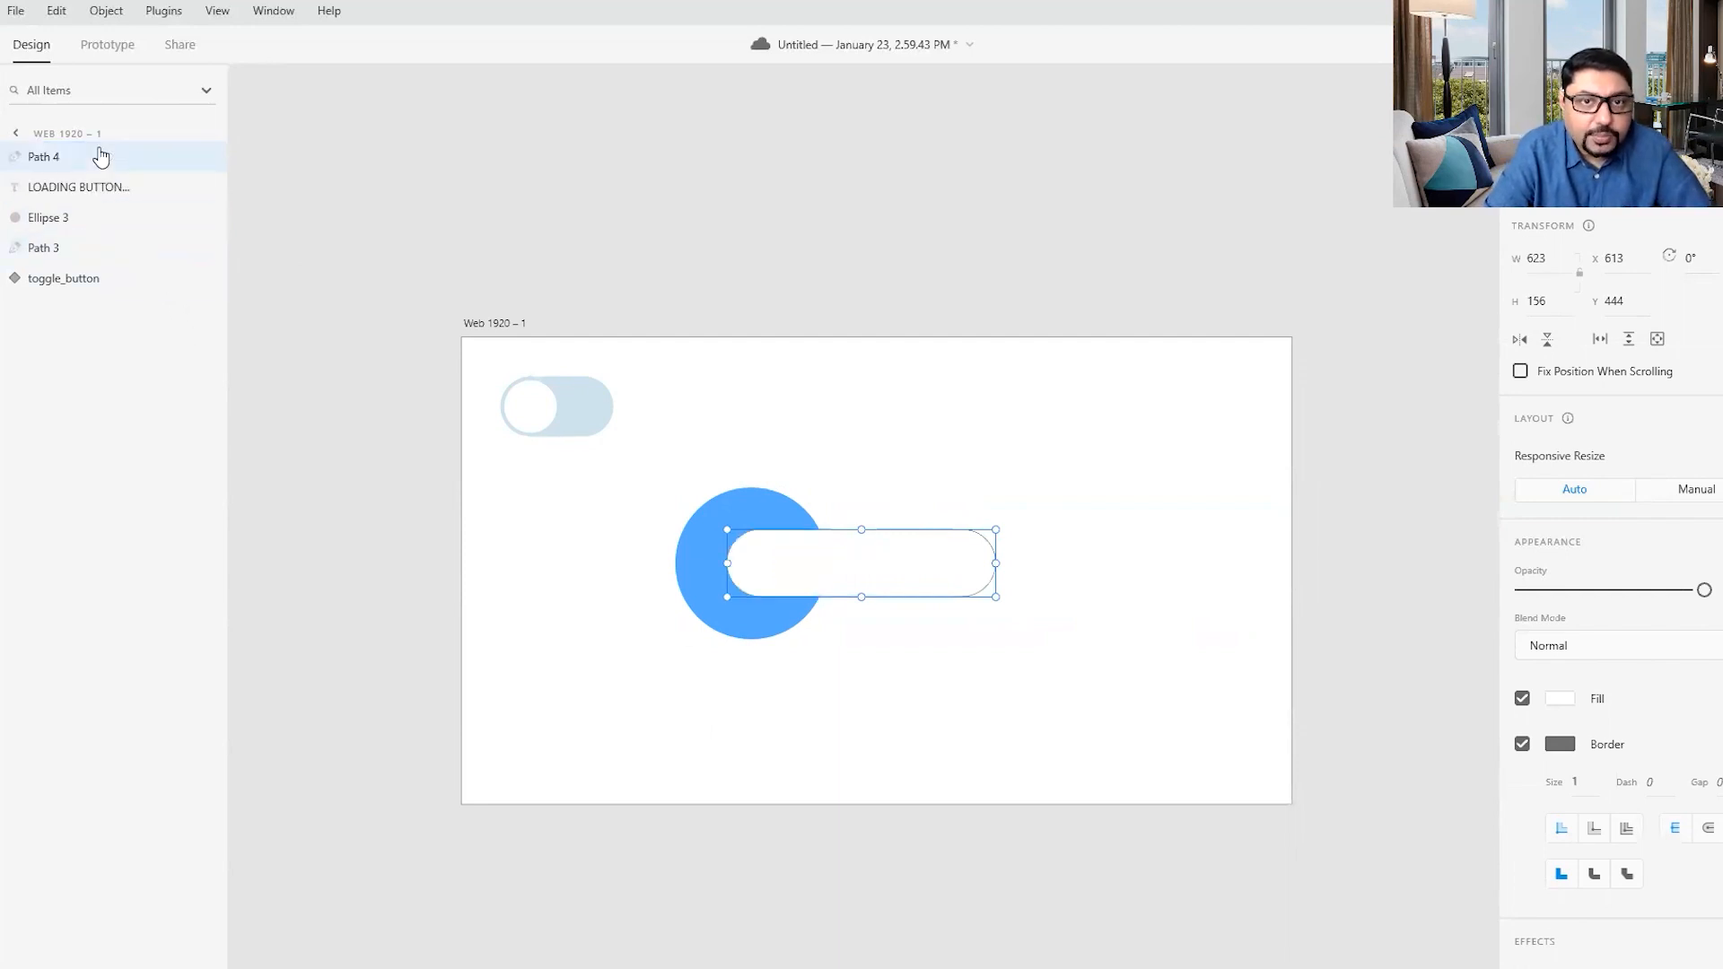
click(928, 472)
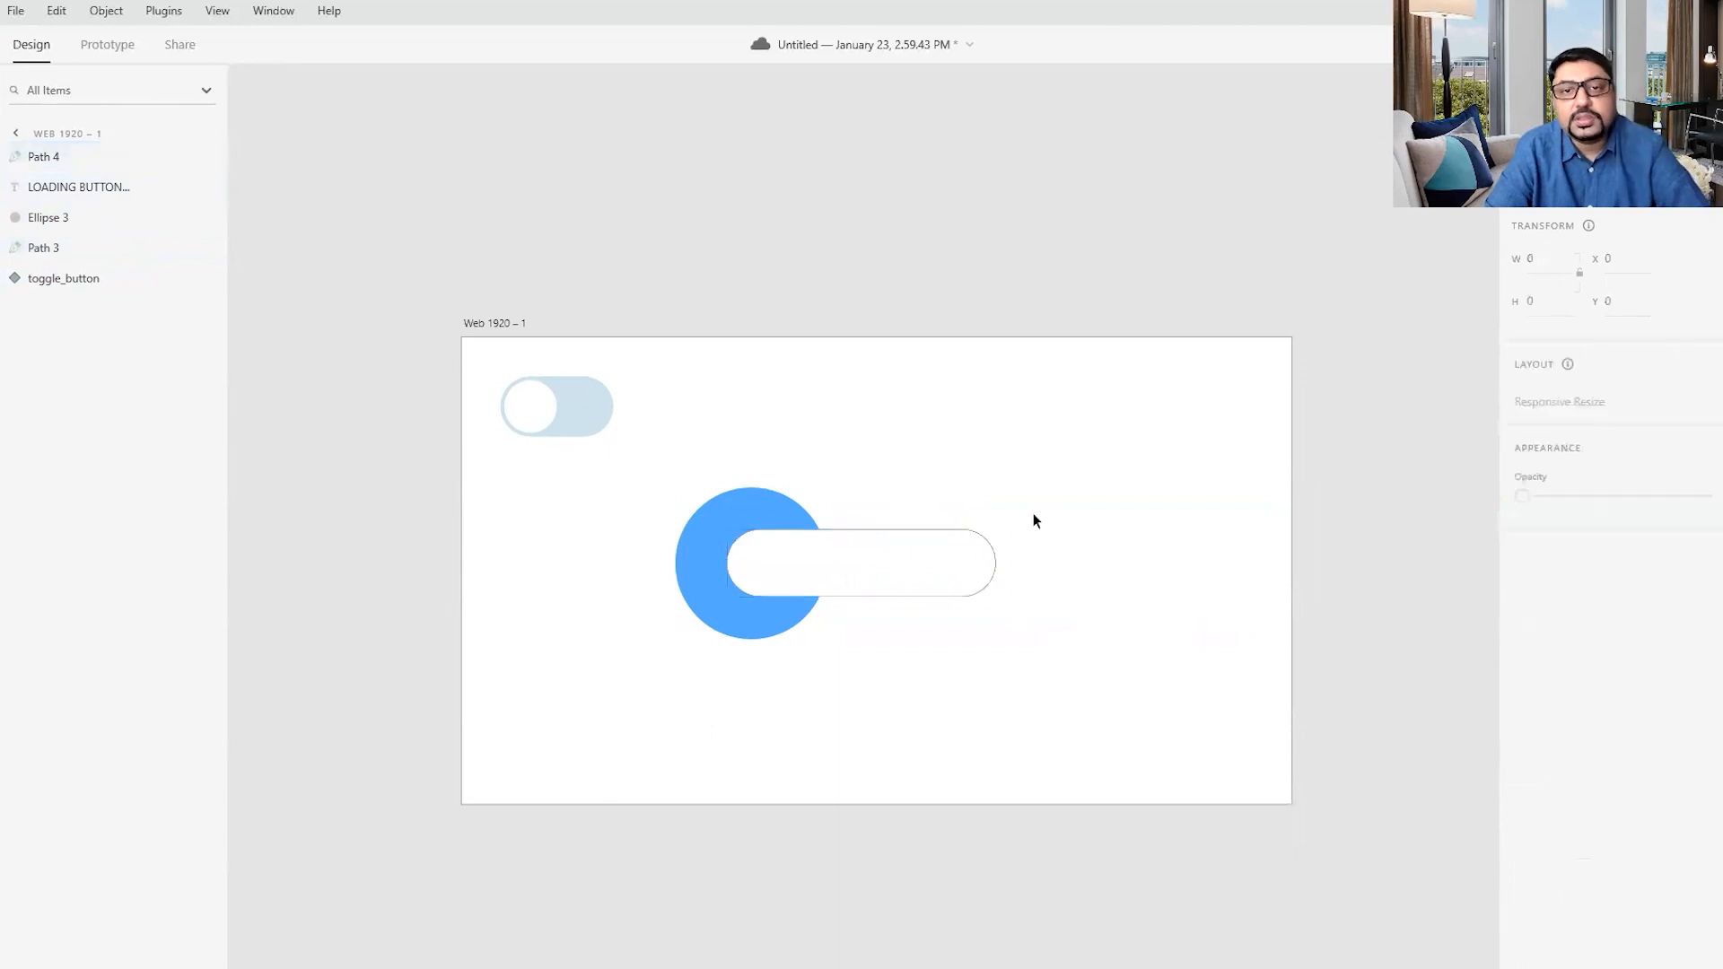
- Rename the duplicated pill's layer as "mask"
double_click(45, 156)
text(mask)
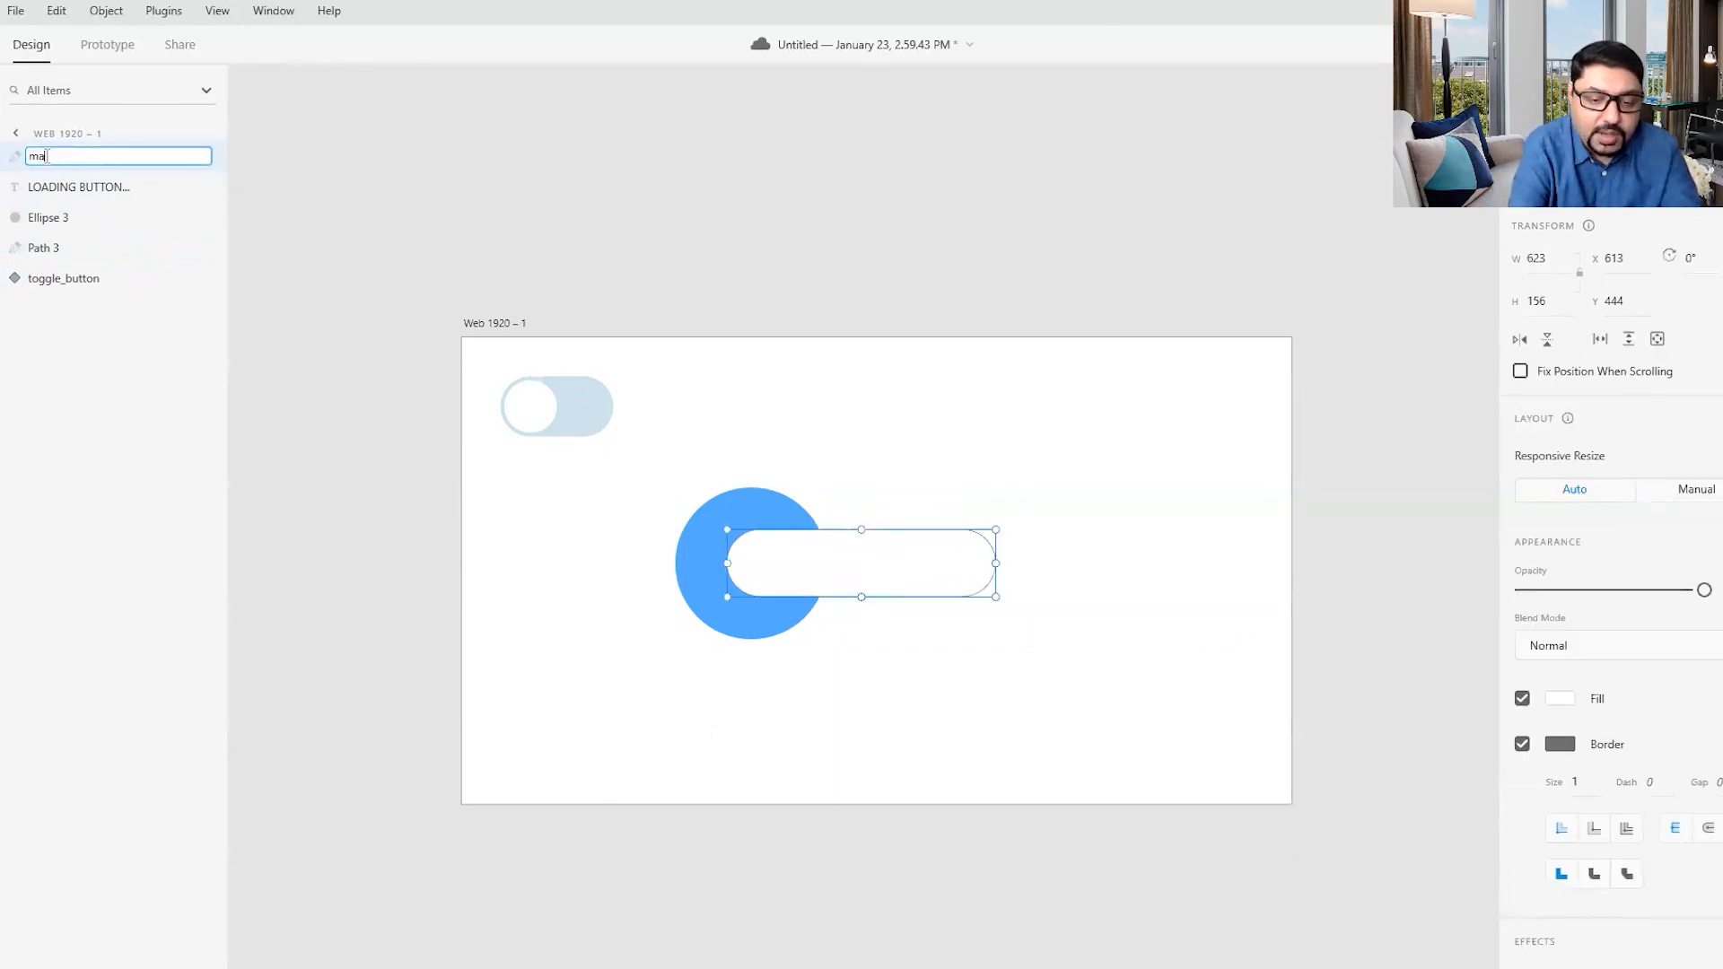
click(310, 202)
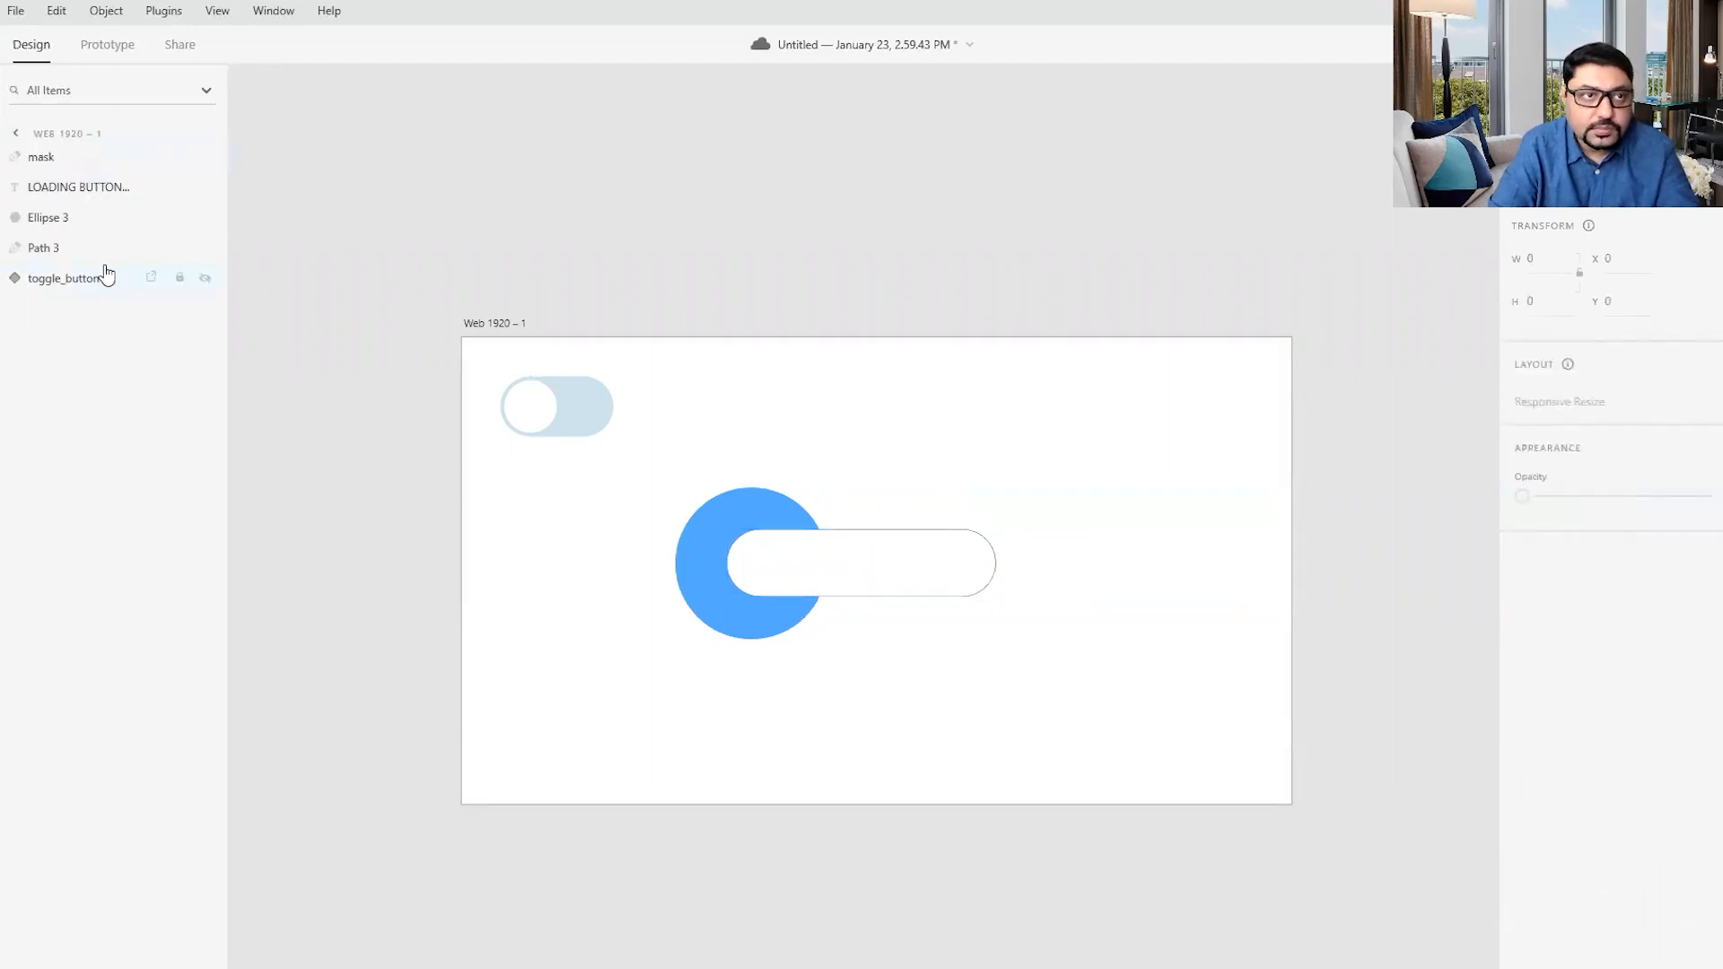
- Mask the text, the blue circle and the original pill with the shape named mask
click(41, 164)
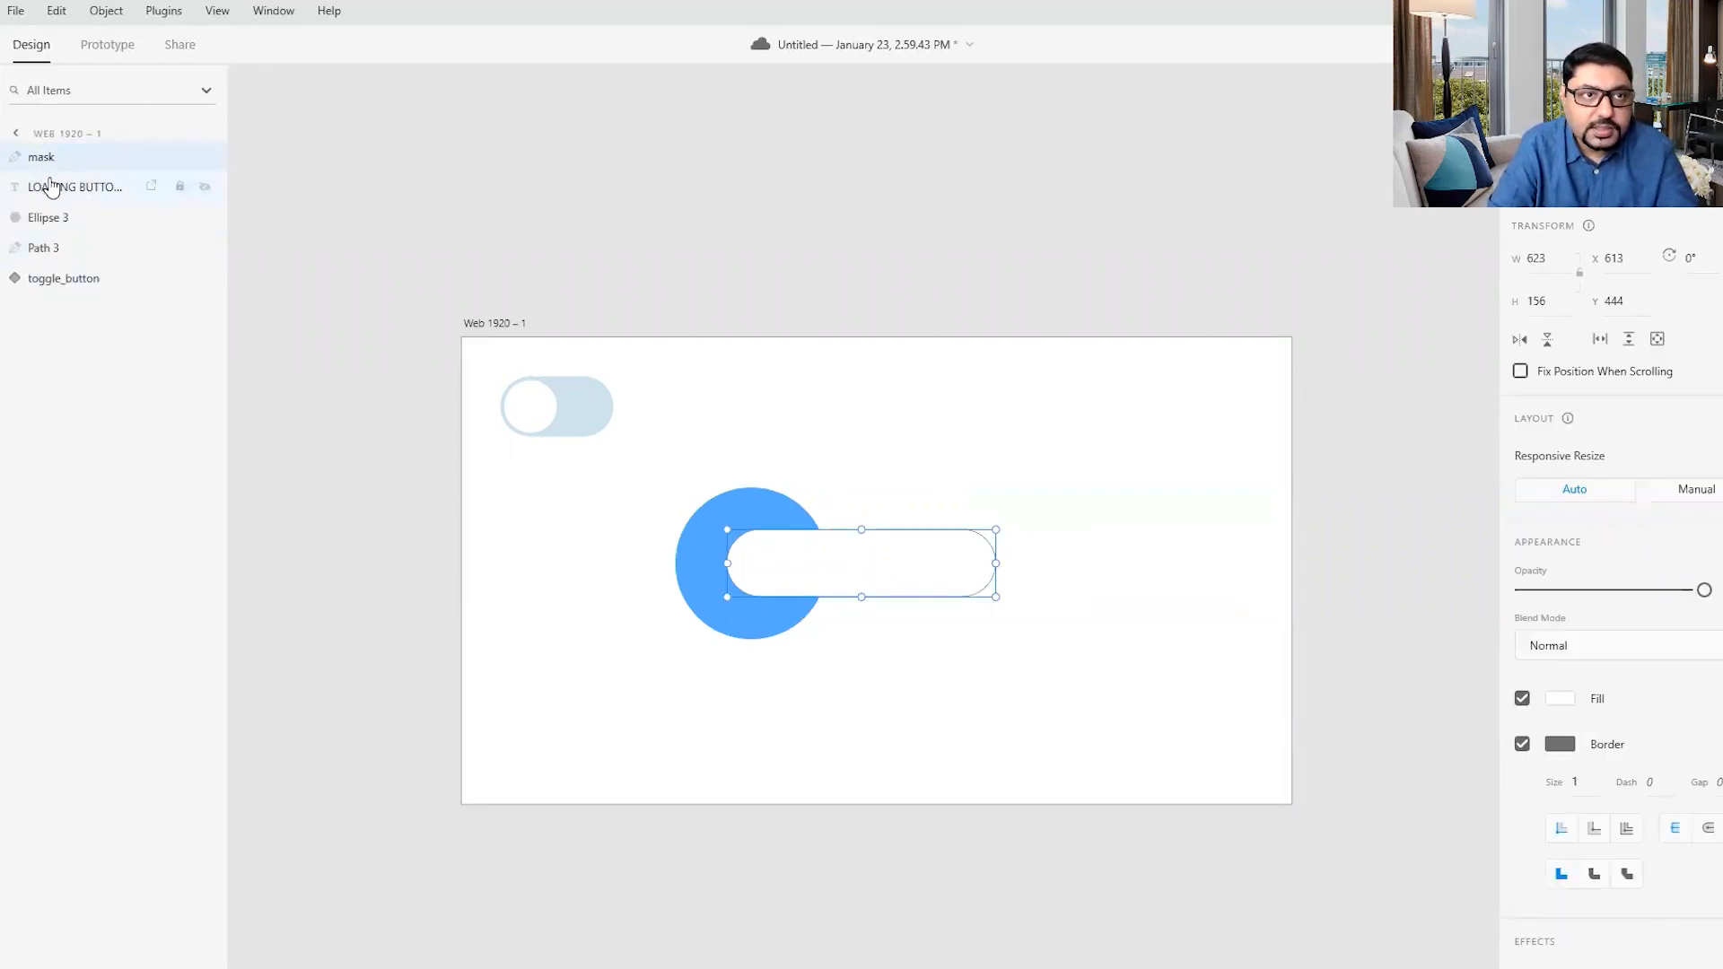
shift+click(52, 187)
shift+click(55, 225)
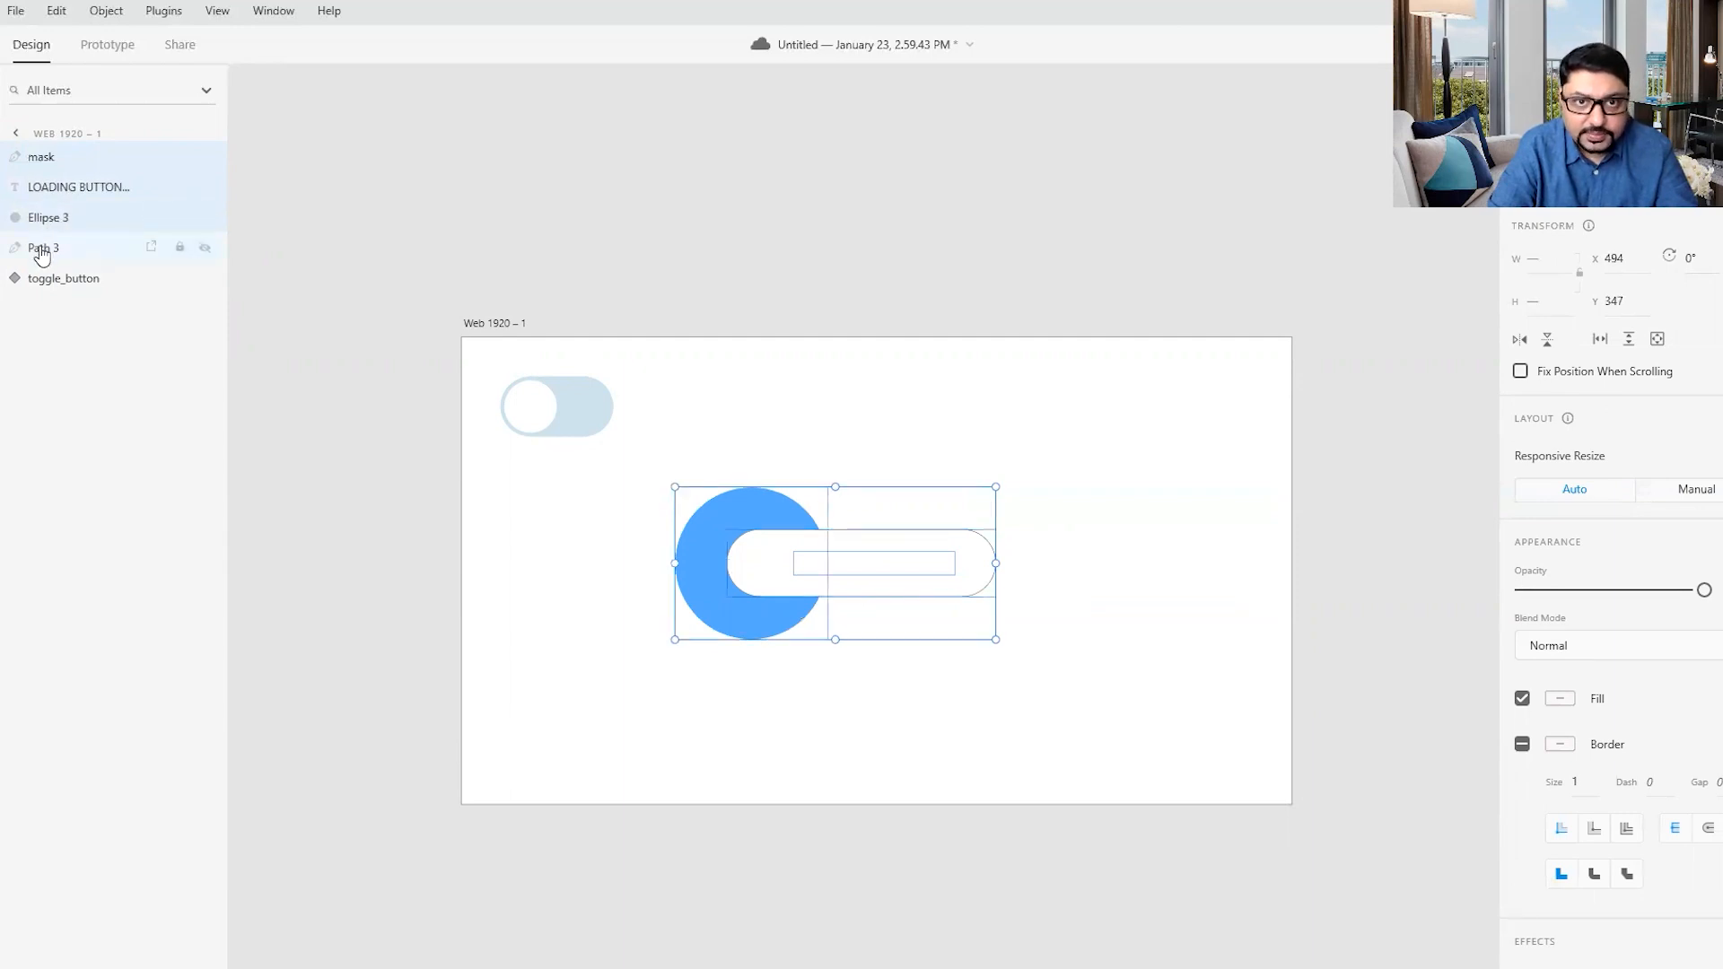
shift+click(40, 251)
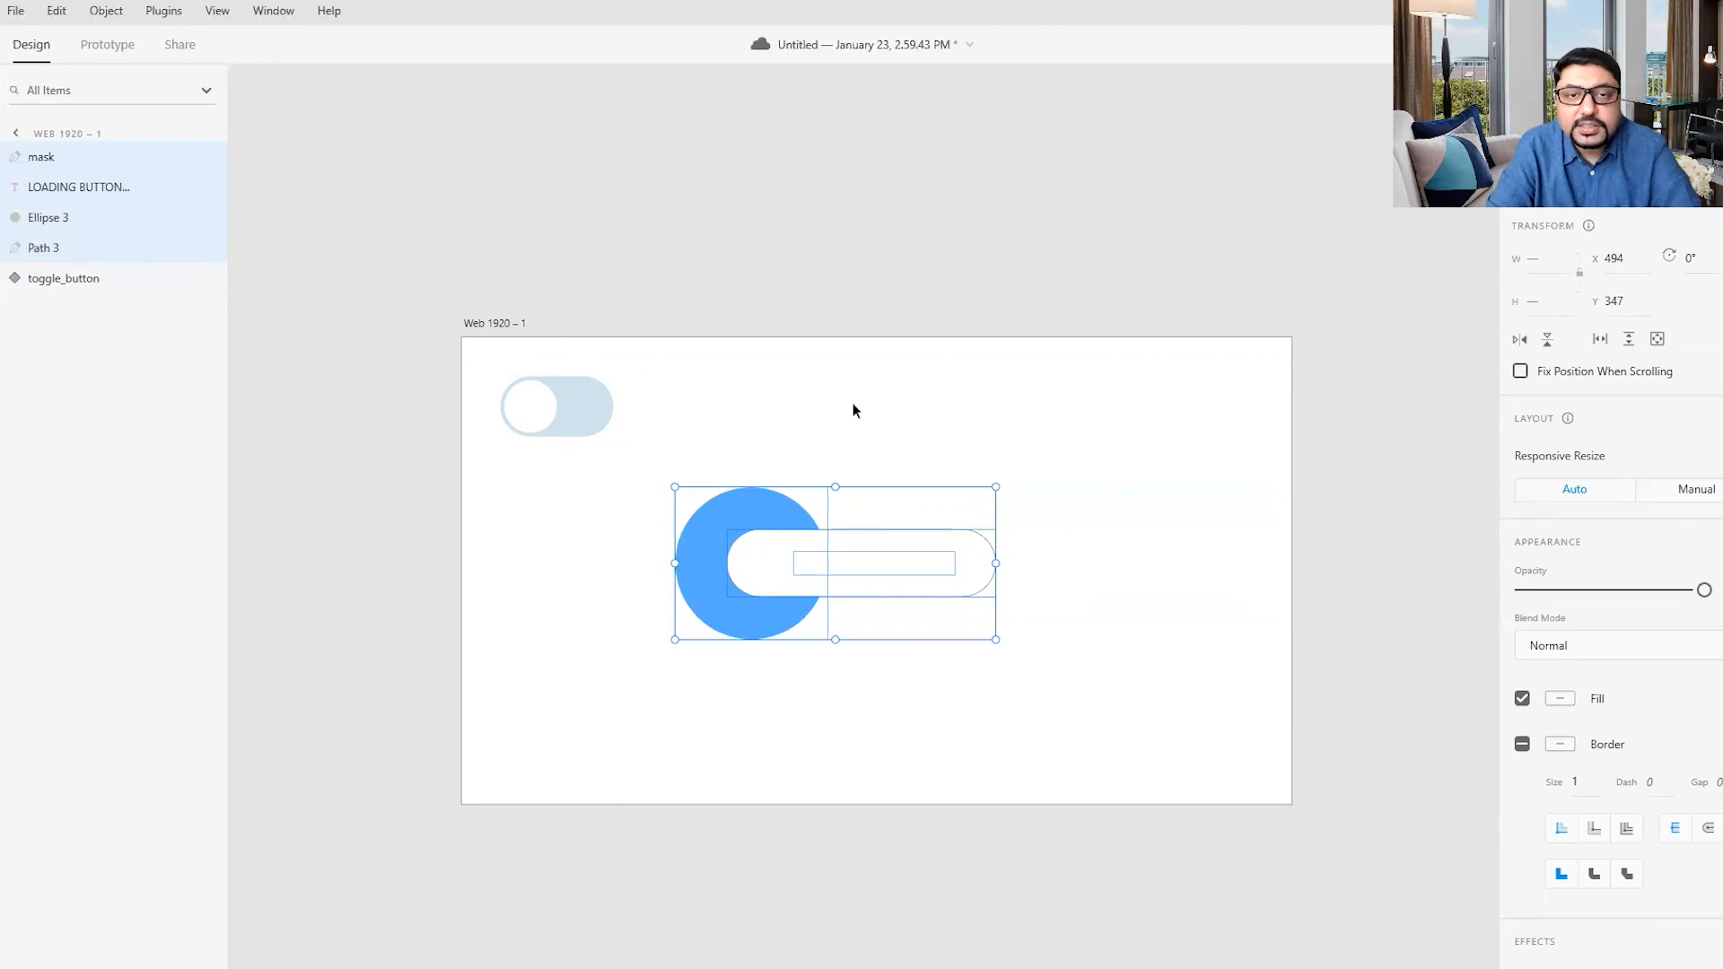
right_click(727, 521)
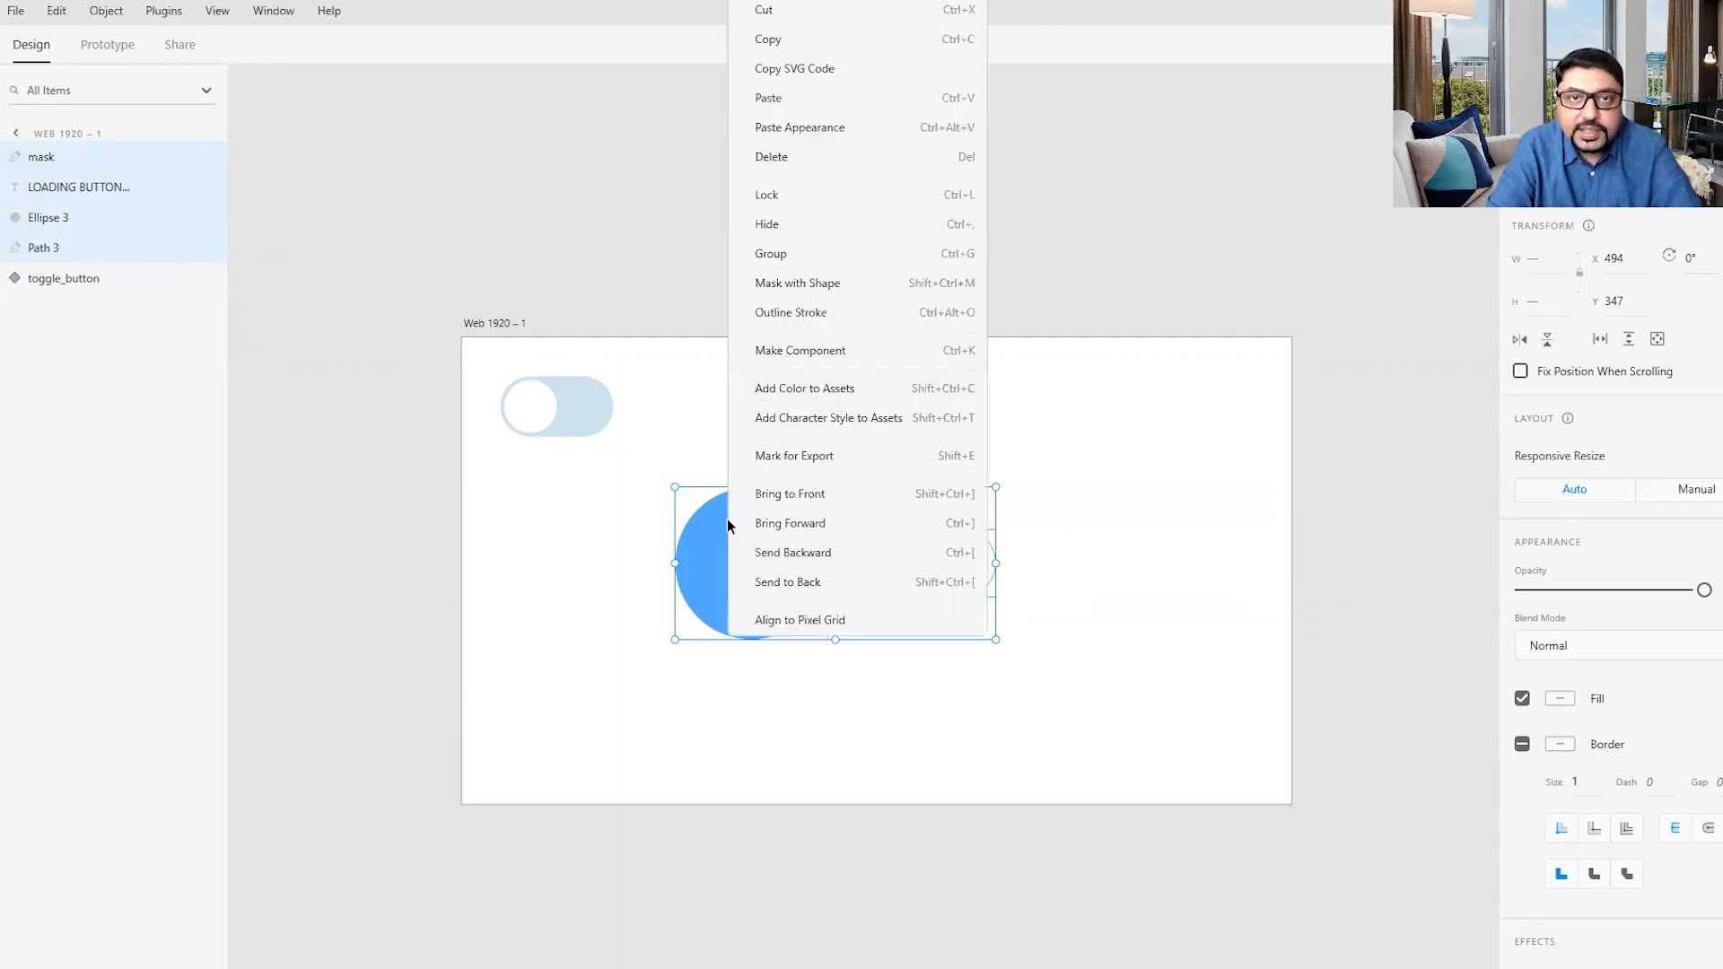
click(802, 289)
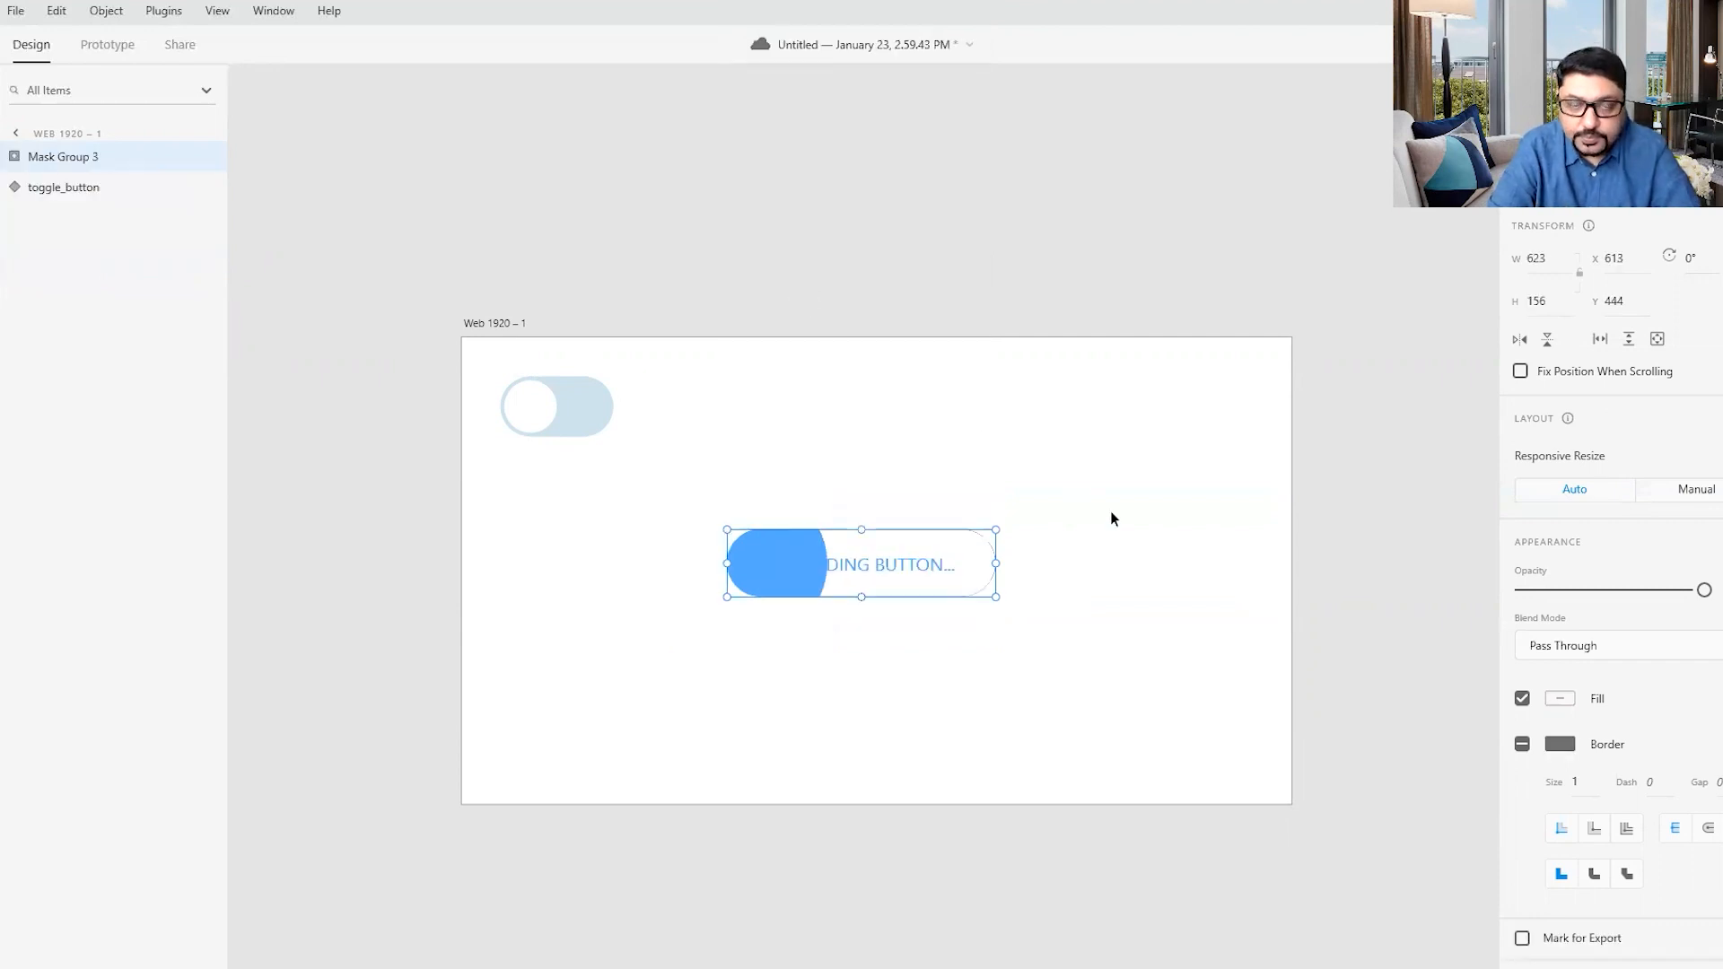
click(1117, 582)
- Move the blue circle inside the mask group horizontally until it sits just outside the pill's left end
click(757, 552)
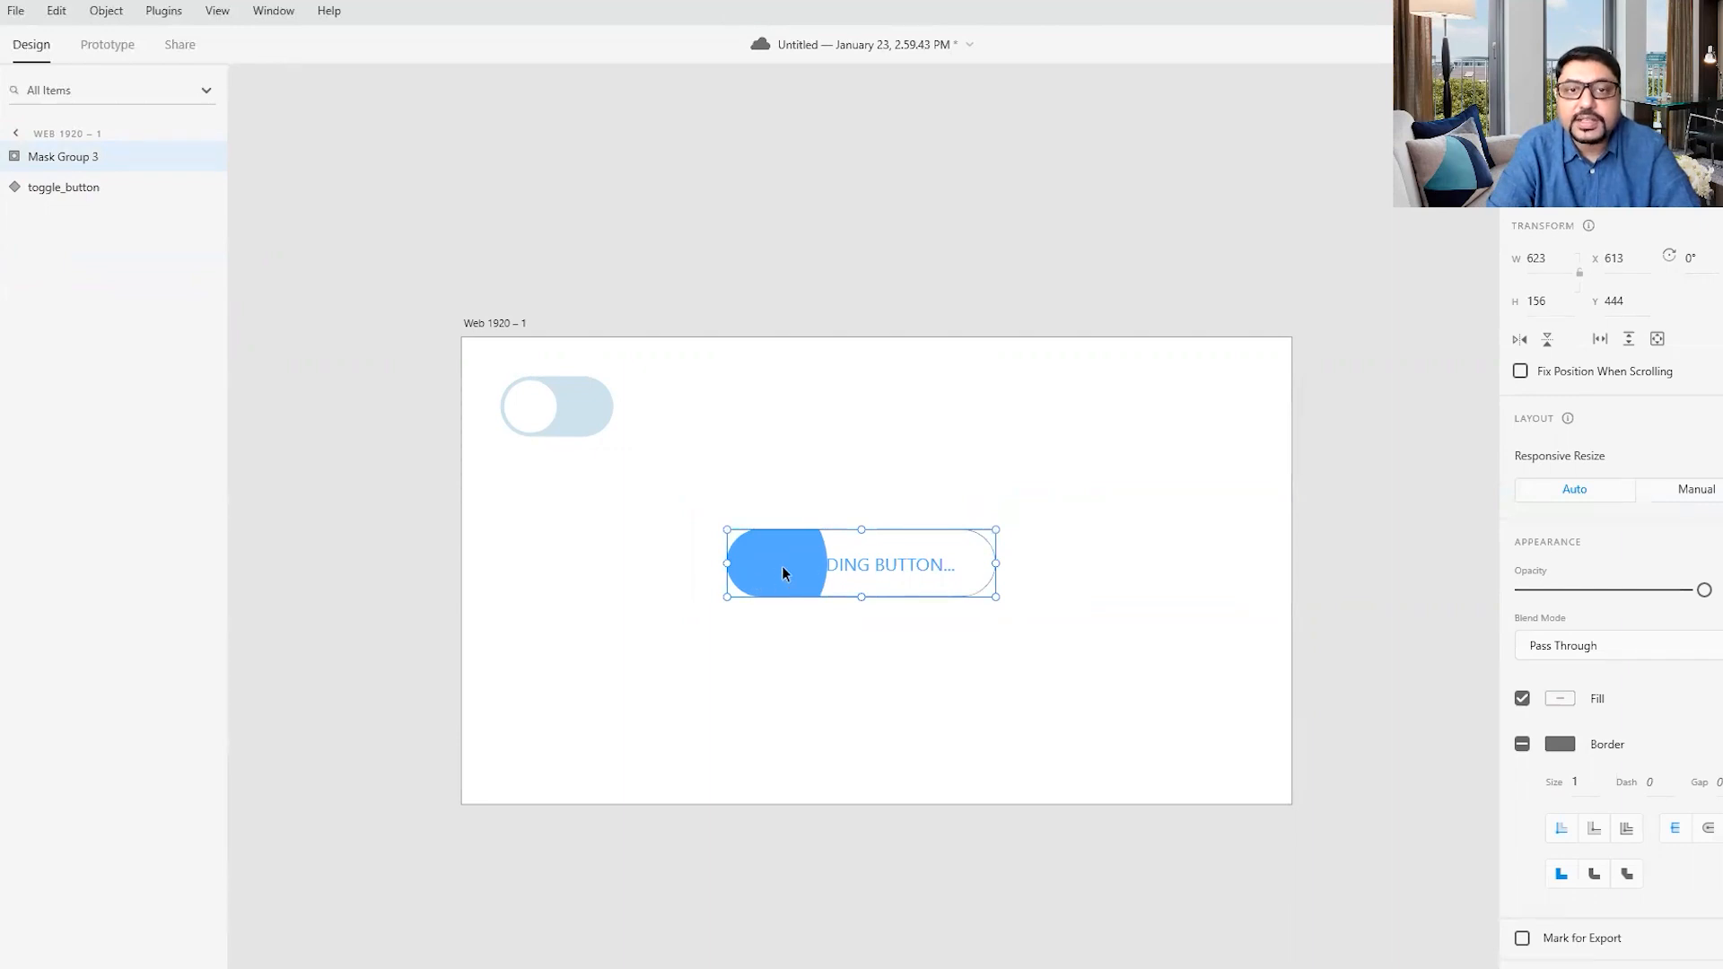
double_click(783, 568)
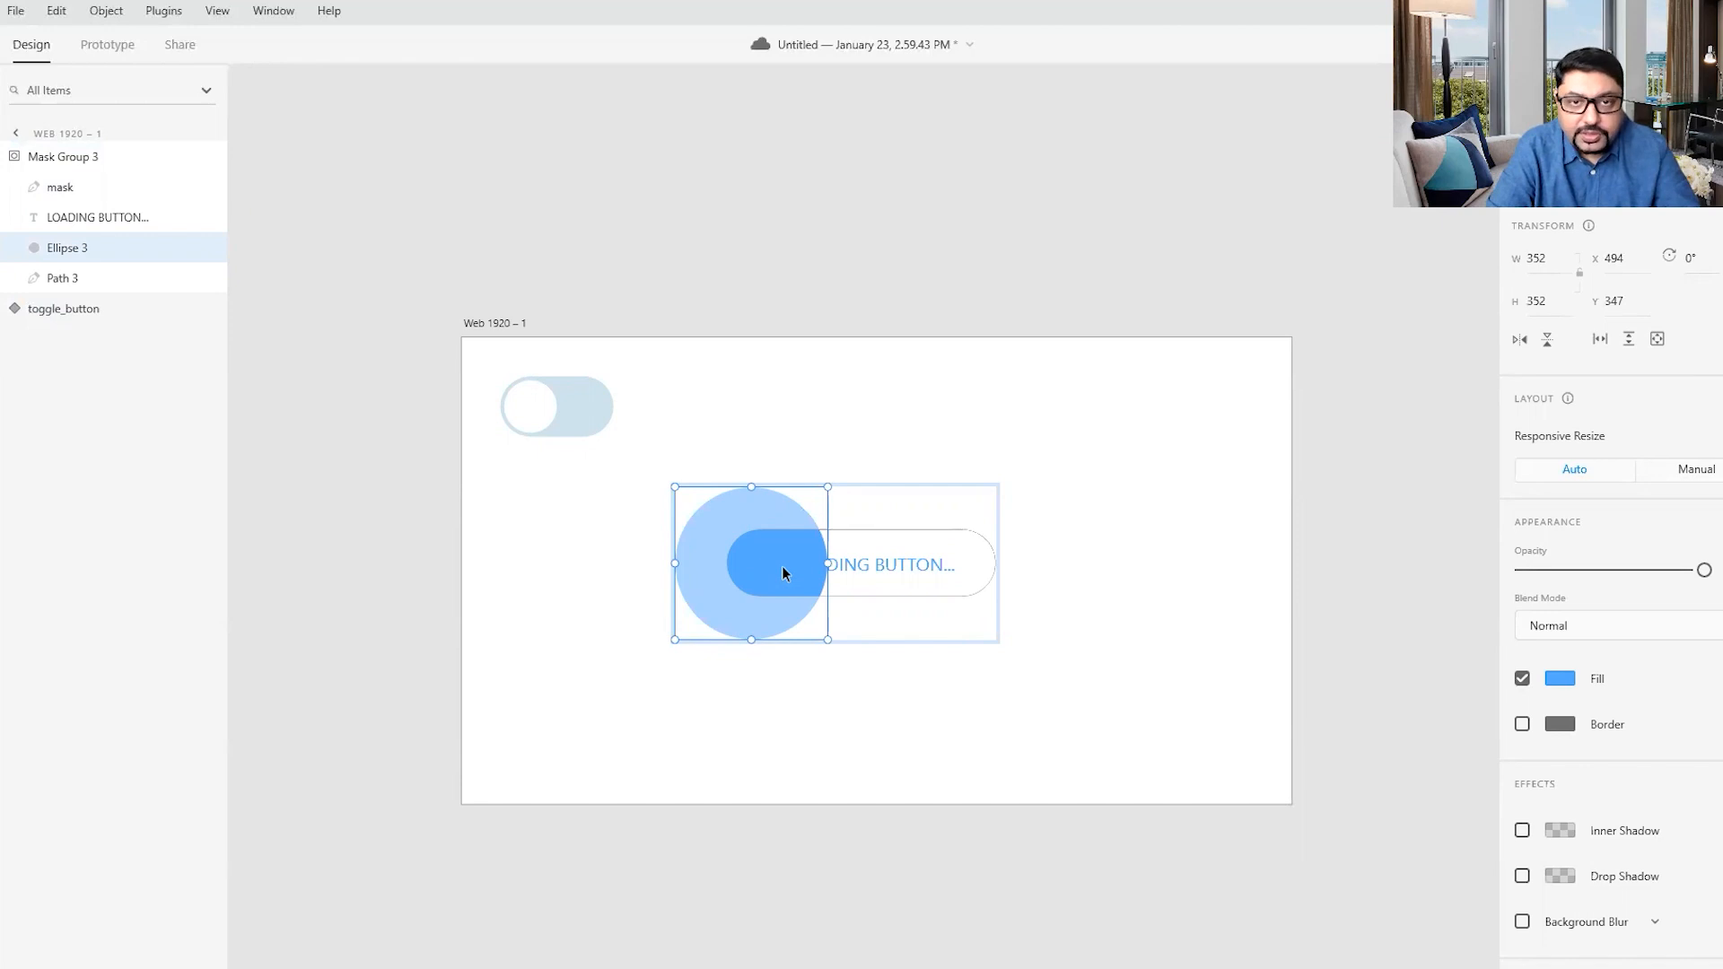
drag(782, 566, 676, 559)
- Center the LOADING BUTTON... text inside the pill, at about X 737, nudging it slightly downward
drag(842, 569, 826, 571)
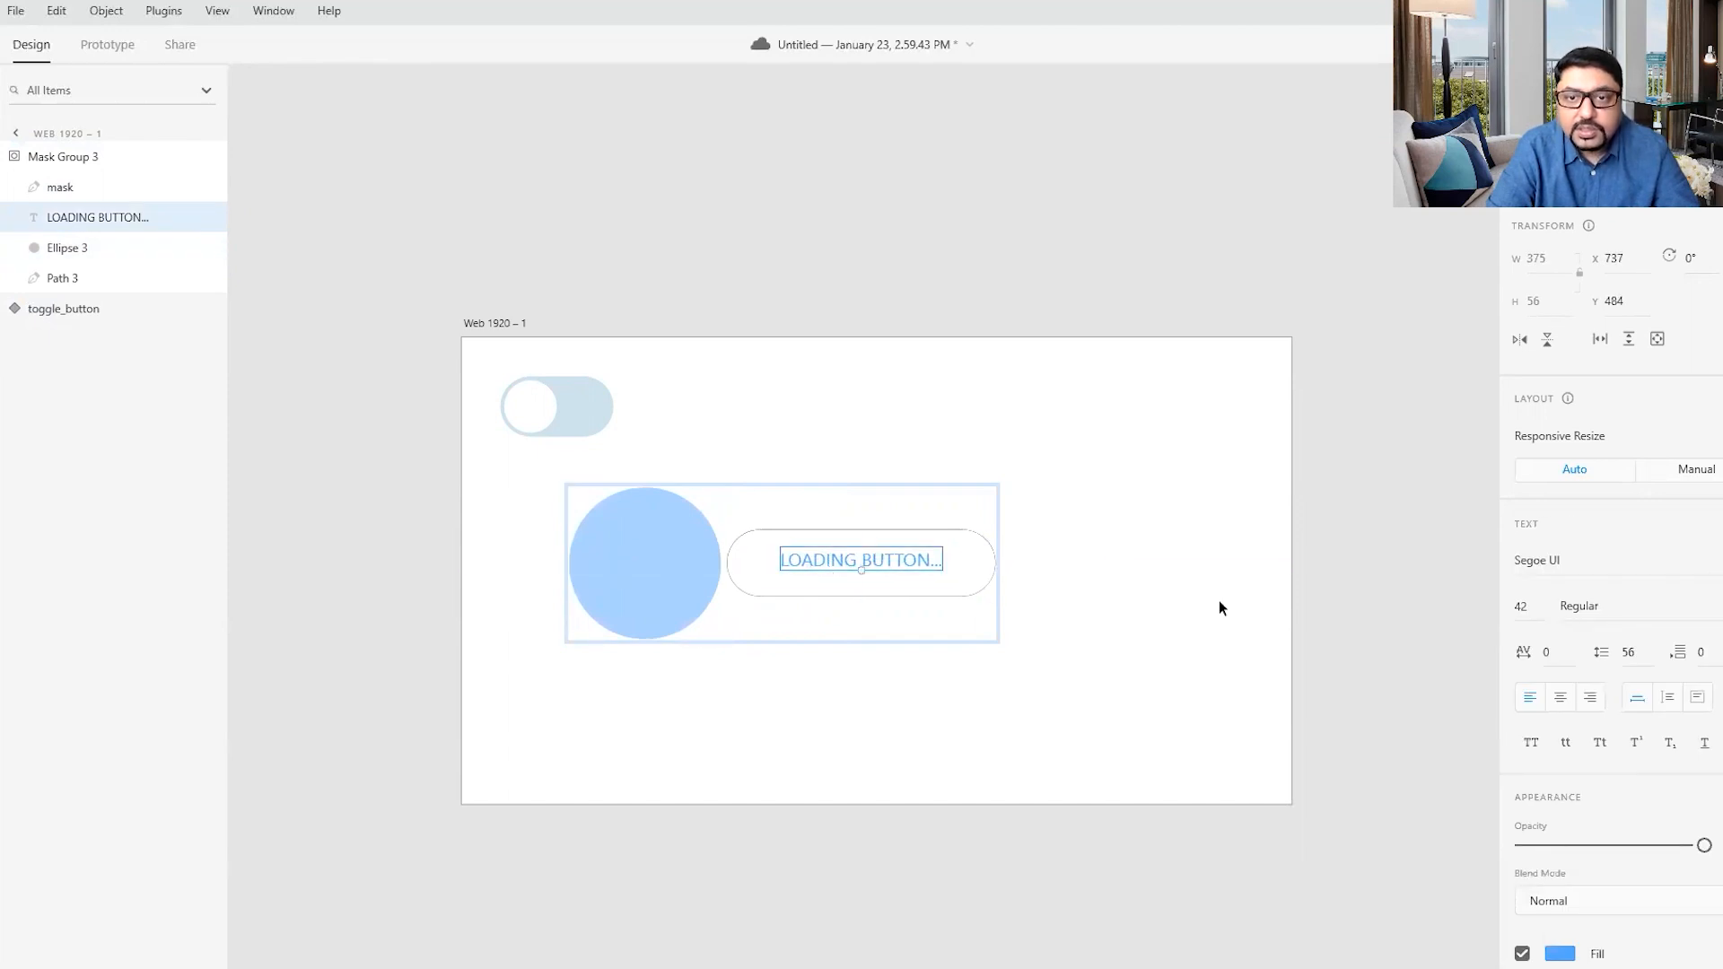
key(Down)
key(Down)
key(Down)
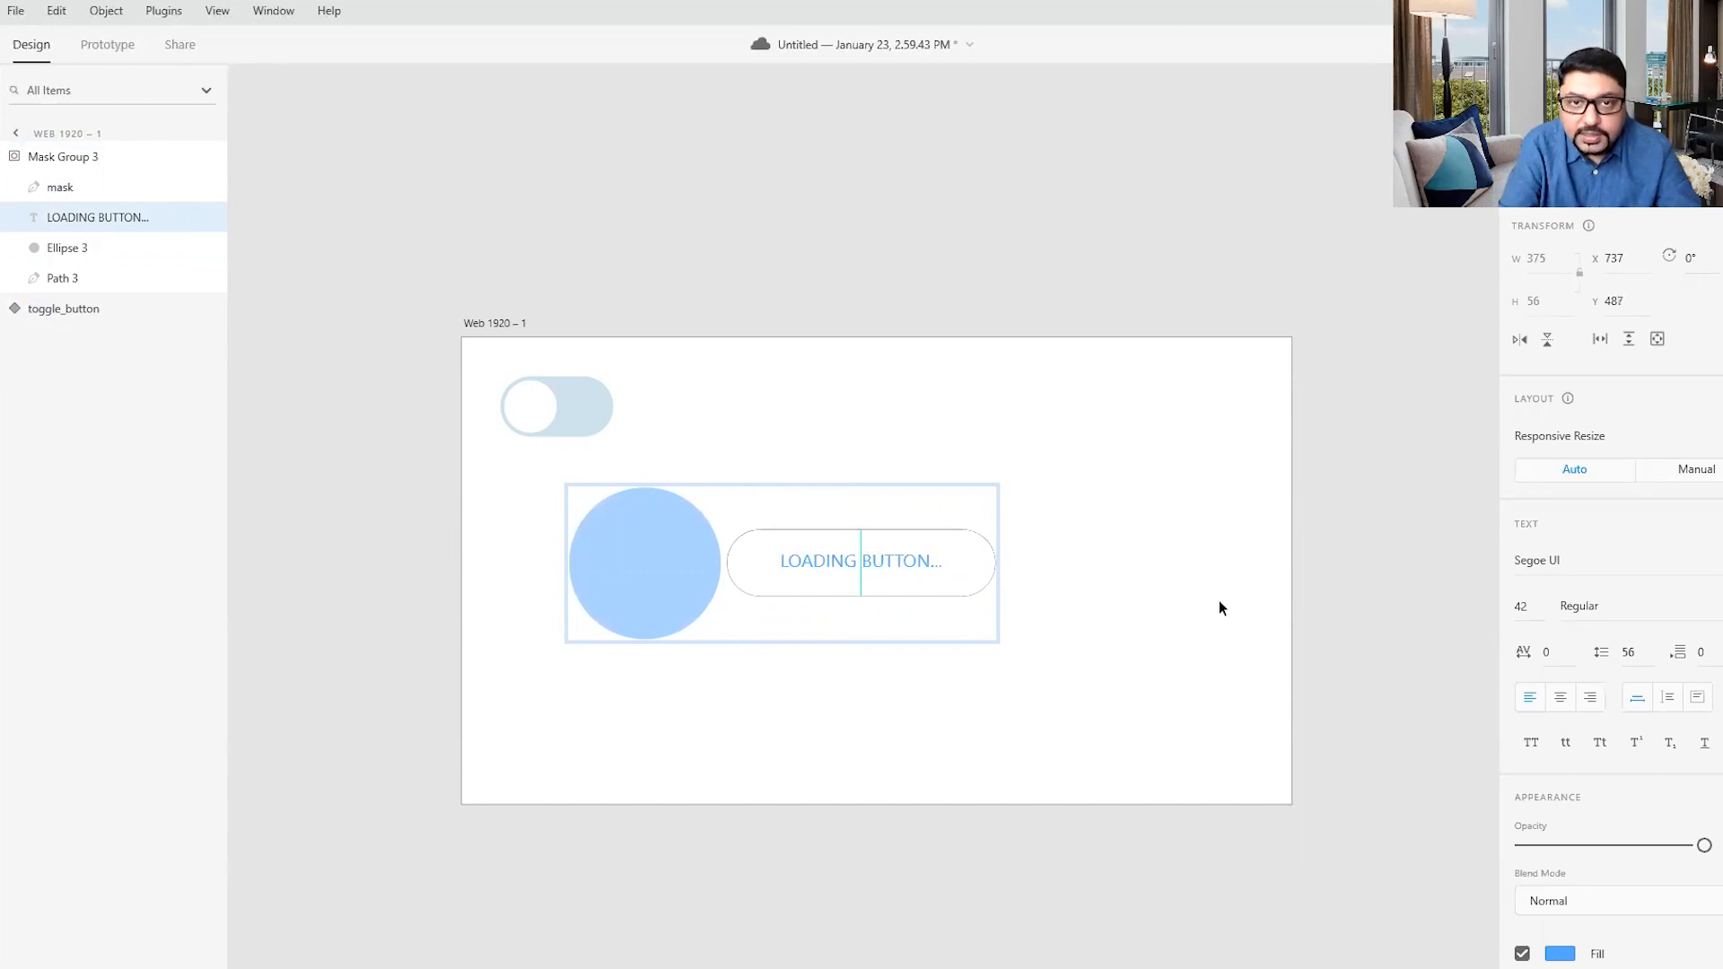
click(1219, 608)
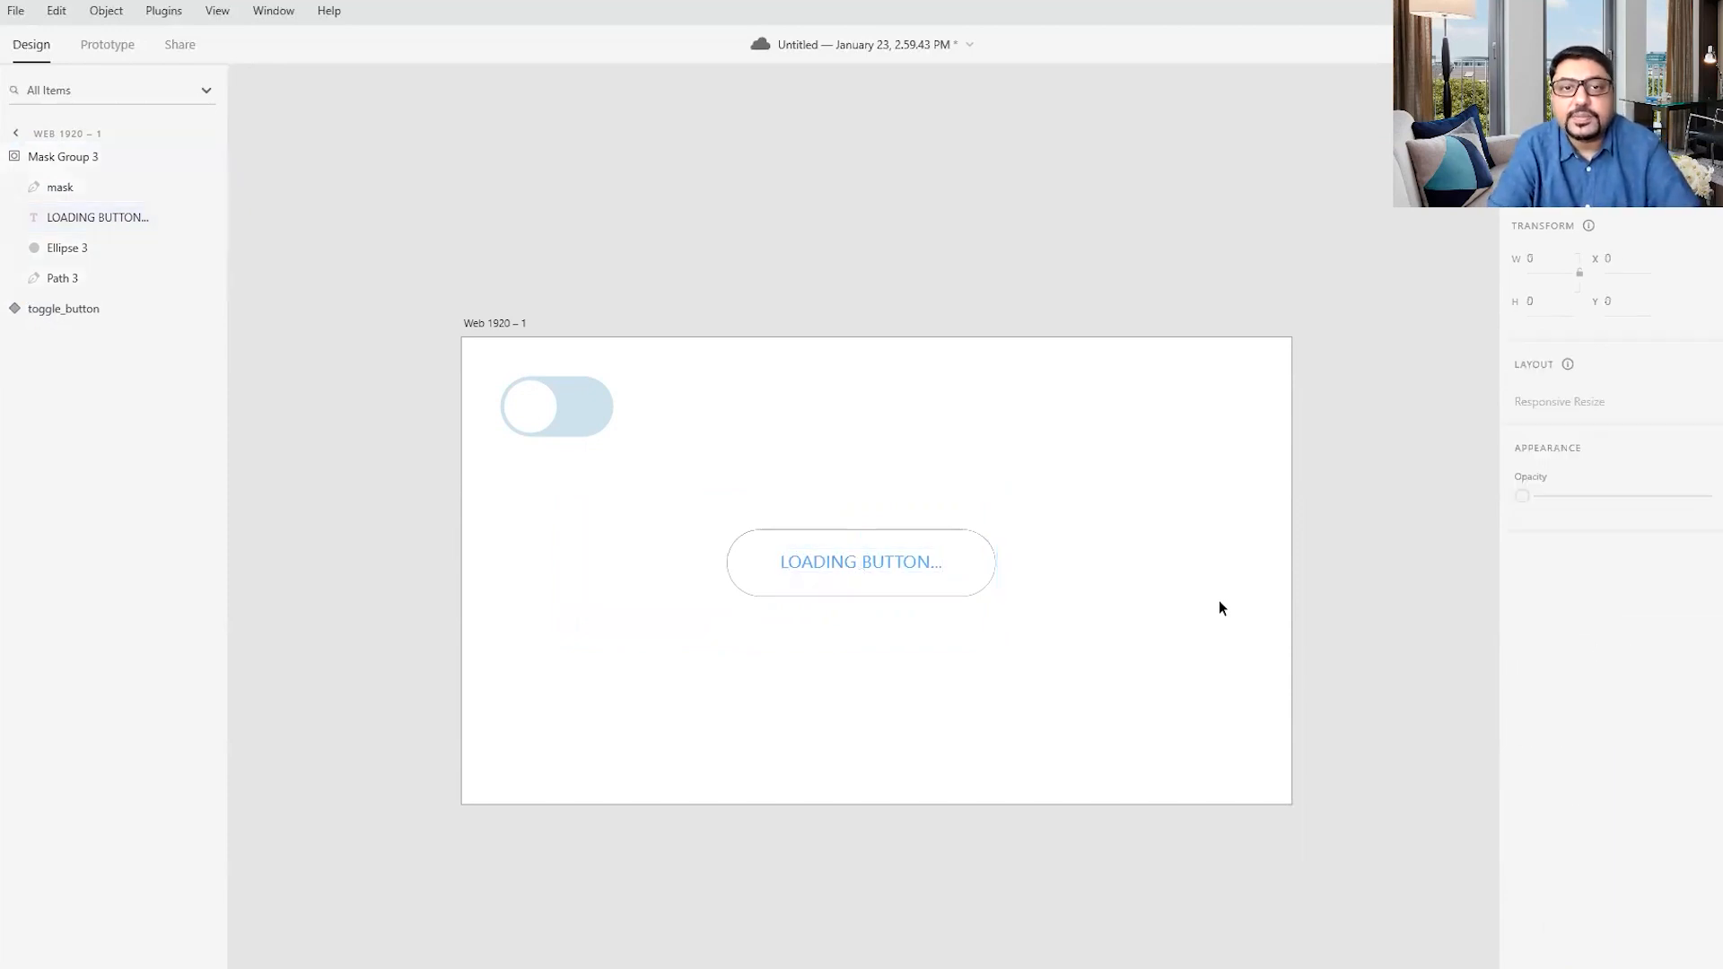
- Make the whole masked loading button group a component
drag(524, 476, 1221, 725)
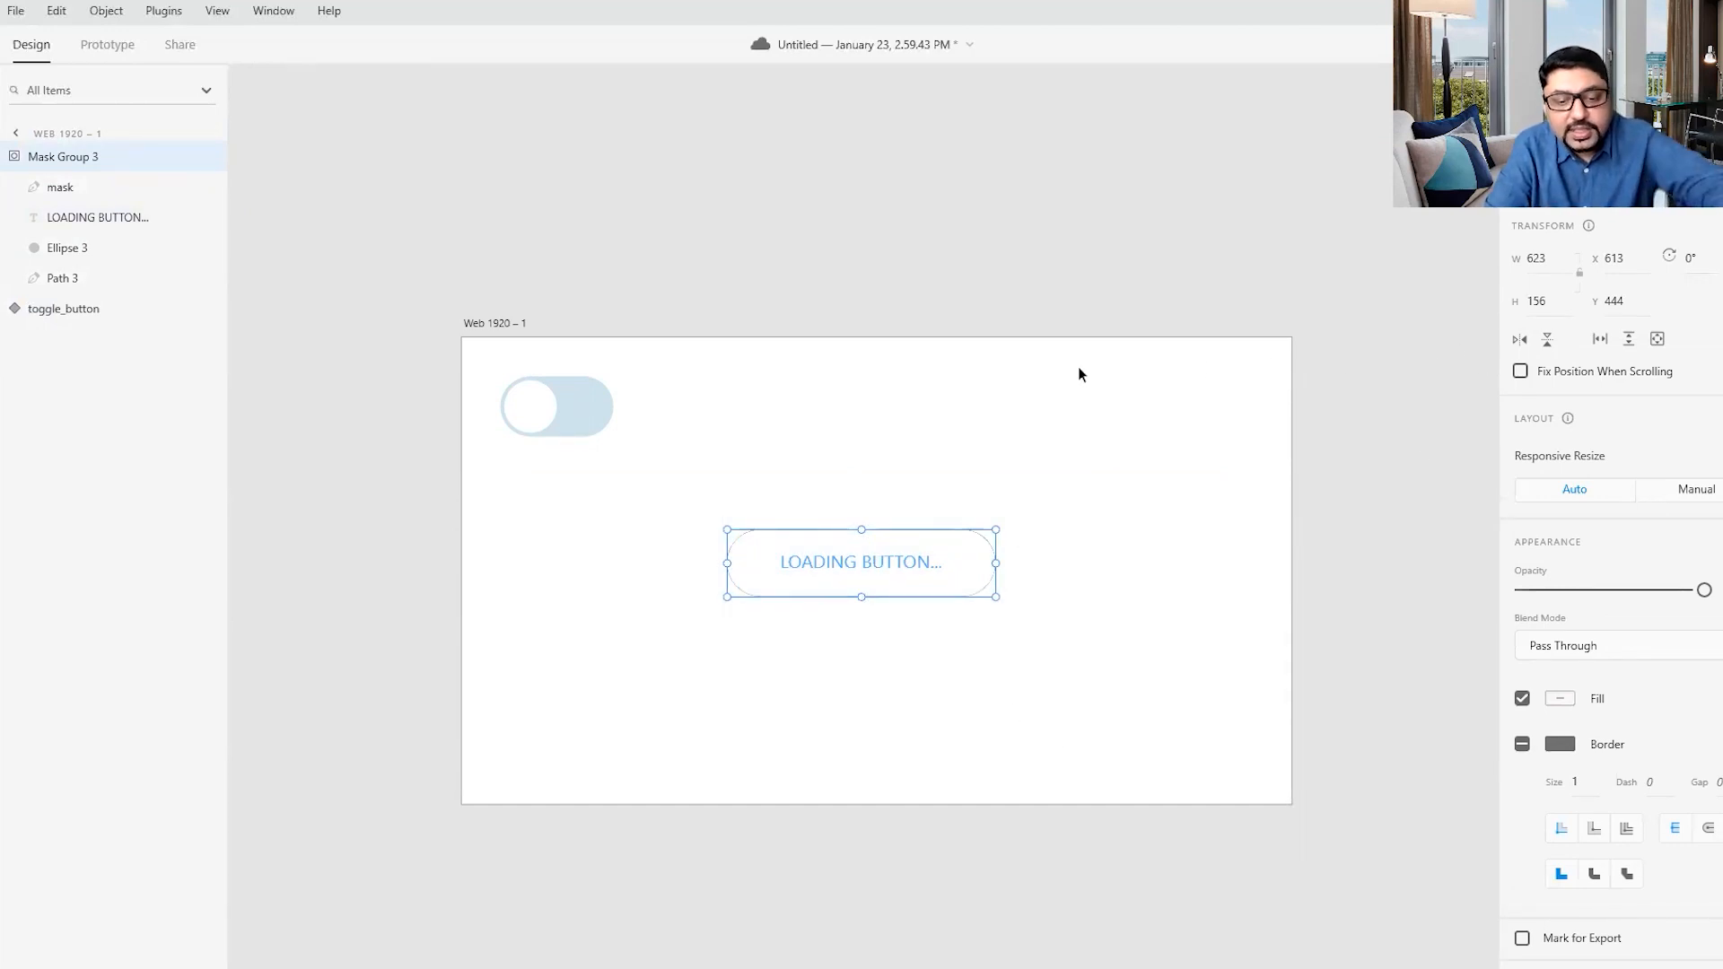
key(ctrl+k)
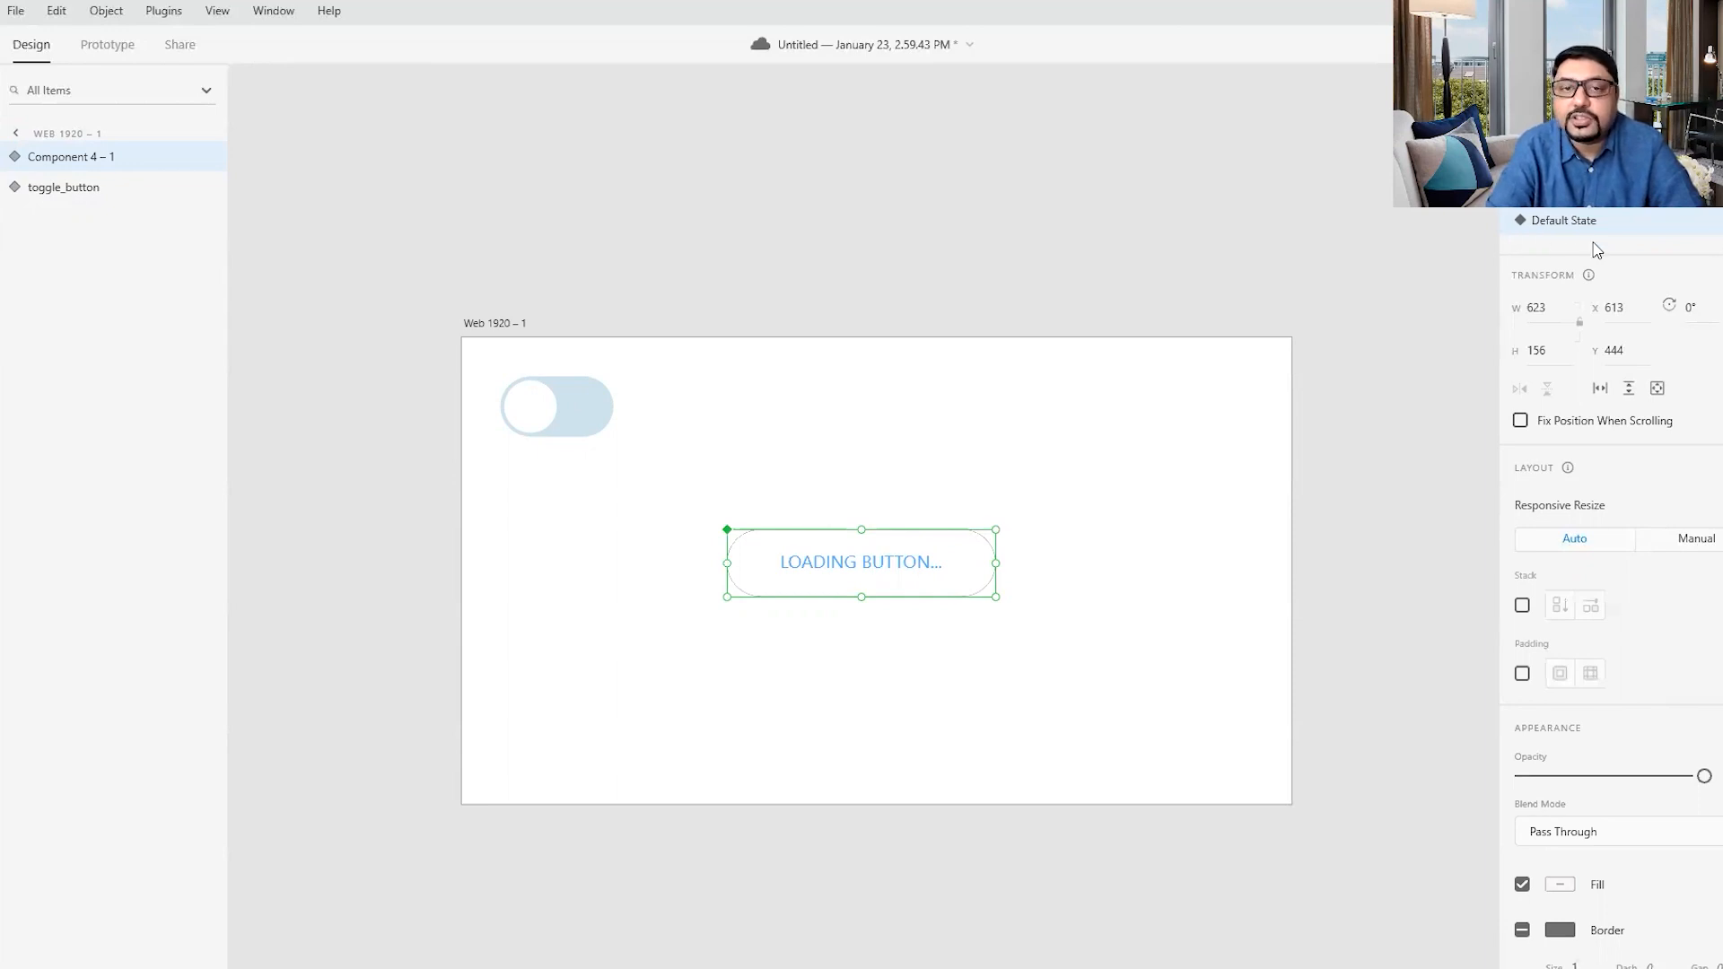
click(1139, 583)
- Add a Hover State to the loading button component
click(855, 563)
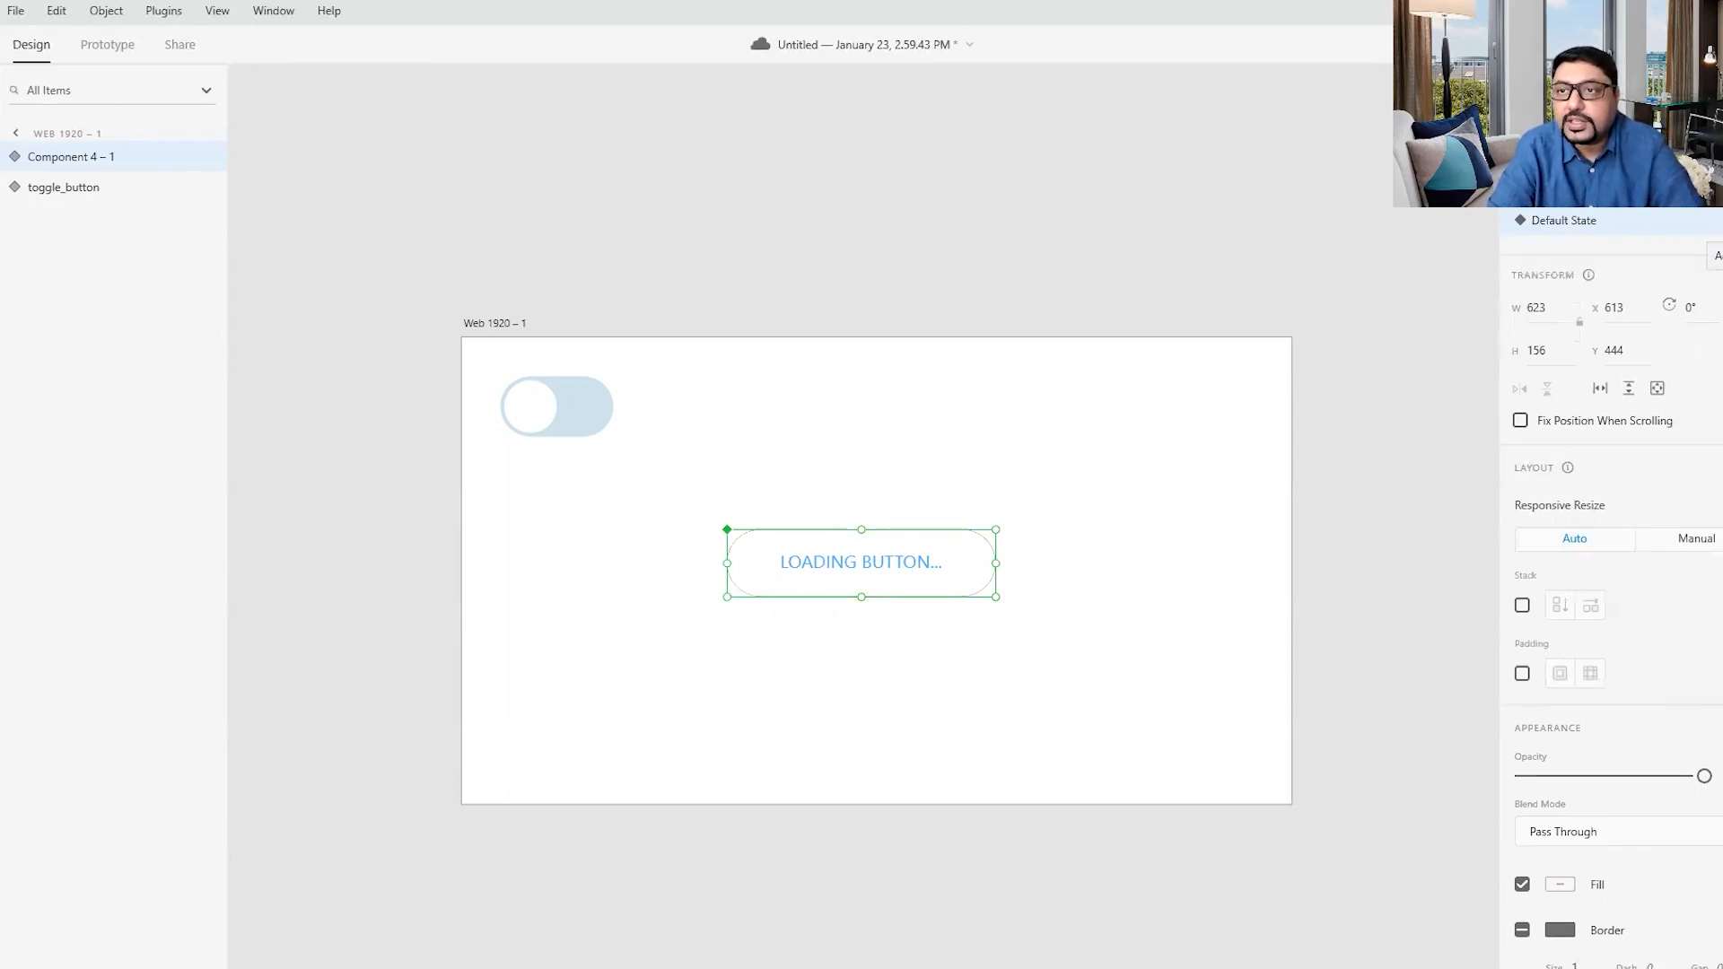
click(1711, 220)
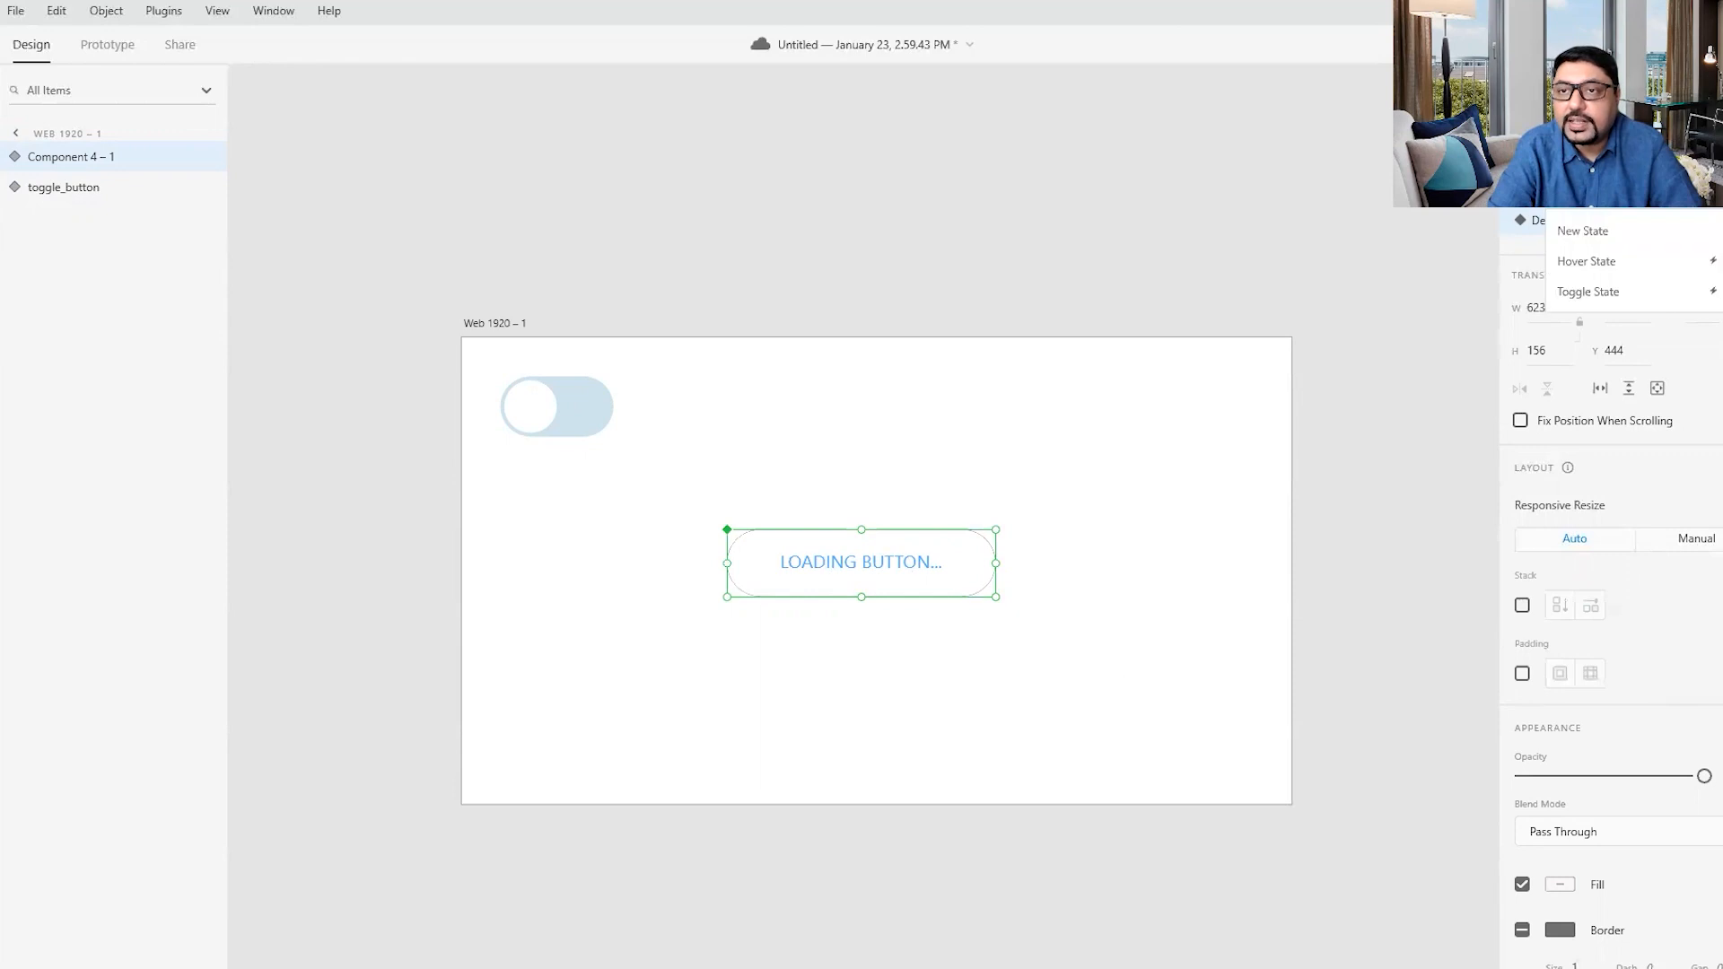
click(1606, 263)
click(1151, 496)
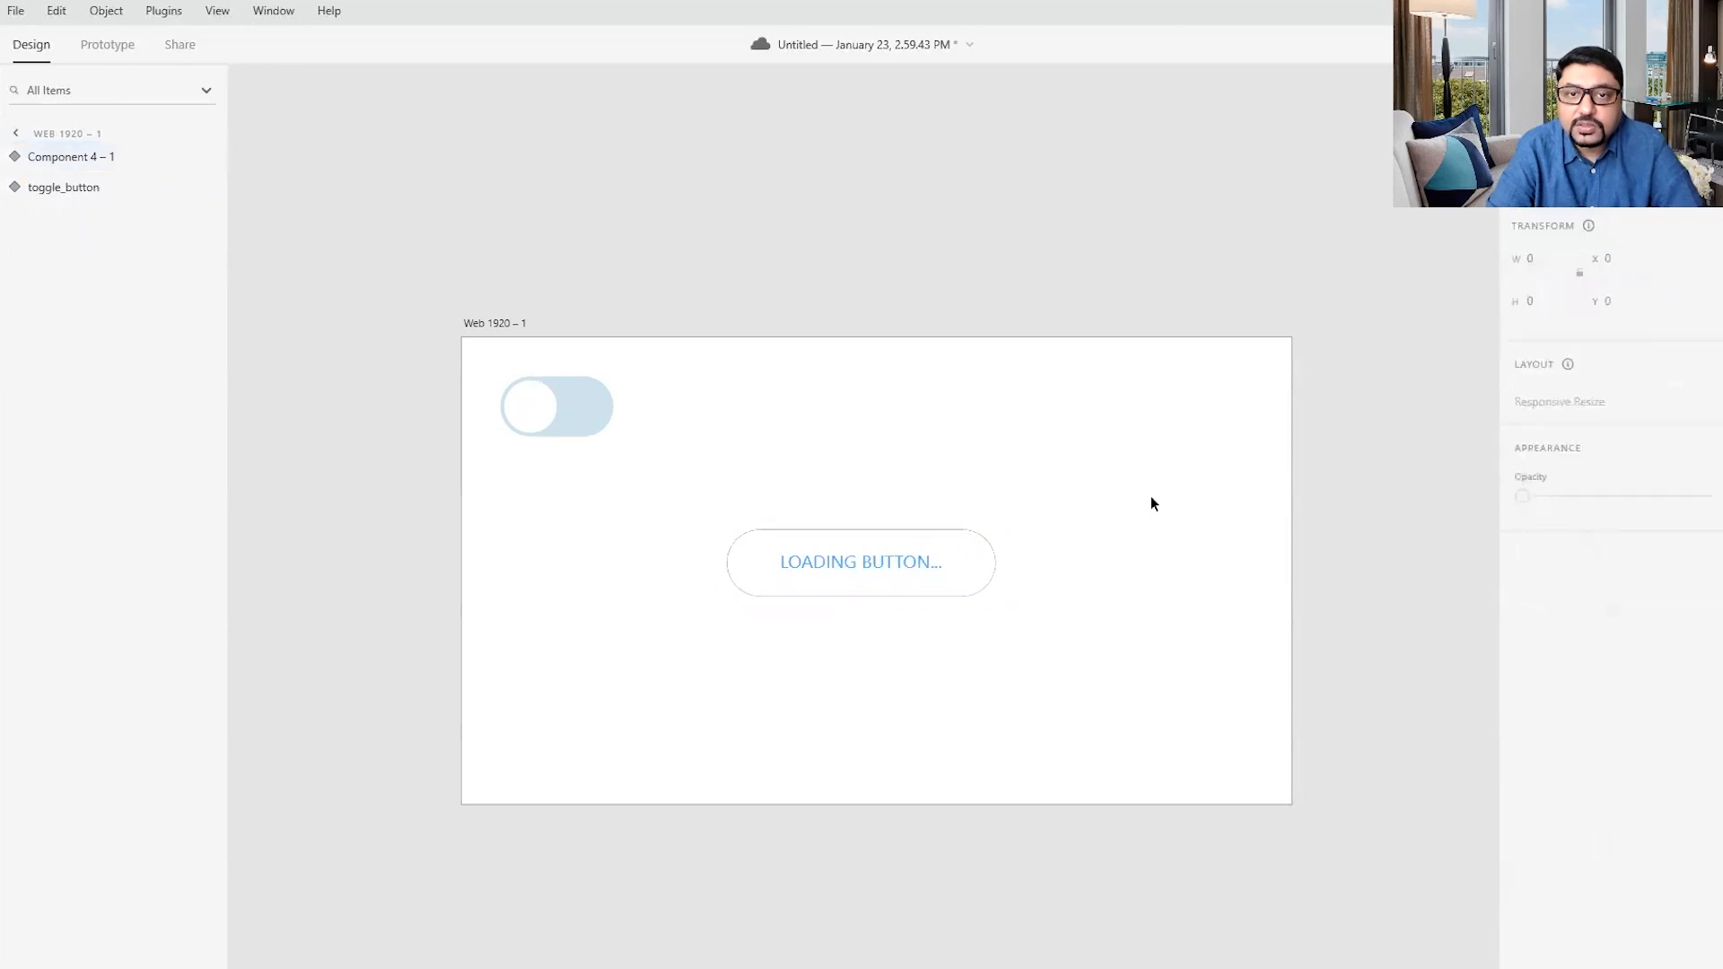
- Rename the loading button component to hover_btn_001
click(12, 162)
double_click(57, 155)
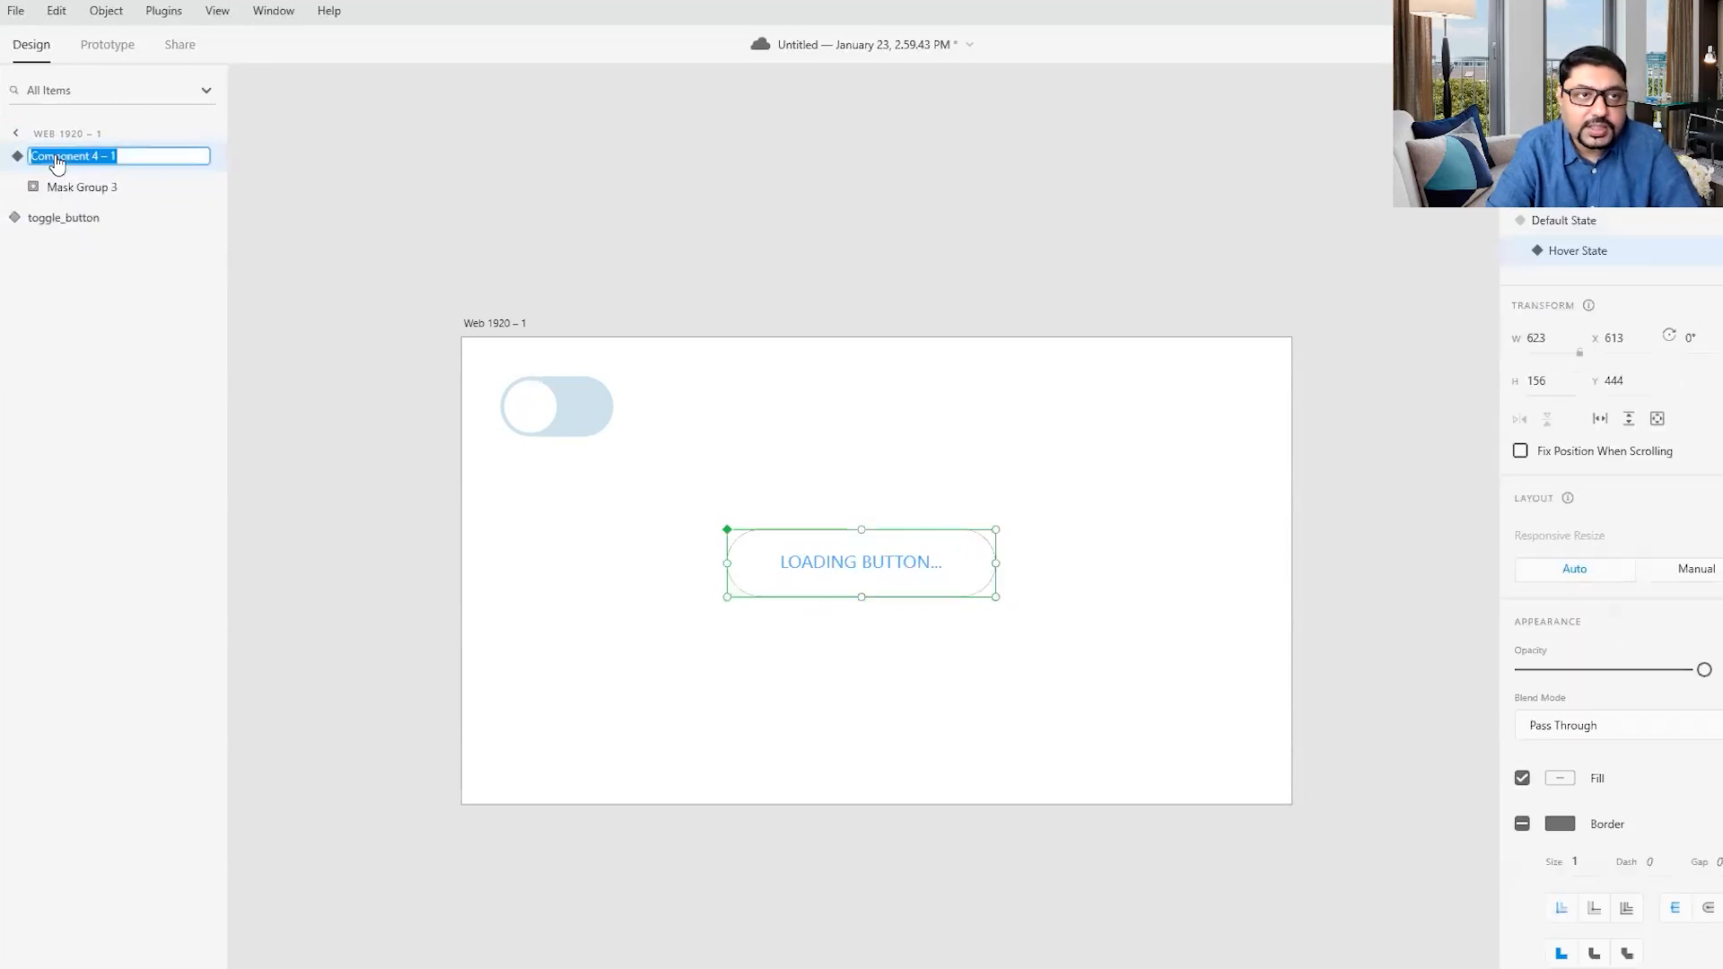
text(h)
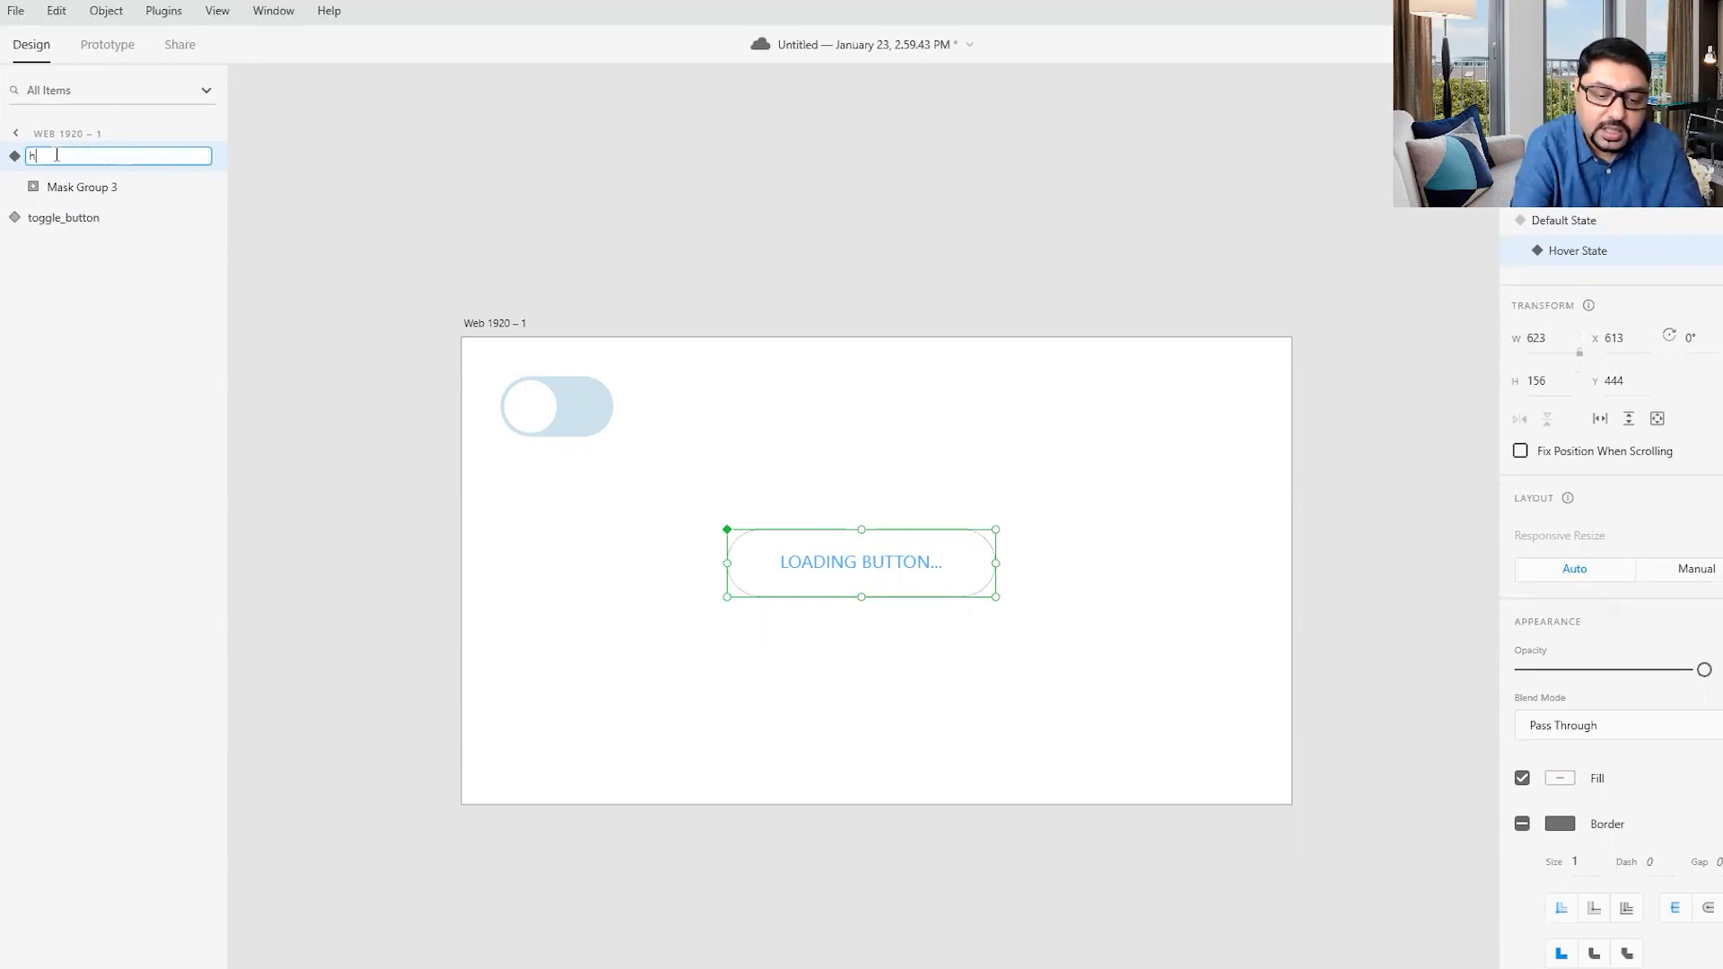
text(over_btn_001)
key(Return)
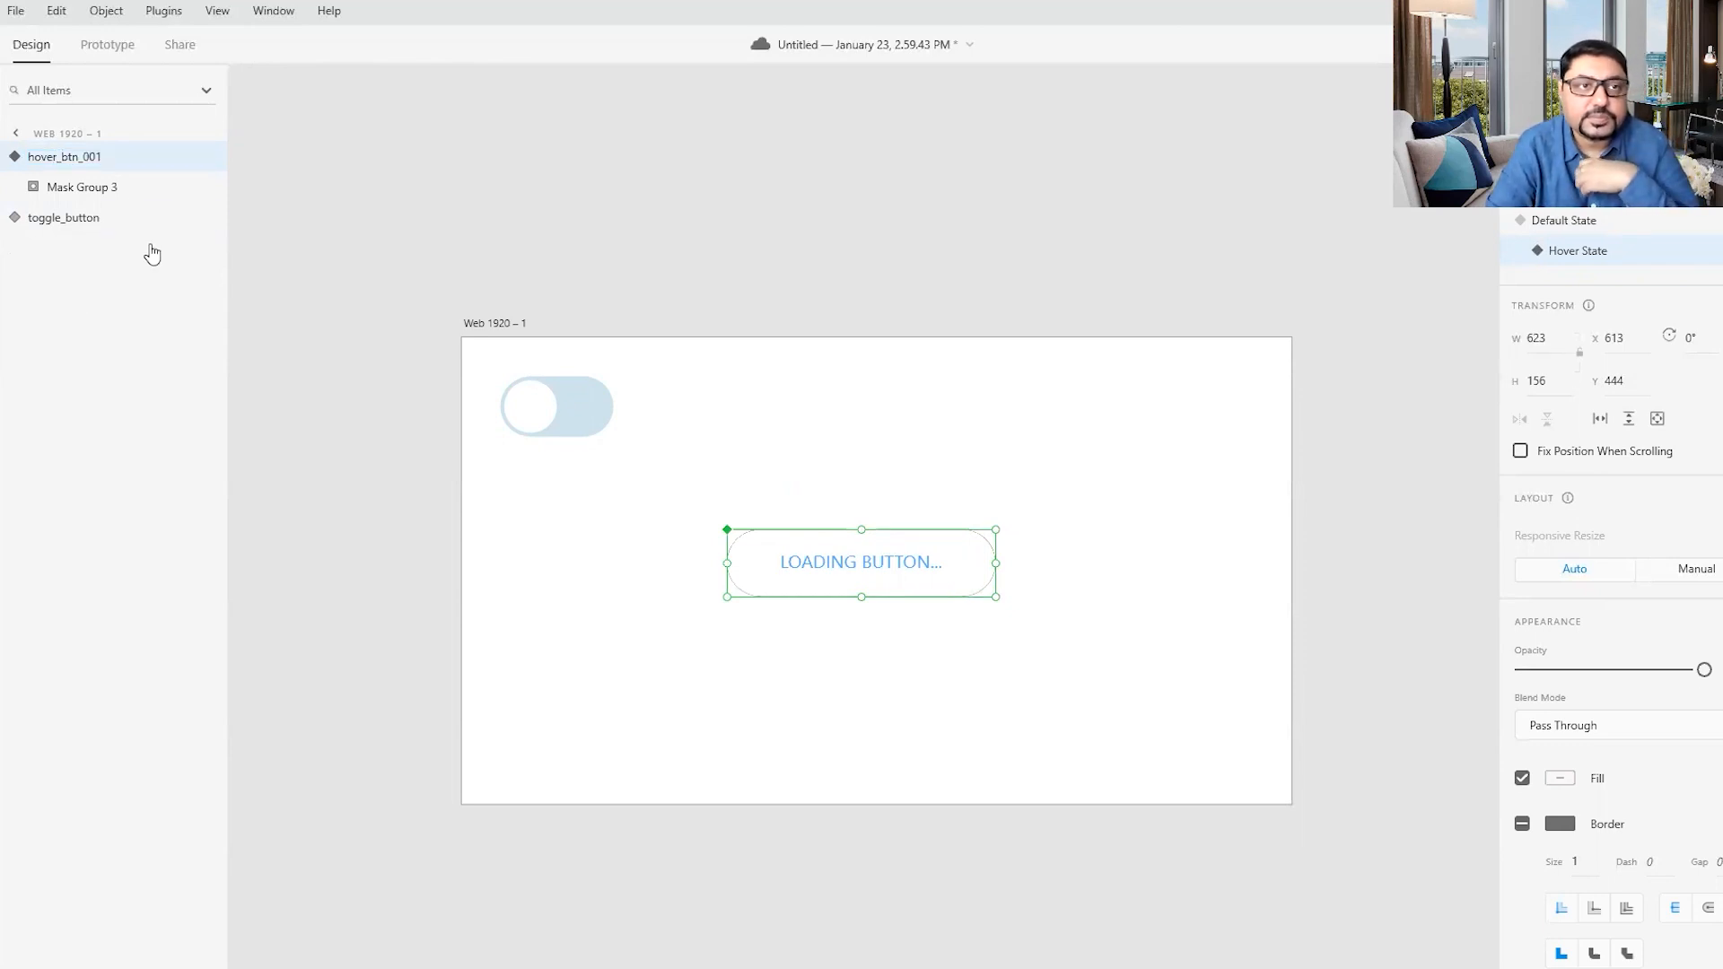
- In the Hover State, enlarge the blue ellipse inside the mask group to about 1010 px and position it to cover the whole pill
click(90, 191)
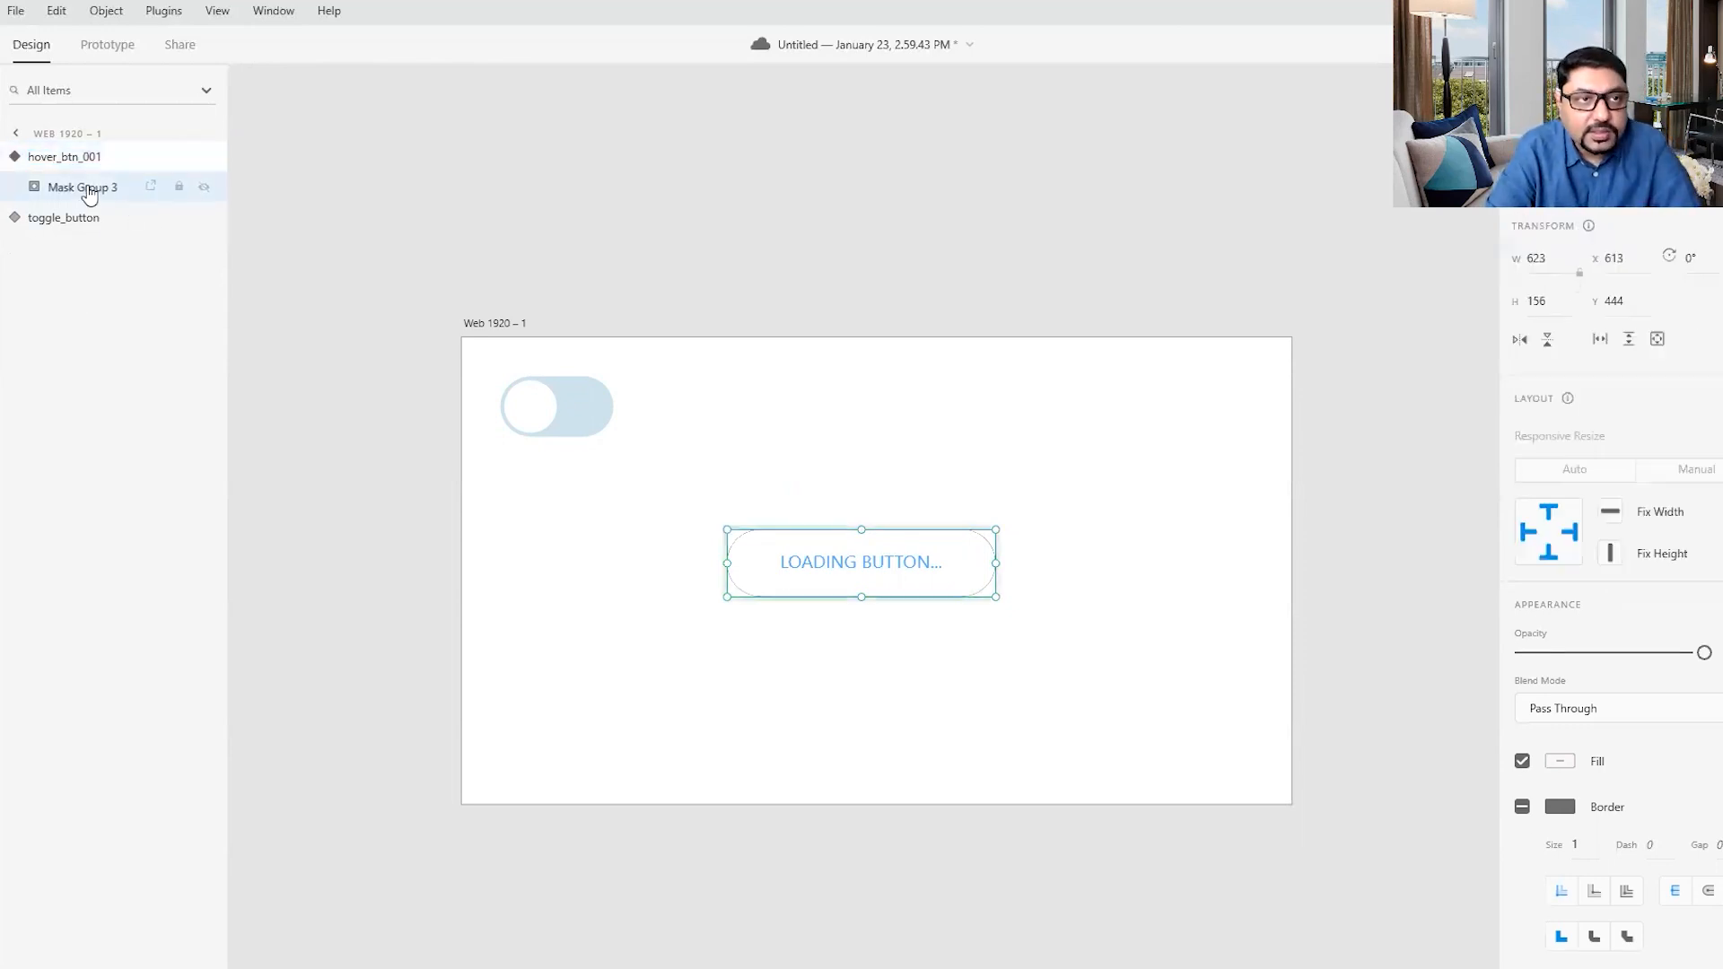
double_click(79, 187)
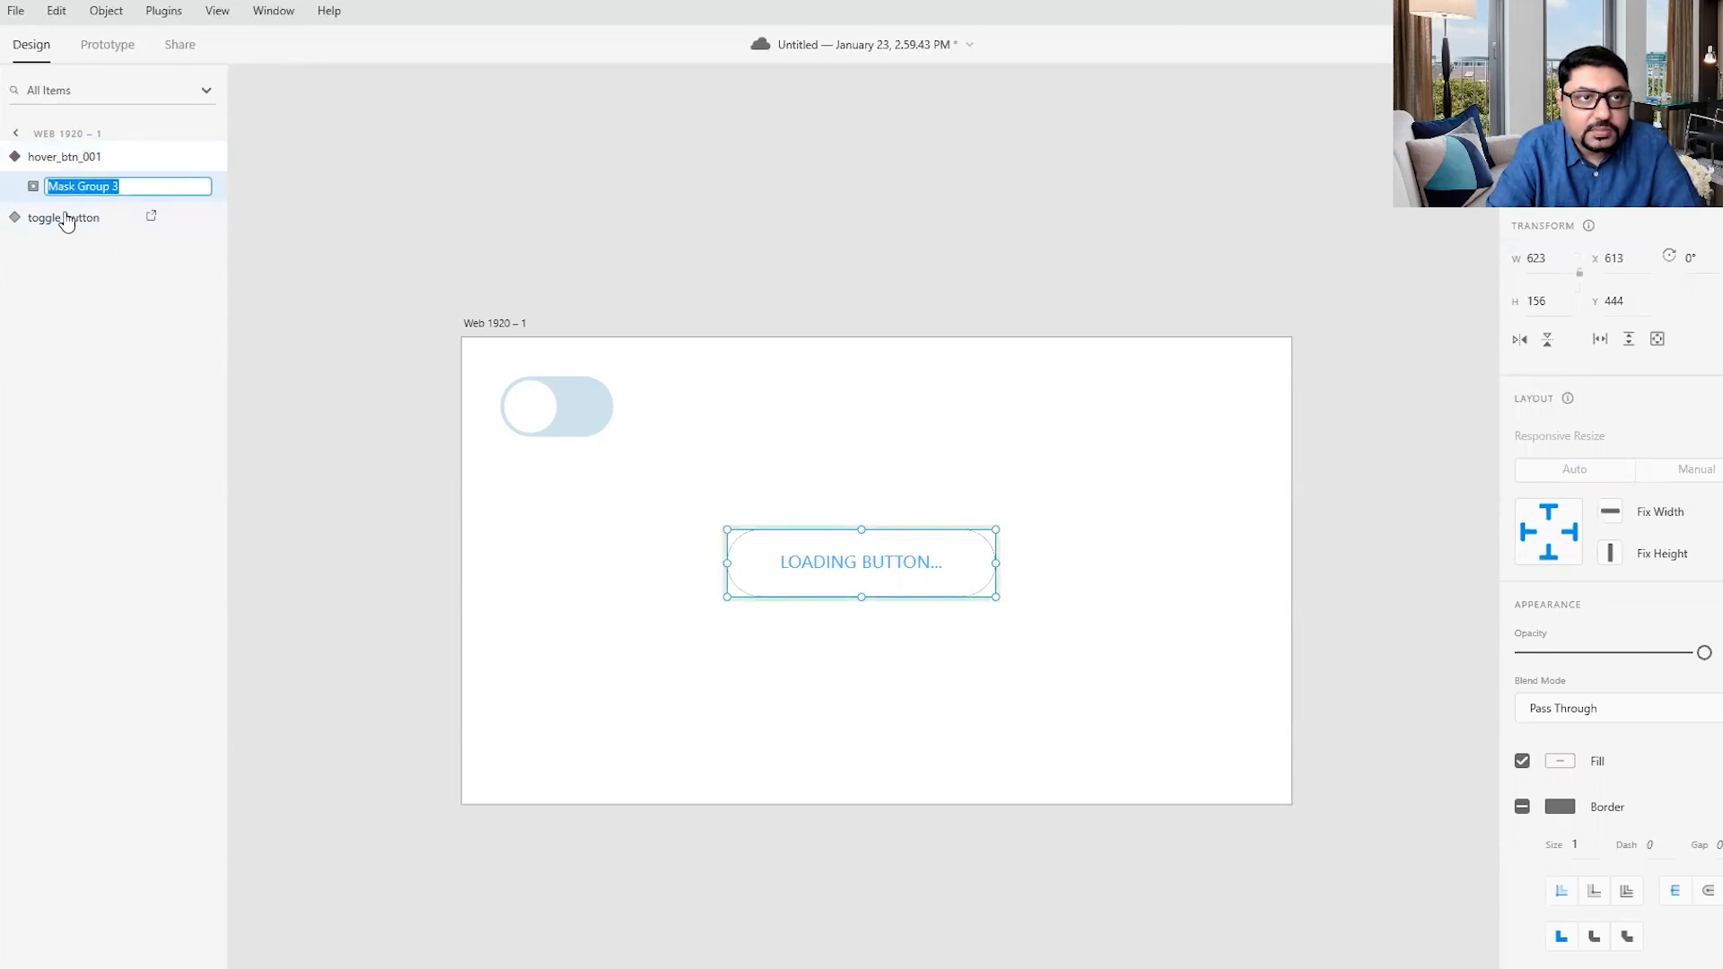
click(101, 318)
double_click(81, 188)
click(34, 187)
click(129, 530)
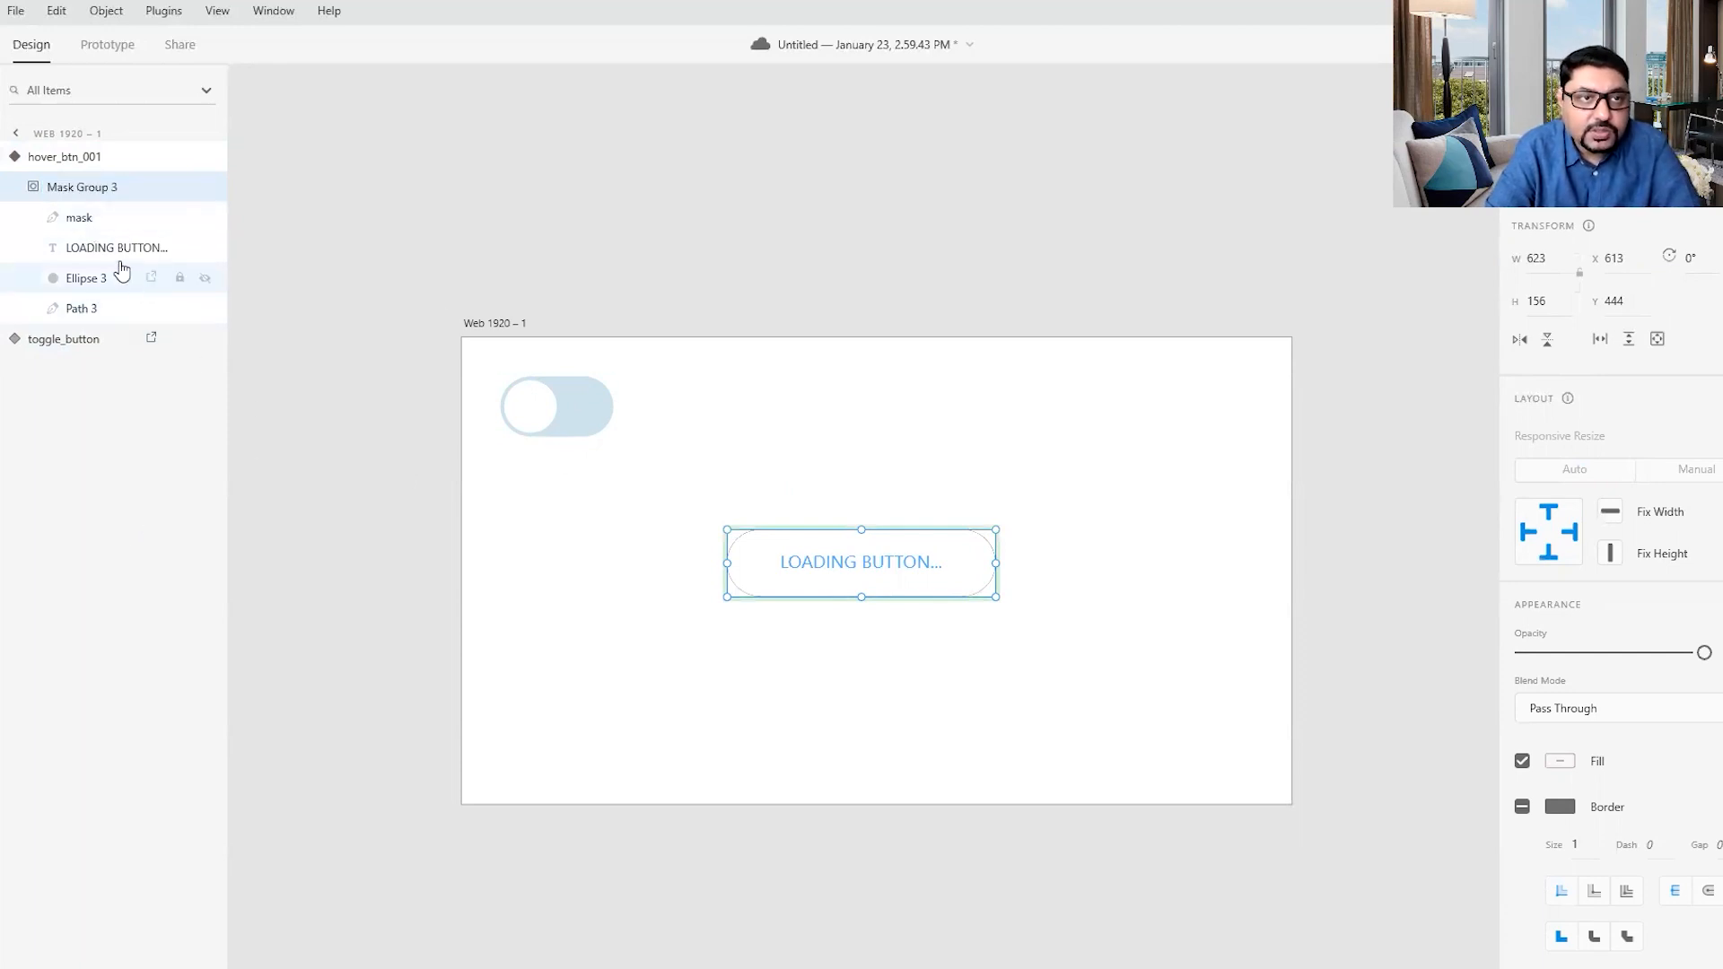
click(87, 285)
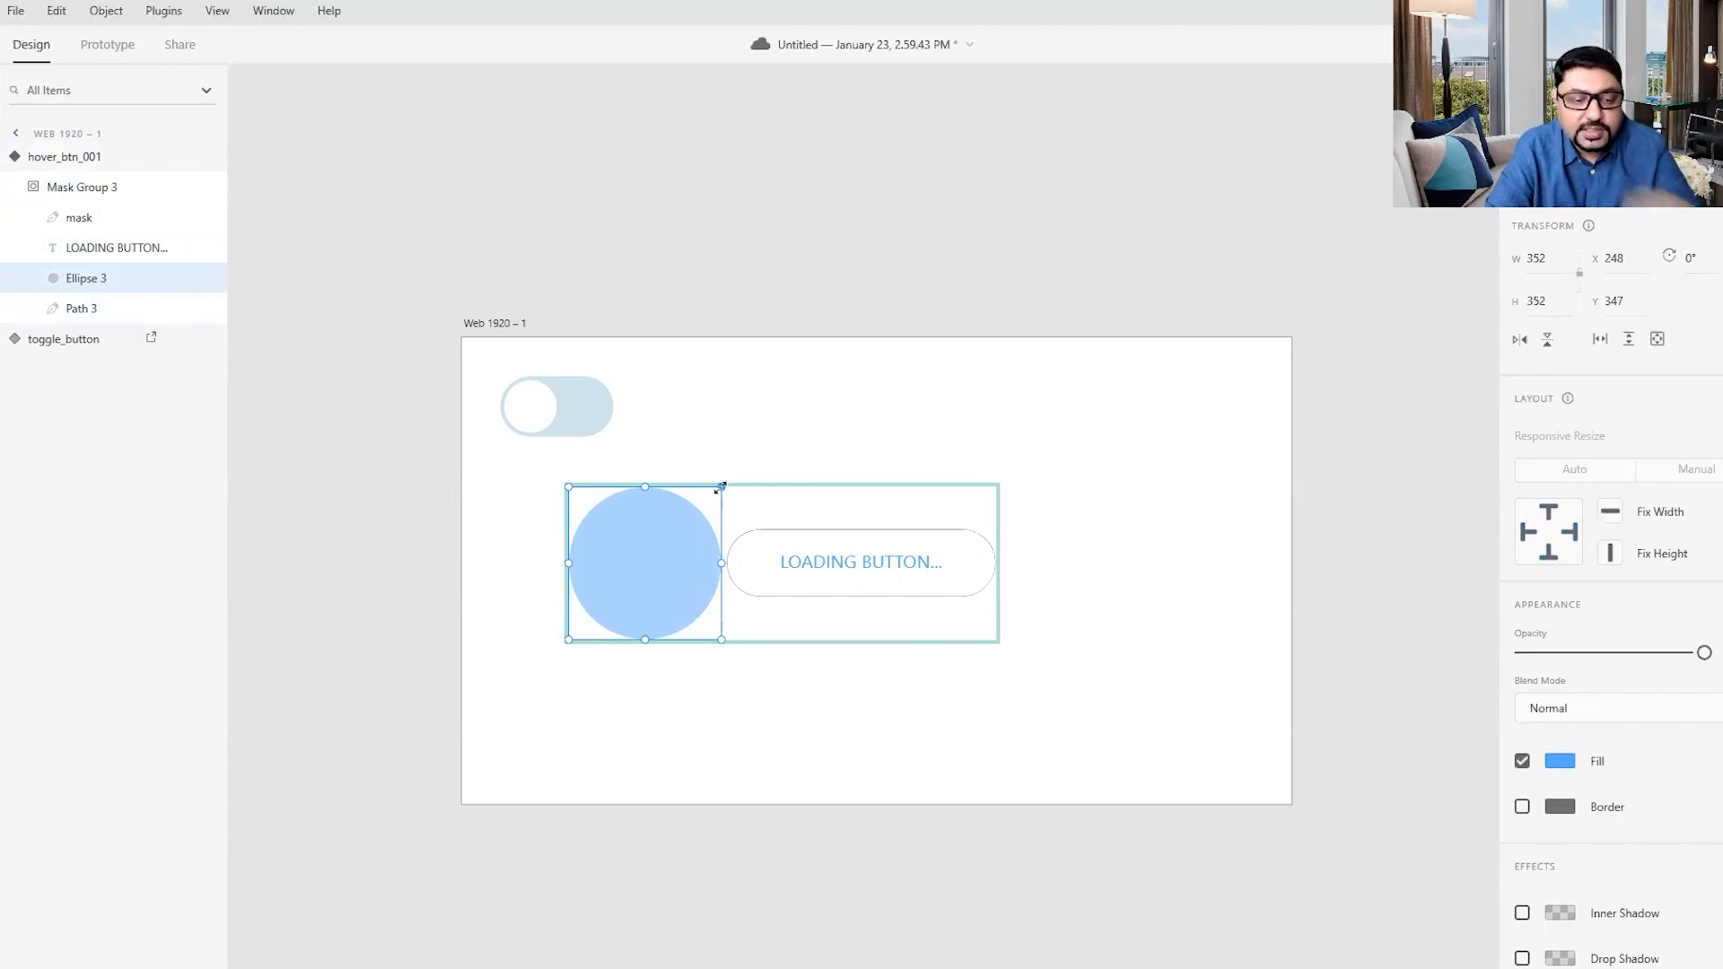
drag(721, 487, 1112, 328)
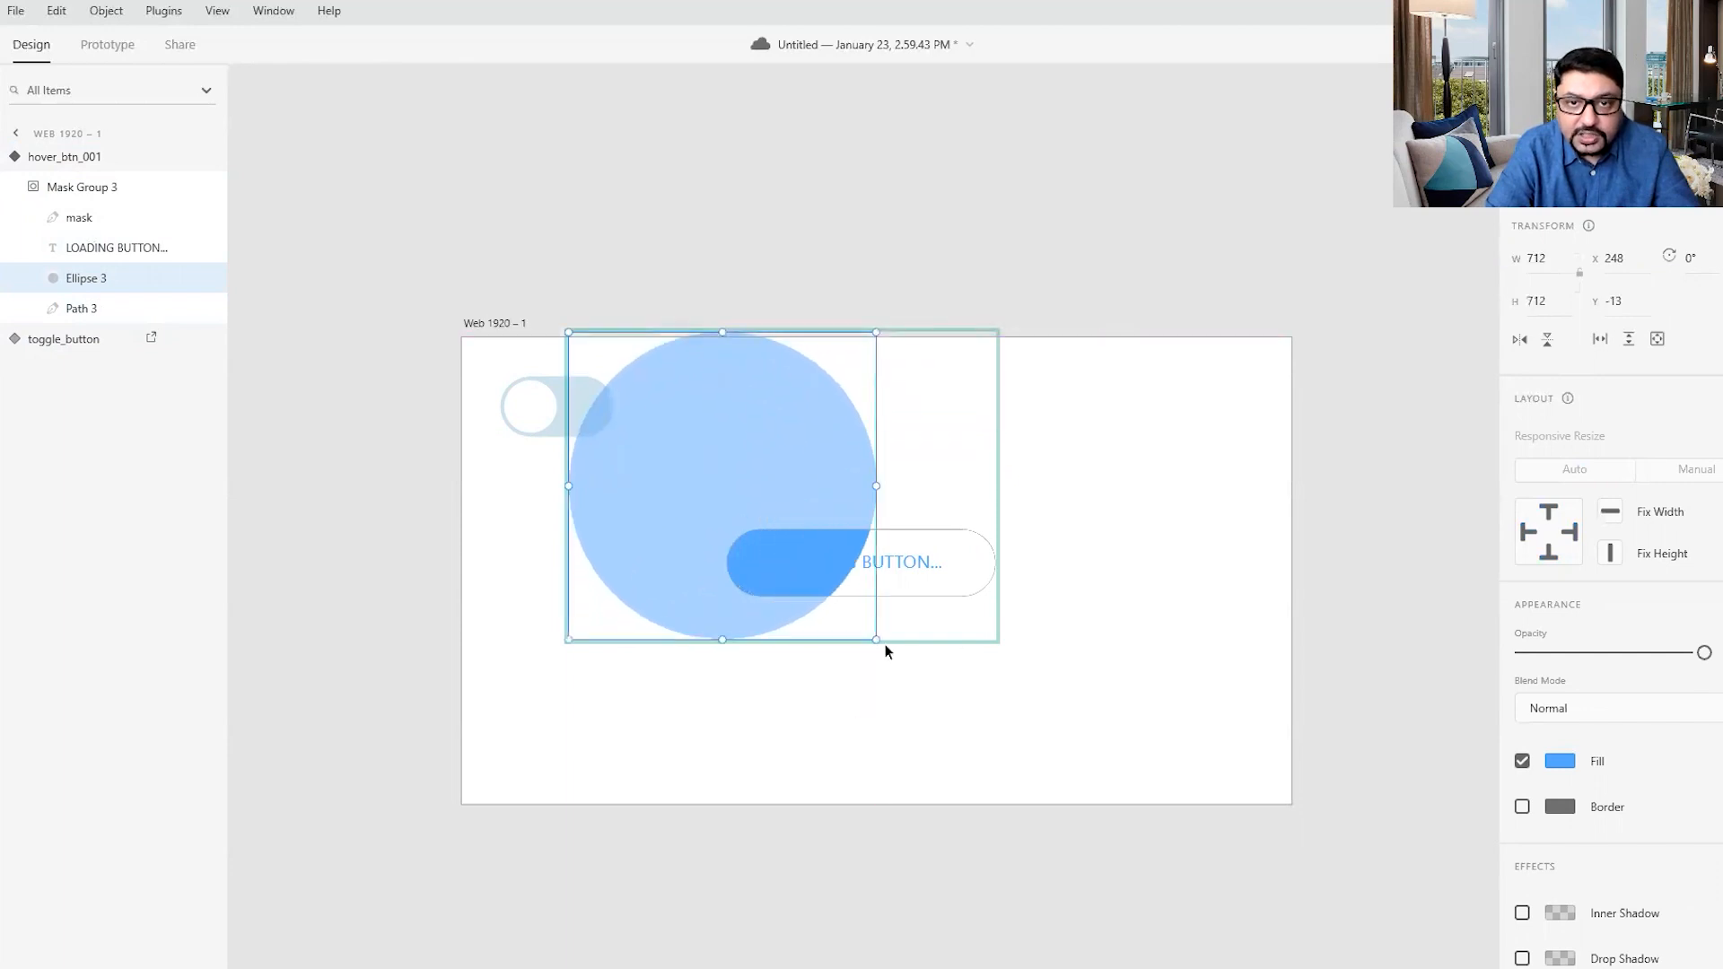
drag(878, 640, 1043, 770)
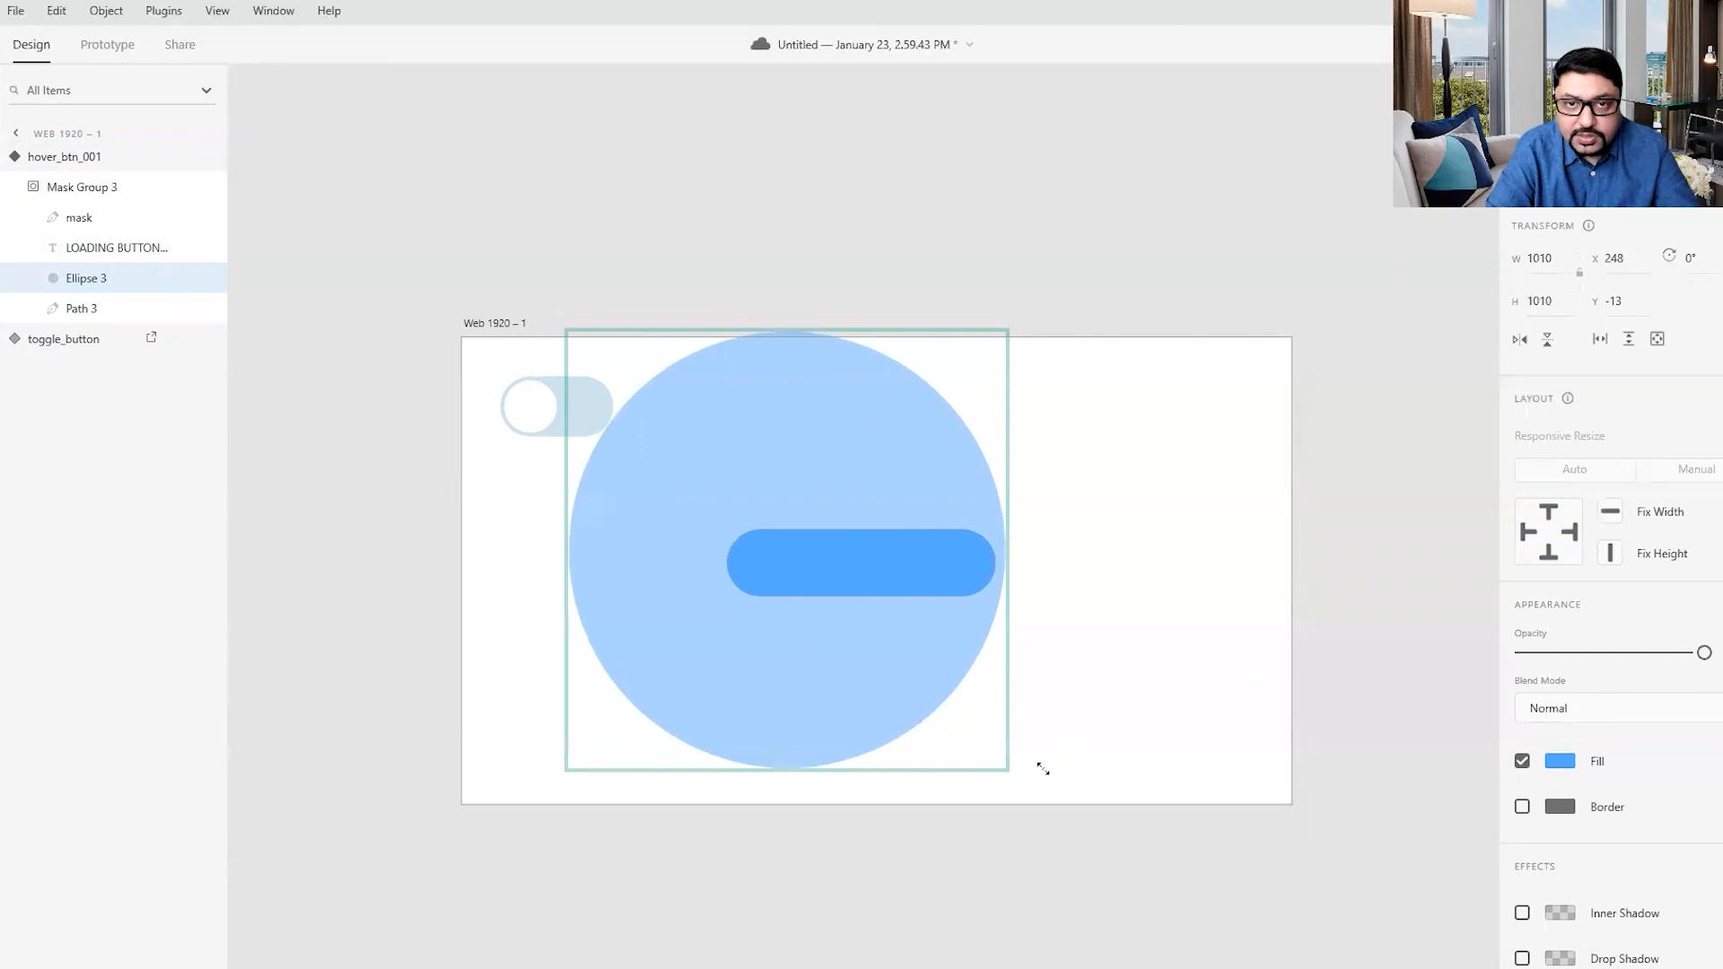
drag(856, 476, 860, 495)
click(1229, 570)
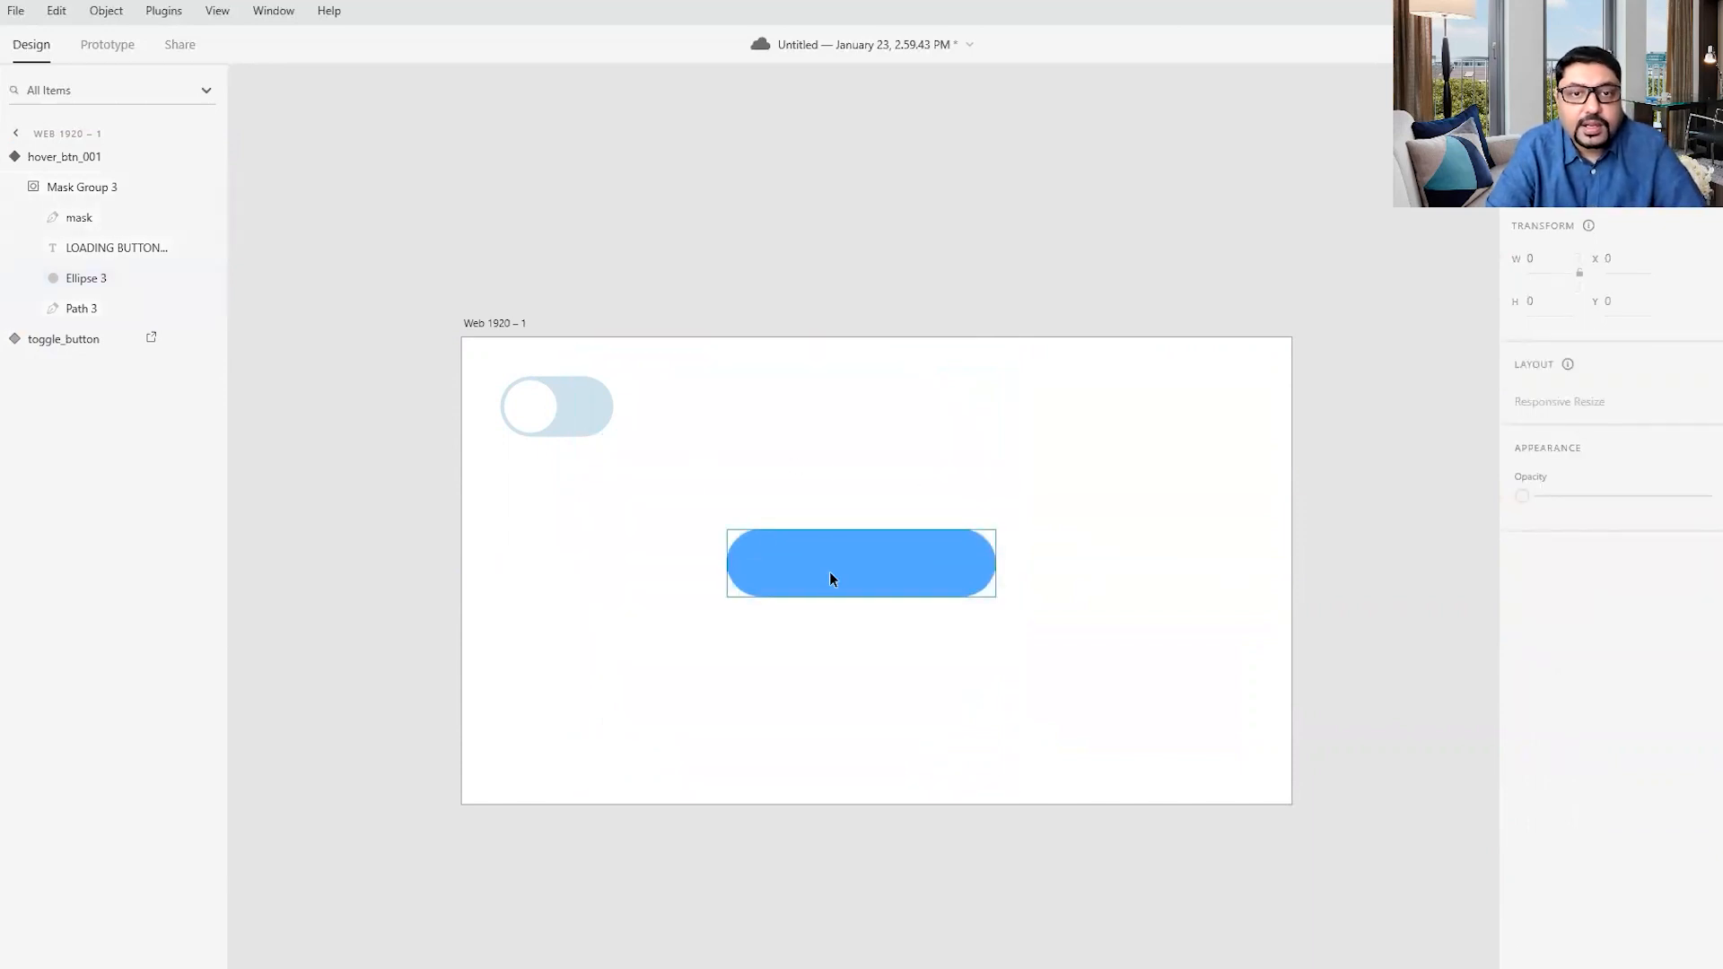
- Change the fill of the LOADING BUTTON... text in the Hover State to white
click(113, 249)
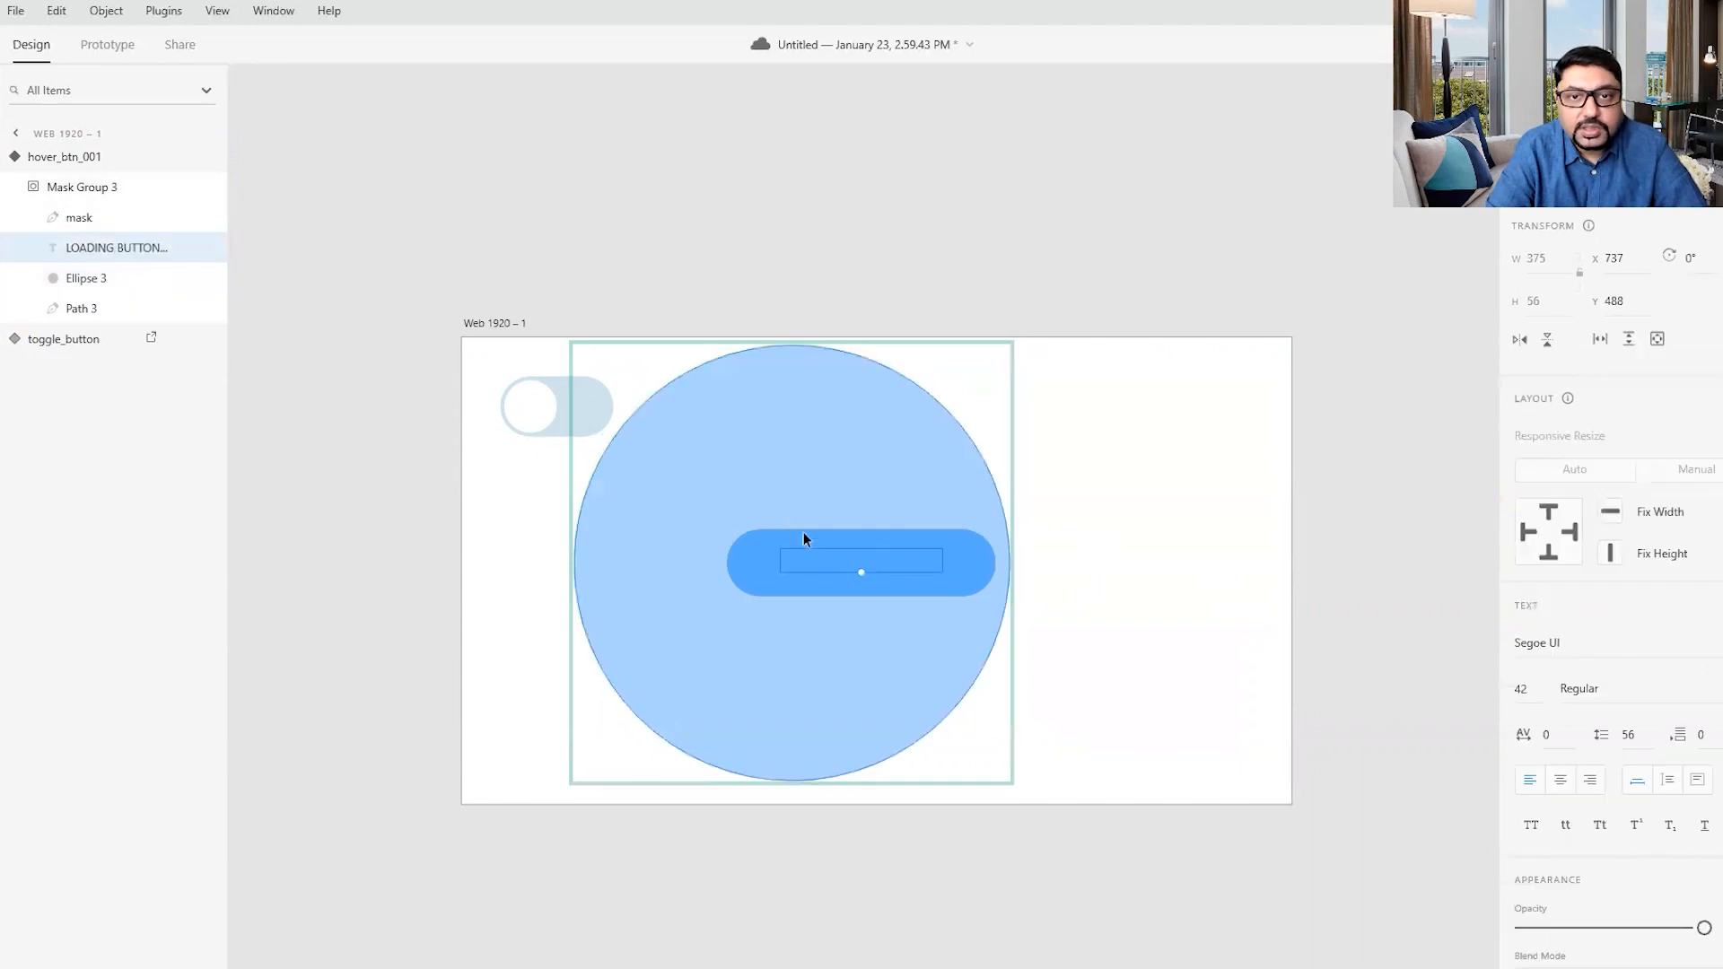
scroll(1593, 870, down, 5)
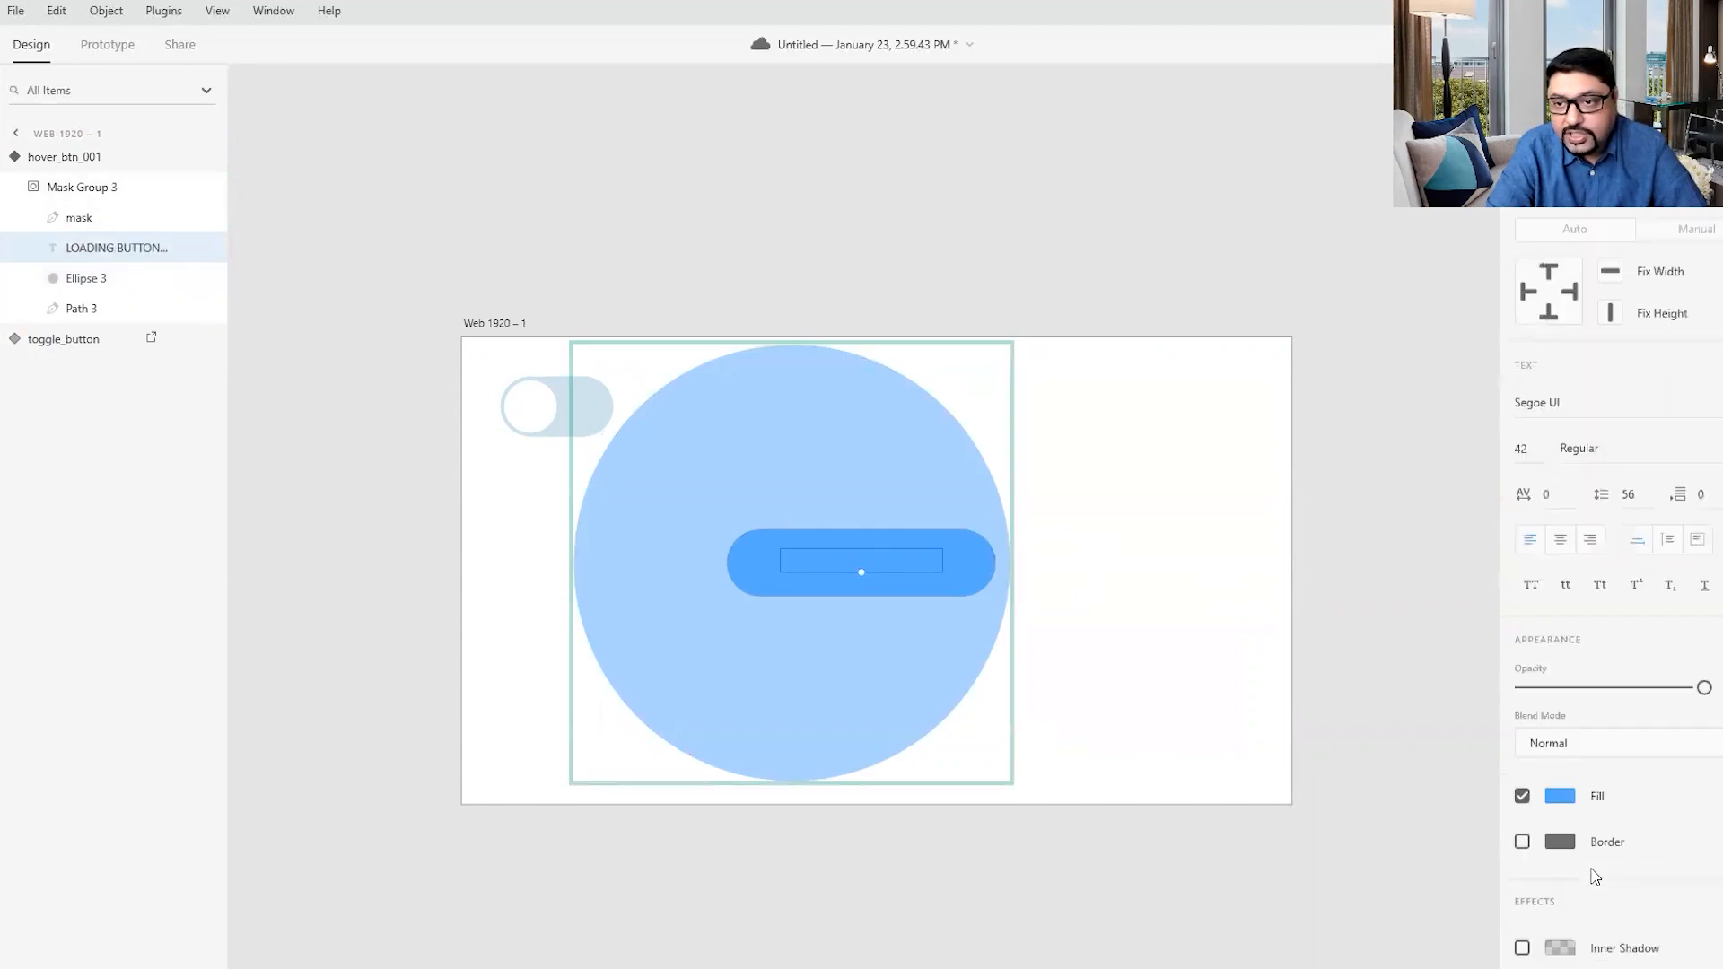
click(1560, 653)
drag(1408, 590, 1259, 511)
- Replace the Hover State's button text with BUTTON LOADED
double_click(852, 556)
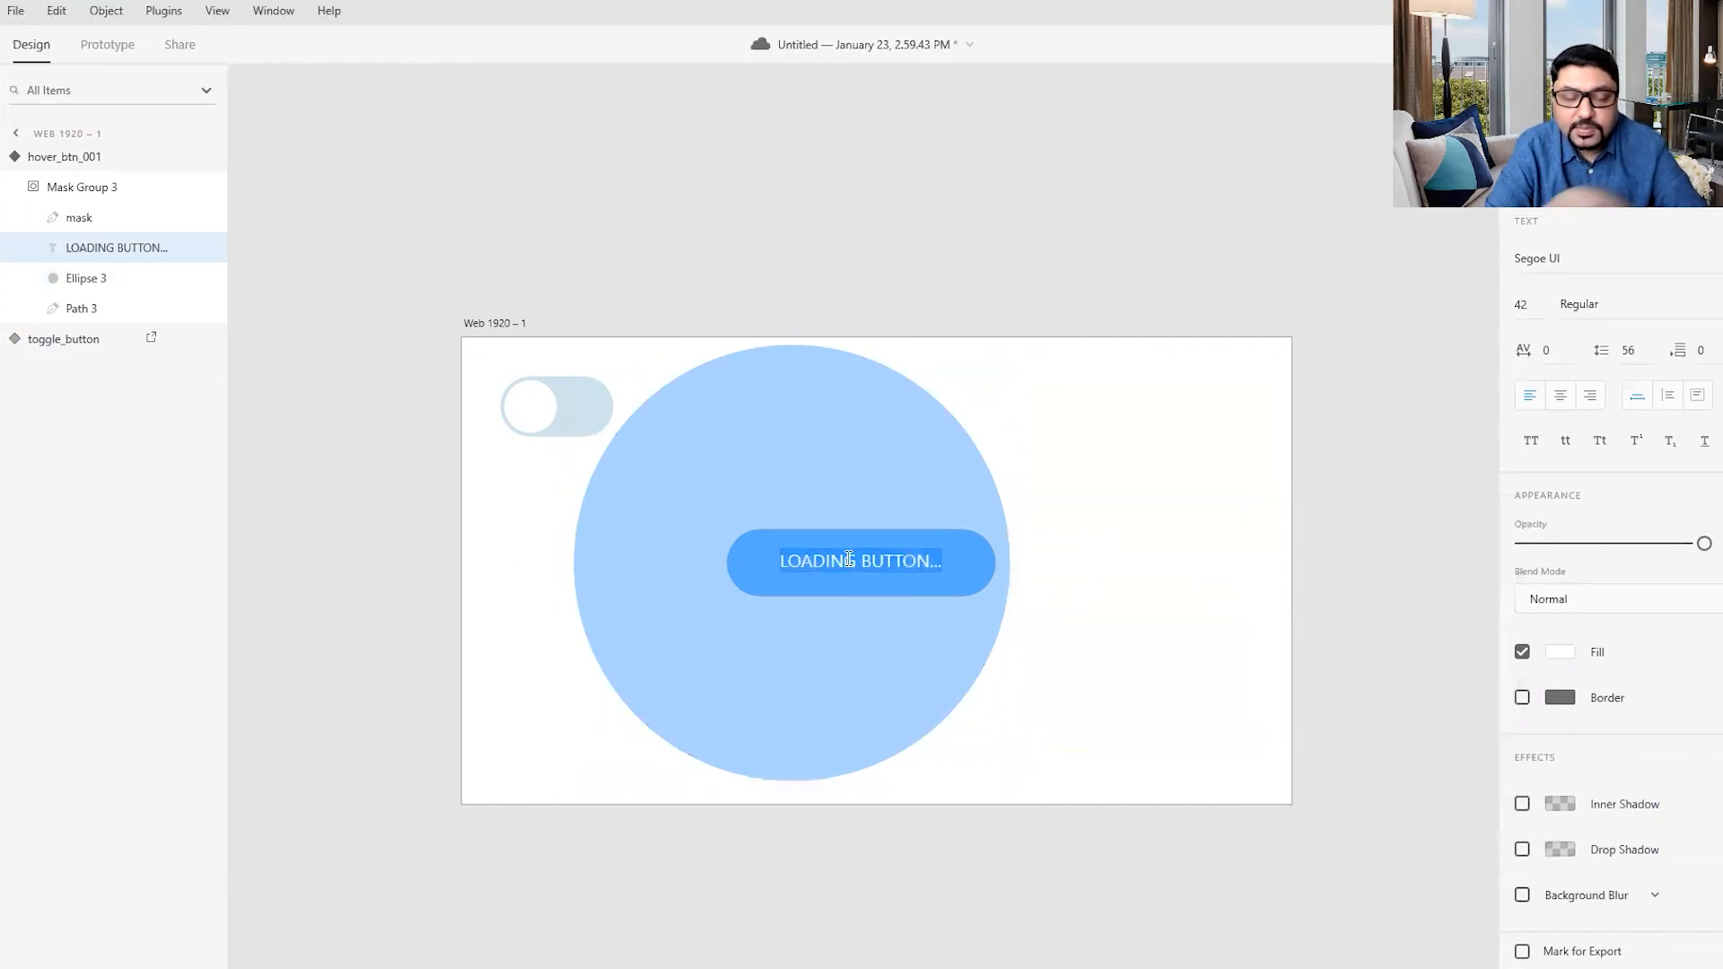
text(BUTTON LOADED)
click(848, 559)
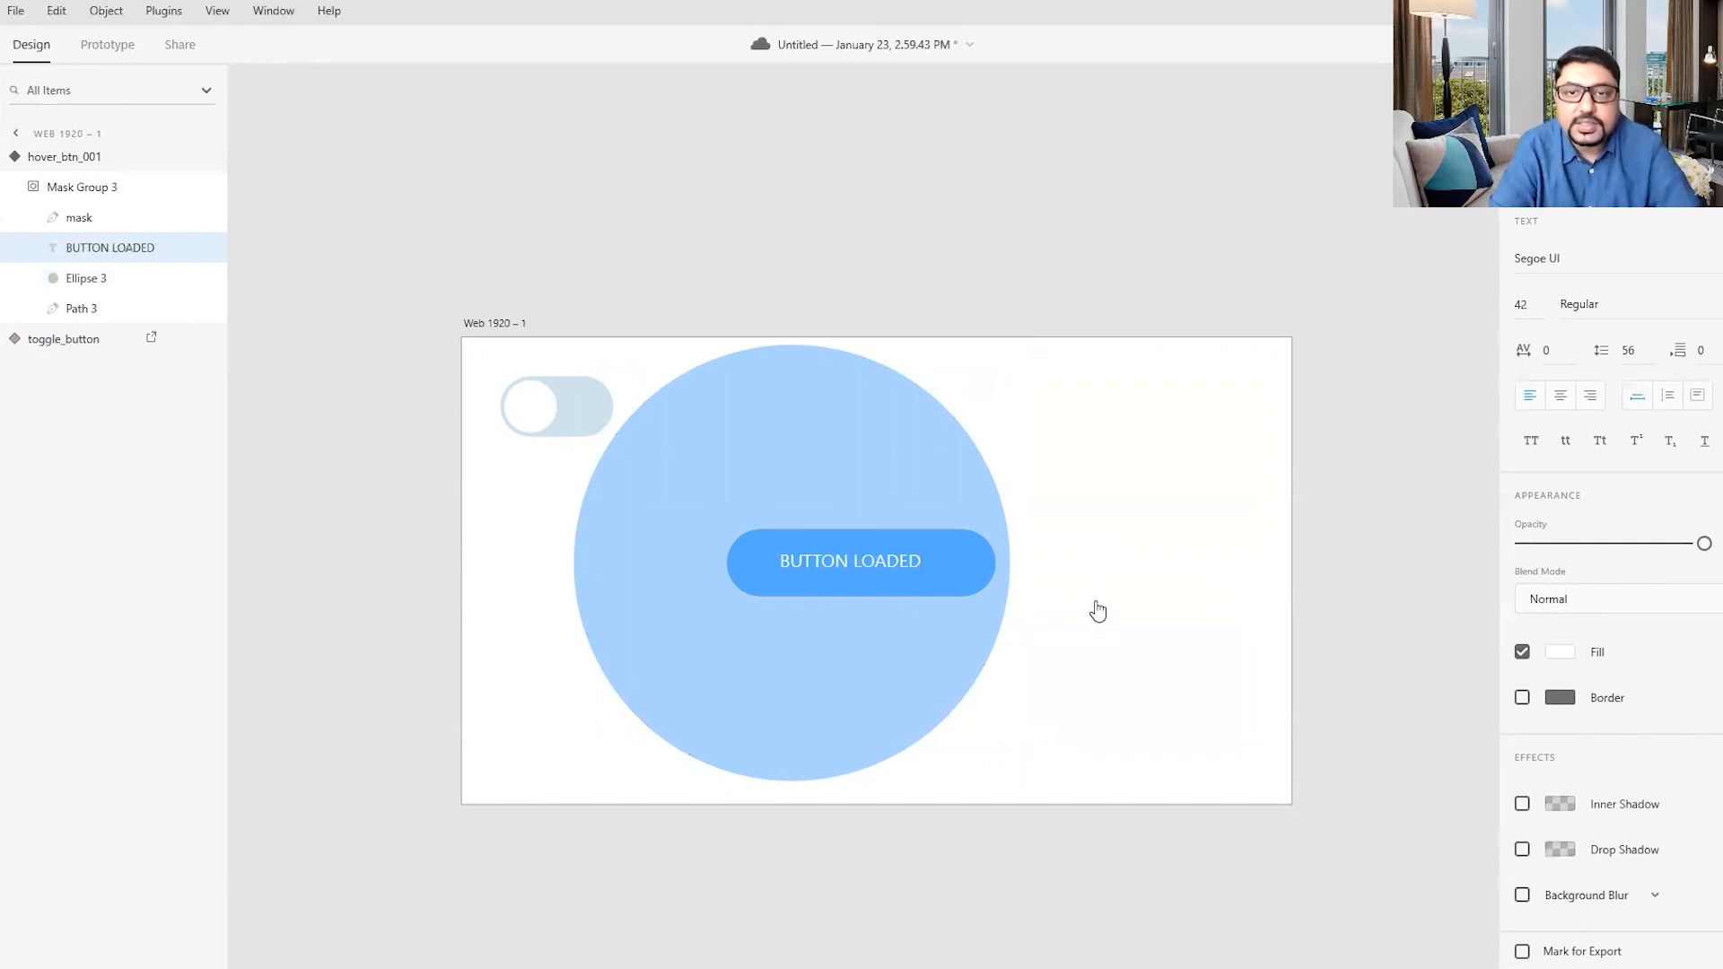
click(477, 201)
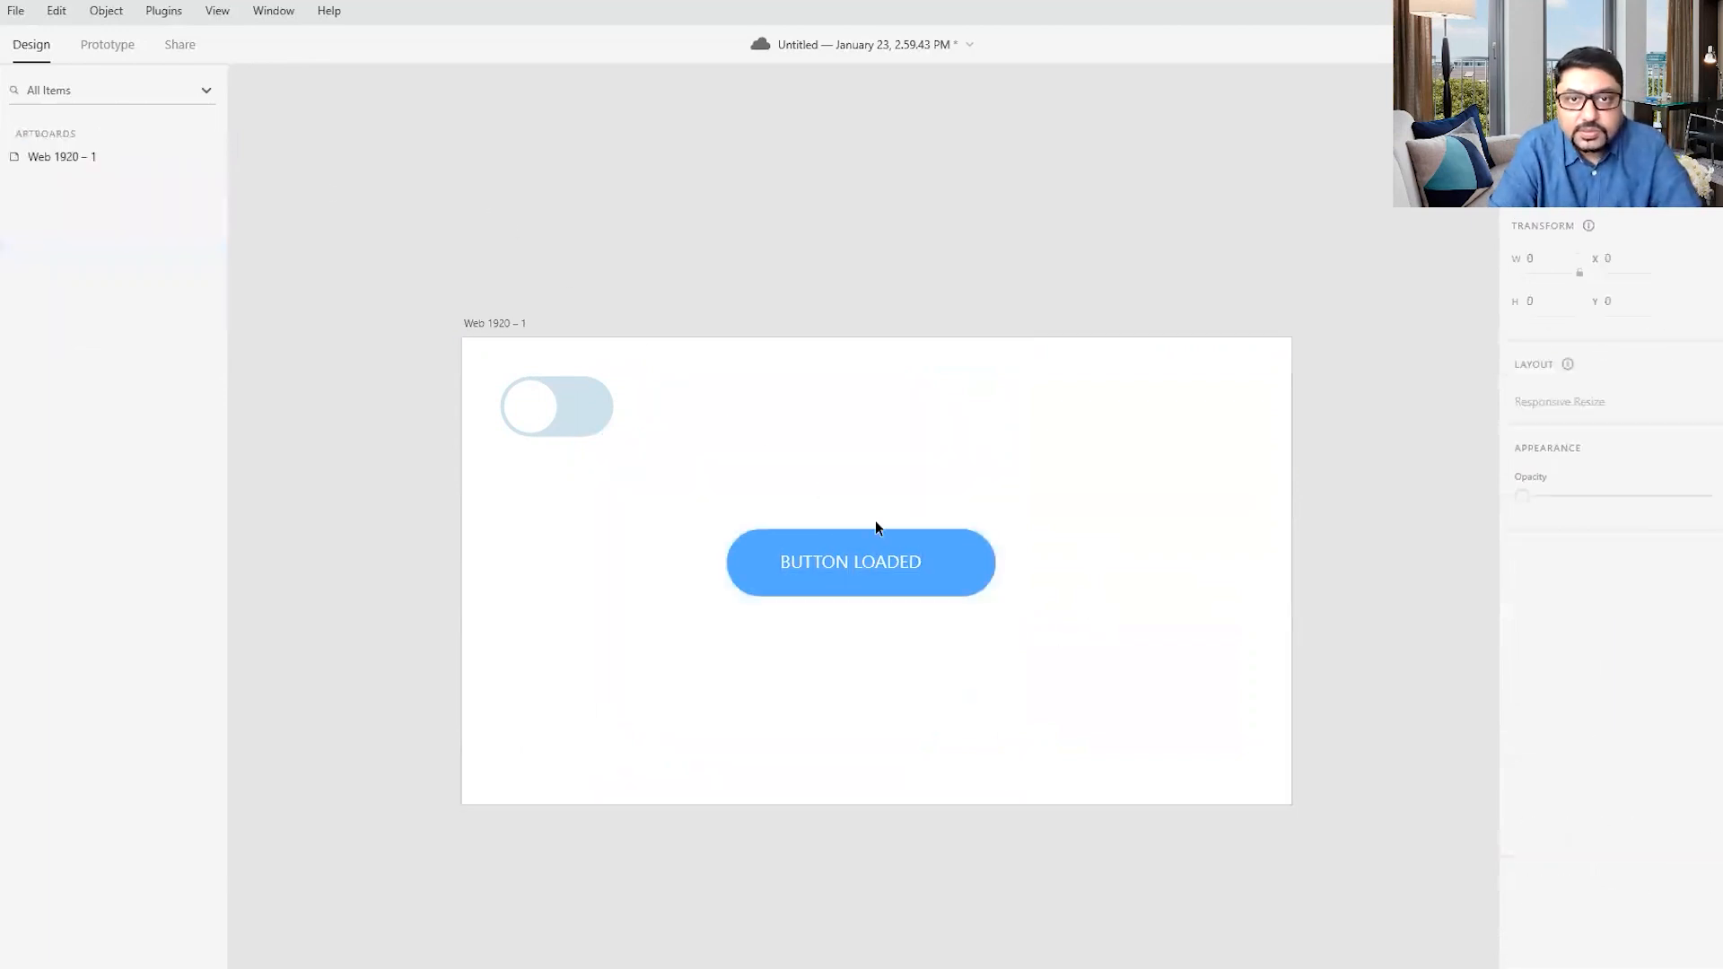
- Move the BUTTON LOADED text nearer the pill's center, to X 744 and Y 489
click(891, 560)
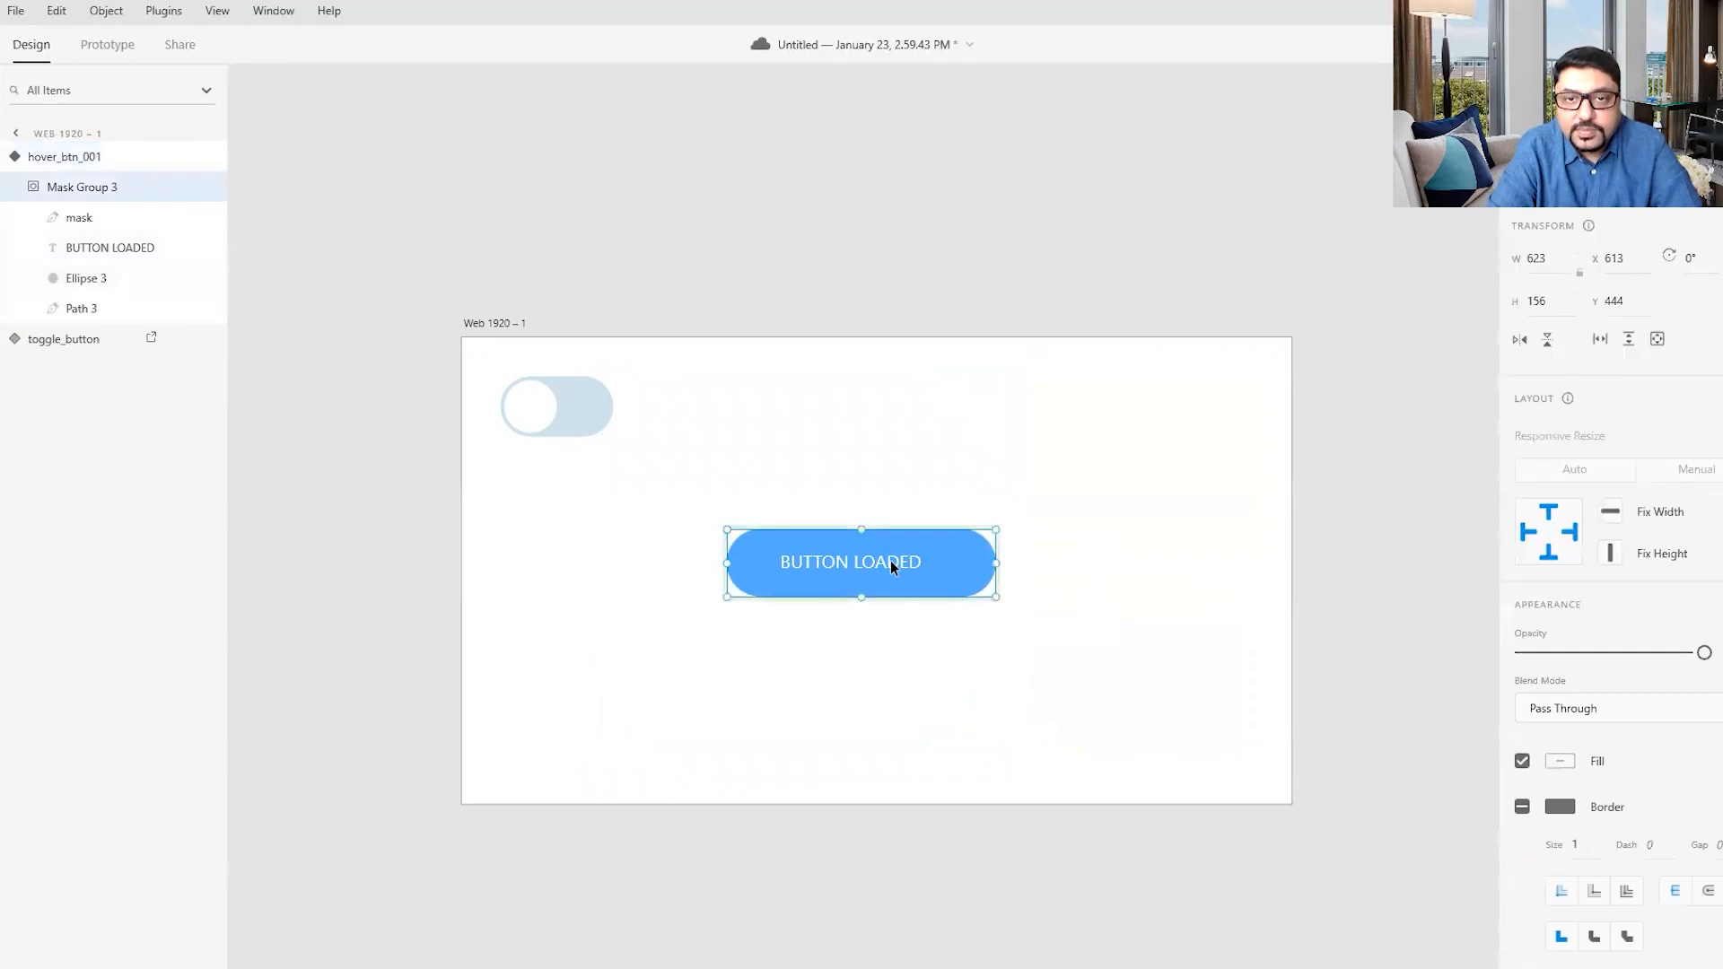
double_click(890, 560)
drag(891, 560, 894, 562)
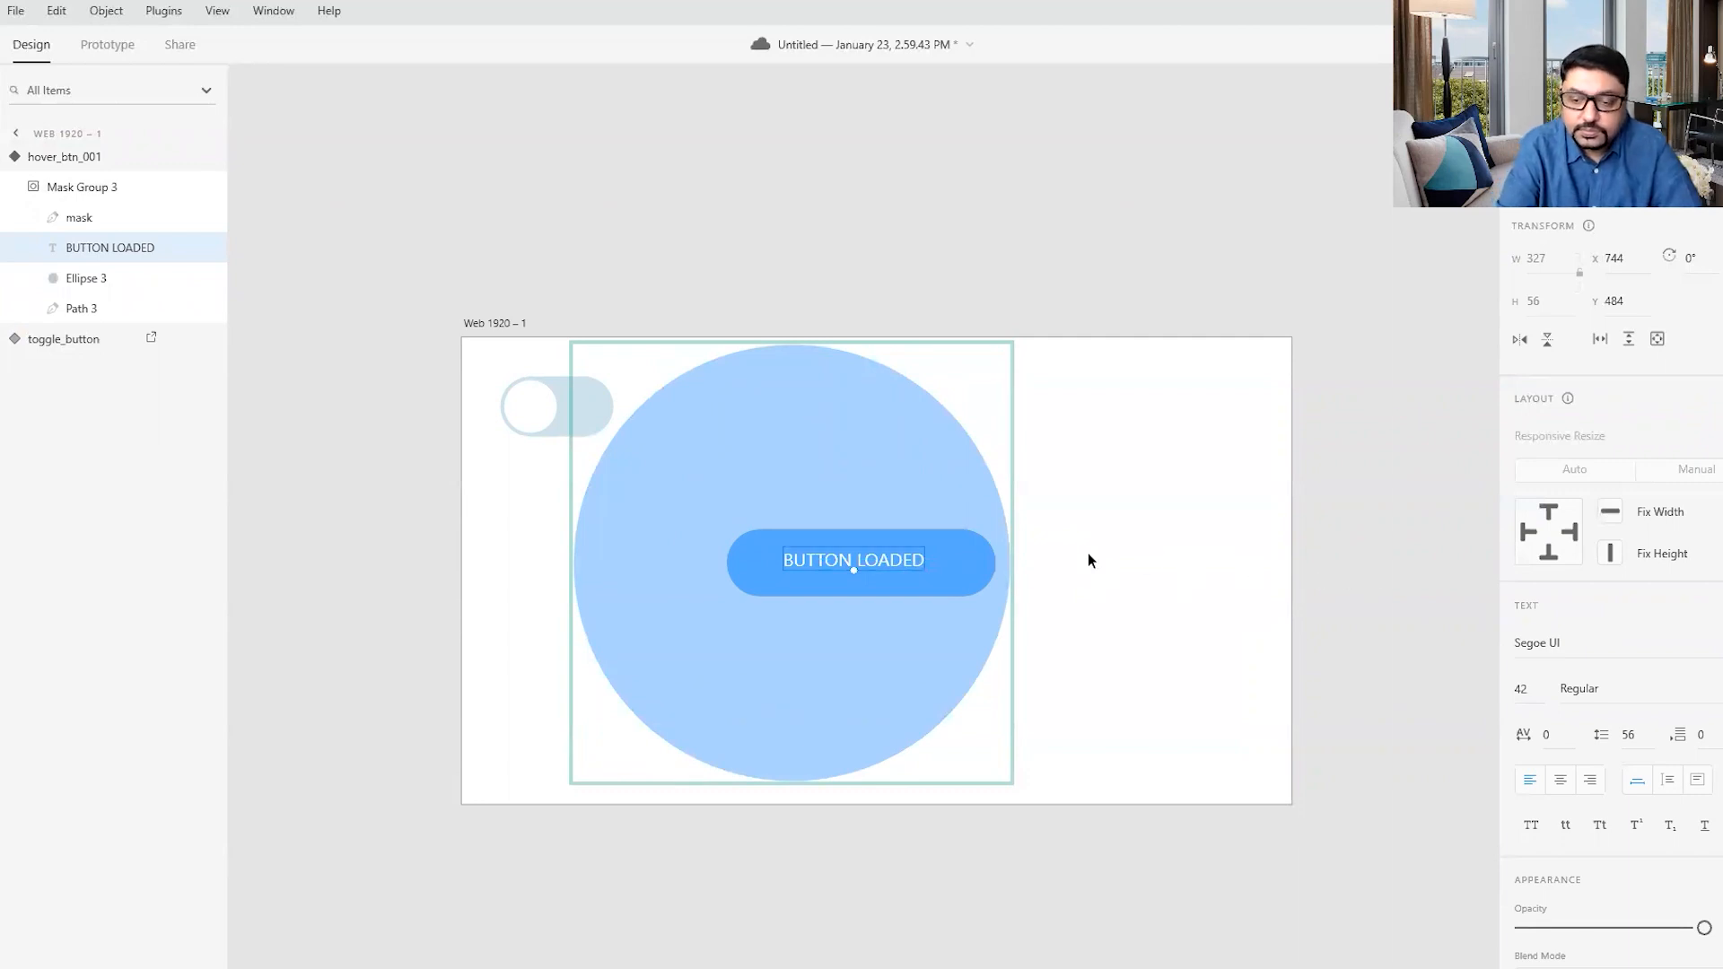
key(Escape)
key(Down)
key(Down)
key(Down)
key(Down)
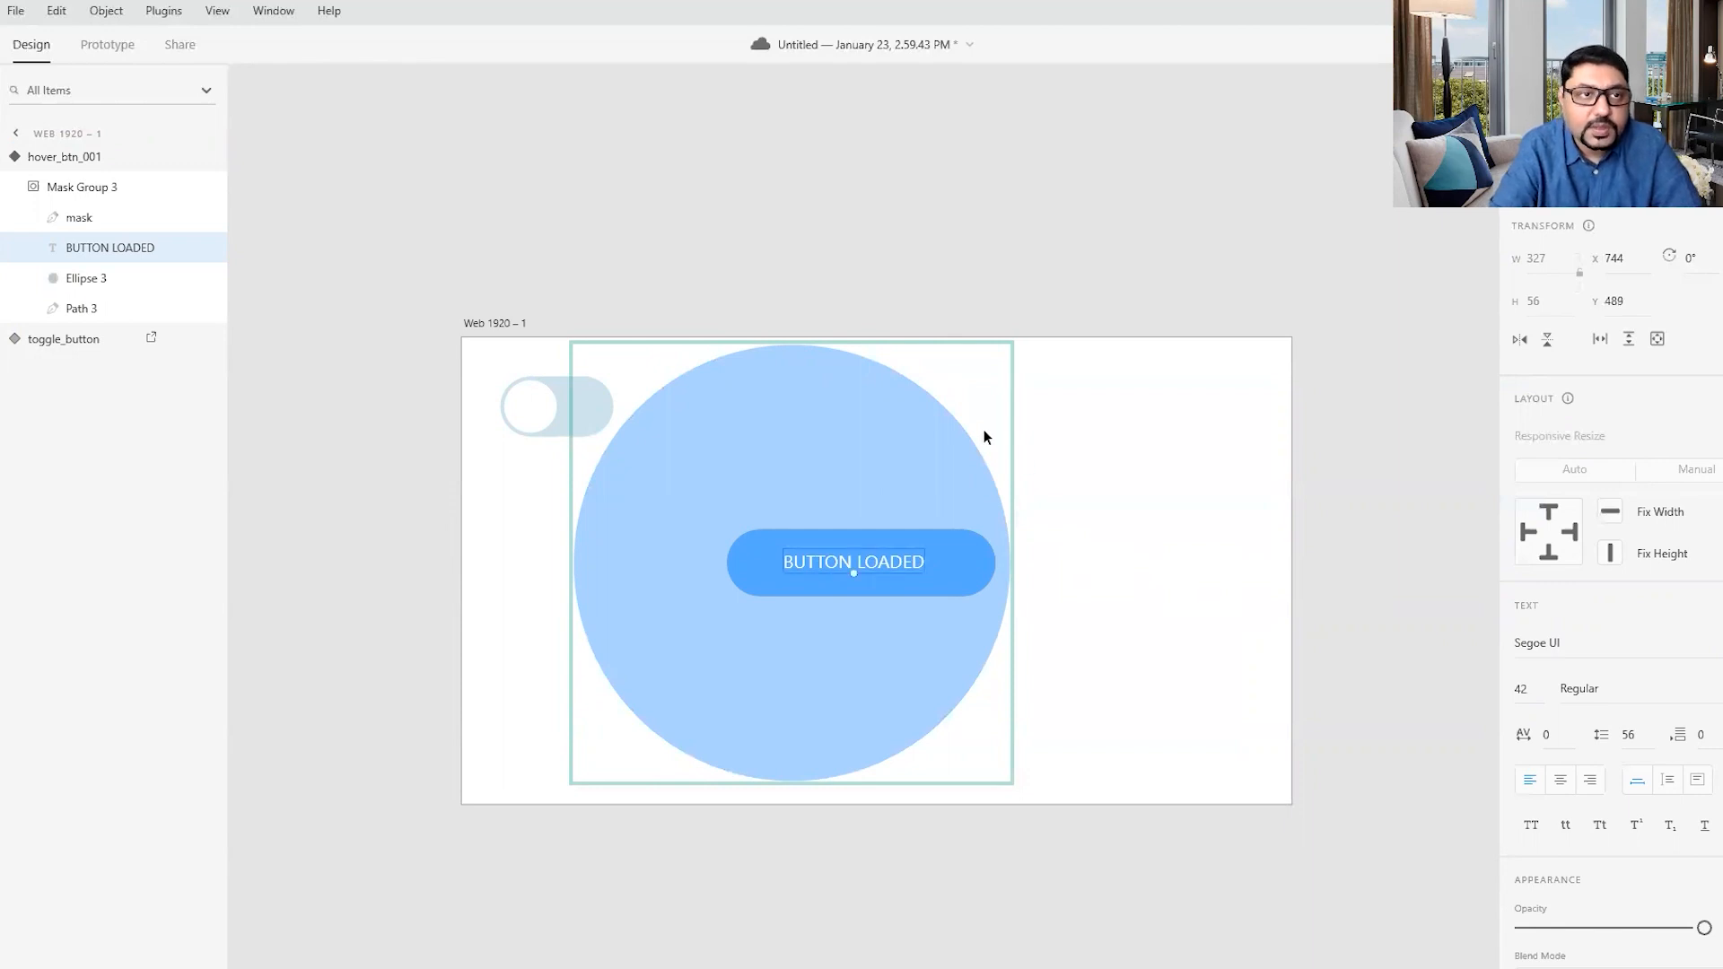
- Compare the Default State and Hover State of the loading button component, ending on the Default State
click(359, 311)
click(761, 543)
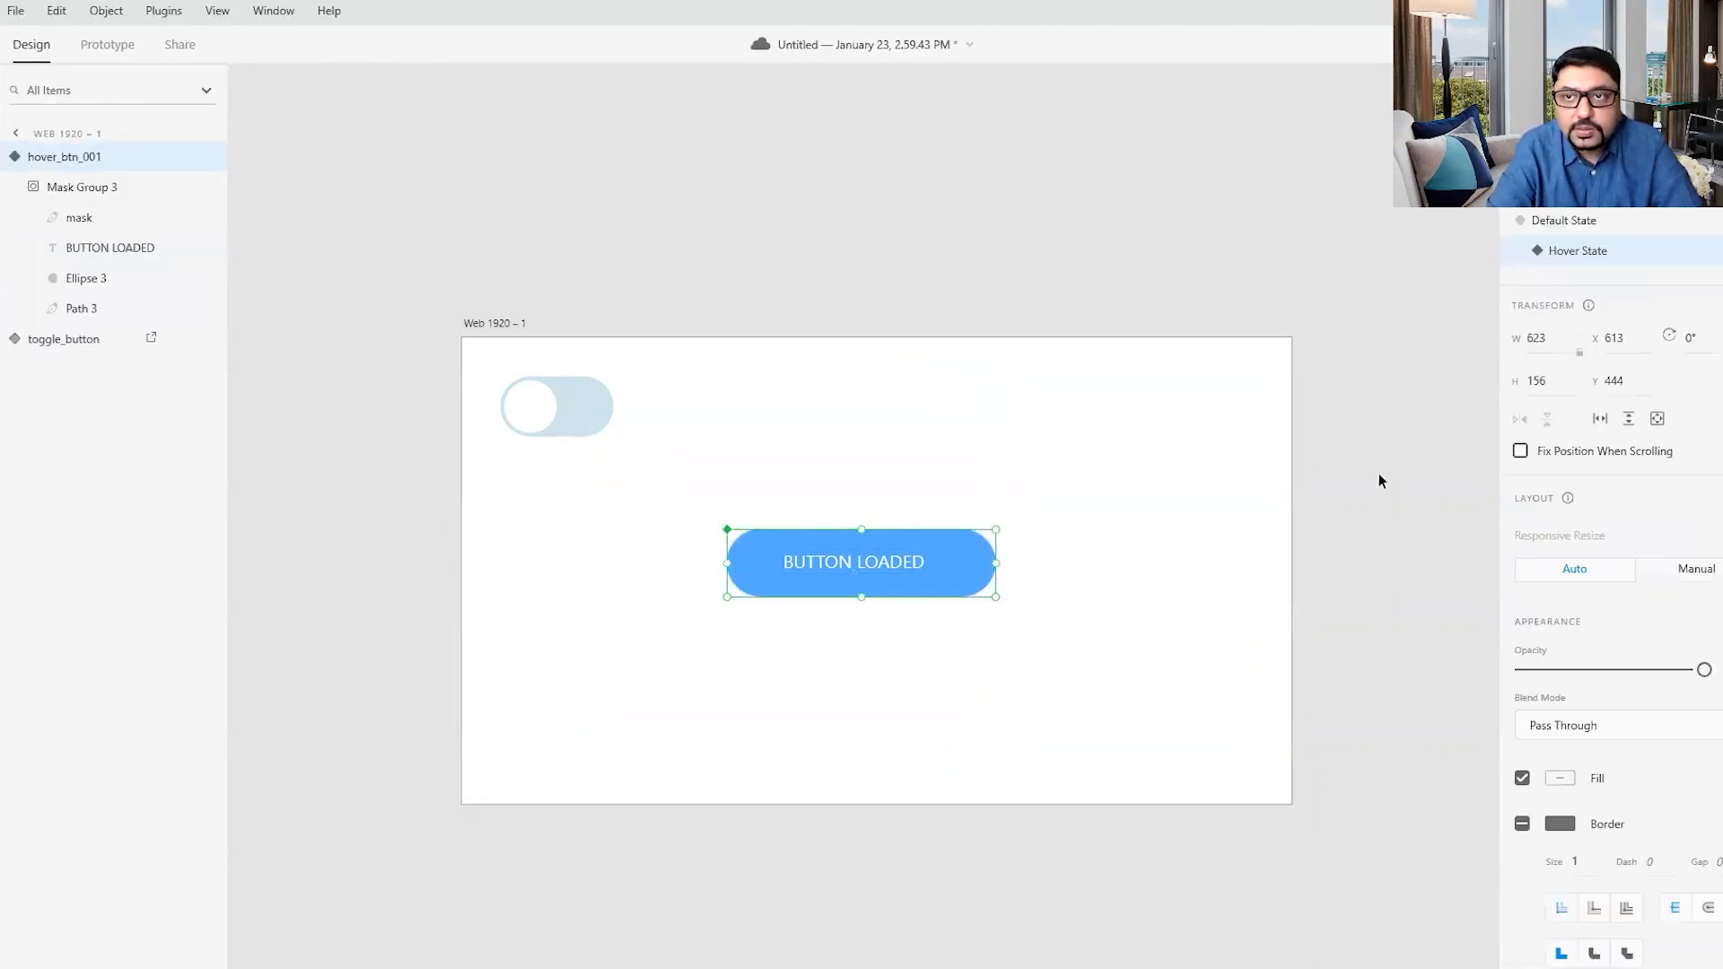
click(1558, 224)
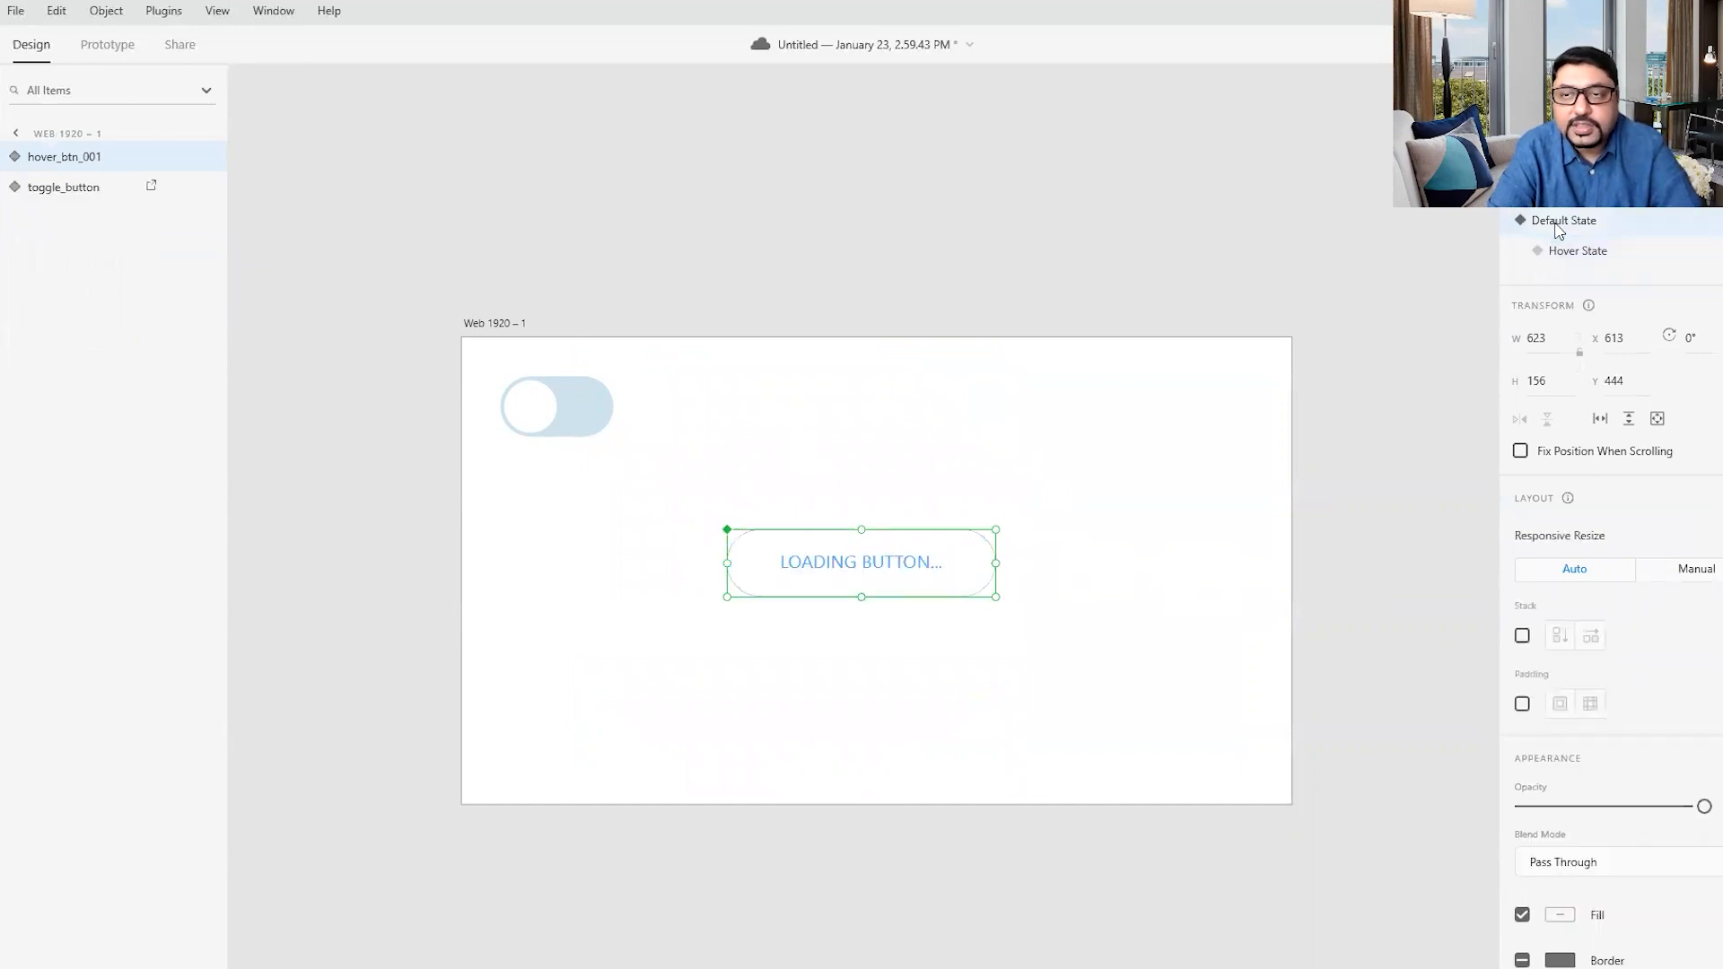
click(1586, 257)
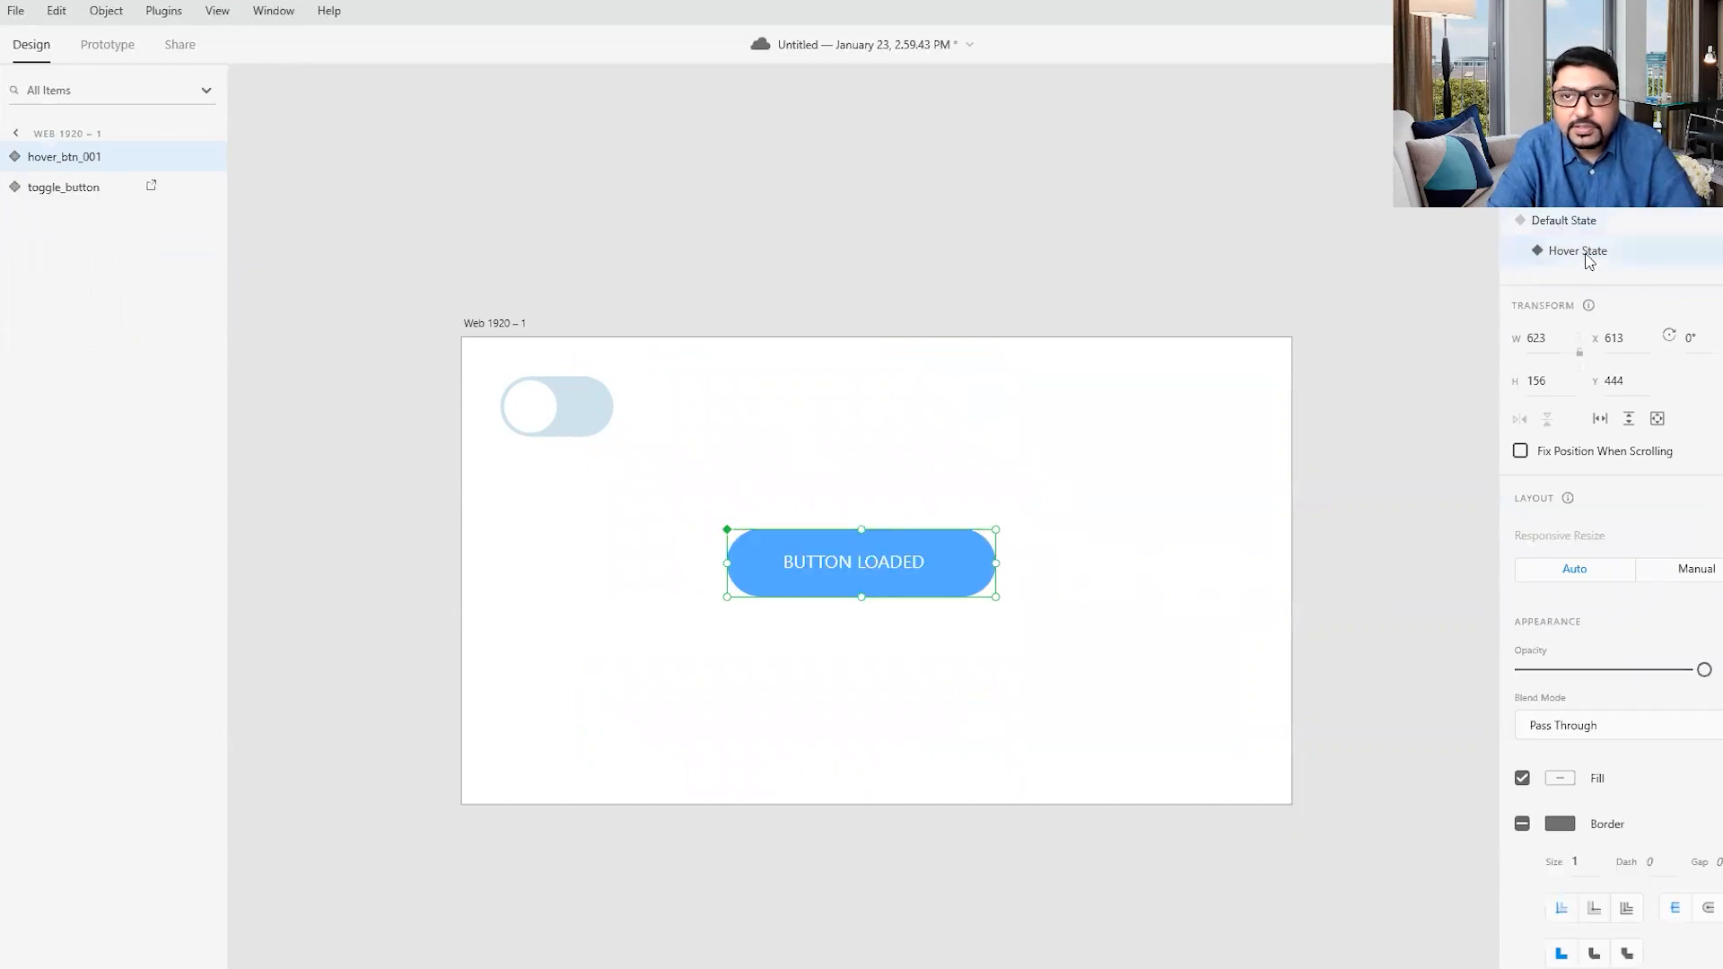
click(1569, 226)
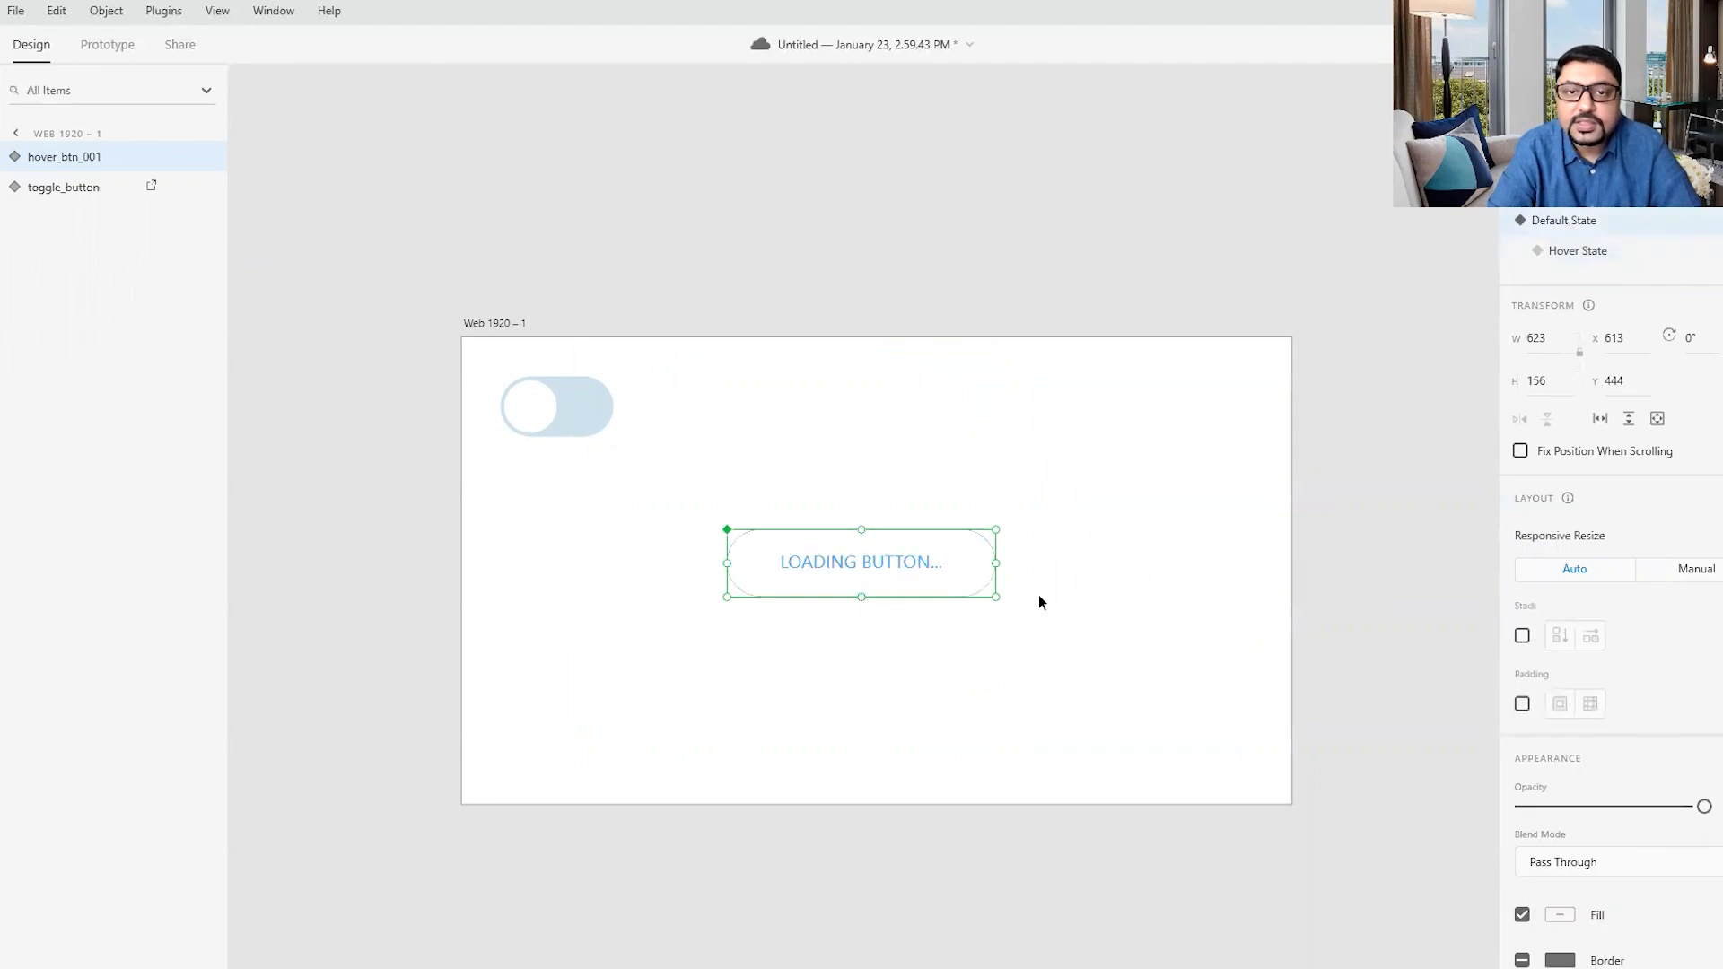
click(1032, 528)
drag(658, 495, 1073, 645)
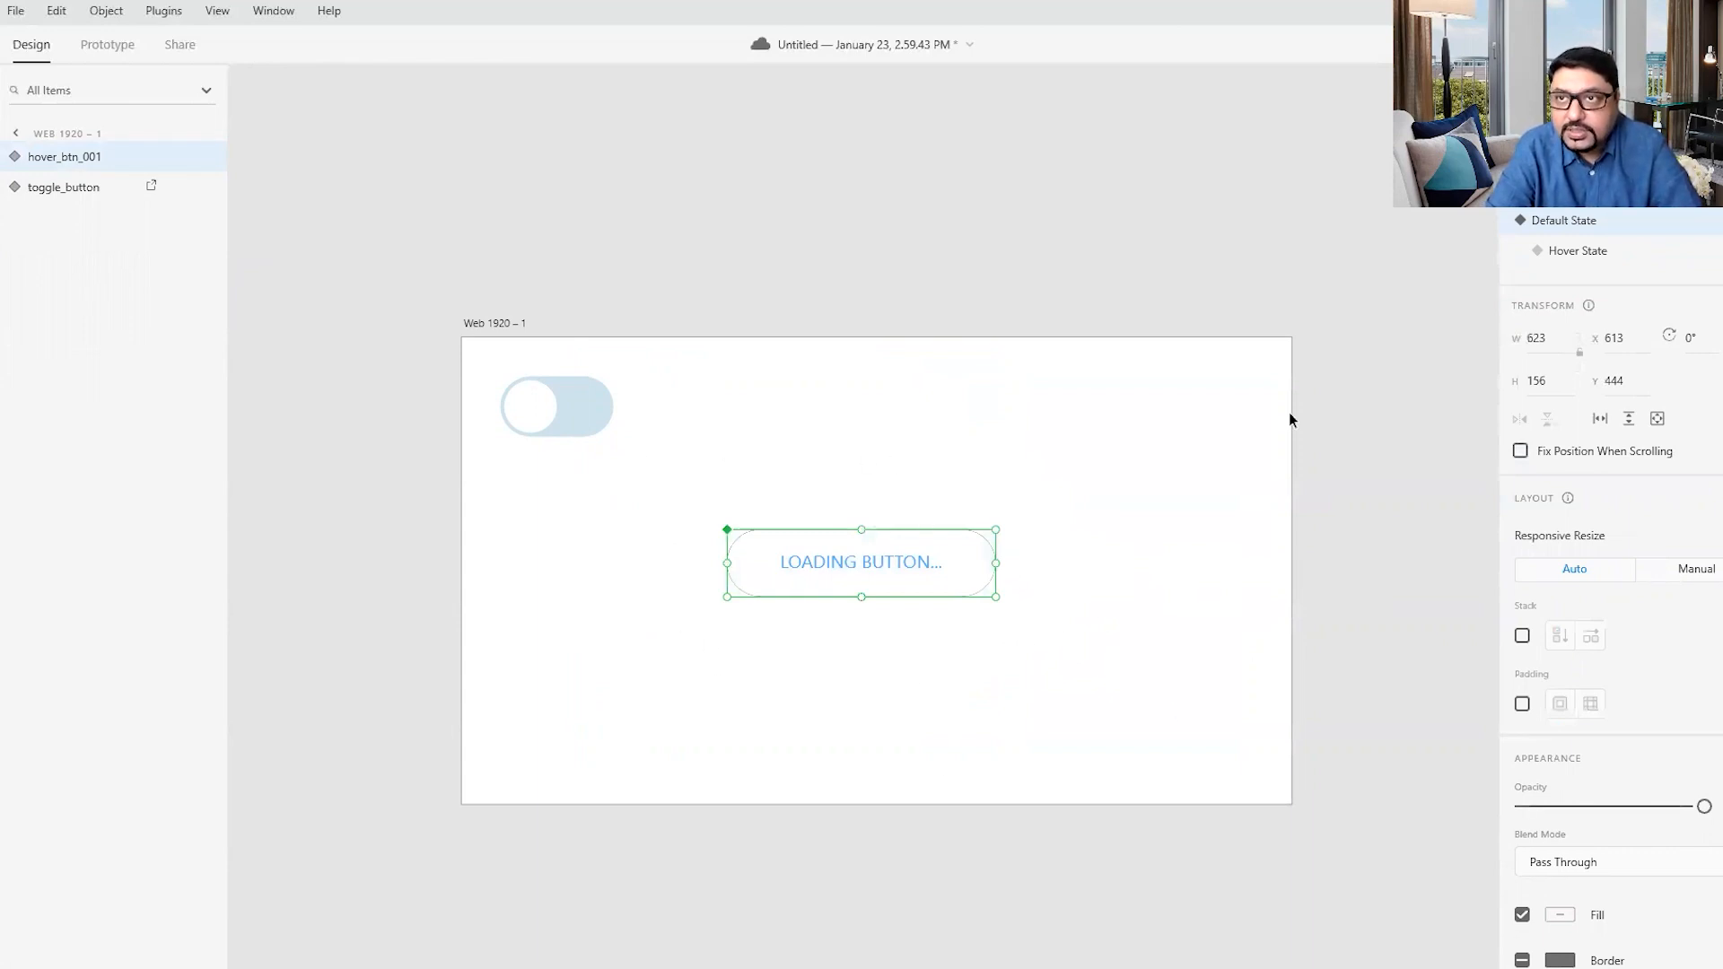
- Set the loading button's hover interaction to a 1 s duration with Ease In-Out easing
click(125, 52)
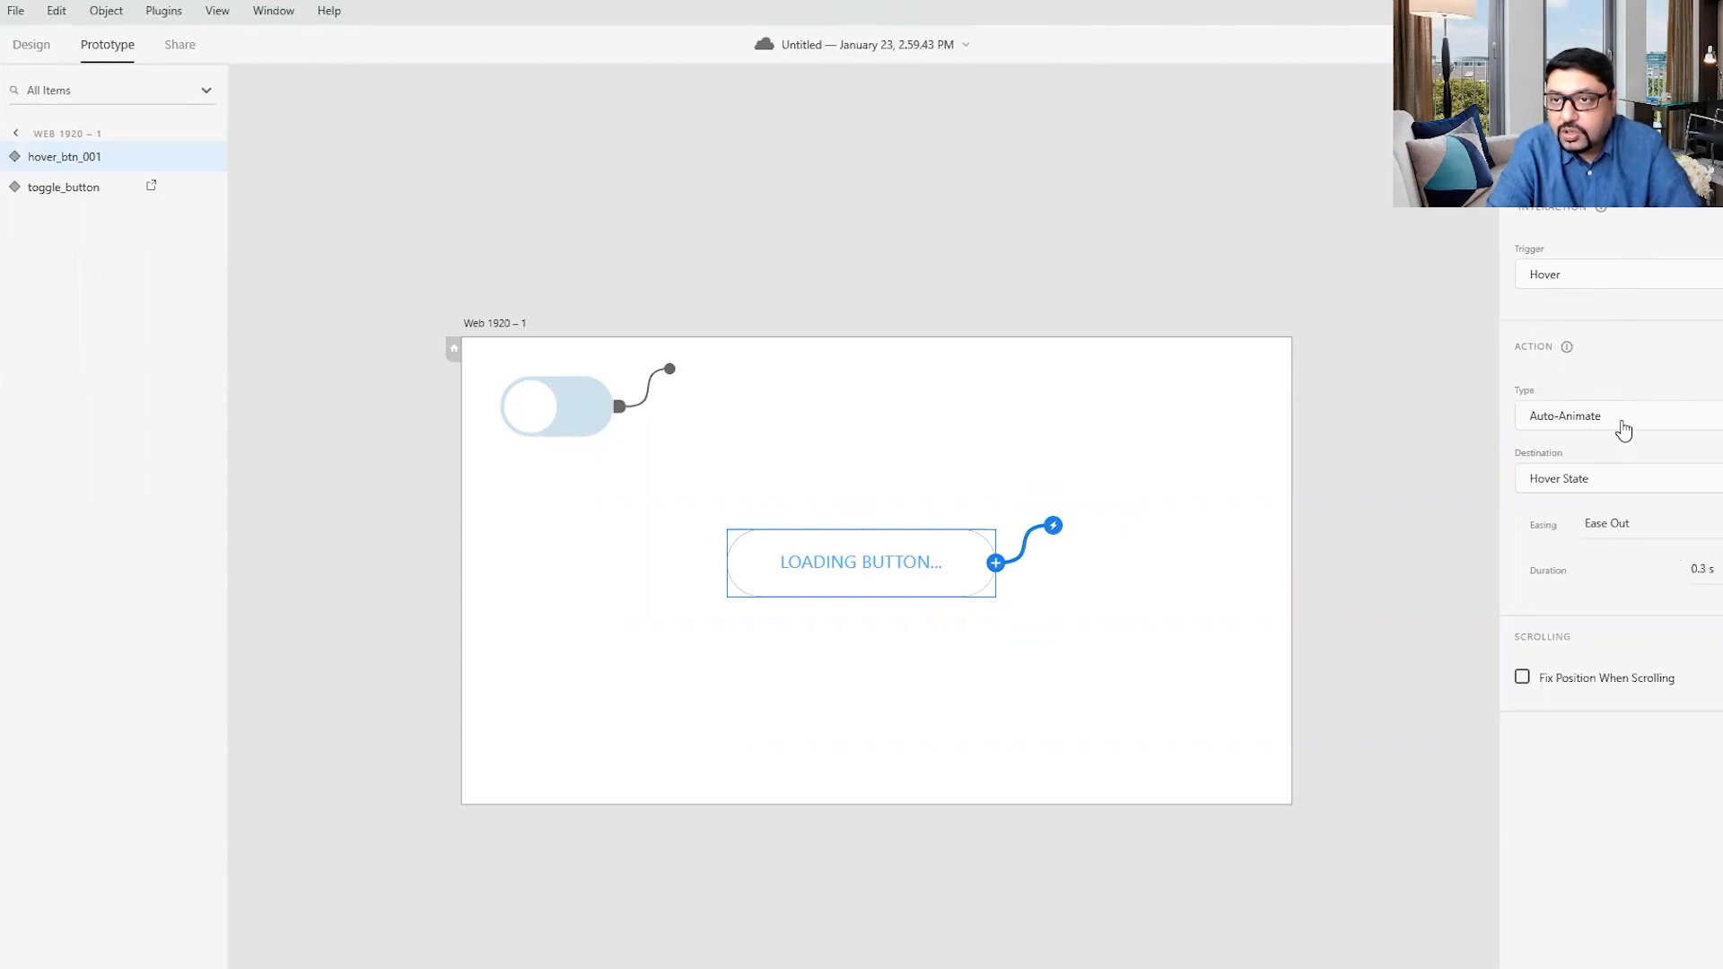
click(1720, 570)
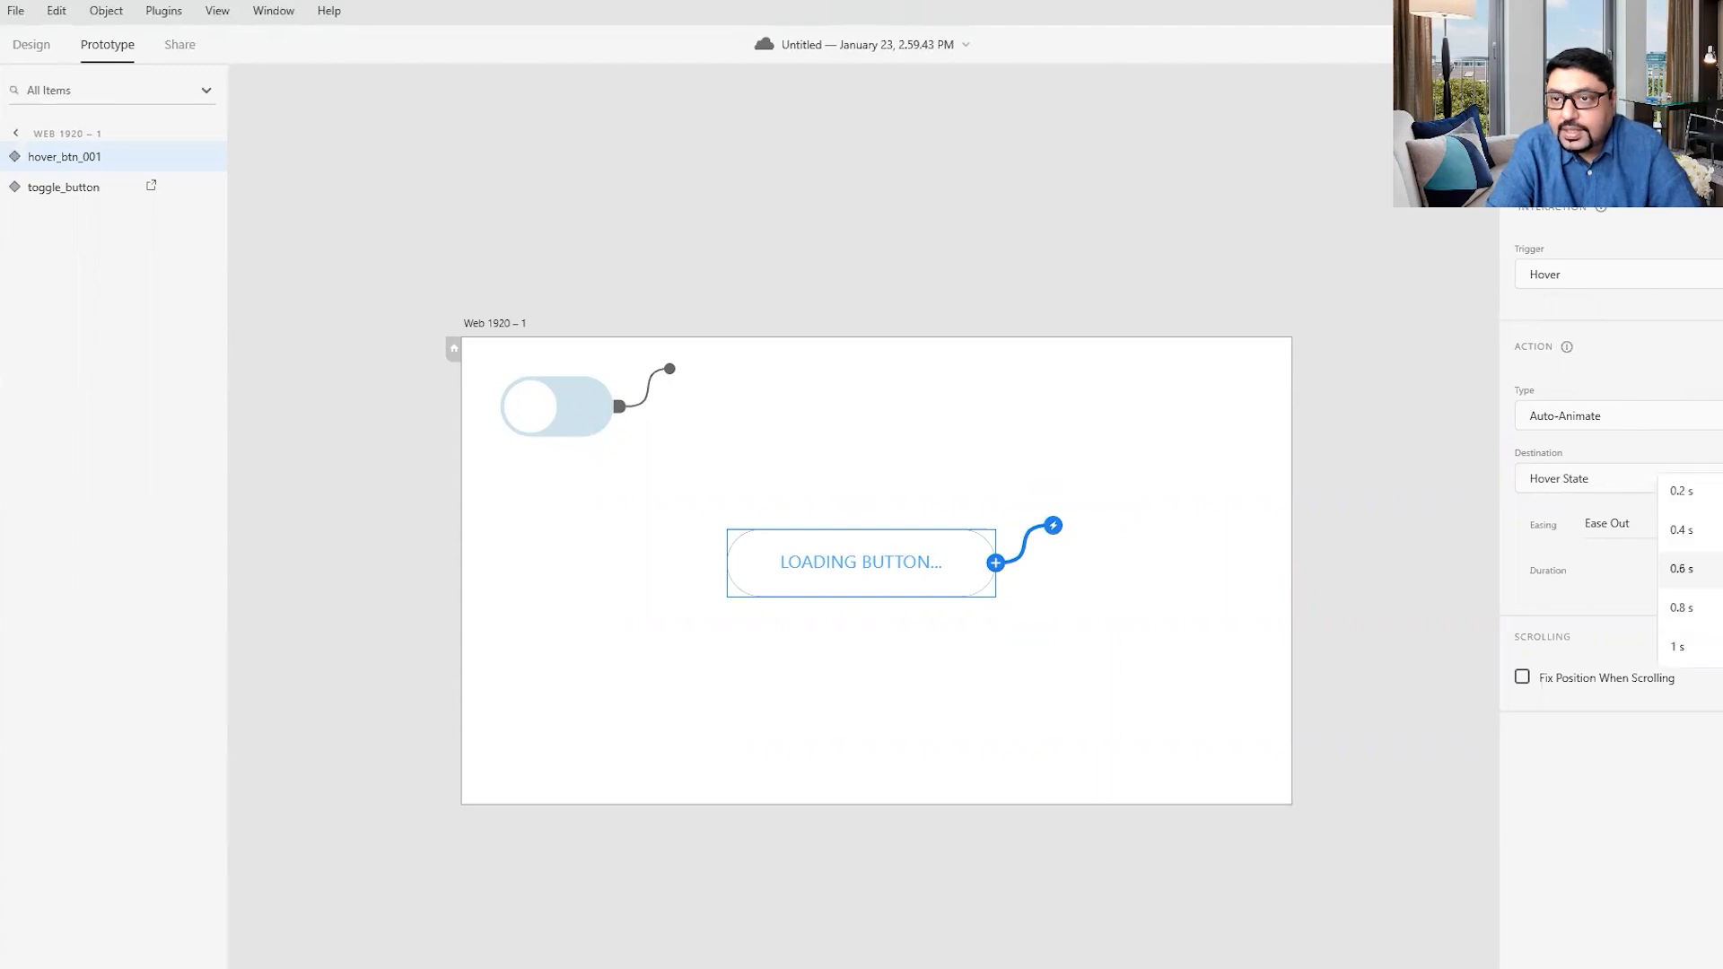
click(1715, 648)
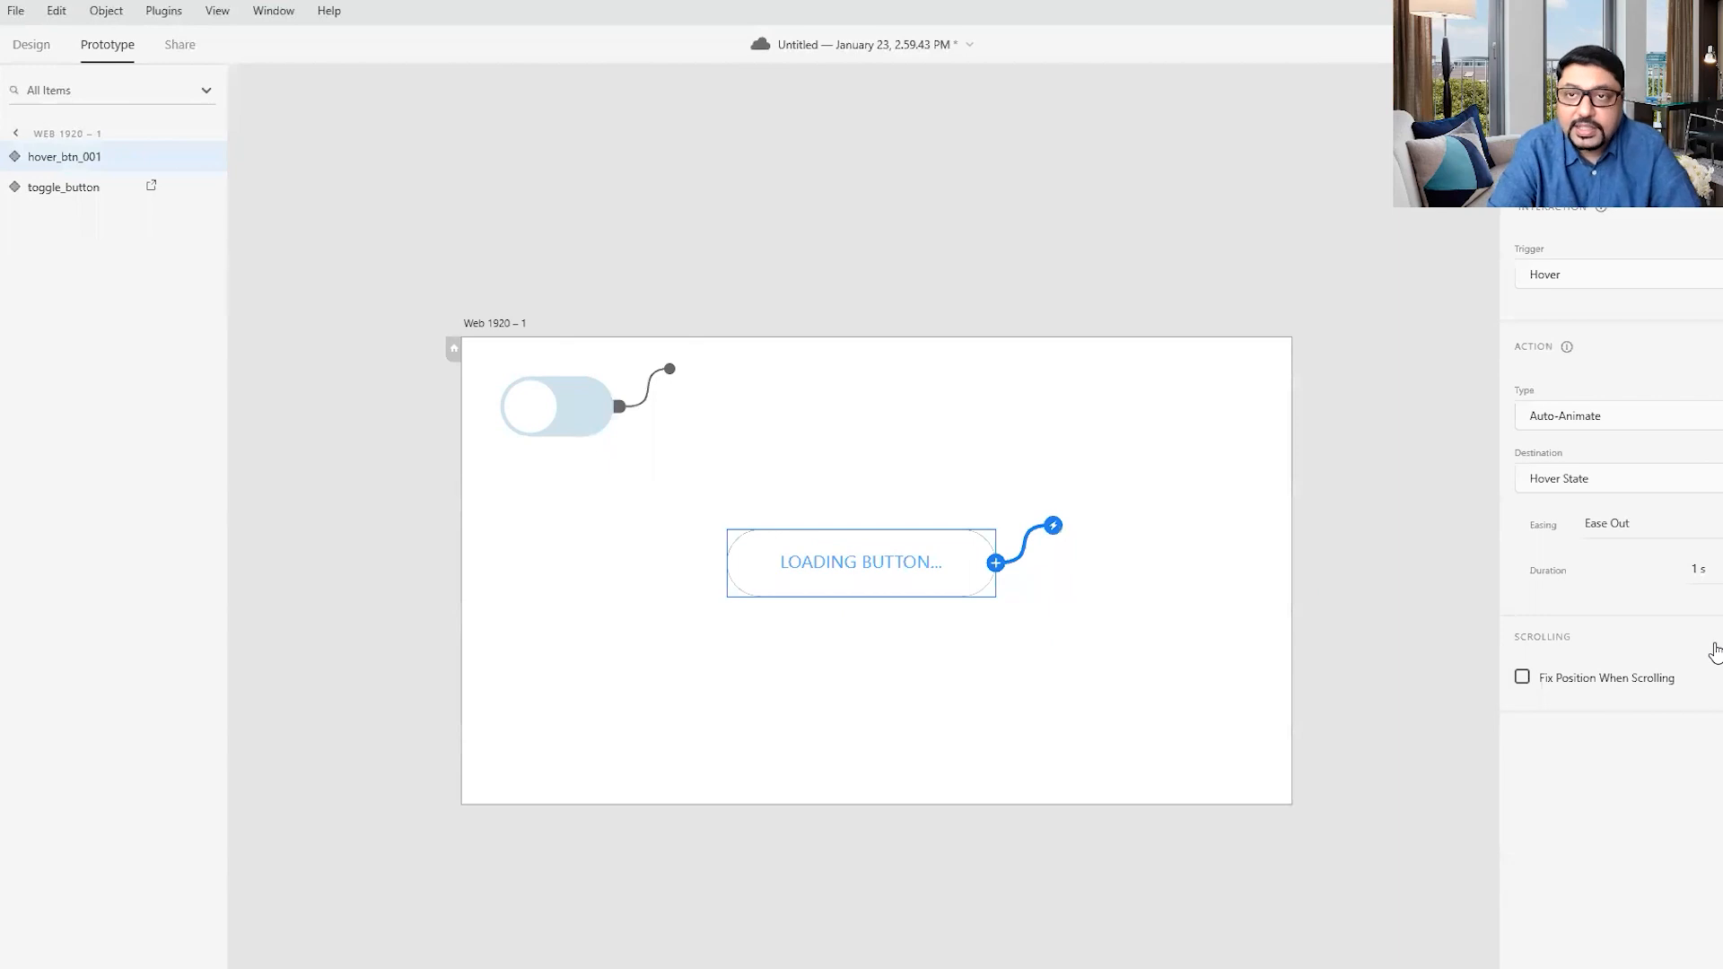
click(1720, 523)
click(1674, 601)
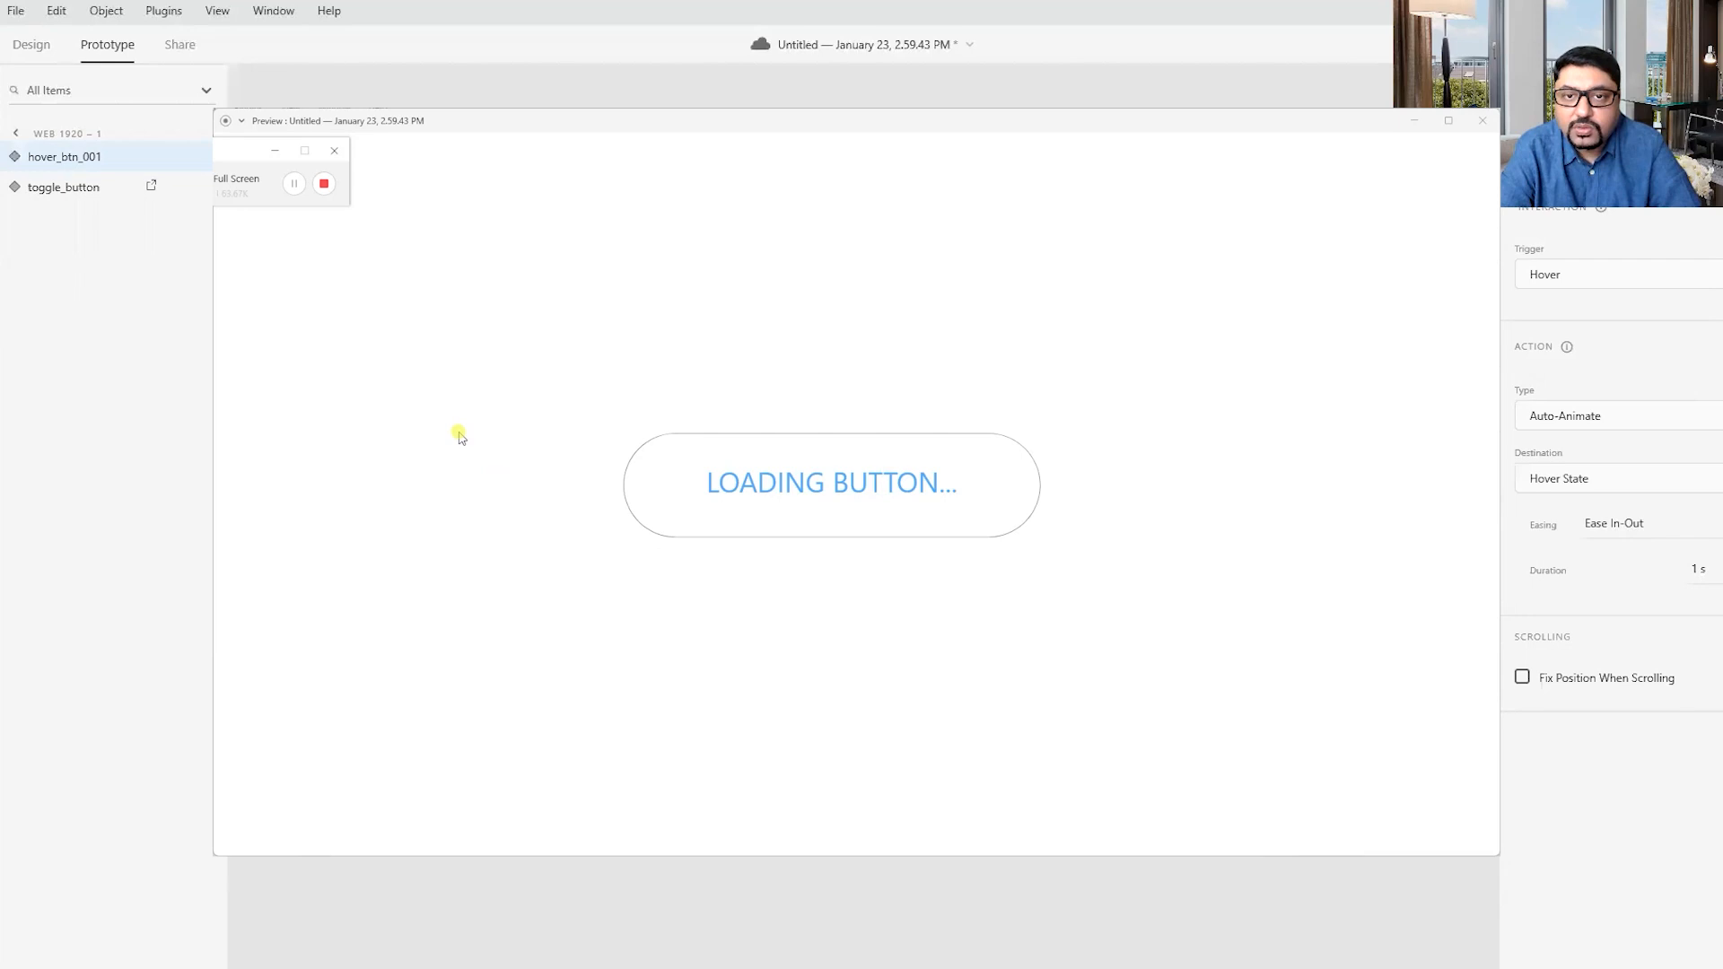
- Test the loading button's hover animation in the prototype preview
mouse_move(736, 500)
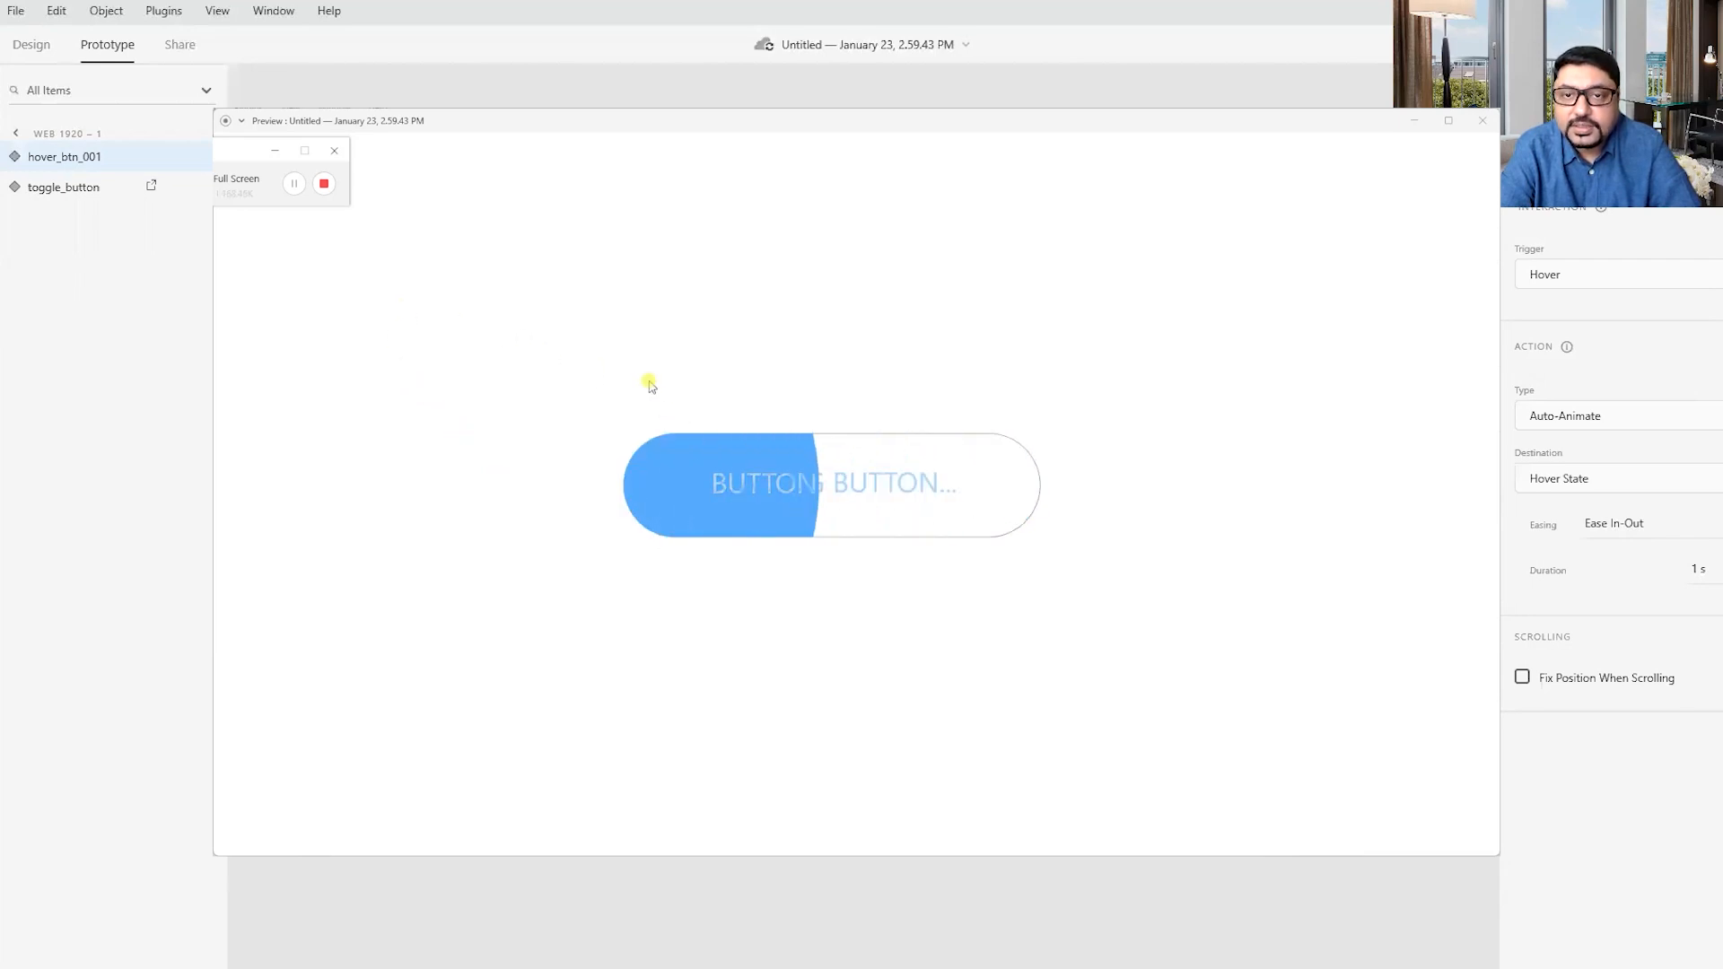
mouse_move(884, 508)
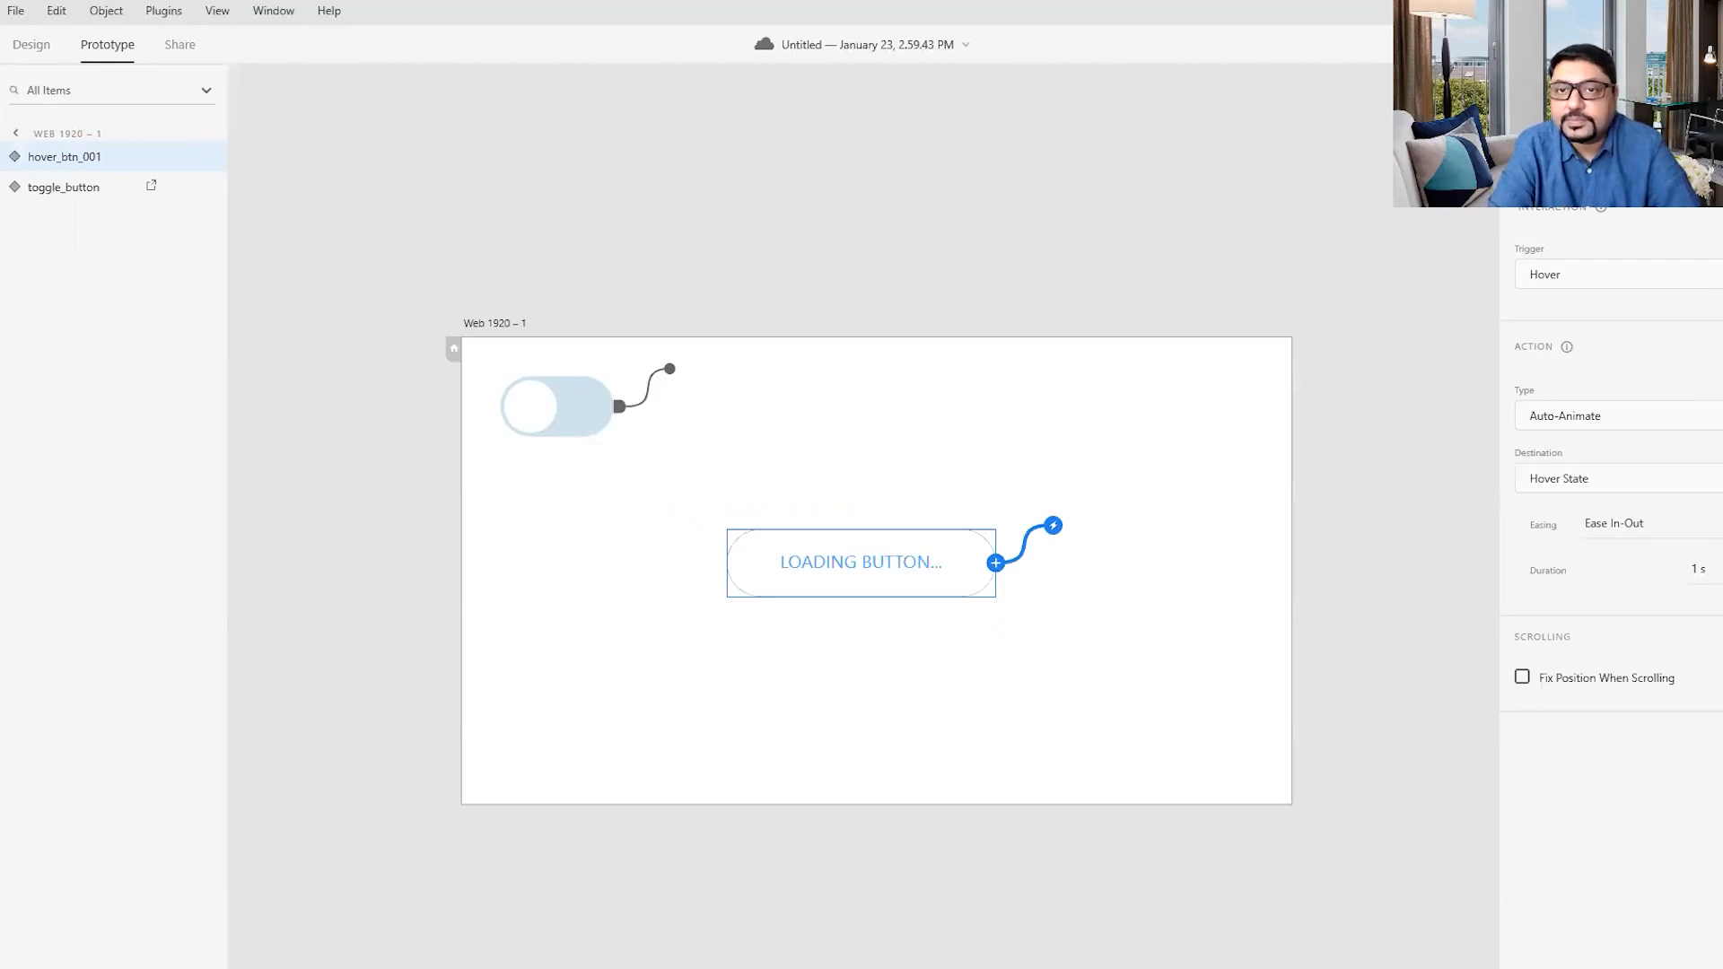
- Move the loading button beneath the toggle switch, aligned with its left edge, and return to design mode
drag(857, 562, 633, 514)
click(32, 44)
click(636, 251)
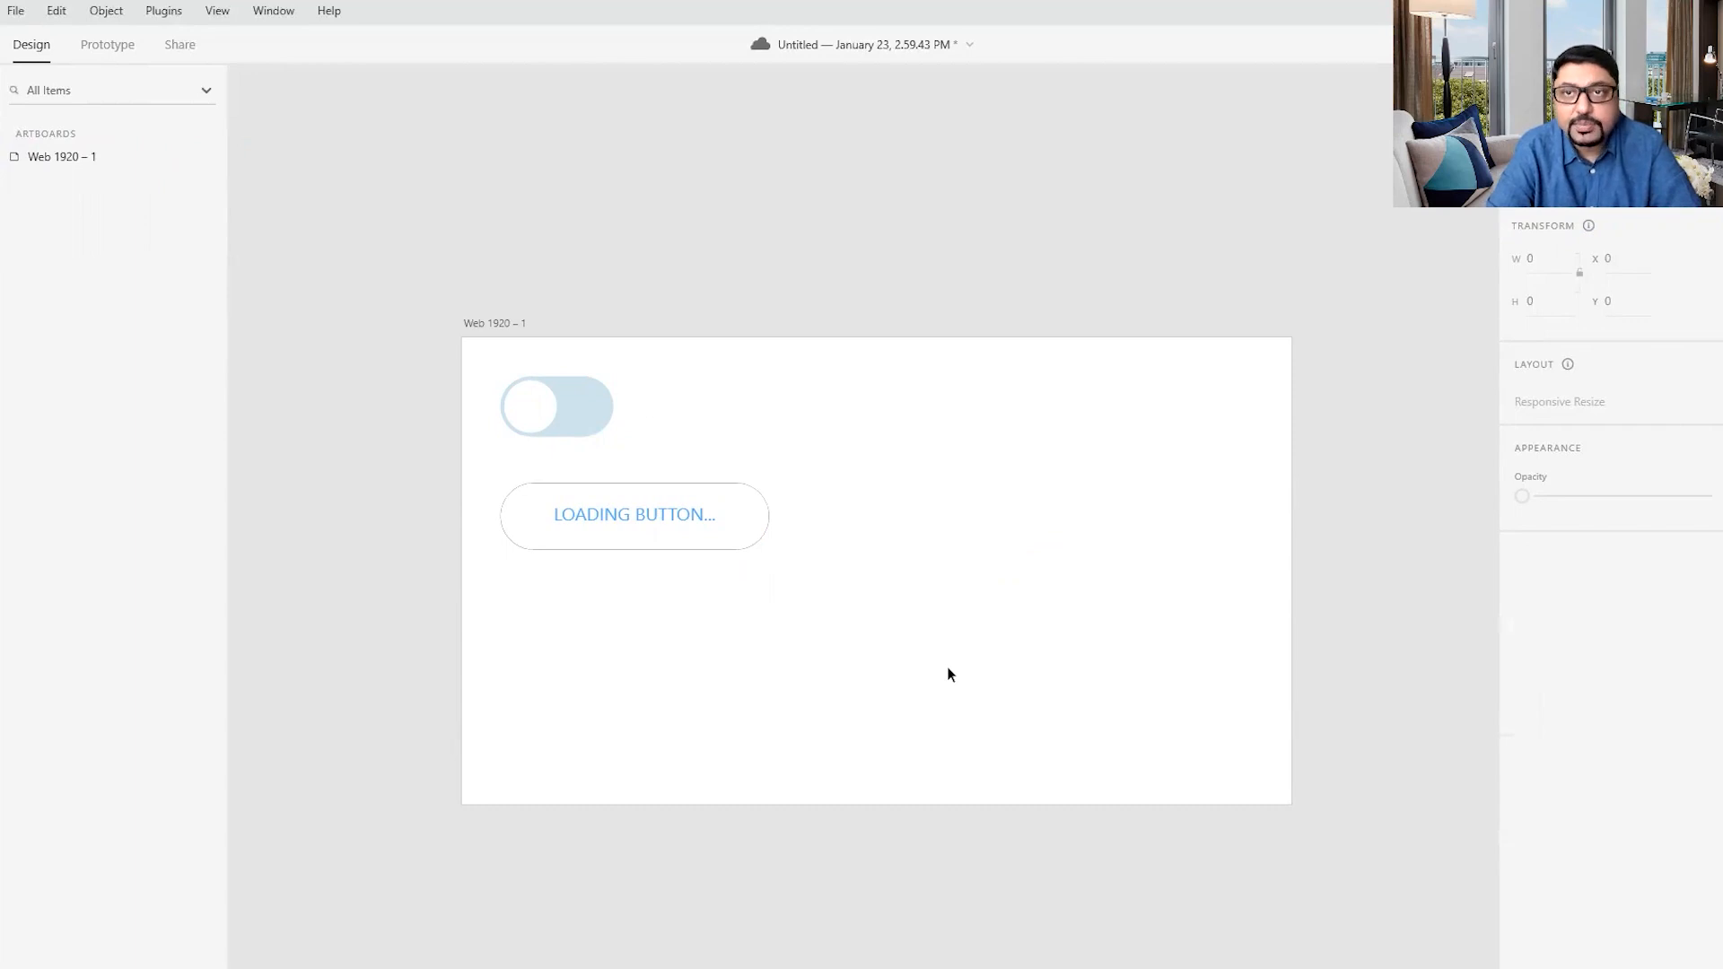
click(777, 416)
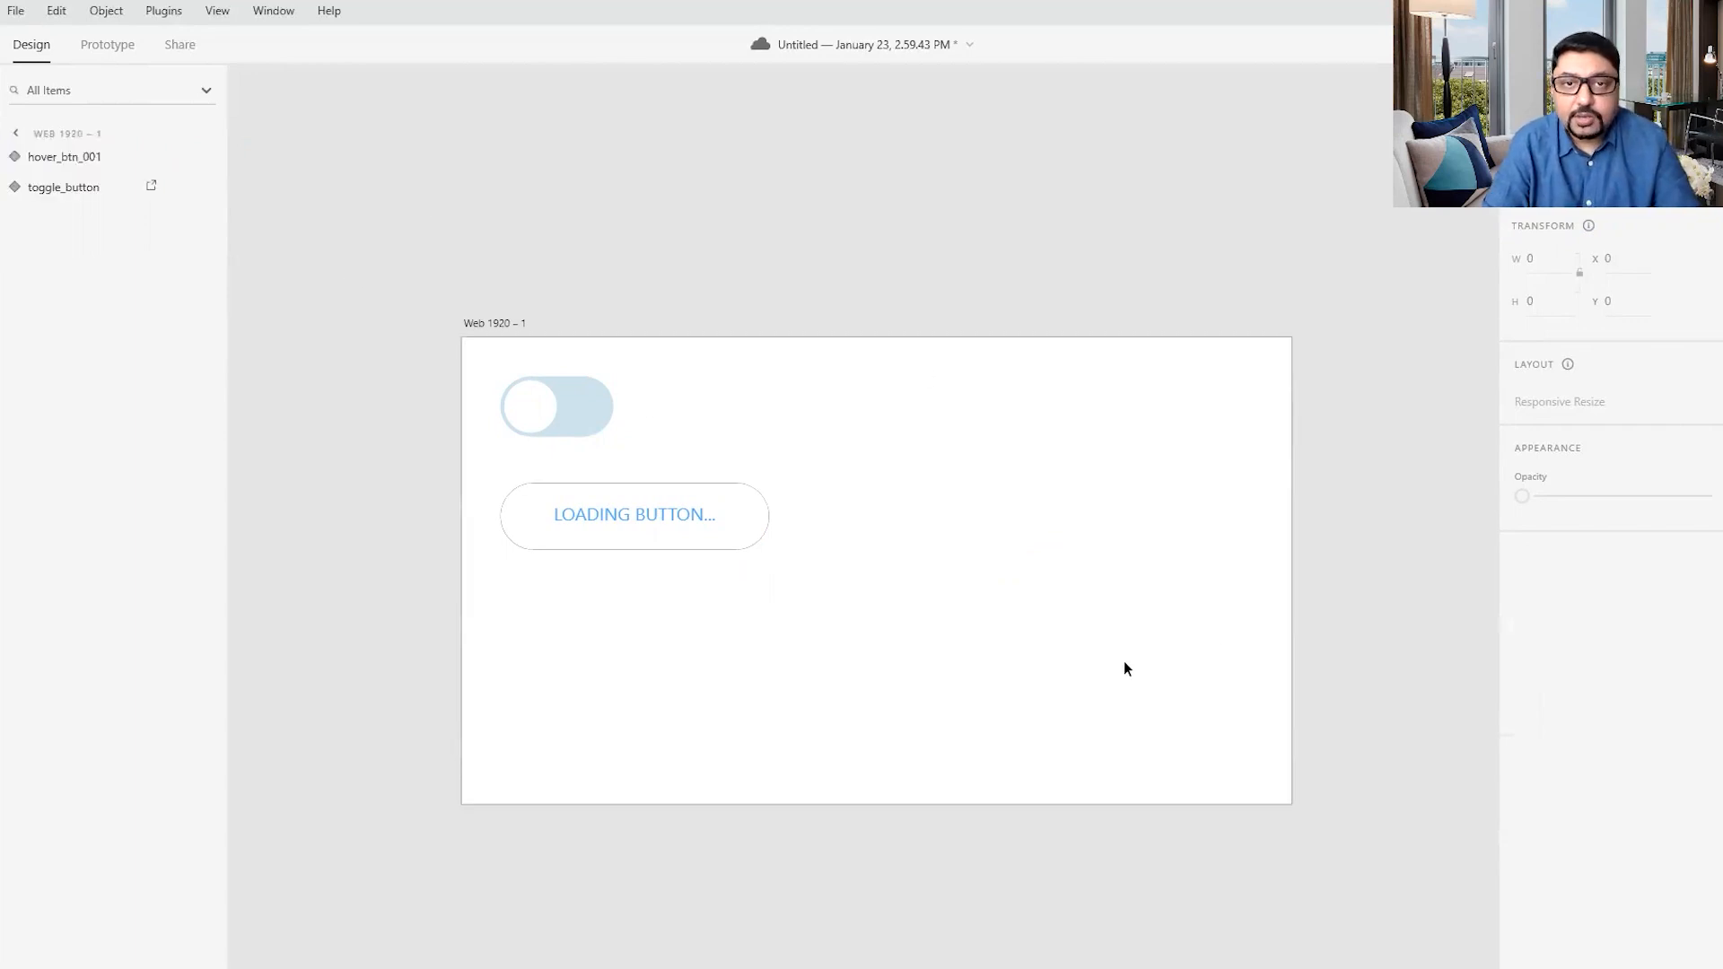
- Draw a tall rectangle about 586 by 890 px on the empty right side of the artboard
scroll(1124, 661, up, 3)
scroll(1124, 660, down, 1)
key(space)
drag(1153, 556, 1131, 615)
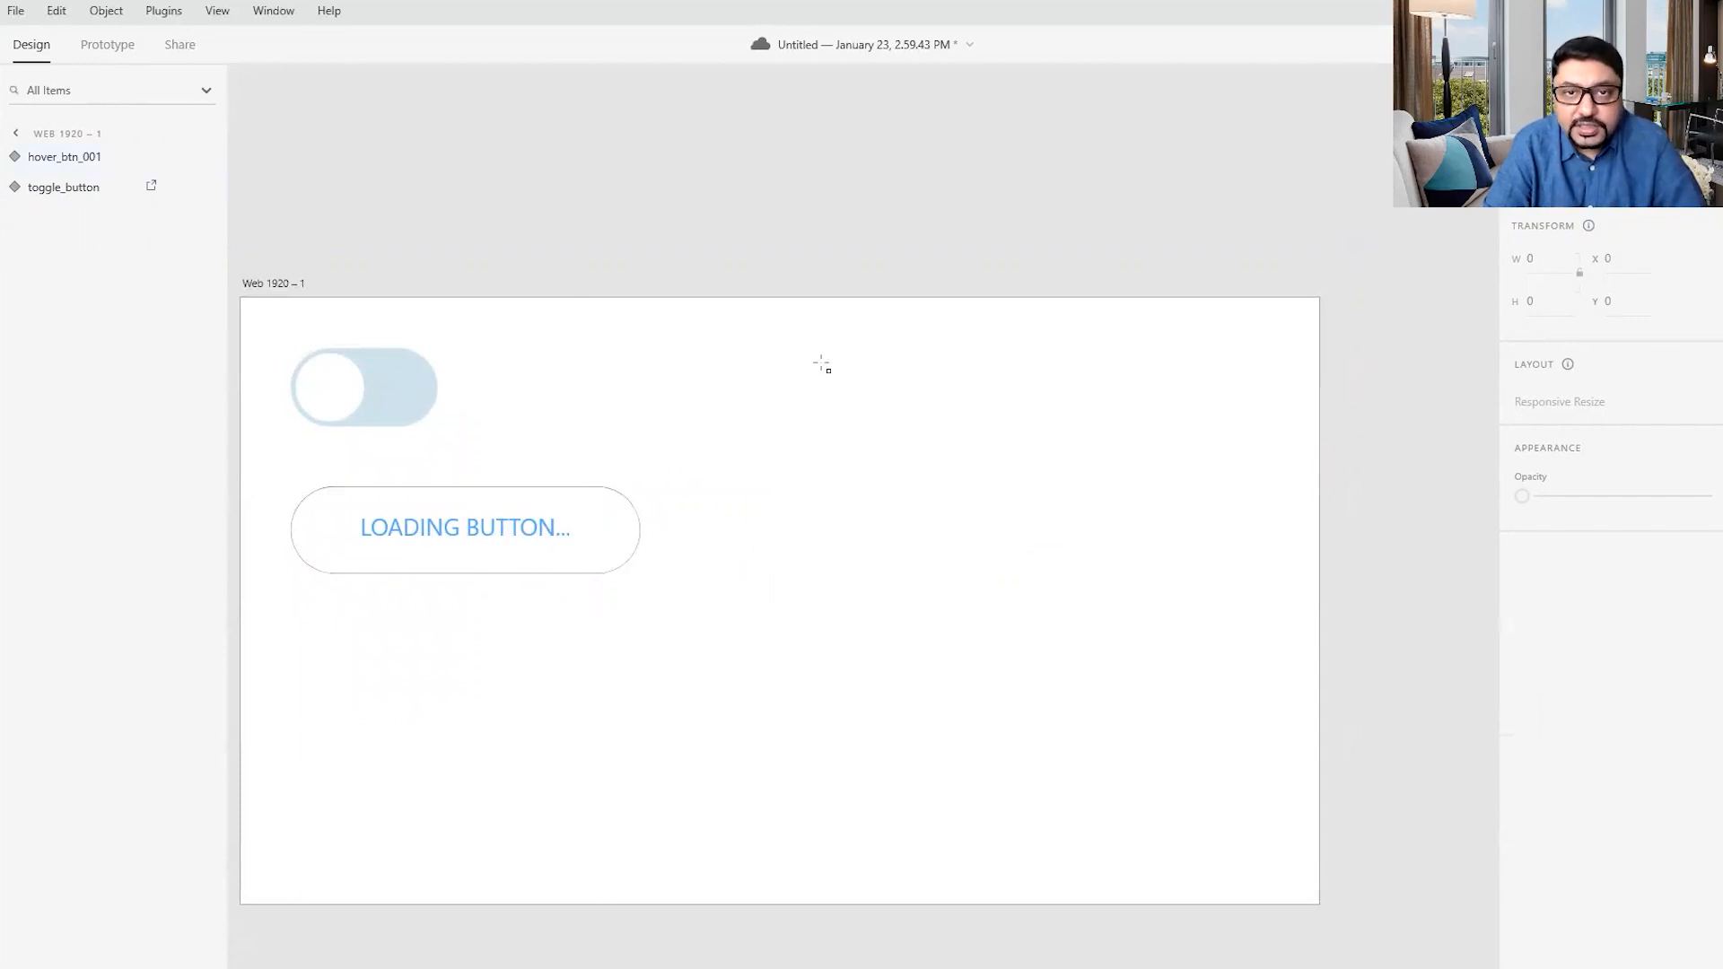
mouse_move(834, 349)
mouse_down()
mouse_move(927, 574)
mouse_move(1080, 792)
mouse_move(1162, 849)
mouse_up()
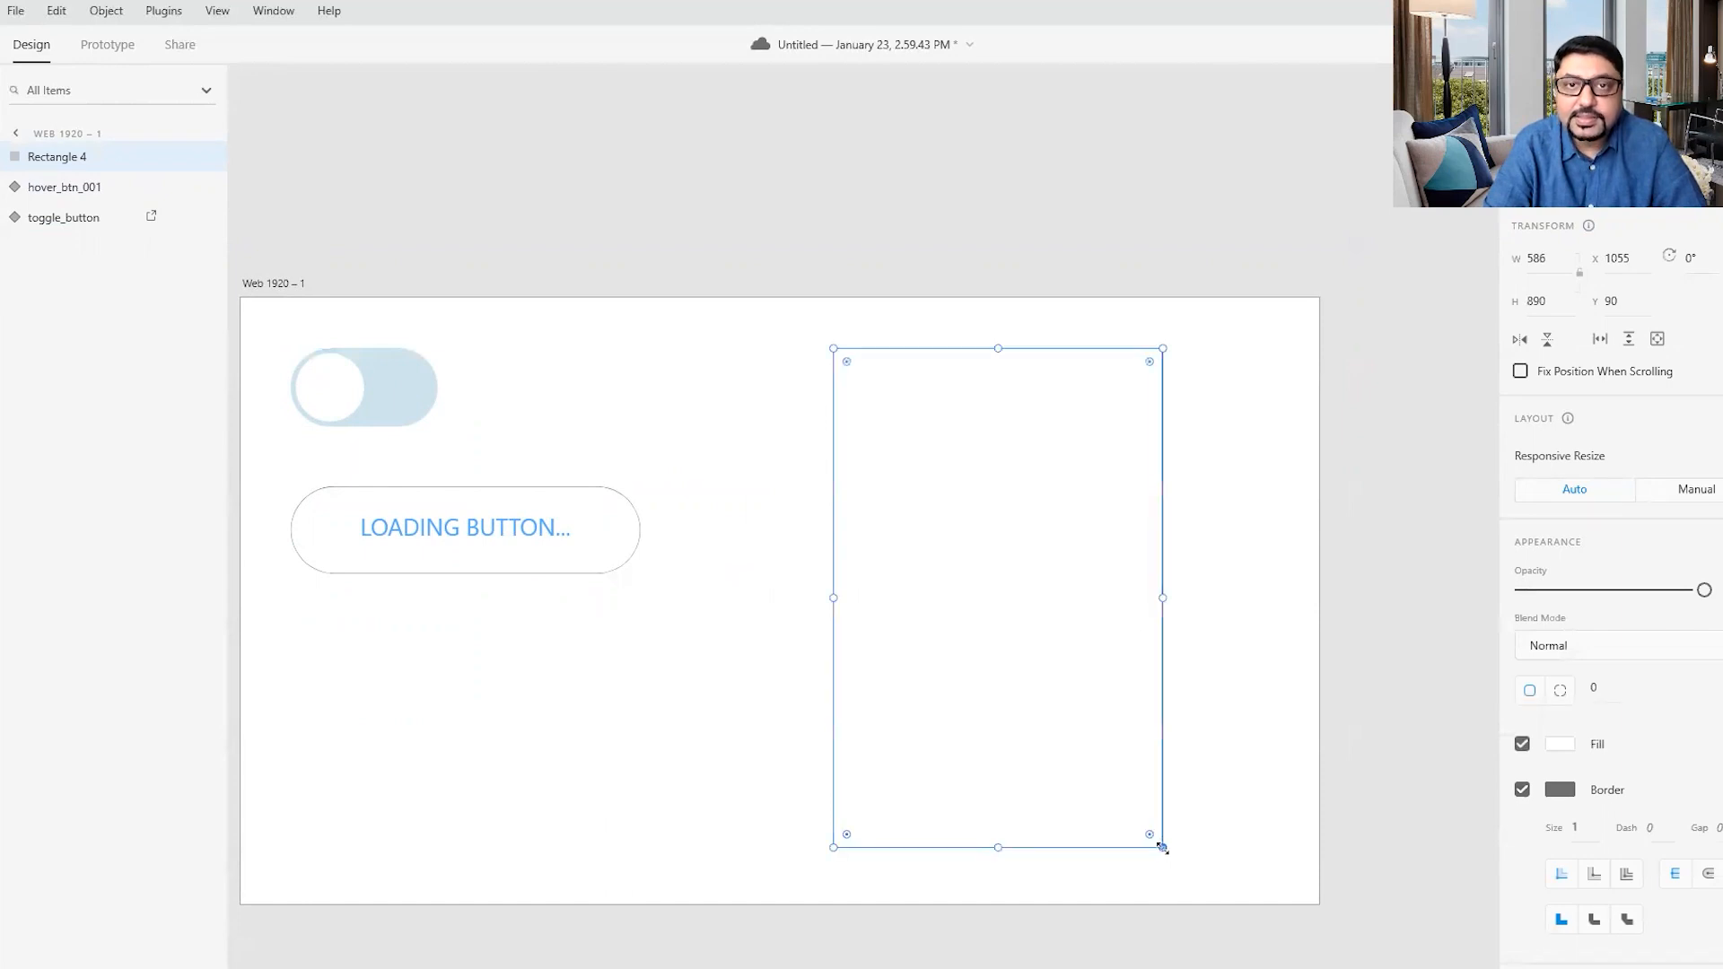
- Fill the tall rectangle with light blue #E1F0FF and round its corners to a radius of 32
click(1559, 745)
drag(1365, 675, 1293, 633)
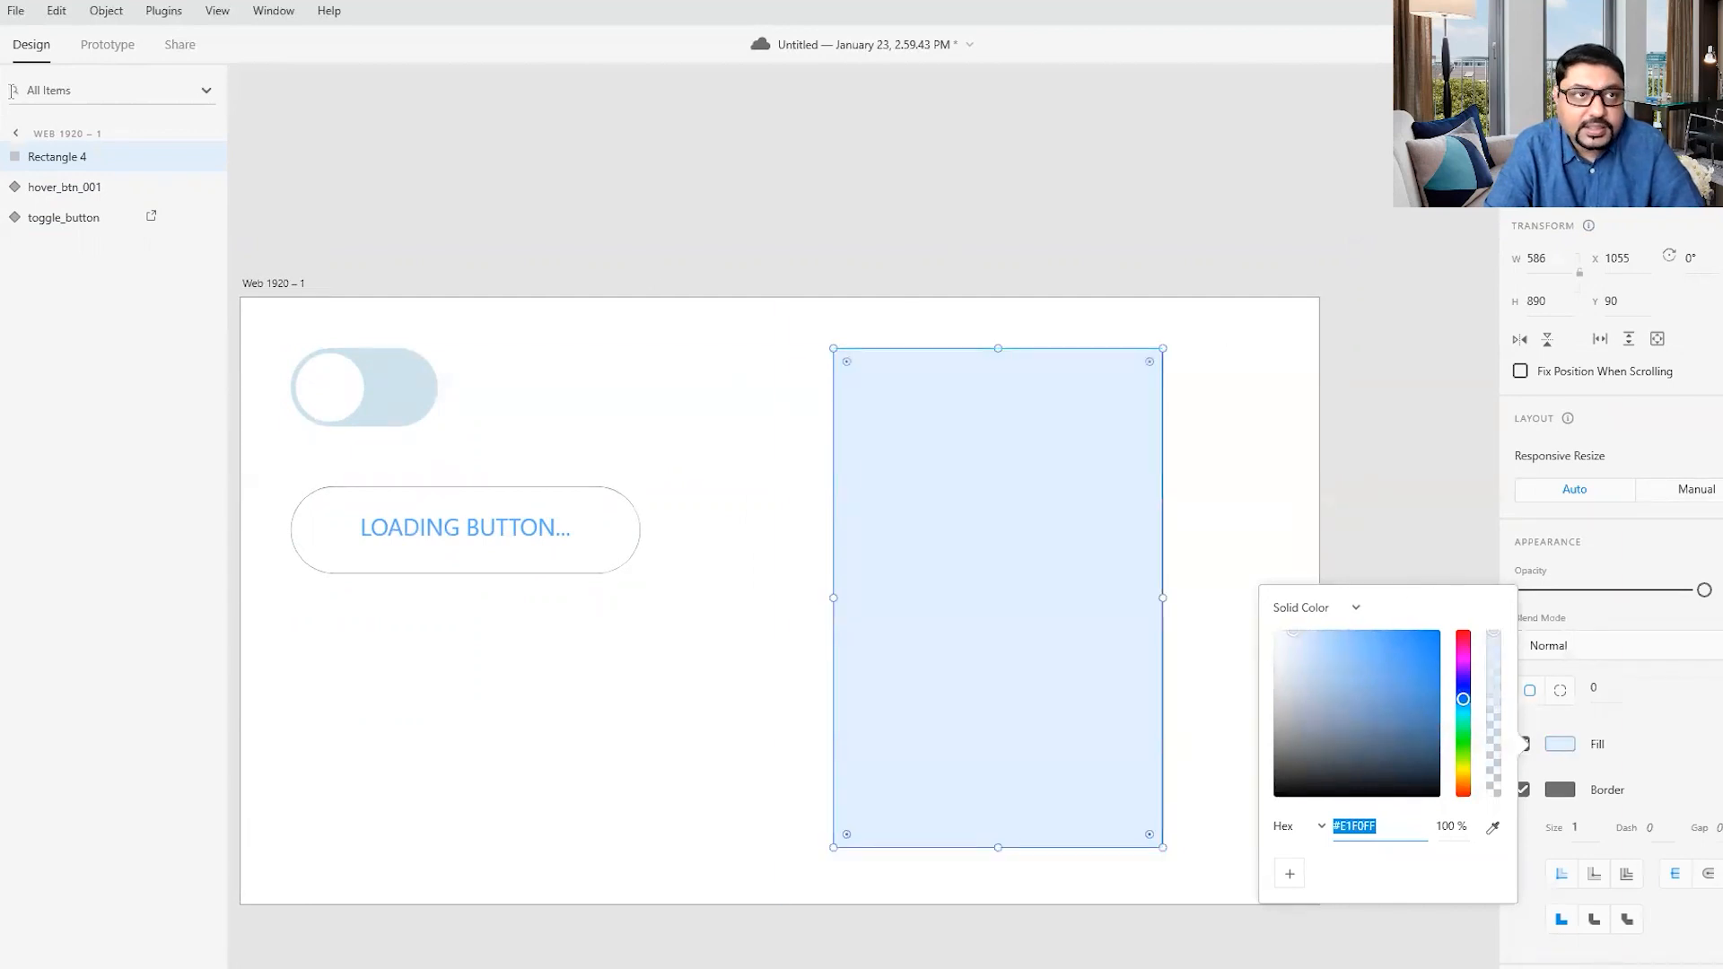
click(3, 119)
drag(849, 364, 851, 368)
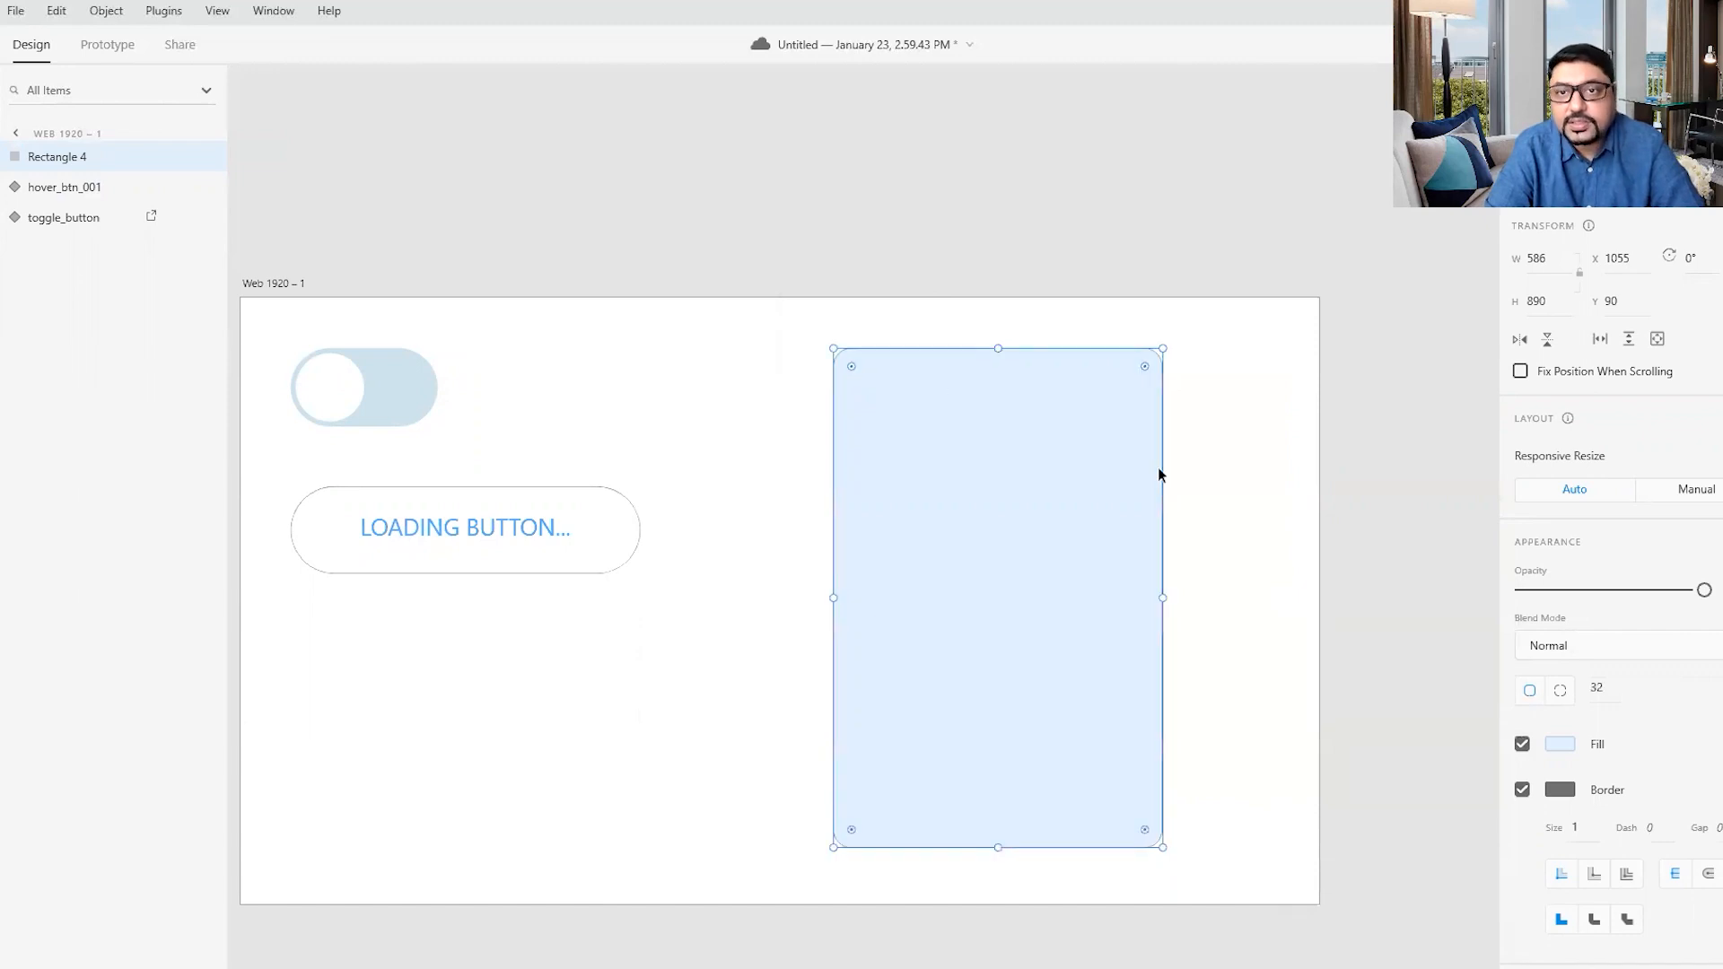
- Remove the border from the tall light-blue rectangle
click(1523, 790)
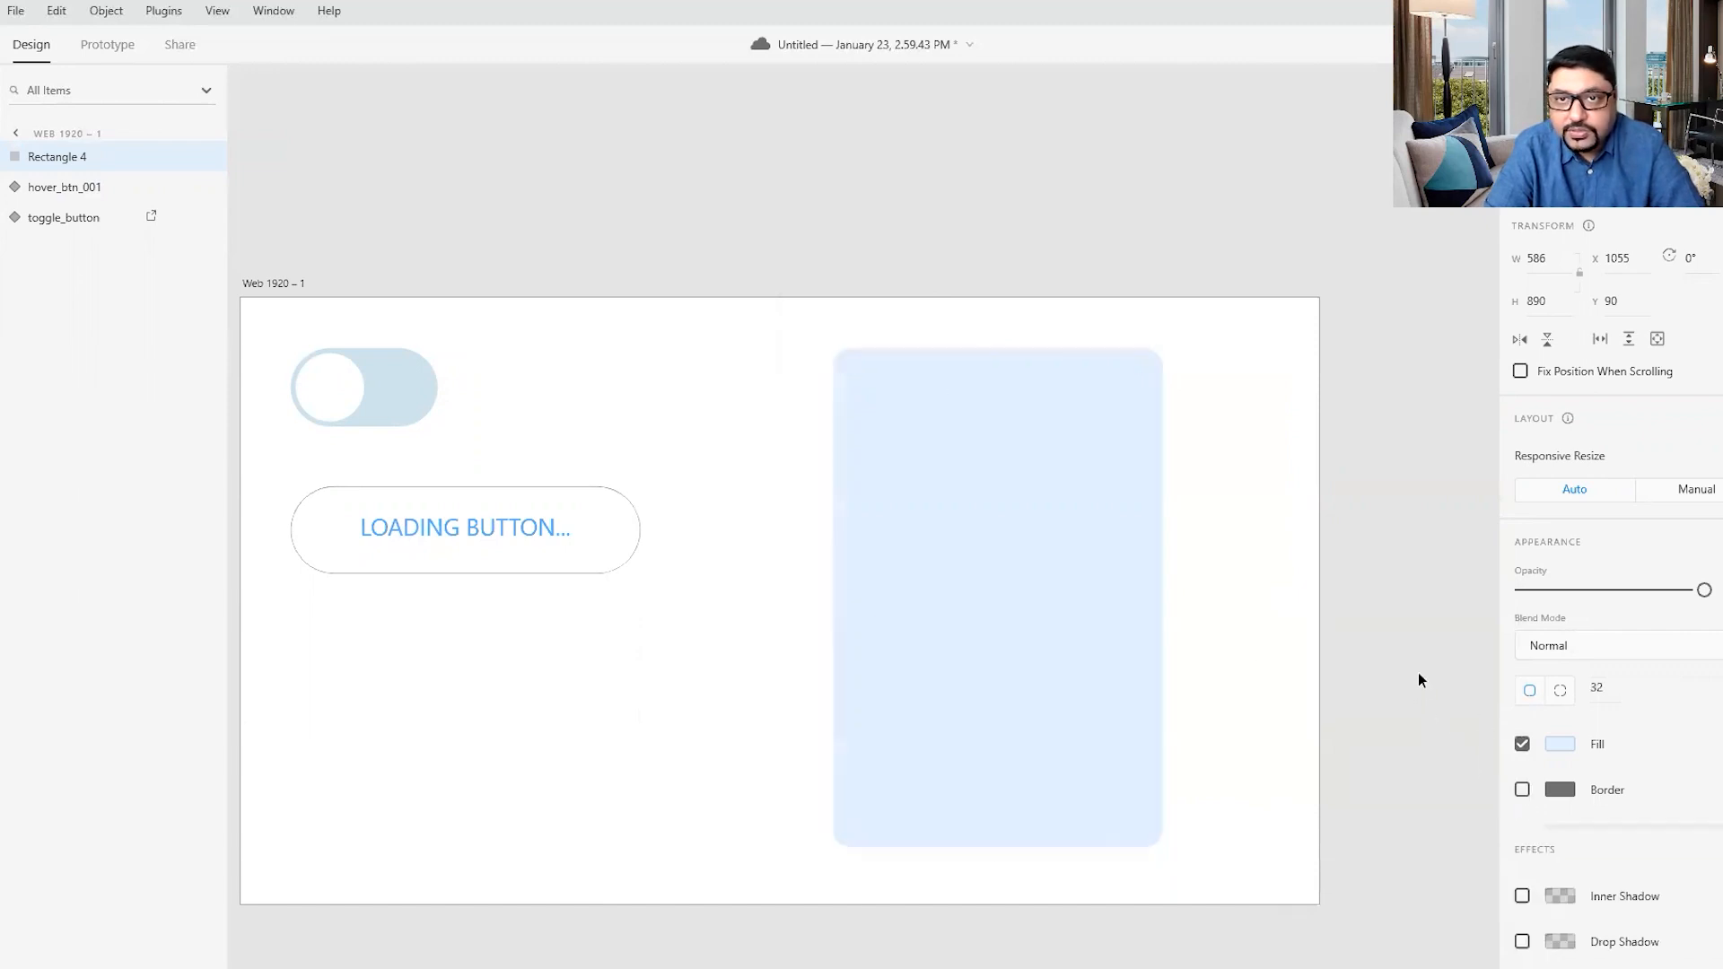
click(1476, 593)
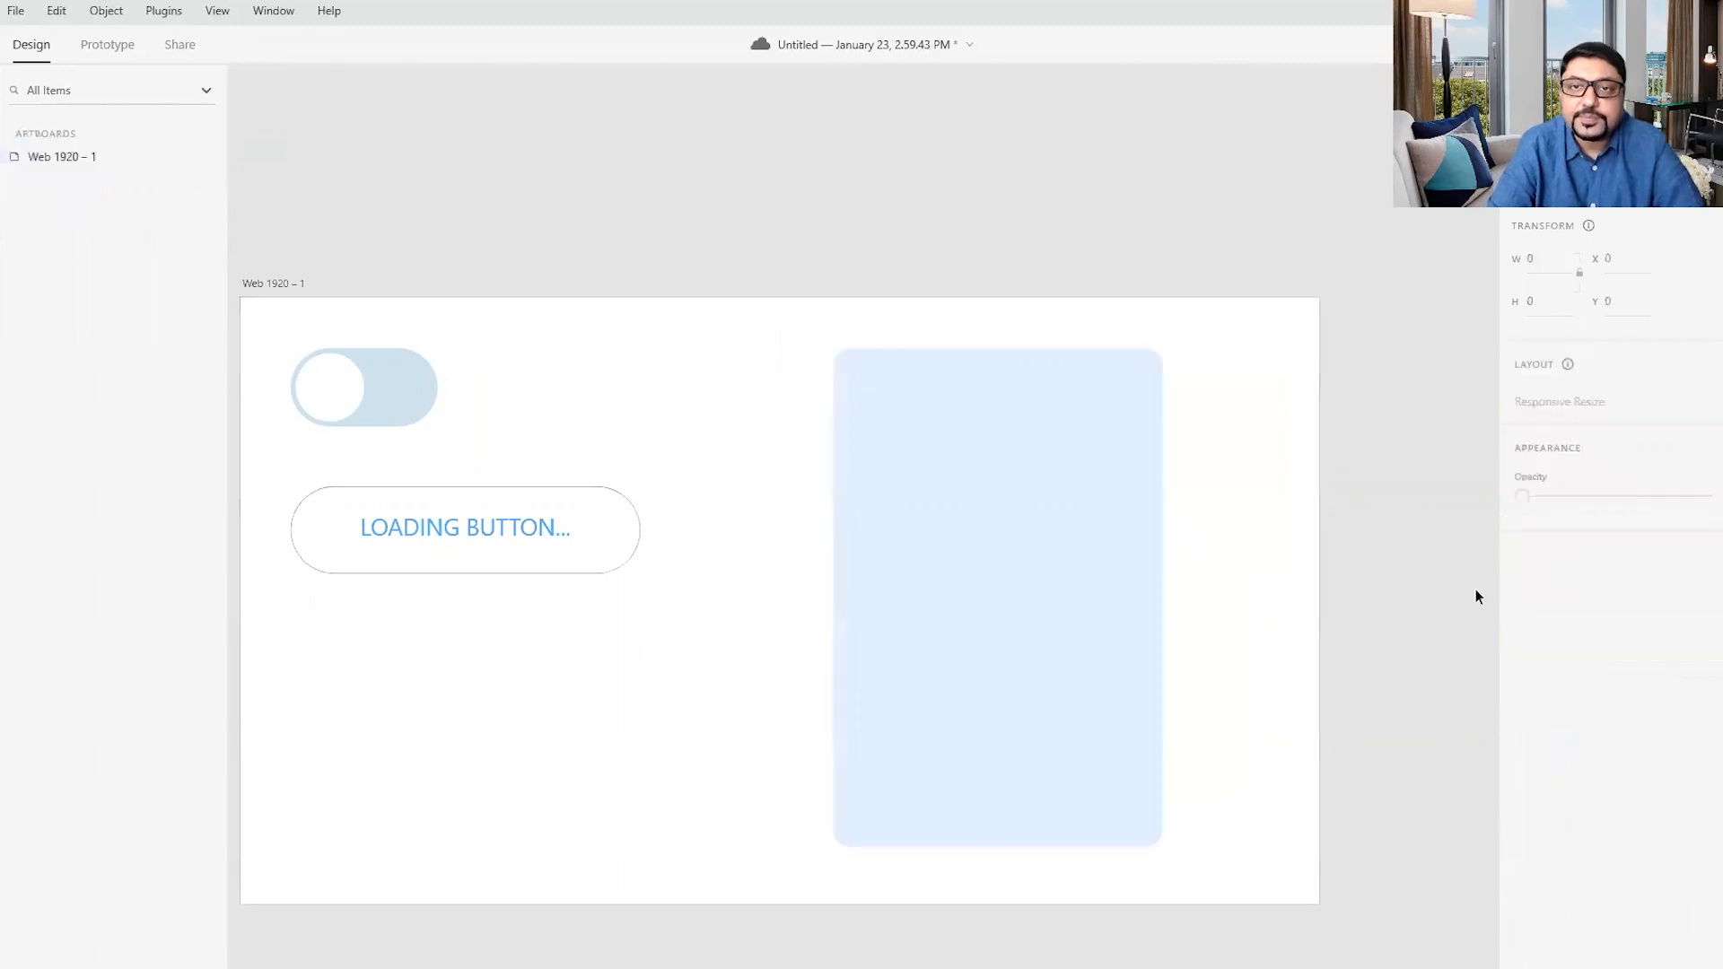
click(1097, 574)
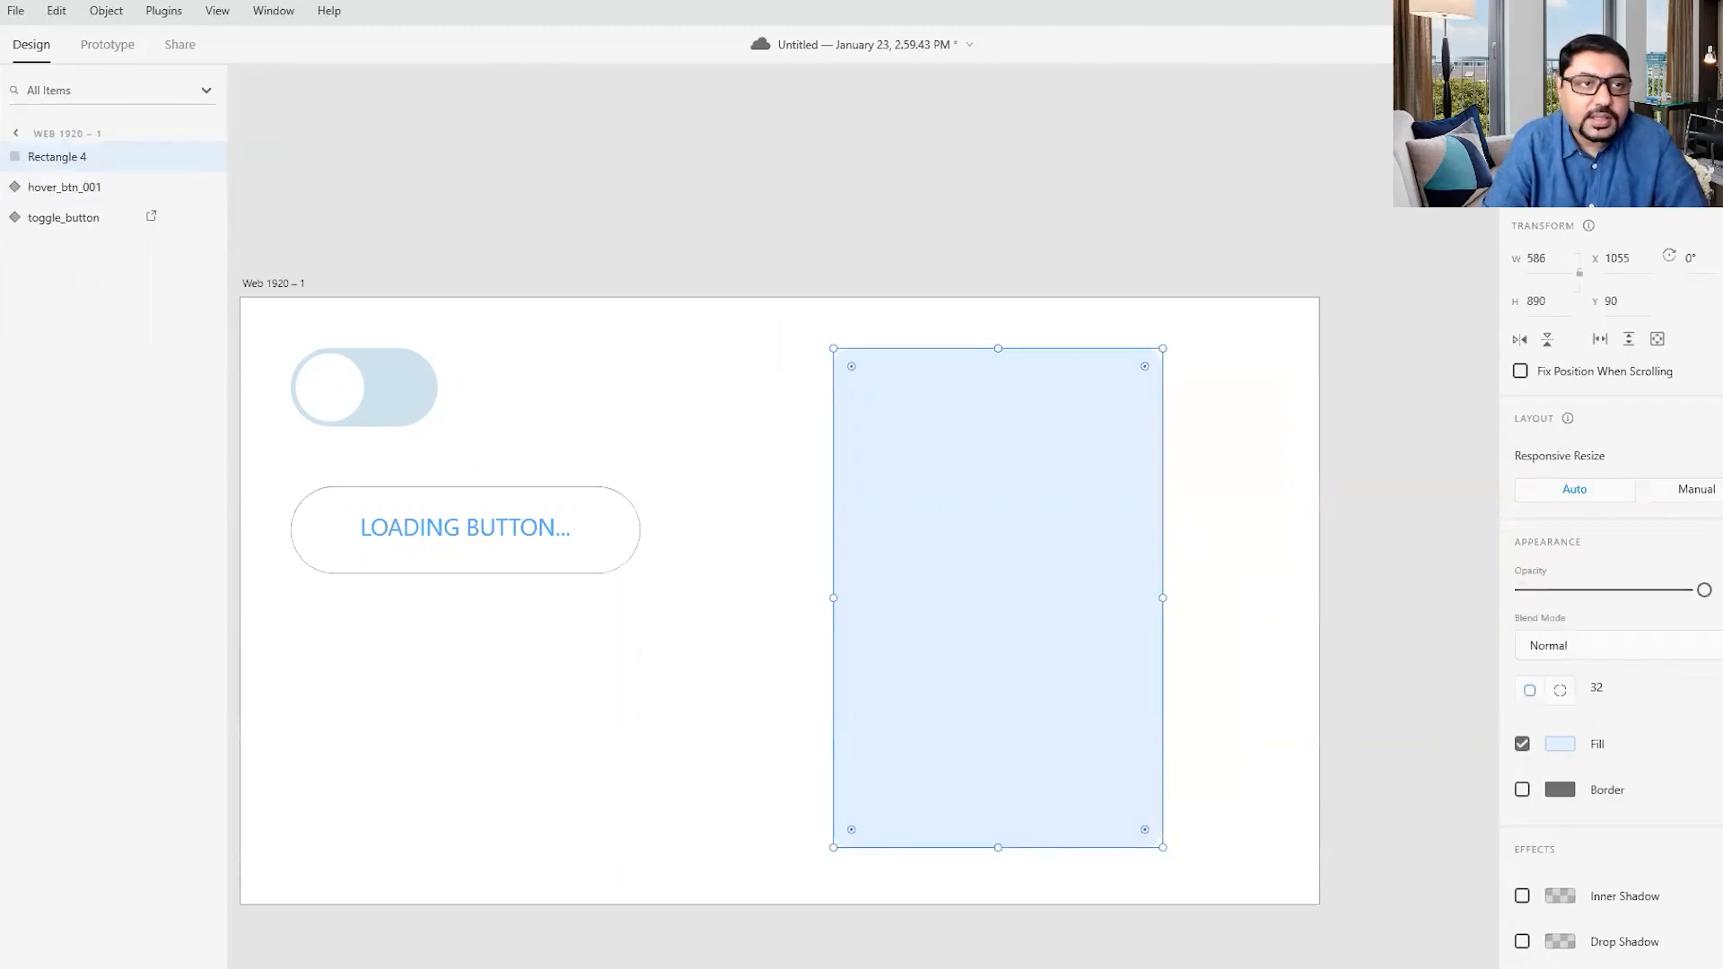
- Draw a thin bar about 66 by 11 px near the tall rectangle's upper-right corner and round its corners to 5
key(z)
drag(1060, 302, 1247, 491)
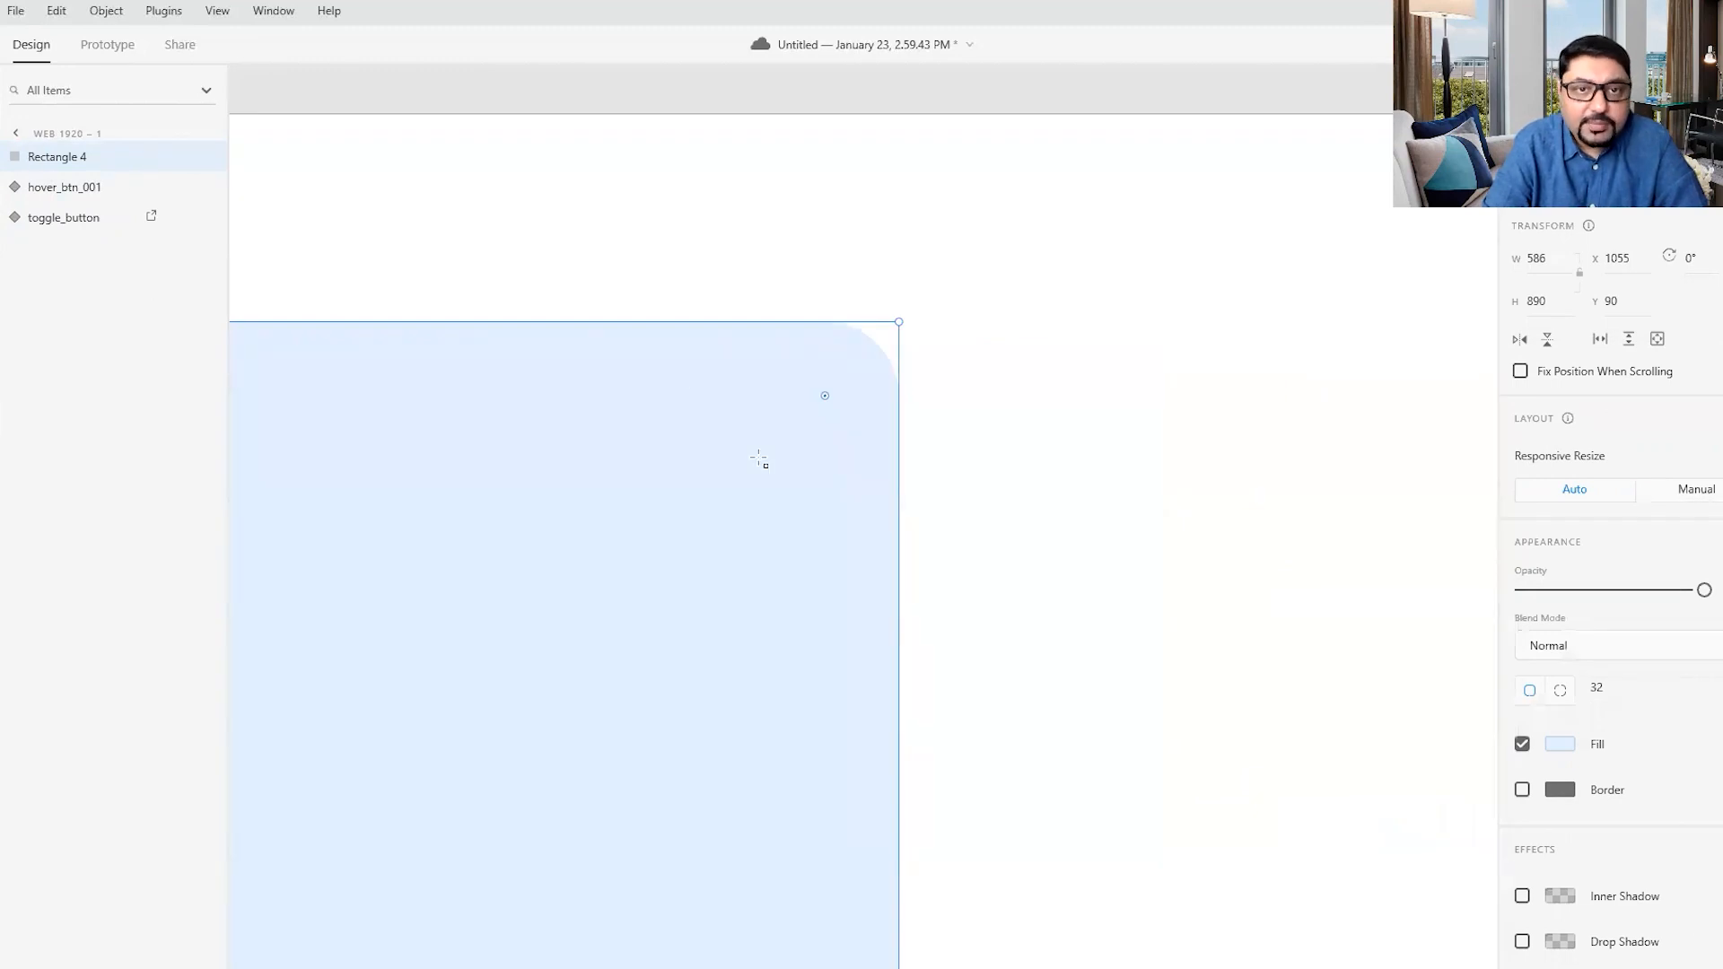
drag(687, 389, 839, 413)
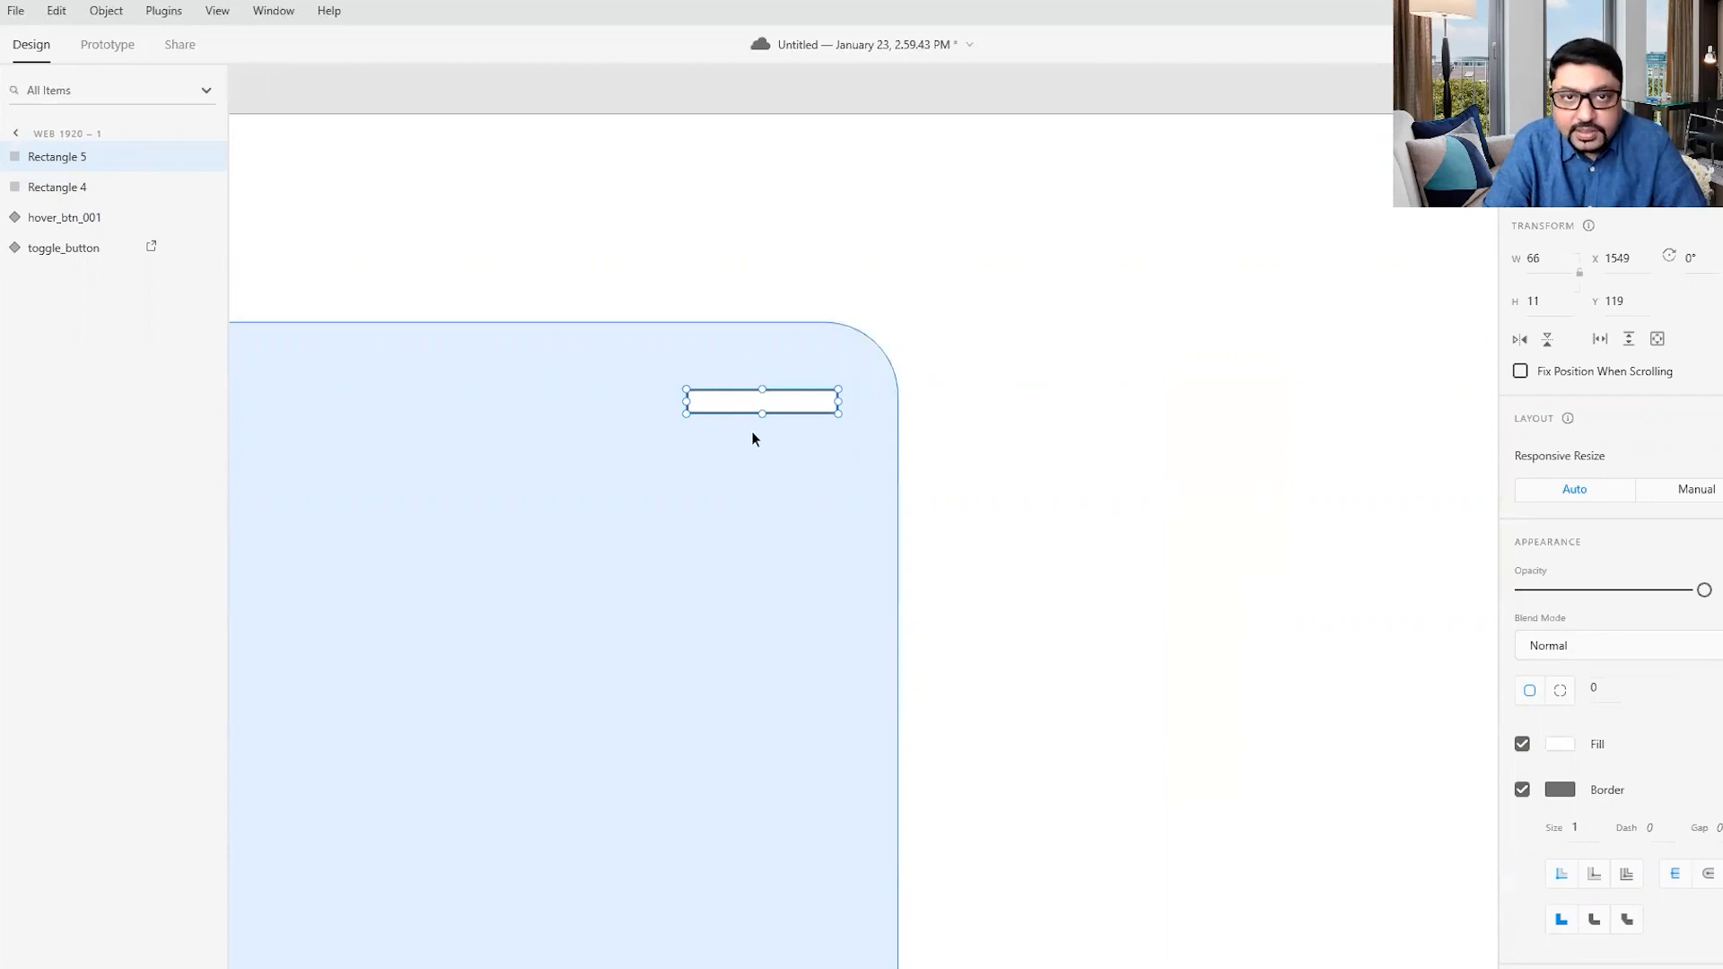
click(1594, 689)
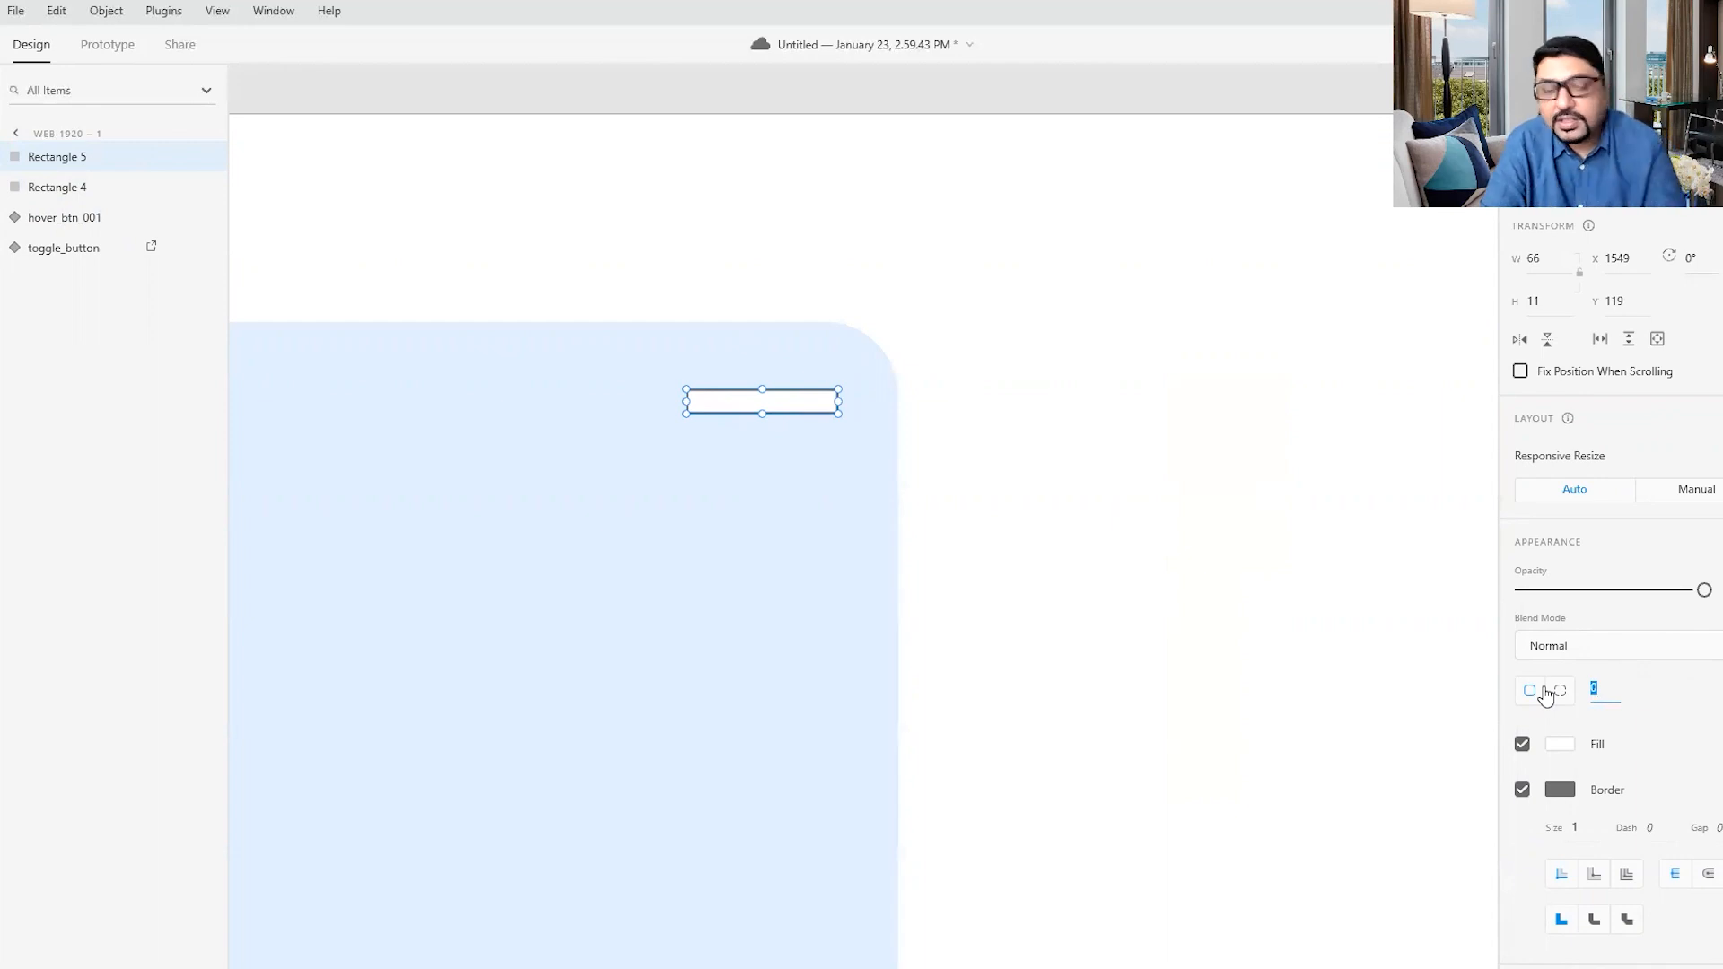
text(5)
key(Return)
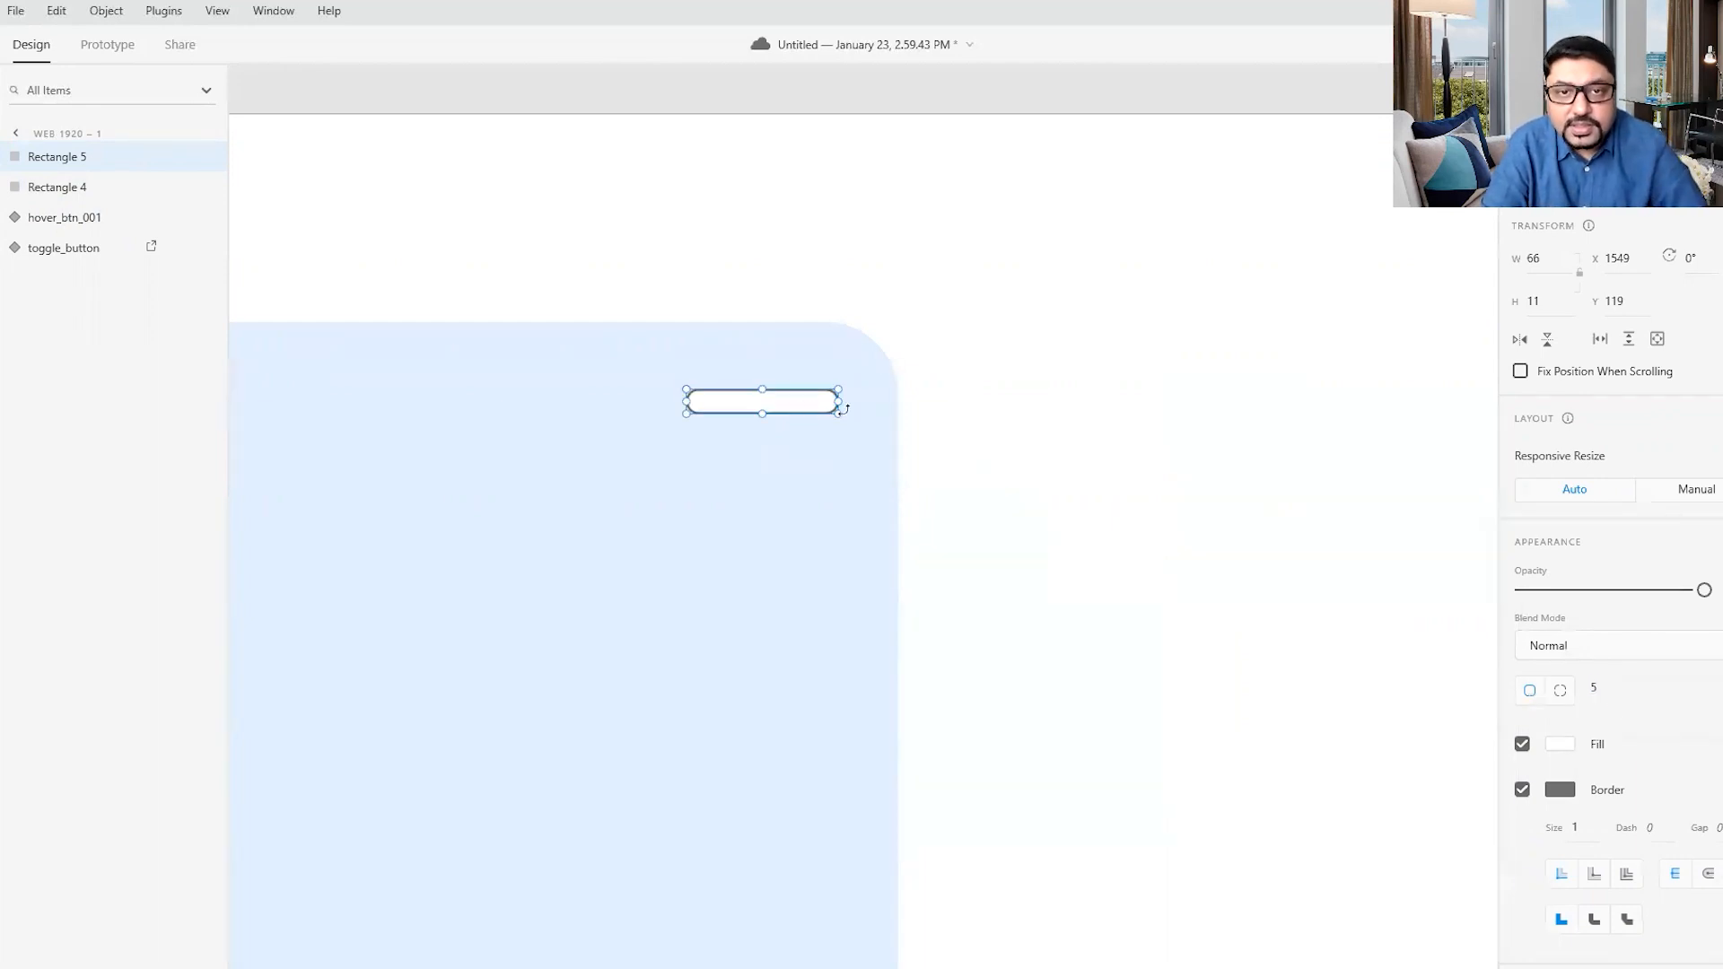
- Remove the thin bar's border and fill it with a darker blue based on the tall rectangle's sampled color
click(1524, 792)
click(1562, 745)
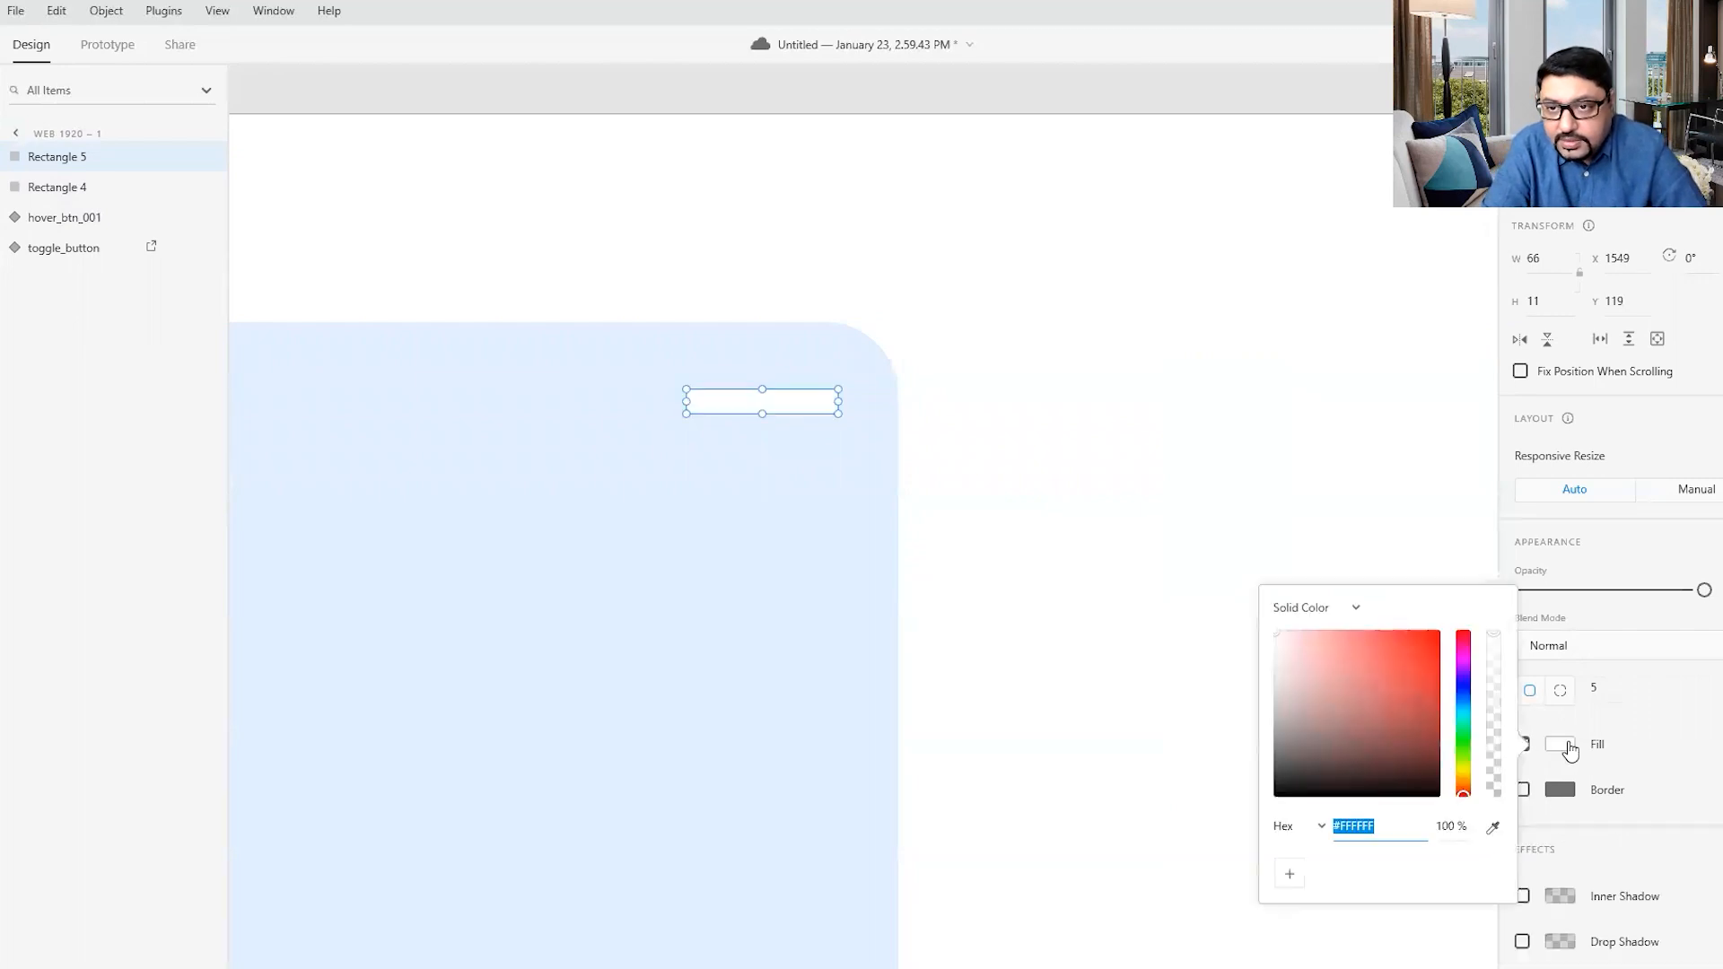
click(1493, 827)
click(781, 603)
drag(1320, 639, 1353, 665)
- Duplicate the blue bar twice straight below itself with equal 7 px gaps to form a hamburger icon
click(774, 402)
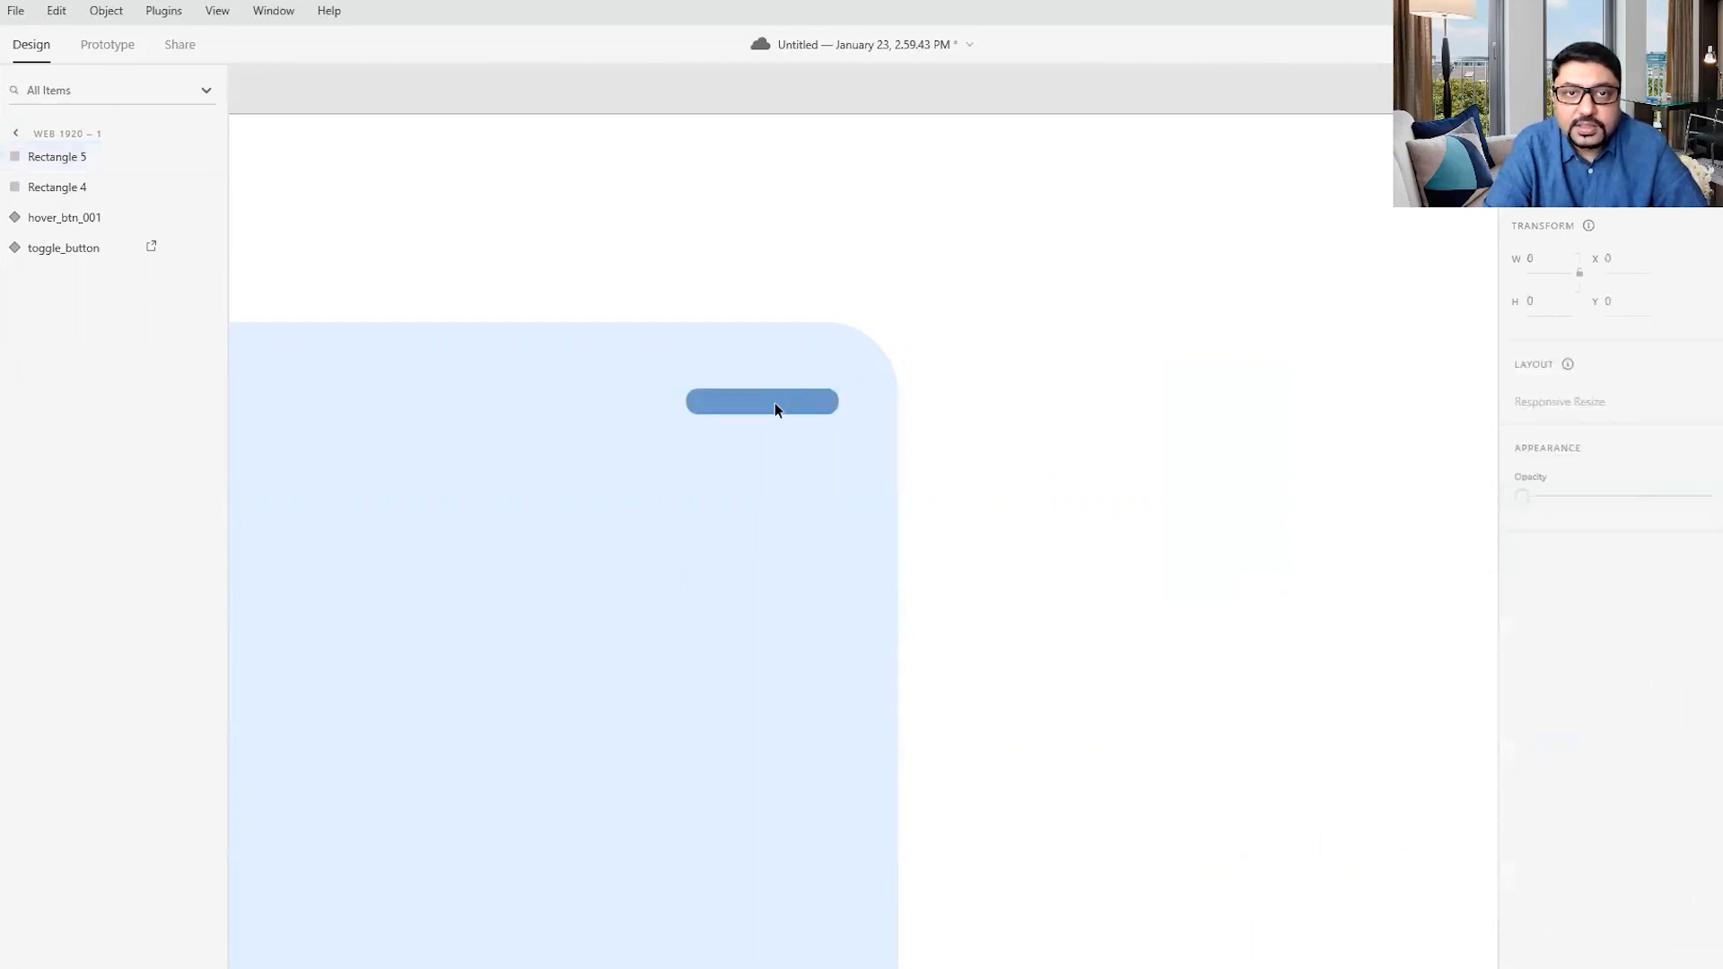
drag(773, 402, 780, 488)
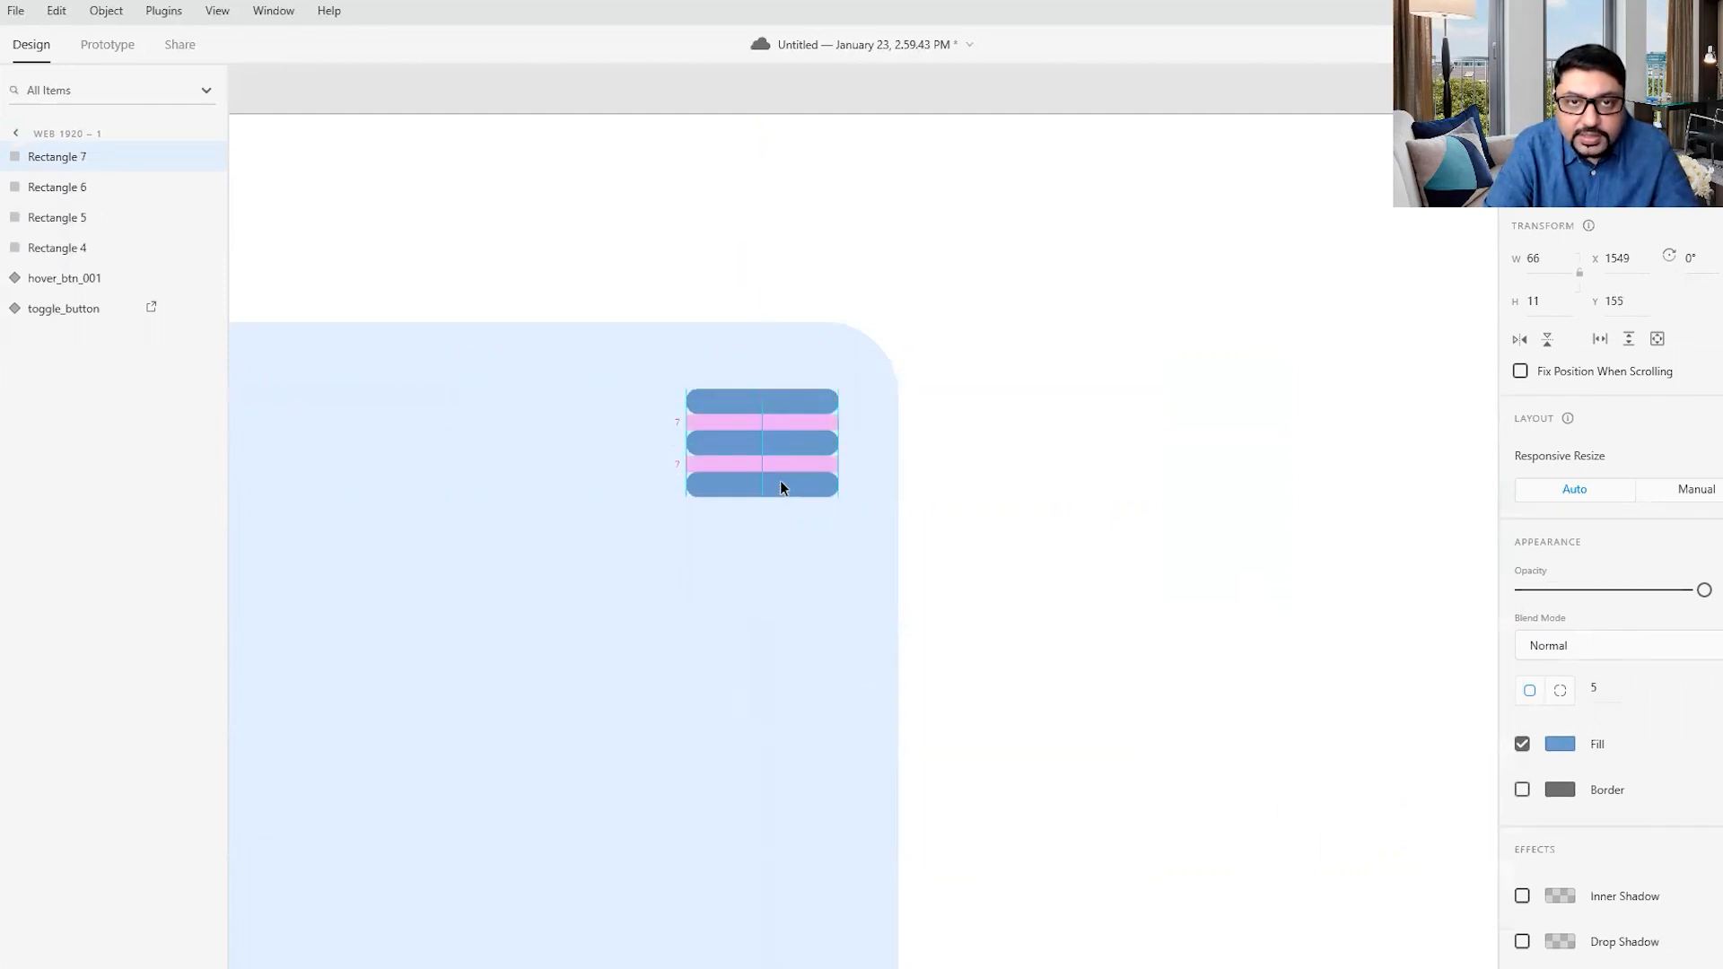
click(1292, 516)
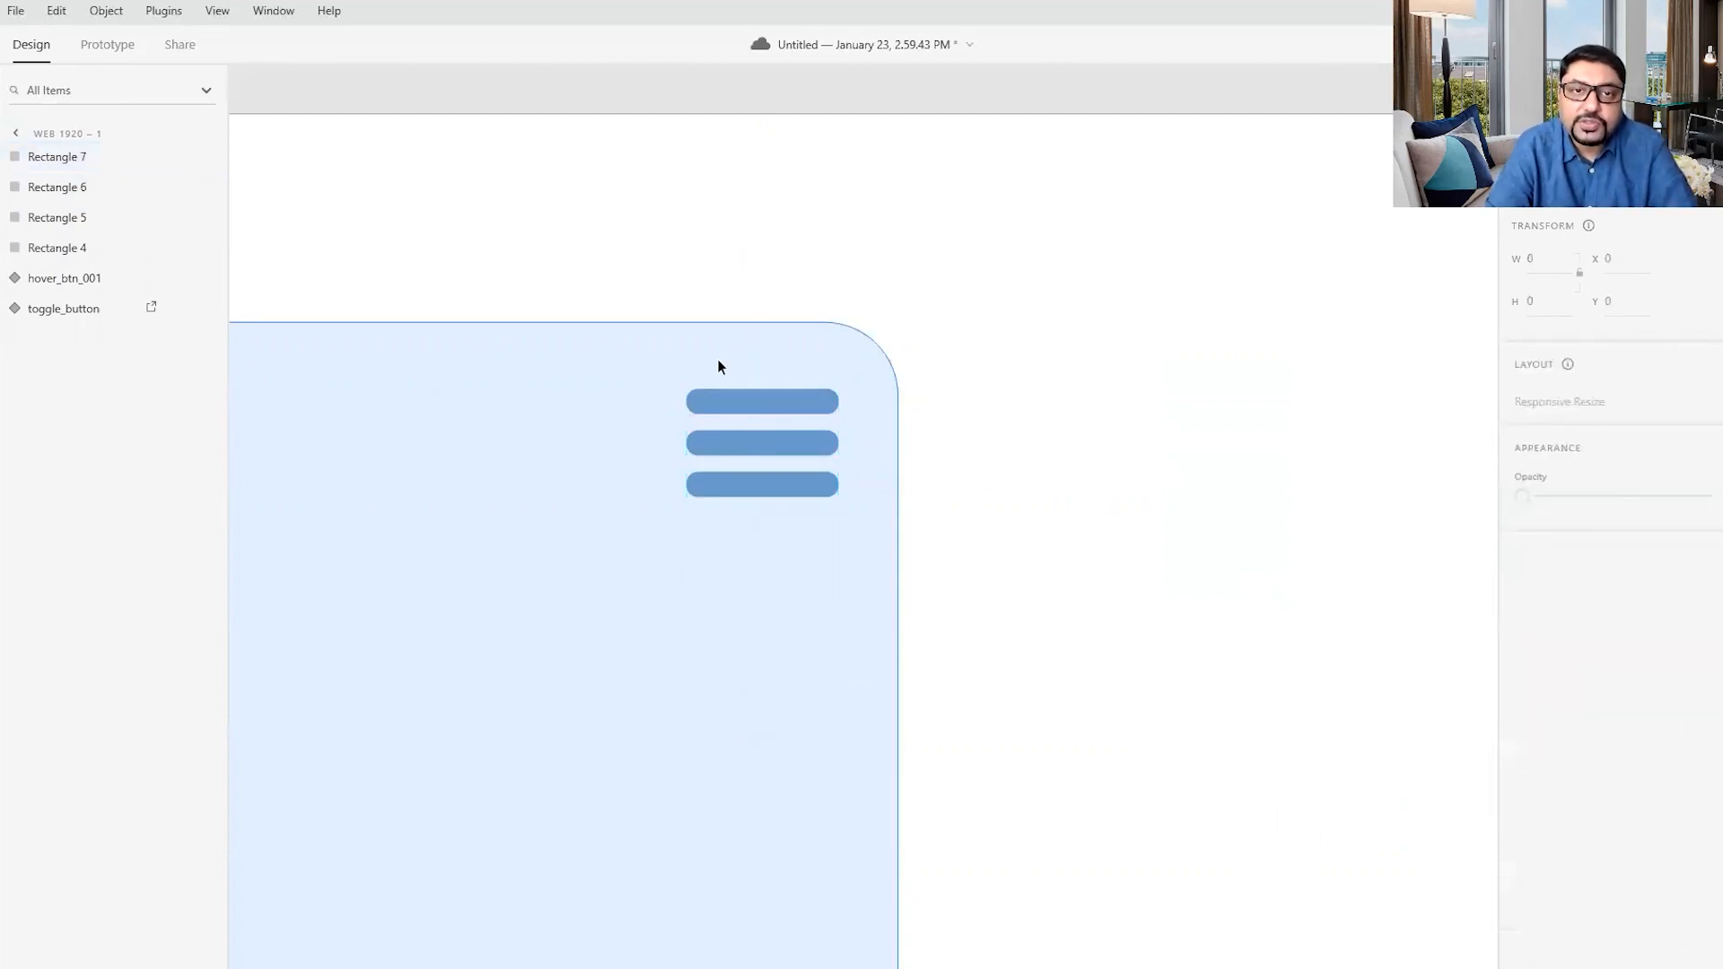
- Group the three blue bars of the hamburger icon
click(709, 397)
shift+click(725, 444)
shift+click(732, 483)
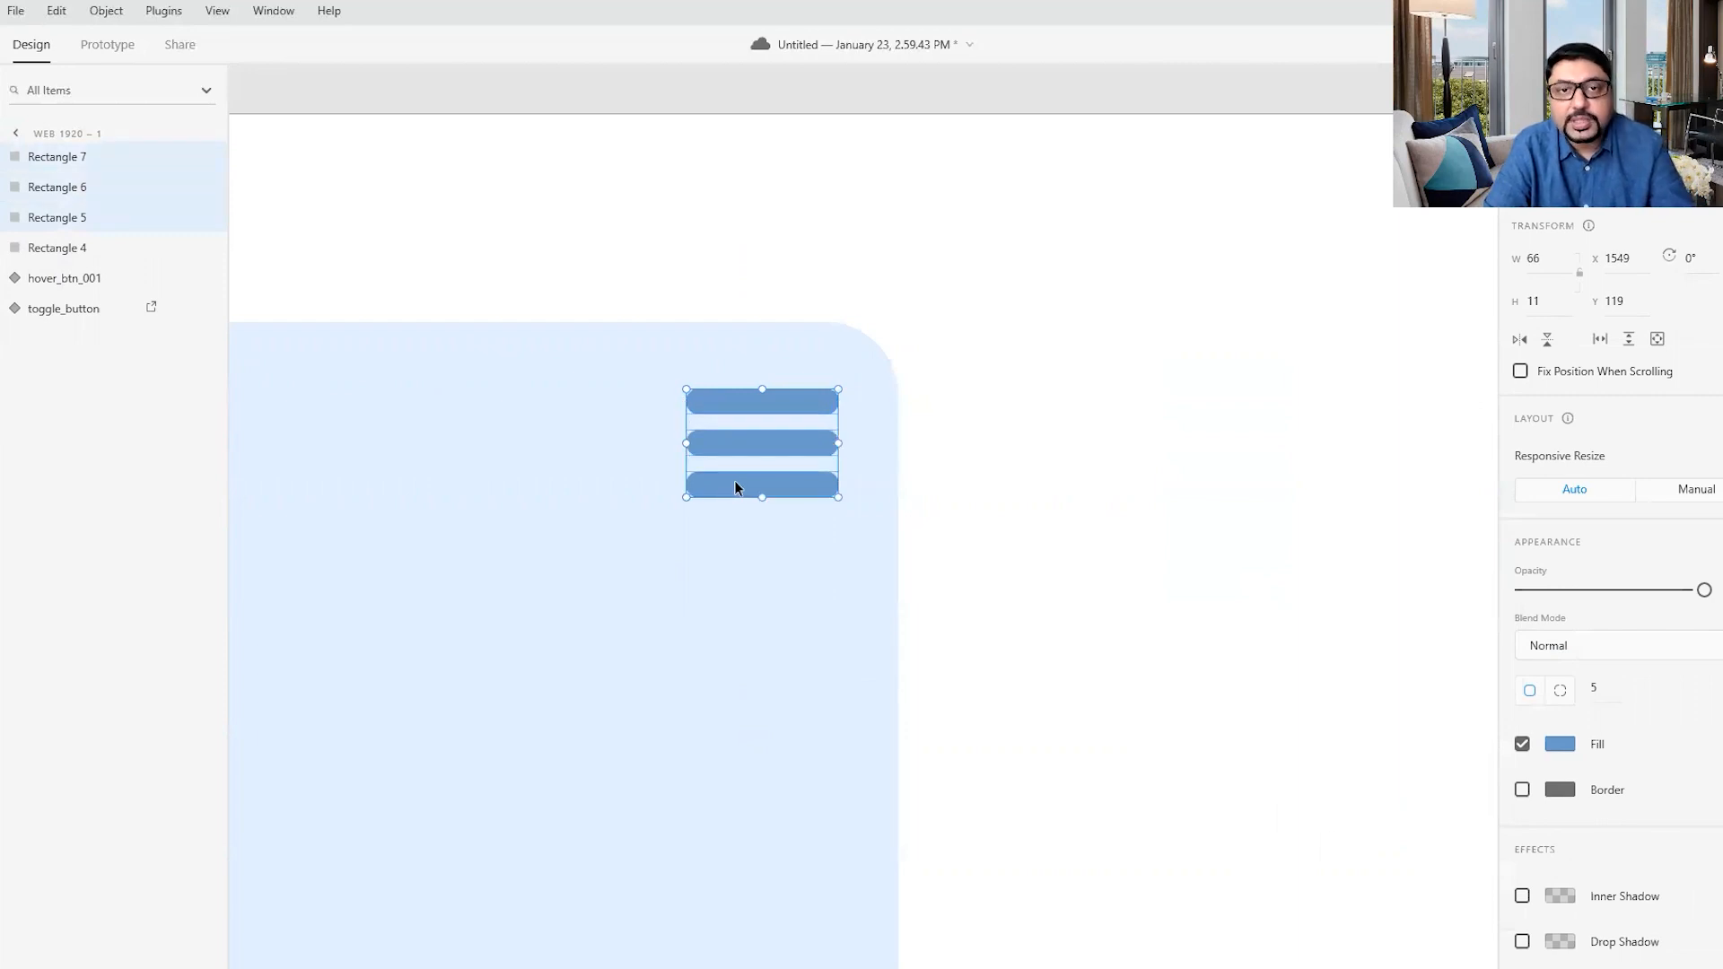
key(ctrl+g)
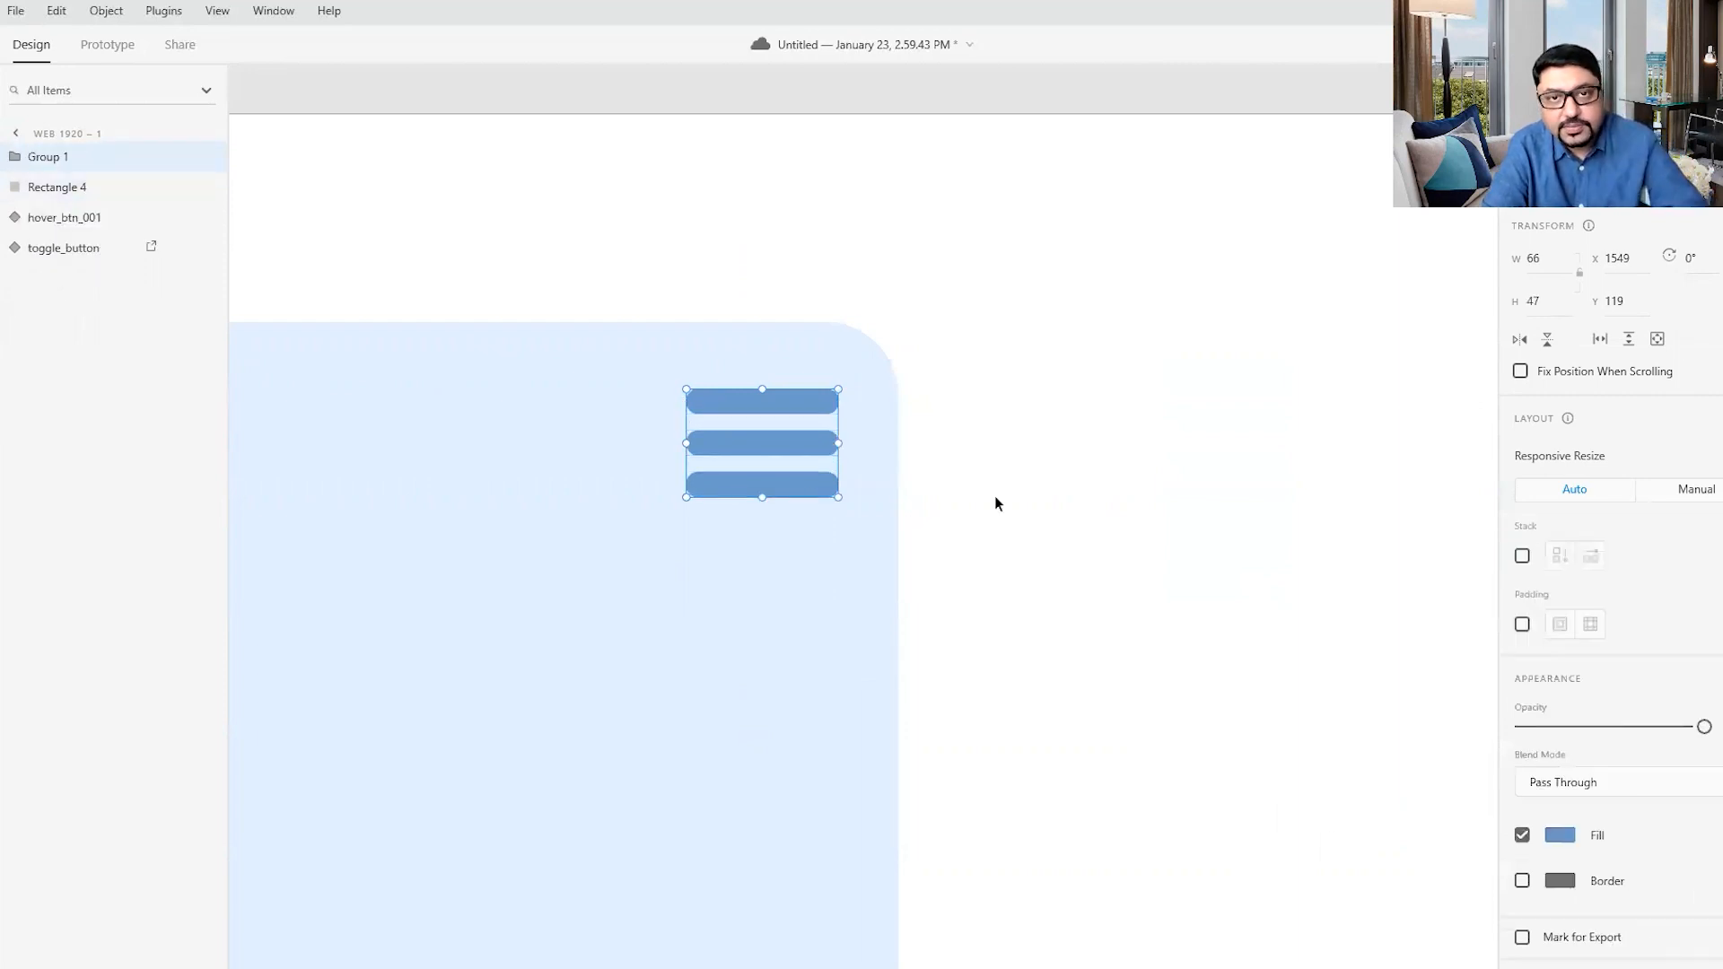
click(1041, 492)
- Duplicate the tall light-blue rectangle in place and bring the copy above the hamburger icon group in the layer order
scroll(557, 500, down, 3)
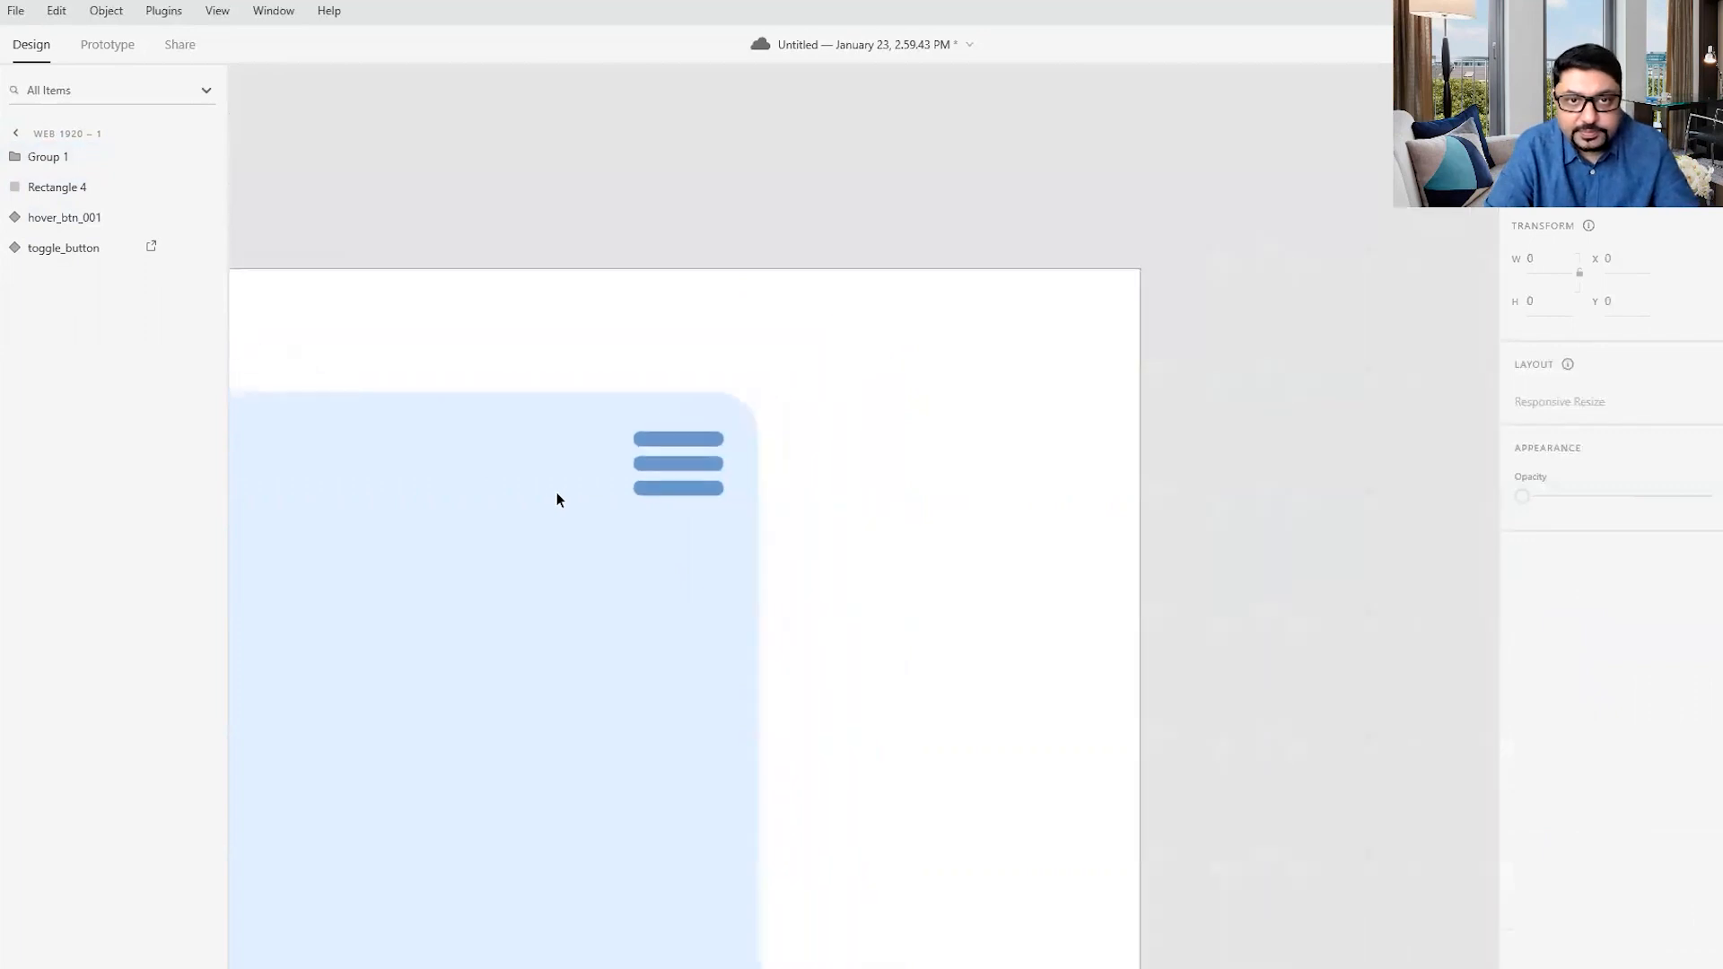
drag(745, 575, 1037, 365)
click(820, 503)
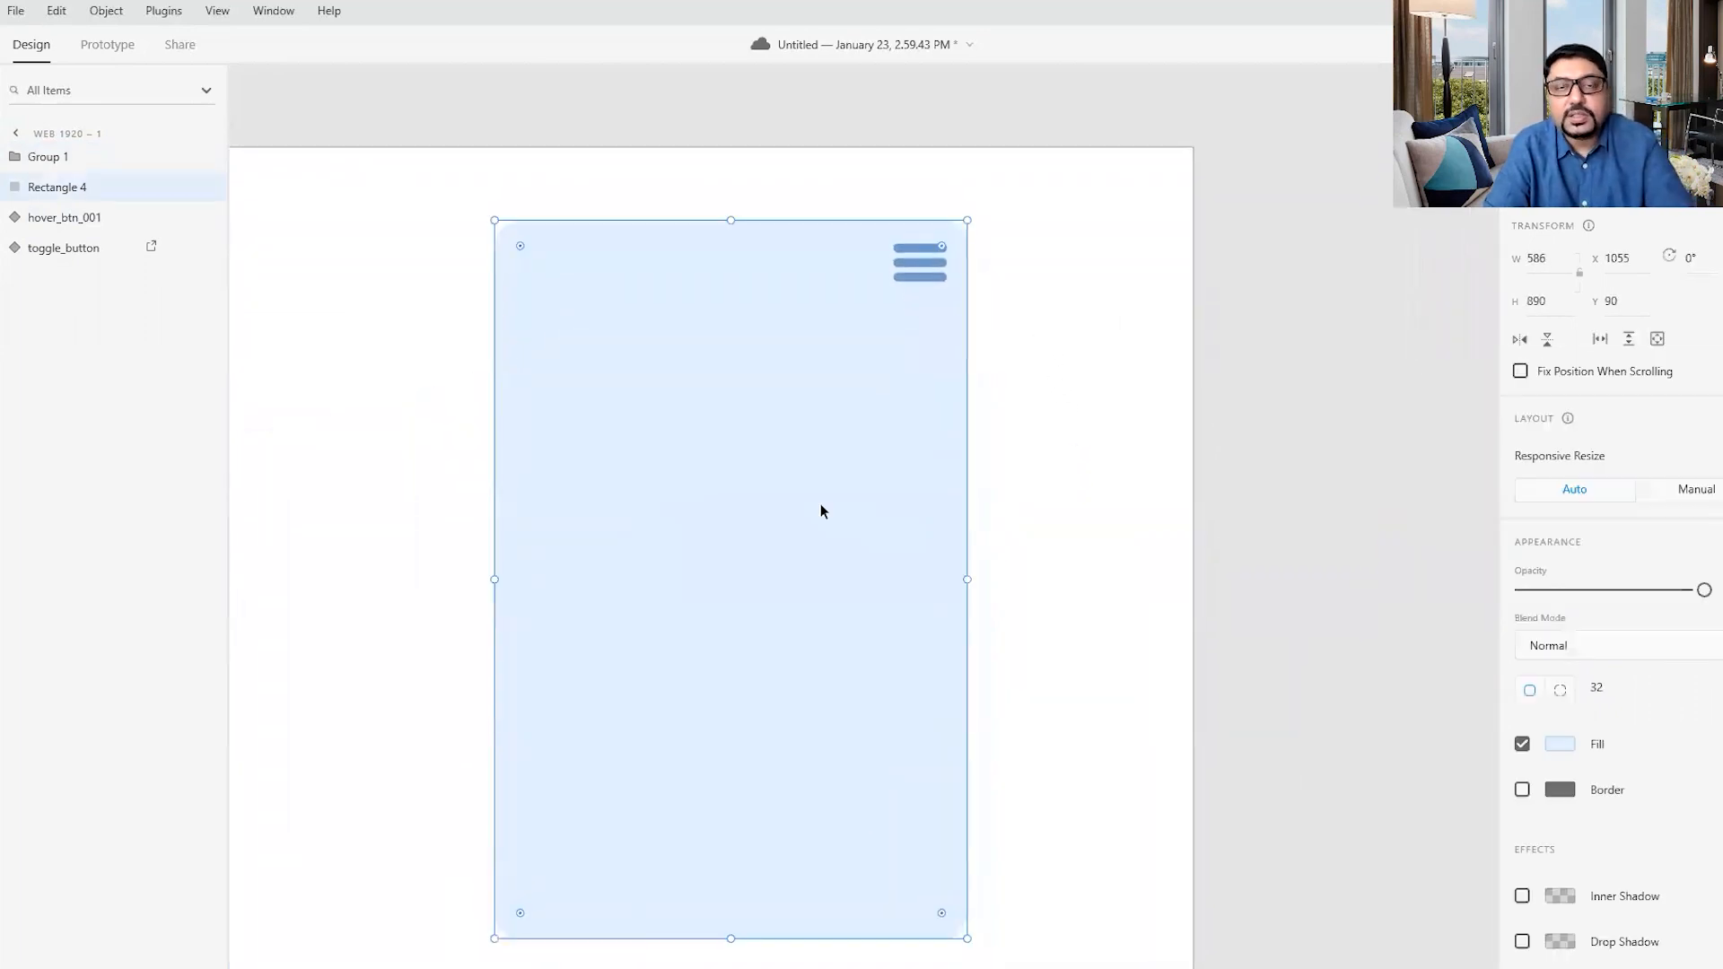
click(991, 505)
click(781, 487)
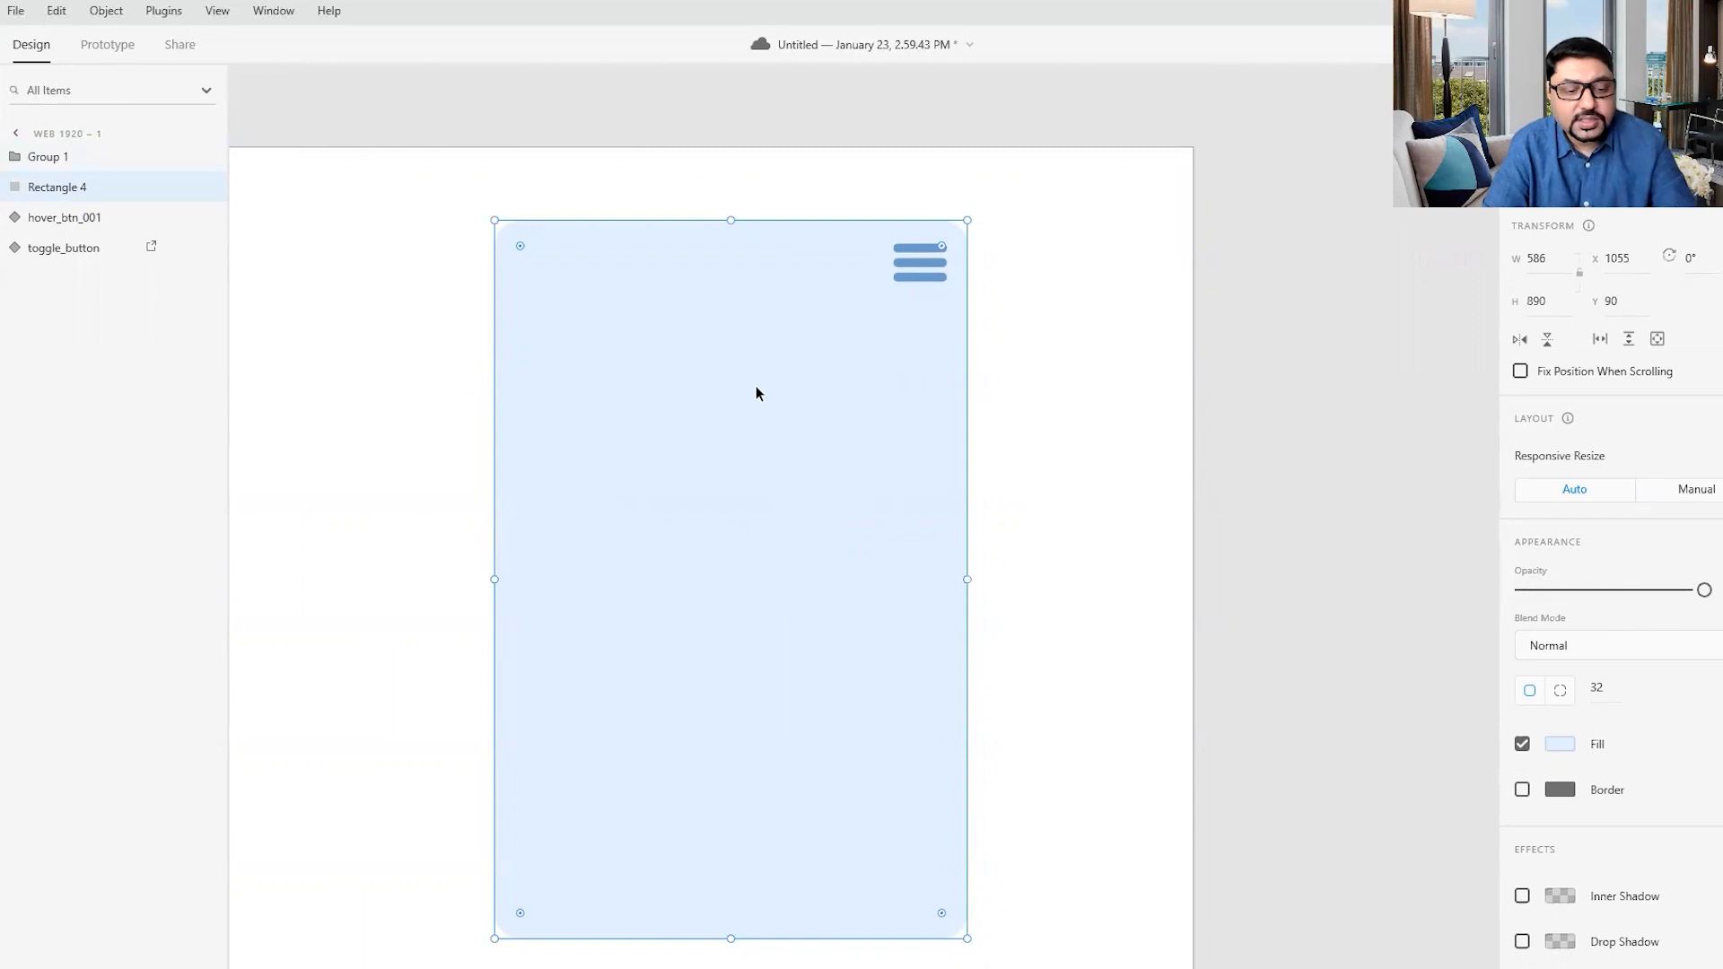
key(ctrl+d)
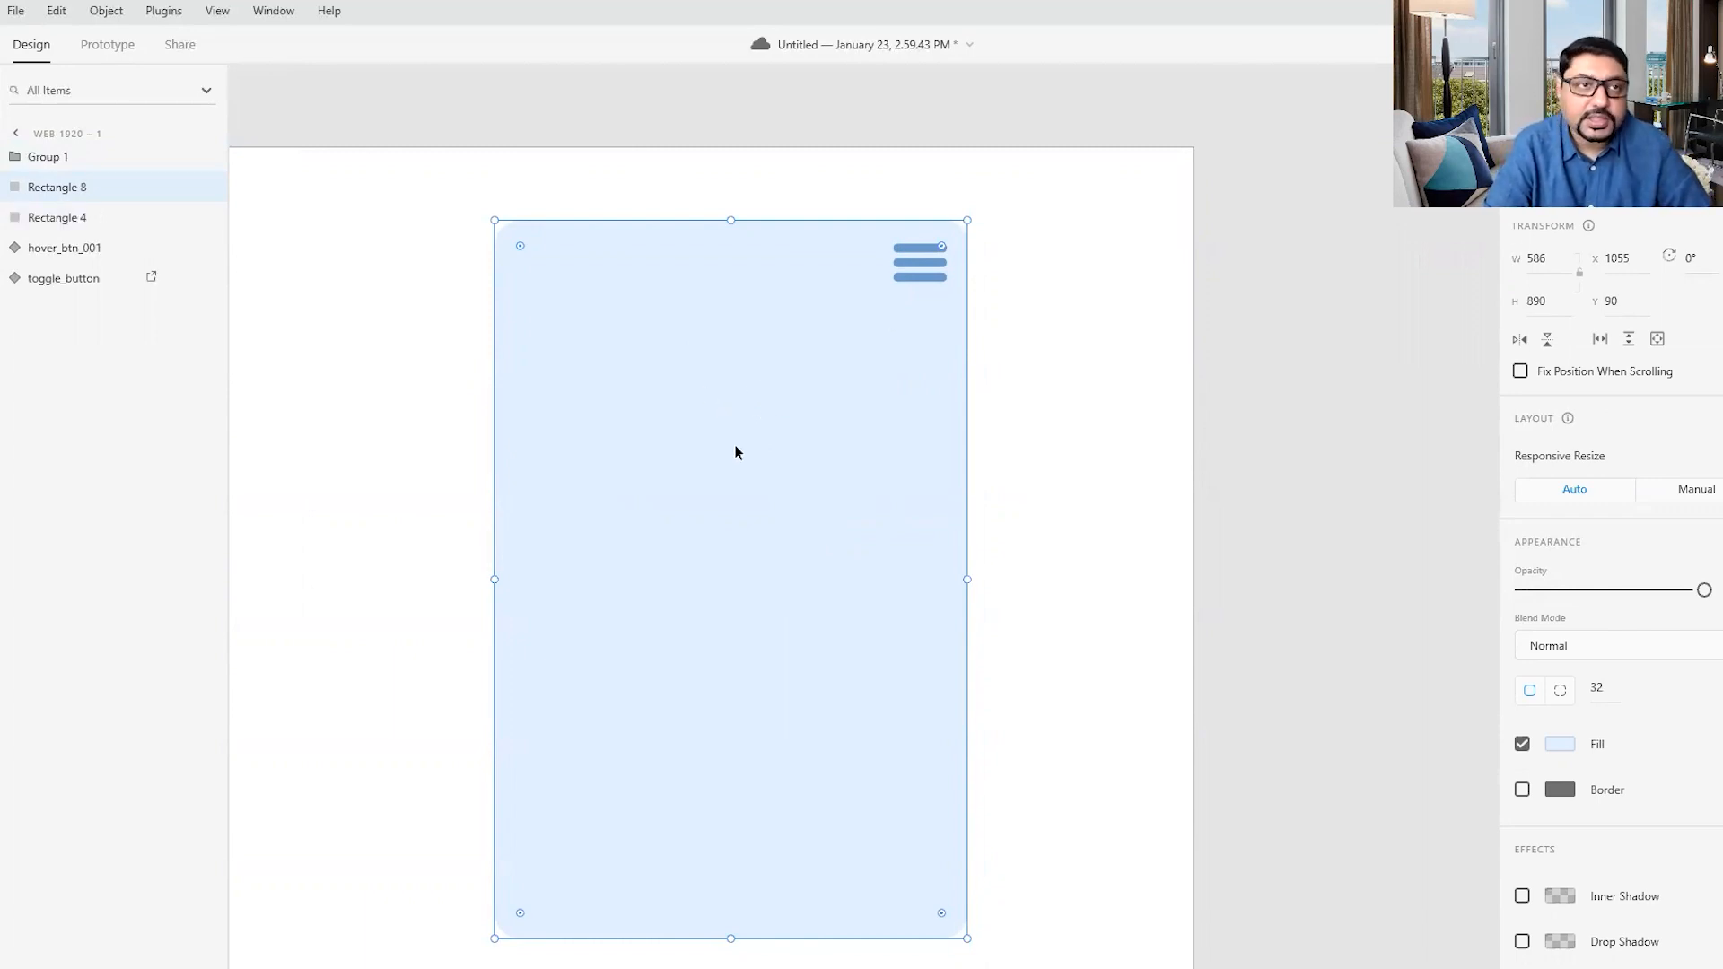
drag(71, 147, 72, 158)
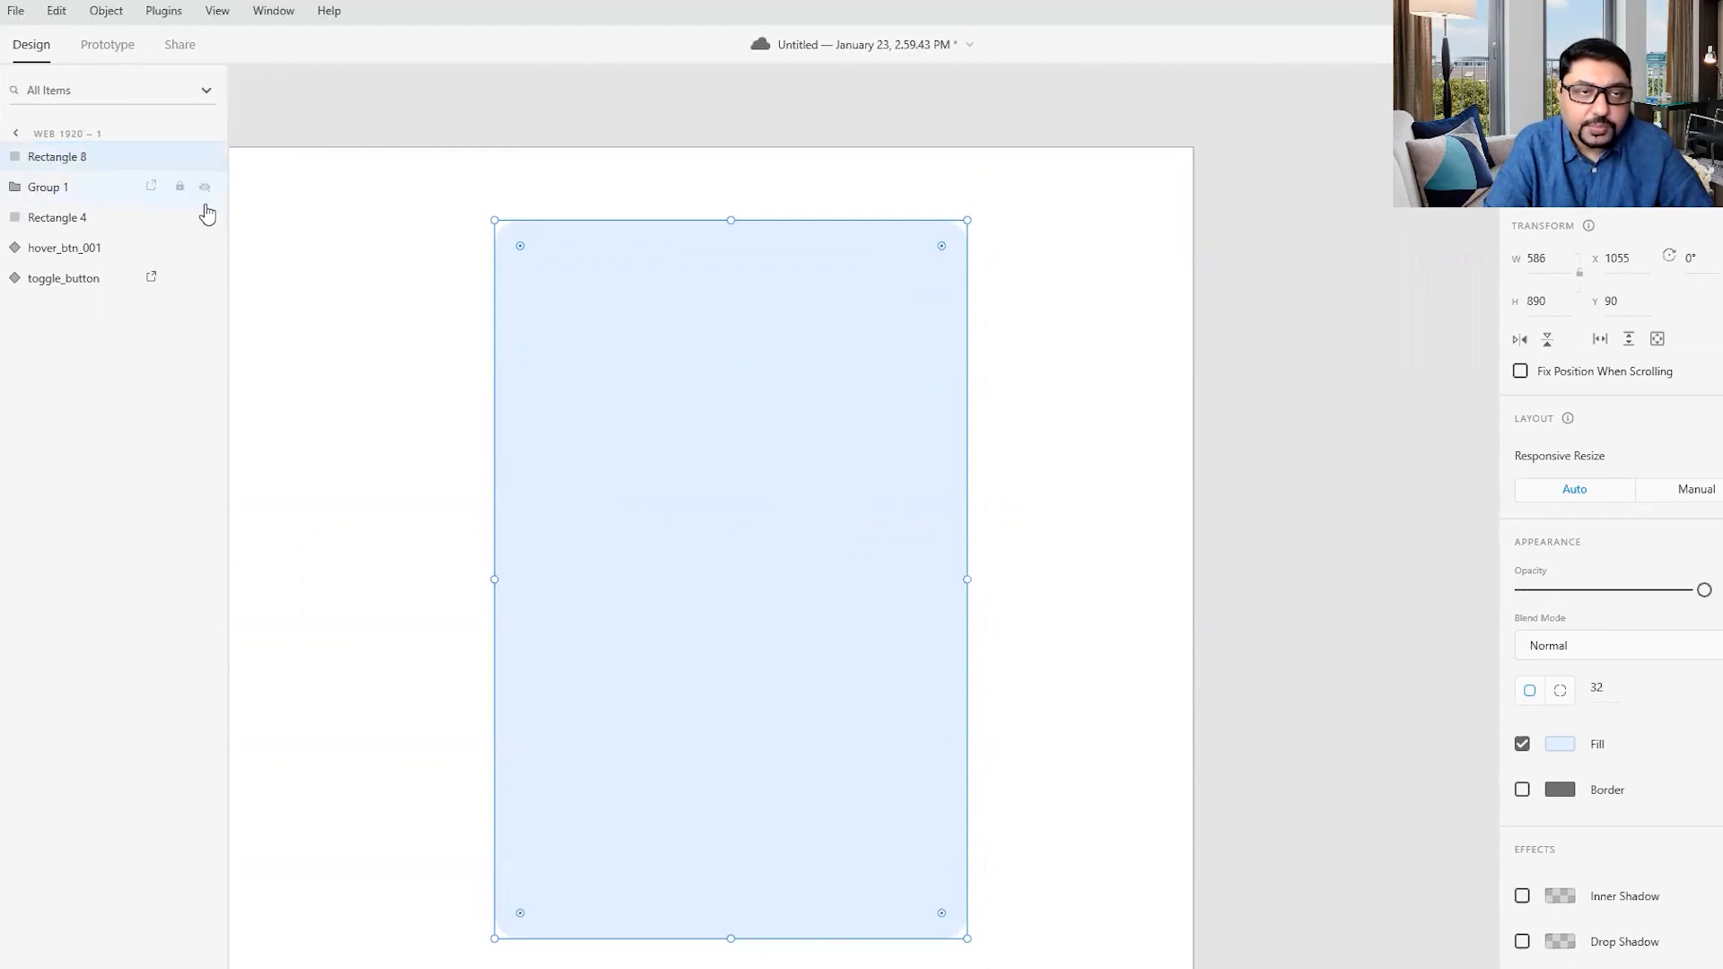
- Rename the top rectangle copy mask_layer, the icon group hamburger, and the original tall rectangle base
double_click(33, 159)
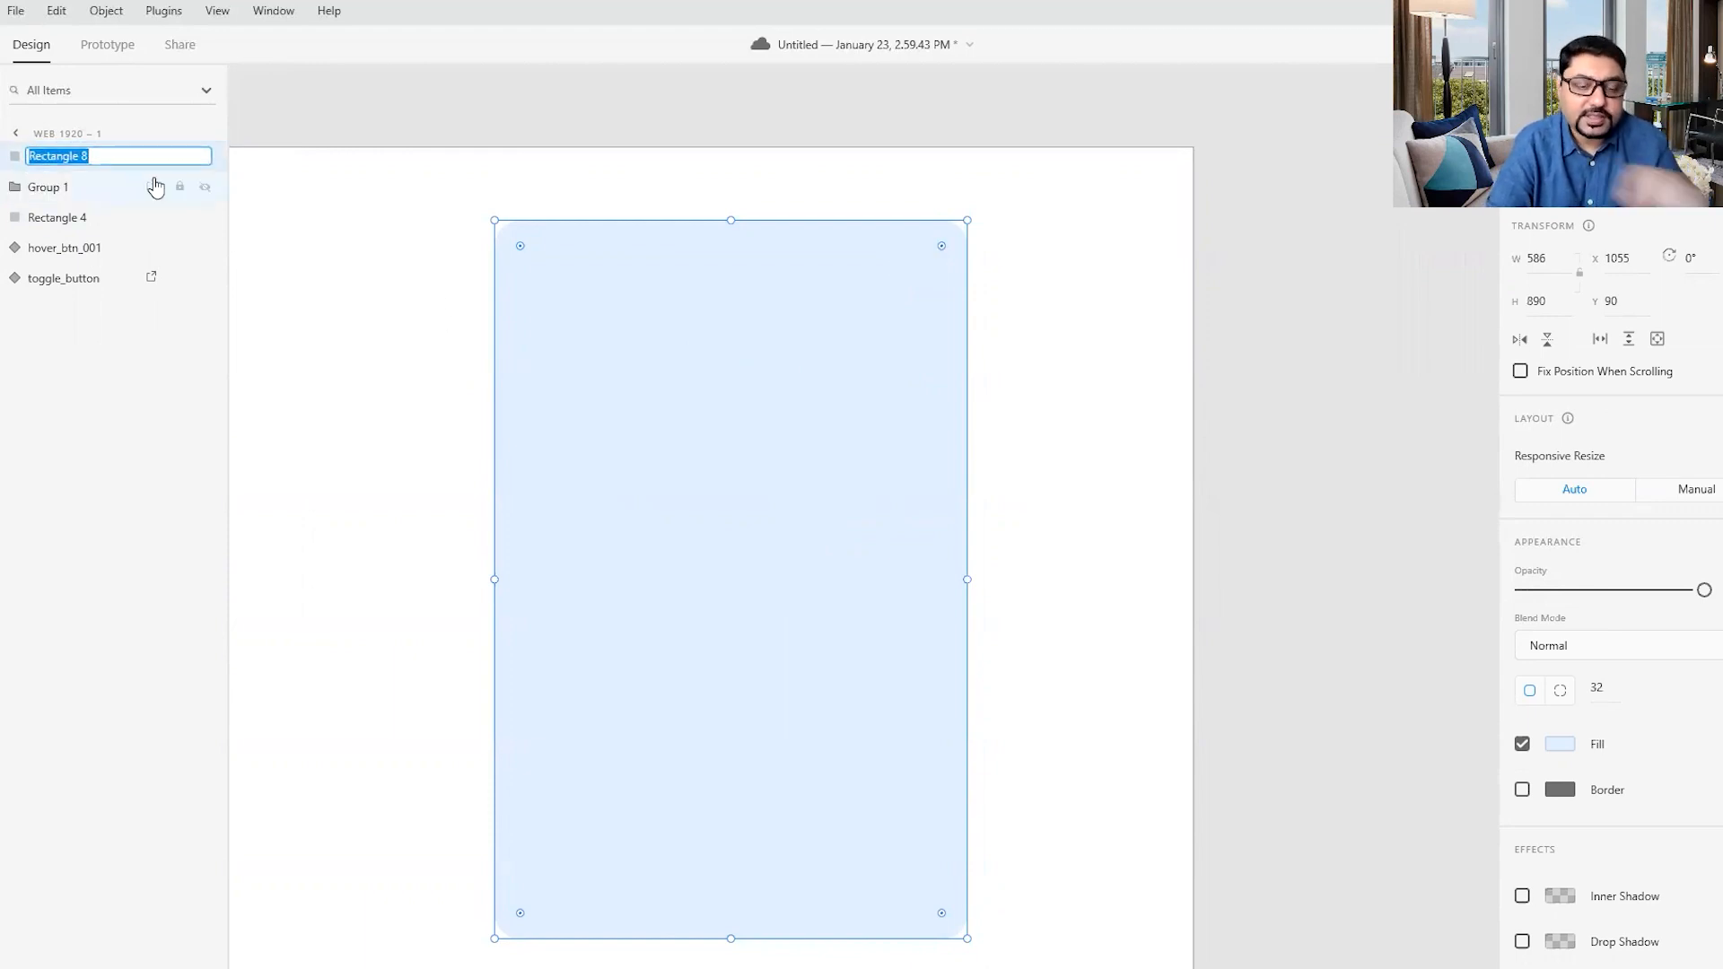
text(mask)
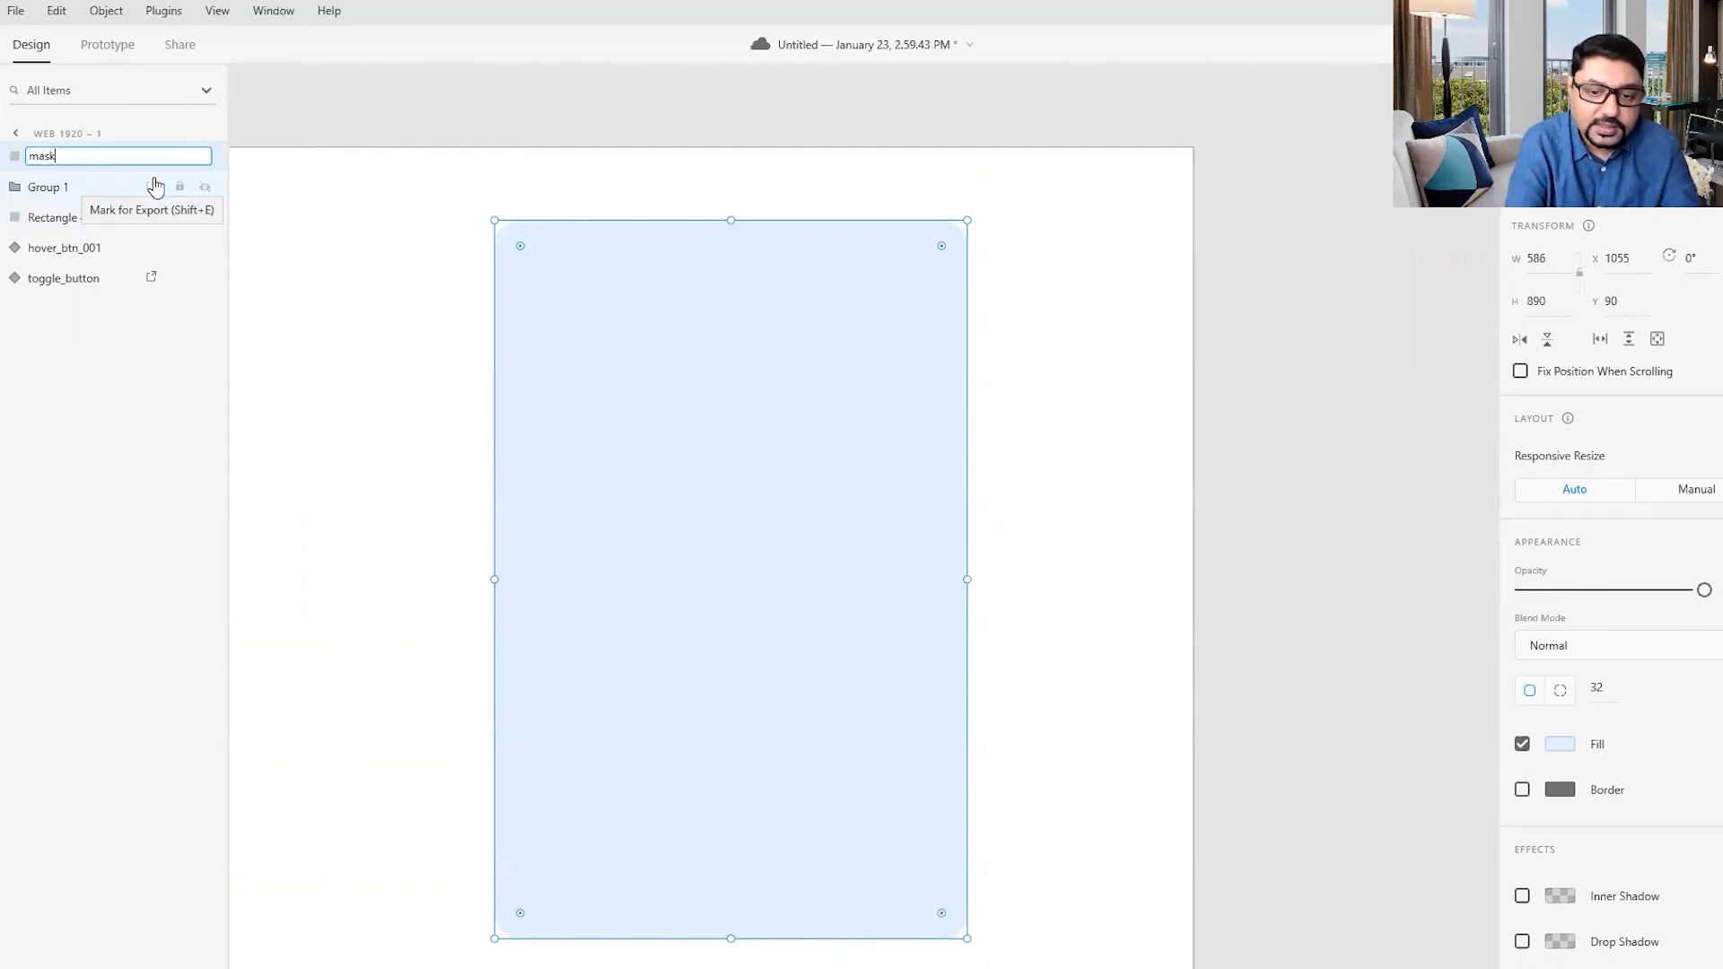
text(_layer)
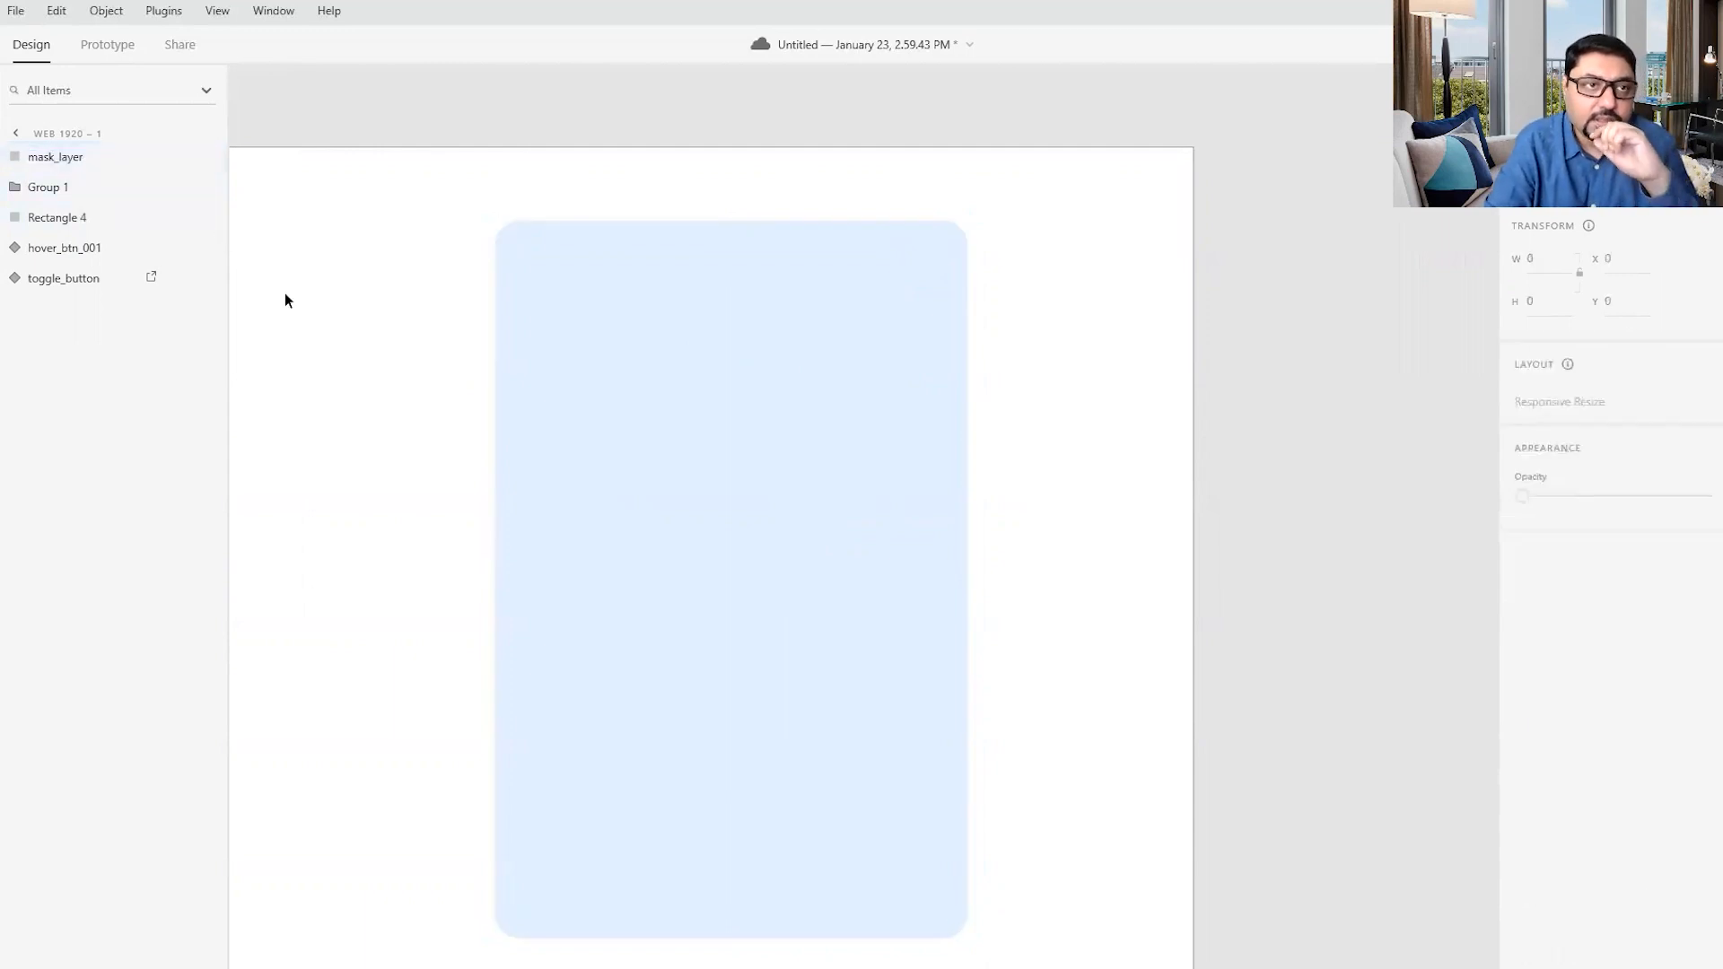
double_click(37, 187)
text(ham)
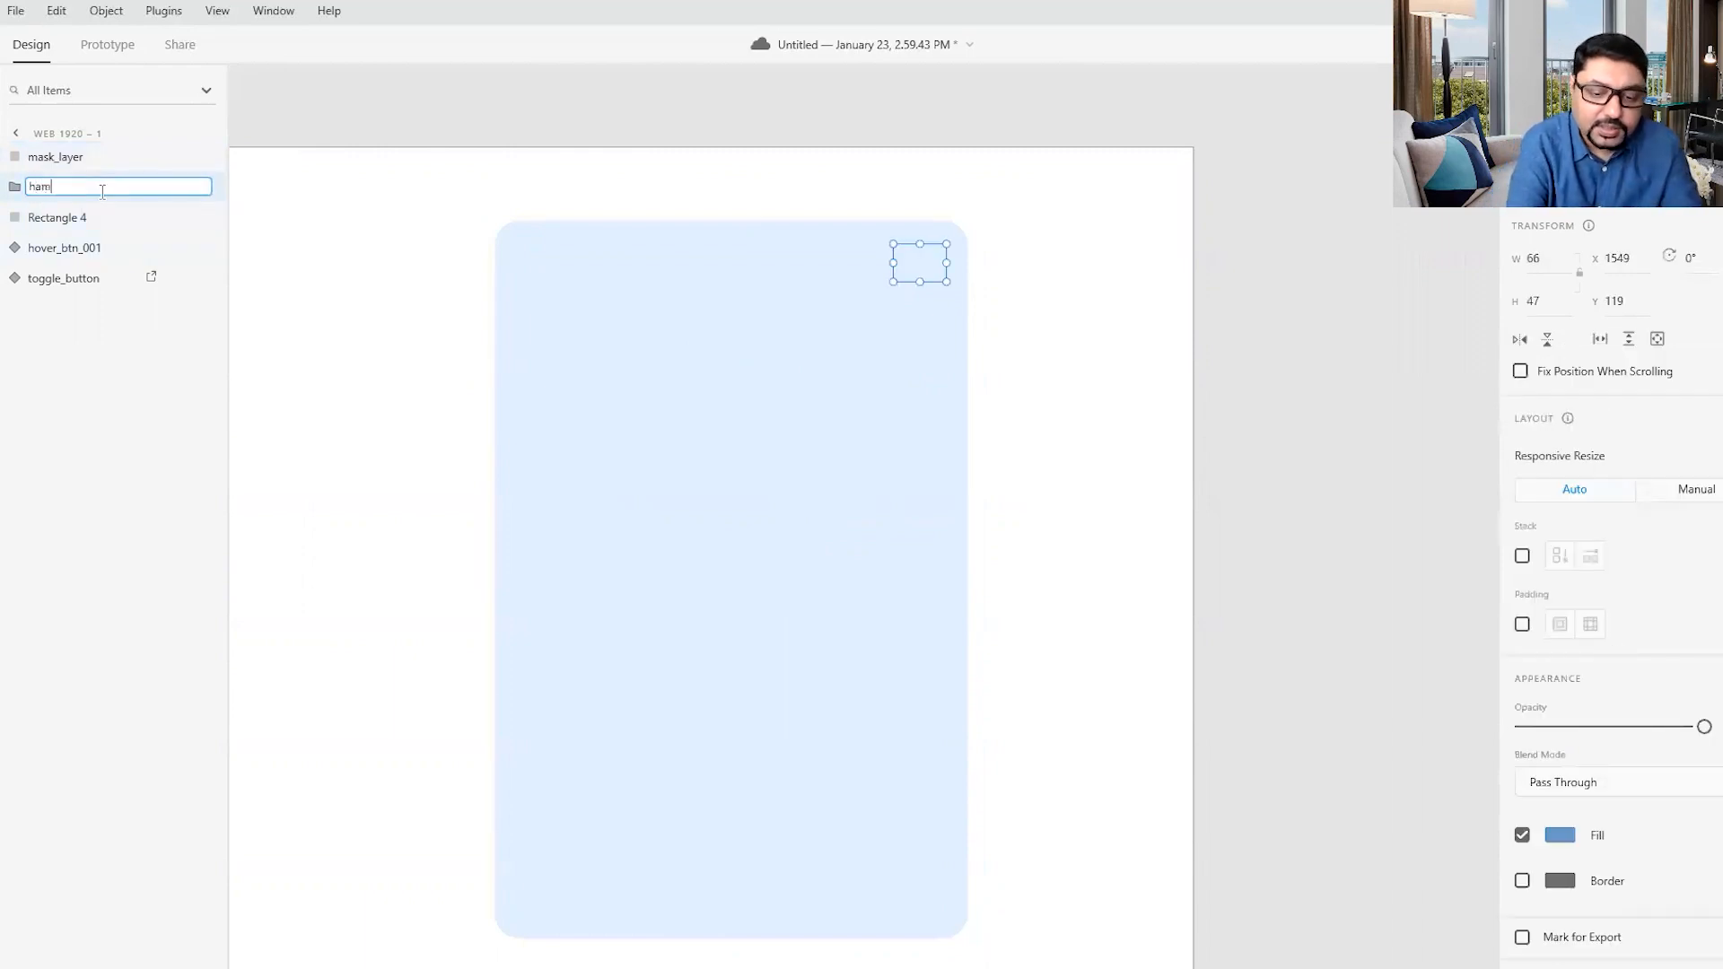
text(burger)
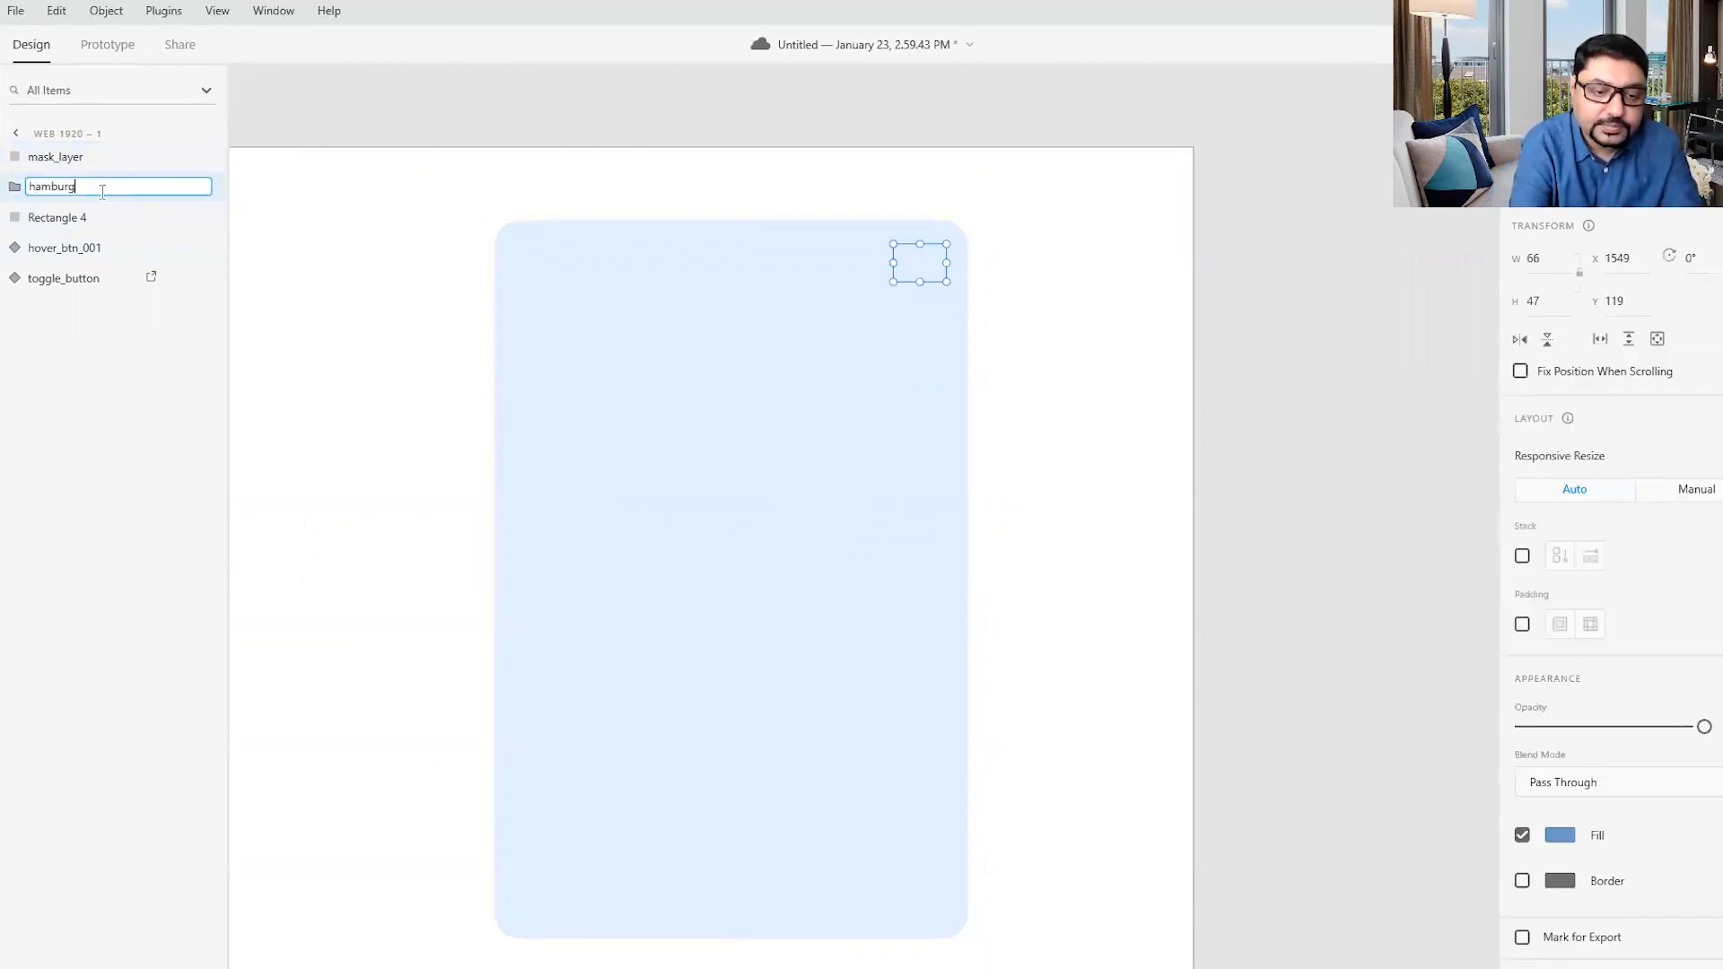
click(271, 273)
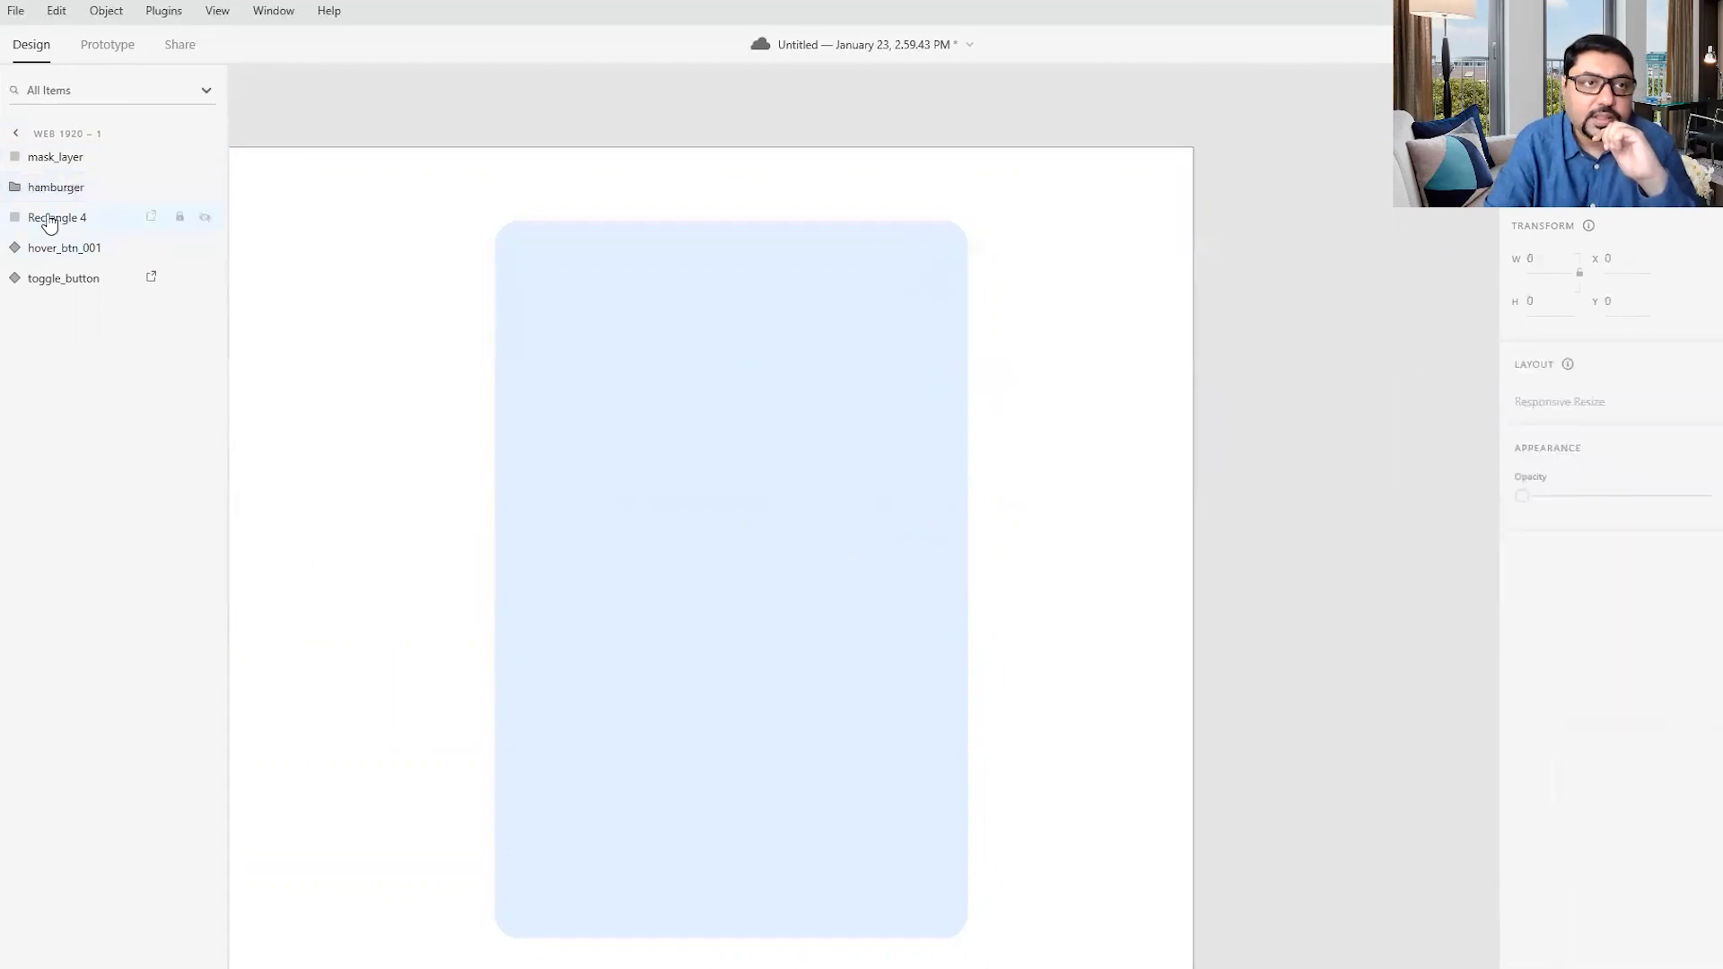
double_click(87, 216)
text(base)
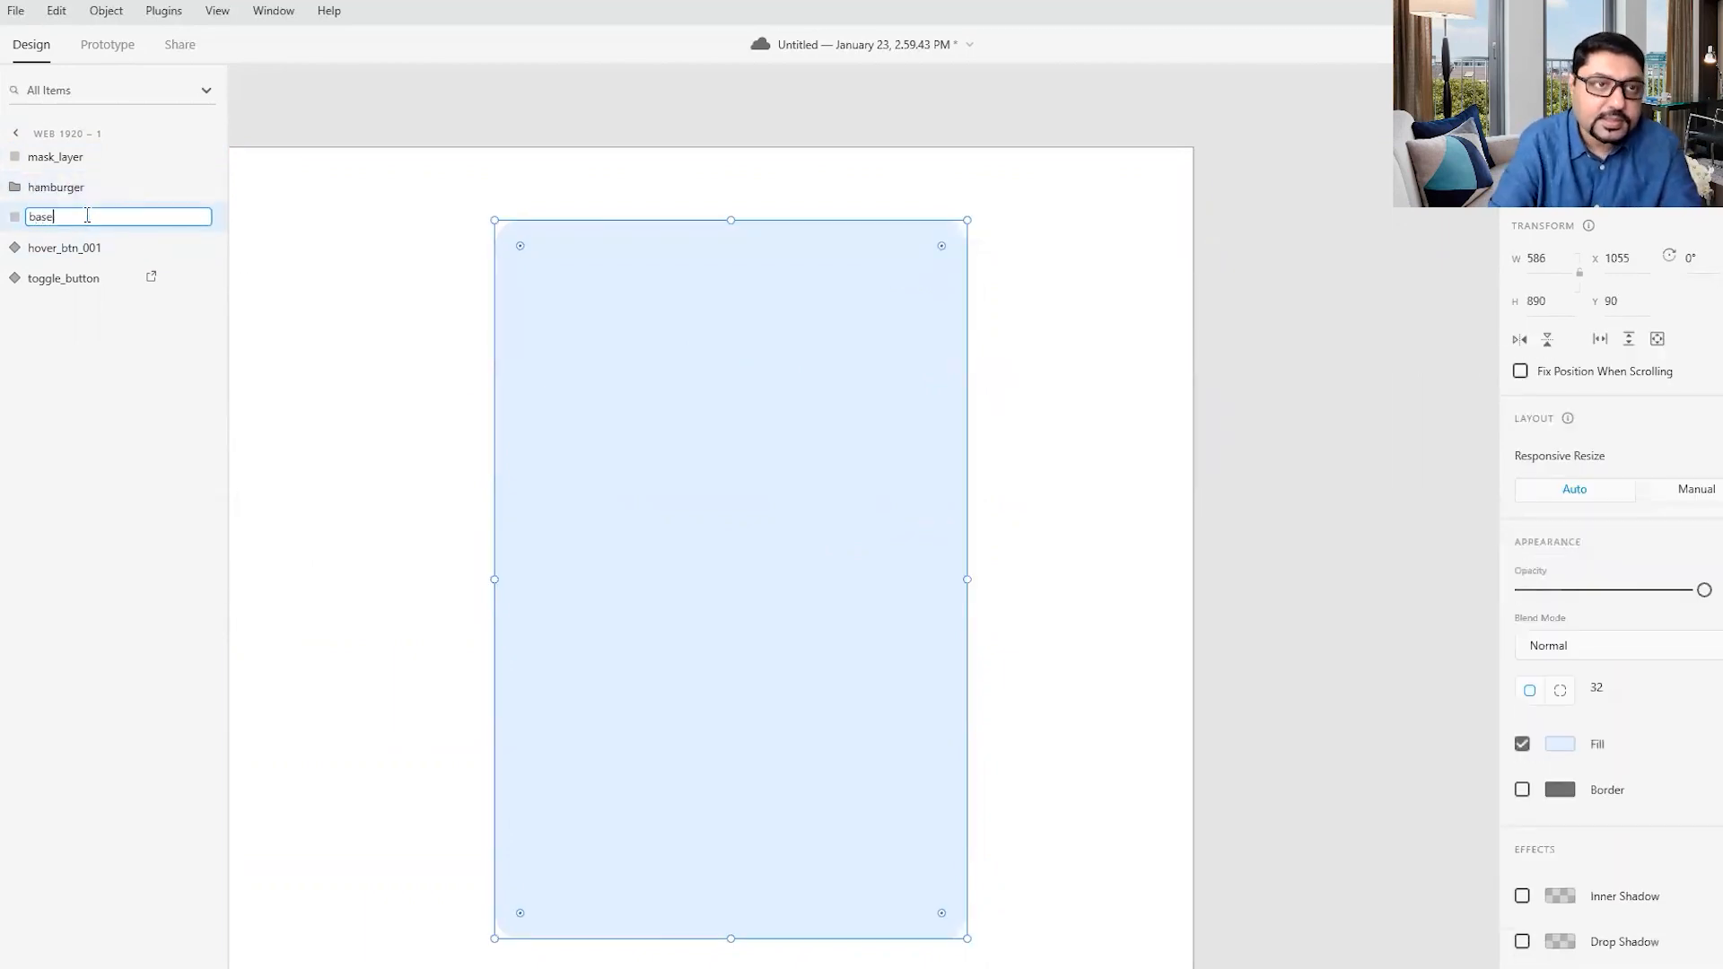
click(284, 282)
- Mask the base rectangle and the hamburger group with the mask_layer shape
click(27, 221)
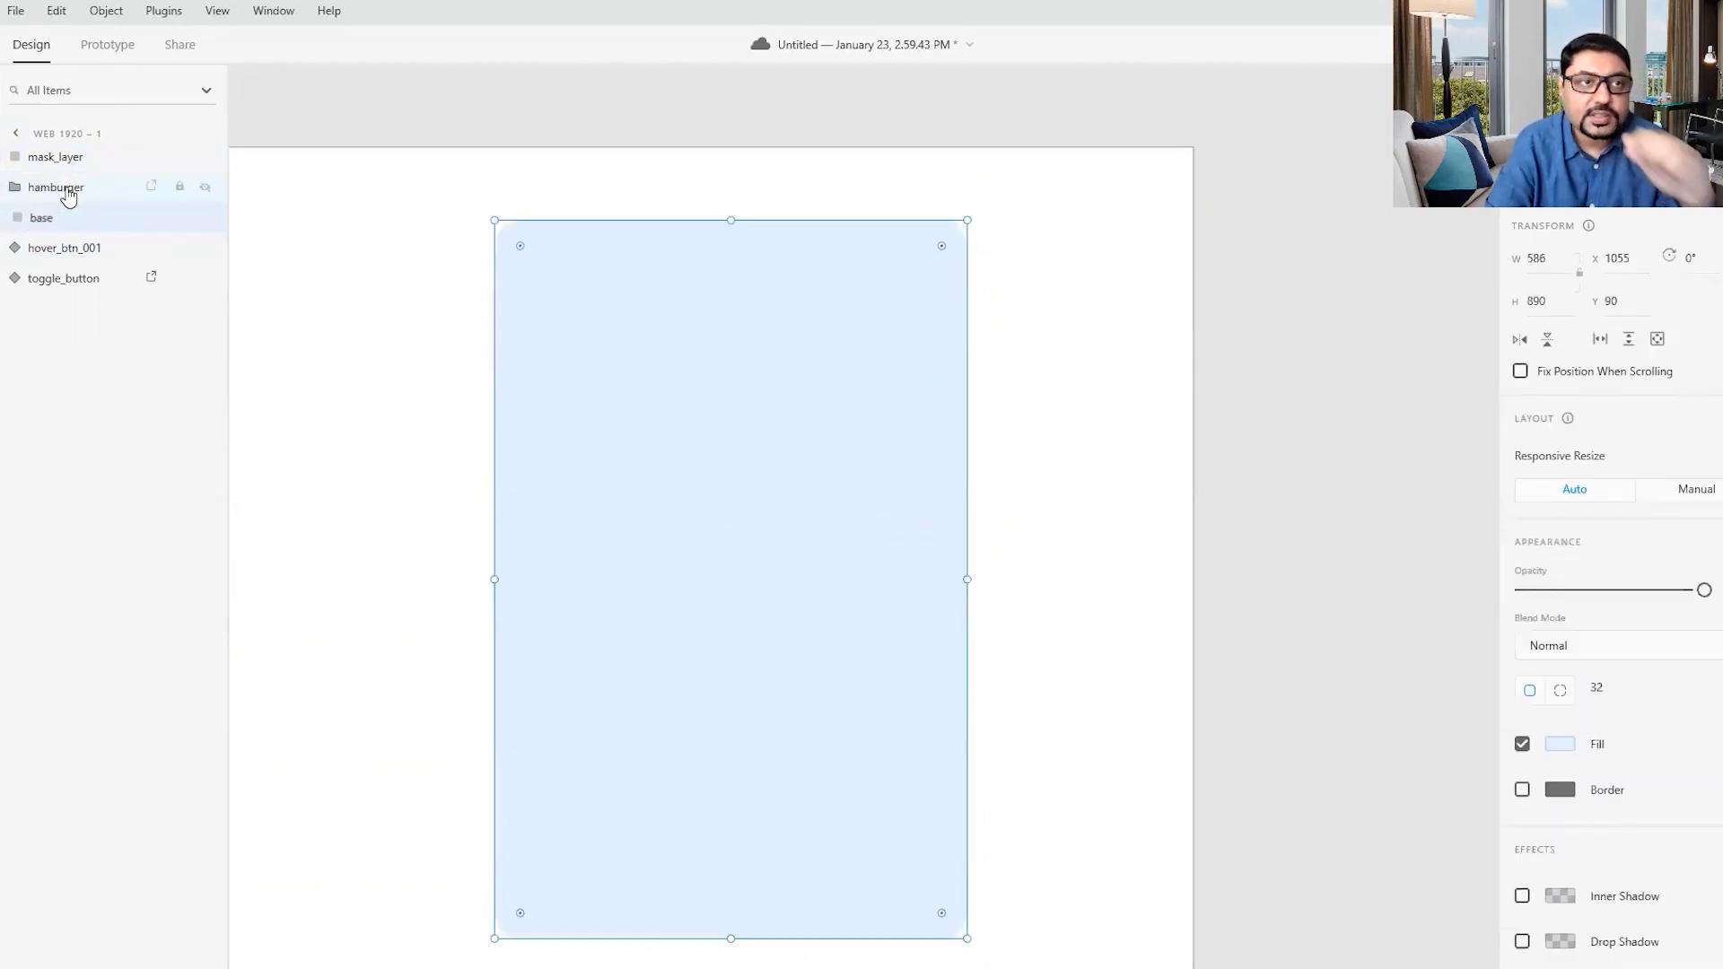
click(63, 186)
click(1080, 584)
drag(391, 179, 1055, 940)
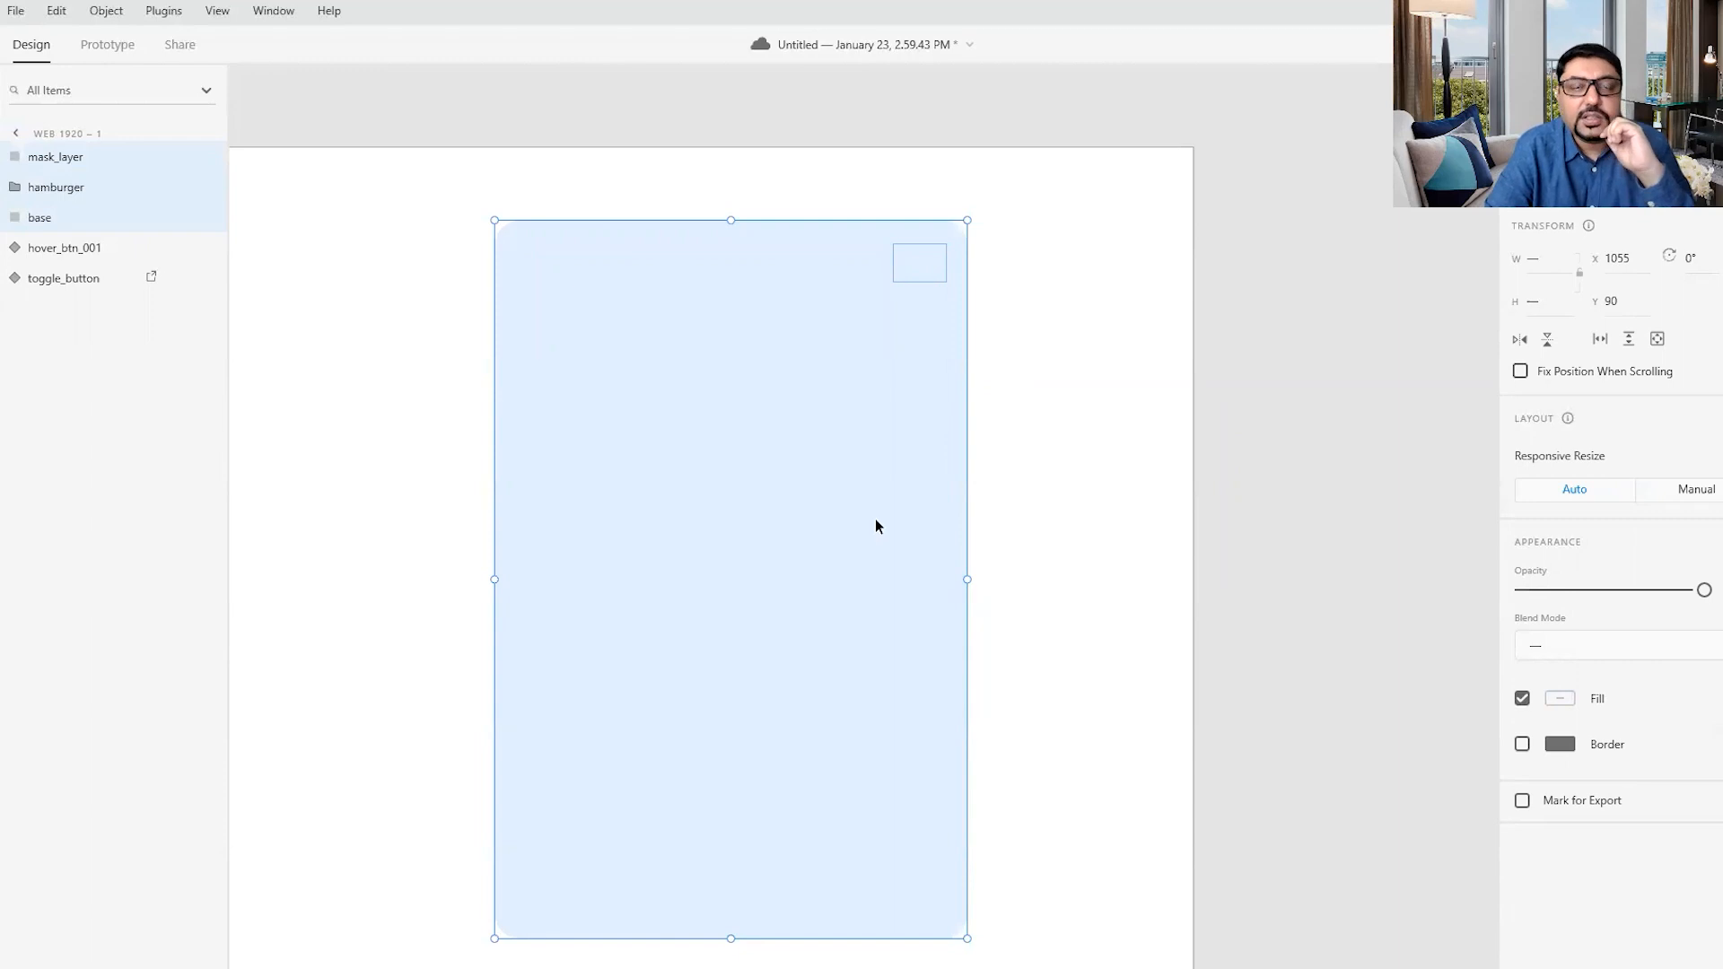
right_click(774, 490)
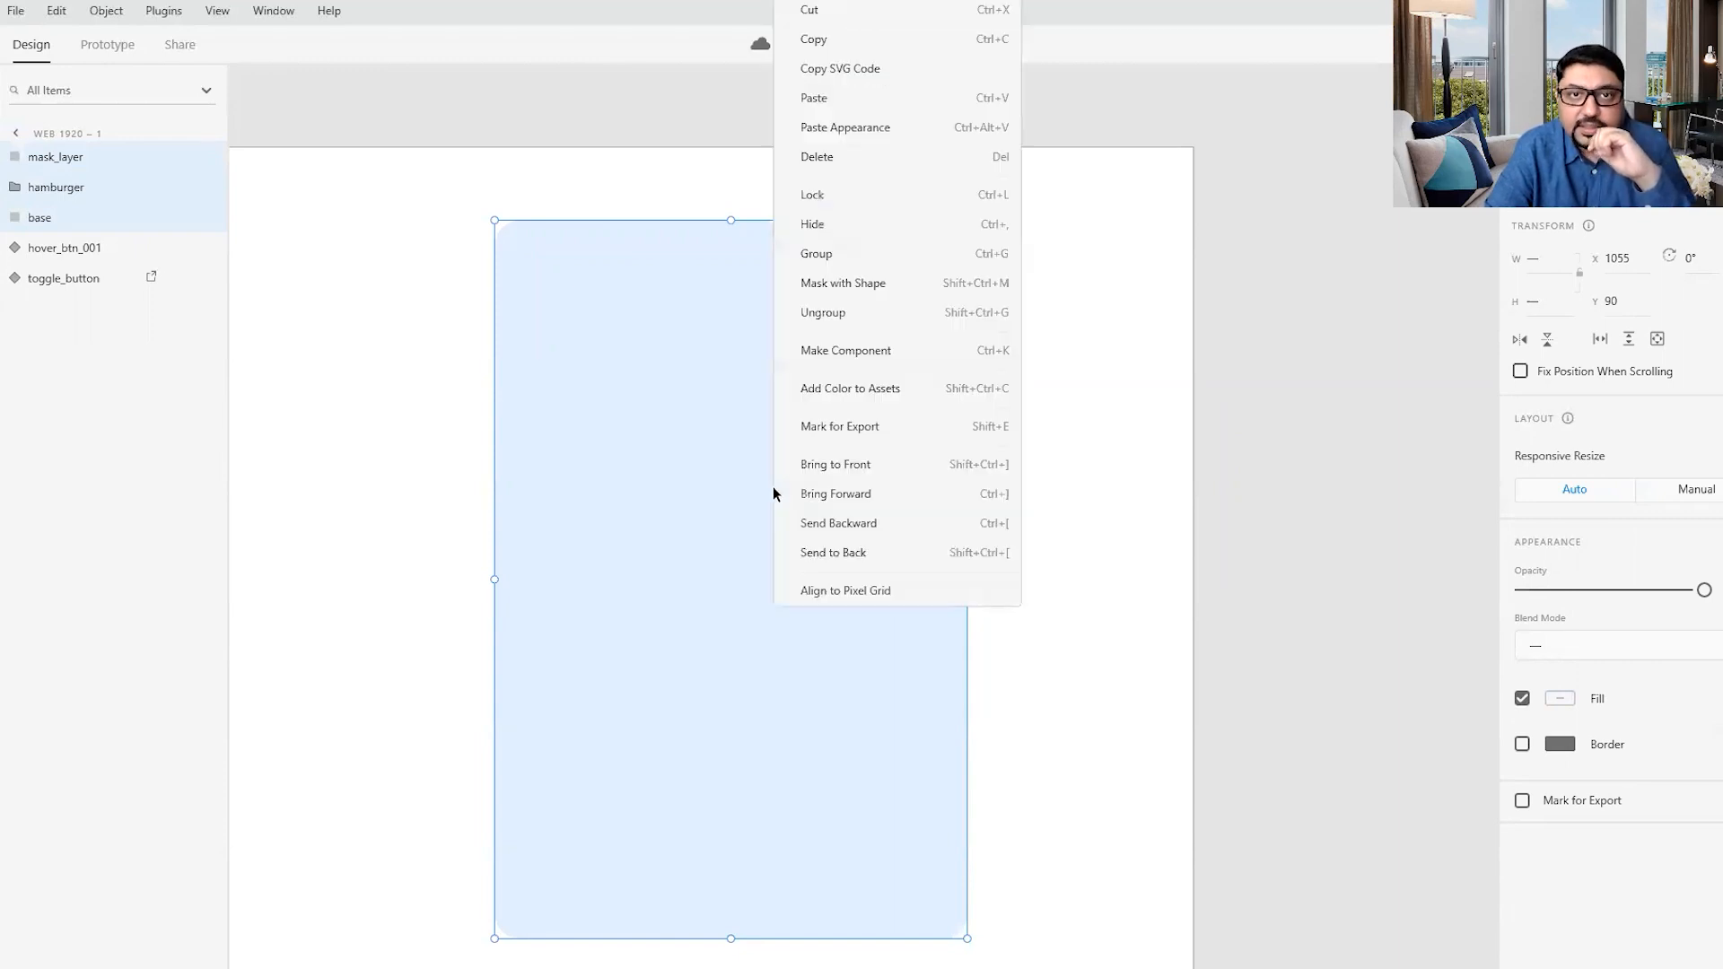
click(851, 289)
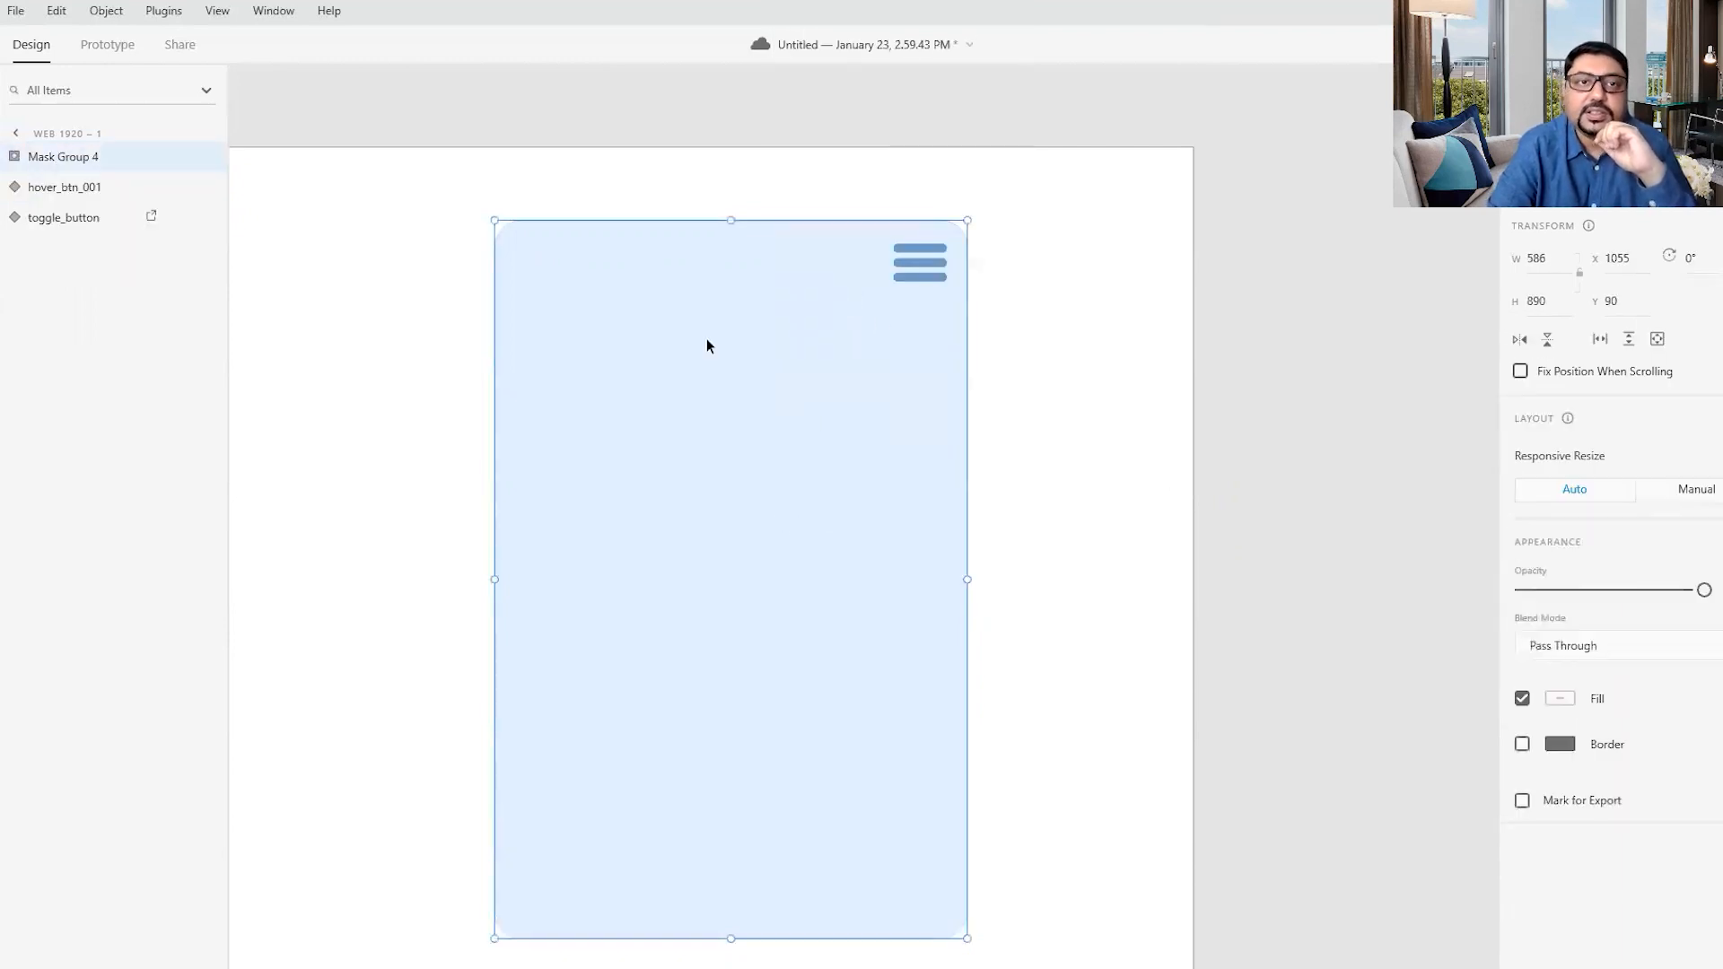
- Shift the mask group slightly to about X 1041, Y 95 and turn it into a component
mouse_move(783, 592)
mouse_down()
mouse_move(627, 608)
mouse_move(820, 597)
mouse_move(769, 591)
mouse_up()
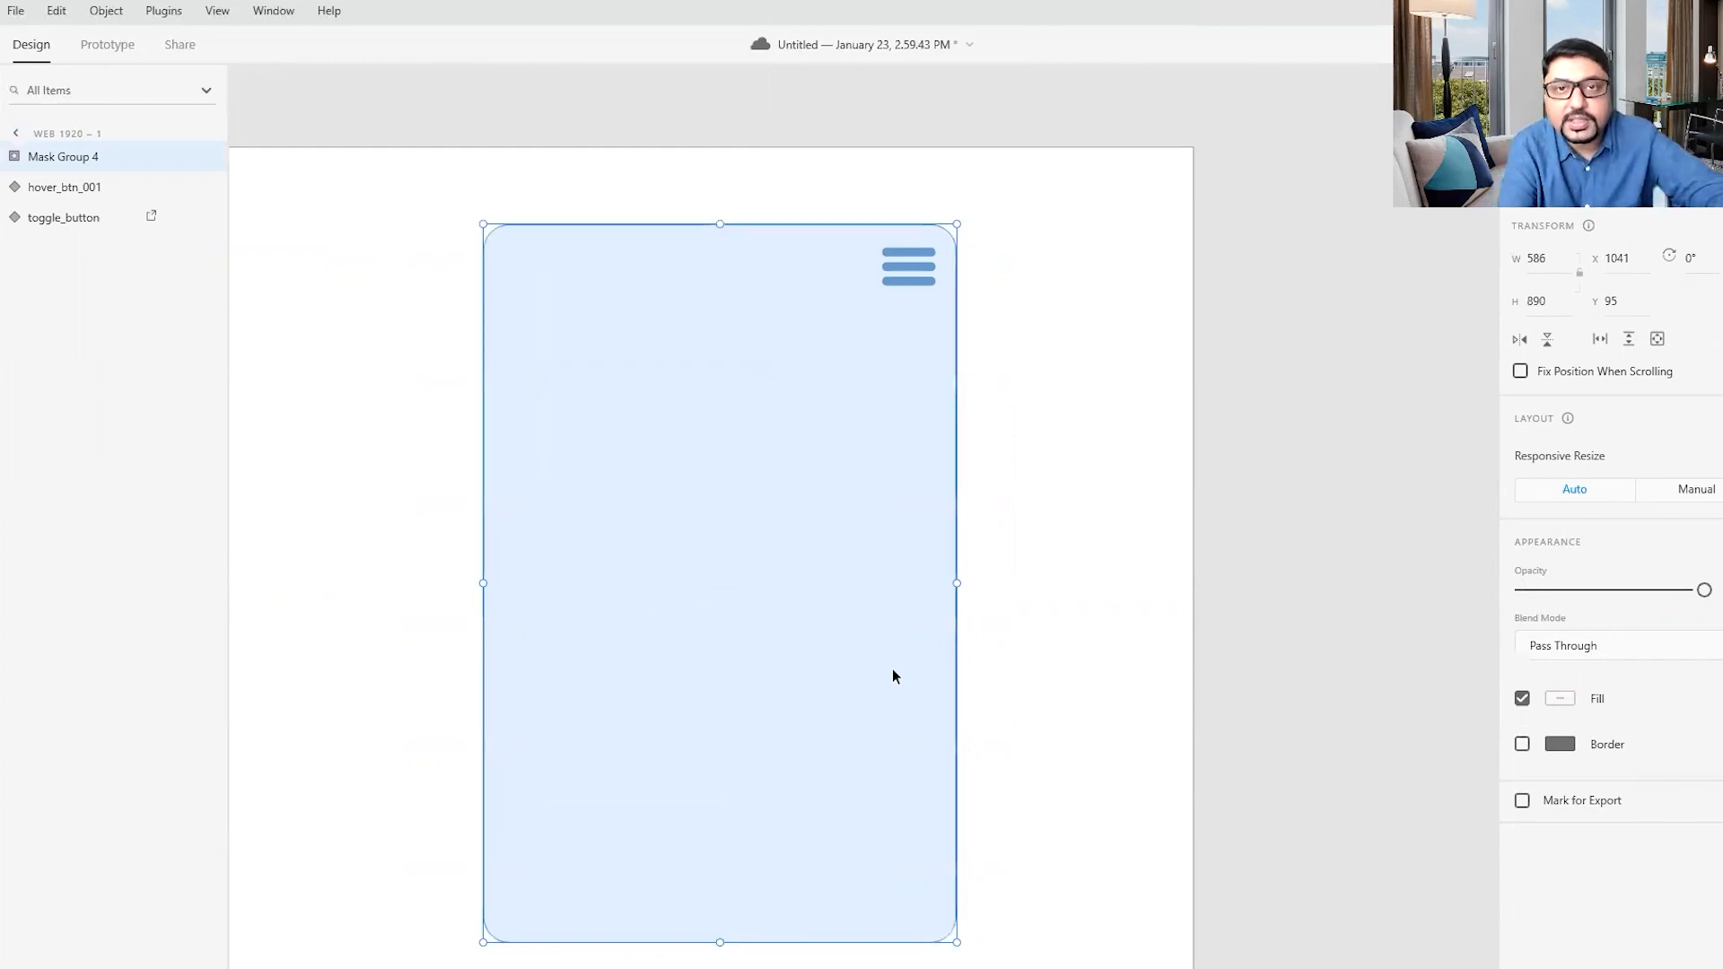
key(ctrl+k)
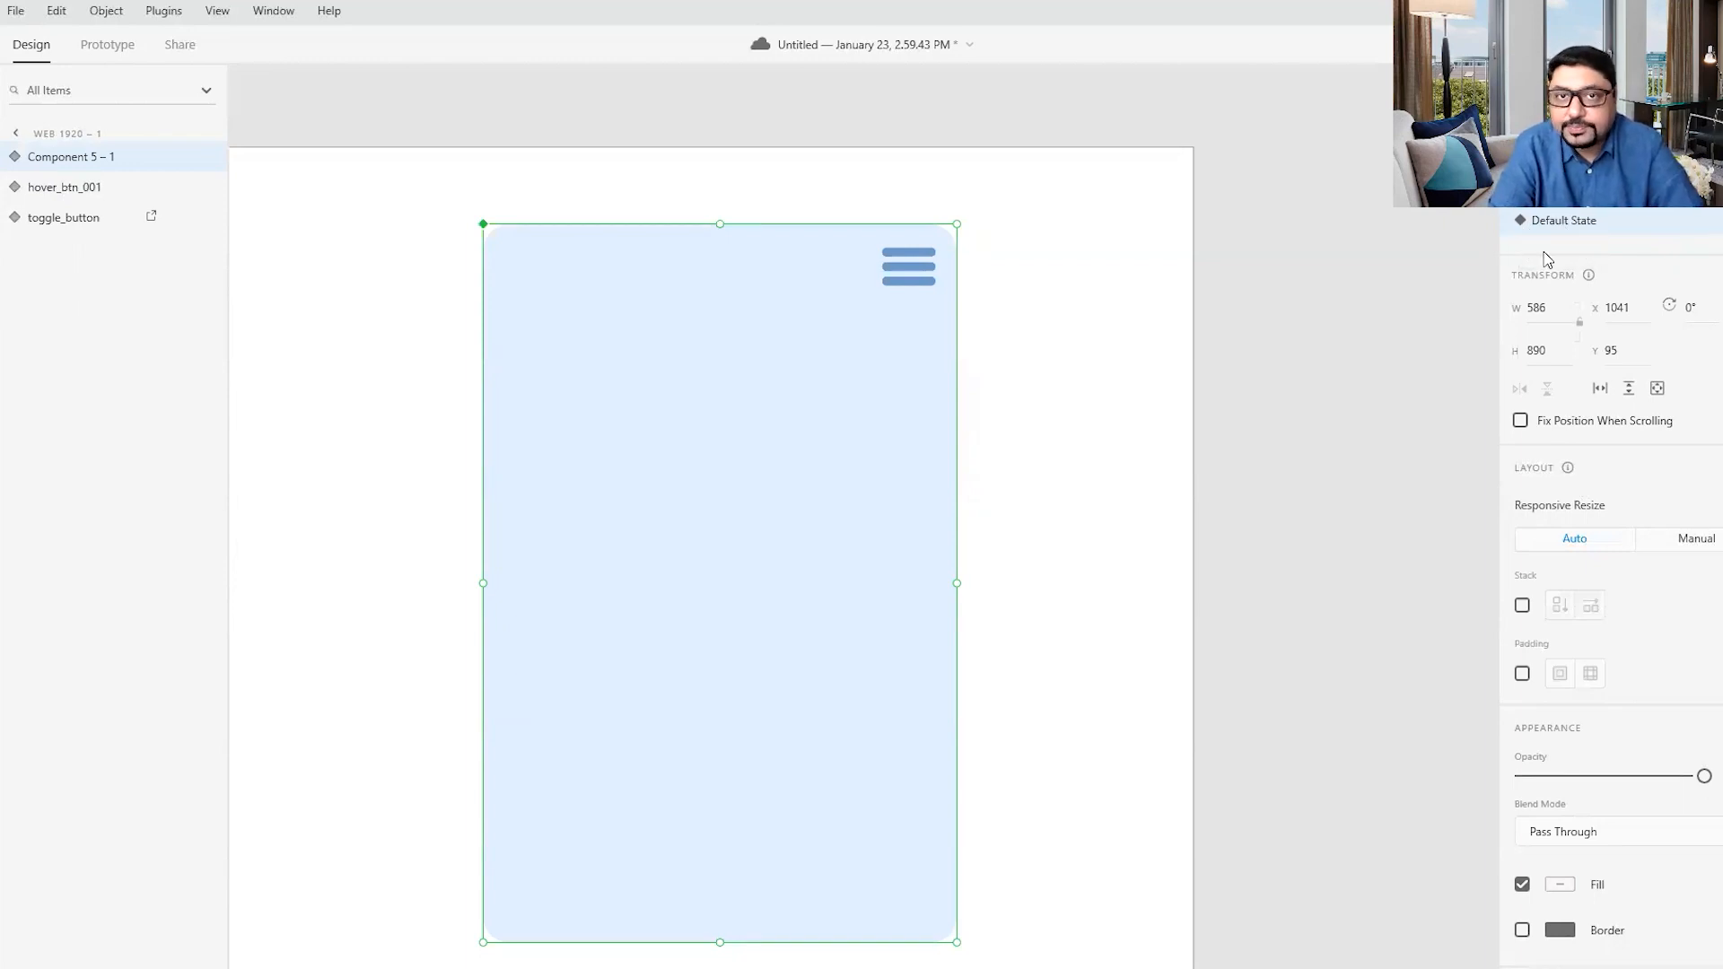
- Inside the component's mask group, move the base rectangle horizontally out of the mask to about X 1635
double_click(794, 495)
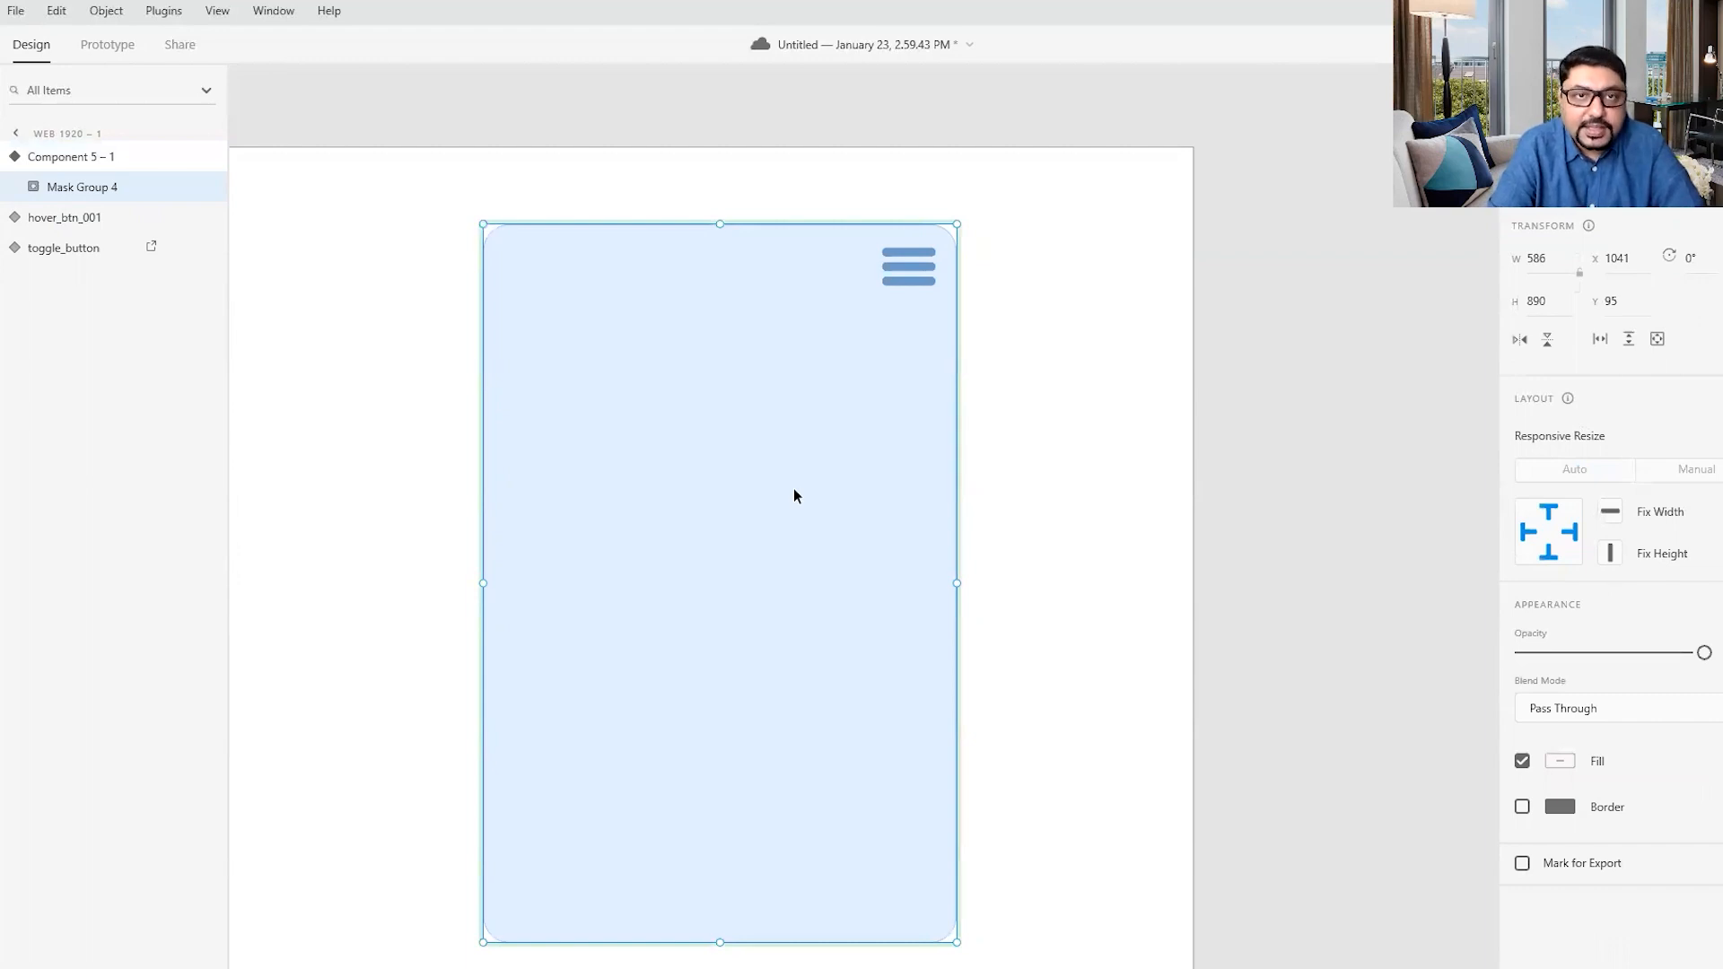
double_click(794, 490)
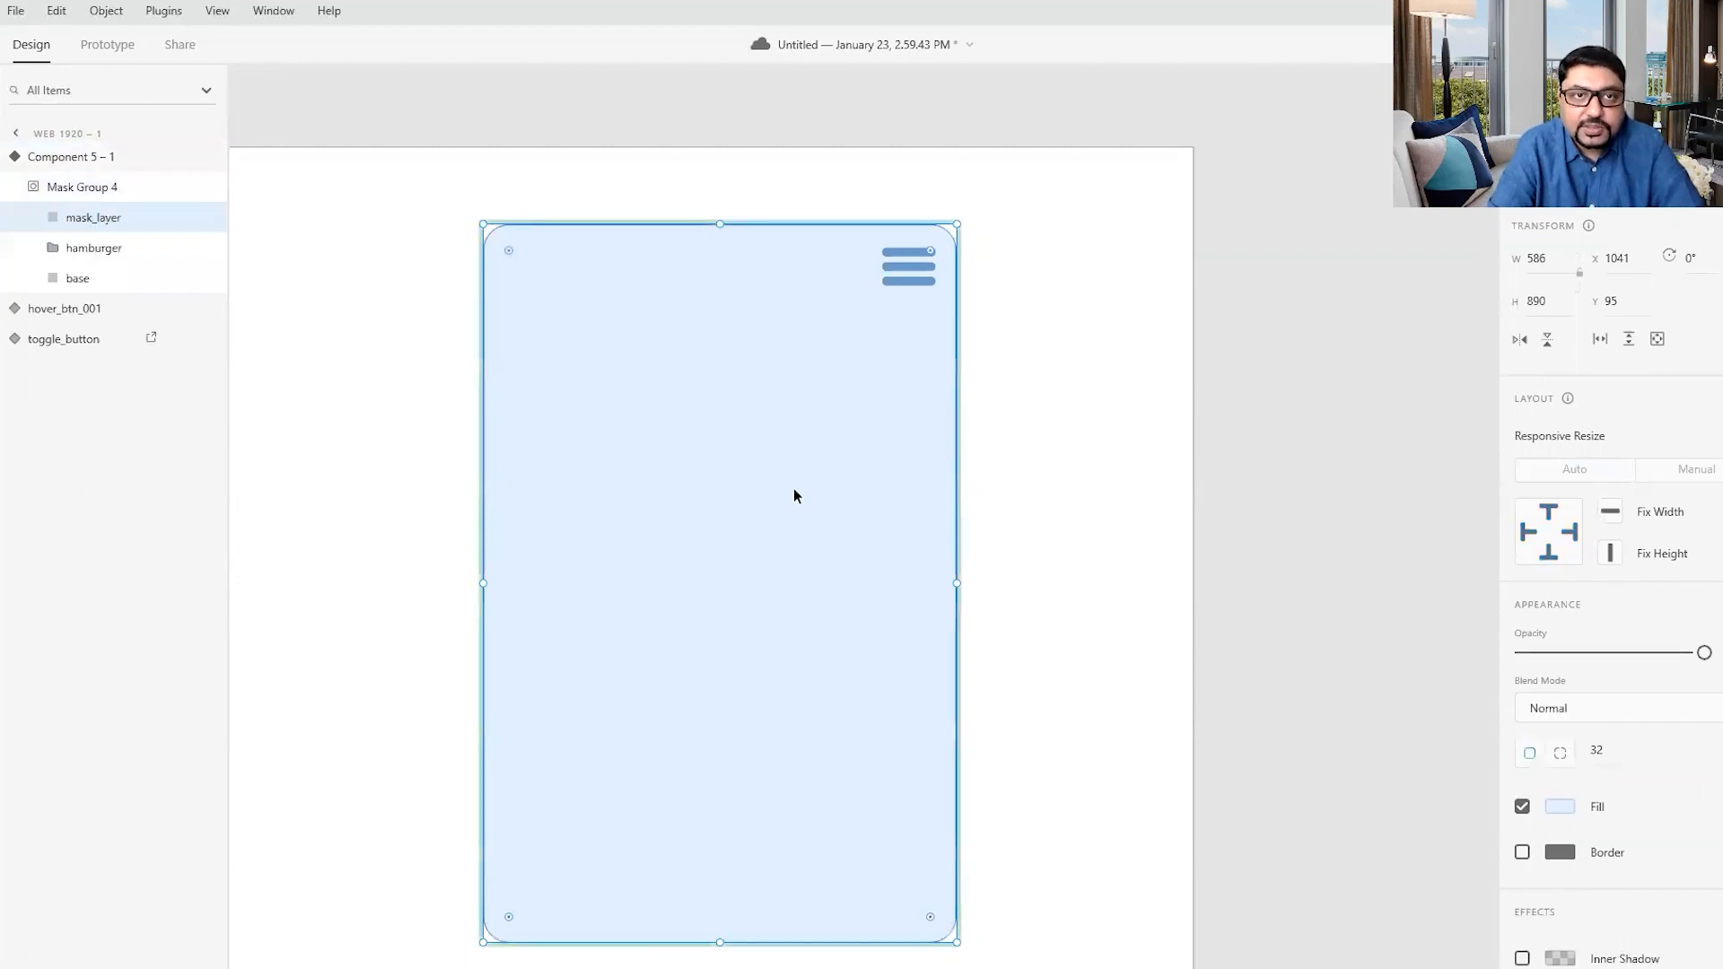
click(108, 279)
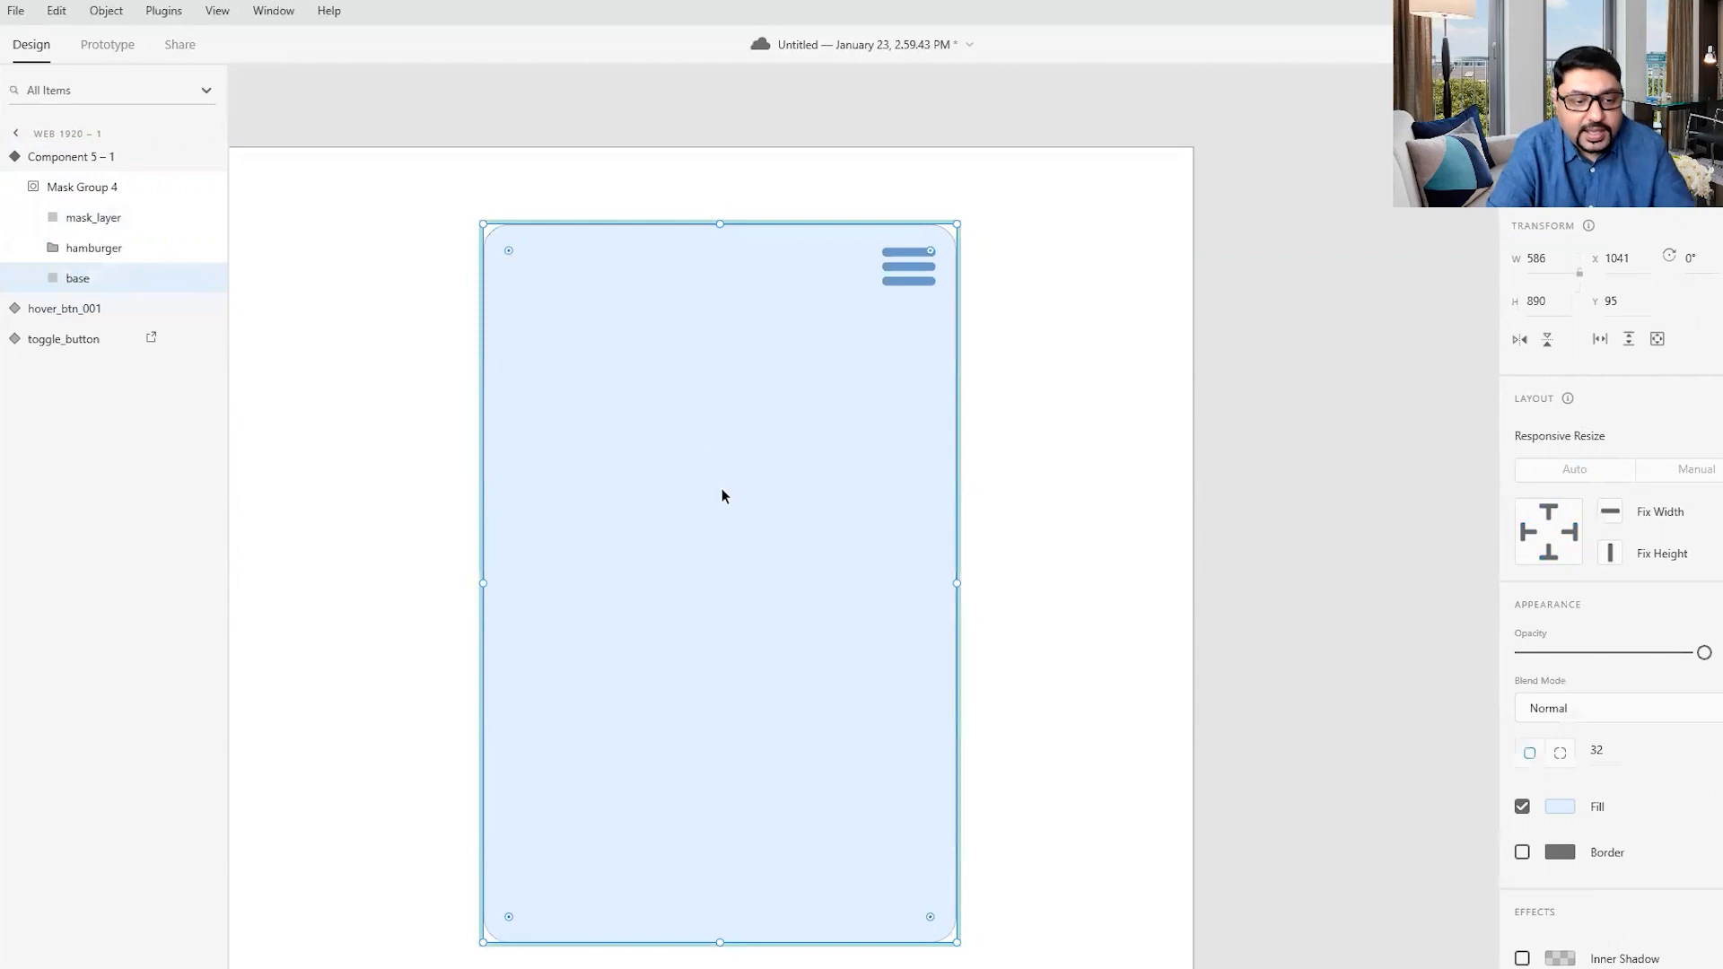
drag(722, 490, 1203, 558)
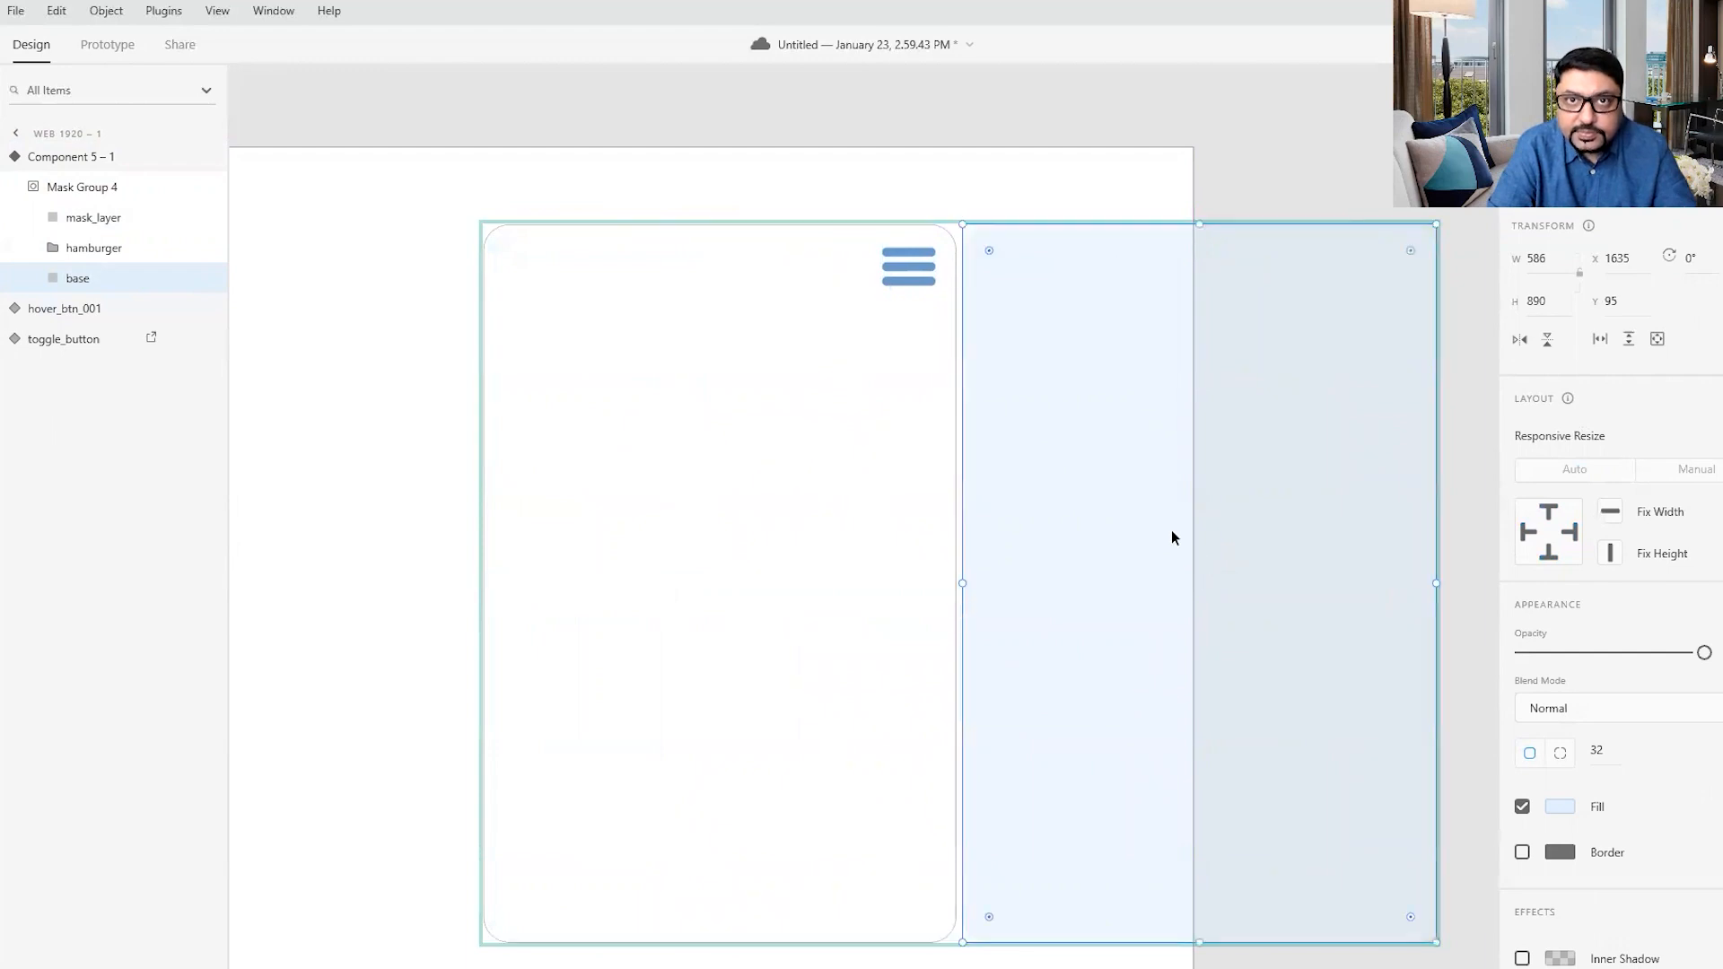
- Add a Hover State to the hamburger menu component
click(788, 189)
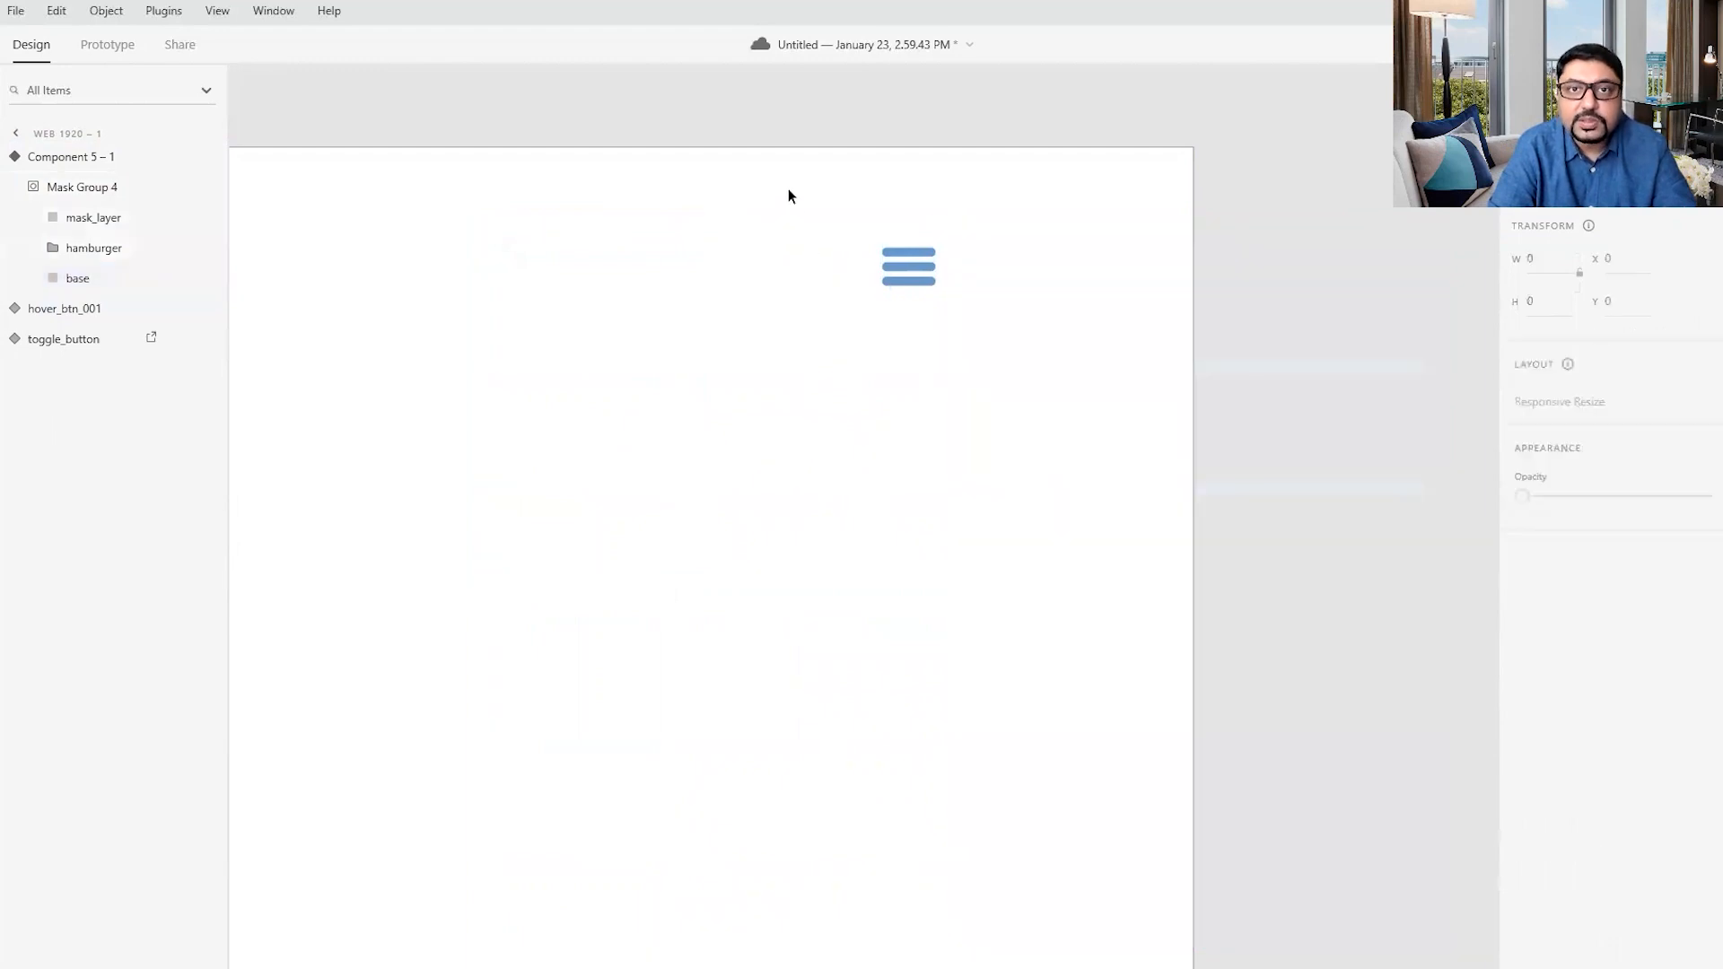
click(917, 262)
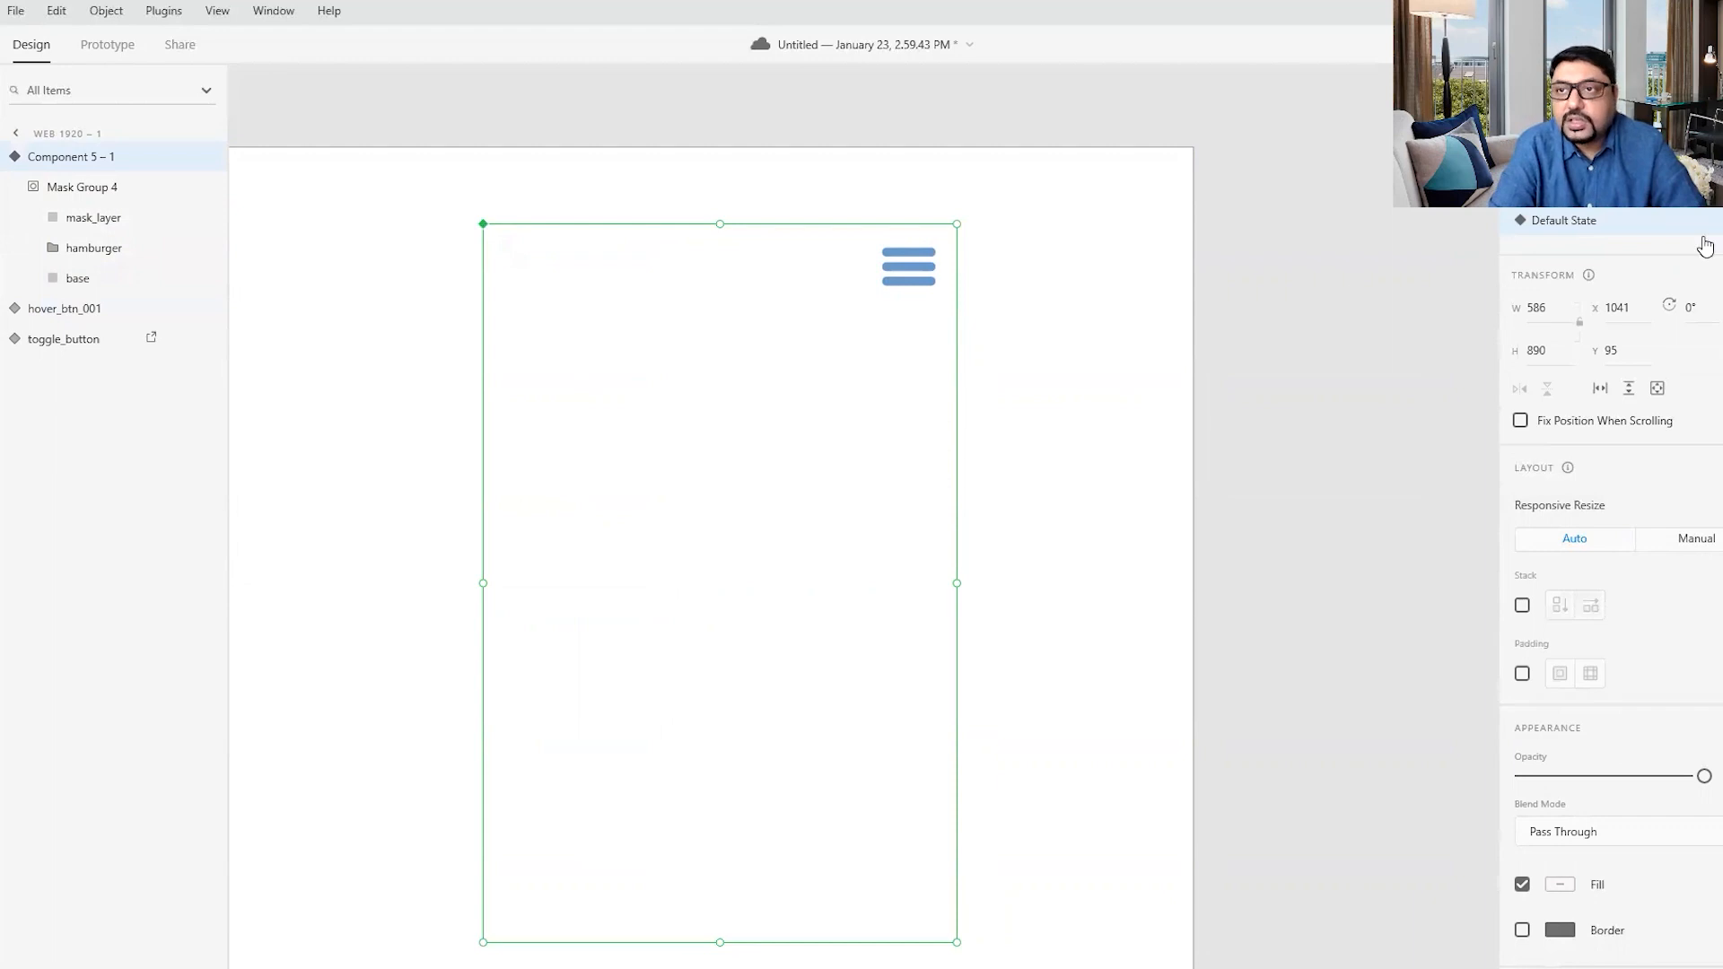
click(1709, 194)
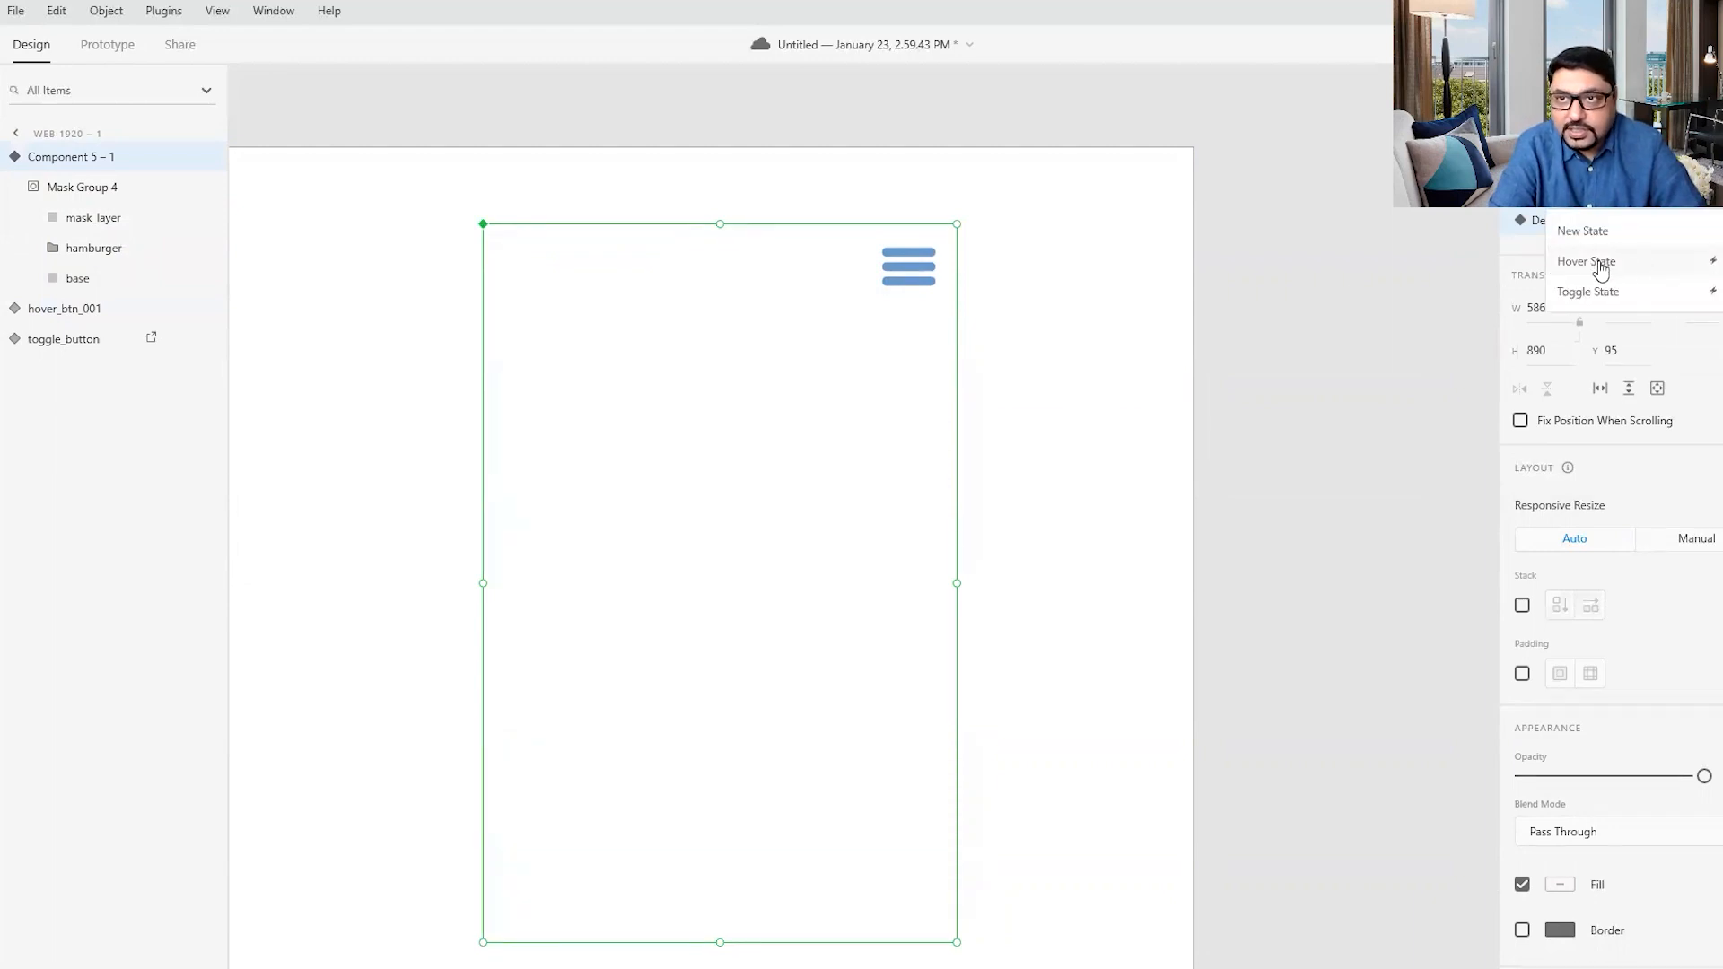
click(1587, 261)
click(1269, 370)
- In the Hover State, shorten the hamburger icon's top bar from its right end to a width of about 36
click(917, 259)
double_click(916, 258)
double_click(916, 259)
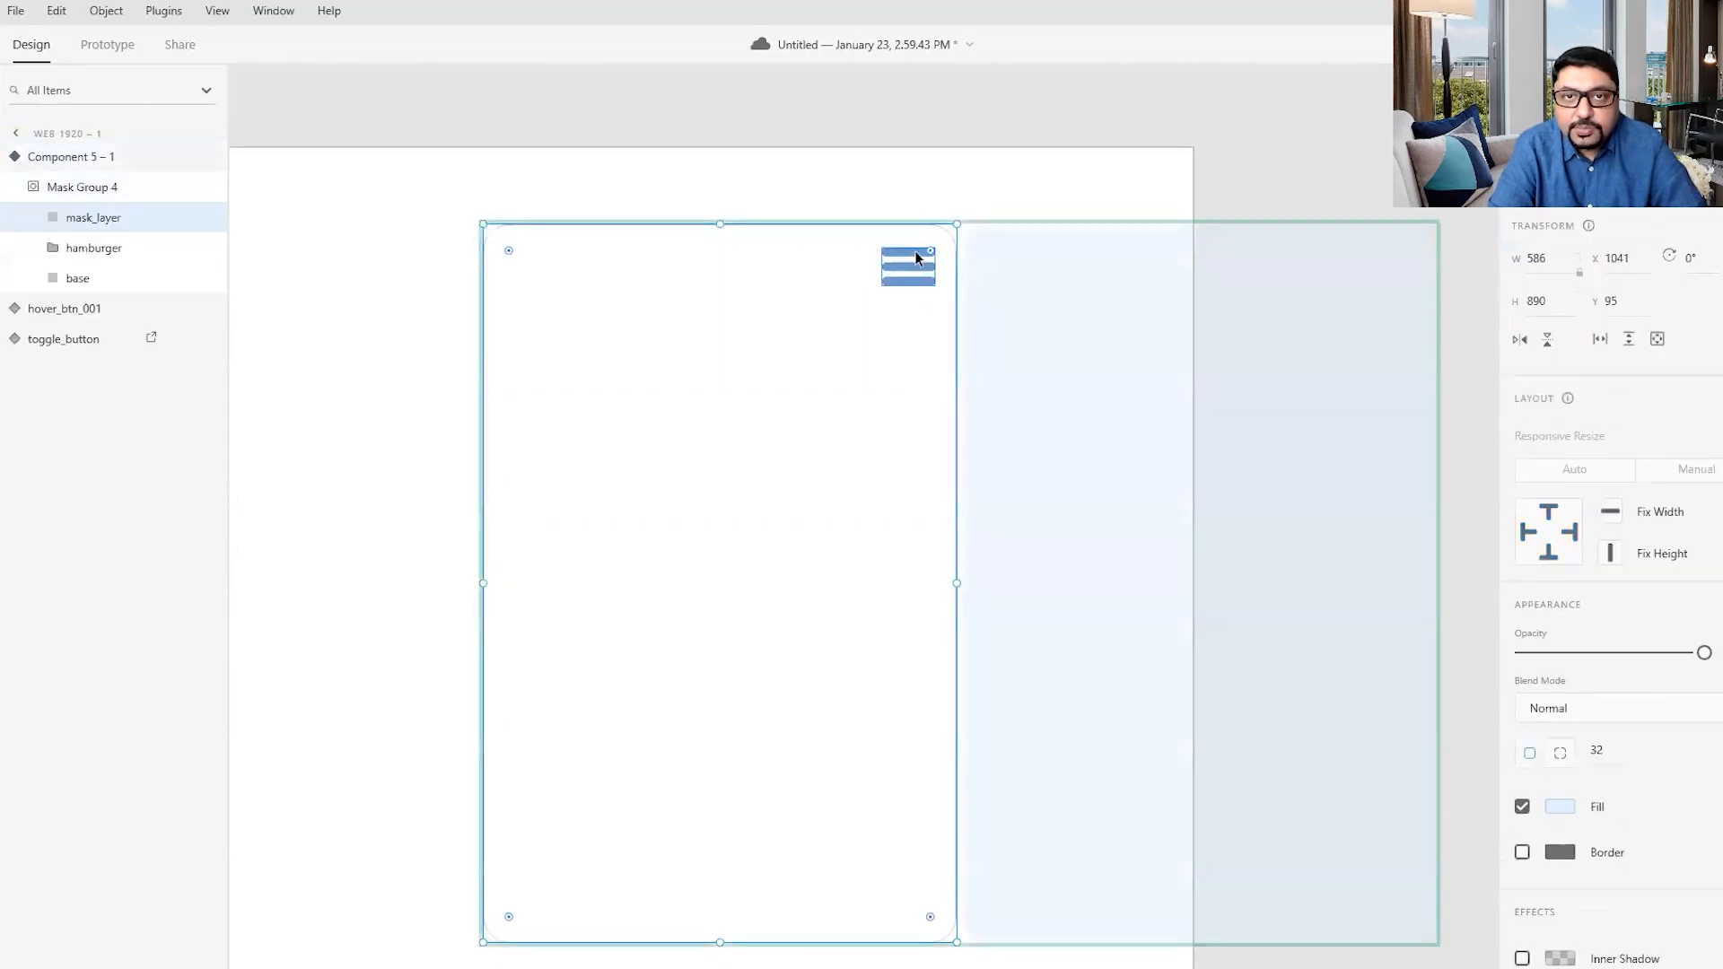
click(915, 258)
double_click(918, 257)
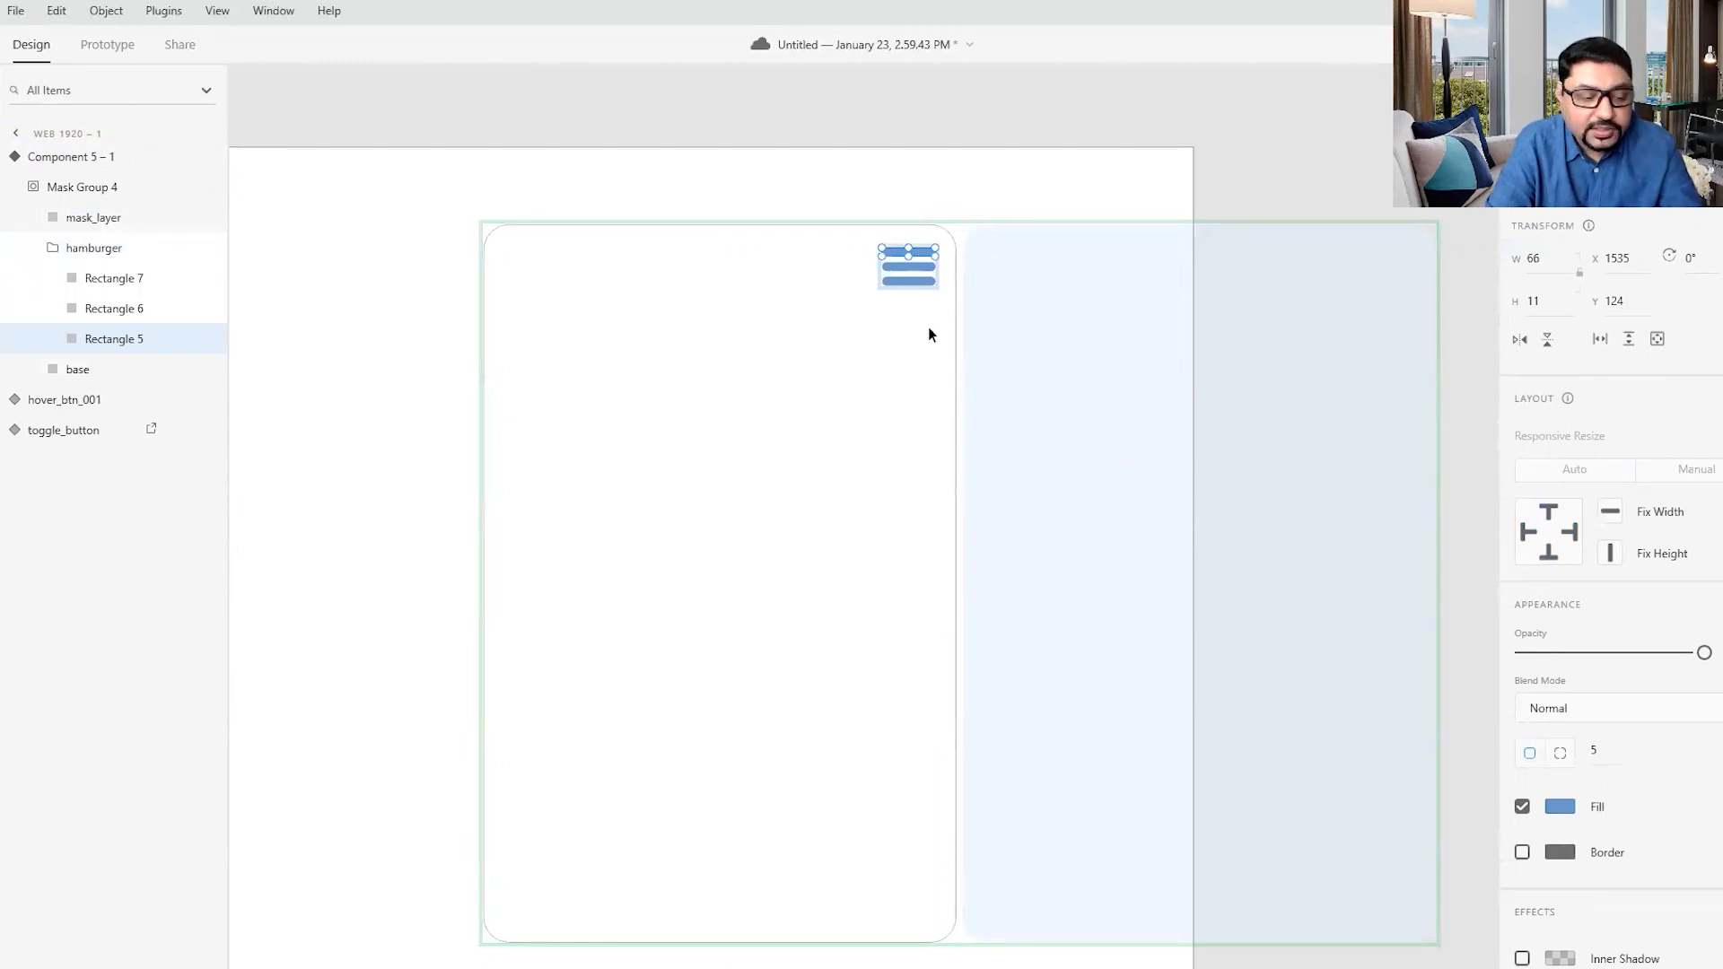
scroll(940, 330, up, 3)
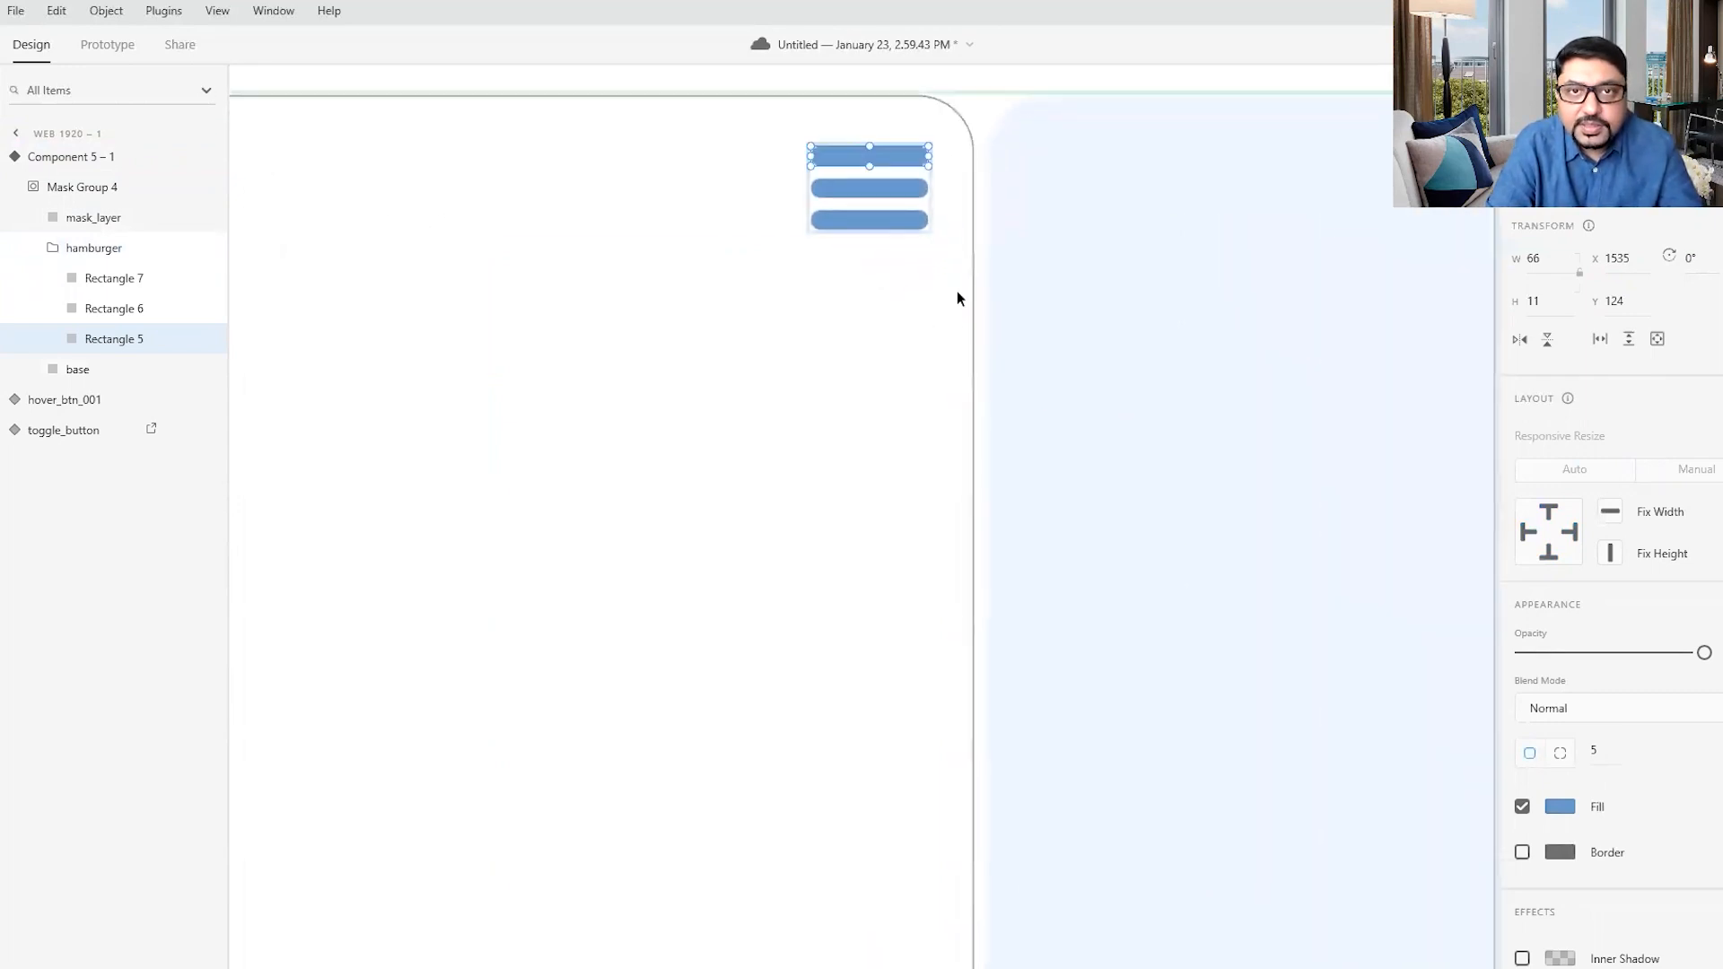
drag(926, 154, 876, 155)
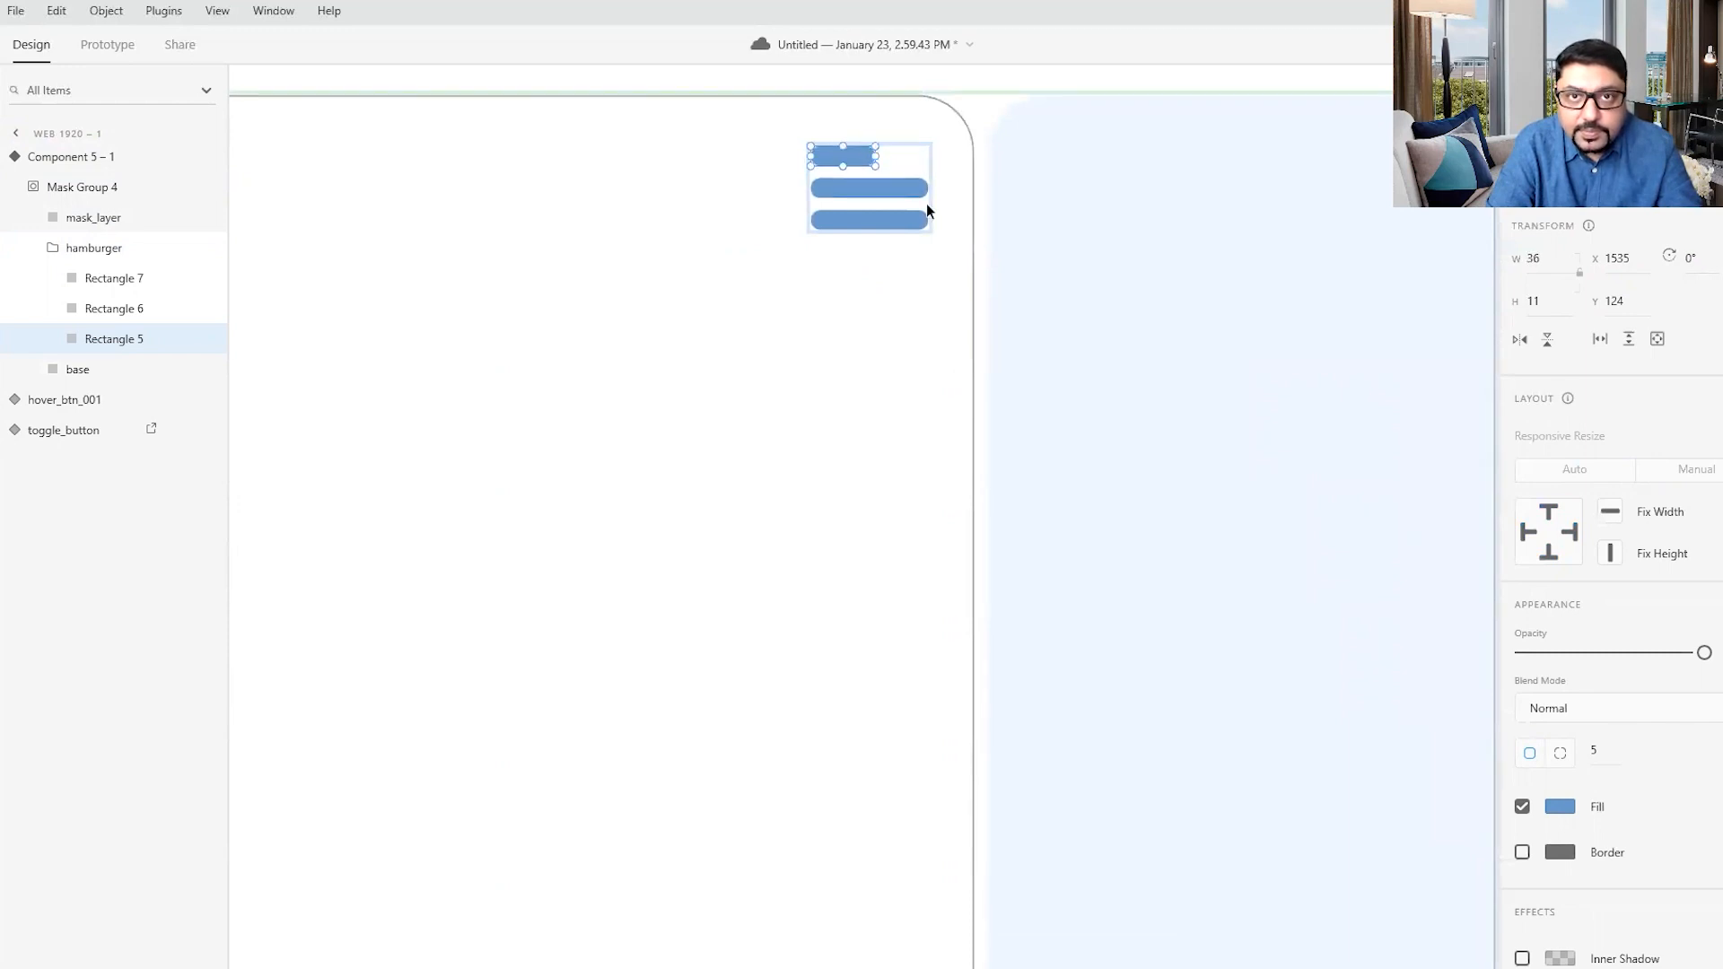
- In the Hover State, shorten the hamburger icon's bottom bar from its right end to a width of about 45
click(943, 224)
click(886, 226)
double_click(886, 226)
double_click(886, 227)
click(885, 226)
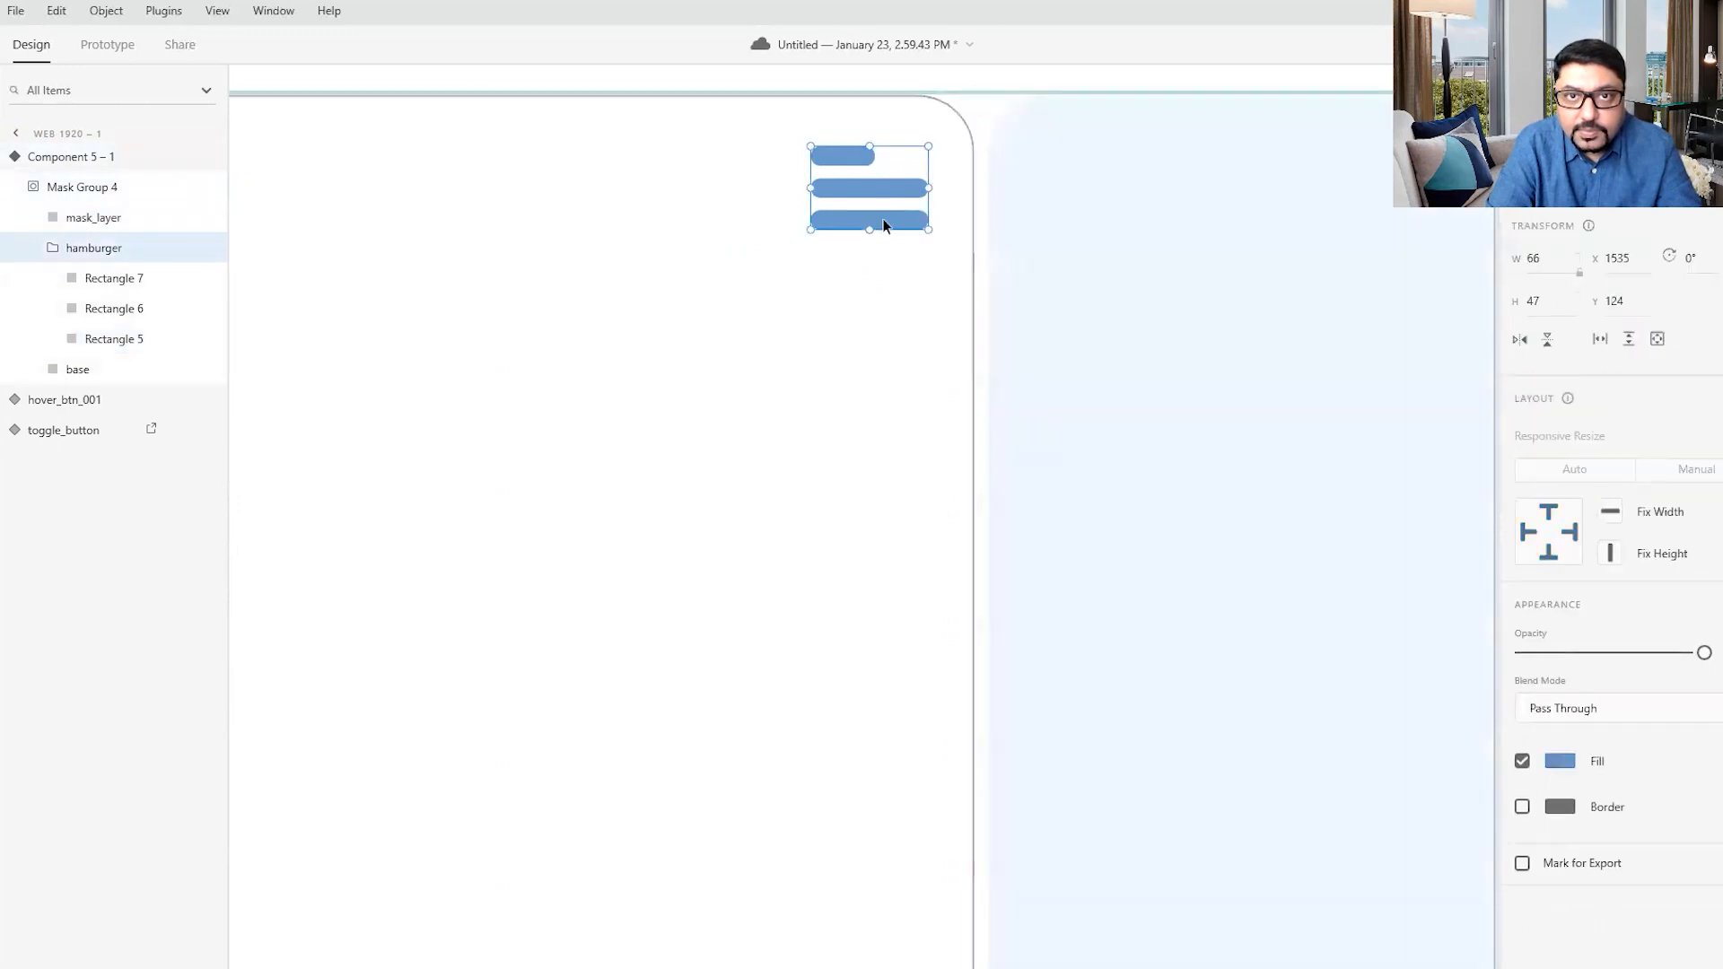
double_click(884, 227)
drag(929, 221, 892, 221)
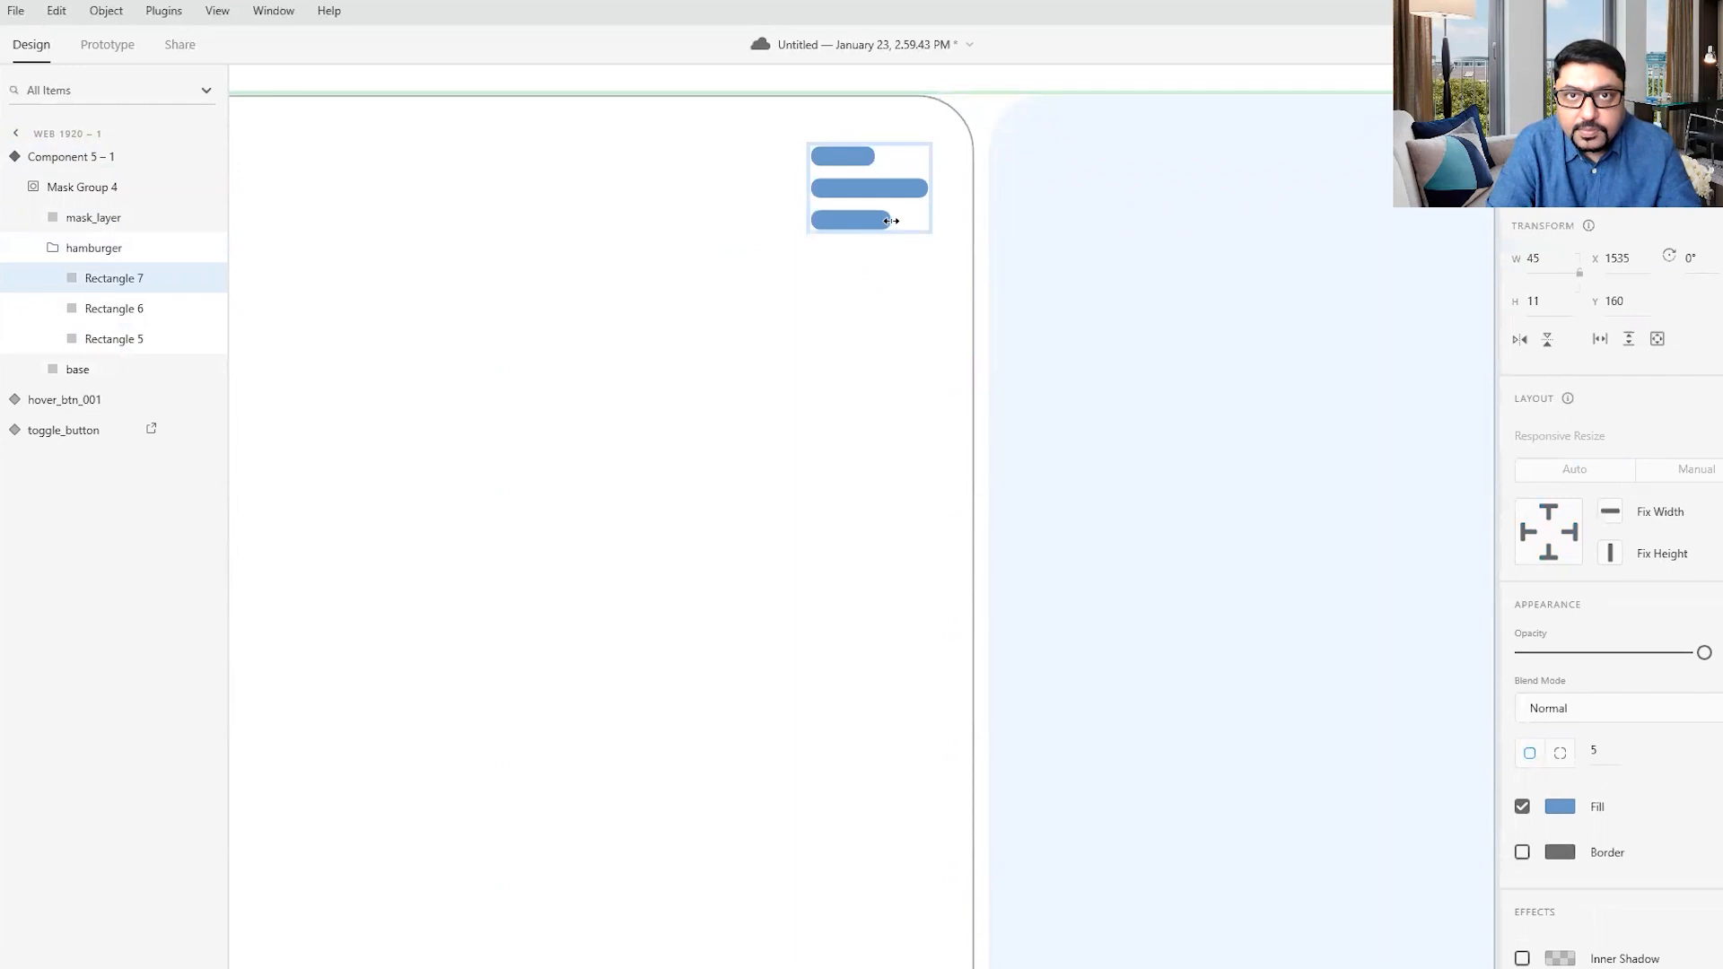
click(894, 303)
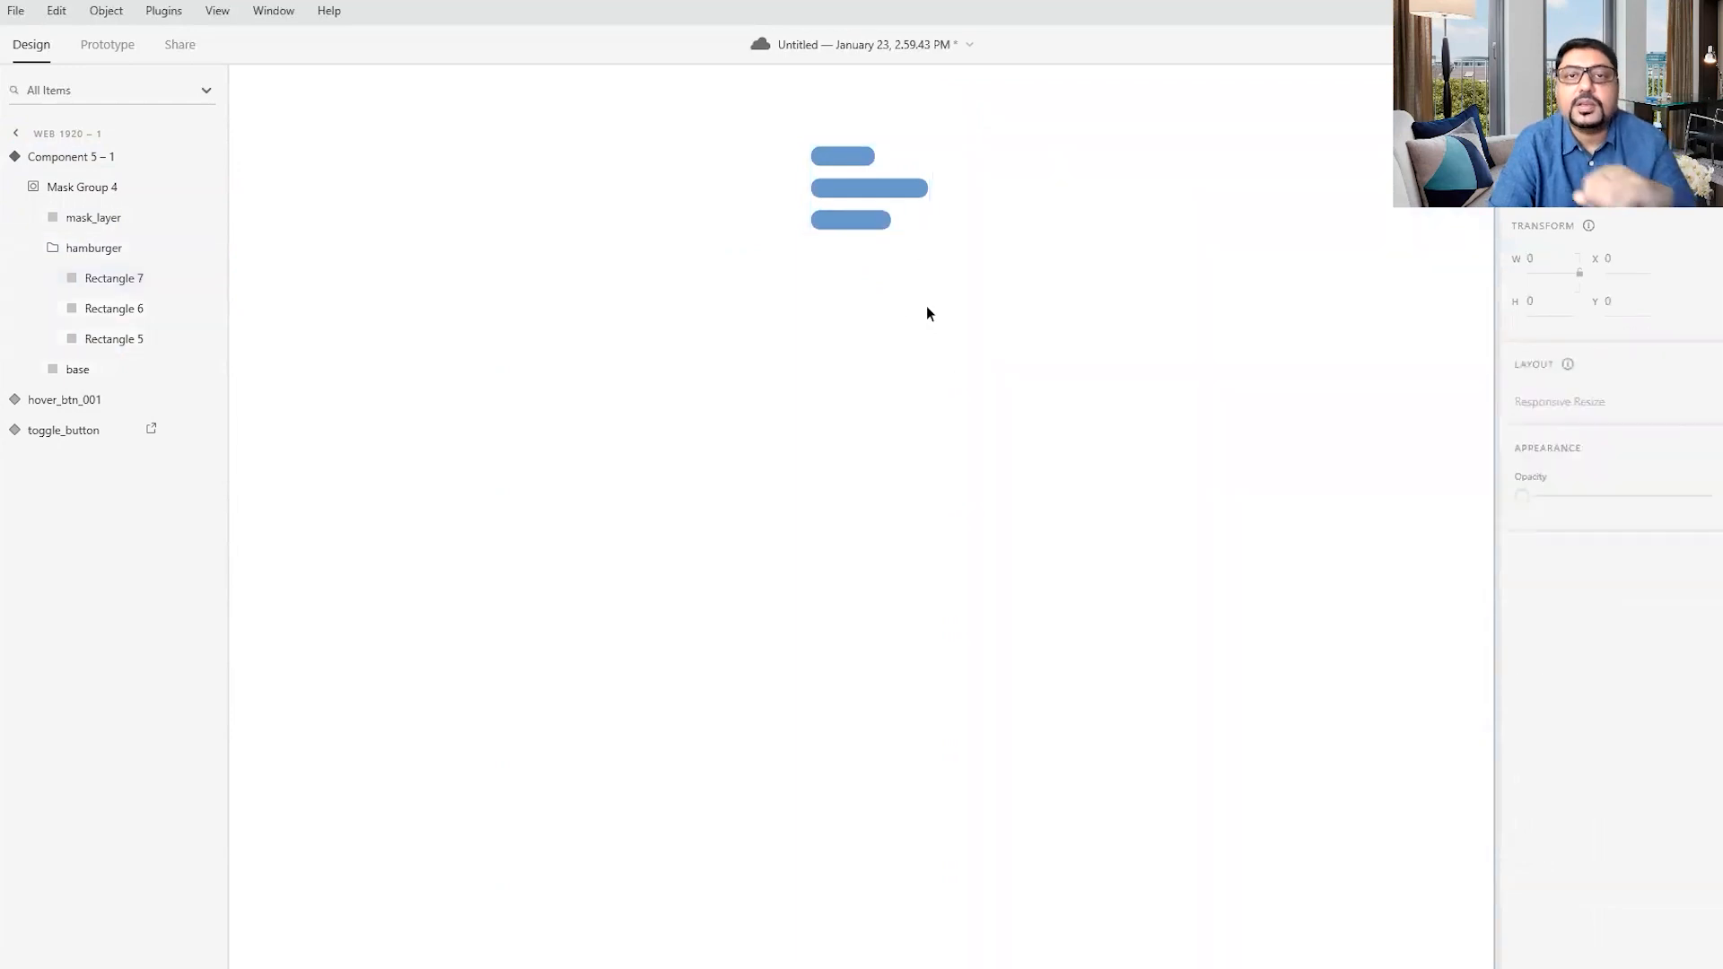
click(1120, 466)
scroll(1120, 463, down, 3)
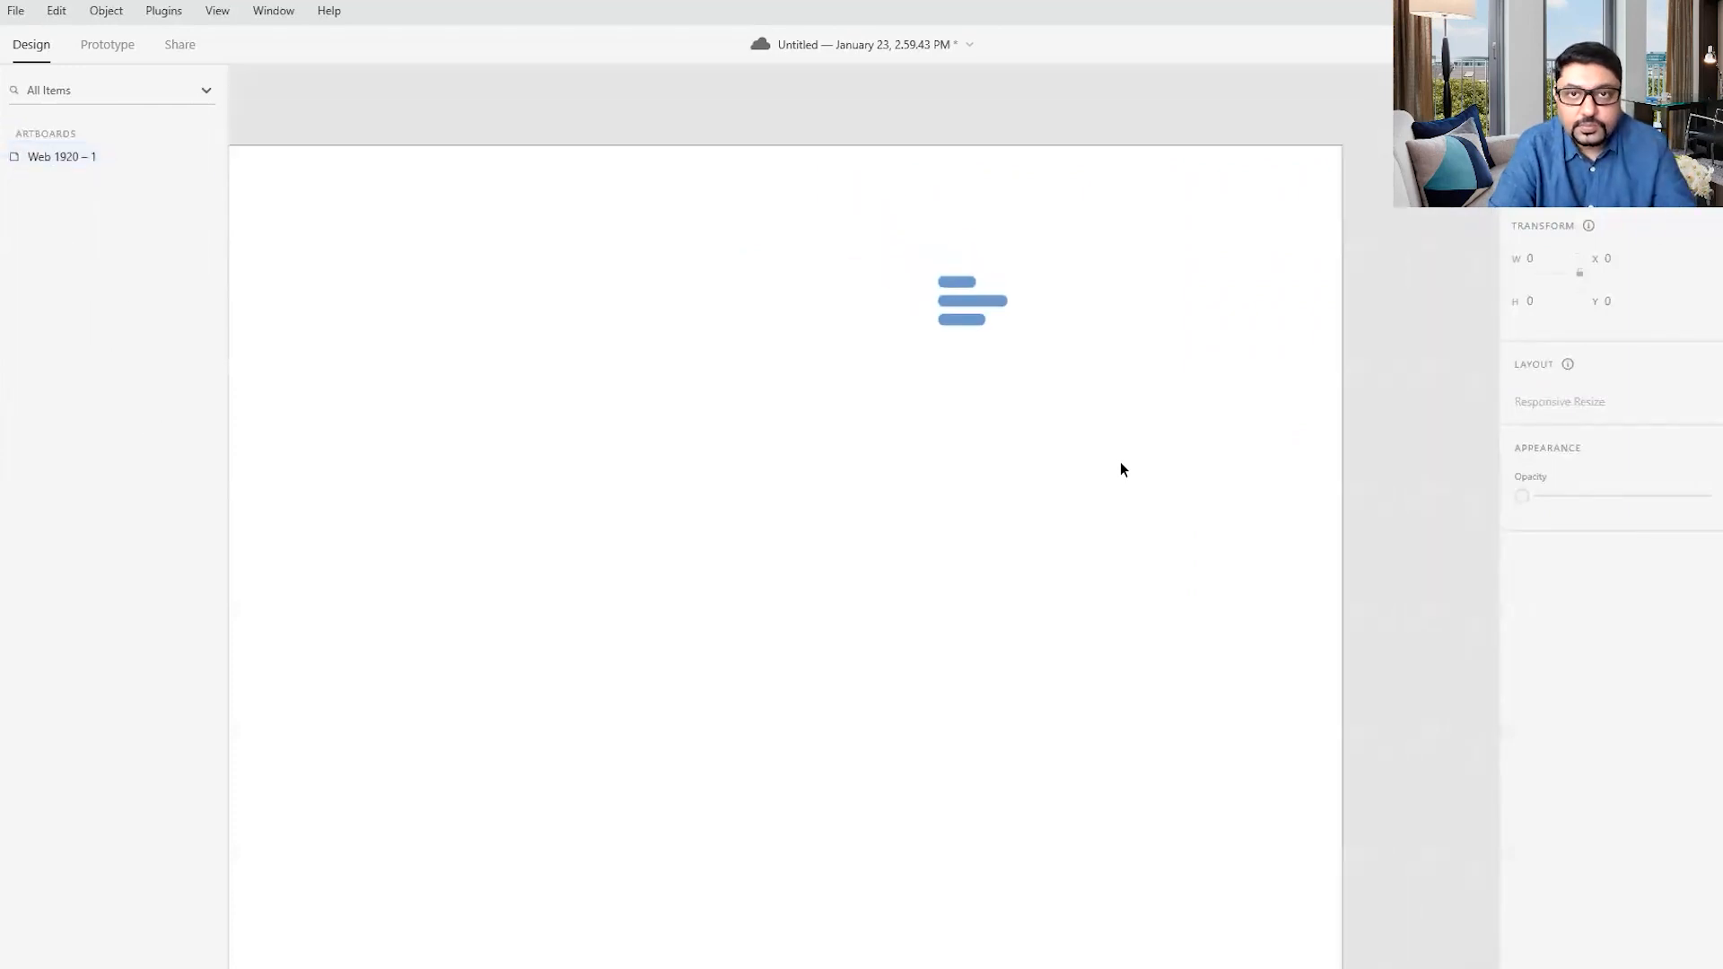
scroll(1122, 463, down, 1)
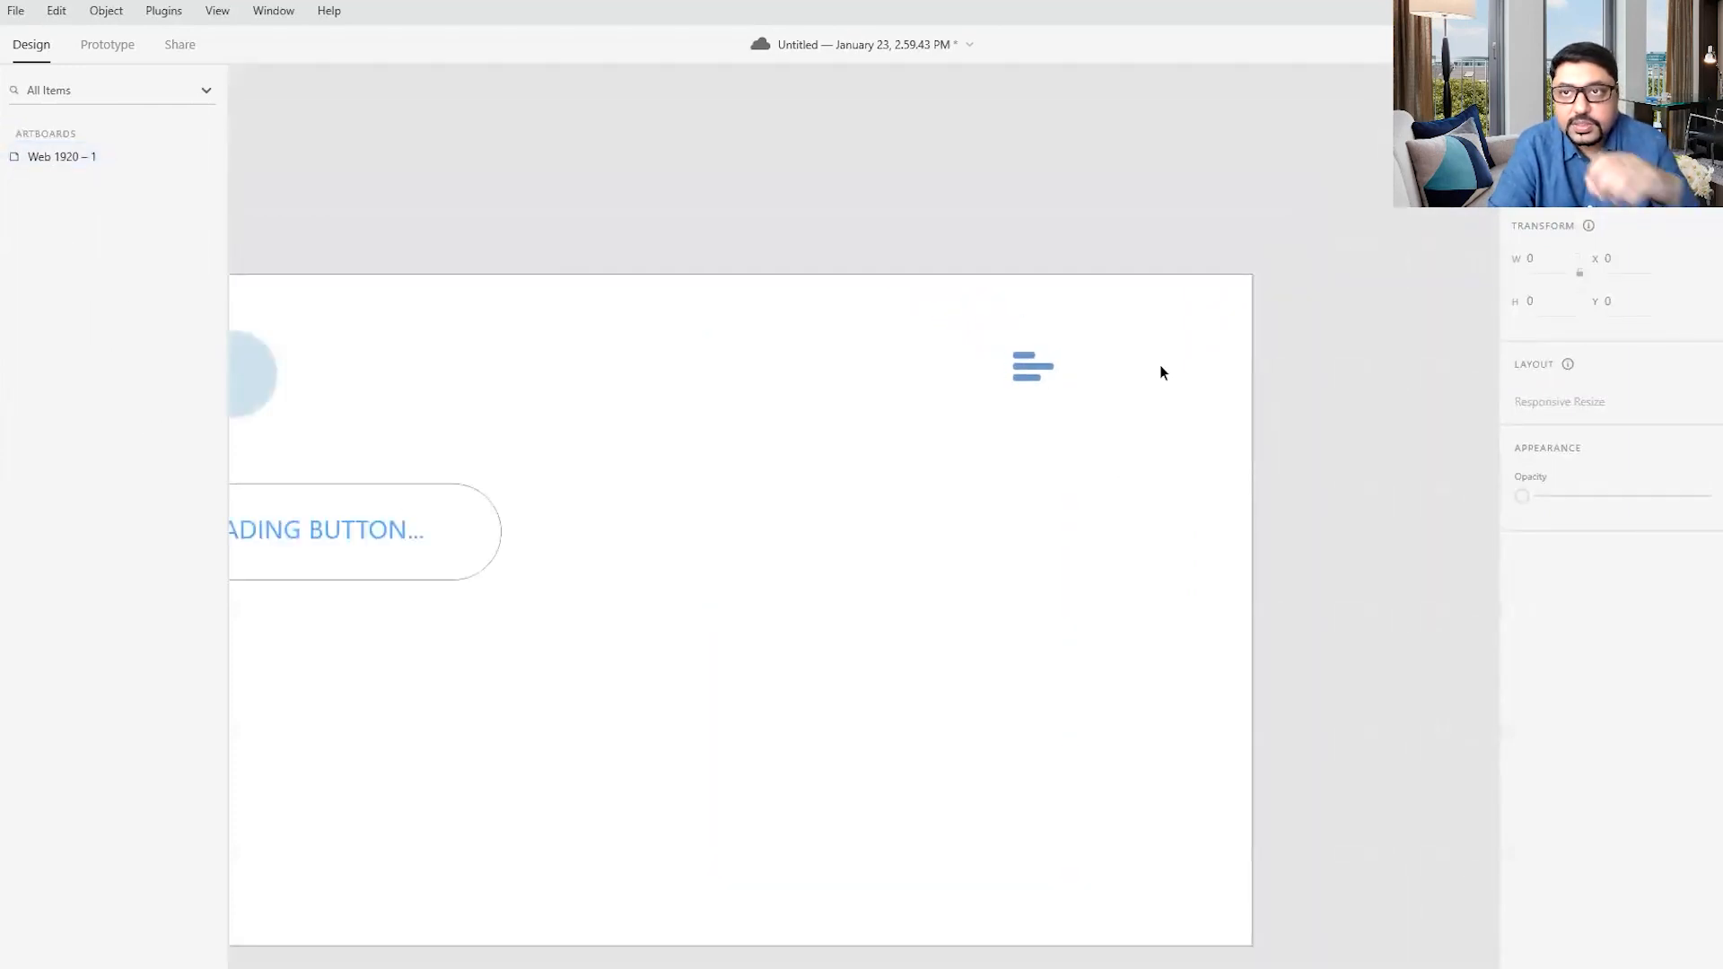
- Add a Toggle State to the hamburger menu component, keeping its default name
click(1023, 365)
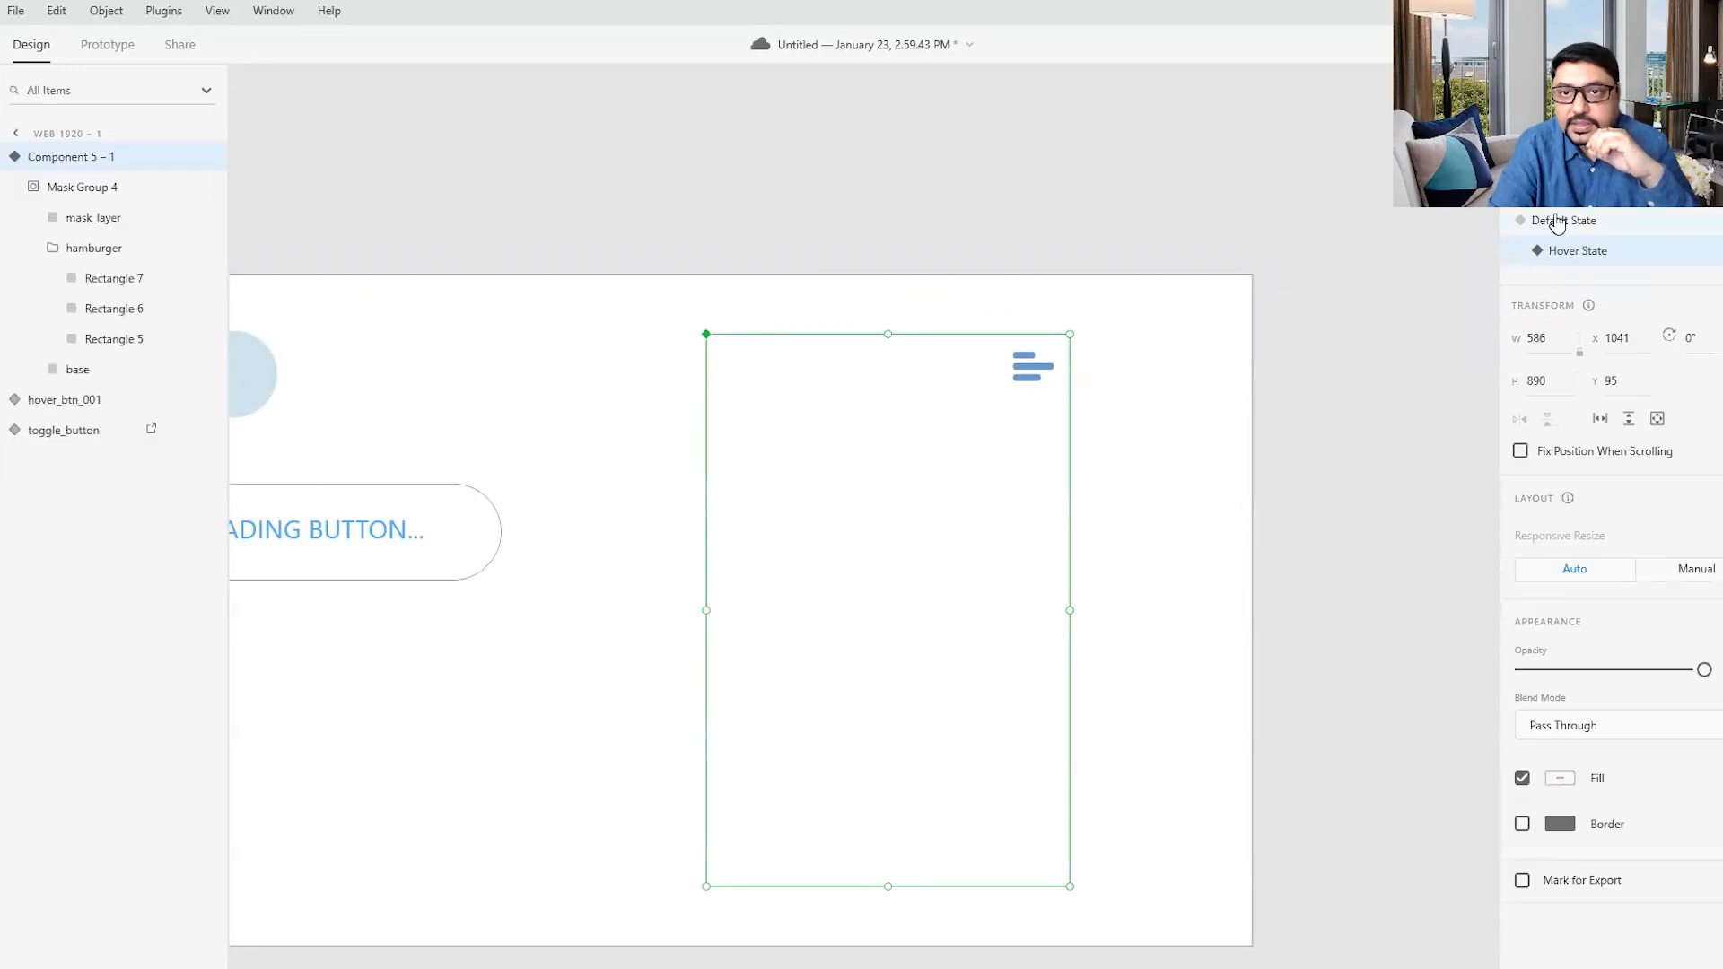
click(1571, 252)
click(1561, 223)
click(1574, 254)
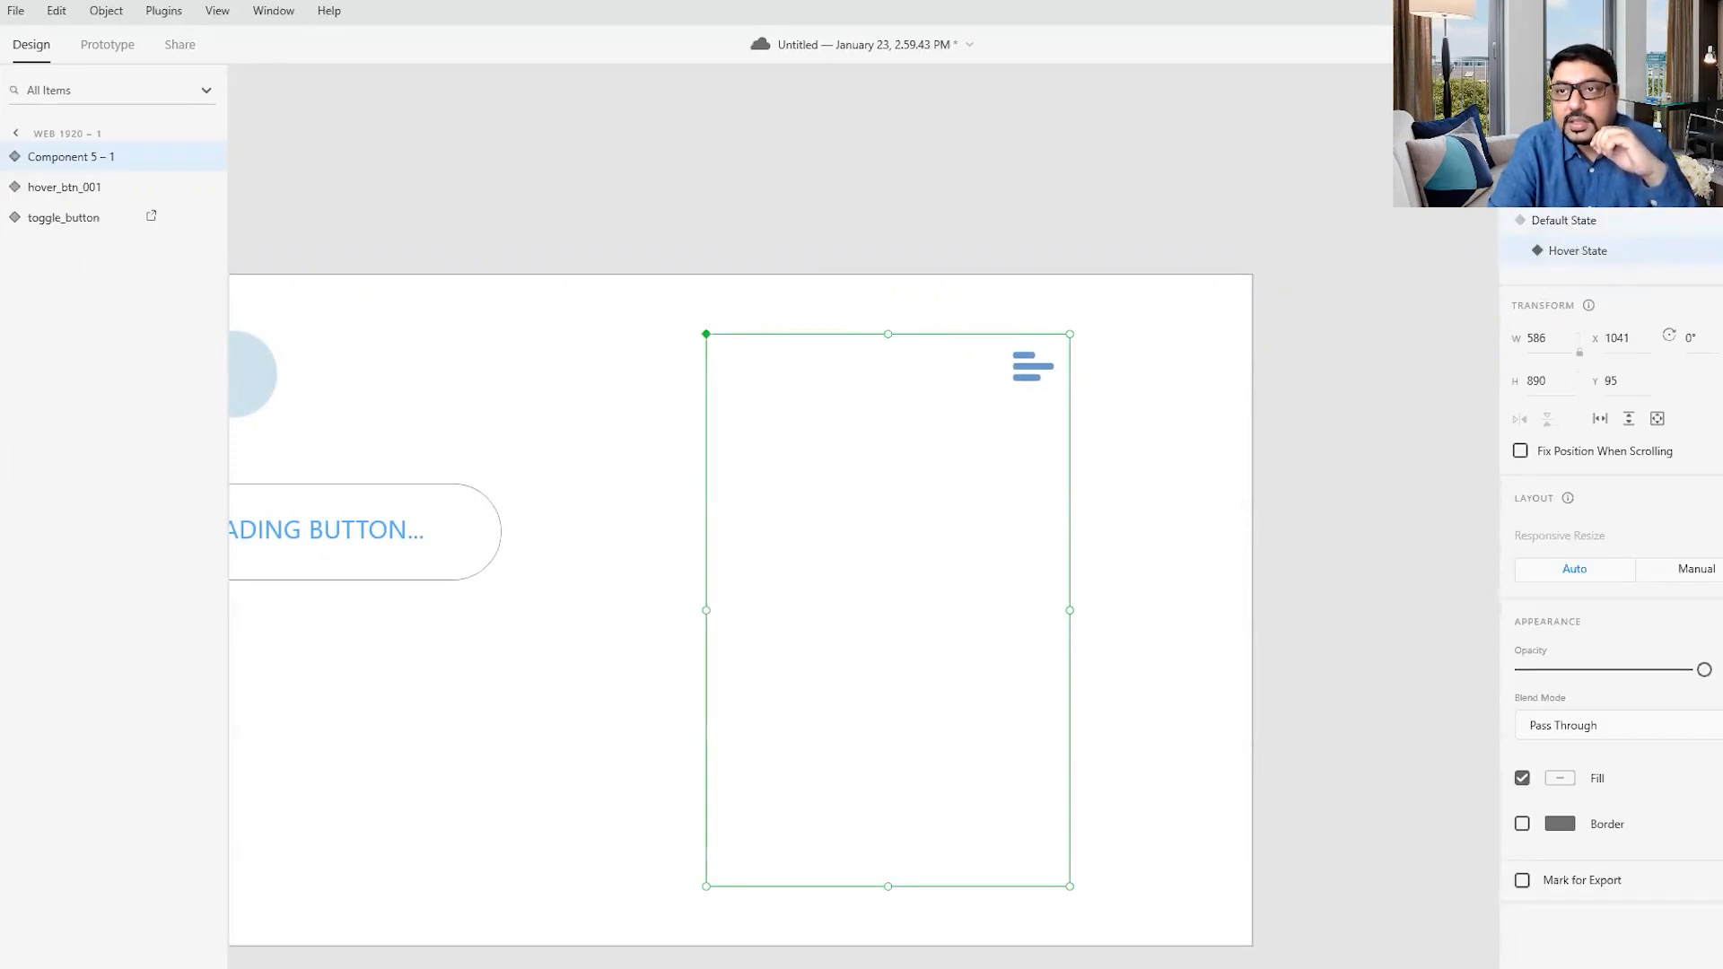
click(1711, 192)
click(1602, 291)
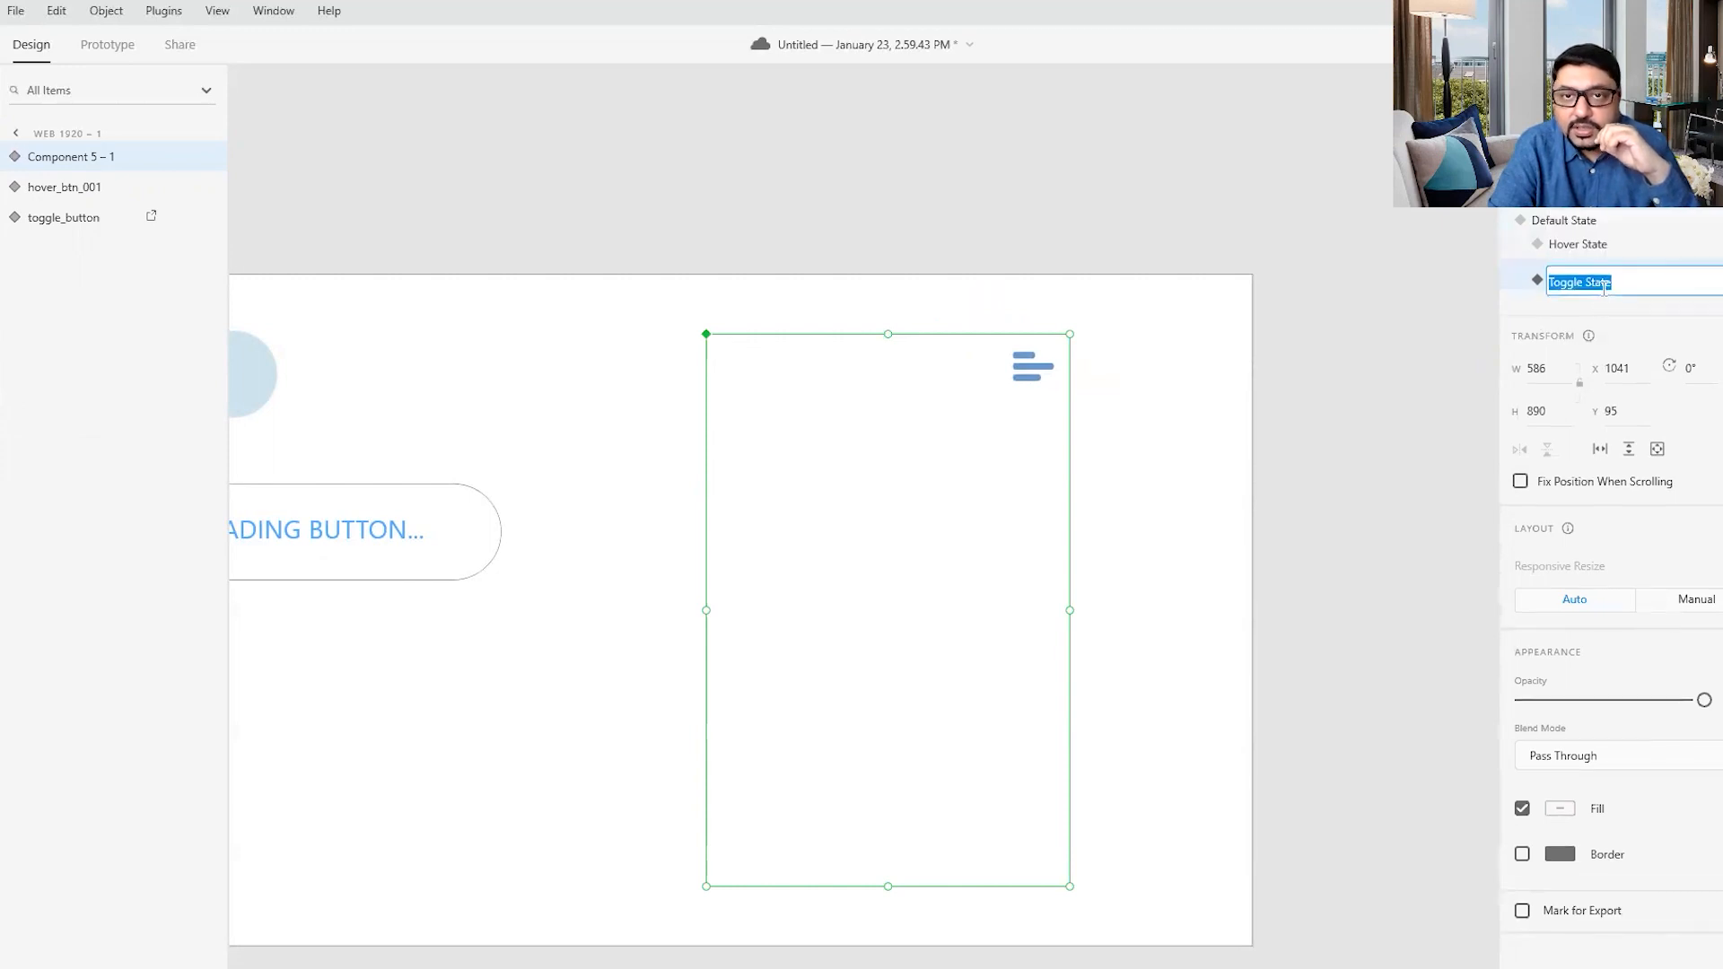
click(1474, 325)
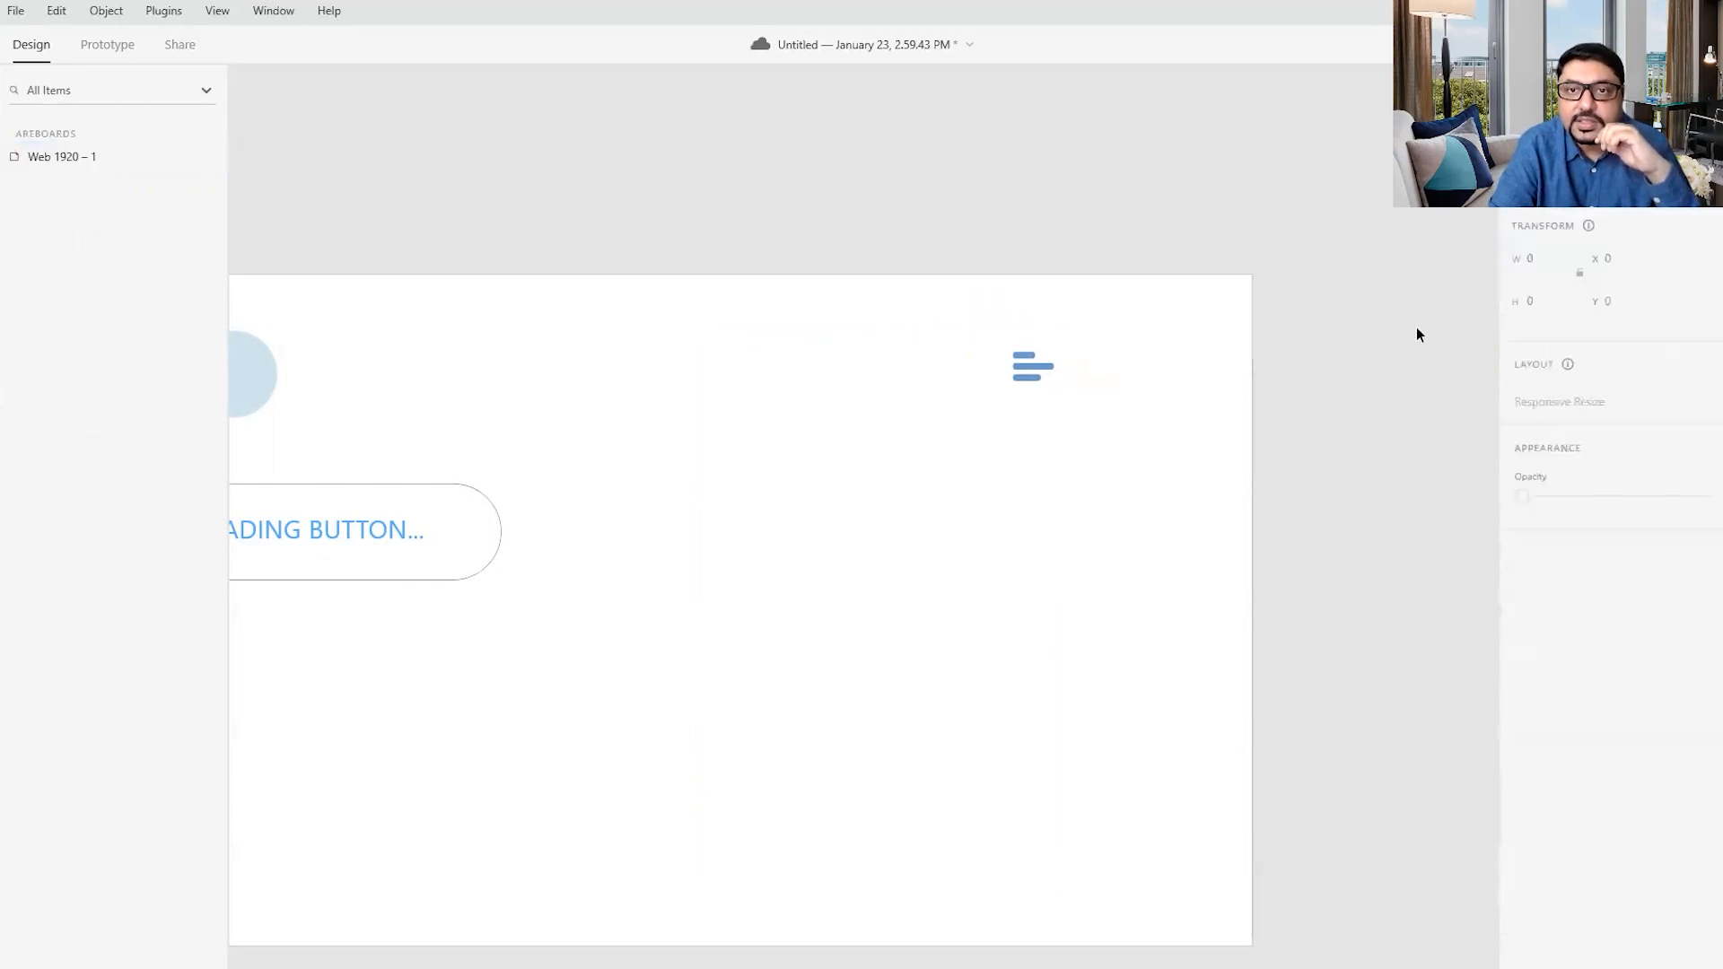
- In the Toggle State, move the light-blue base rectangle back over the mask area to X 1041, Y 95
click(1029, 363)
double_click(1029, 362)
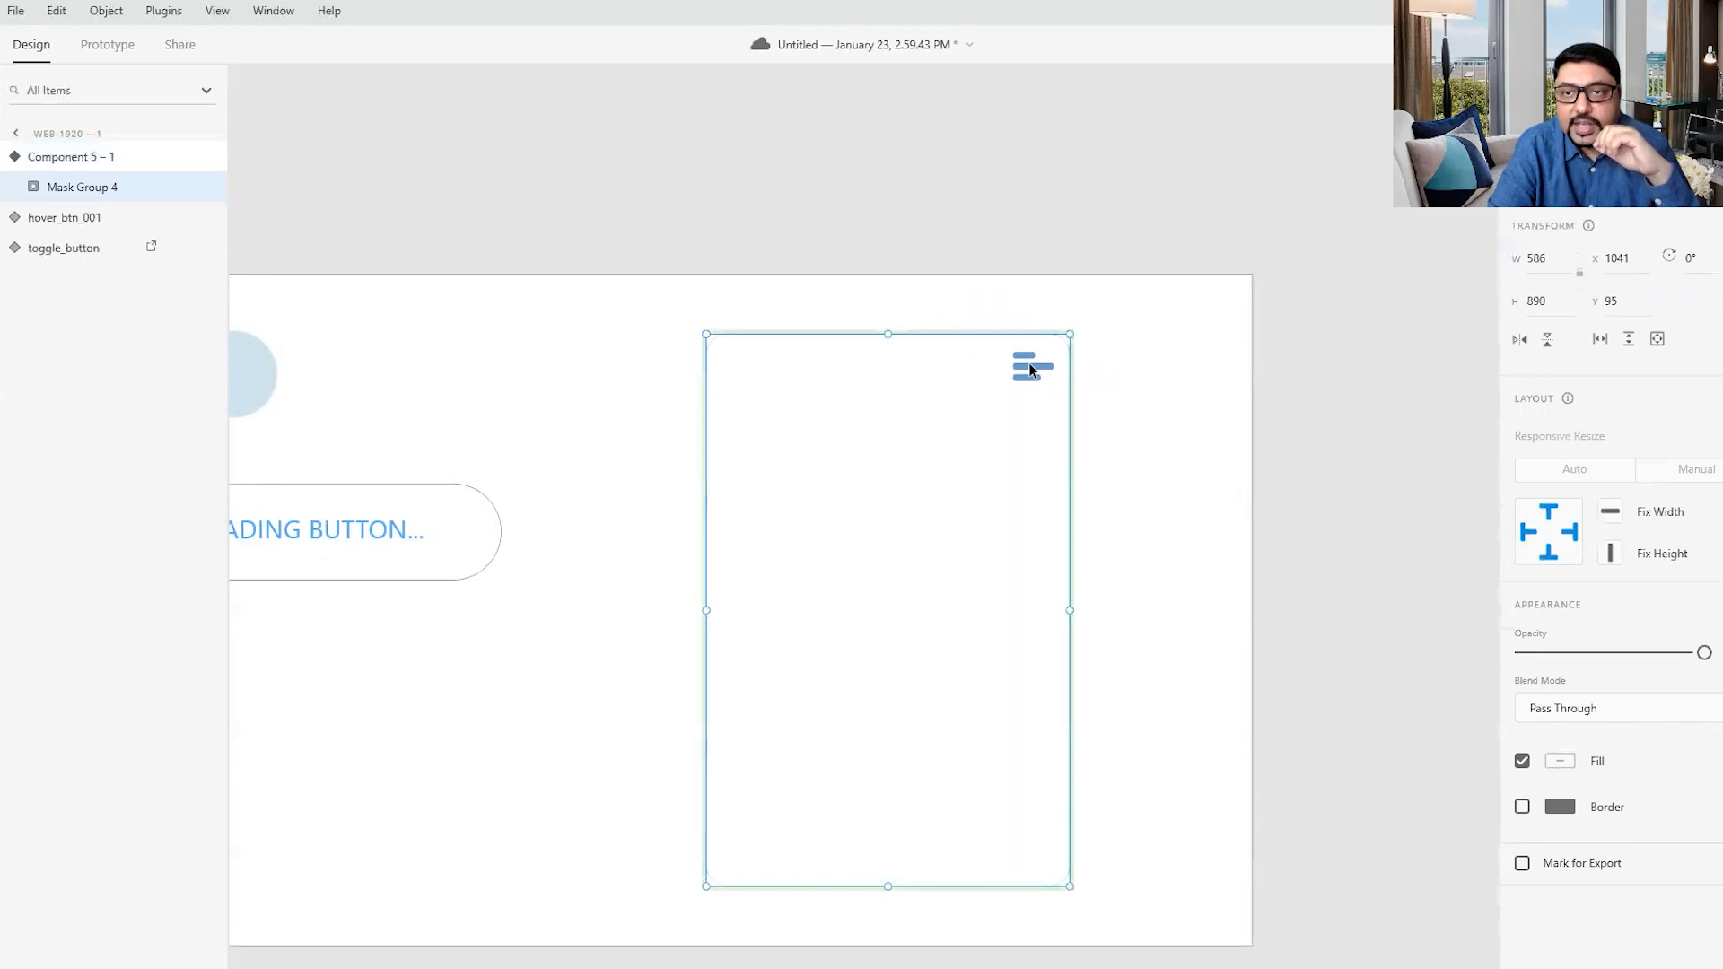
double_click(1029, 362)
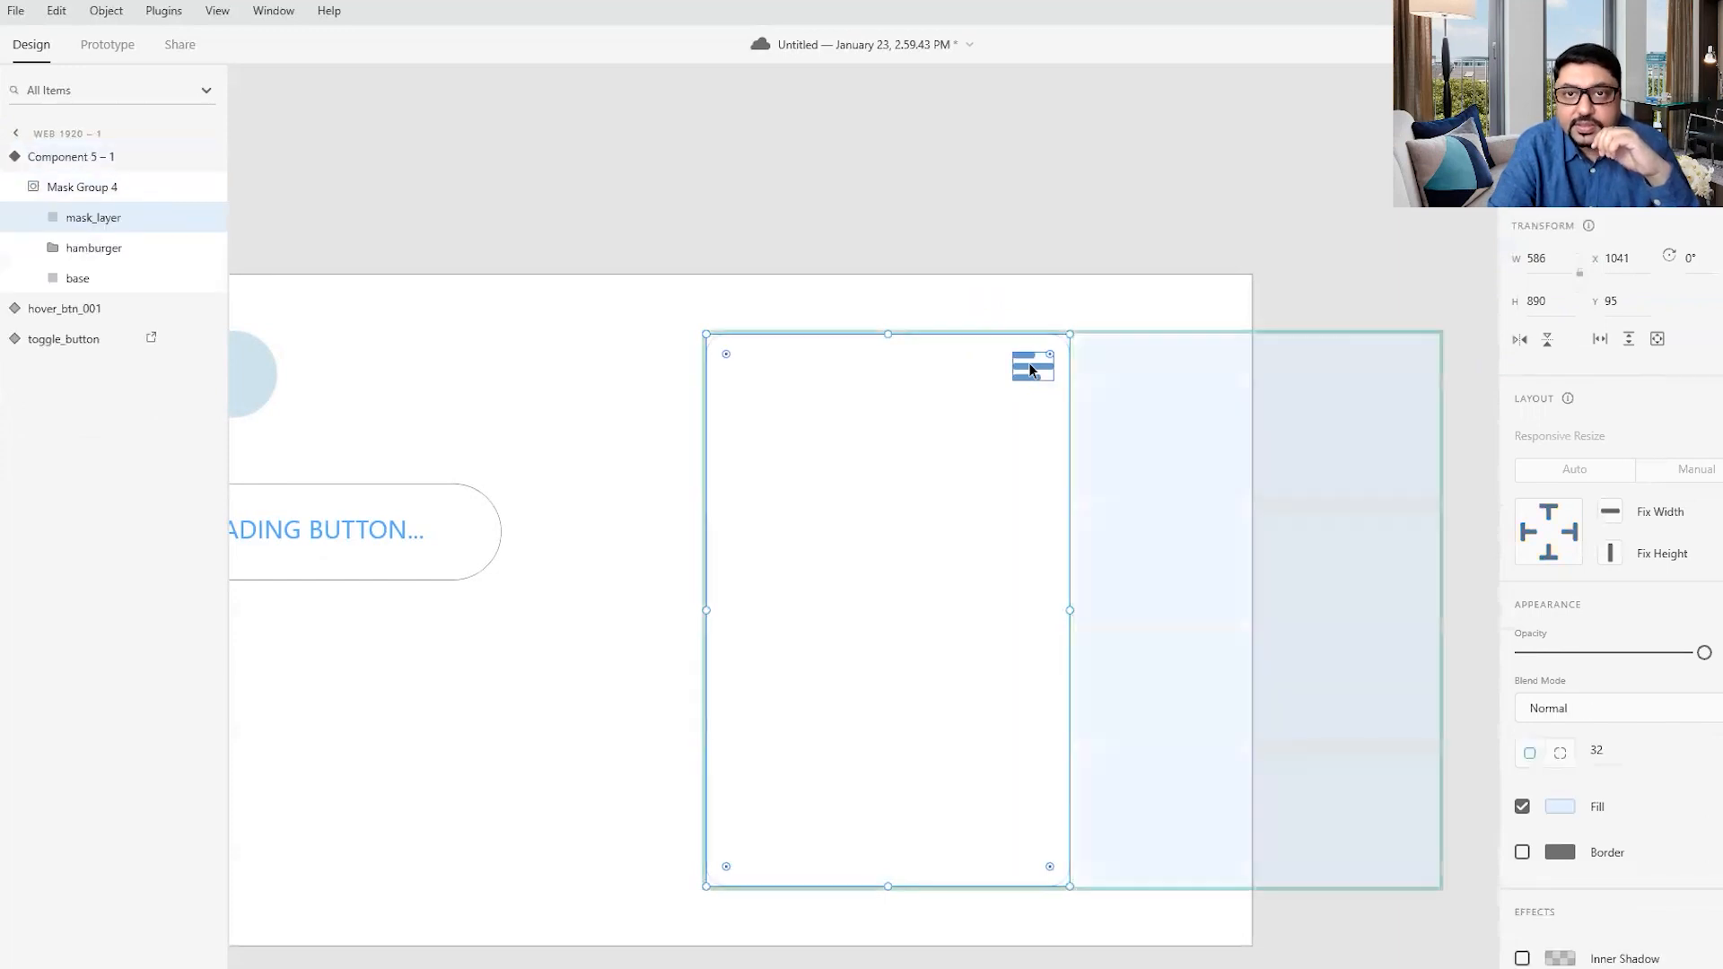
click(1212, 408)
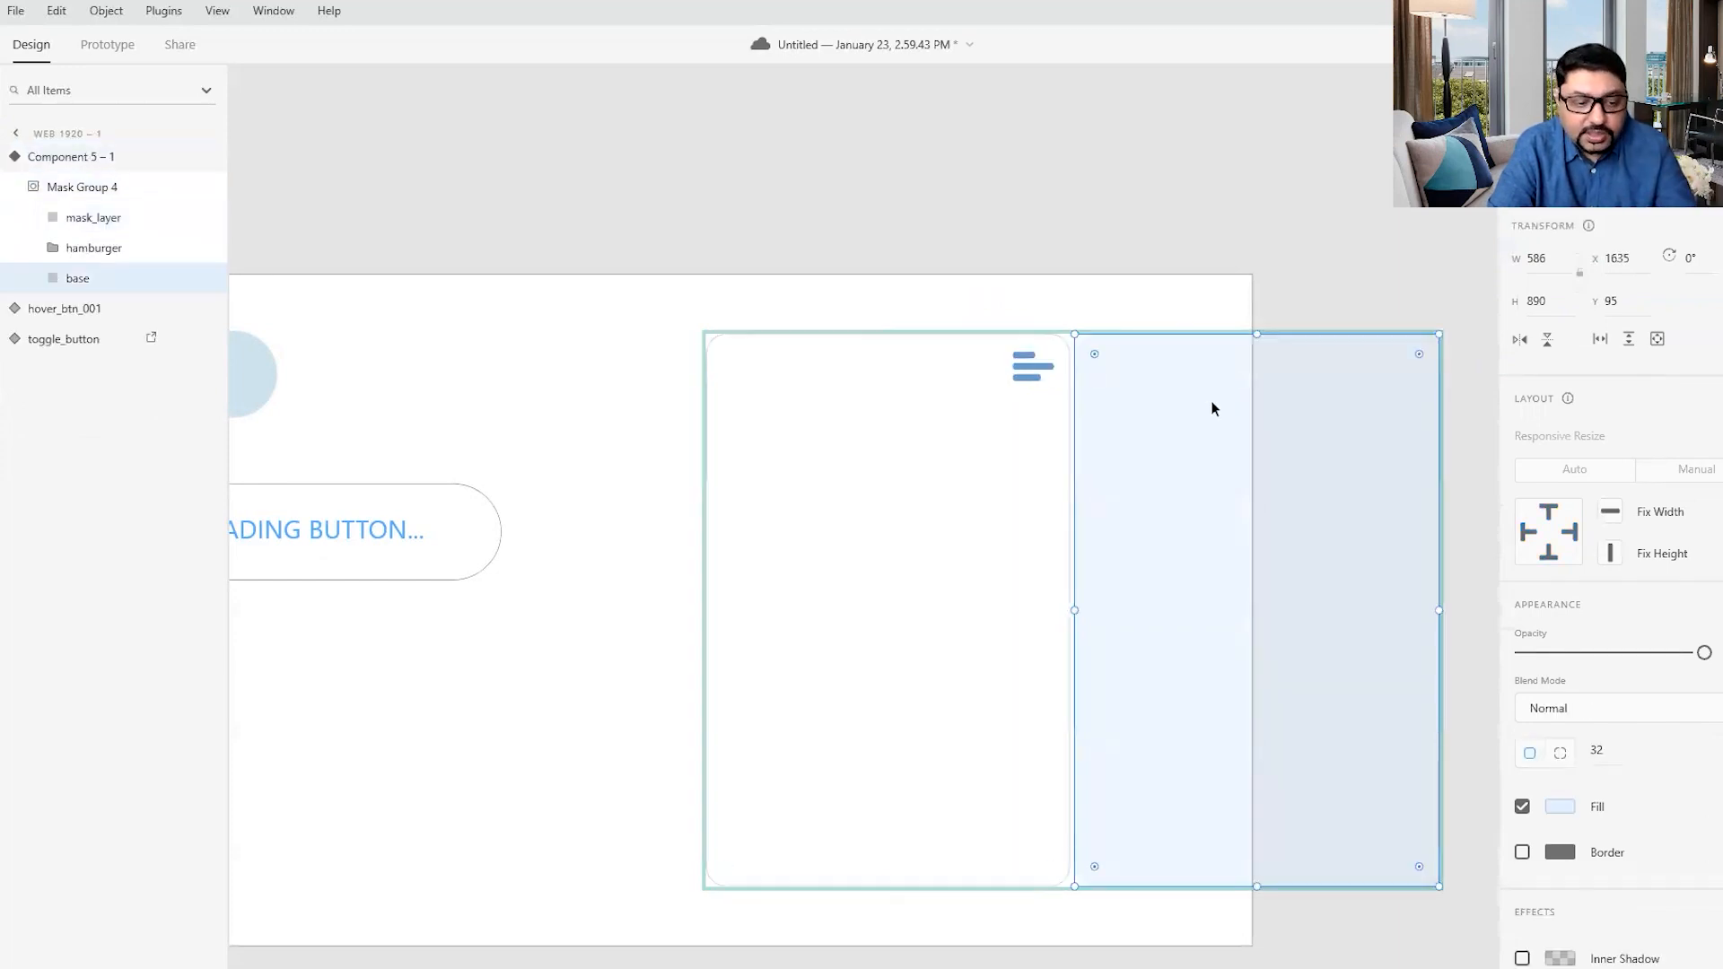
drag(1212, 408, 844, 367)
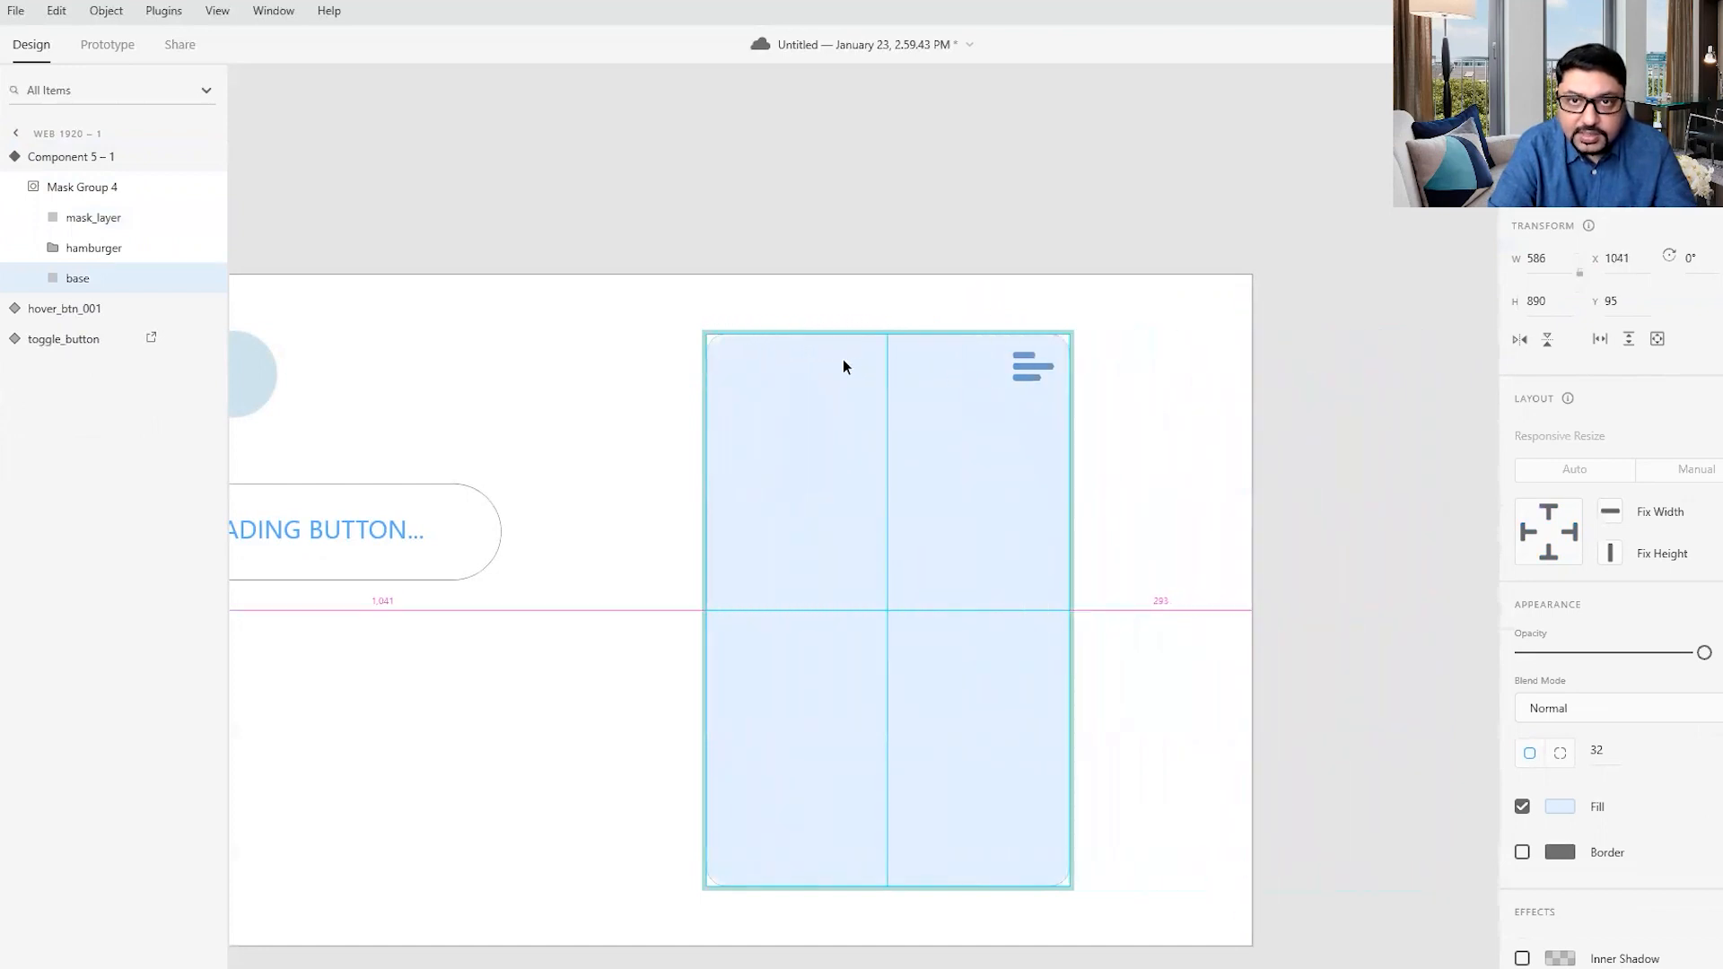
click(1211, 406)
- In the Toggle State, rotate the hamburger icon's top bar to 45° and place it at about X 1536, Y 113
click(1041, 375)
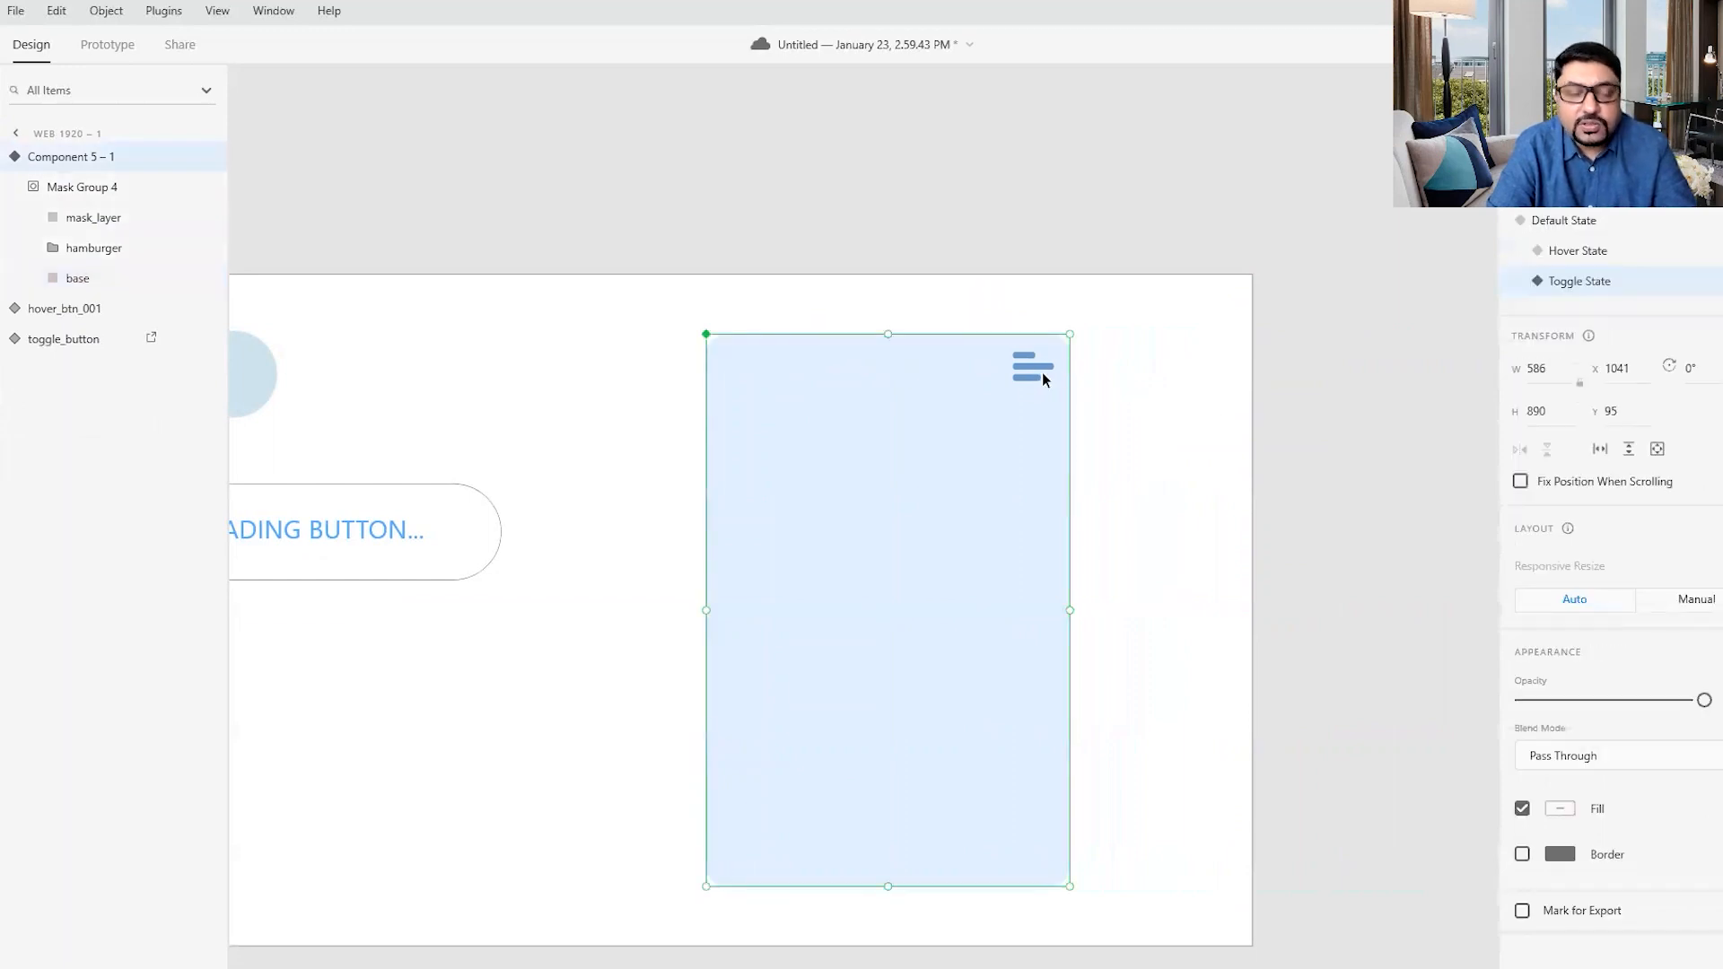
scroll(1043, 376, up, 5)
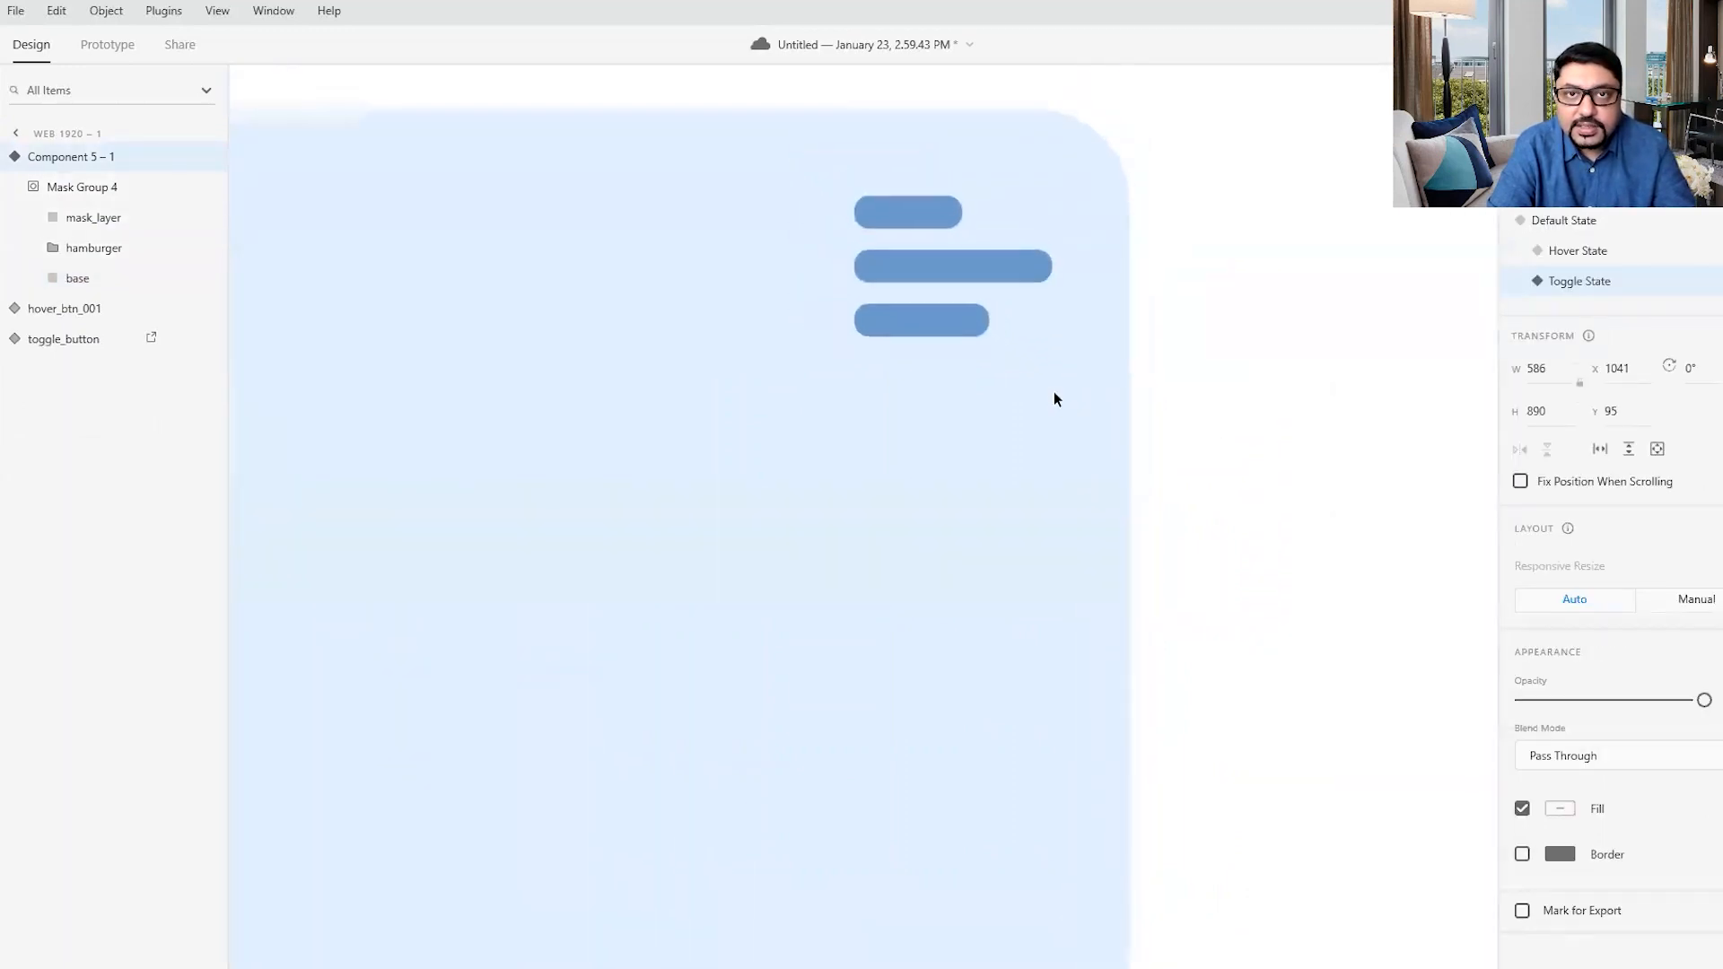
double_click(928, 218)
double_click(928, 218)
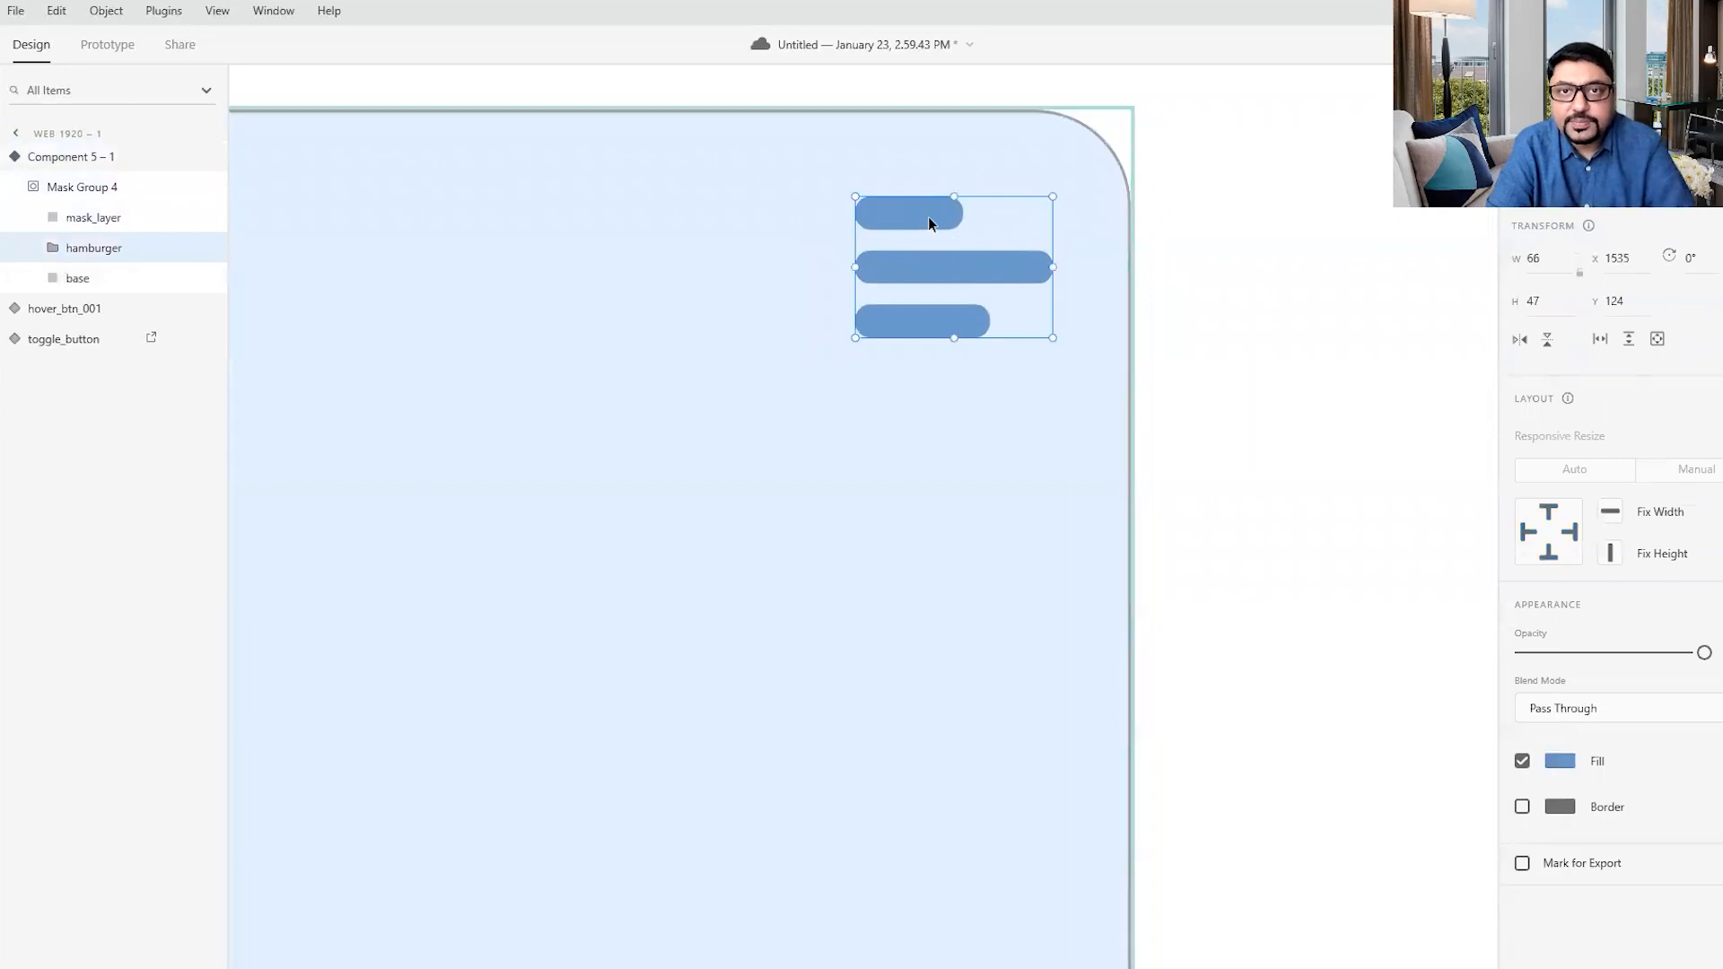
double_click(928, 217)
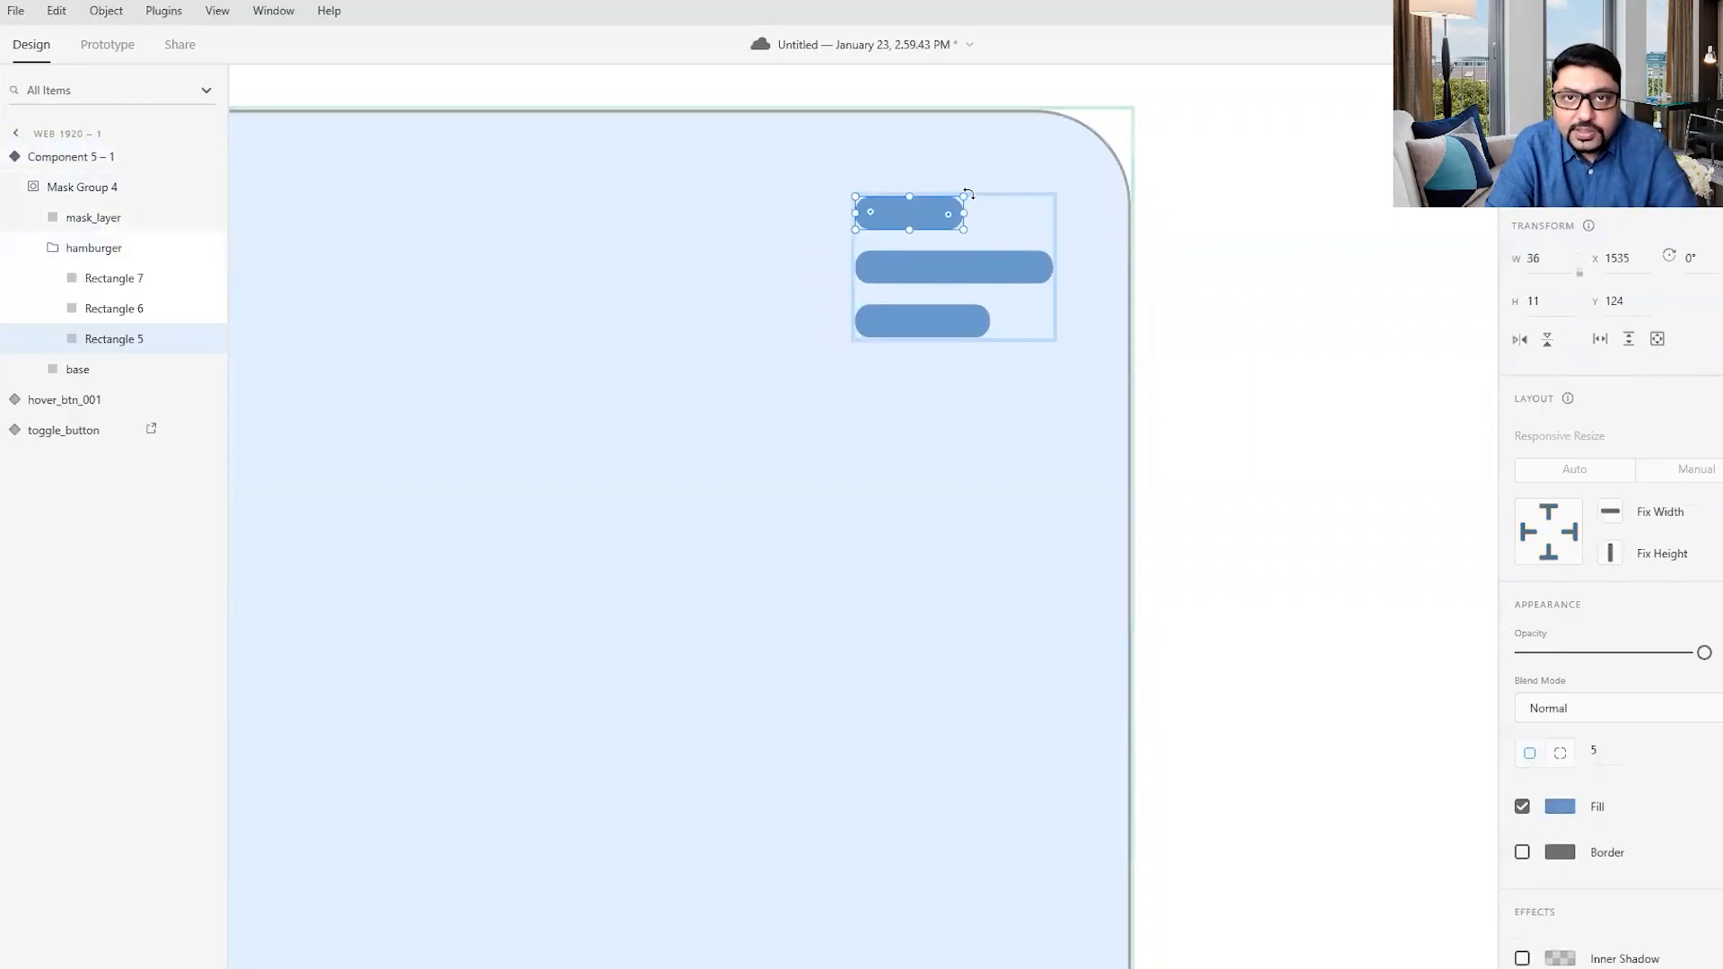
drag(968, 194, 977, 239)
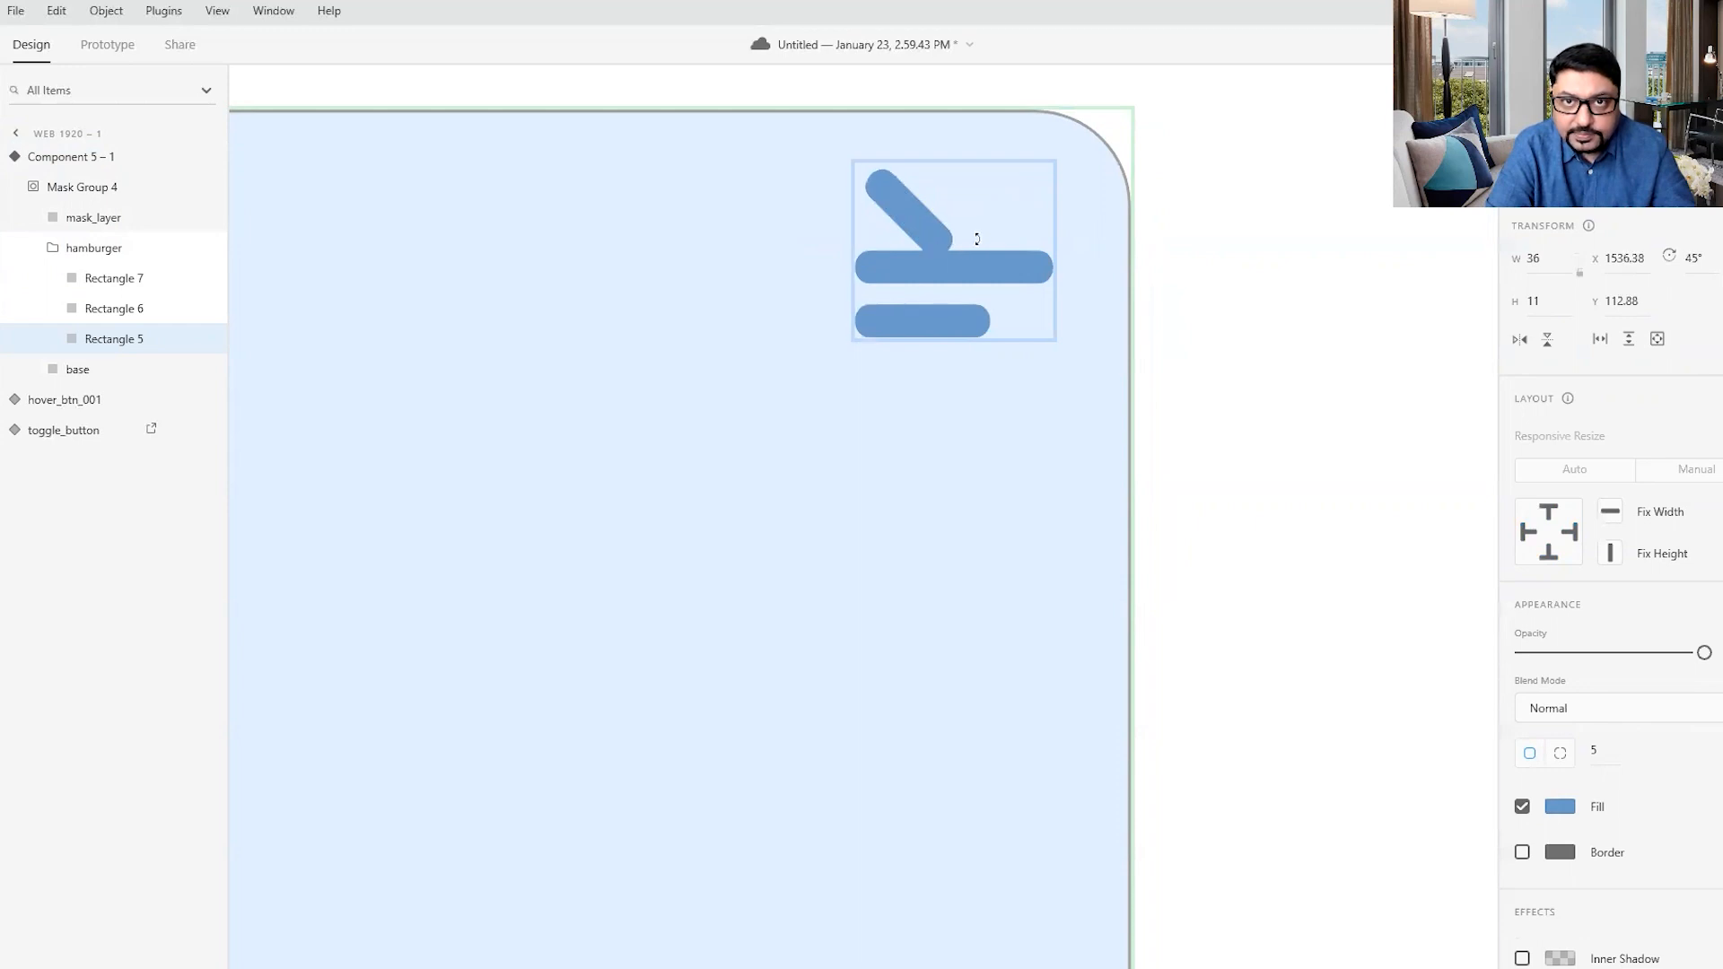
- Rotate the middle bar to -45° and the bottom bar to 45°, positioning them with the top bar to form an X
click(971, 265)
drag(1053, 235, 999, 204)
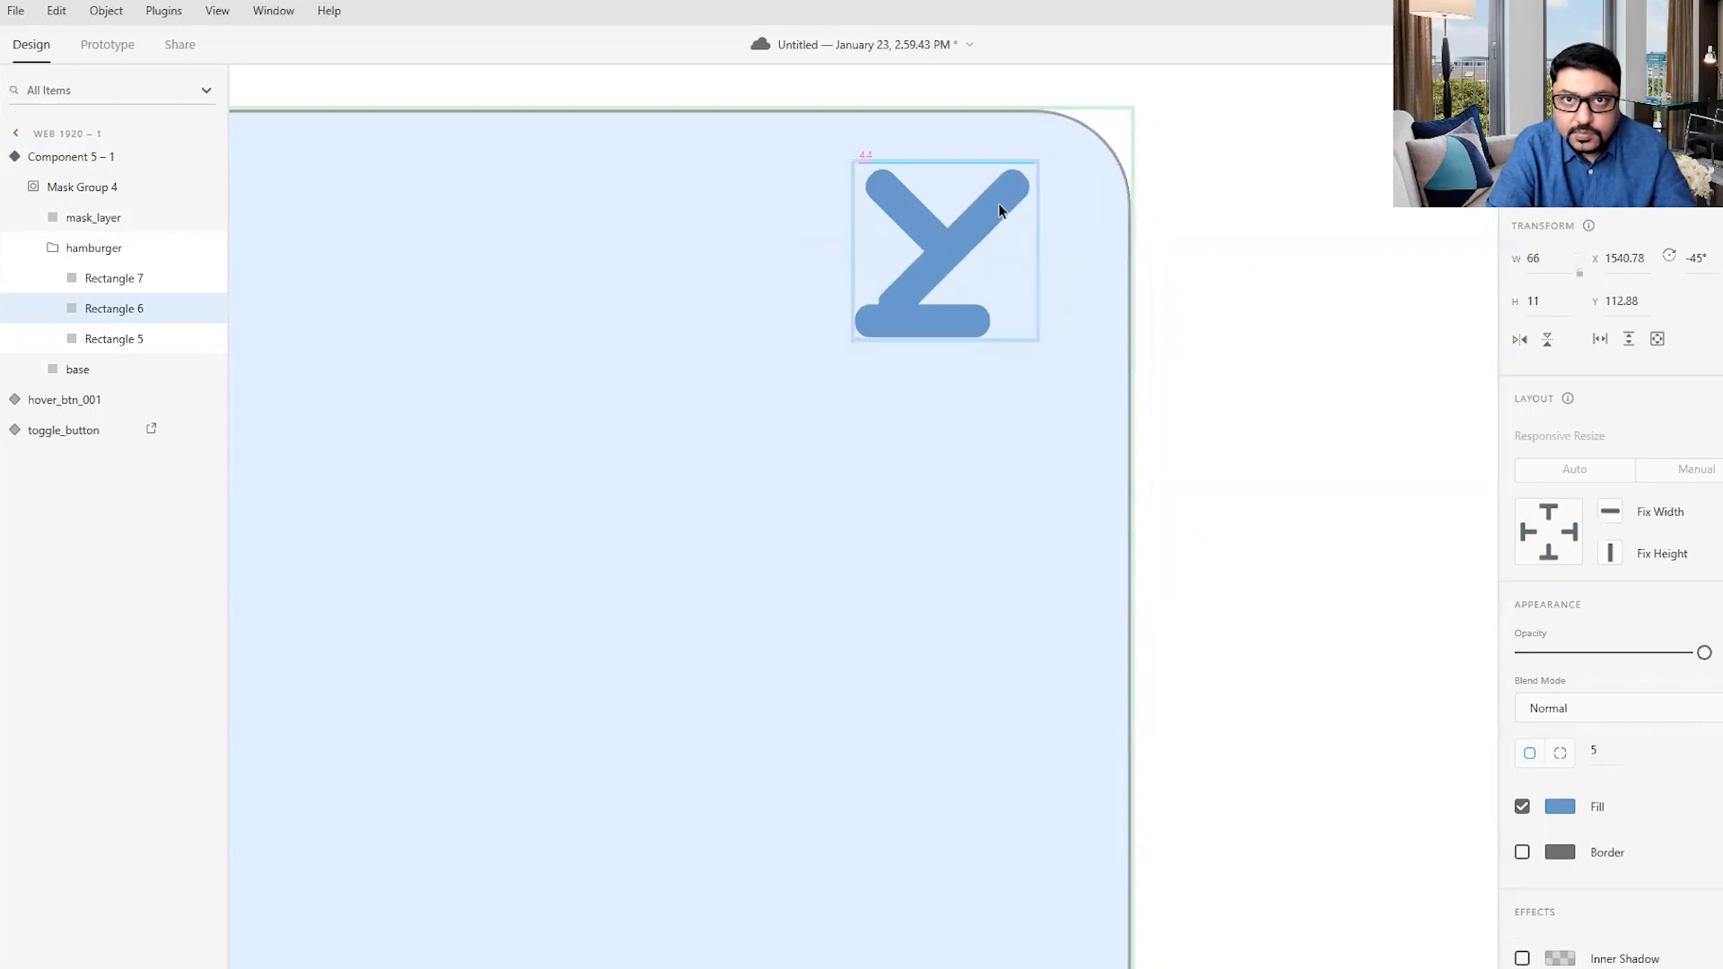
click(952, 311)
mouse_move(996, 303)
mouse_down()
mouse_move(1006, 353)
mouse_move(984, 280)
mouse_up()
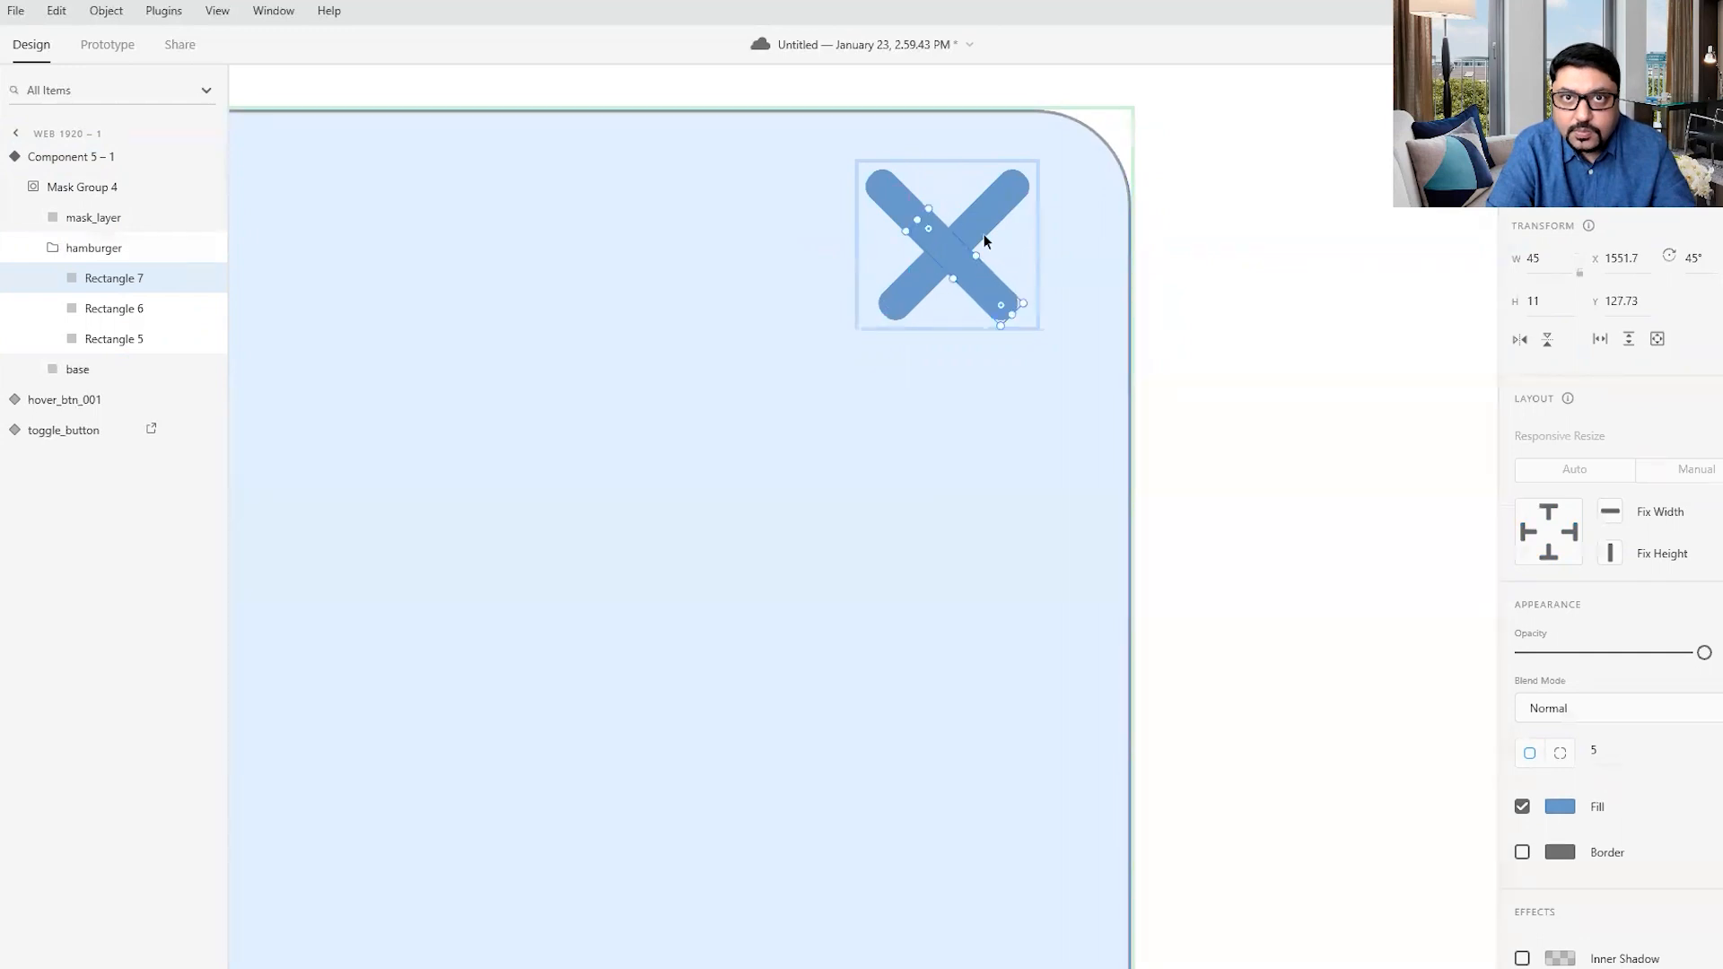
- Shorten the top diagonal bar to a width of about 29 and align it within the X at about X 1538, Y 114
click(902, 196)
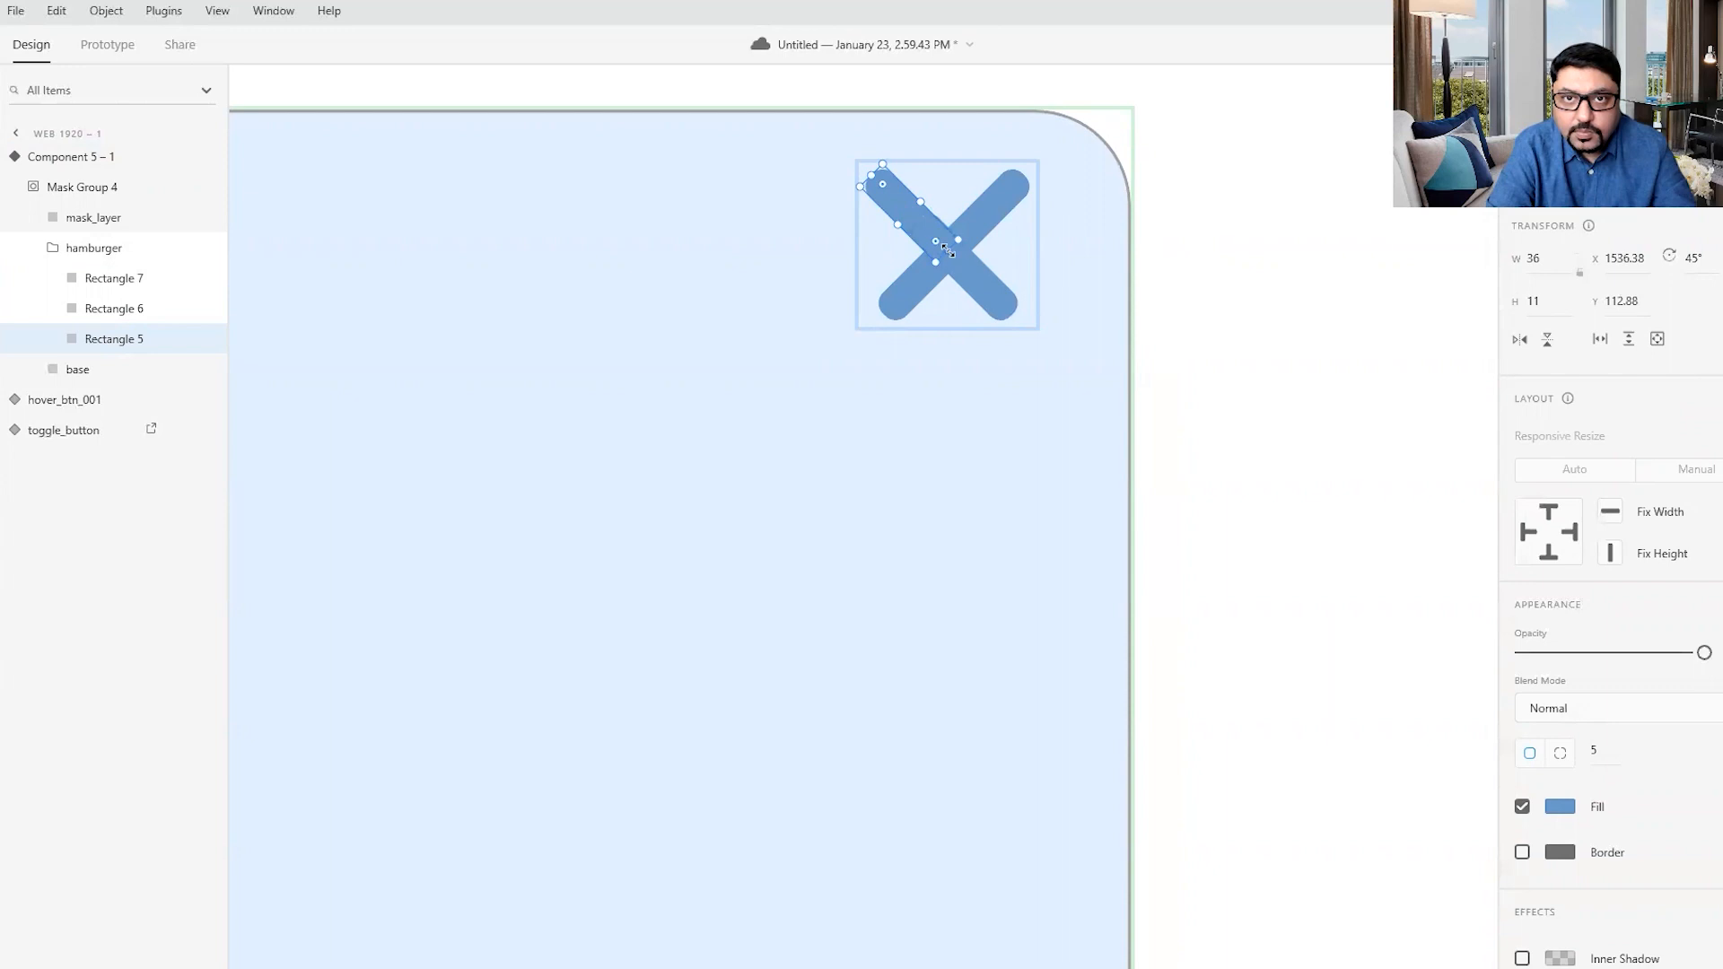
drag(938, 249, 903, 203)
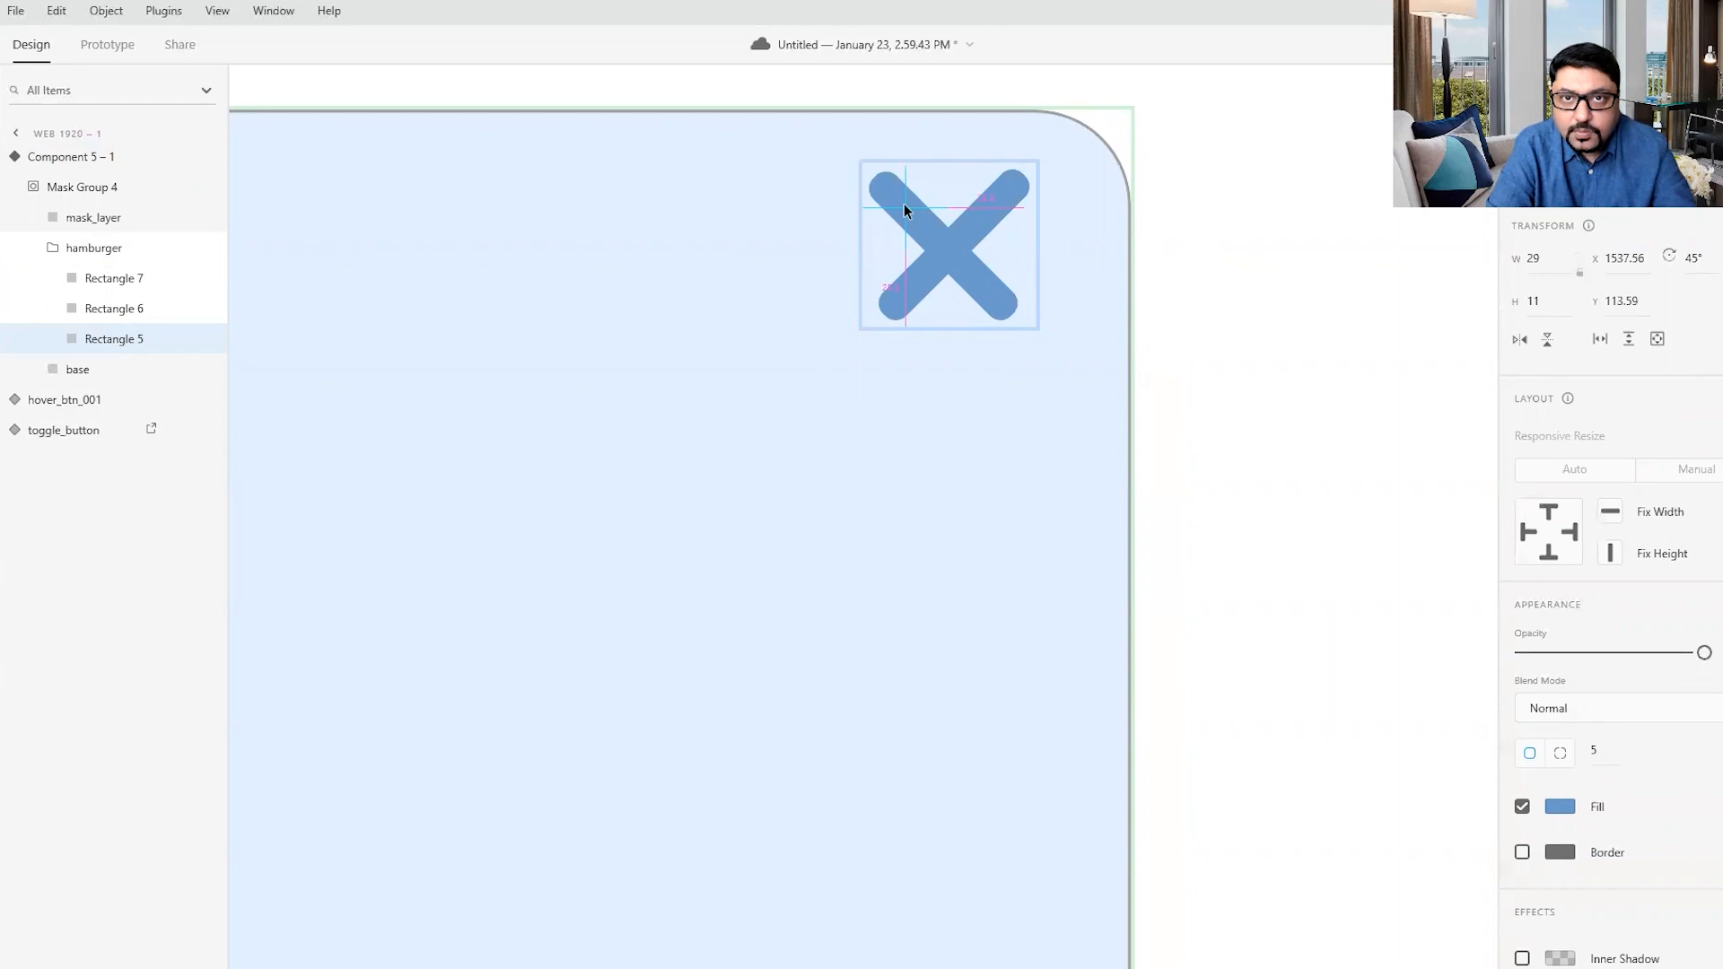
click(947, 398)
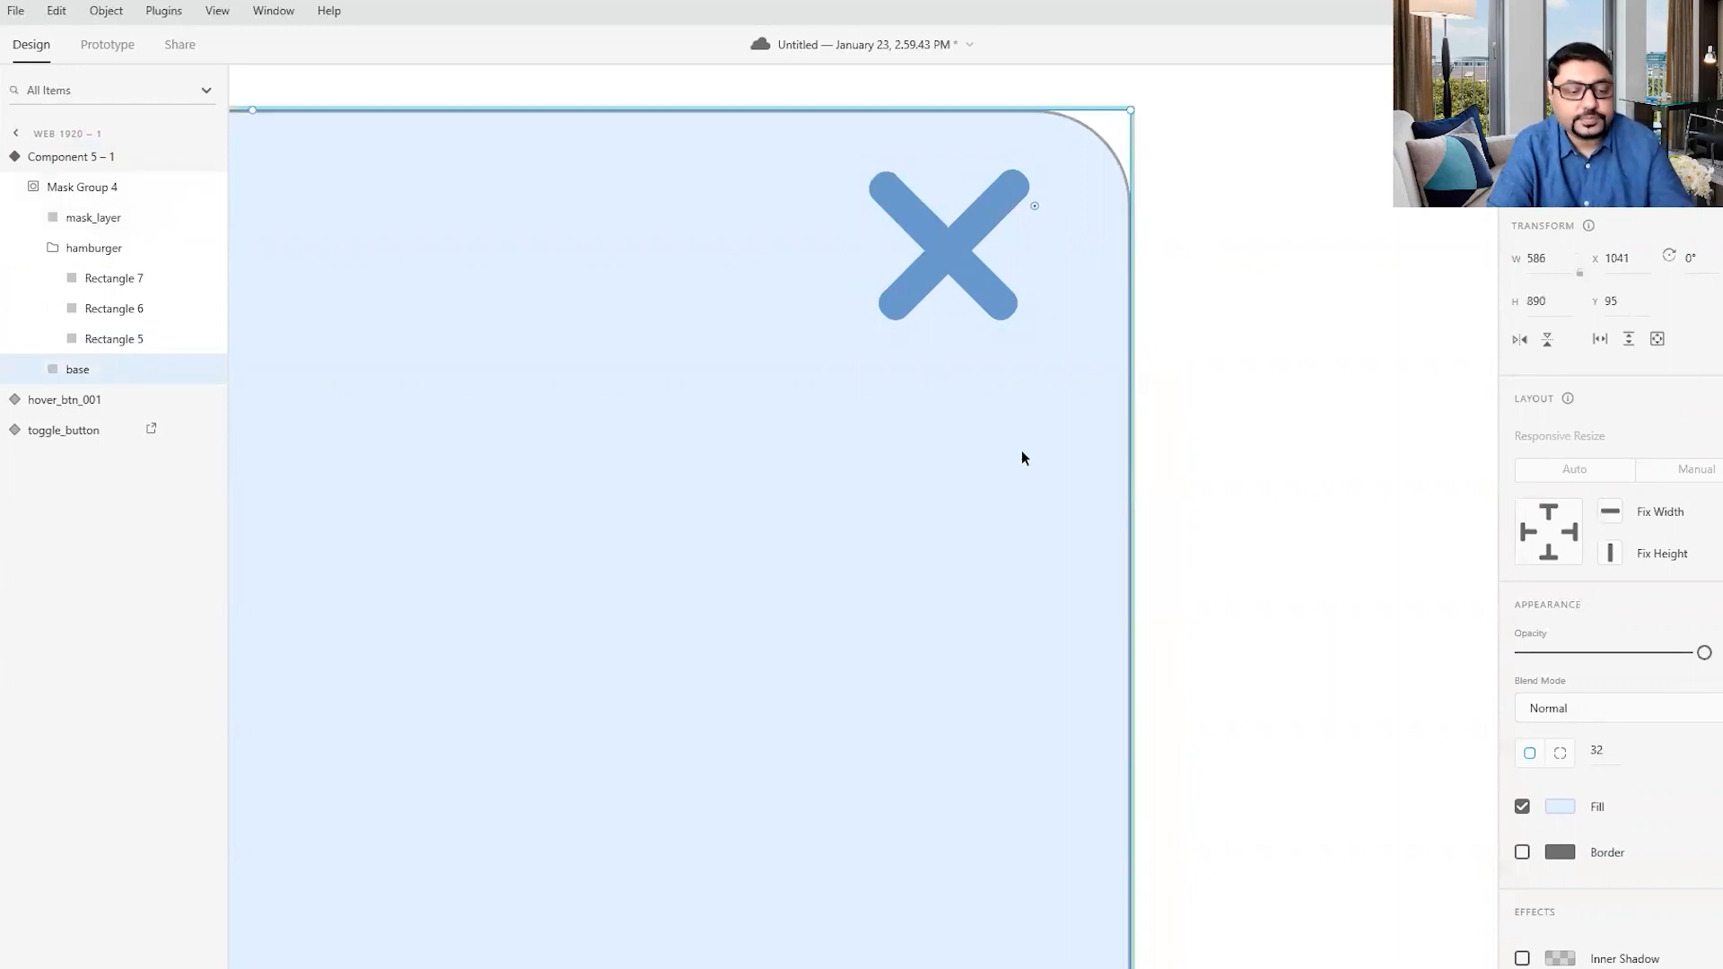
- Compare the menu component's Default, Hover and Toggle states
scroll(1022, 449, down, 5)
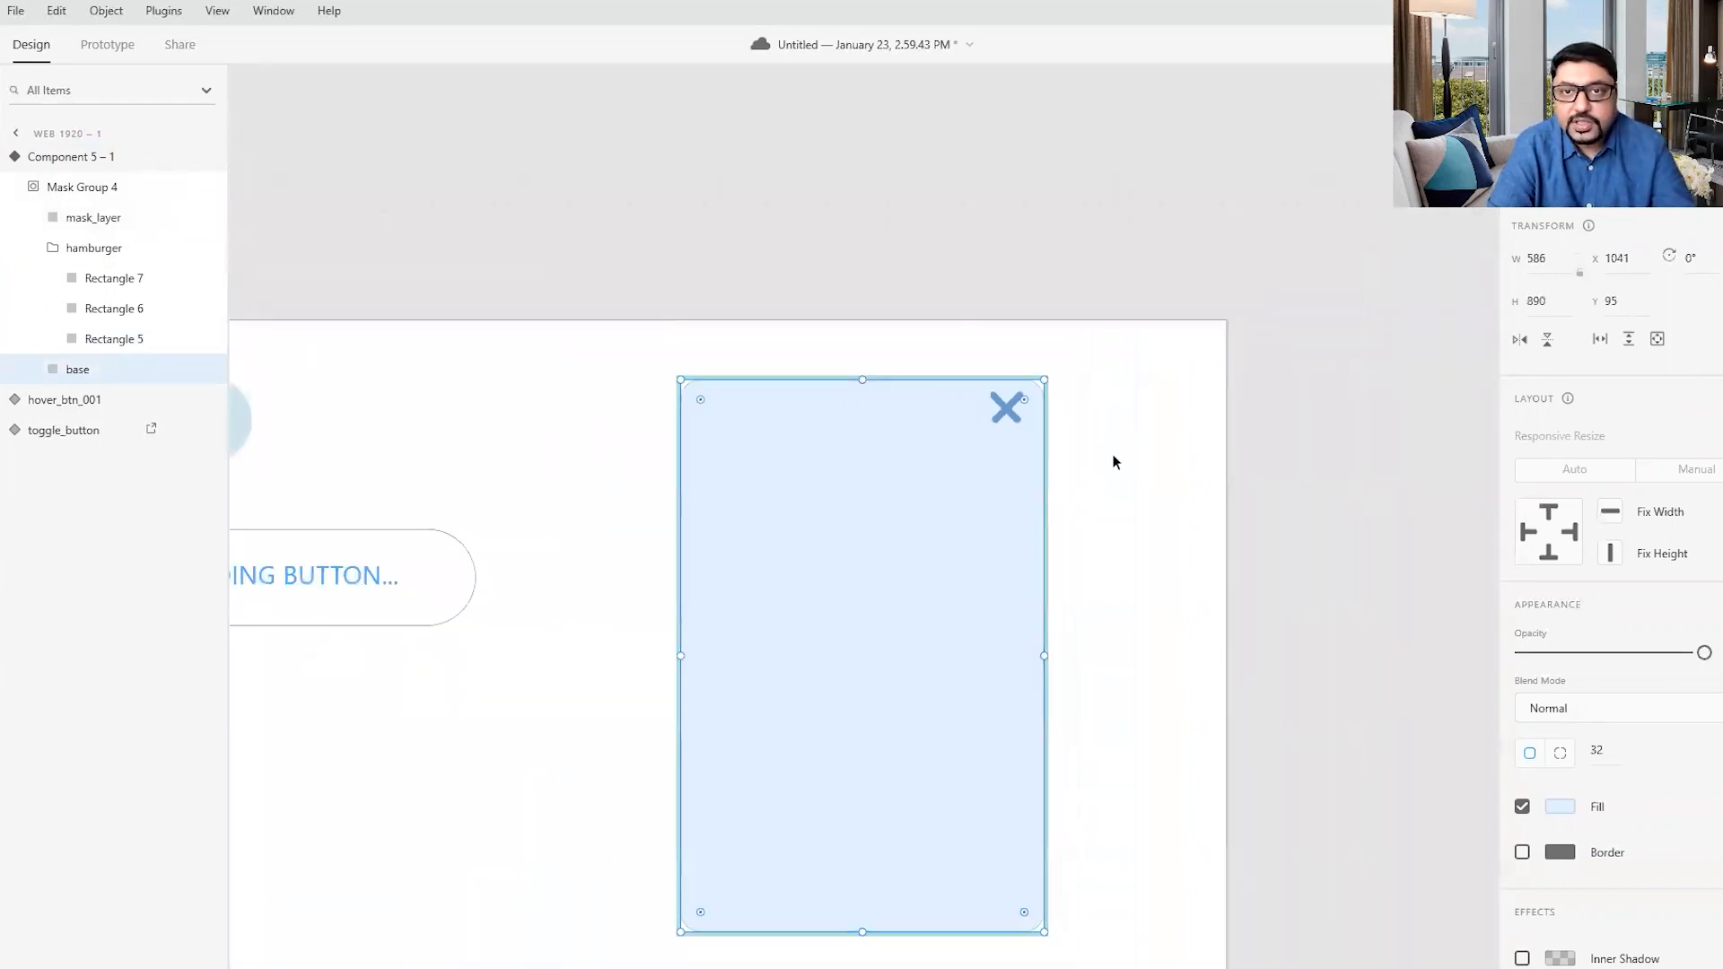
click(1116, 461)
click(885, 435)
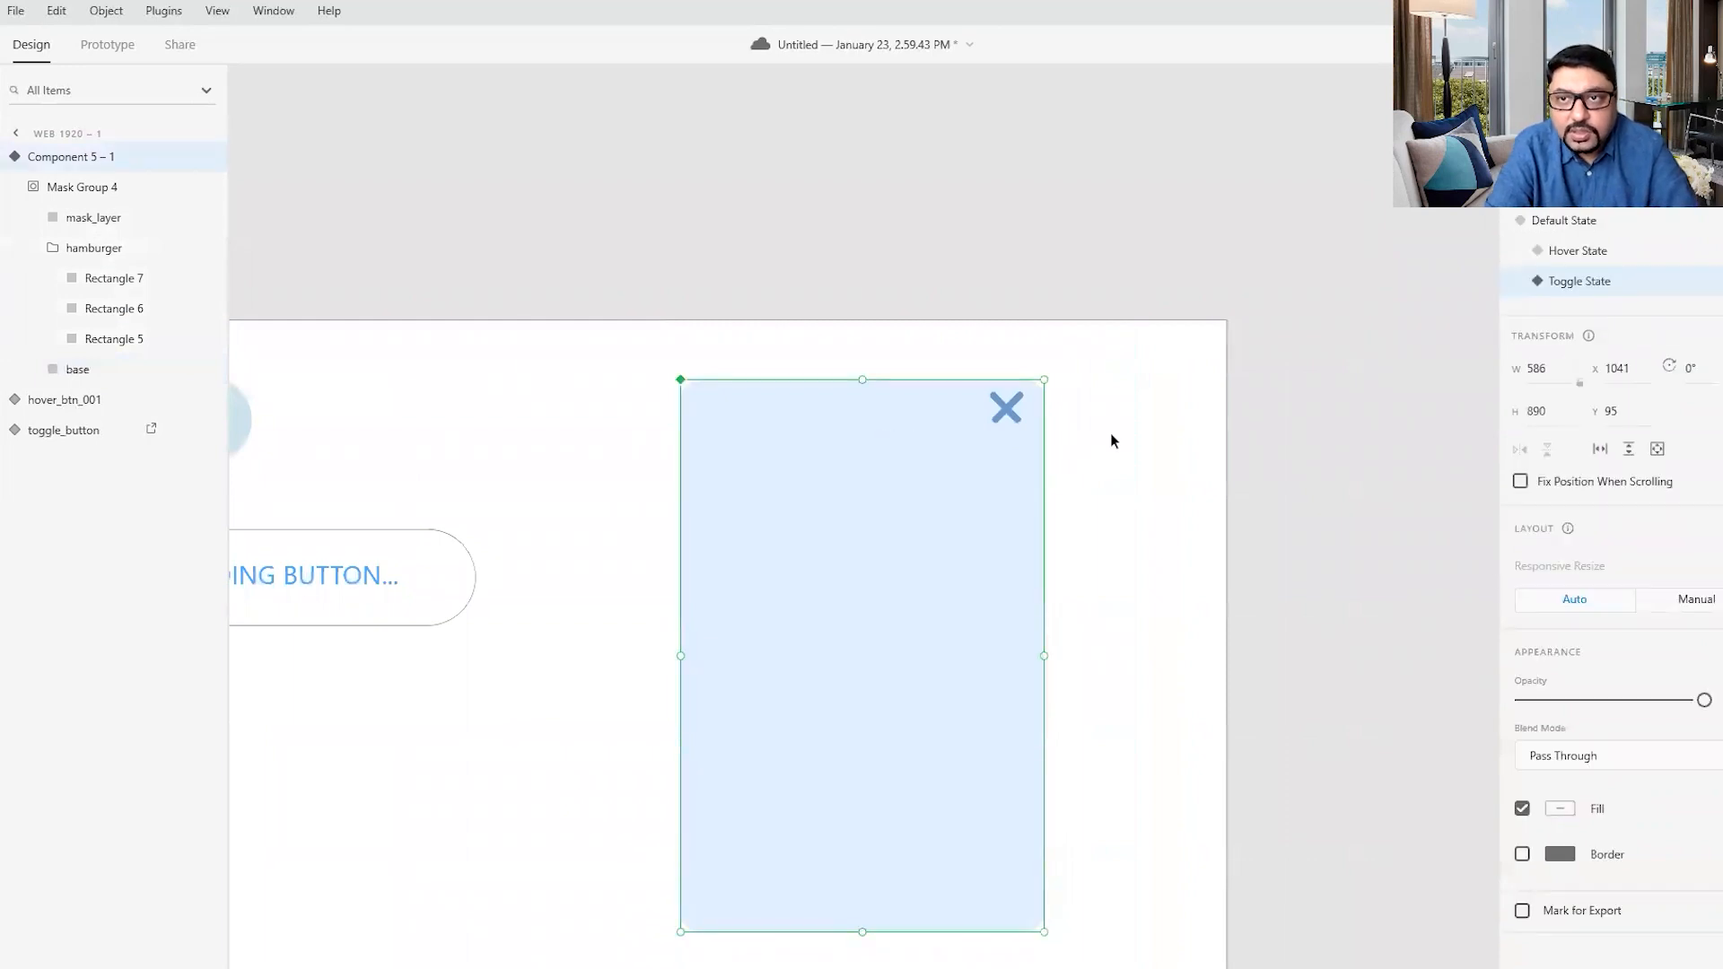
click(1578, 225)
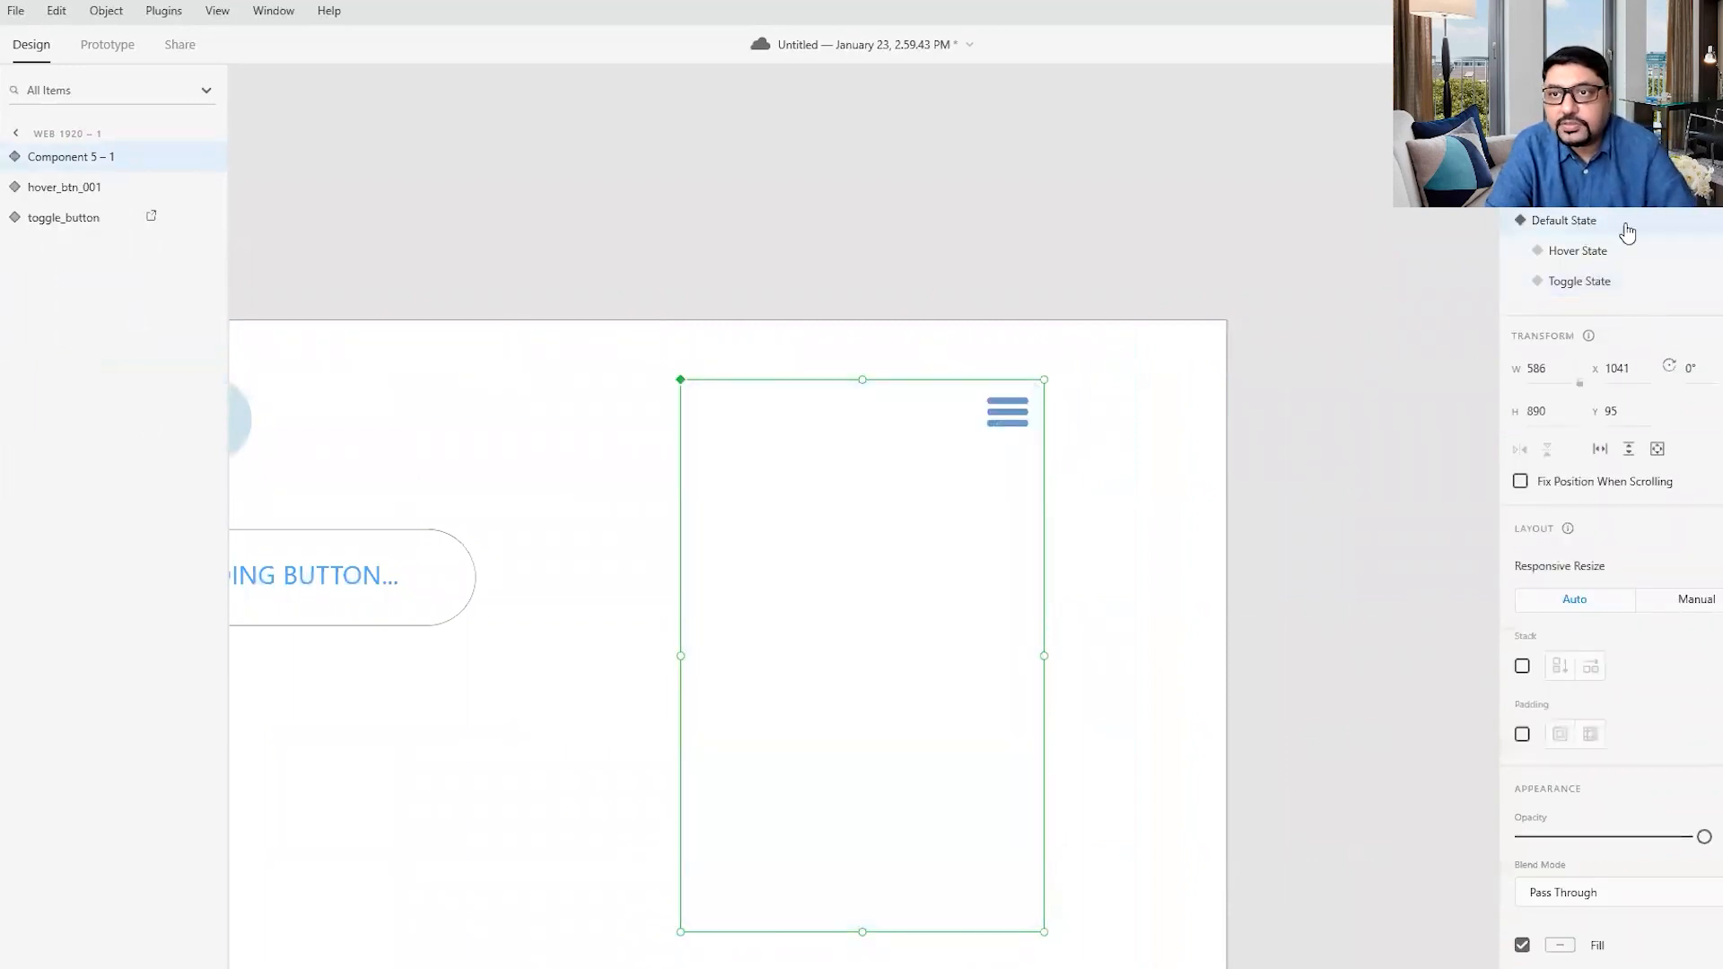
click(1587, 252)
click(1578, 286)
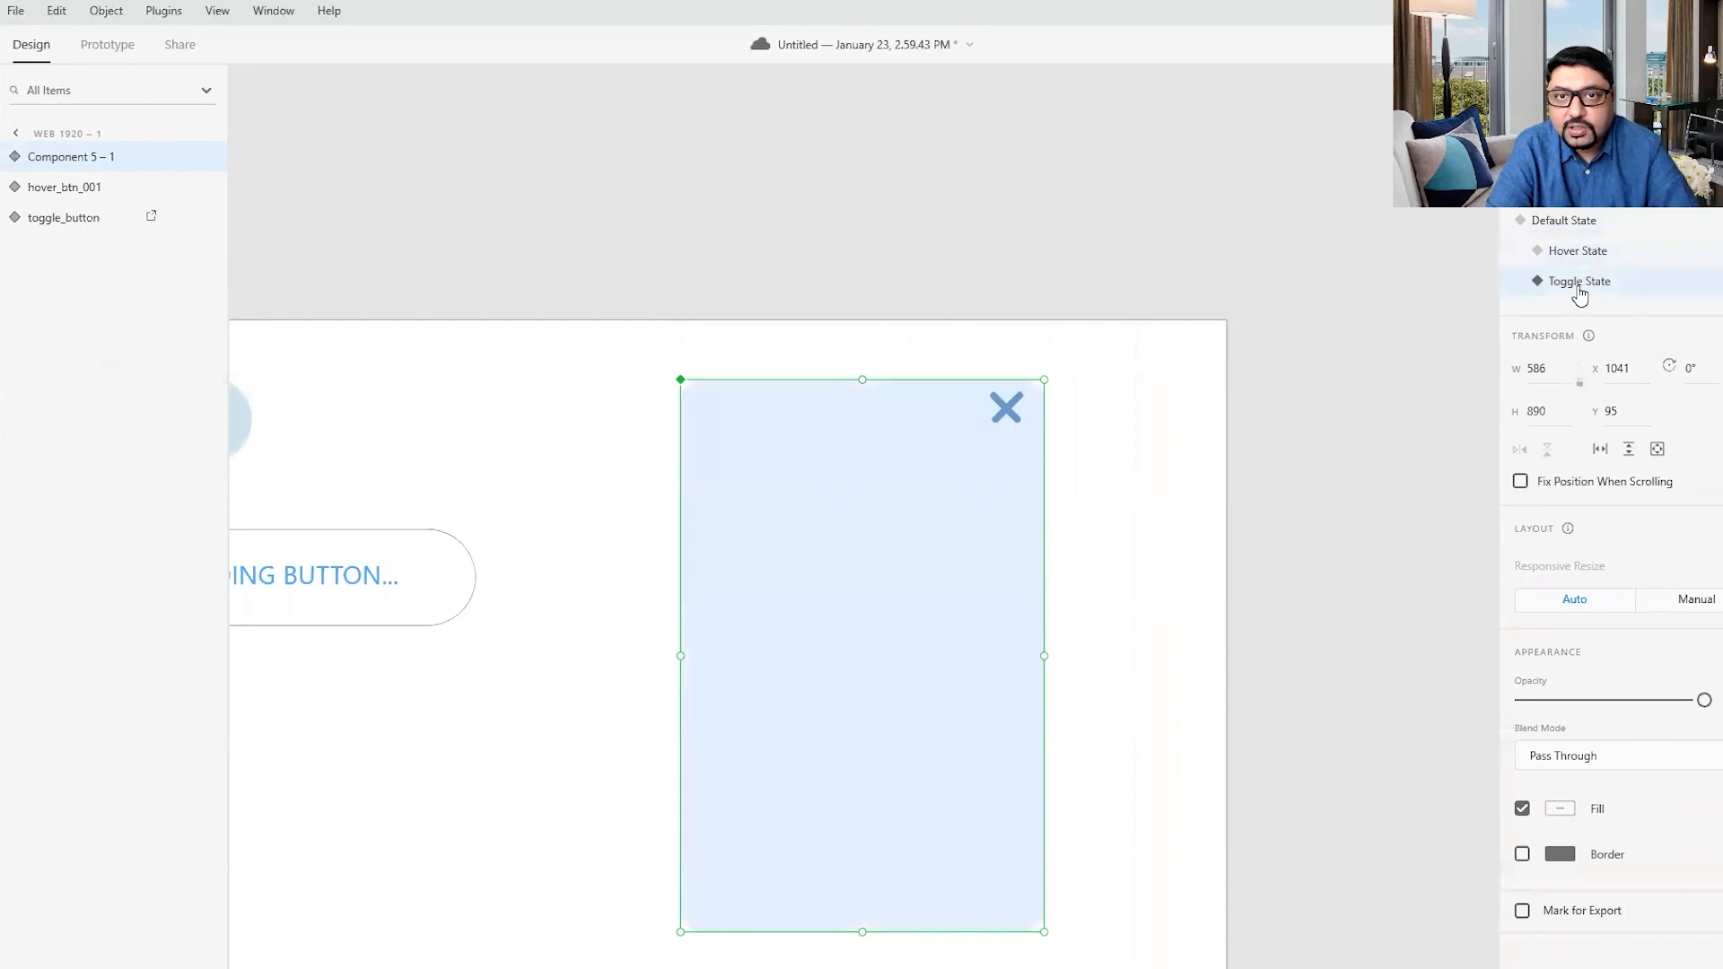
click(1577, 221)
click(1583, 254)
click(1578, 281)
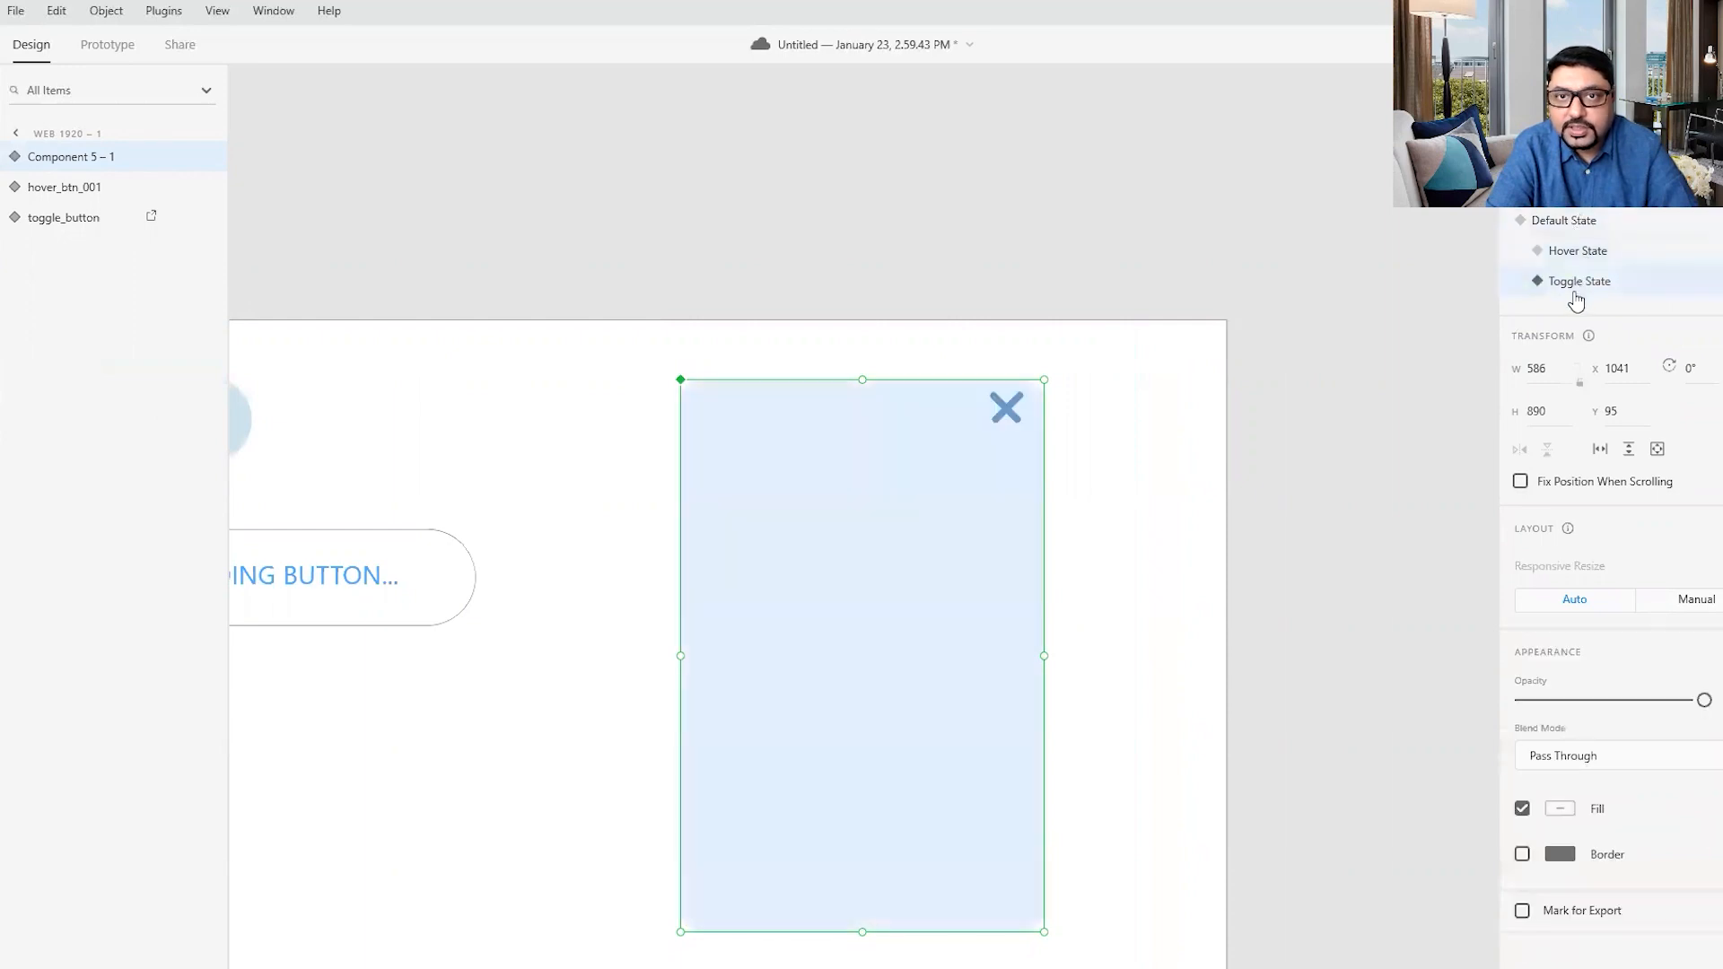
- Return the hamburger menu component to its Default State and switch to Prototype mode
click(1117, 559)
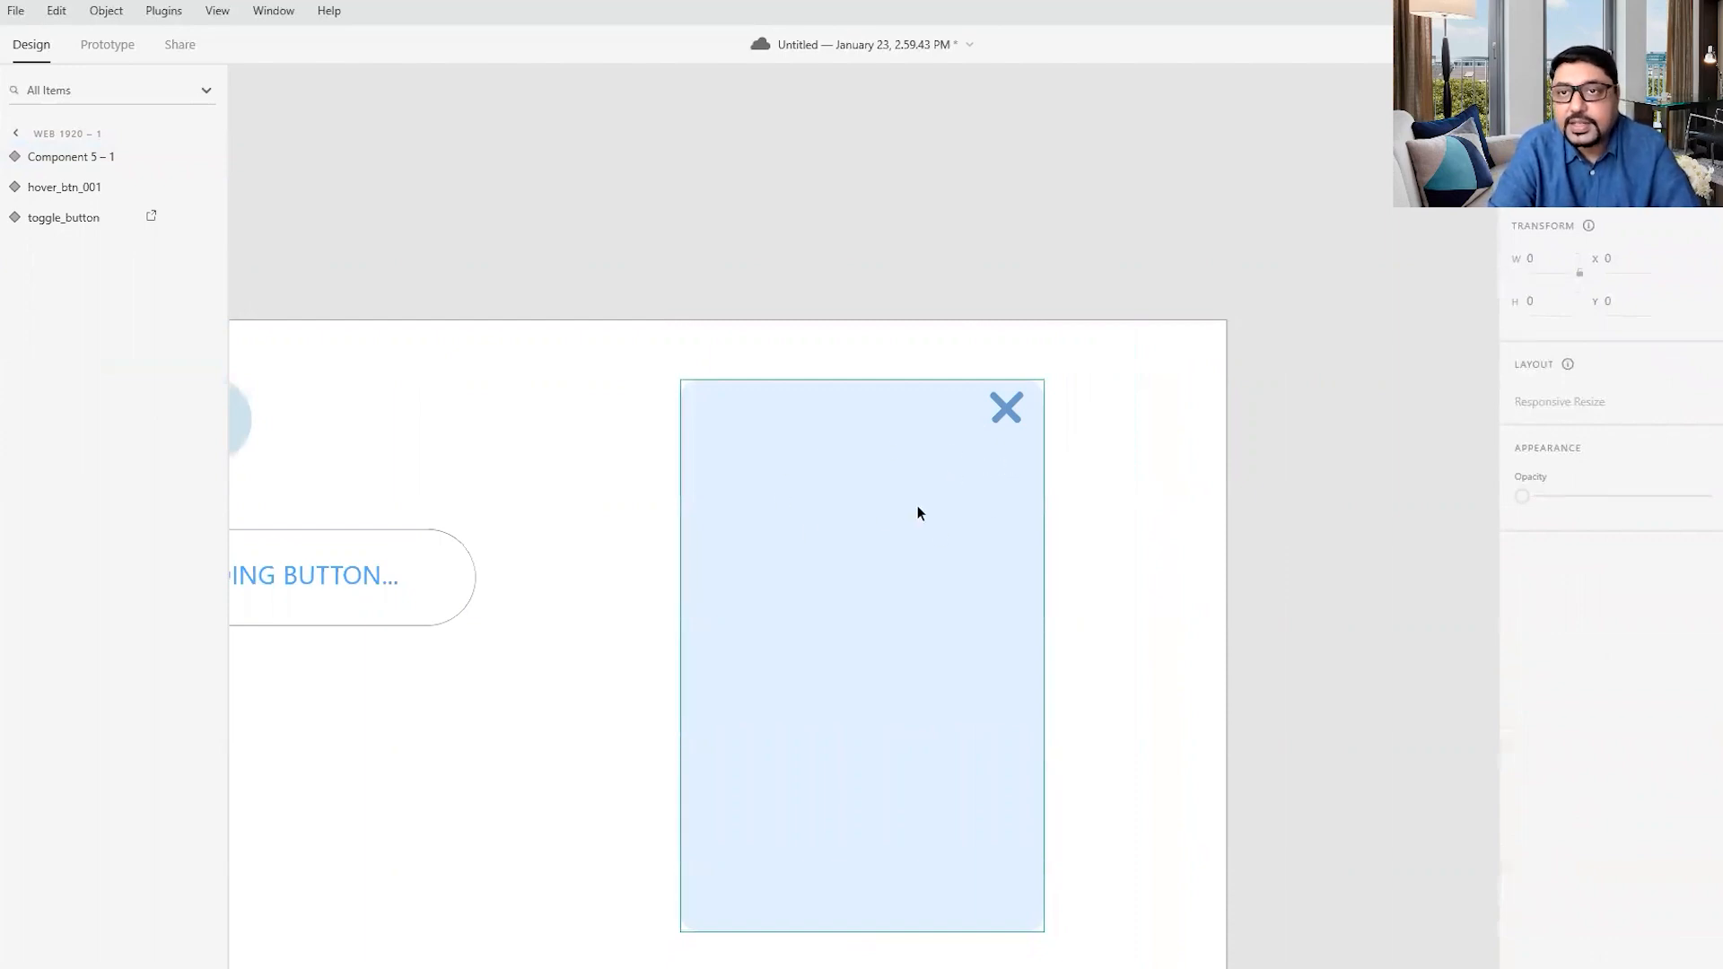
click(952, 508)
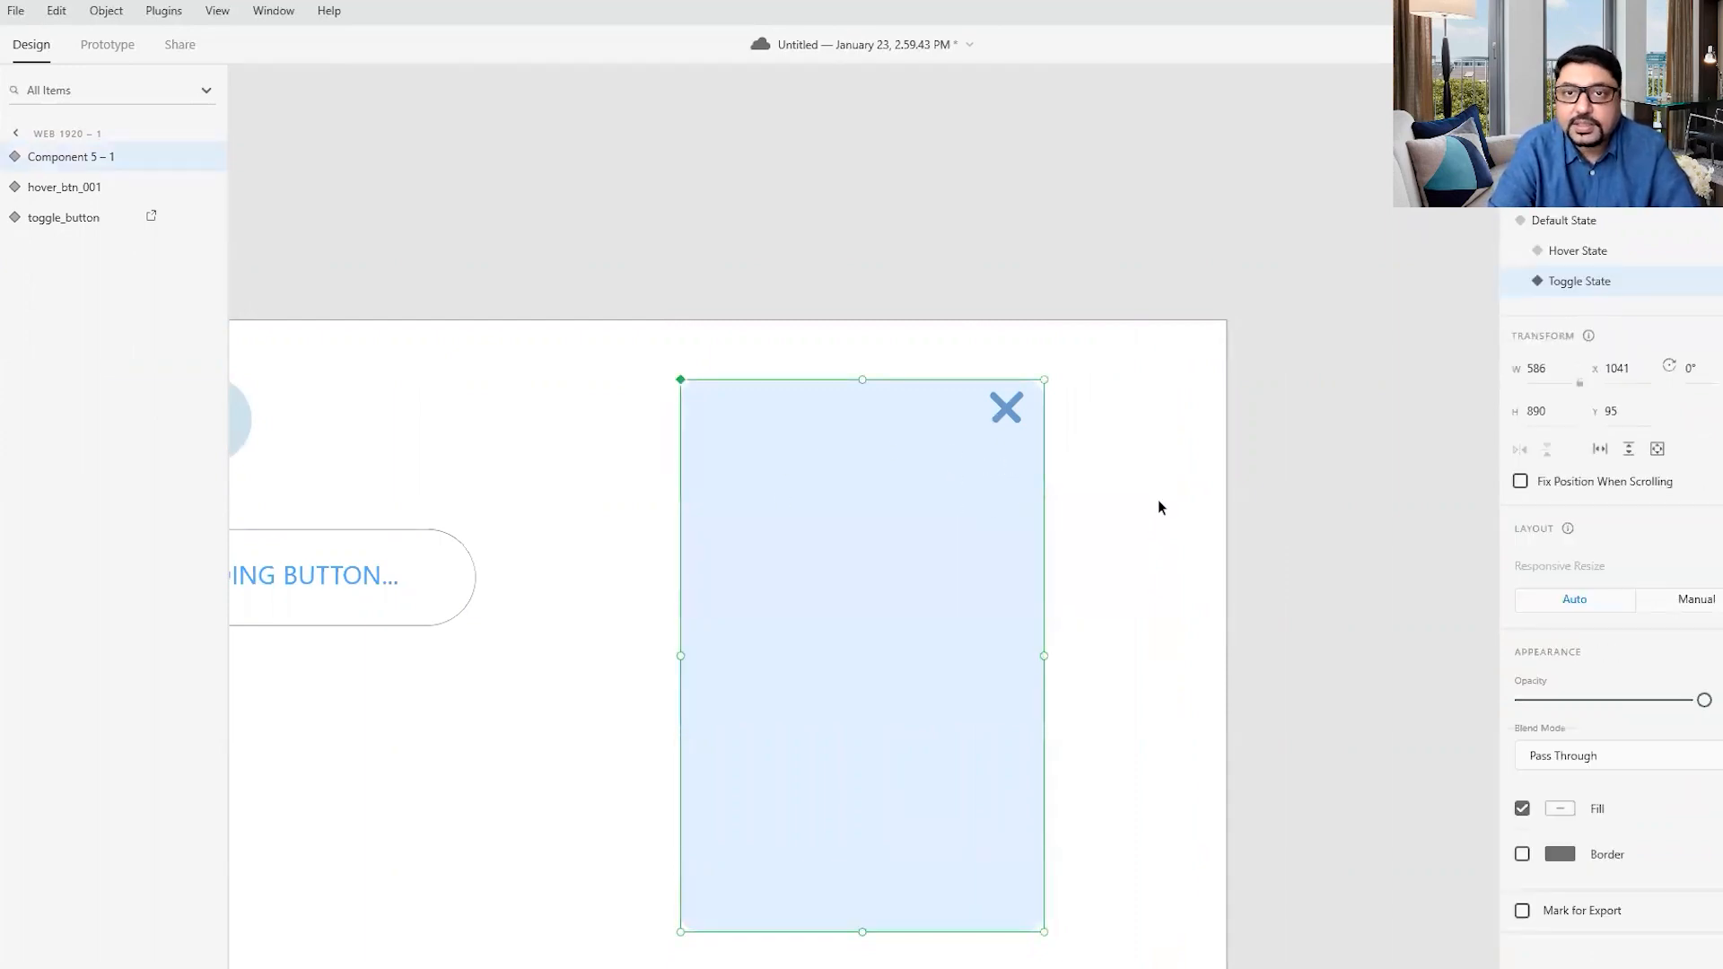
click(1580, 226)
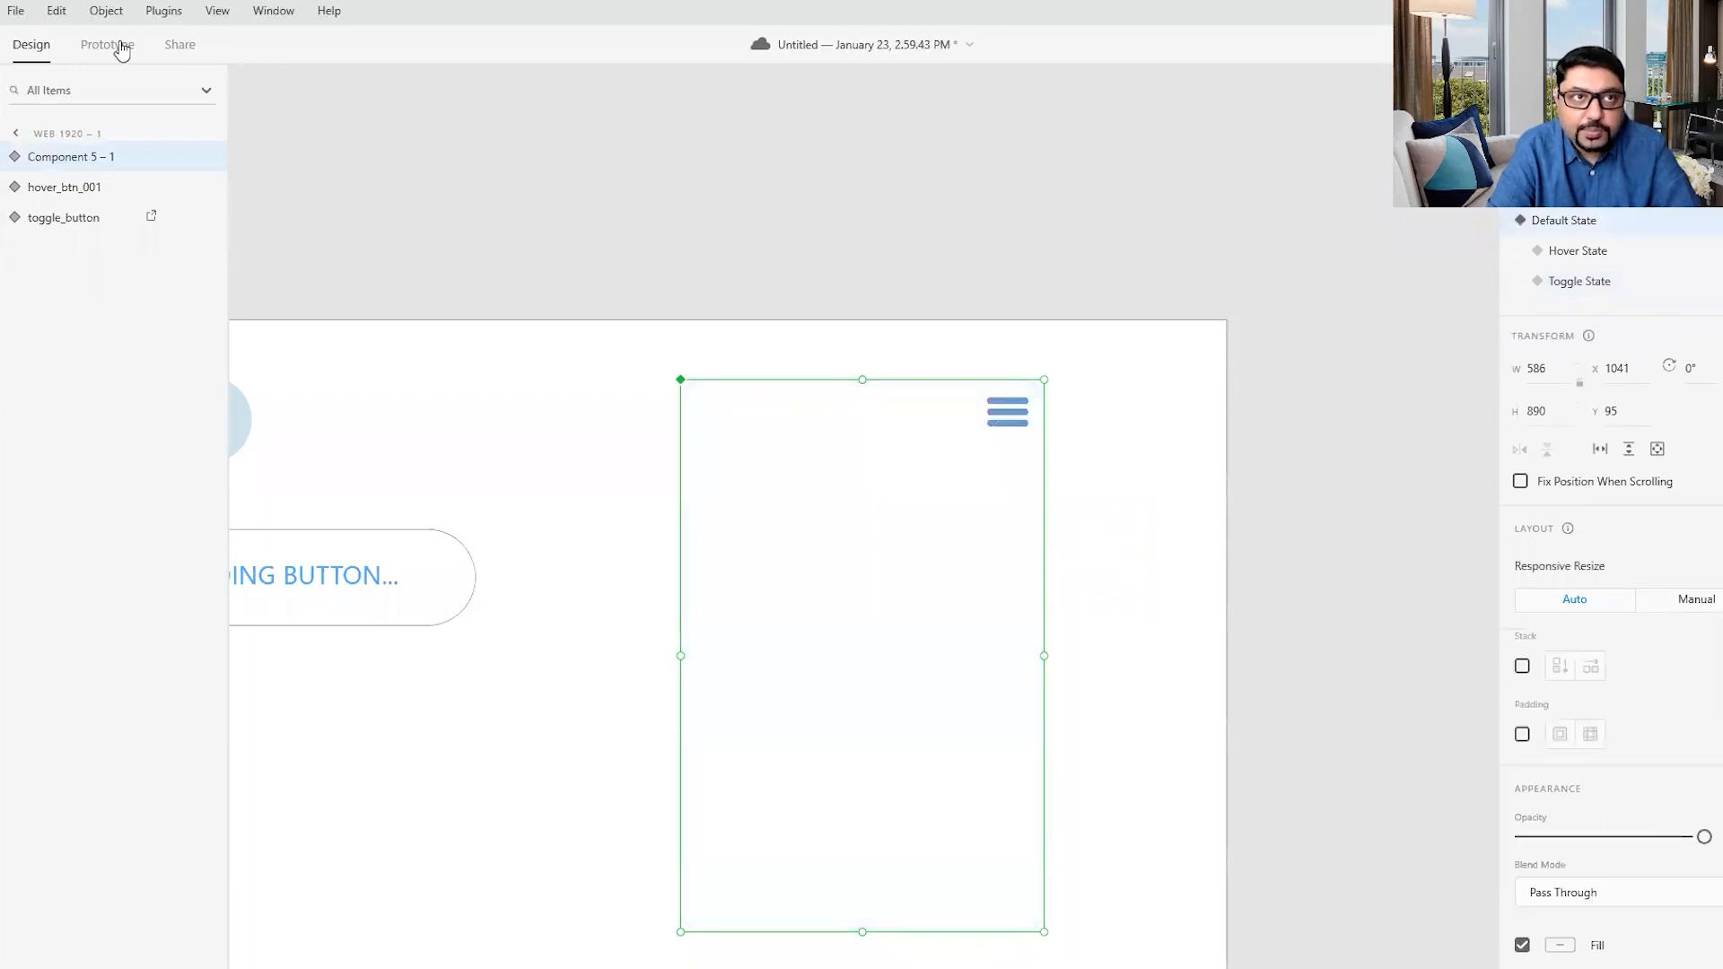
click(108, 45)
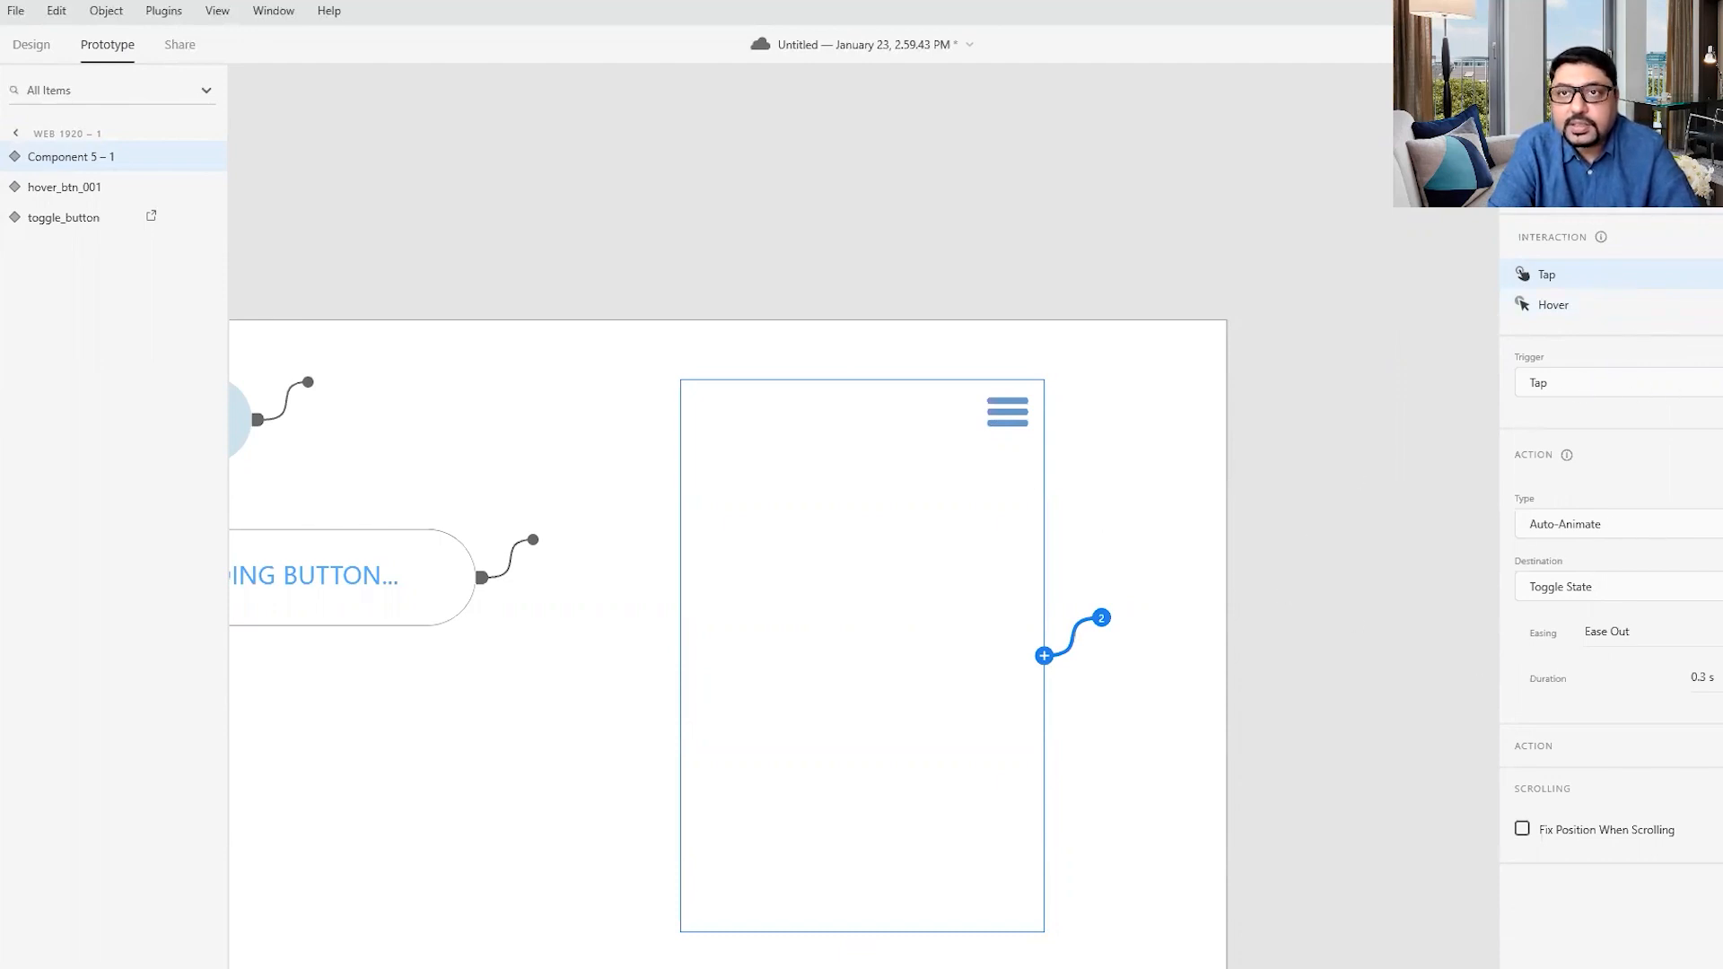
- Preview the prototype and test the hamburger menu's hover effect, opening and closing
key(ctrl+Return)
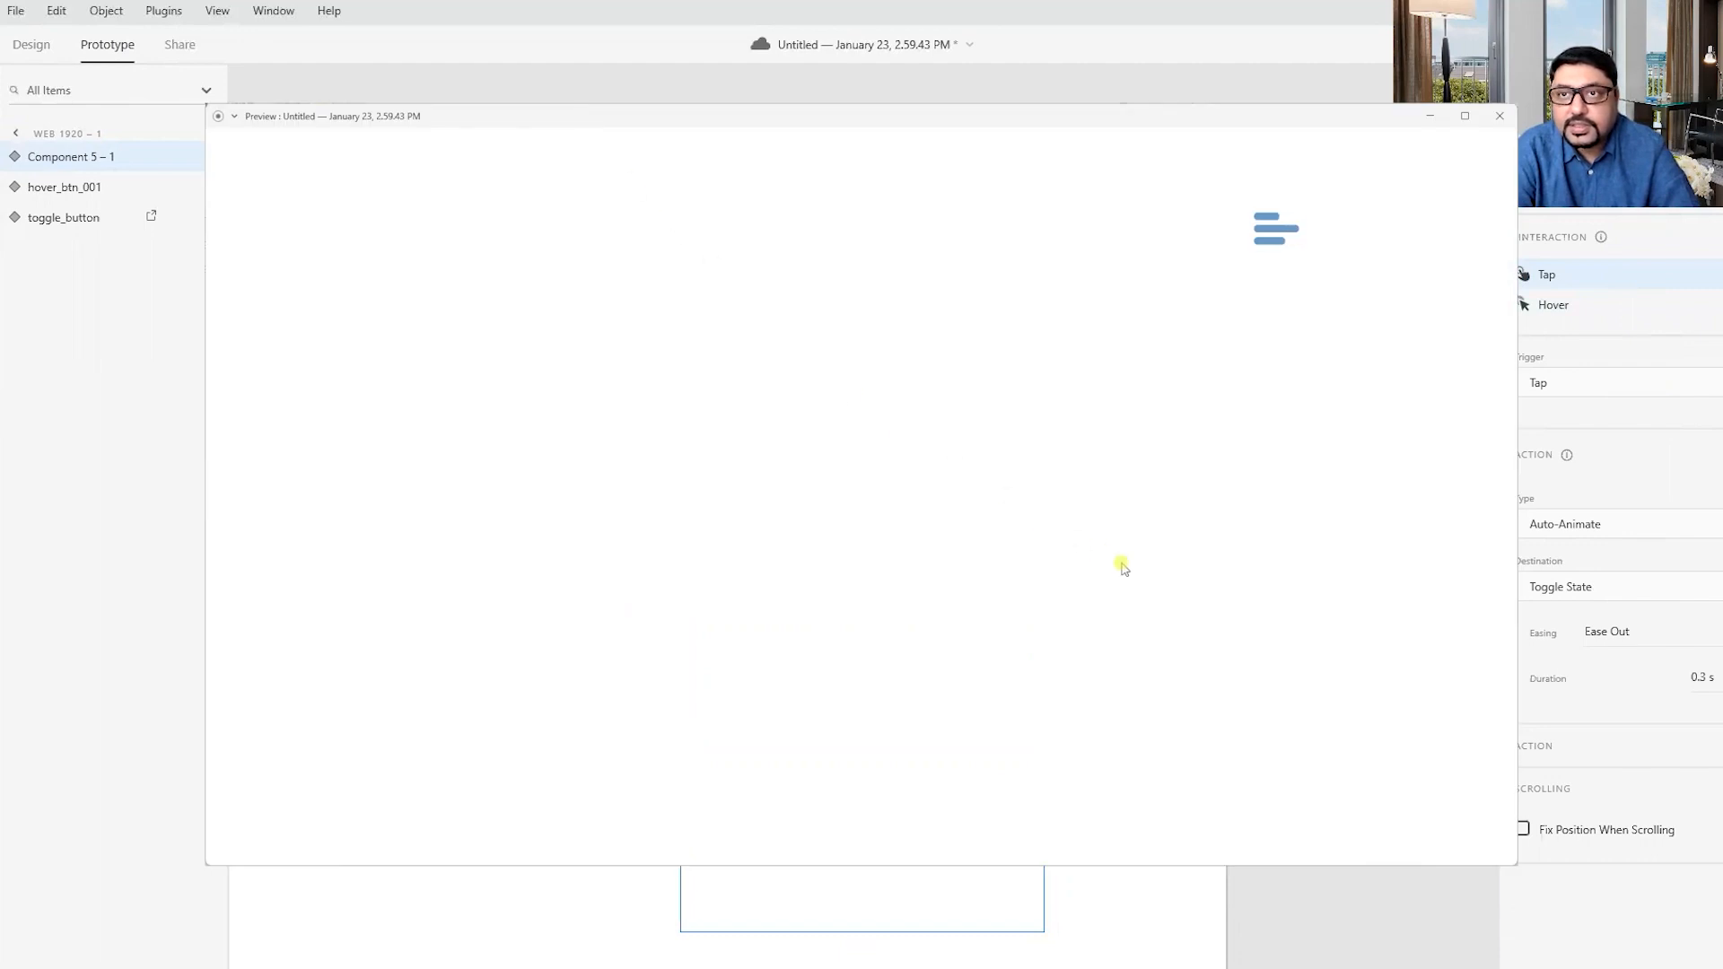
click(1273, 230)
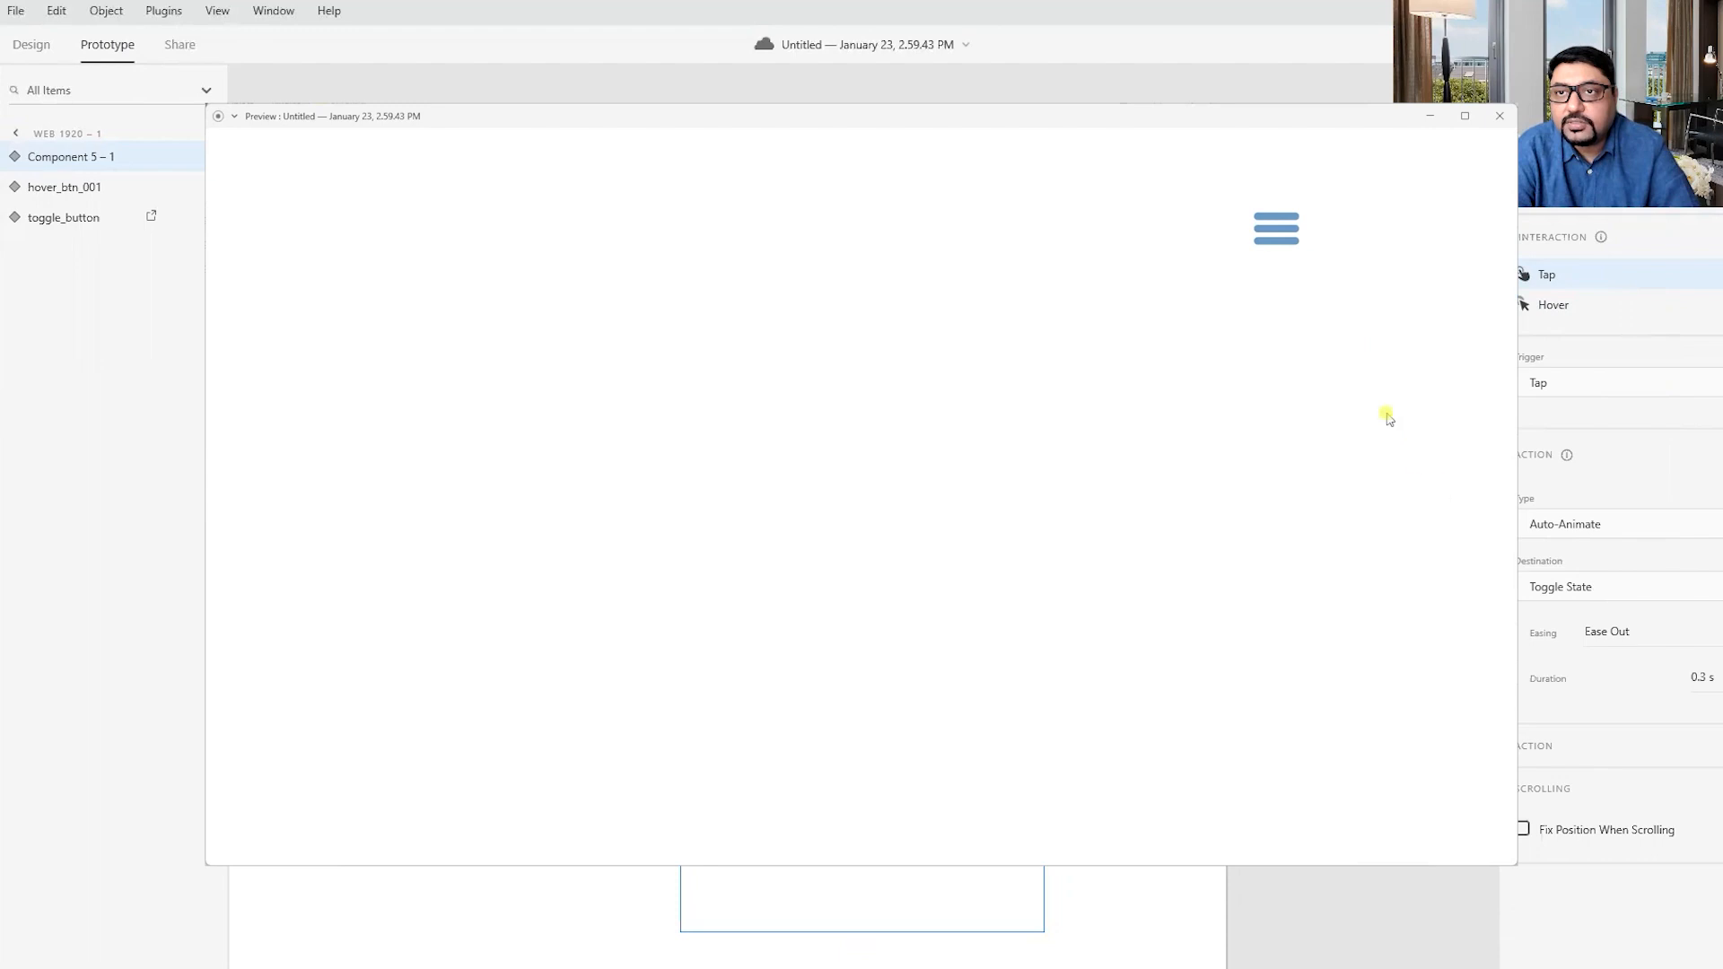
click(1288, 239)
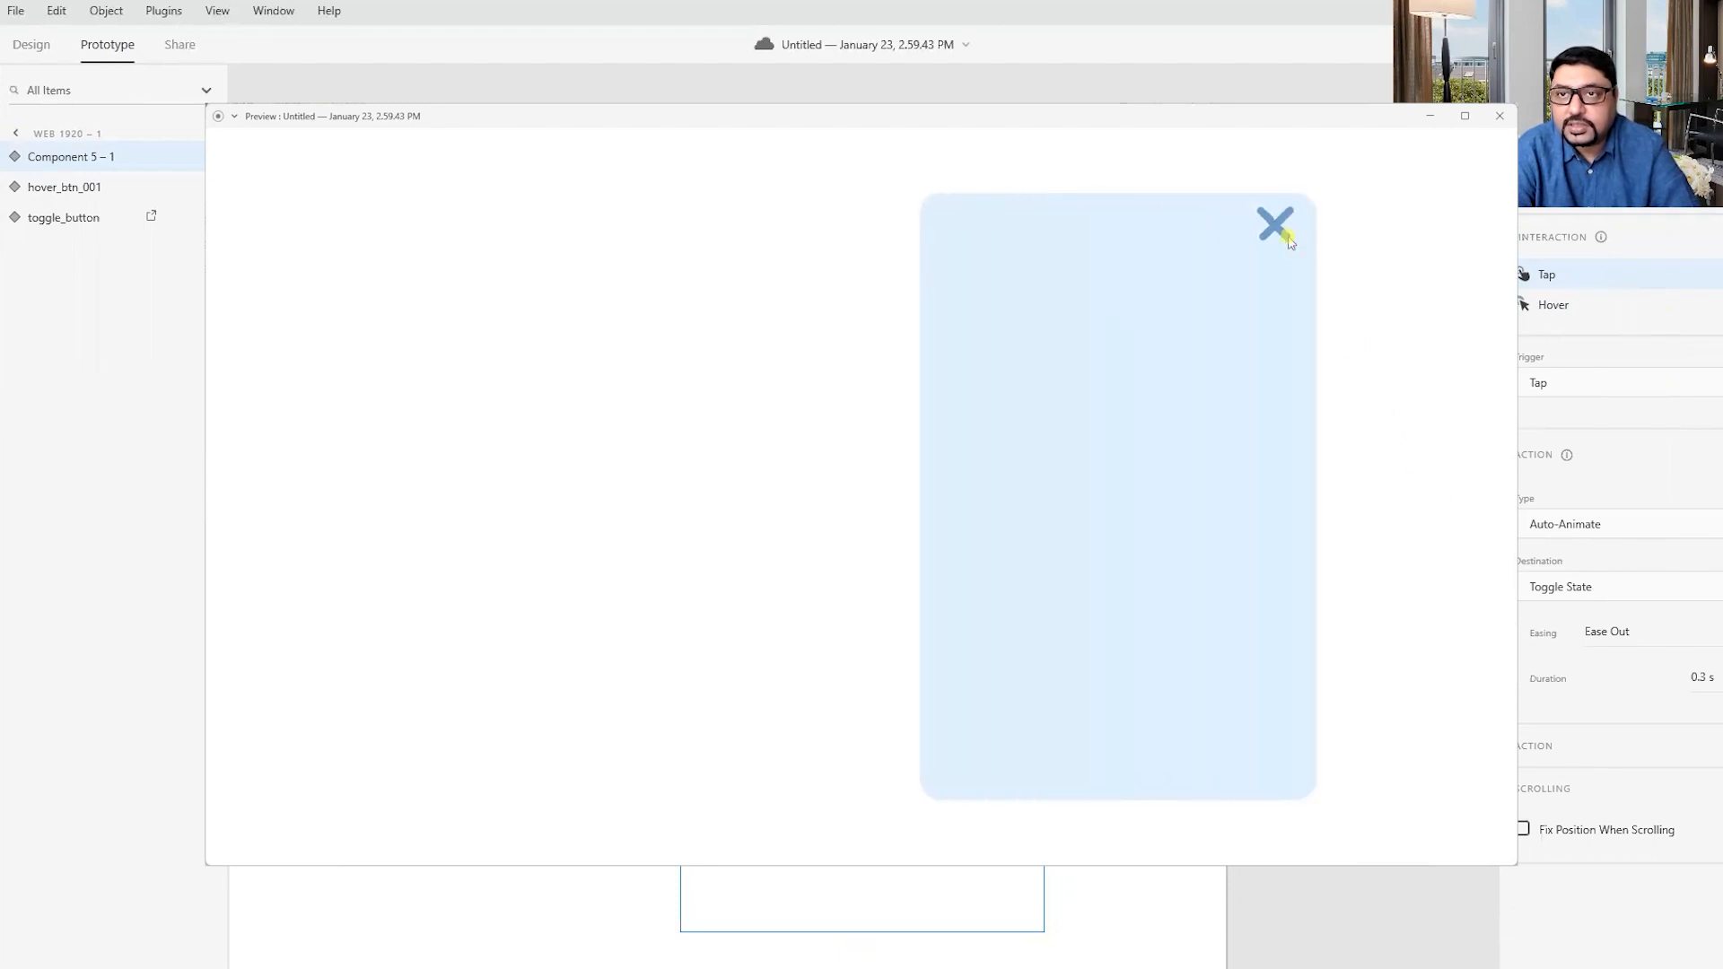
click(1288, 239)
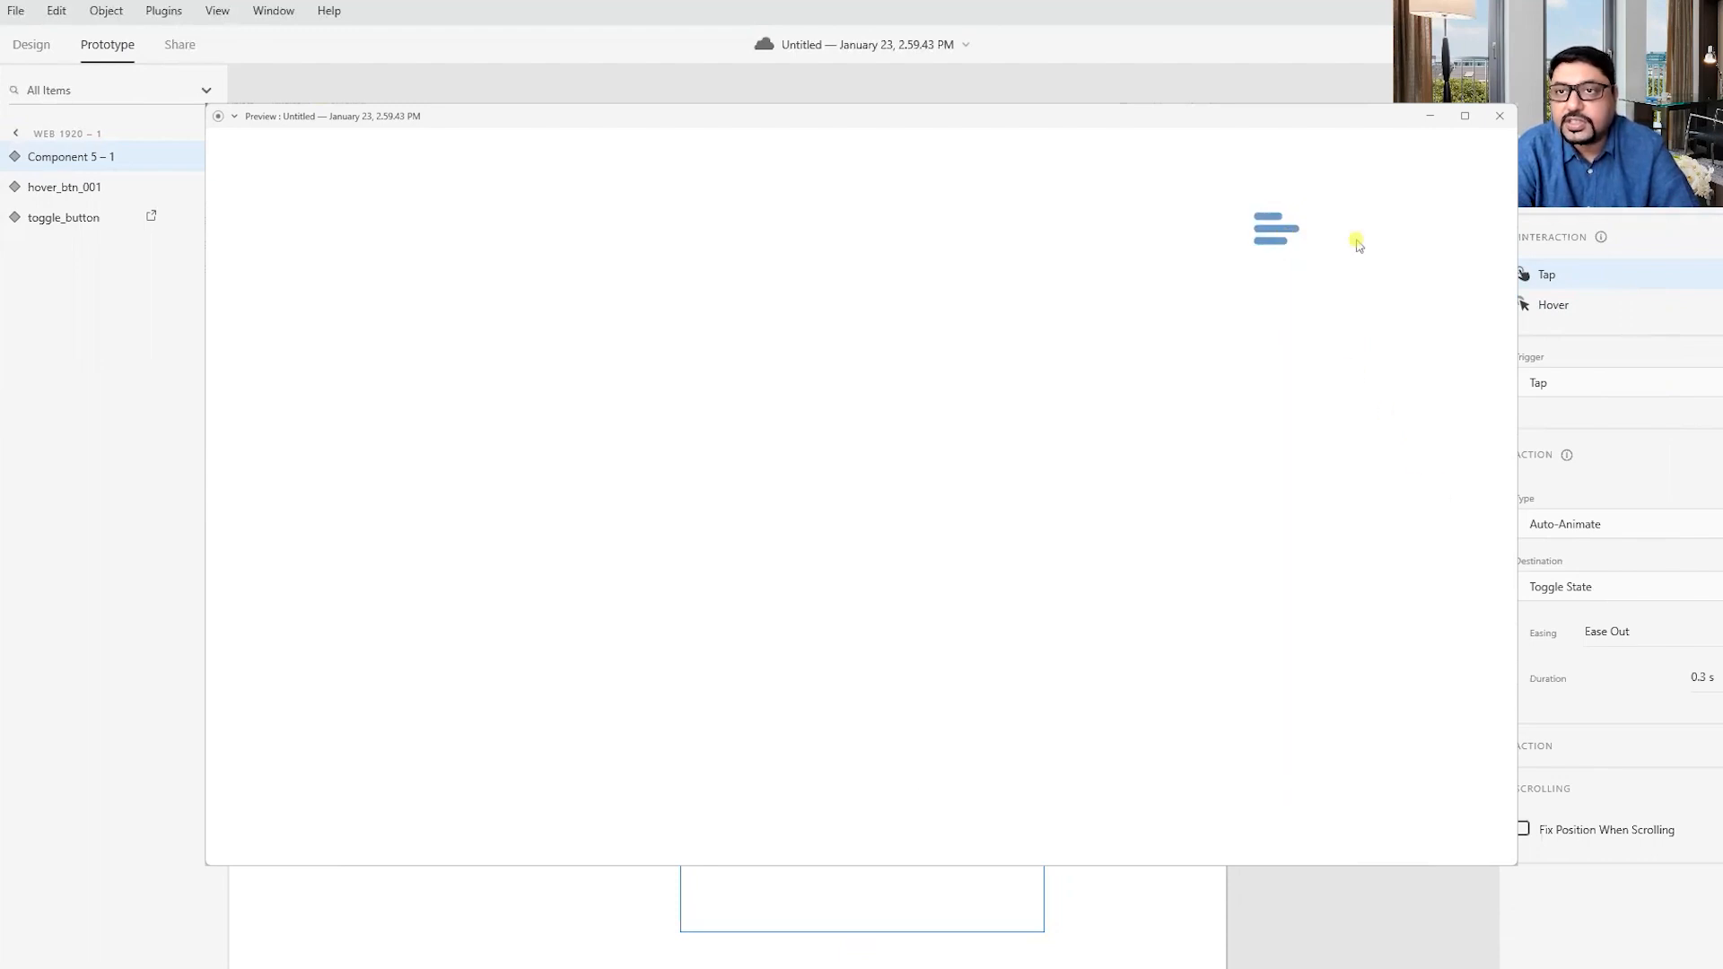
click(1289, 231)
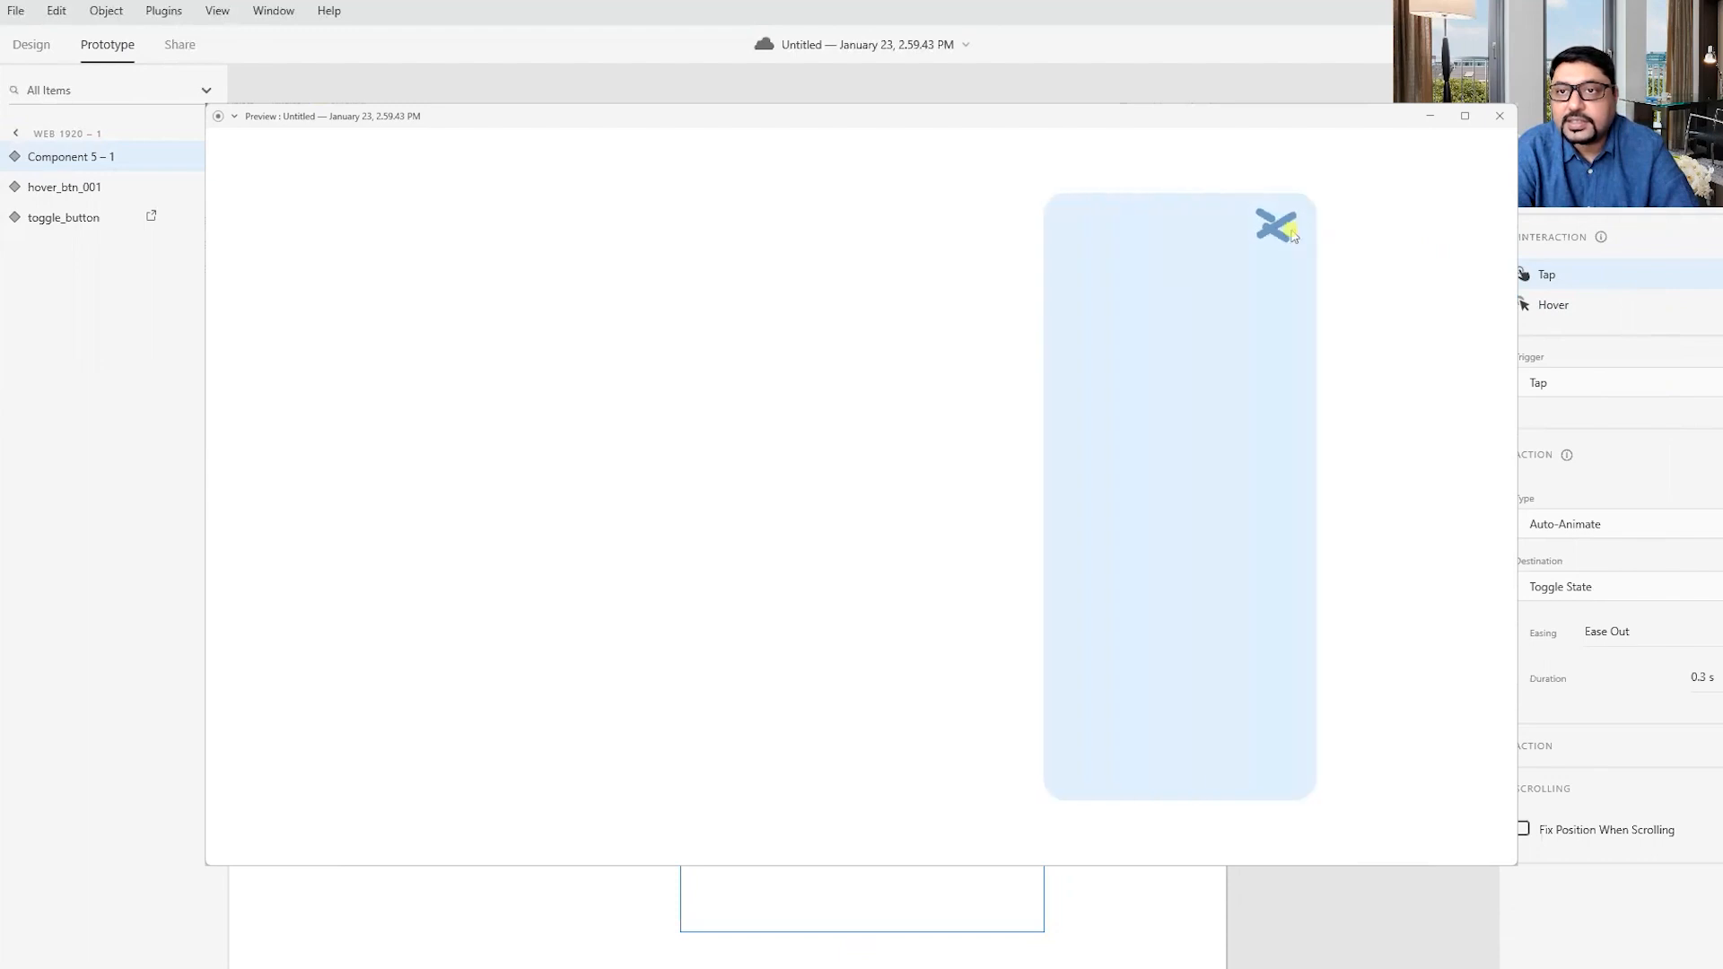
click(1289, 232)
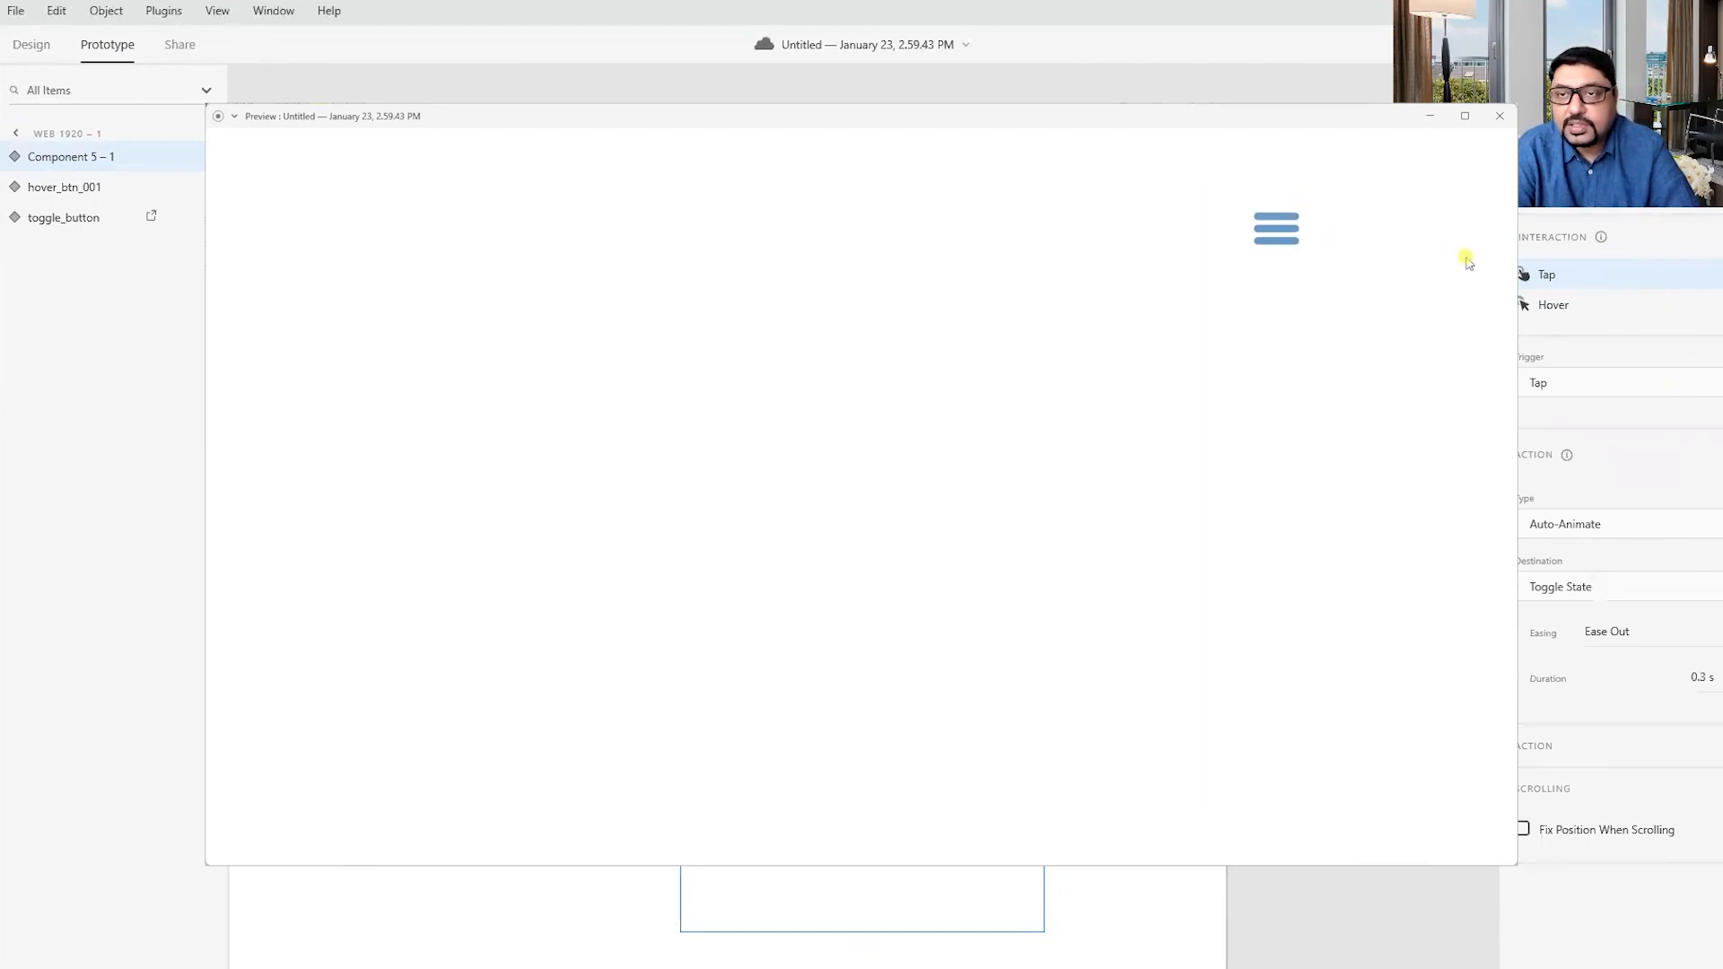
click(1289, 232)
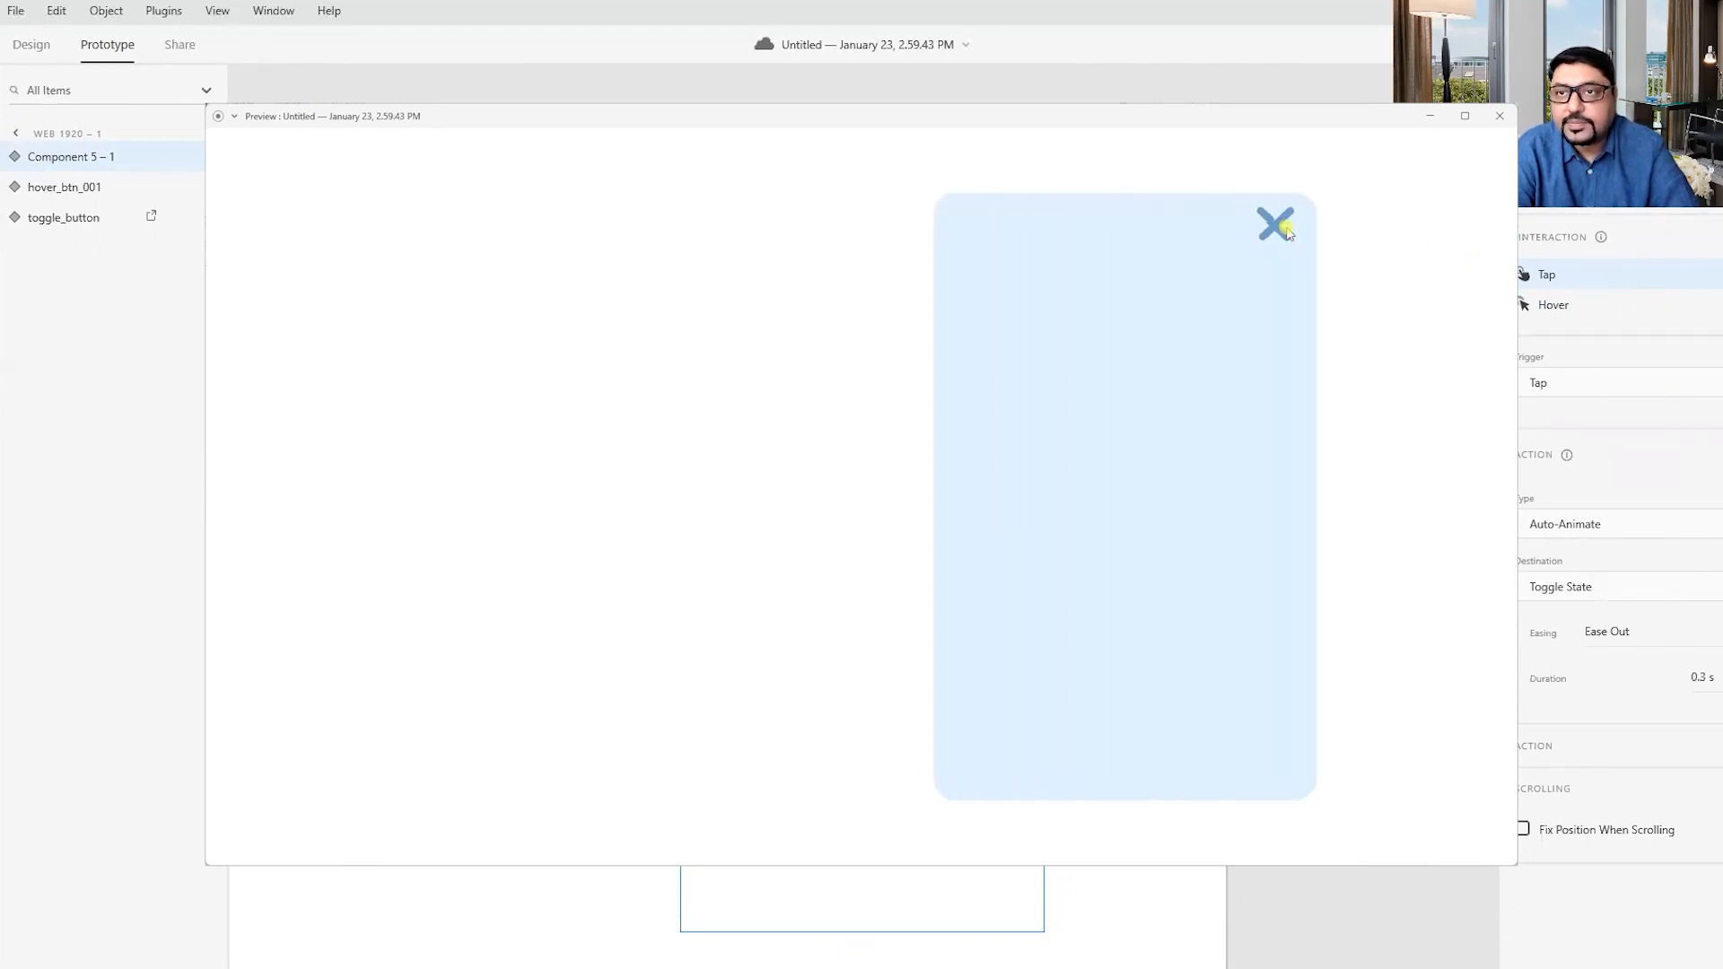
click(1289, 232)
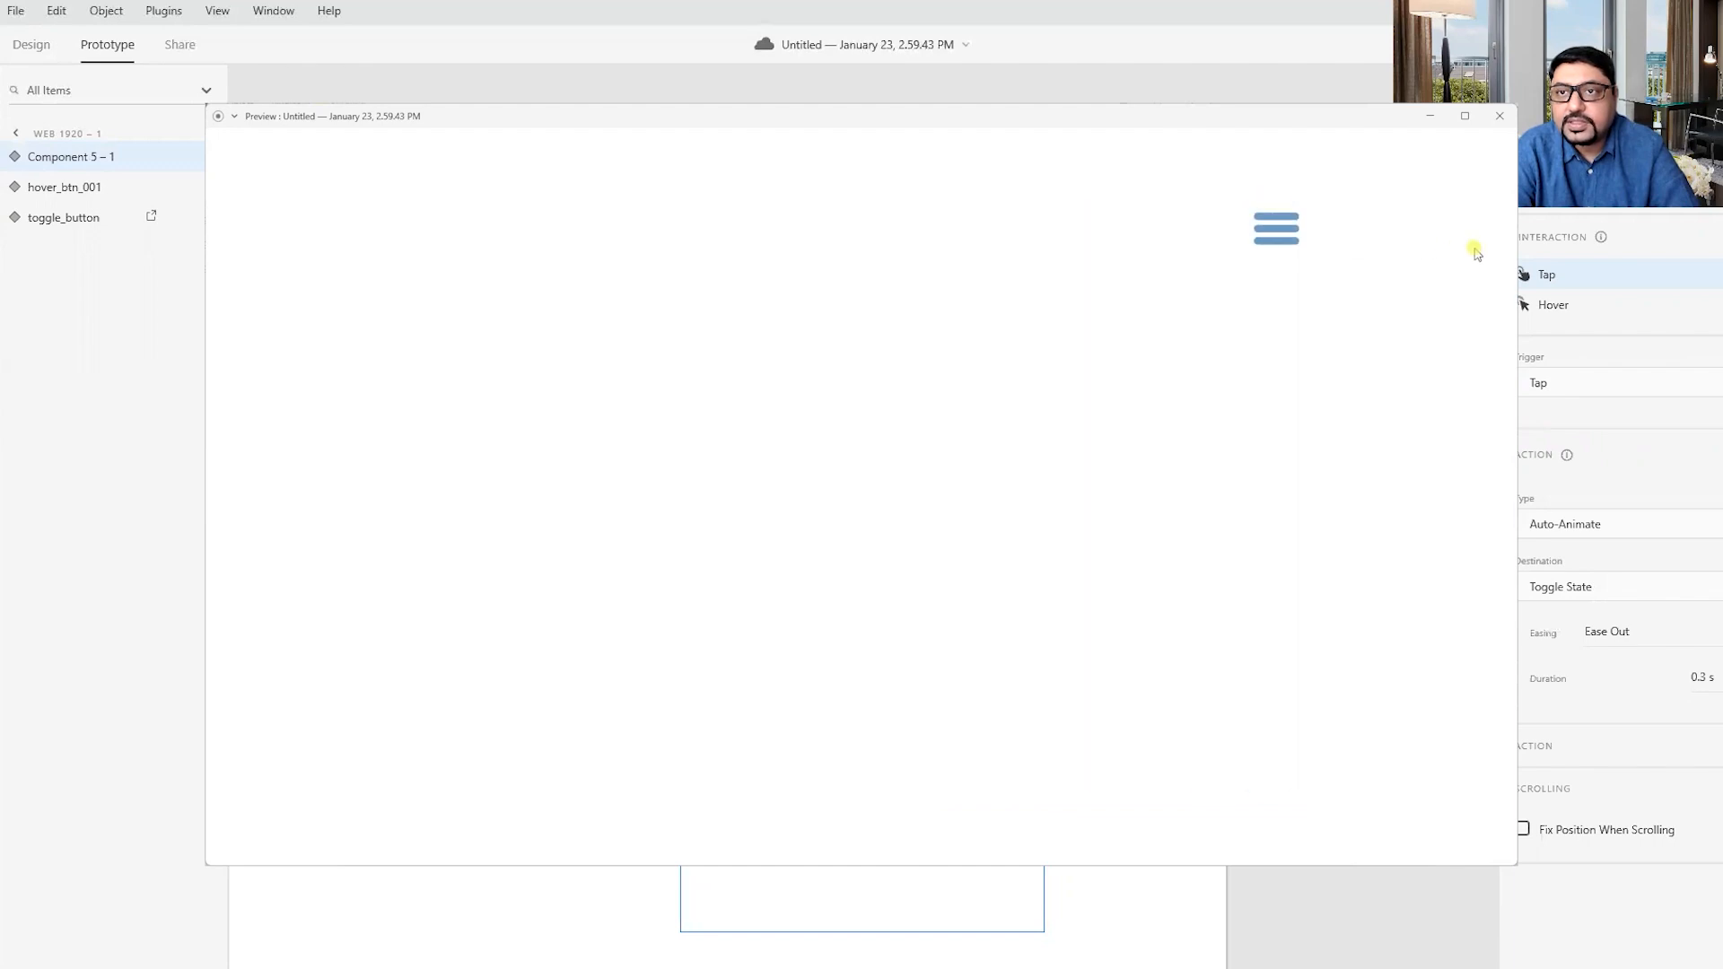
click(1500, 116)
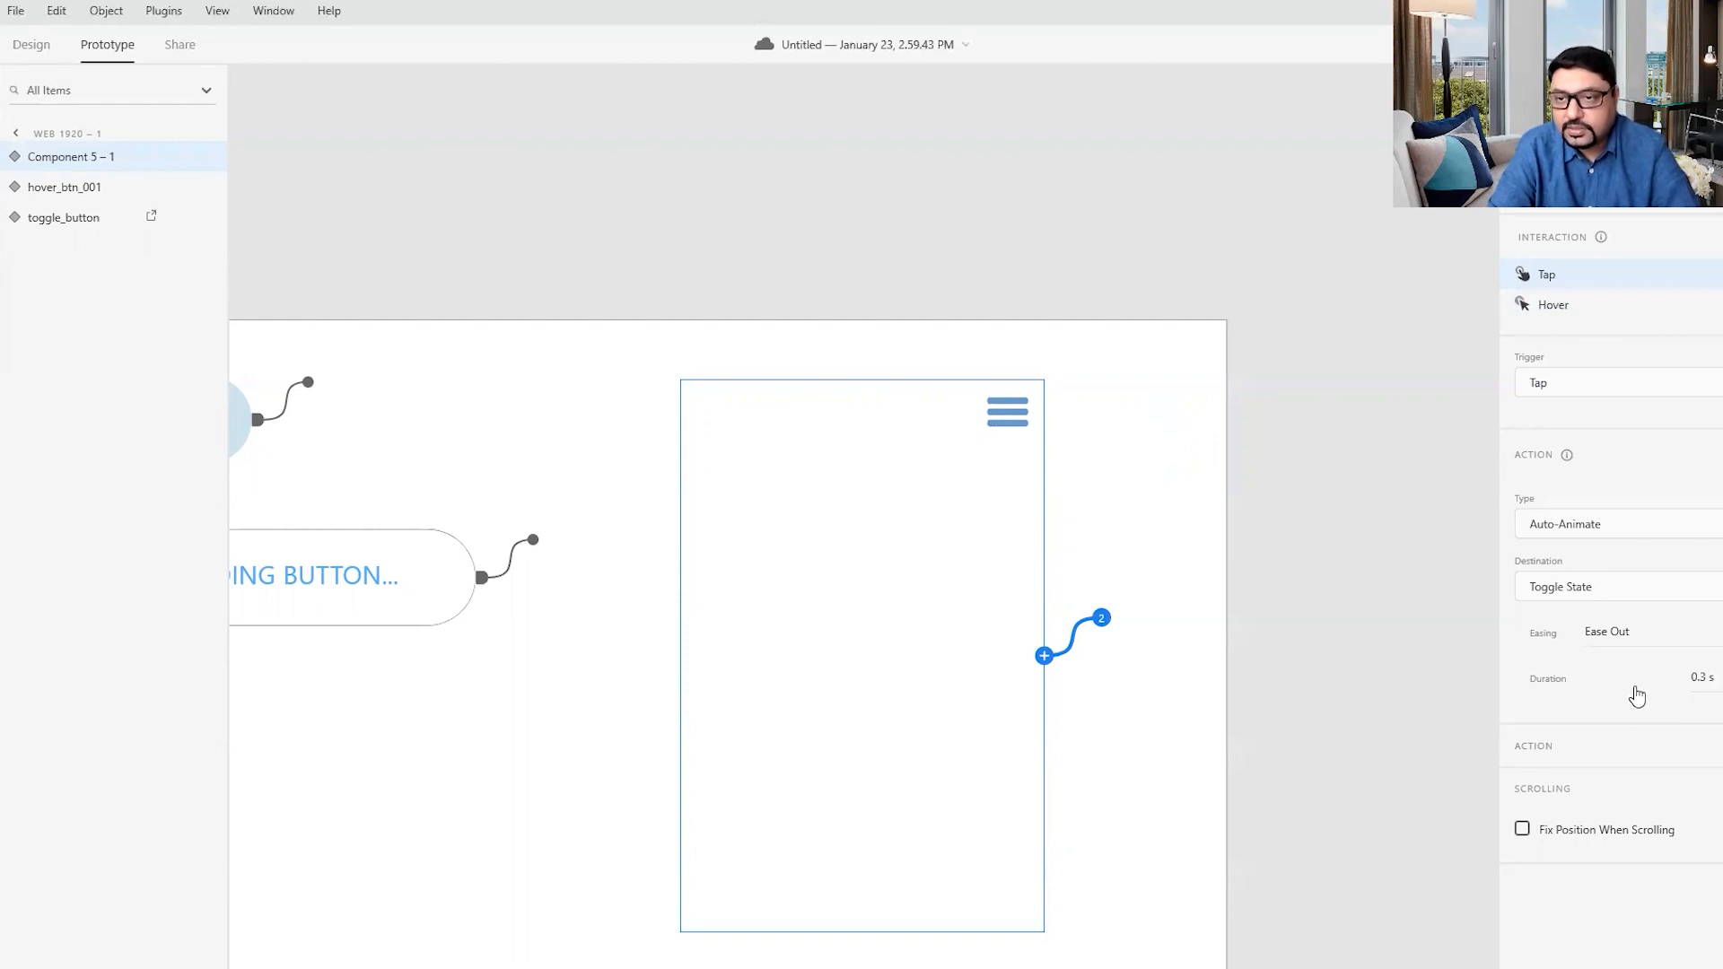
- Set the duration of the menu's Tap auto-animate to the Toggle State to 0.8 s and save the document
click(1554, 305)
click(1551, 275)
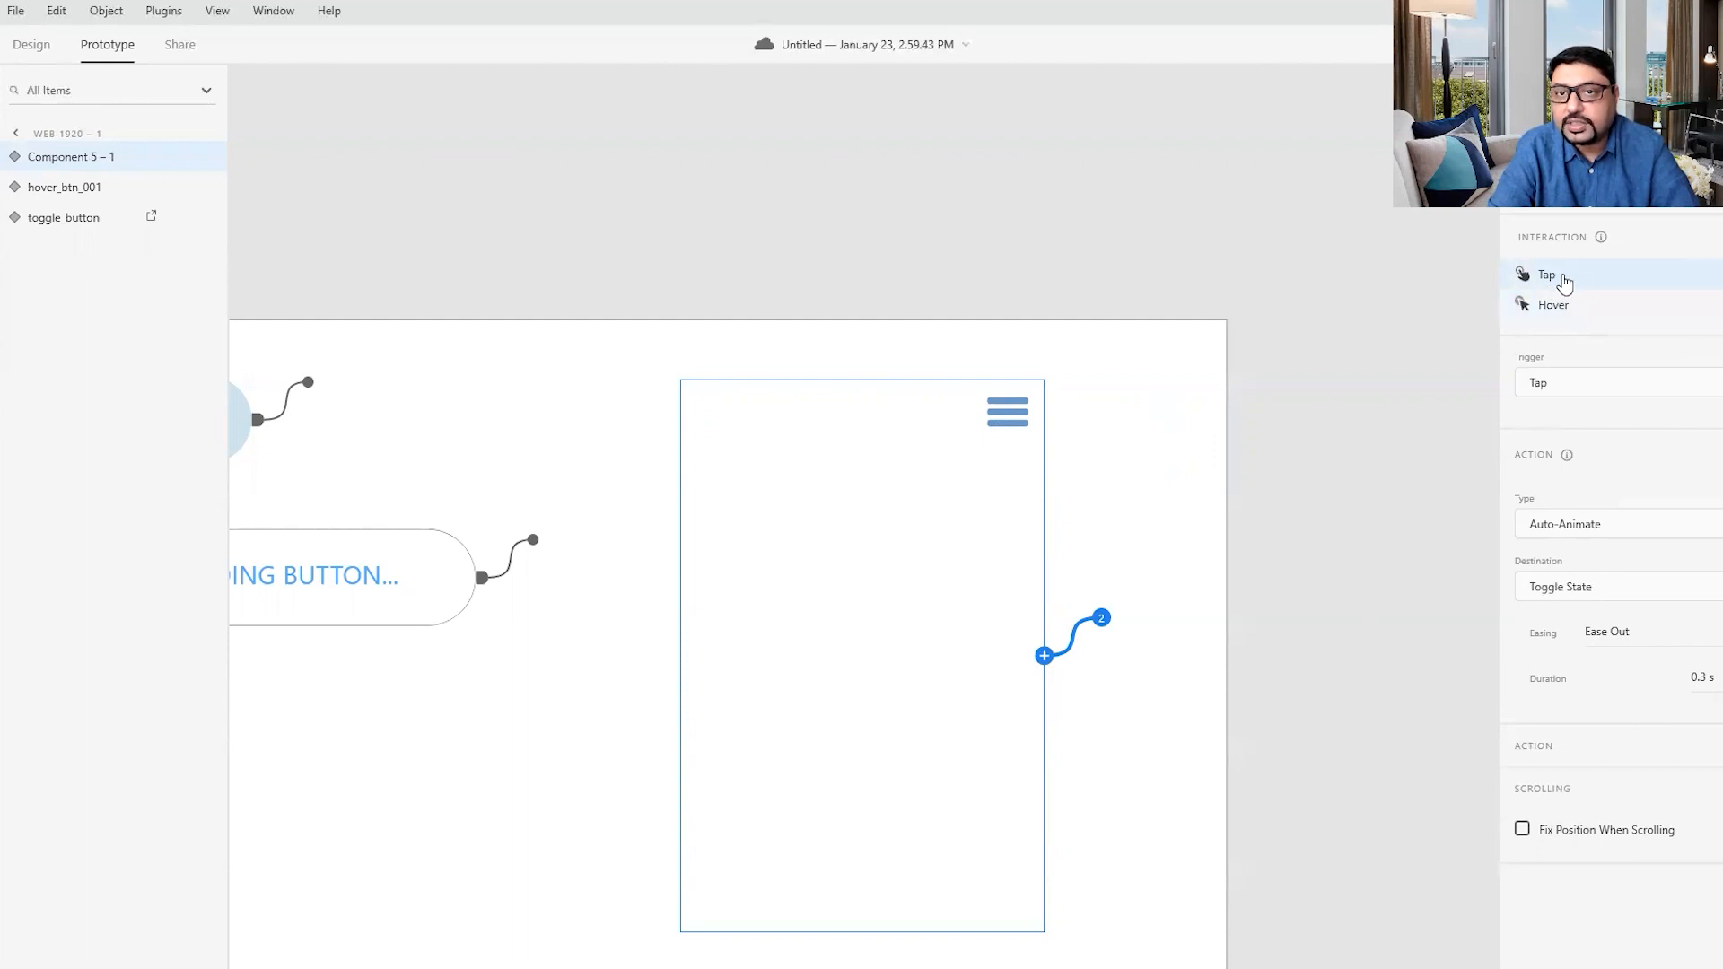
click(1712, 681)
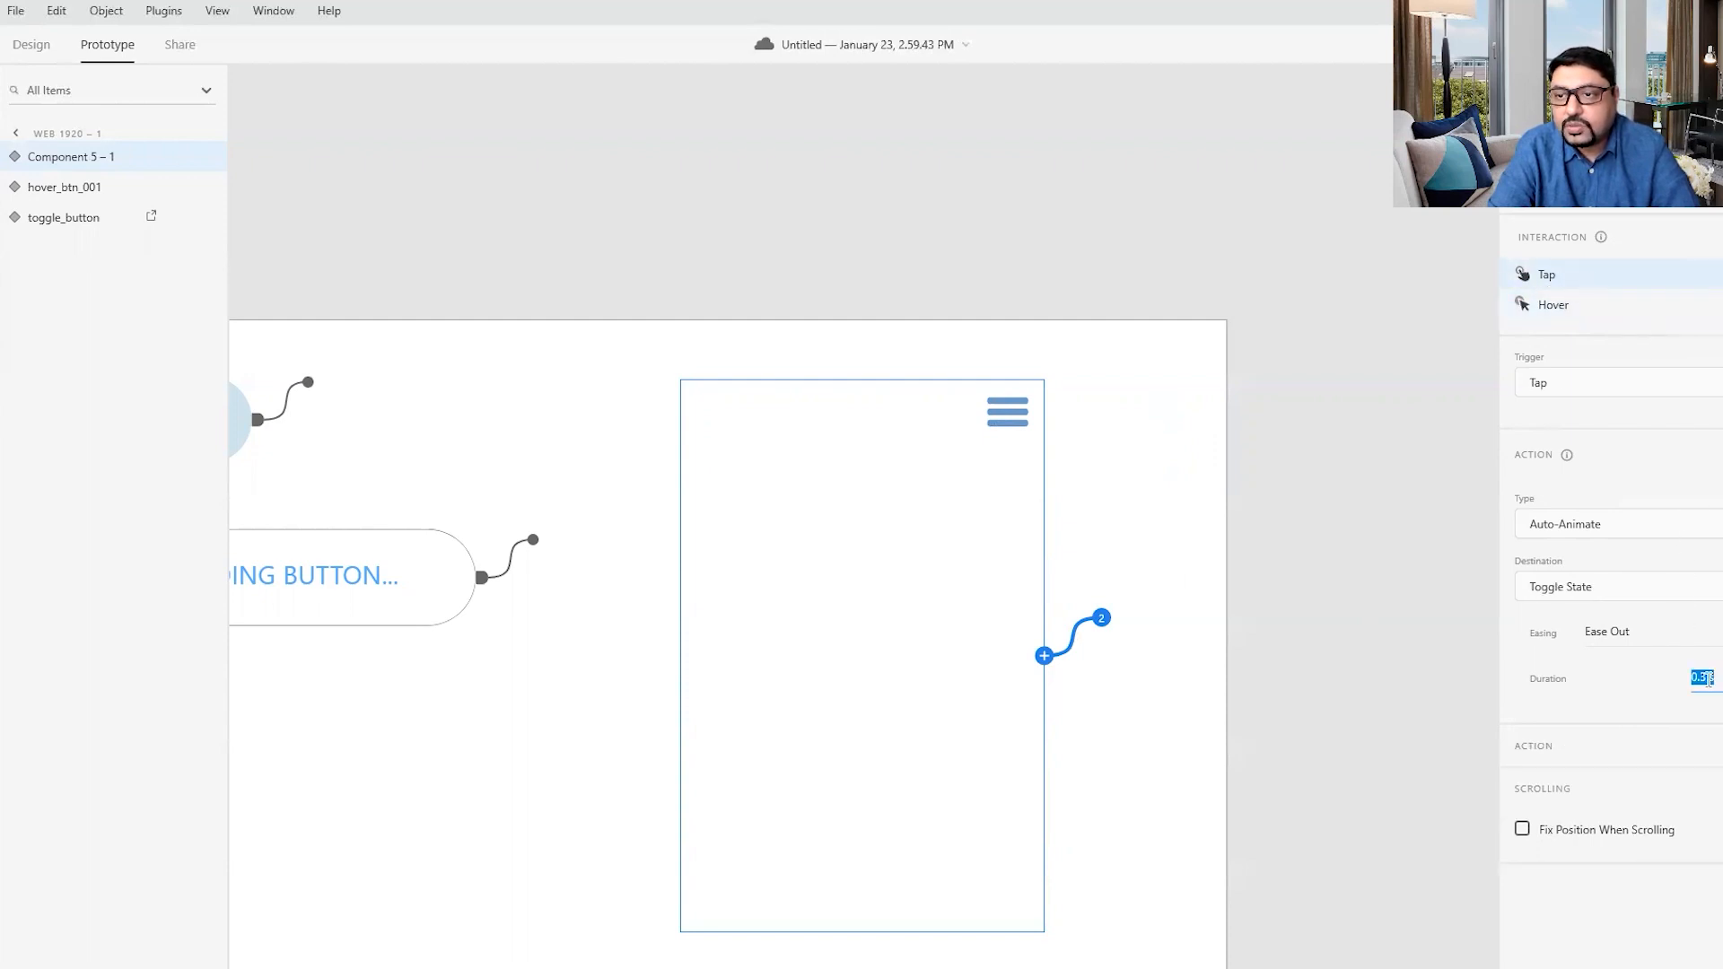
click(1598, 170)
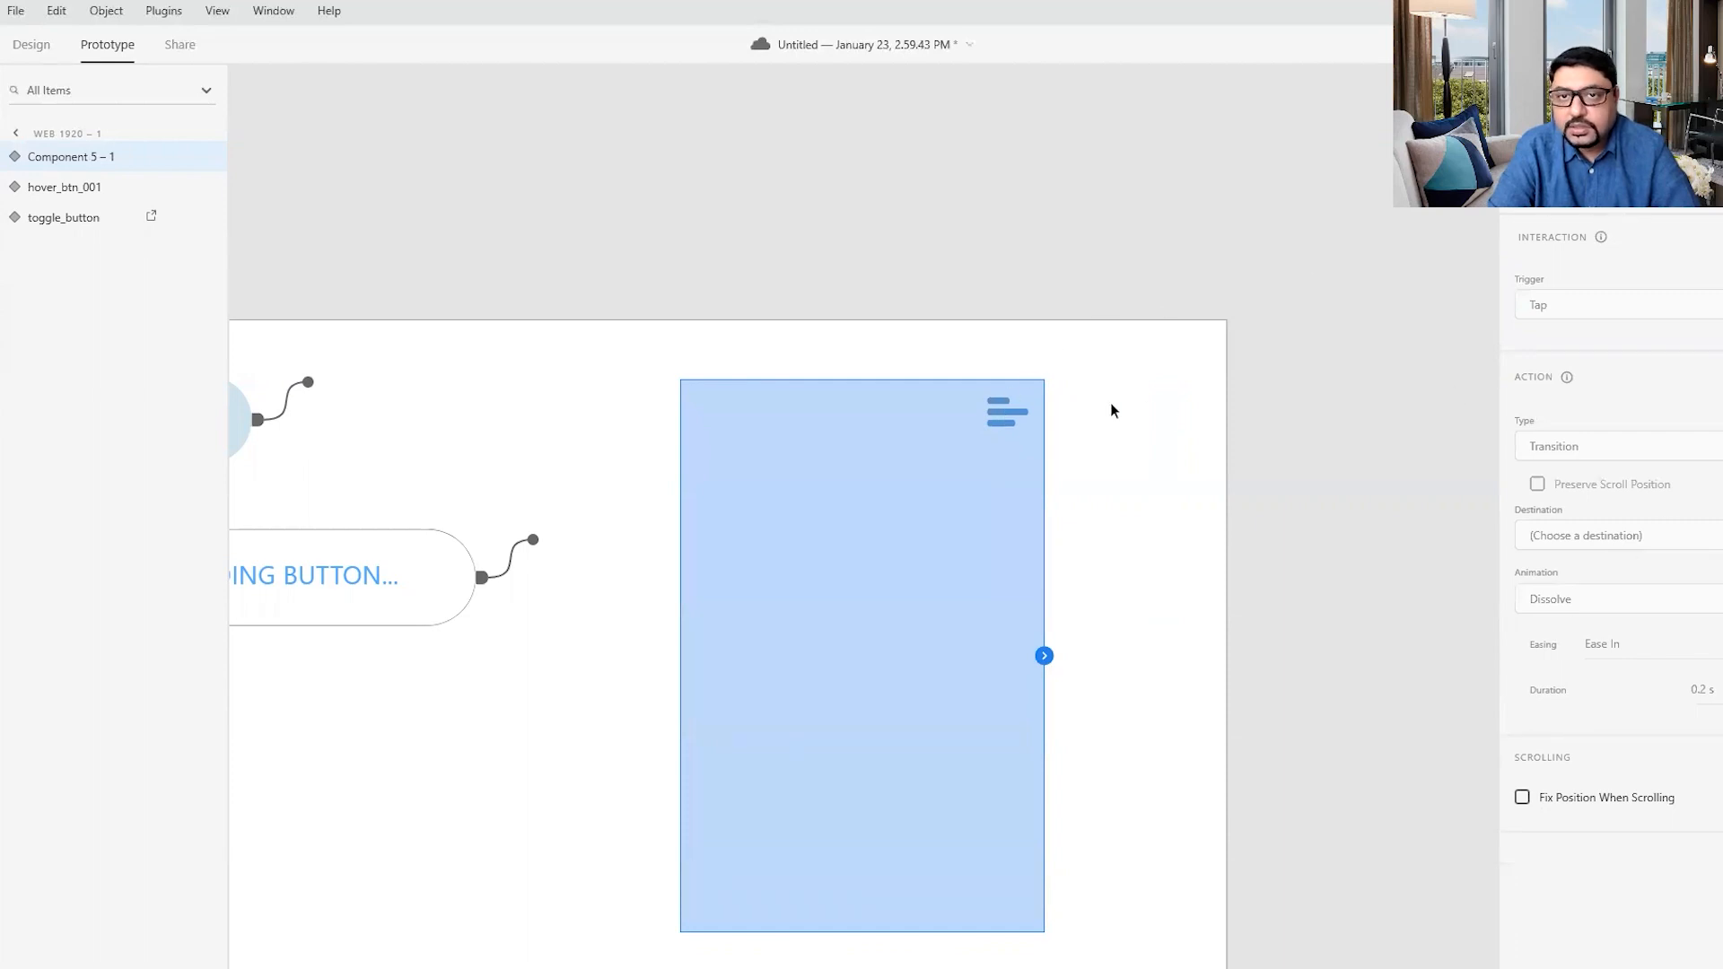
click(1598, 124)
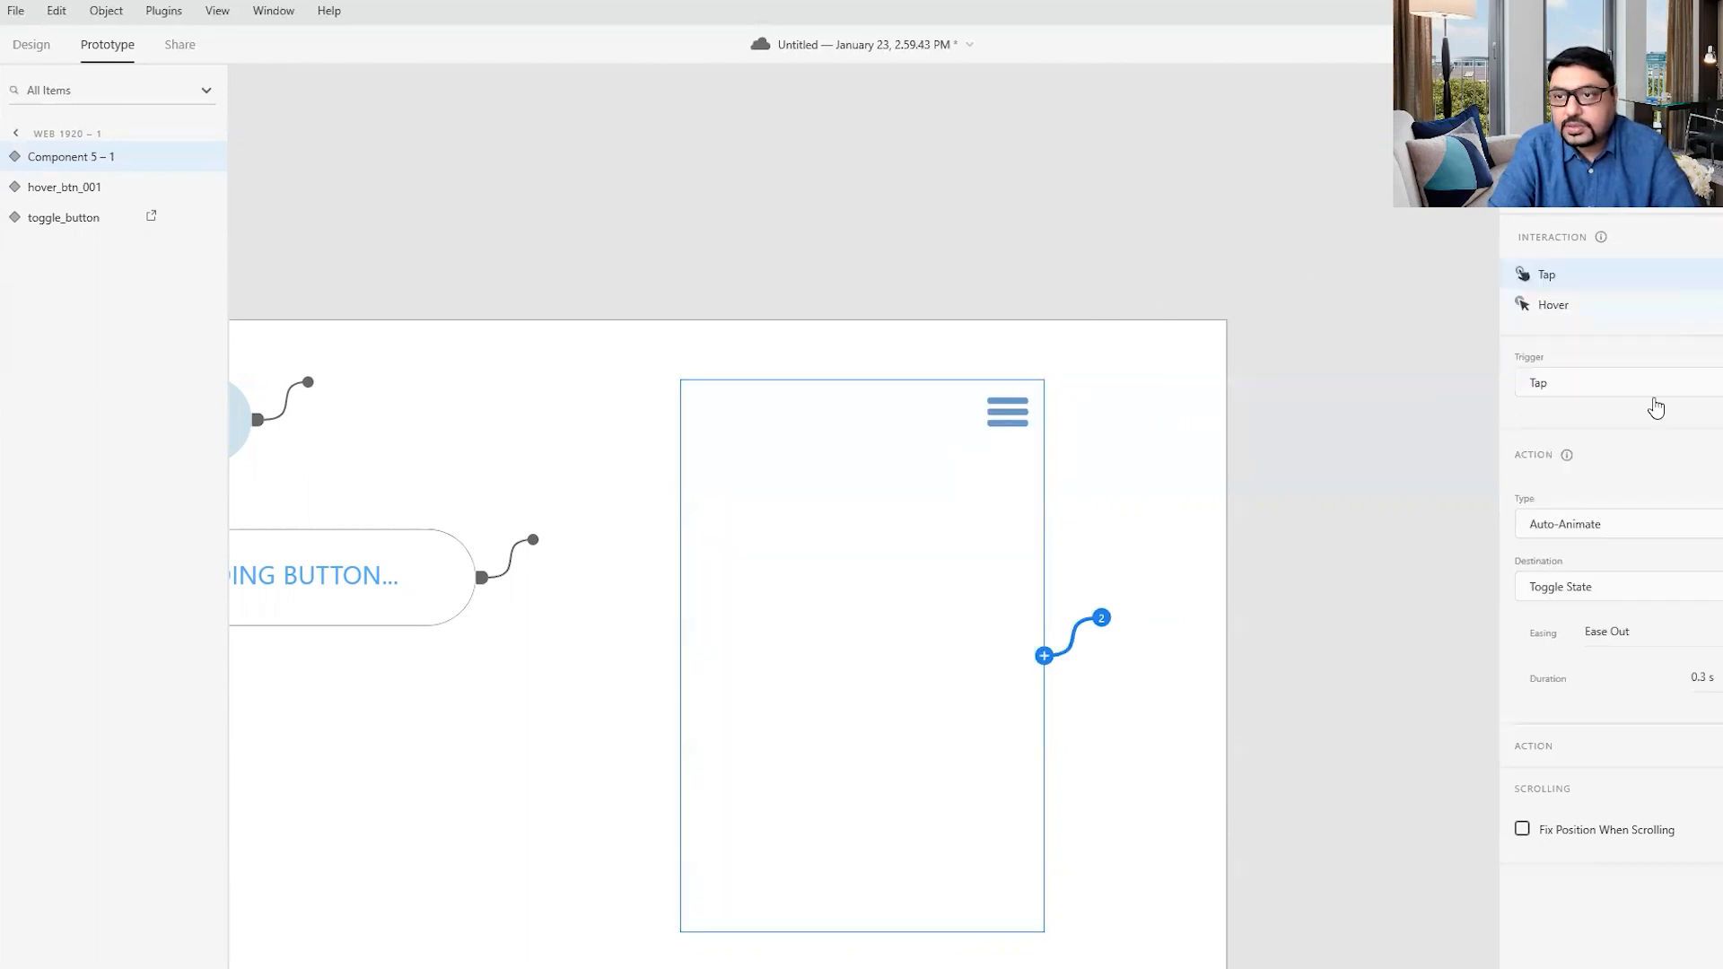
click(1708, 678)
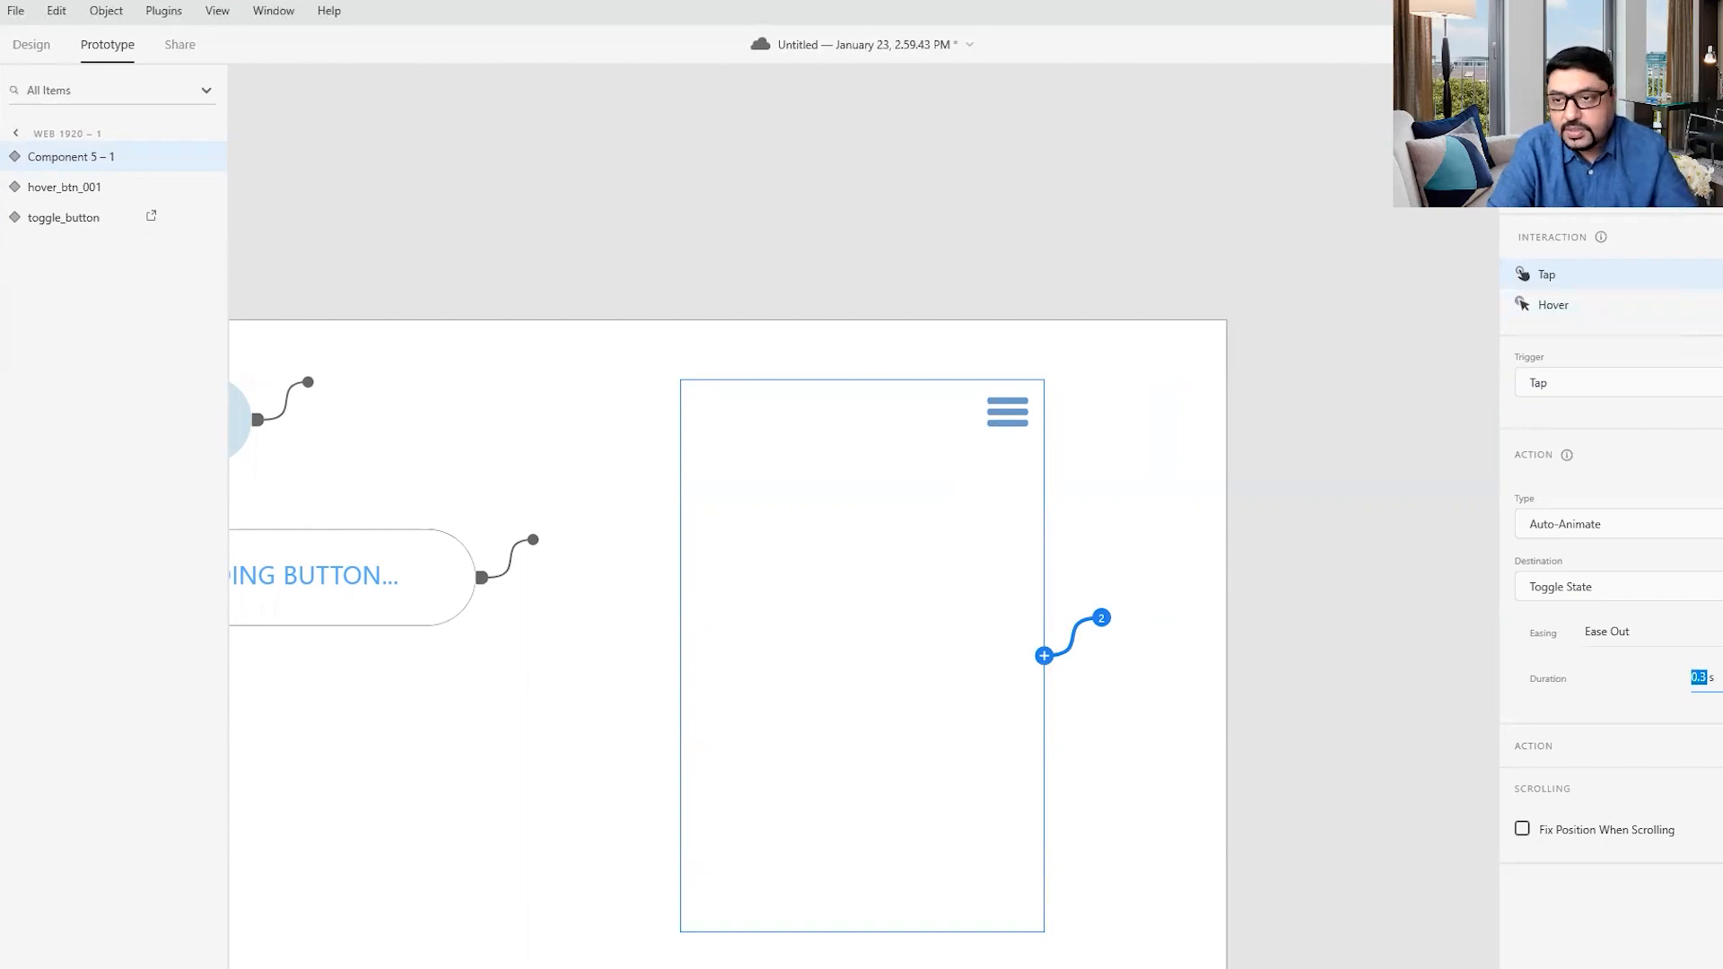
click(1722, 679)
click(1708, 732)
click(1018, 488)
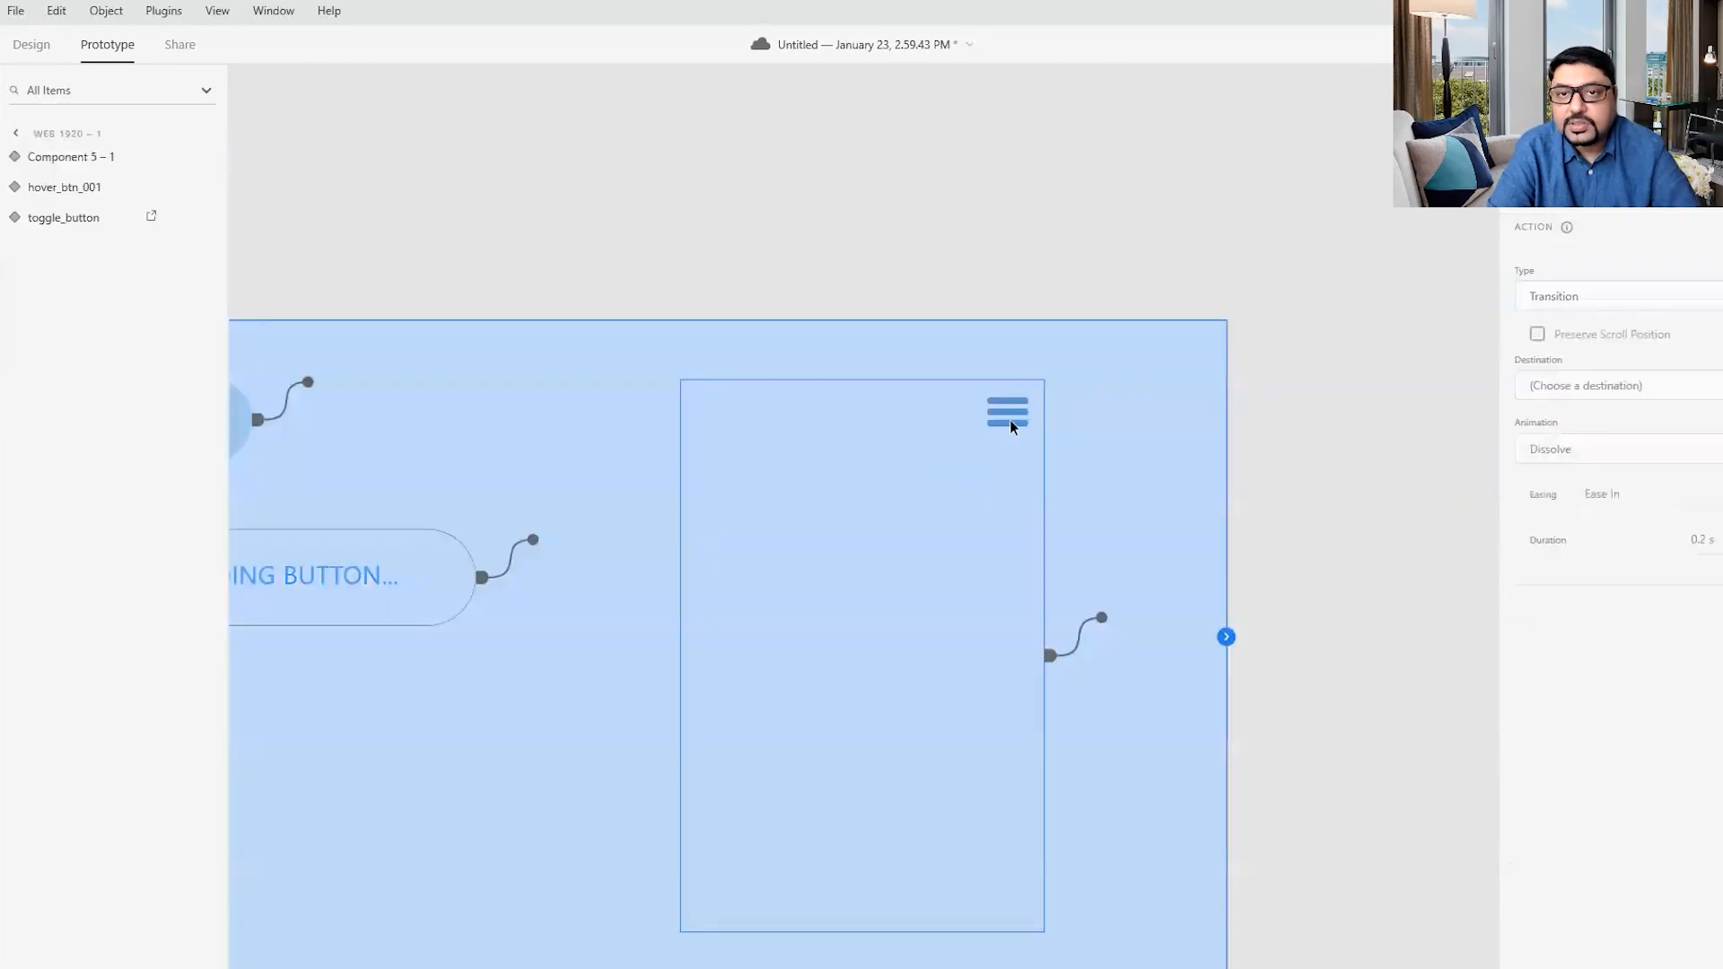
click(1010, 418)
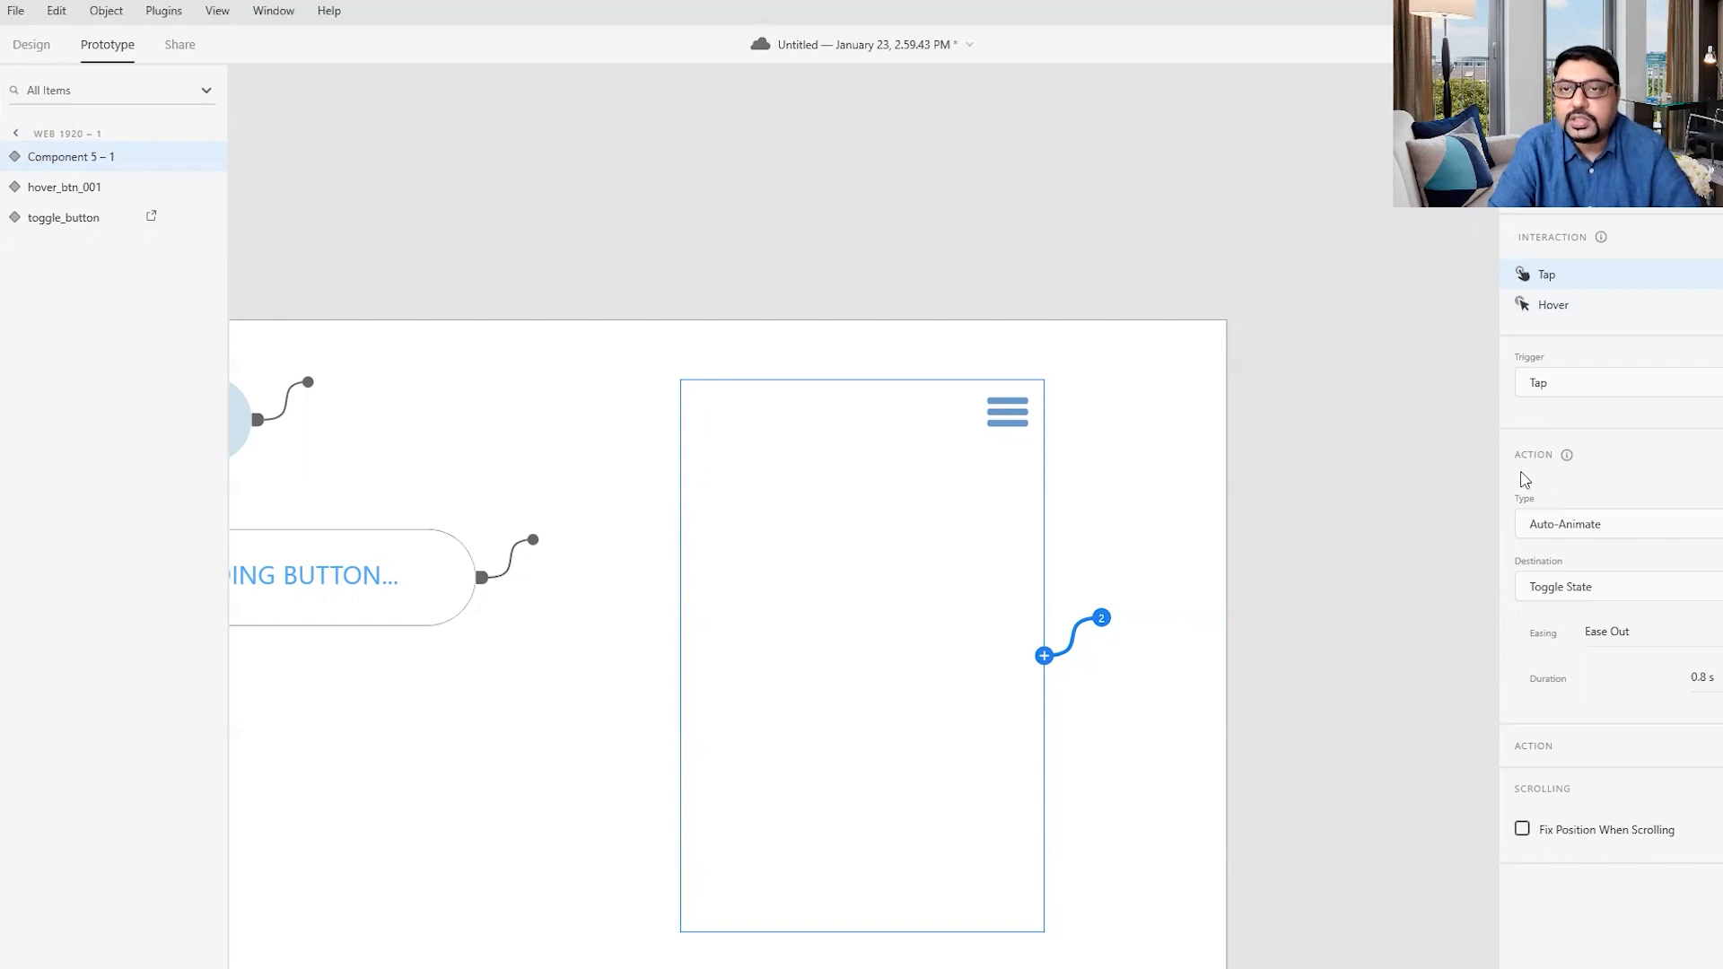
key(ctrl+s)
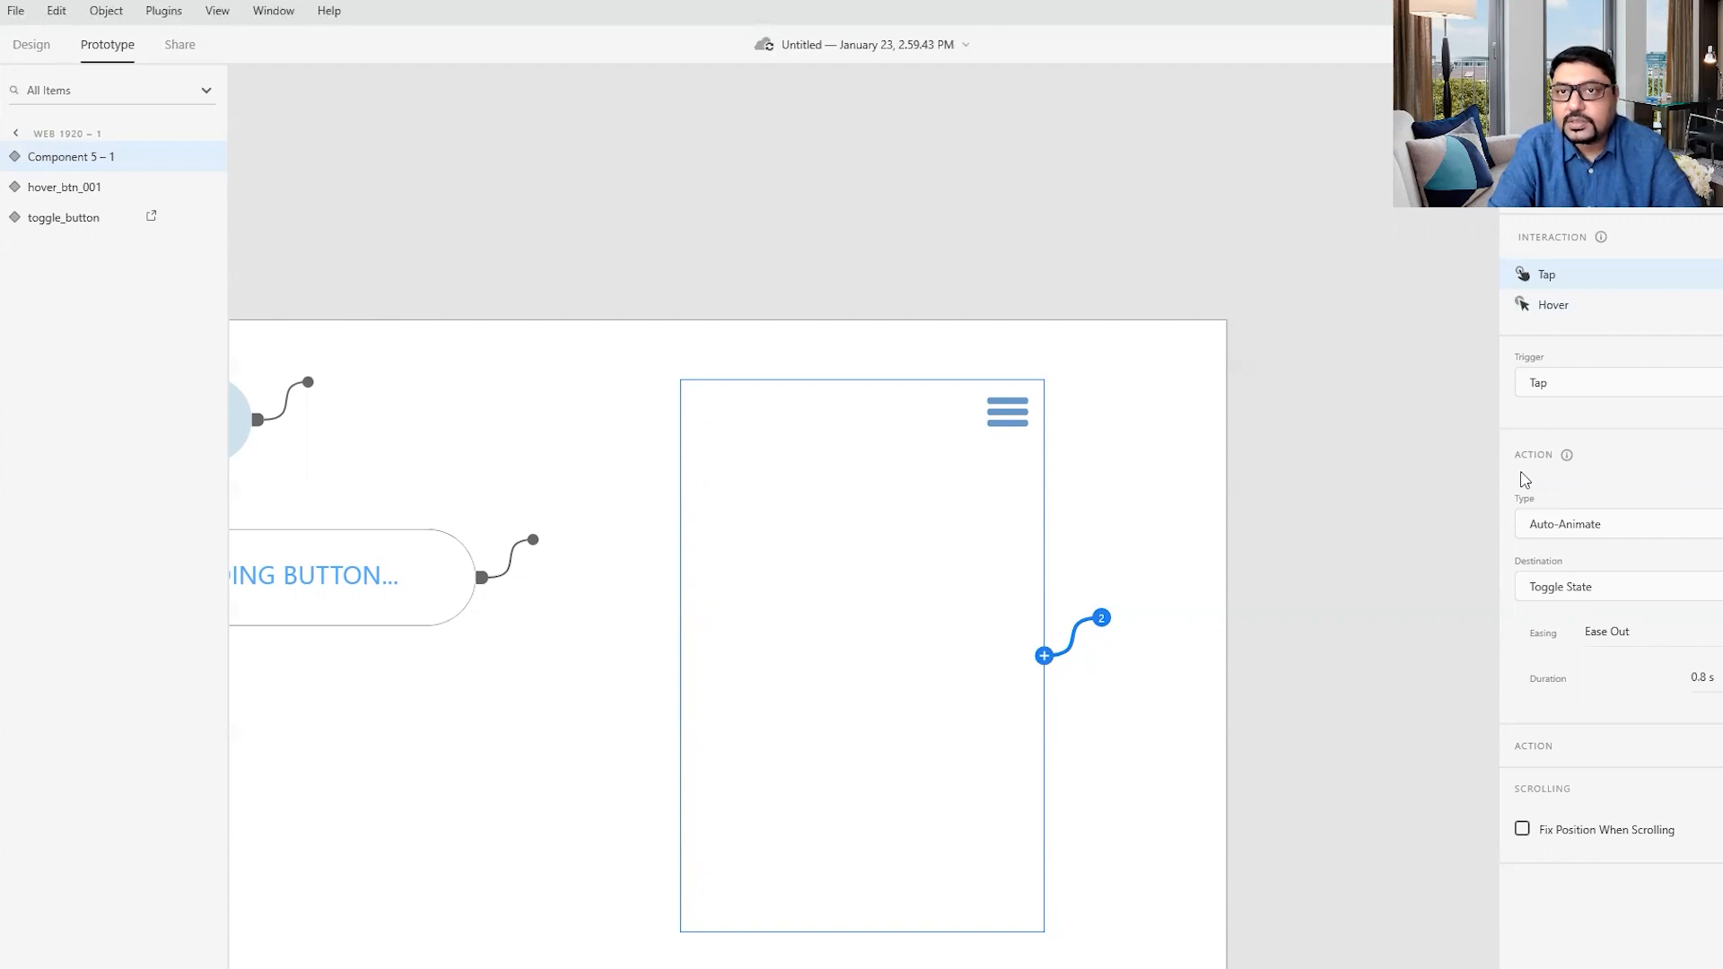
- Return to Design mode and examine the whole artboard with the toggle switch, loading button and hamburger menu
click(1133, 454)
click(1339, 526)
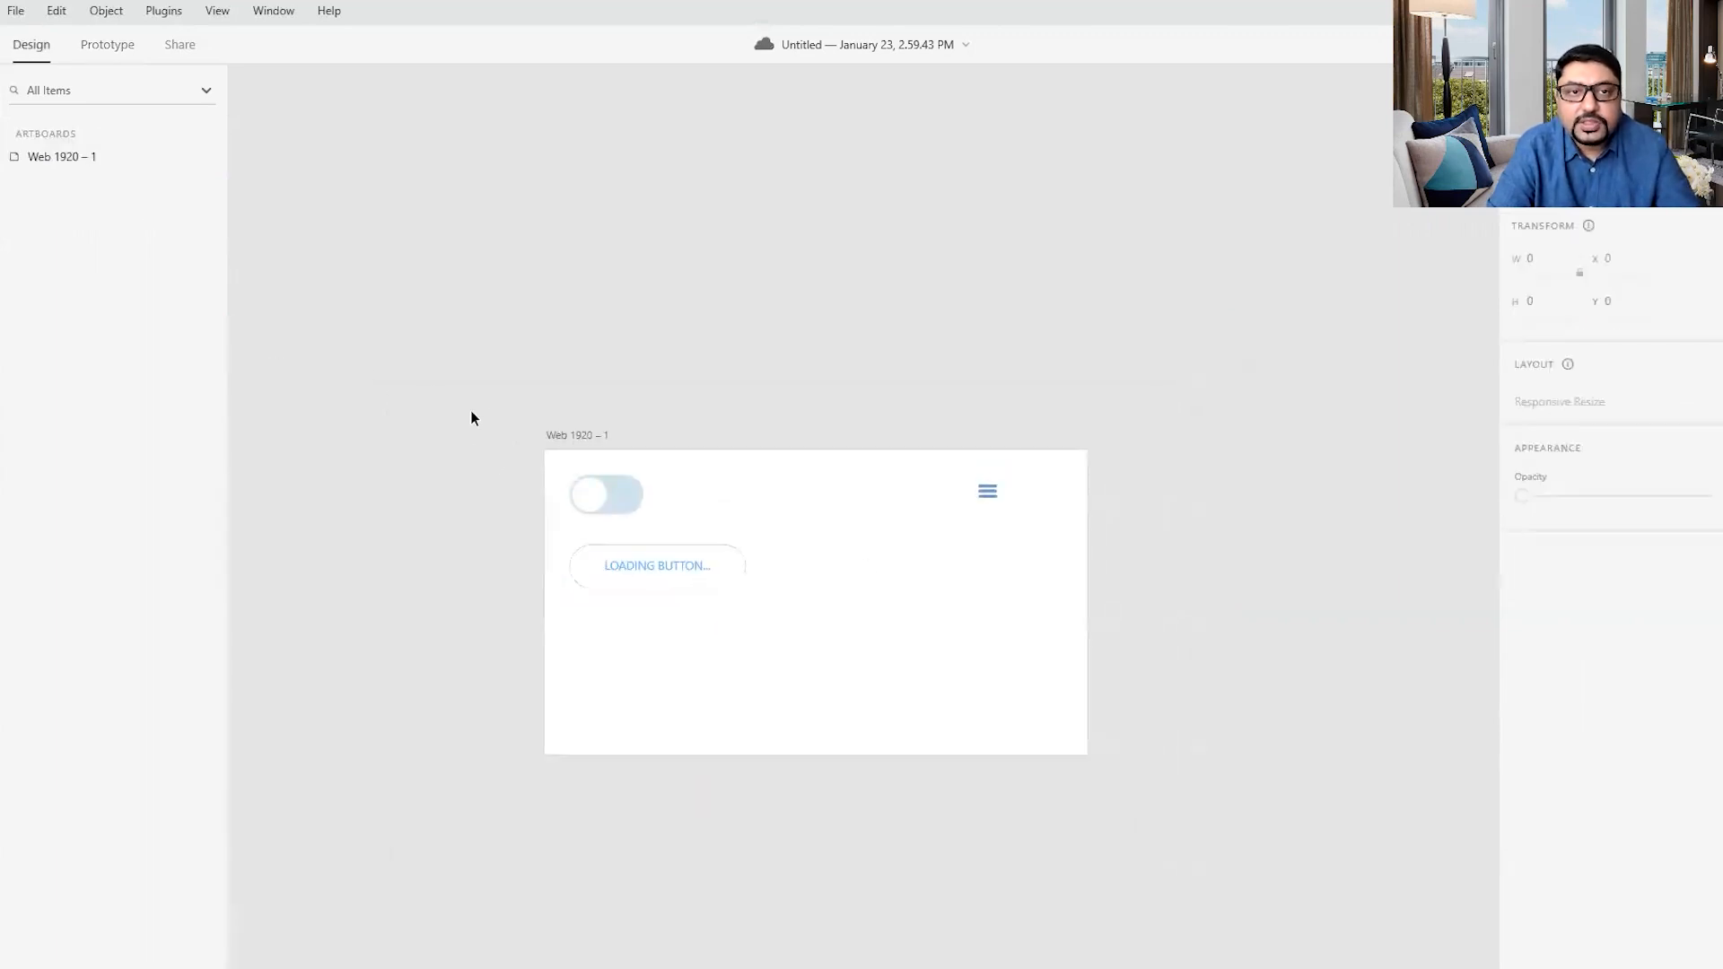
drag(472, 418, 1167, 826)
click(1236, 826)
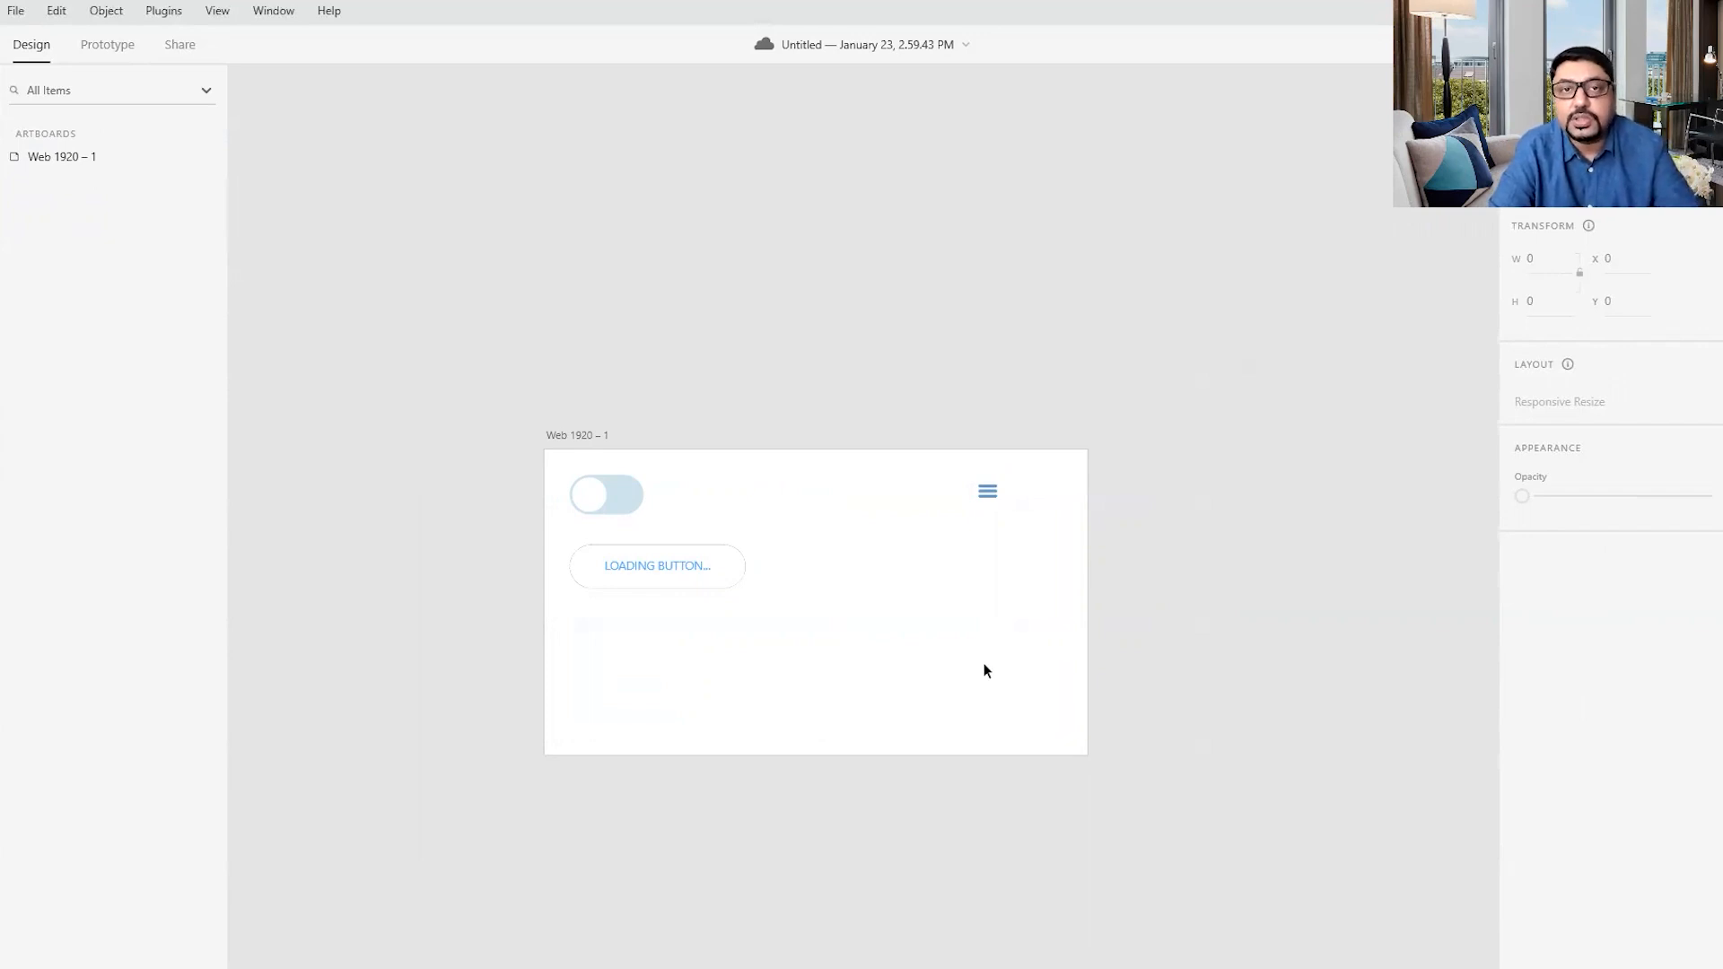
scroll(986, 664, up, 3)
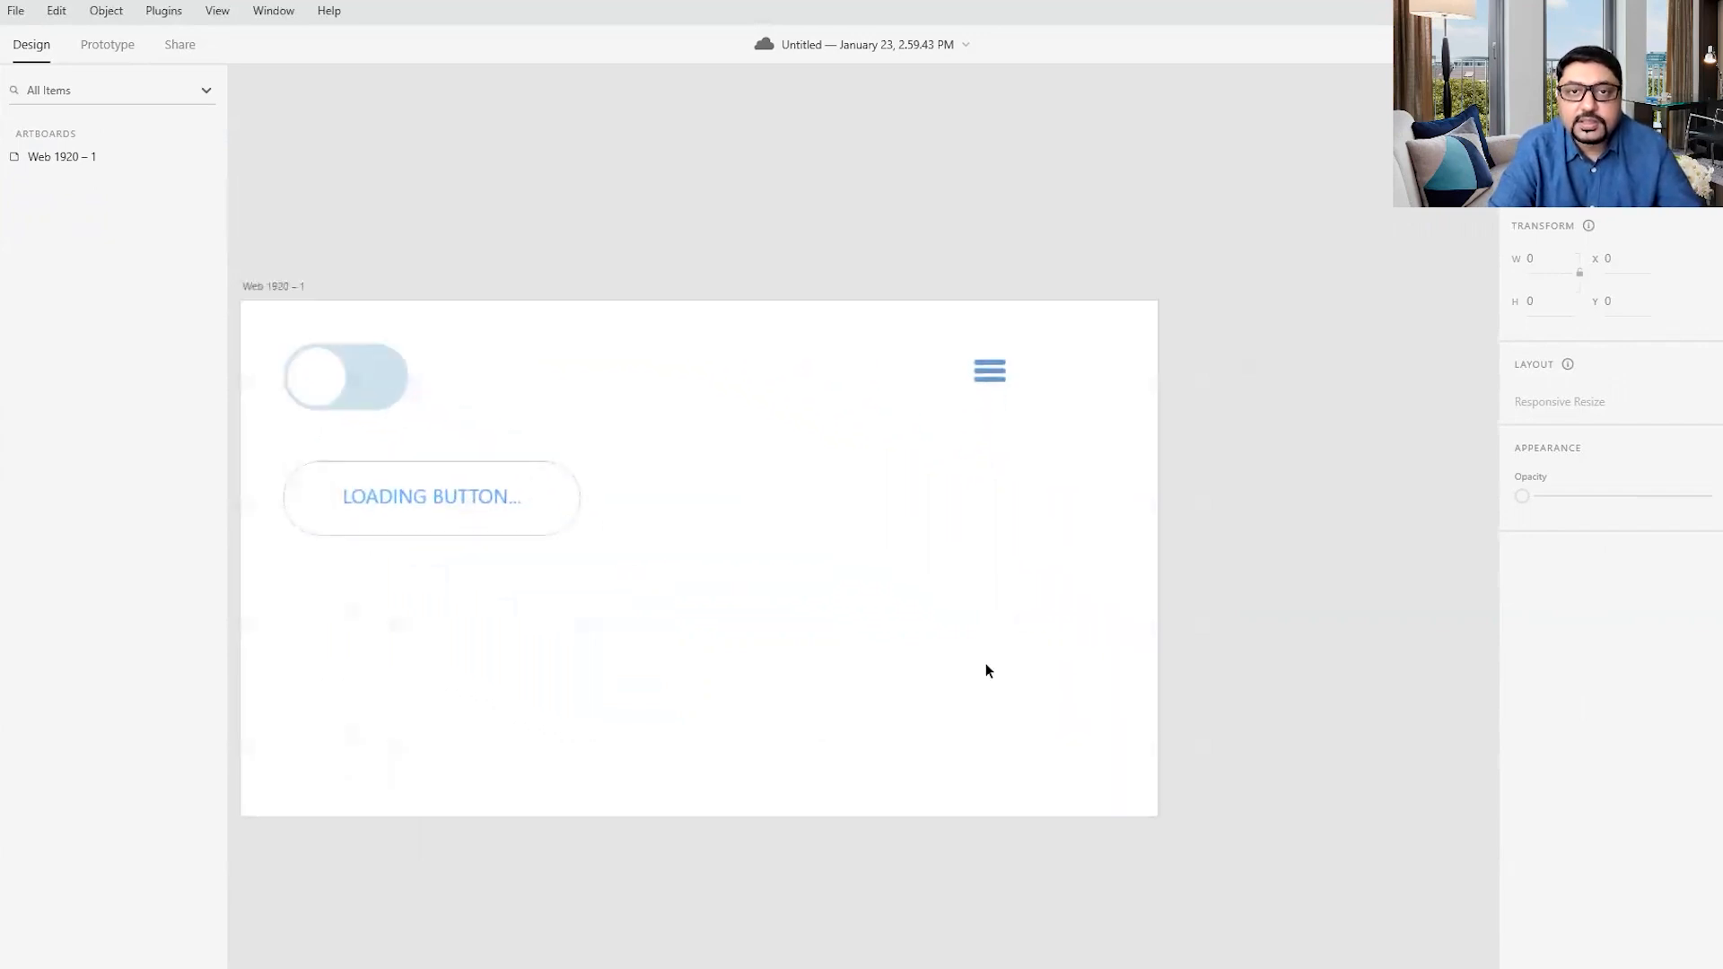
drag(765, 793, 885, 759)
scroll(983, 752, up, 3)
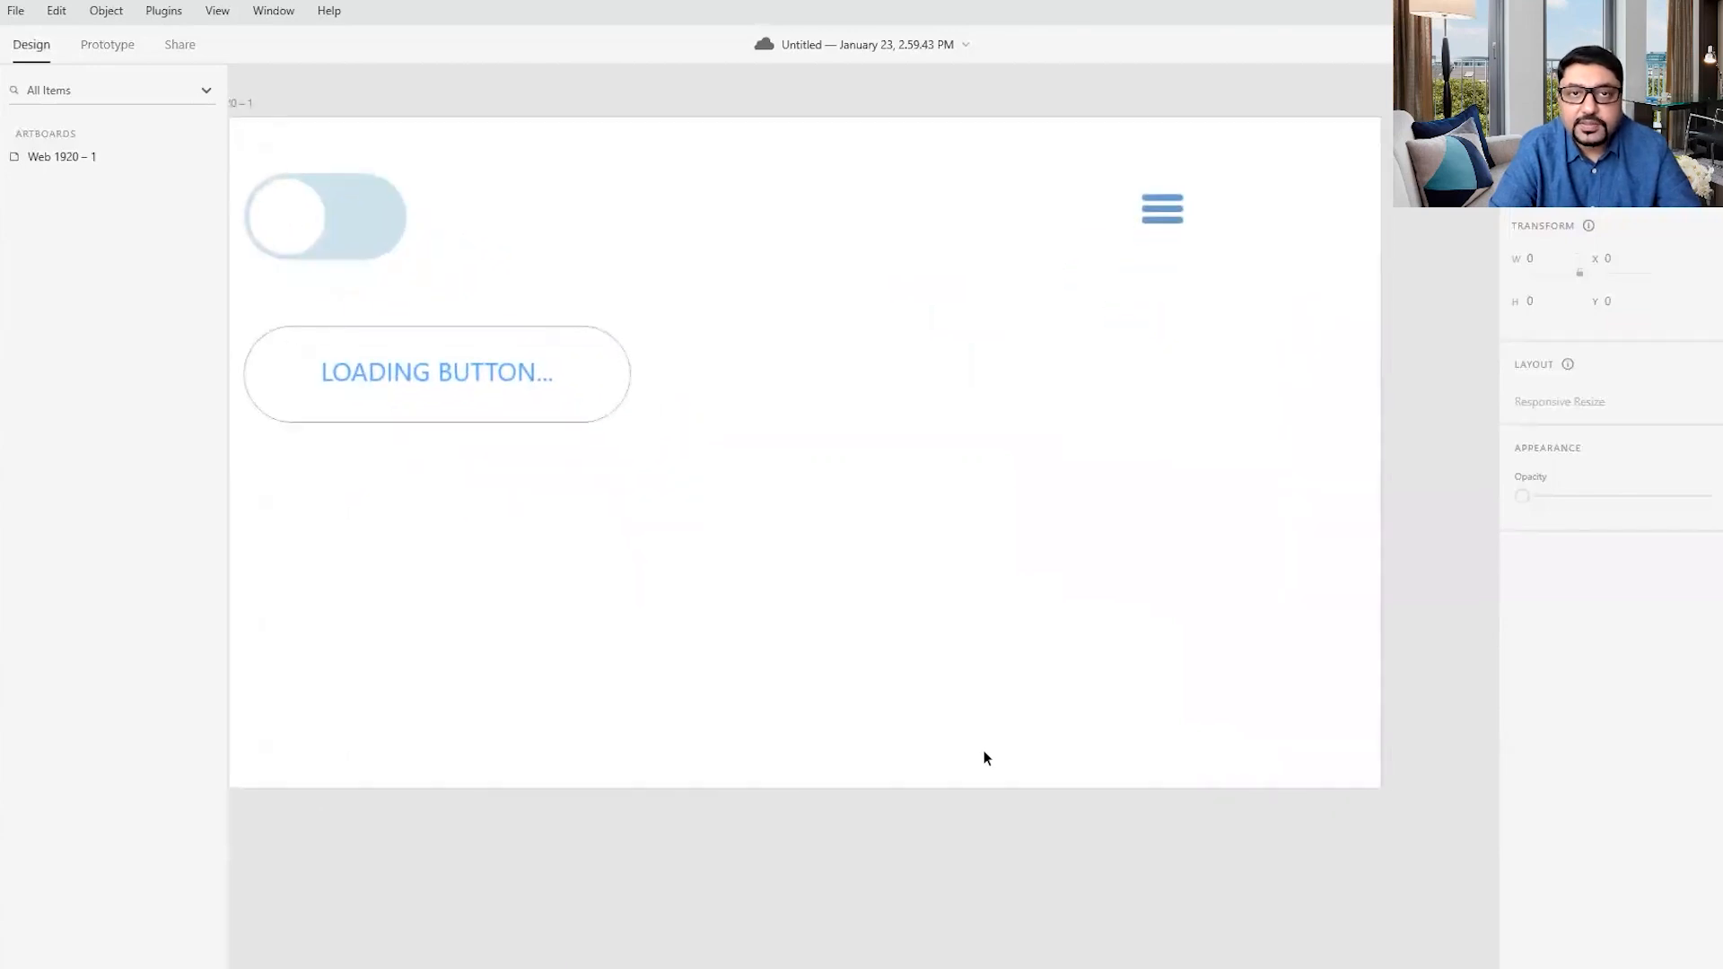
scroll(984, 752, down, 3)
drag(895, 727, 994, 783)
scroll(1025, 731, up, 2)
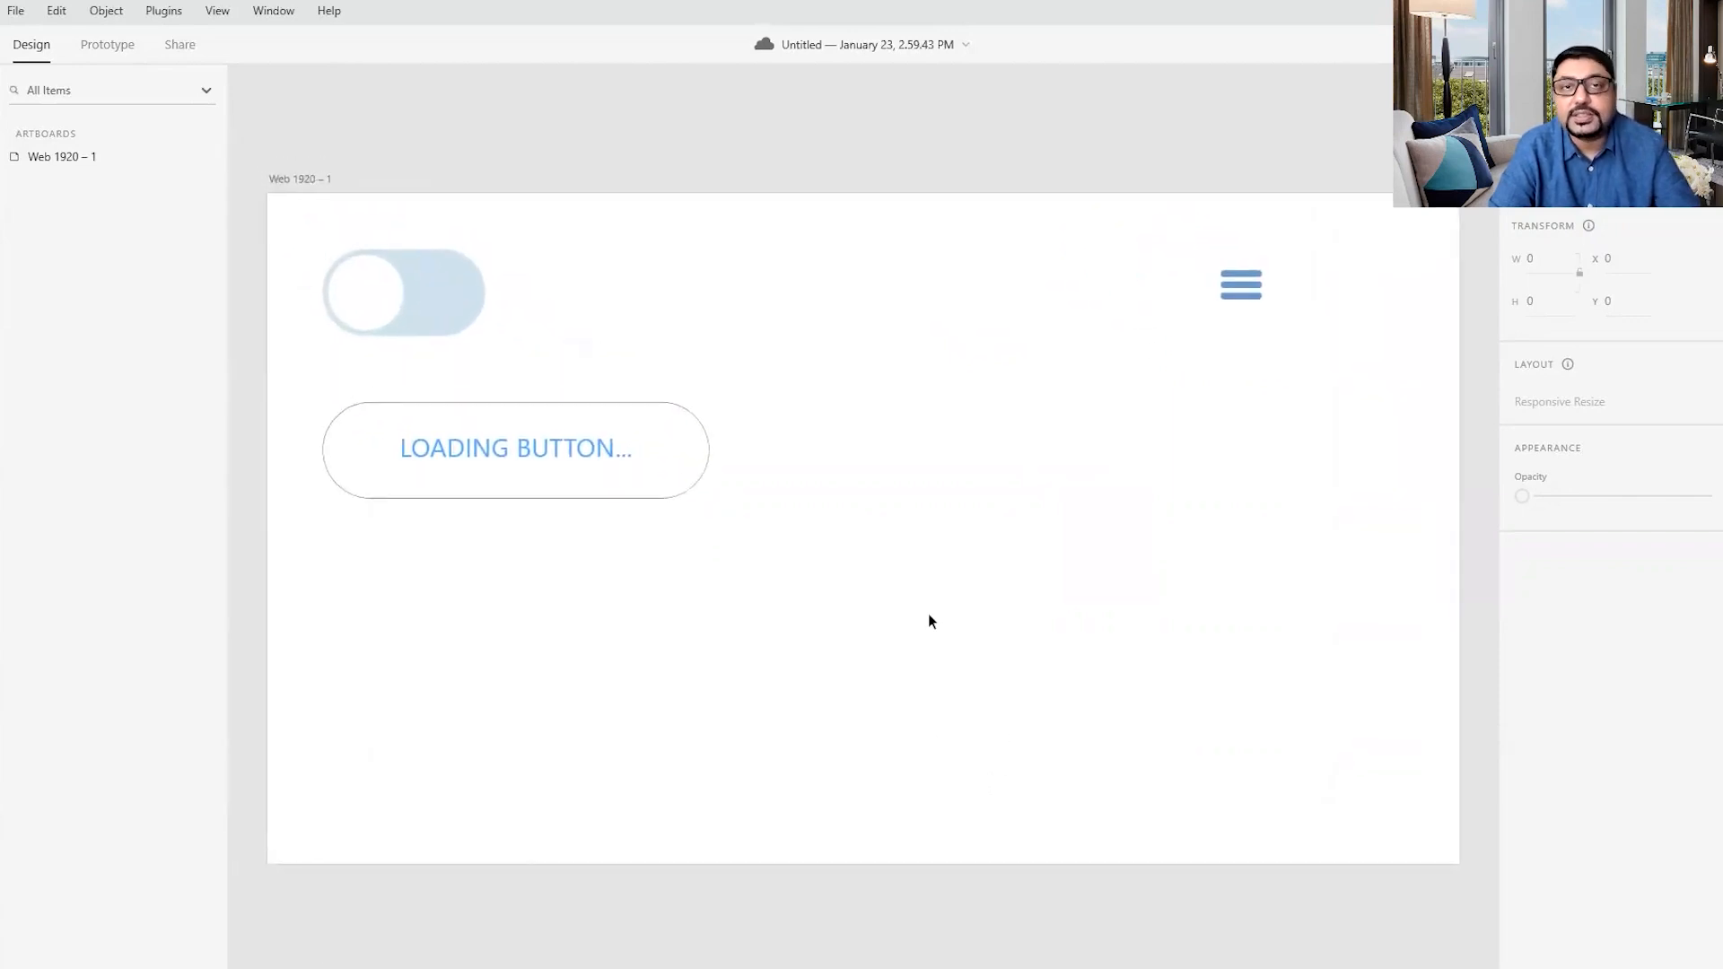